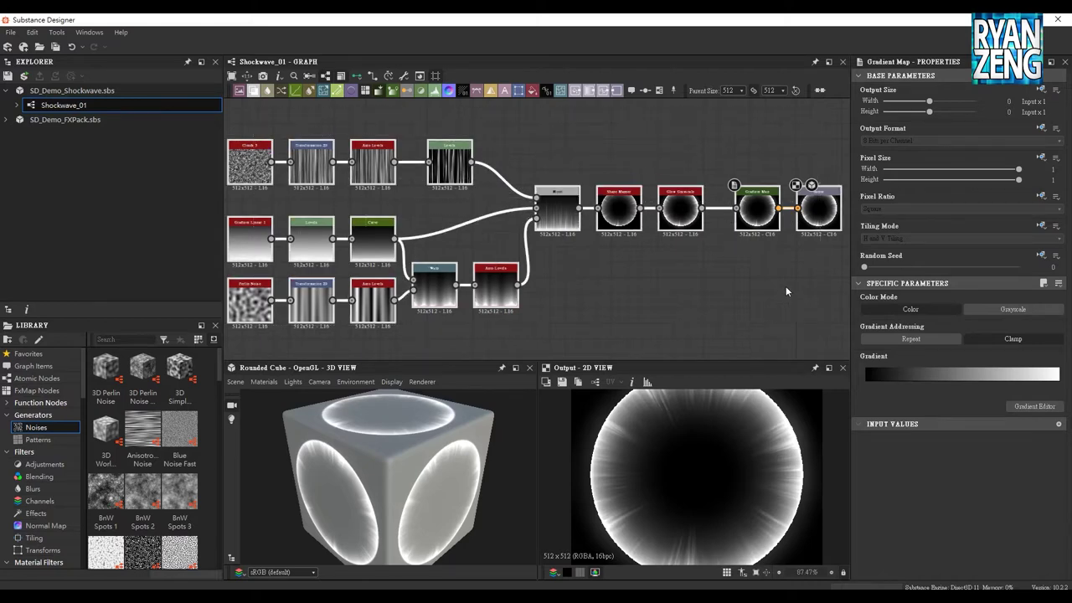
Check the output node, then nudge the white-level handle on the Levels node's histogram
left_click(818, 211)
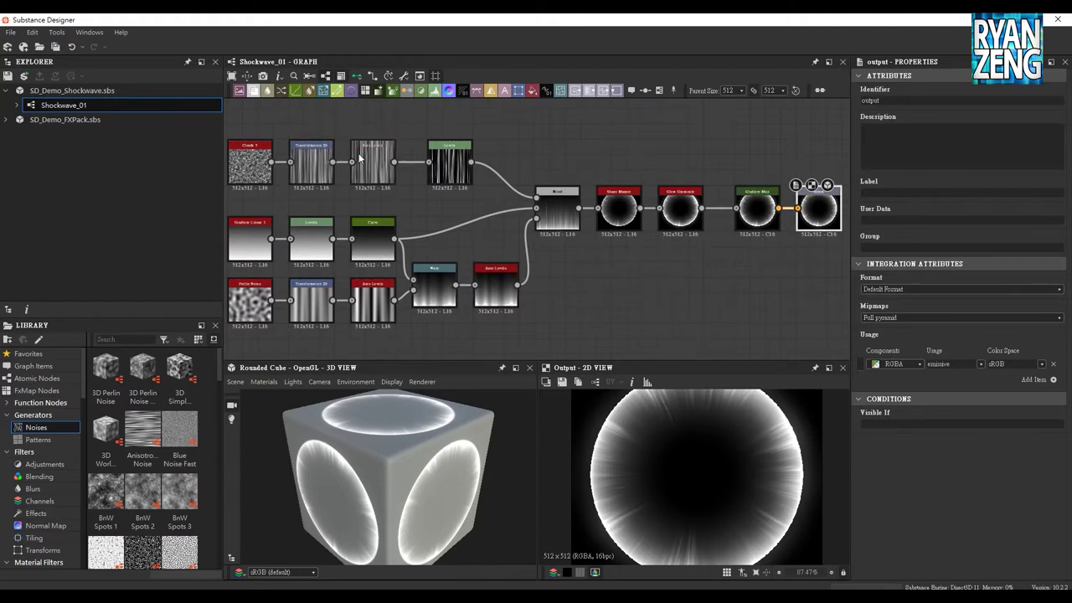
left_click(449, 163)
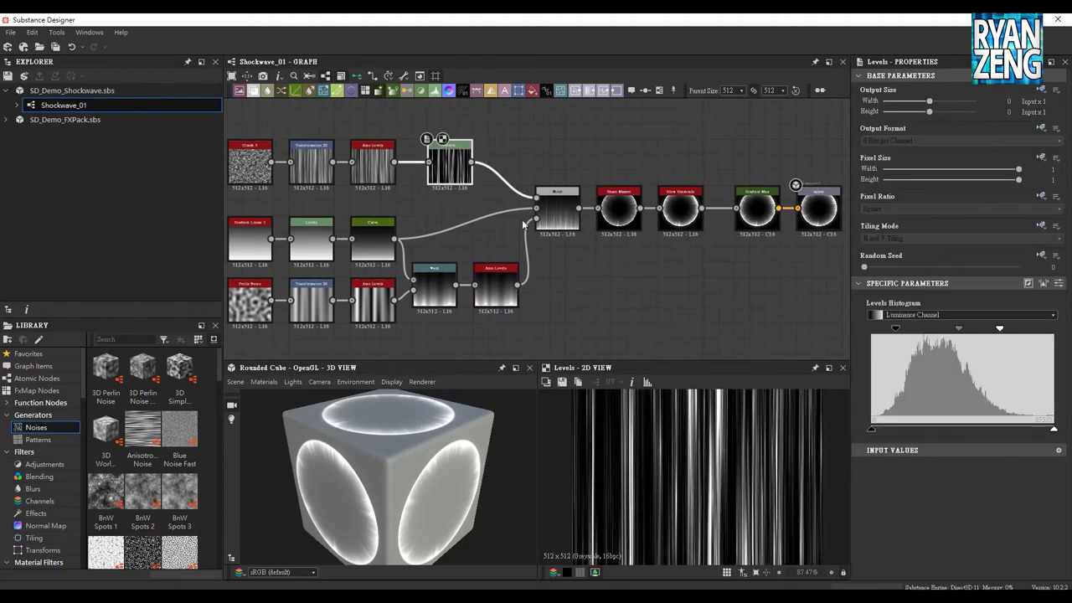
left_click_drag(999, 328, 1000, 333)
Adjust the Scale slider in the Clouds 3 noise's Instance Parameters
left_click(261, 178)
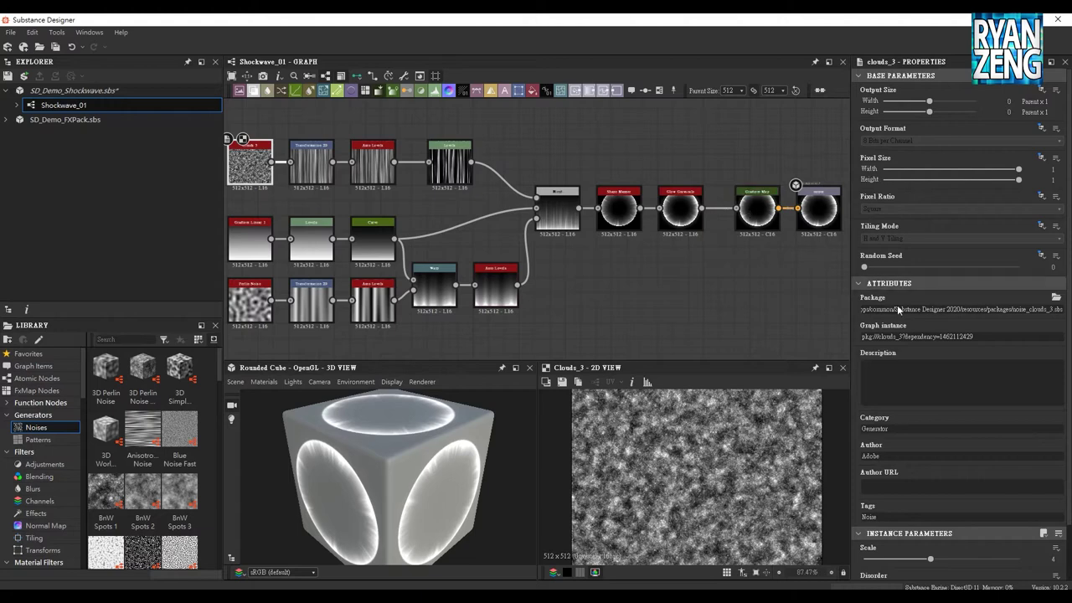
scroll(922, 425, "down", 2)
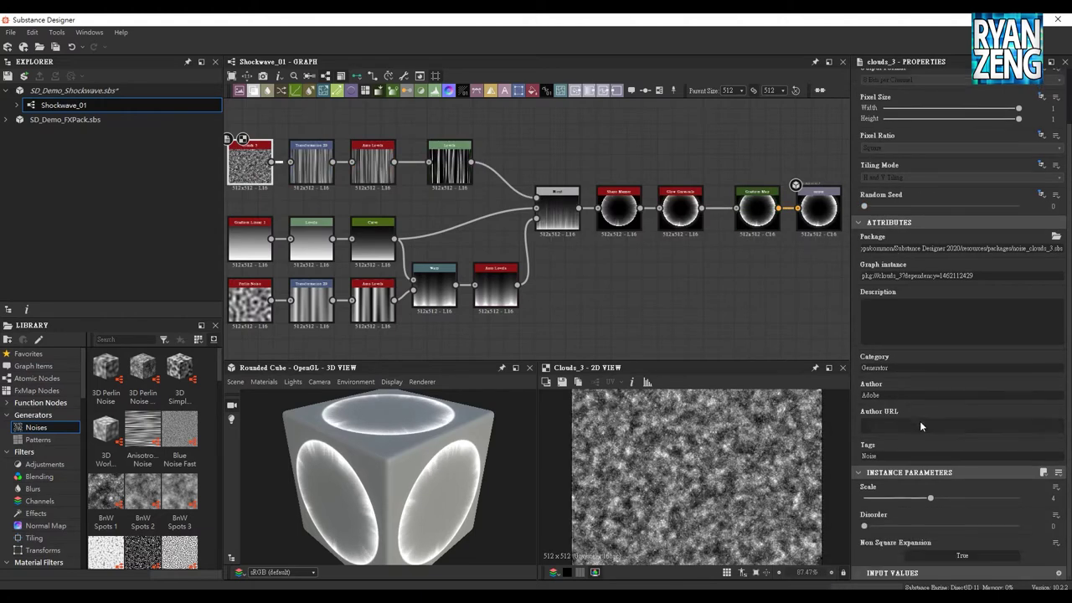
left_click(932, 500)
mouse_move(865, 525)
left_mouse_down()
mouse_move(927, 529)
mouse_move(862, 525)
left_mouse_up()
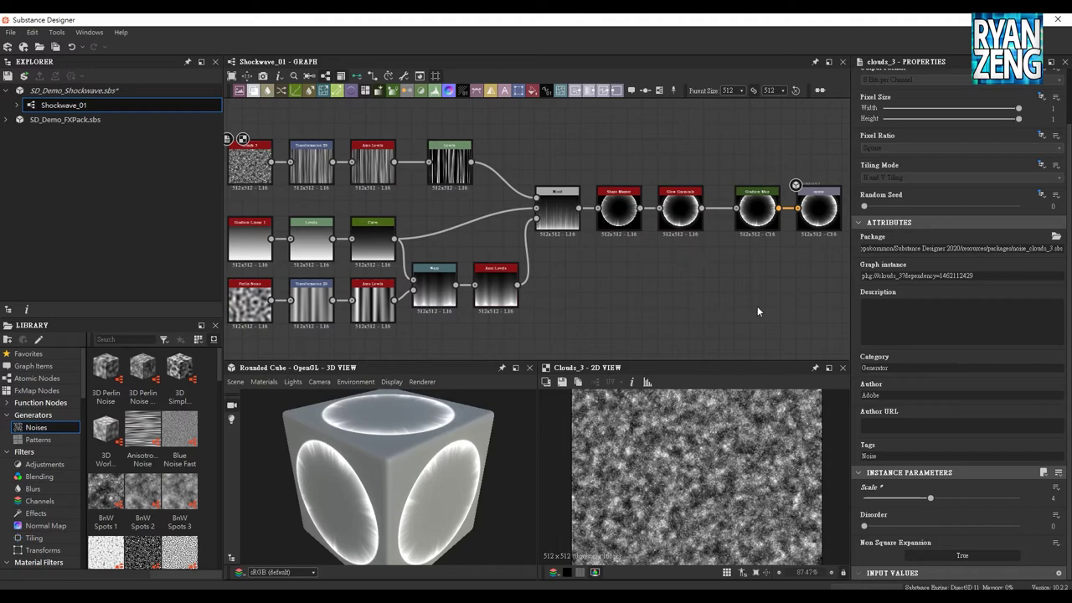
scroll(712, 251, "up", 1)
scroll(721, 252, "down", 1)
scroll(740, 260, "up", 2)
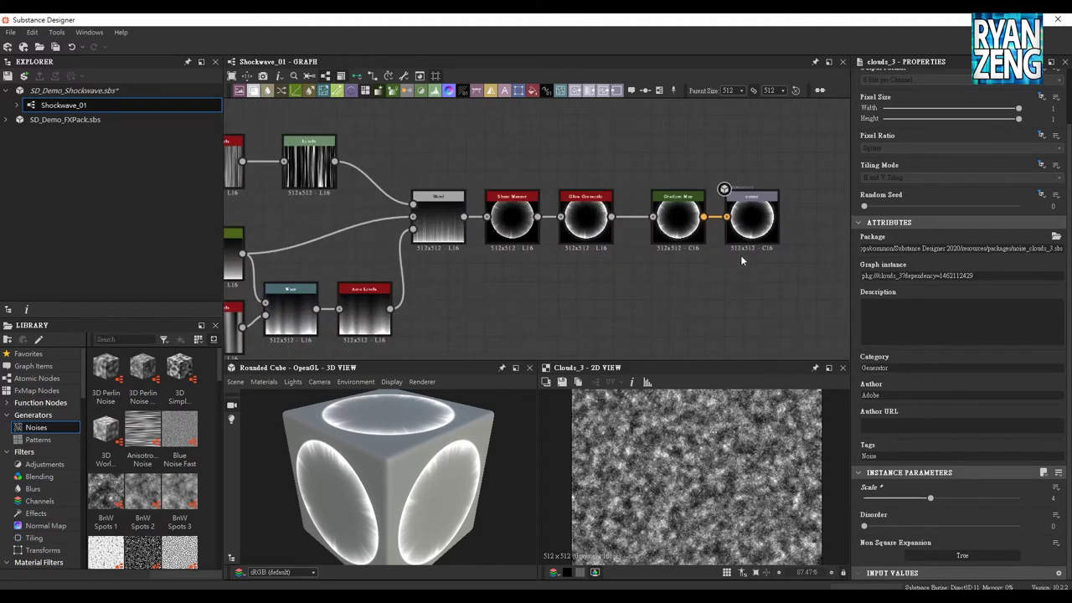
Reselect the output node and pan the graph to show the left-hand nodes
left_click(751, 218)
middle_click_drag(608, 293, 617, 296)
scroll(645, 284, "down", 1)
scroll(667, 278, "down", 2)
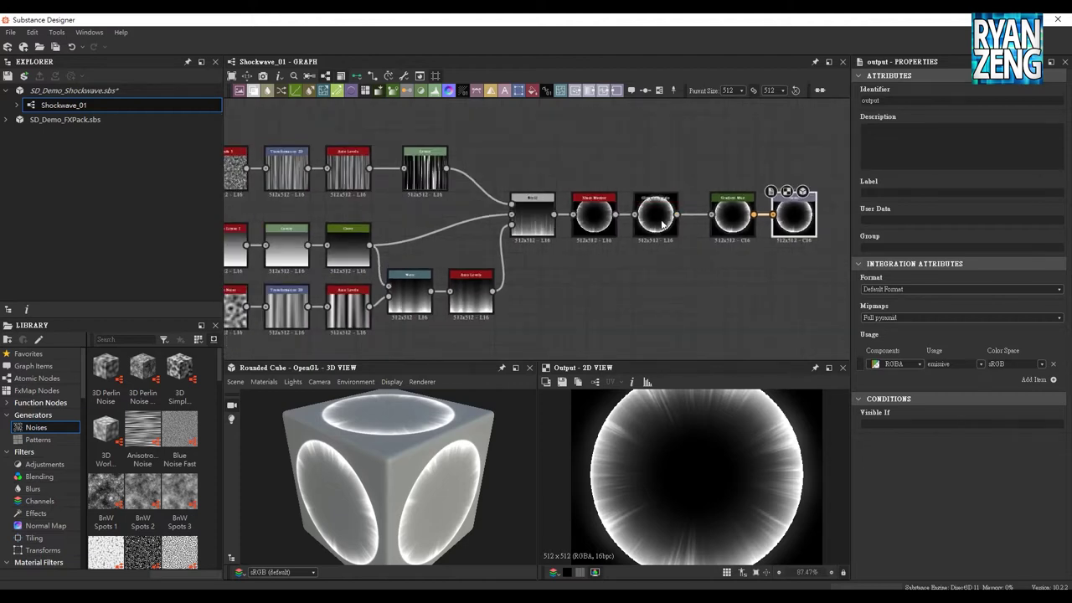
middle_click_drag(594, 286, 620, 290)
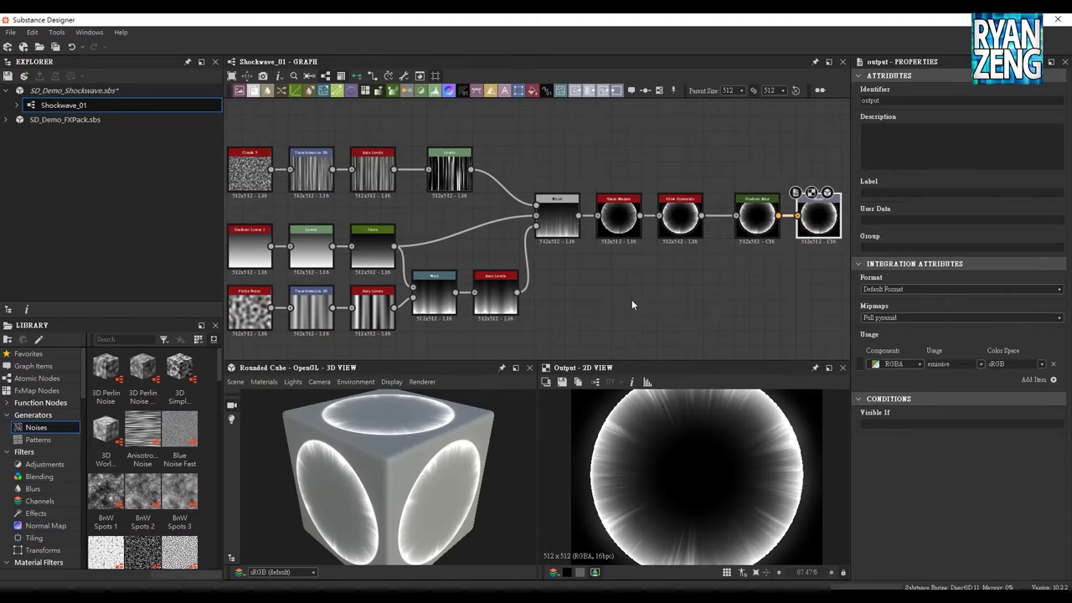
Zoom out and pan across the Shockwave_01 graph until the node labels are readable
scroll(631, 299, "down", 1)
scroll(633, 299, "down", 1)
scroll(645, 295, "down", 1)
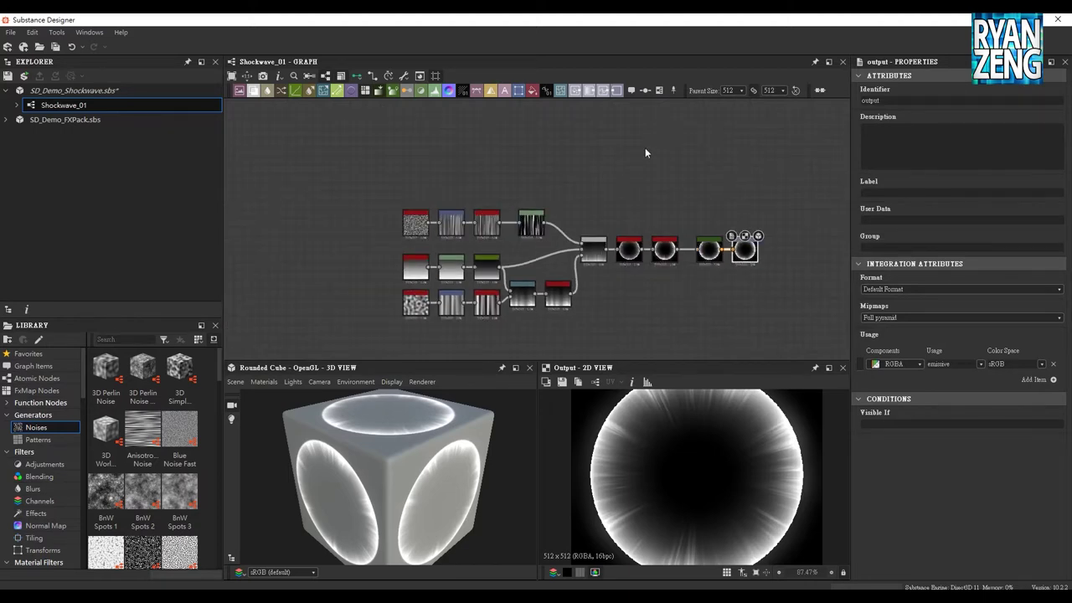
middle_click_drag(645, 153, 554, 196)
scroll(554, 201, "down", 1)
scroll(558, 235, "down", 1)
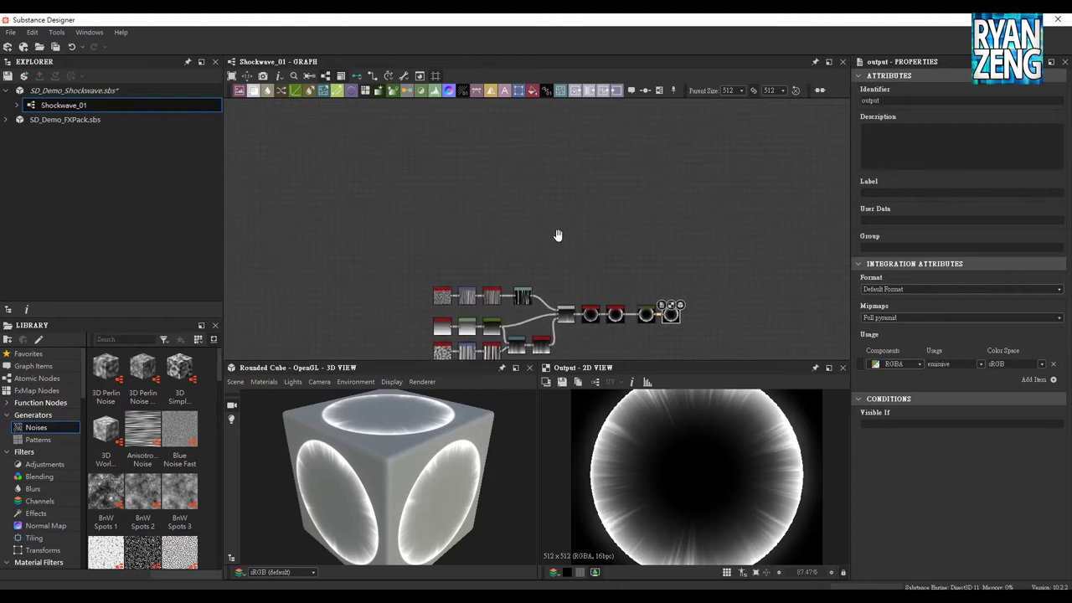
scroll(498, 195, "down", 2)
scroll(423, 199, "down", 1)
middle_click_drag(424, 199, 384, 203)
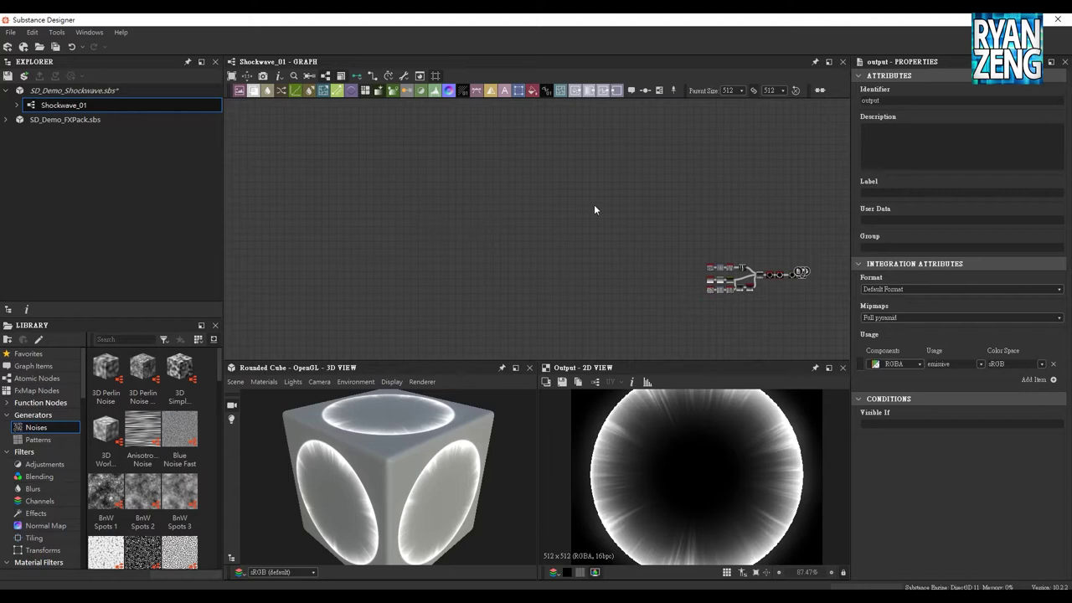
middle_click_drag(682, 288, 533, 244)
scroll(533, 244, "up", 2)
scroll(680, 275, "up", 1)
scroll(681, 270, "up", 2)
mouse_move(707, 248)
middle_mouse_down()
mouse_move(646, 279)
mouse_move(639, 271)
mouse_move(690, 289)
middle_mouse_up()
scroll(645, 280, "up", 2)
scroll(639, 270, "up", 1)
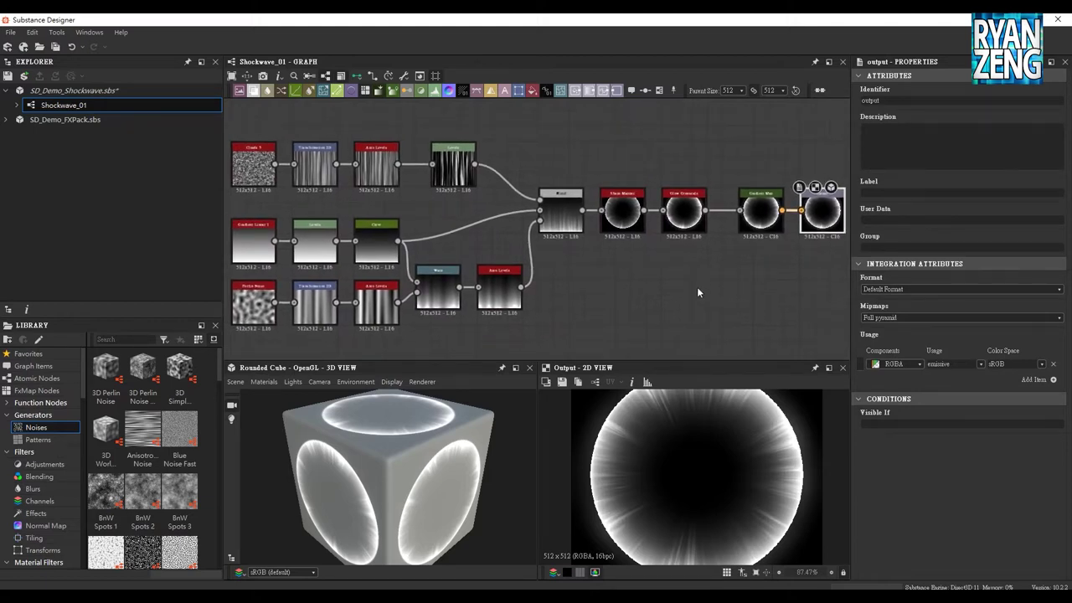
mouse_move(736, 285)
middle_mouse_down()
mouse_move(713, 283)
mouse_move(751, 284)
middle_mouse_up()
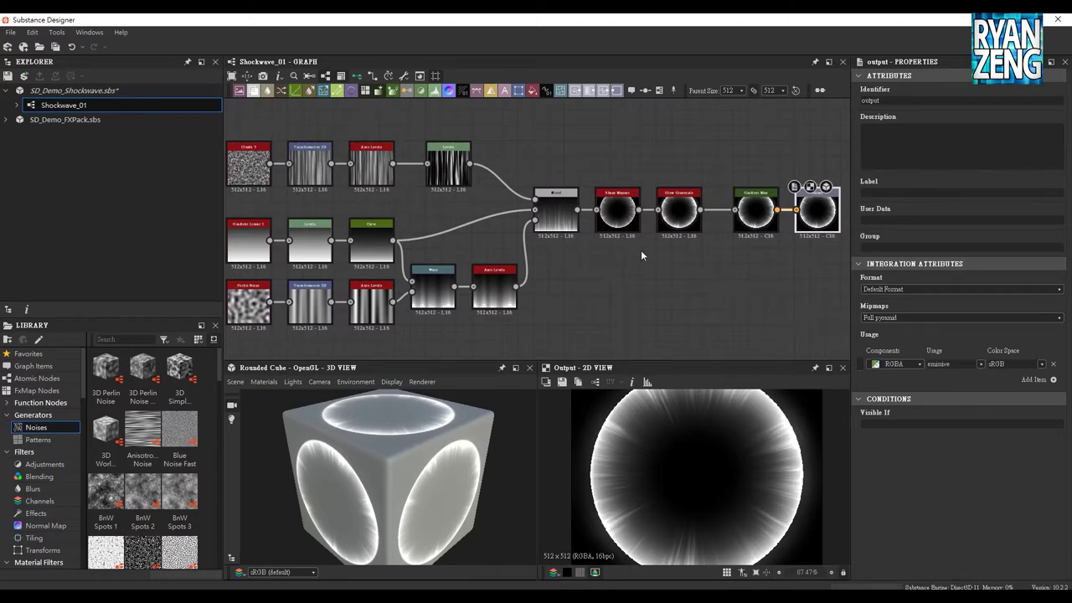
Inspect the Blend node and then the Clouds 3 noise node's properties
left_click(556, 207)
left_click(255, 171)
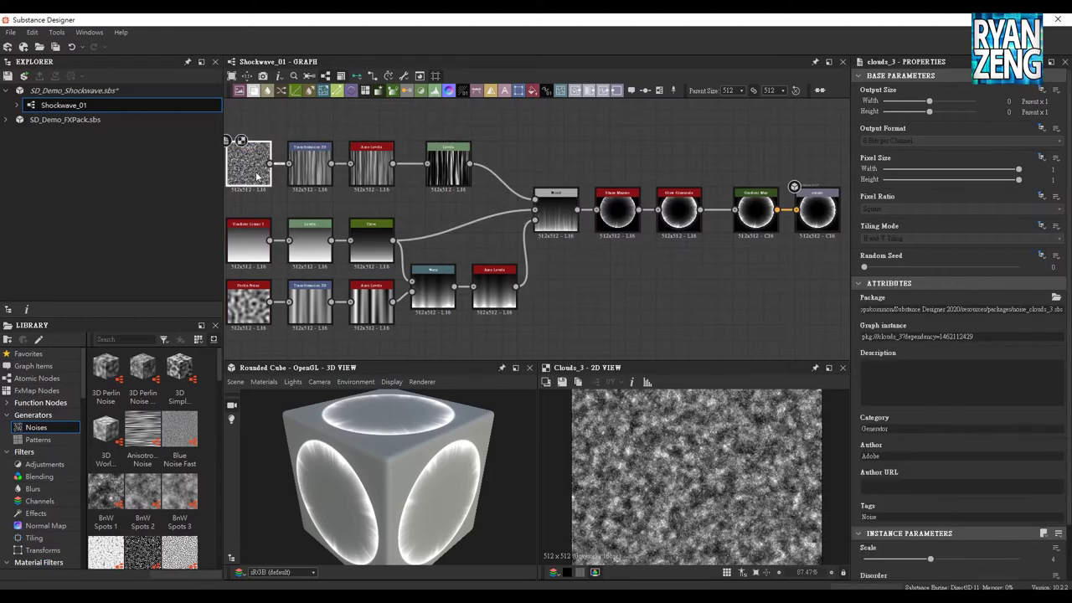
scroll(1030, 398, "down", 2)
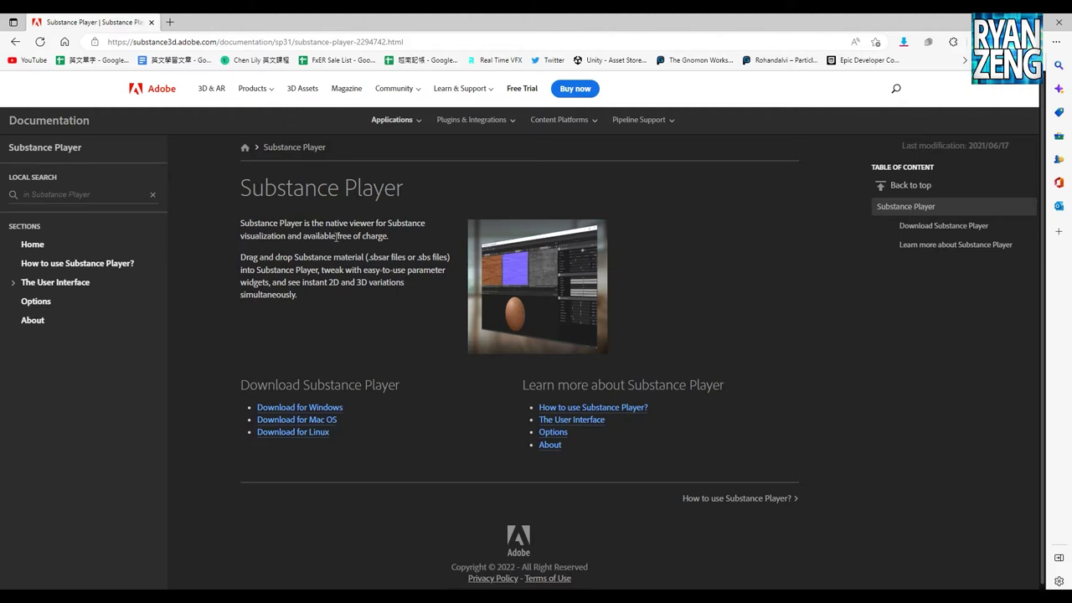
Highlight 'free of charge' on the Substance Player docs page
left_click_drag(337, 237, 388, 237)
right_click(401, 209)
left_click(418, 218)
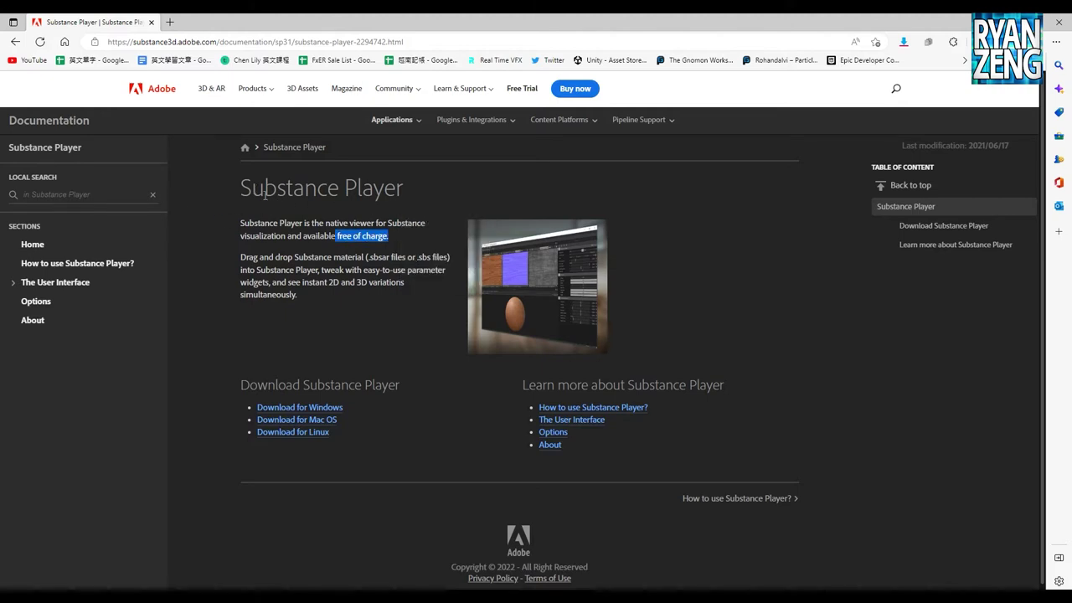
left_click(264, 191)
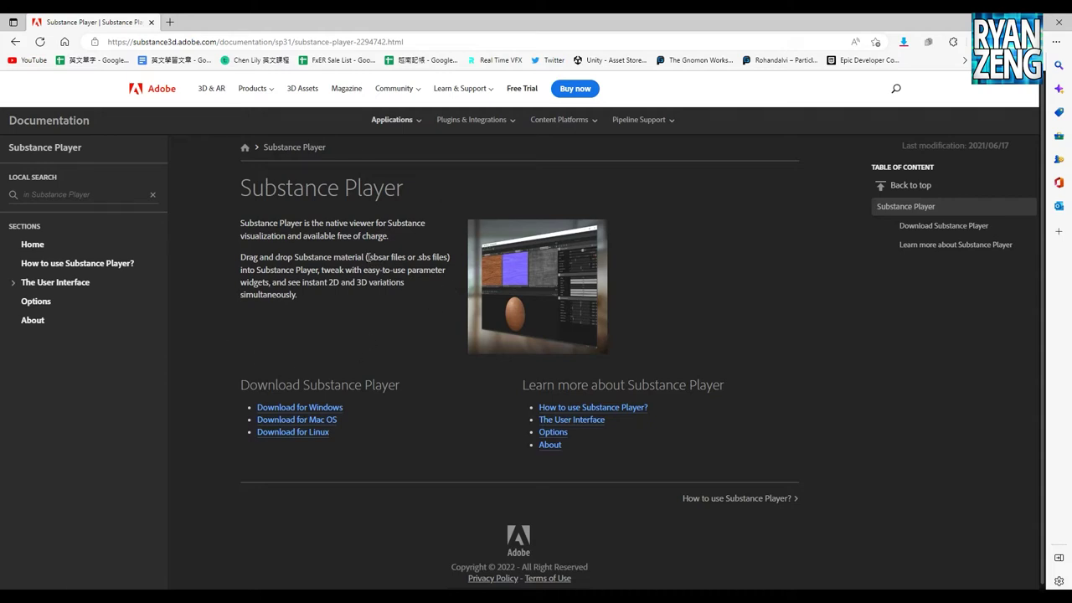
Highlight the '.sbsar files' and '.sbs files' phrases on the docs page
left_click_drag(366, 258, 392, 259)
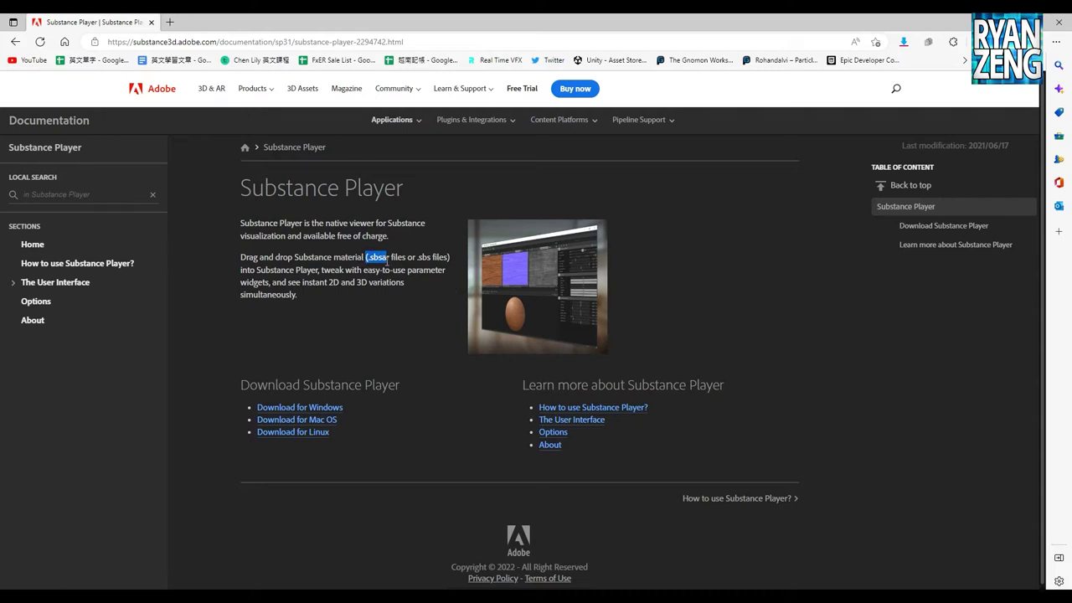
left_click(382, 265)
left_click_drag(367, 257, 409, 258)
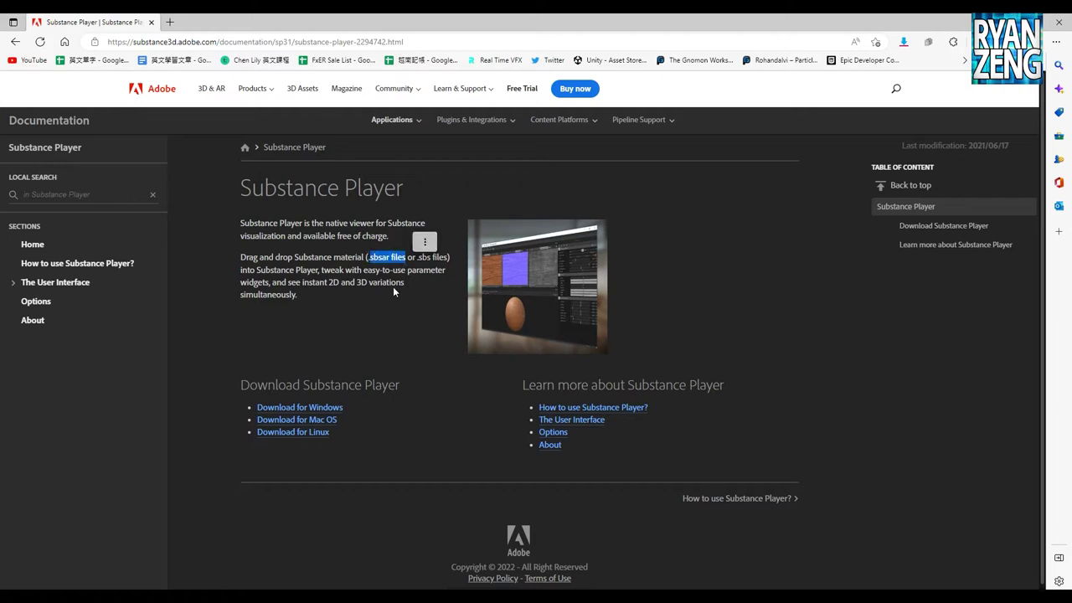
left_click(438, 294)
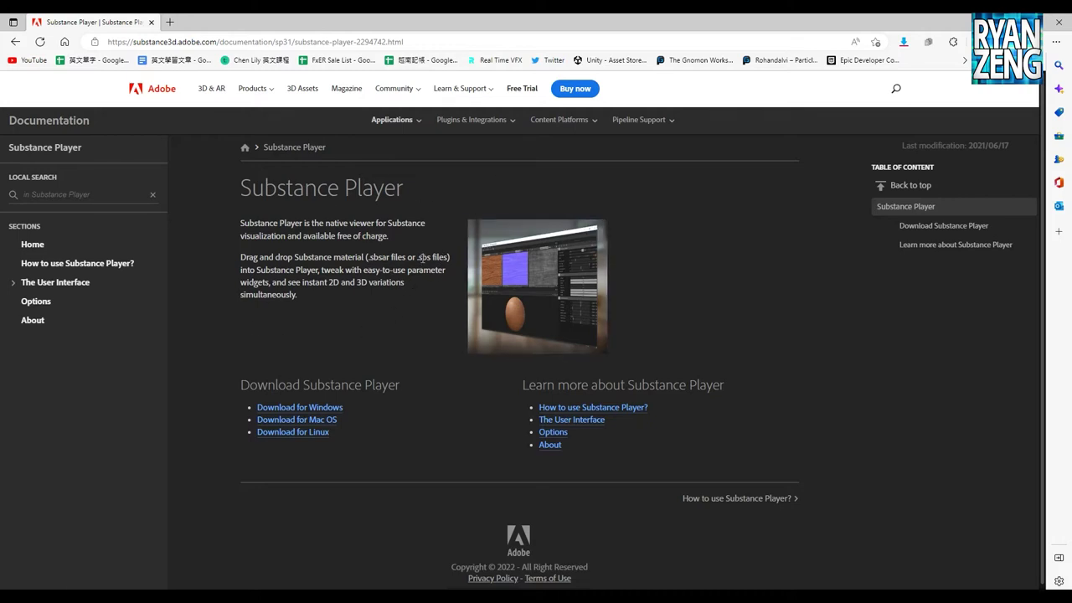
left_click_drag(419, 257, 445, 258)
left_click(441, 259)
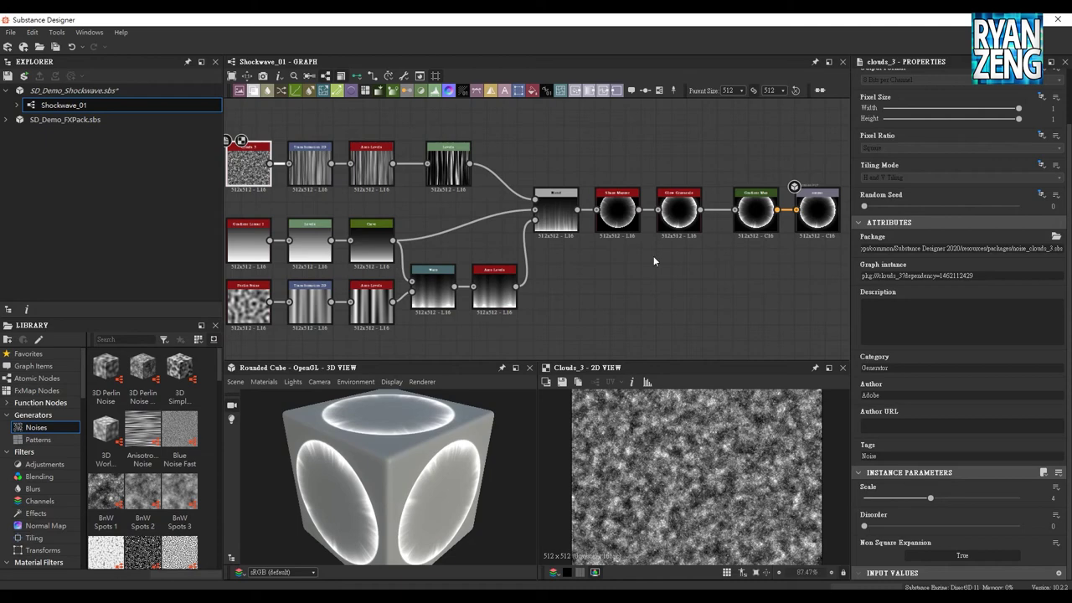
right_click(609, 154)
left_click(573, 154)
middle_click_drag(573, 154, 593, 147)
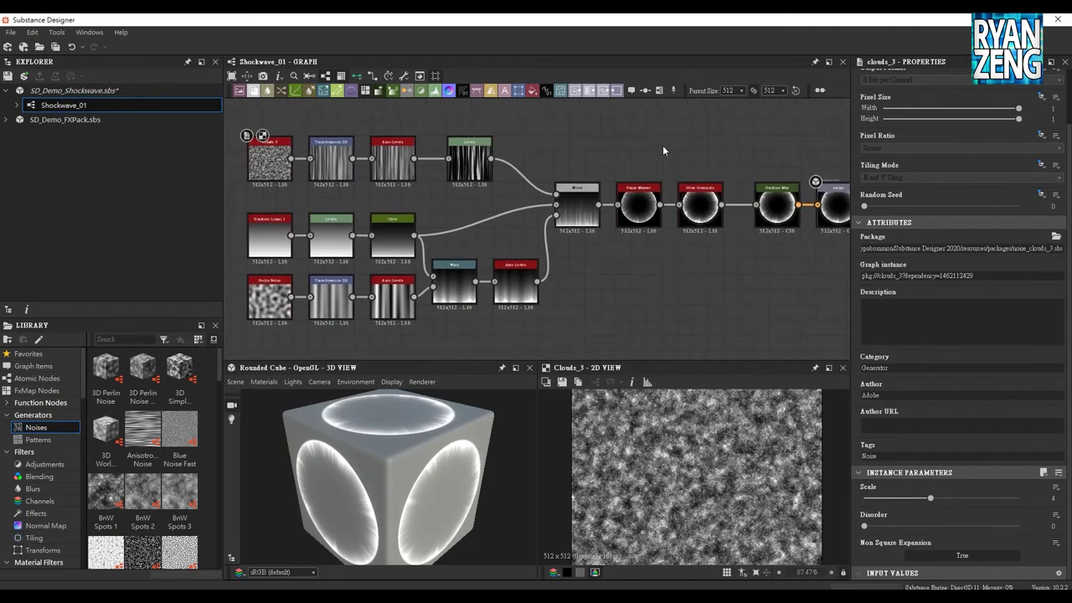
scroll(684, 204, "up", 3)
middle_click_drag(684, 204, 597, 169)
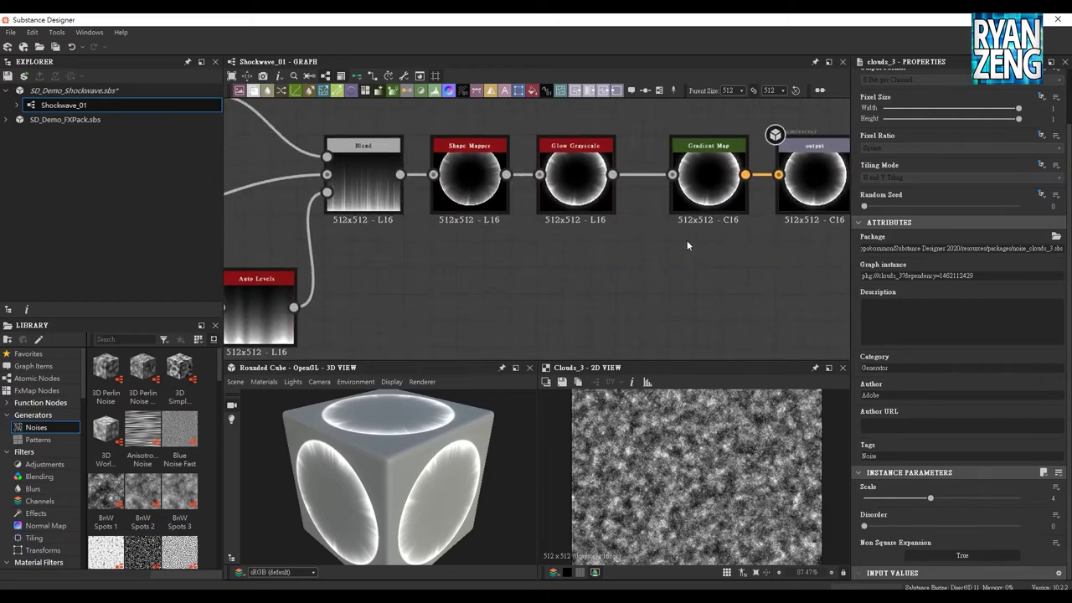
middle_click_drag(645, 235, 617, 257)
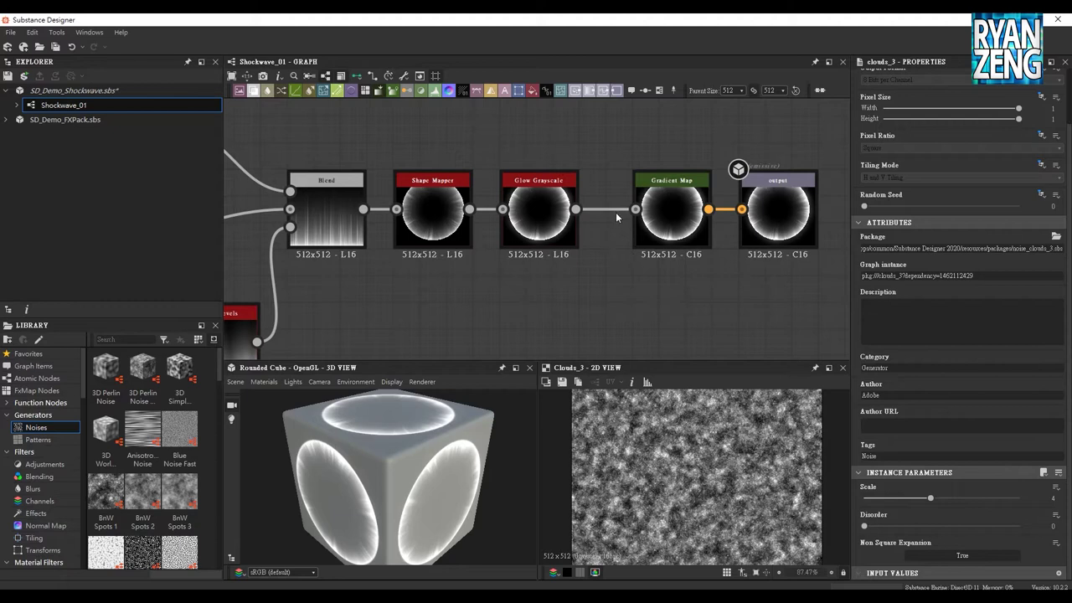
middle_click_drag(685, 284, 625, 278)
left_click(513, 220)
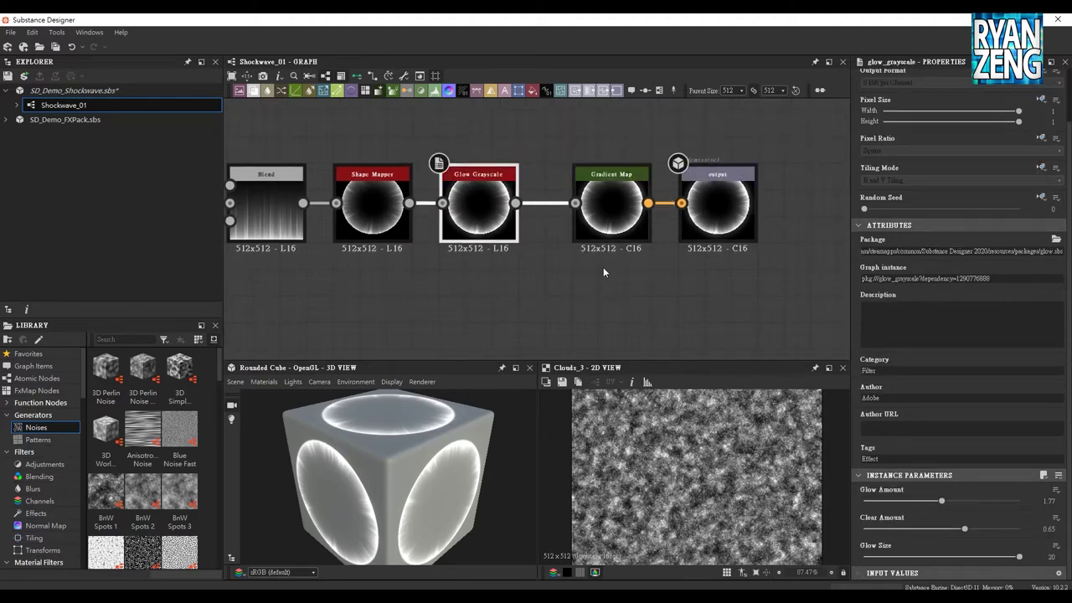
middle_click_drag(517, 260, 471, 263)
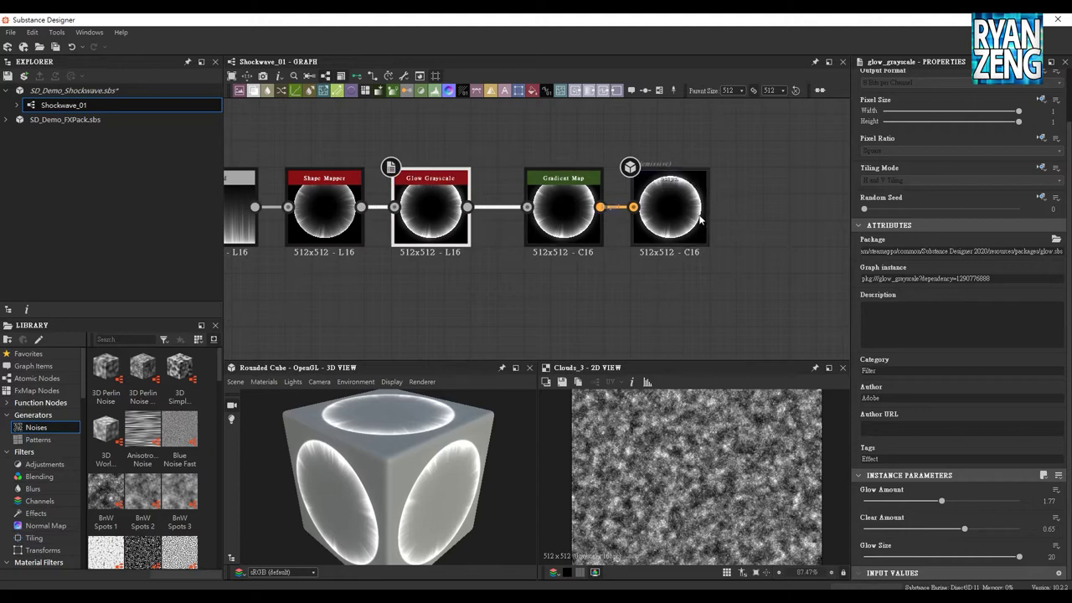
double_click(700, 219)
middle_click_drag(700, 220, 714, 222)
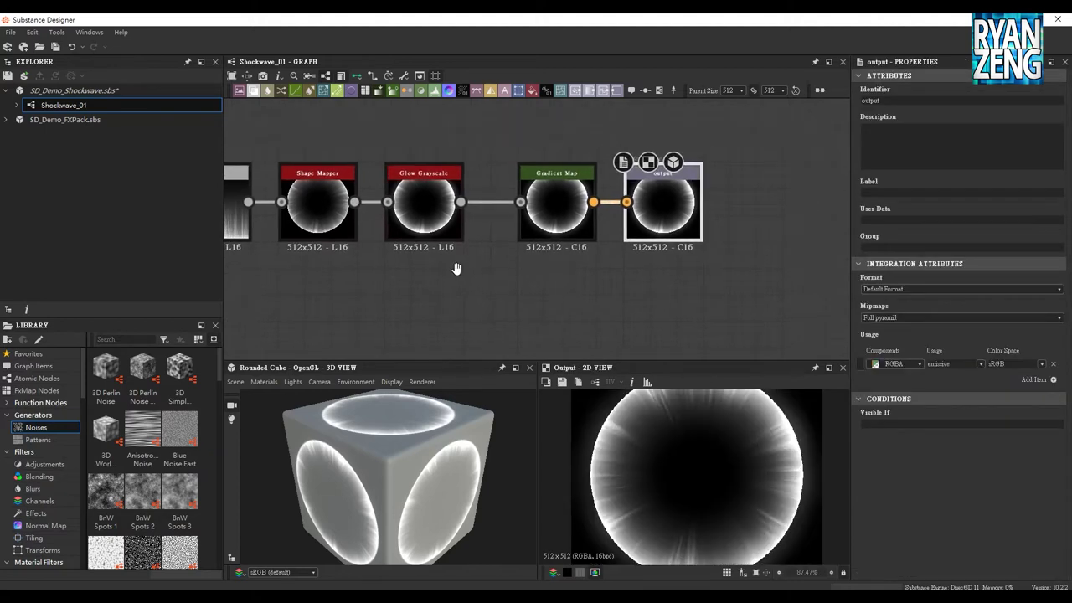
double_click(577, 234)
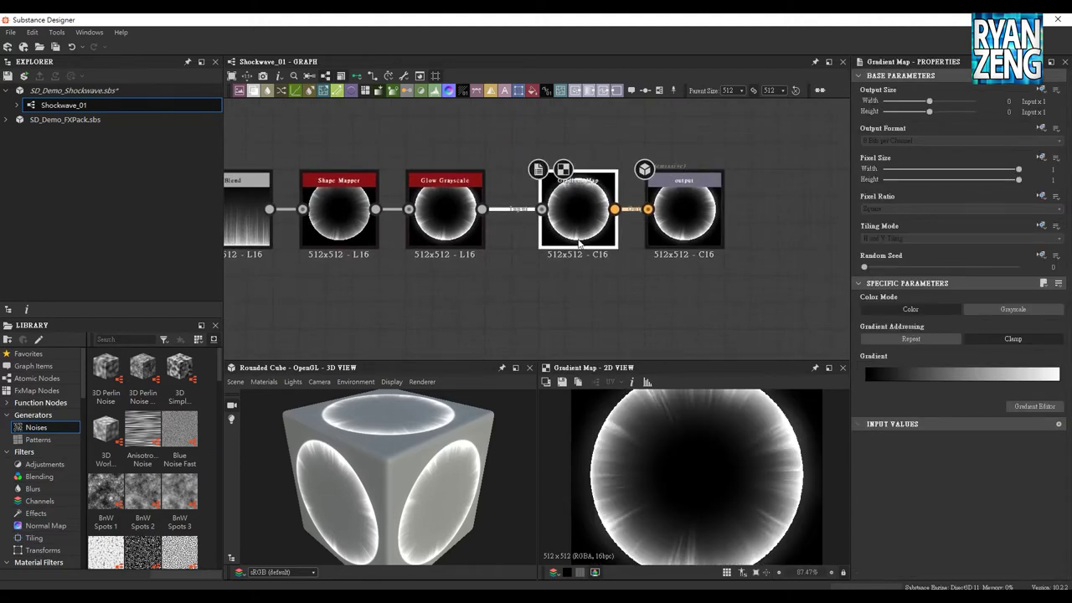
left_click(444, 201)
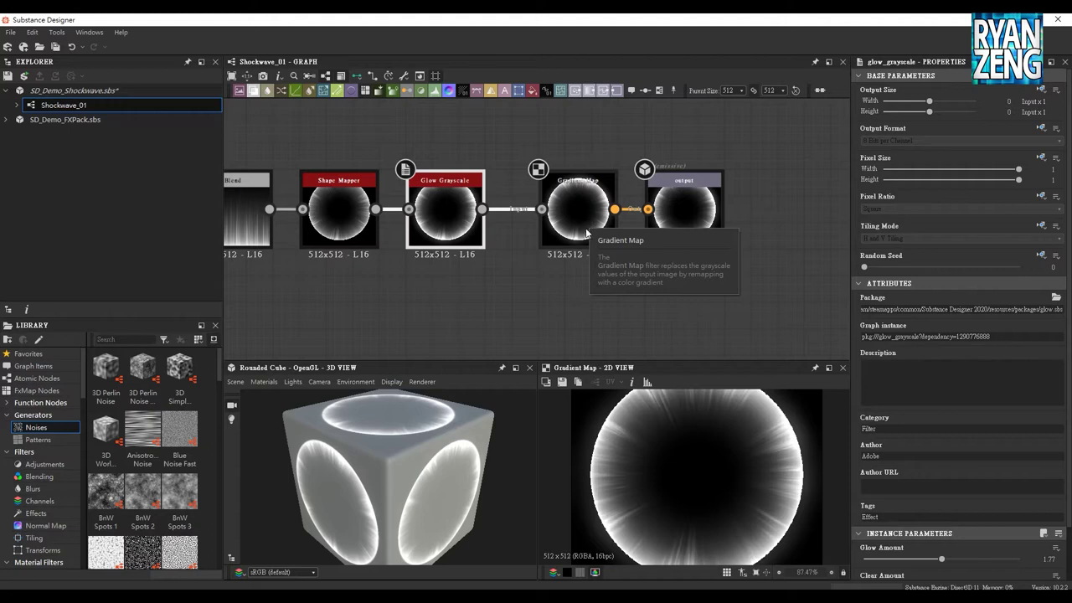
middle_click_drag(503, 328, 462, 314)
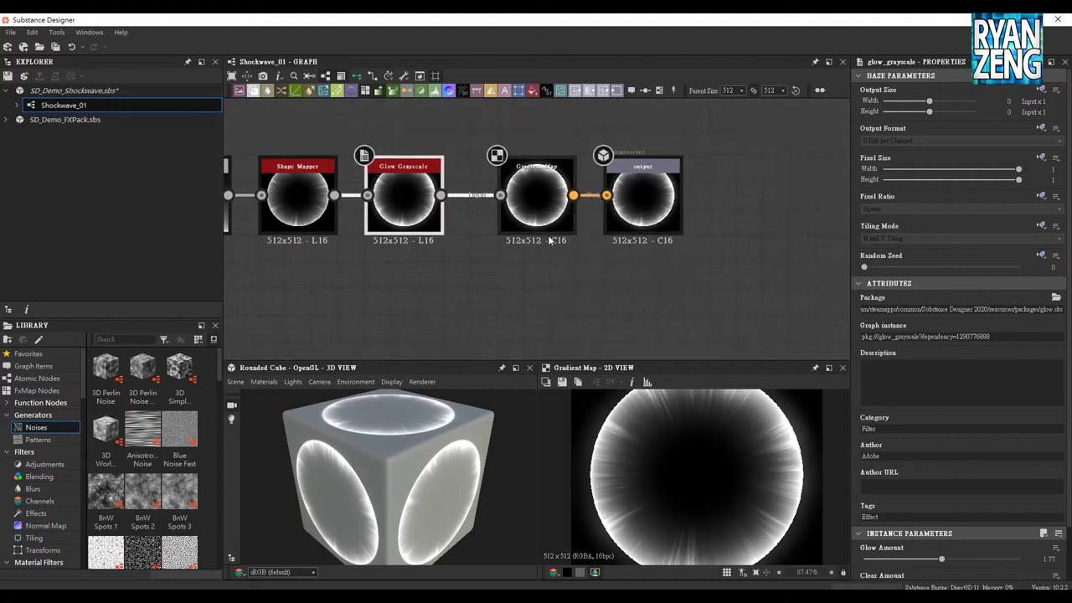
left_click(536, 201)
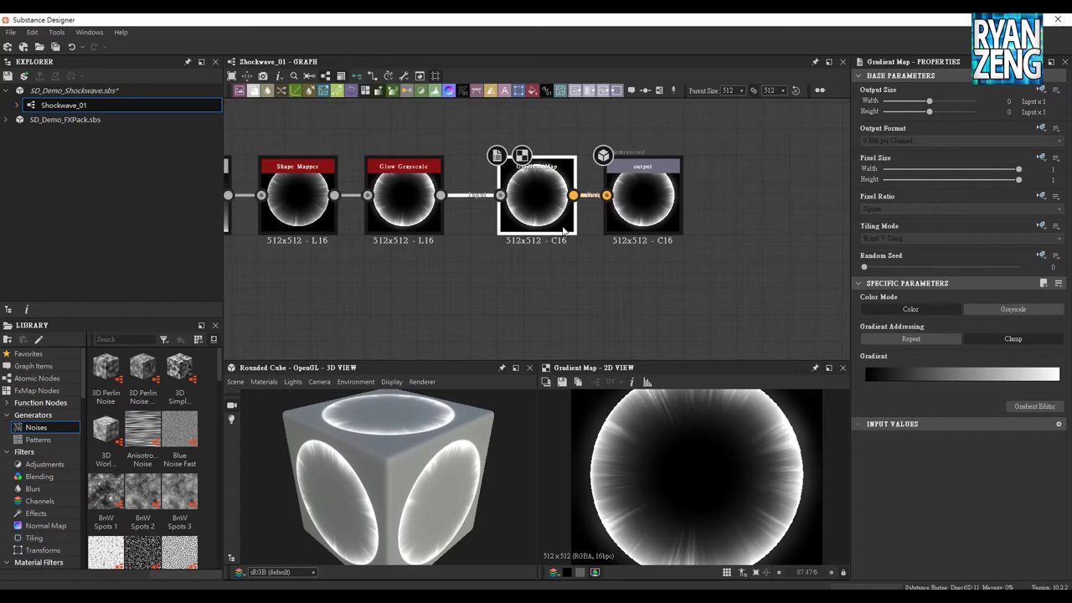
left_click(637, 214)
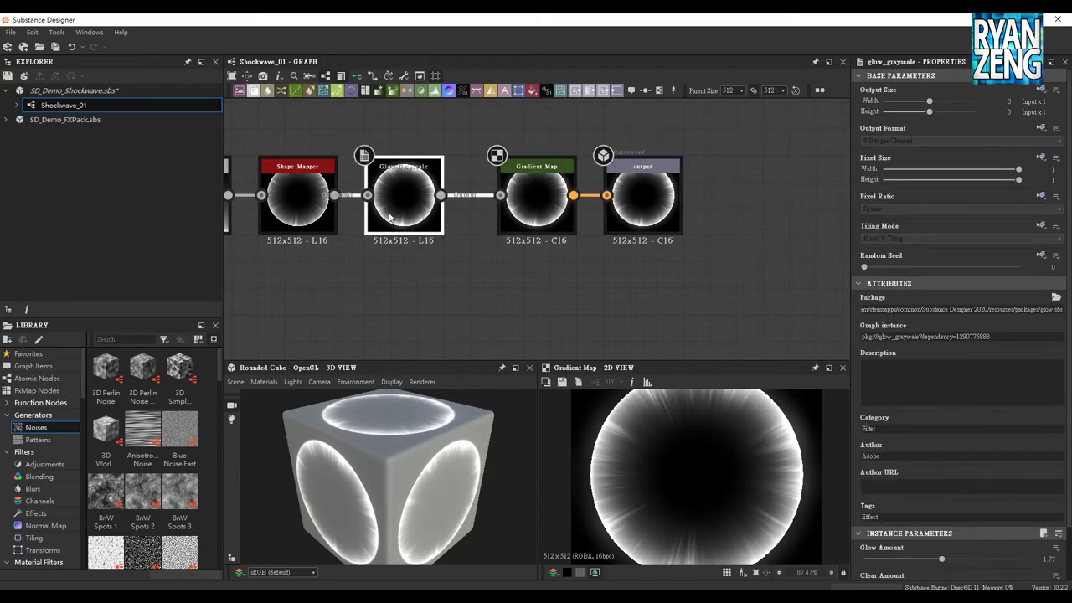
middle_click_drag(408, 275, 425, 297)
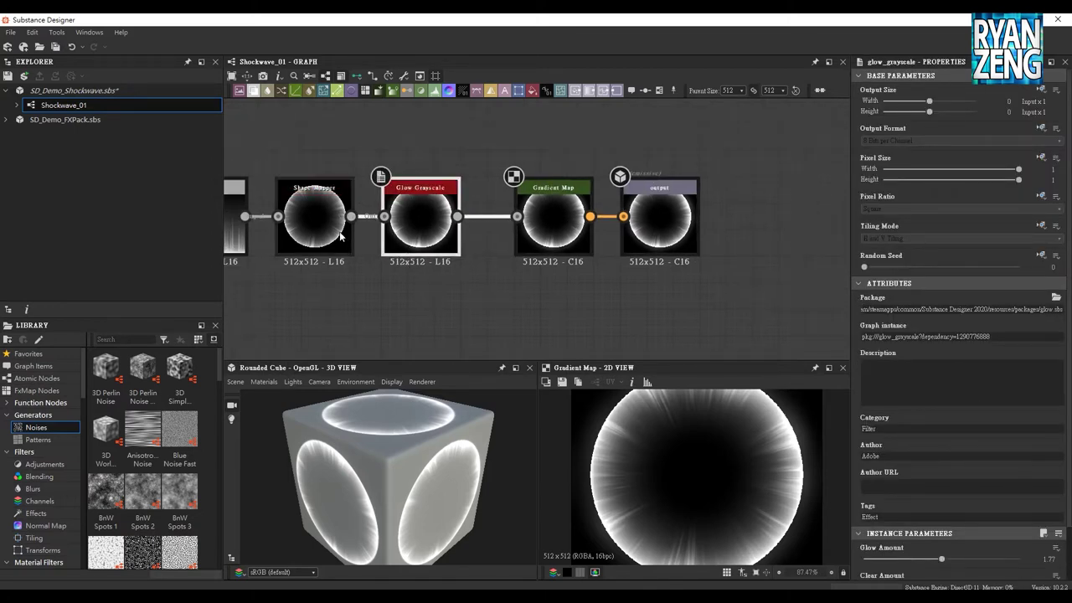
middle_click_drag(405, 249, 416, 253)
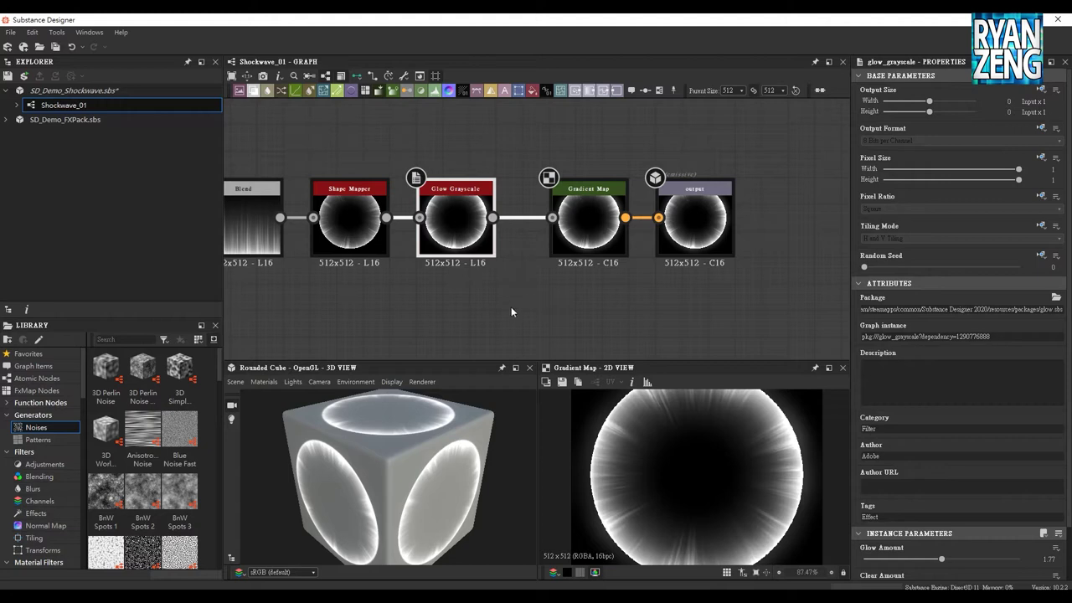
mouse_move(511, 311)
middle_mouse_down()
mouse_move(516, 283)
mouse_move(424, 292)
middle_mouse_up()
scroll(516, 283, "down", 1)
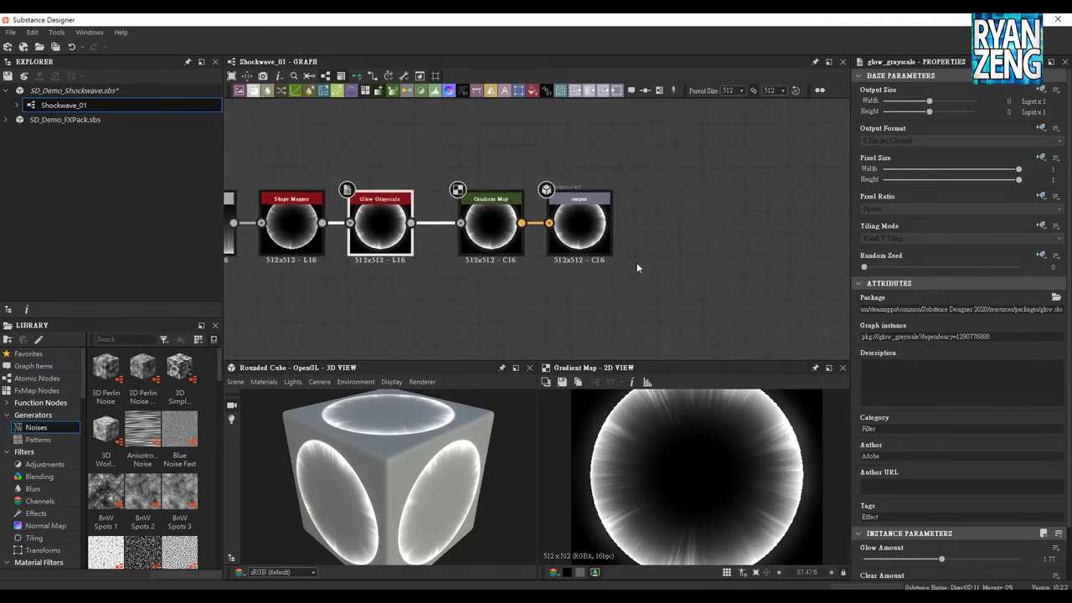
middle_click_drag(603, 265, 571, 254)
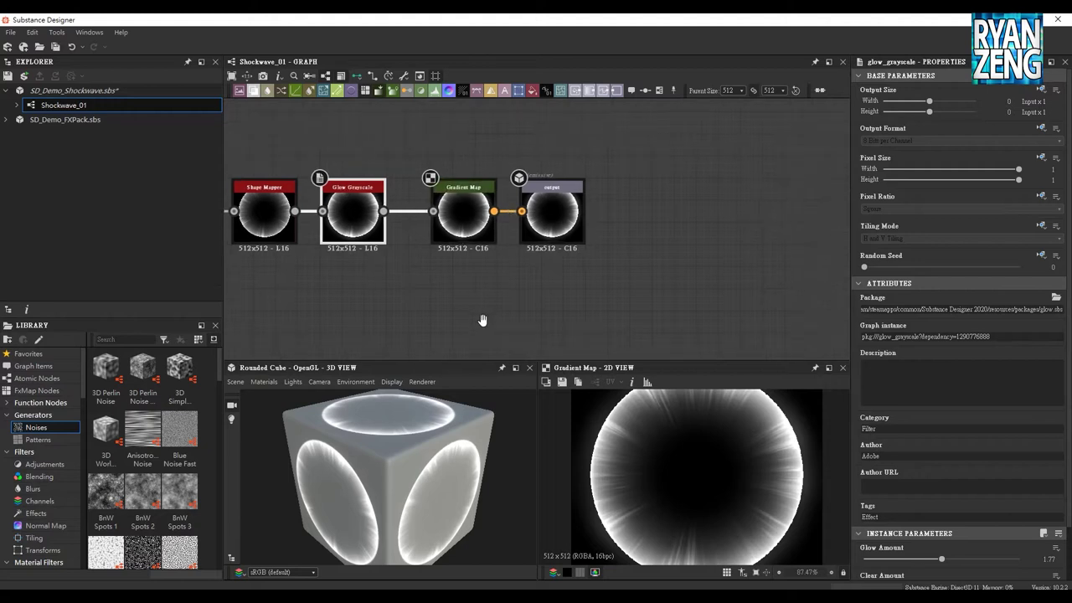
scroll(603, 260, "up", 1)
scroll(603, 259, "up", 1)
middle_click_drag(604, 204, 660, 251)
left_click(489, 257)
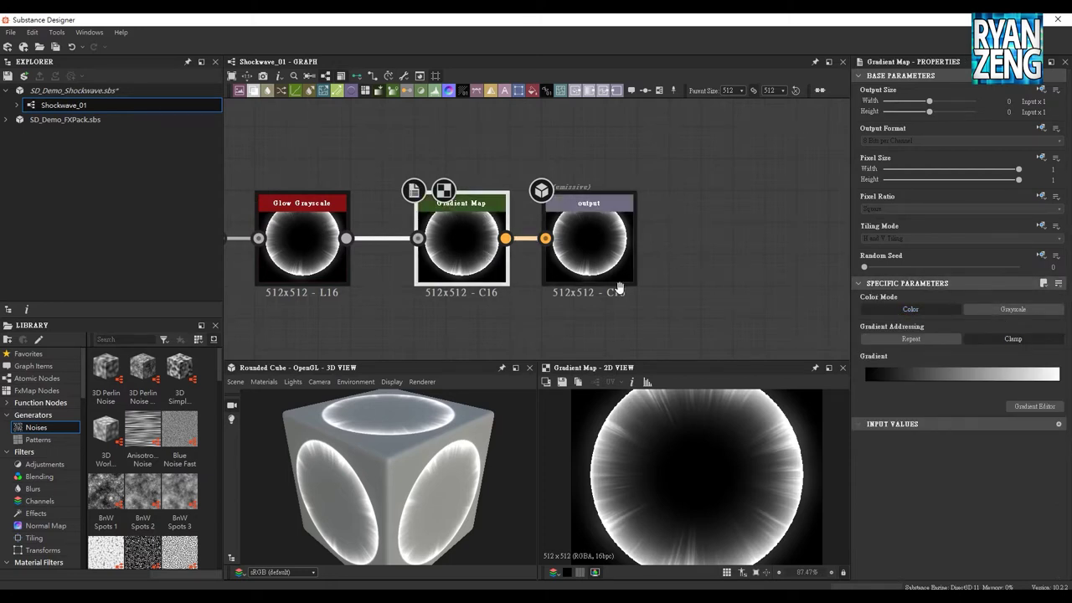
middle_click_drag(615, 287, 555, 253)
left_click(556, 253)
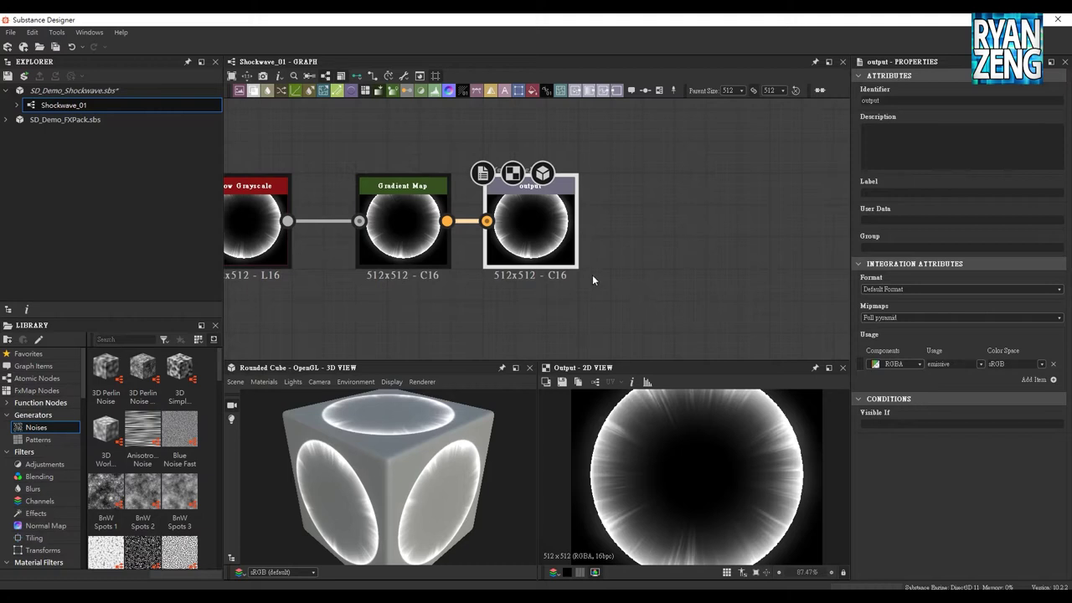
scroll(561, 285, "down", 3)
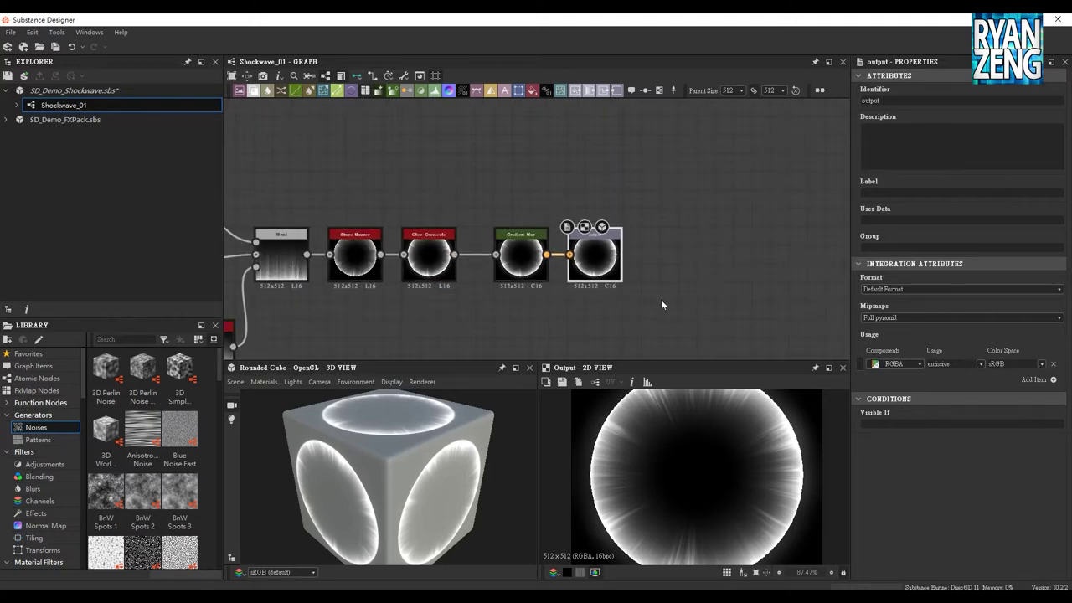
scroll(661, 299, "up", 2)
scroll(649, 283, "up", 2)
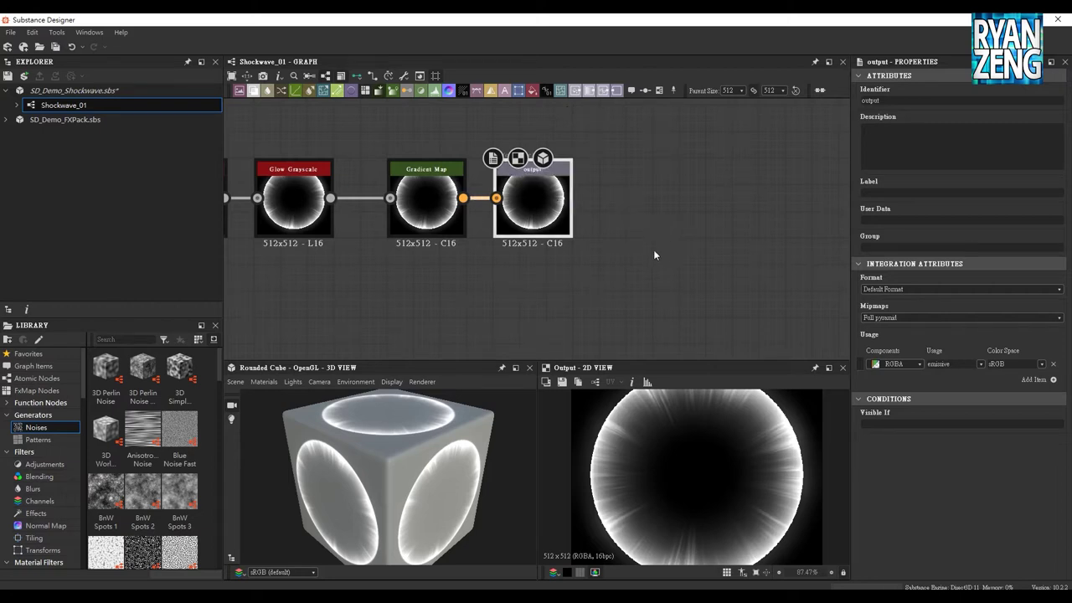
middle_click_drag(654, 253, 613, 235)
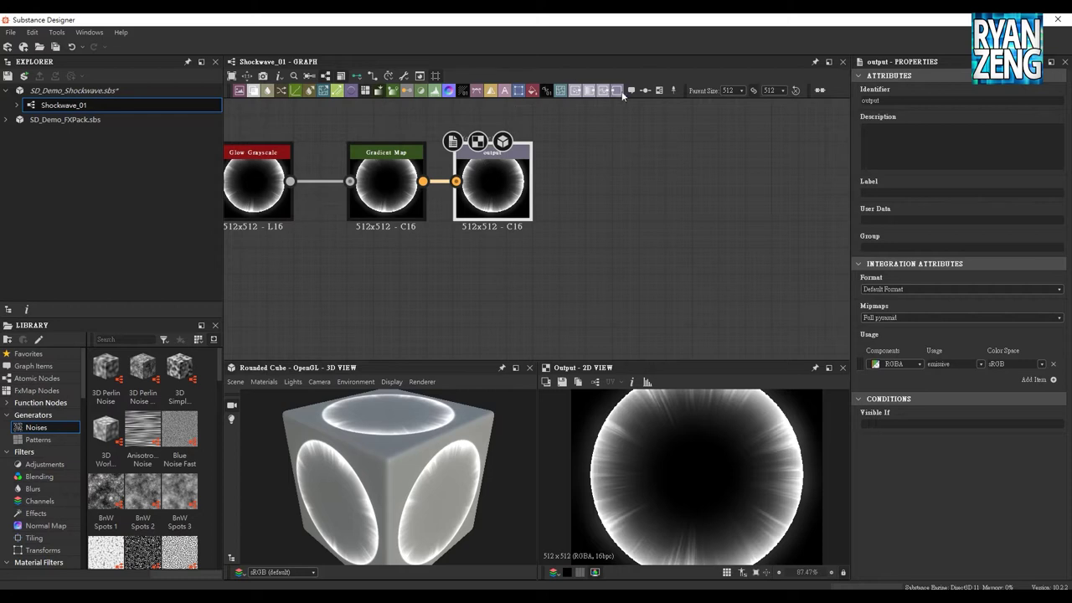
Add an output_1 node fed by the Gradient Map result
left_click_drag(548, 238, 494, 276)
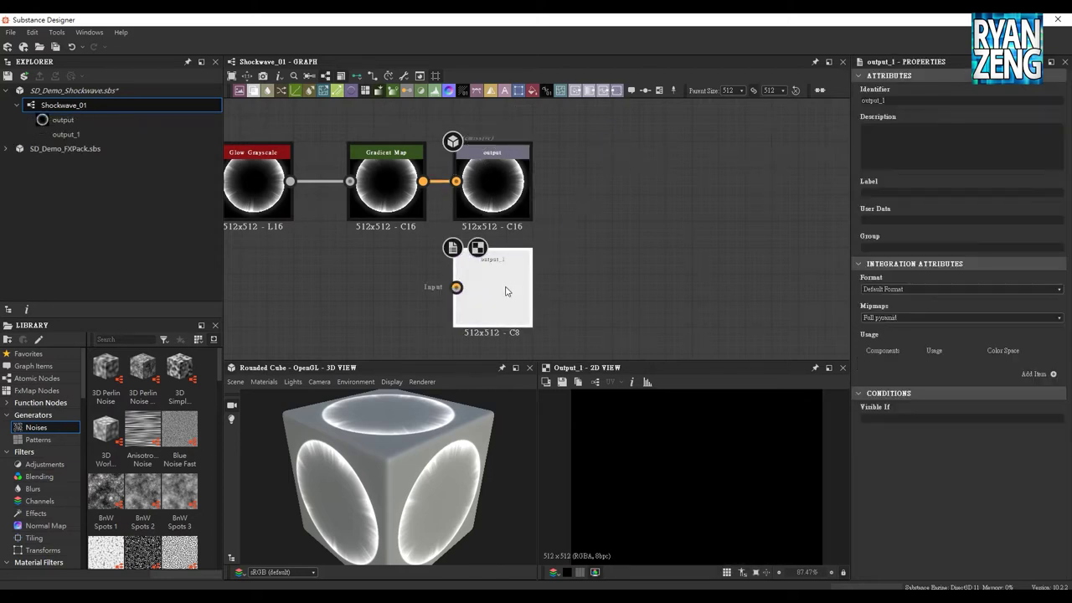
left_click_drag(422, 181, 457, 287)
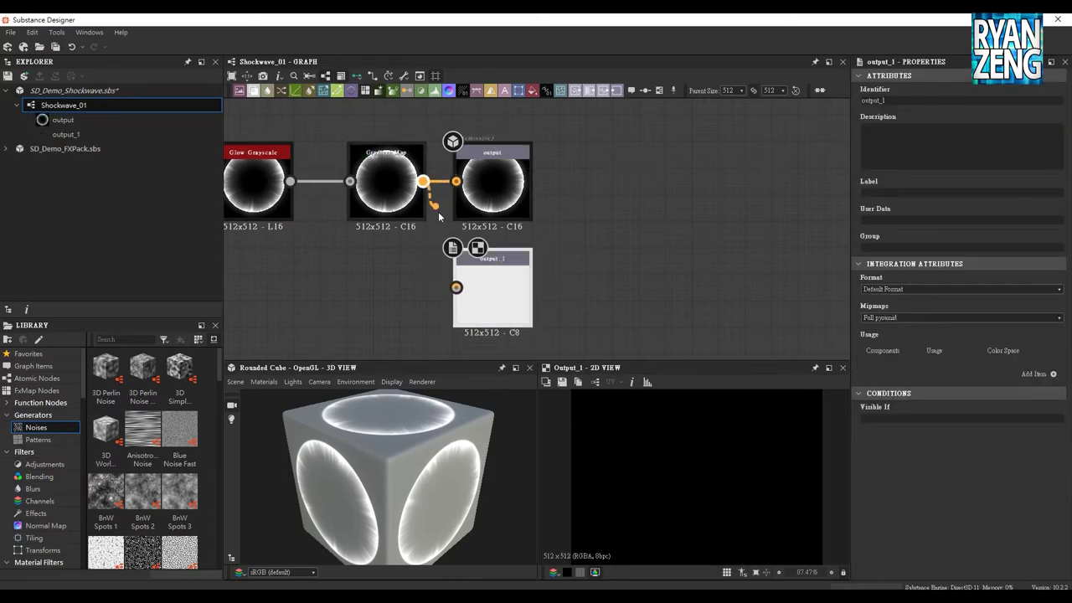
middle_click_drag(683, 306, 680, 212)
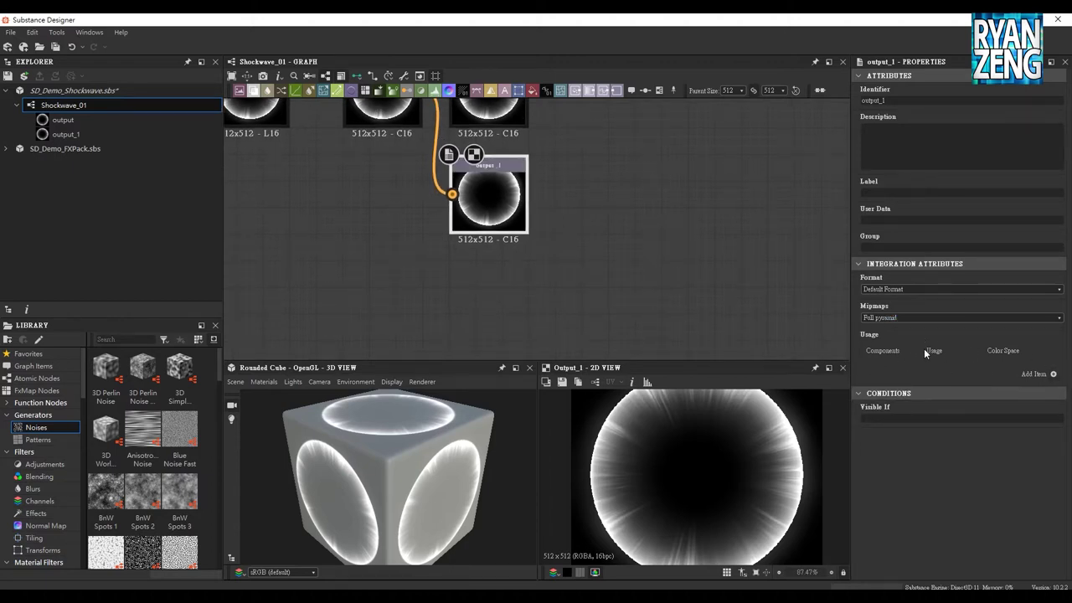
mouse_move(355, 189)
middle_mouse_down()
mouse_move(405, 231)
mouse_move(360, 256)
middle_mouse_up()
Inspect the original output node and orbit the 3D cube to check the texture
left_click(503, 180)
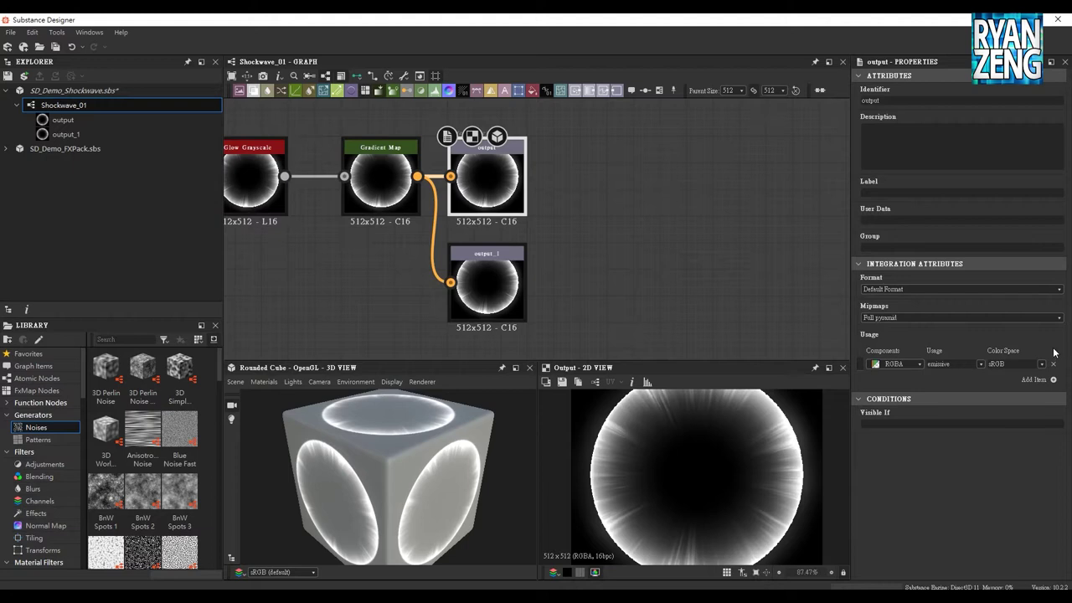
mouse_move(477, 437)
left_mouse_down()
mouse_move(434, 466)
mouse_move(480, 413)
mouse_move(373, 399)
left_mouse_up()
mouse_move(448, 456)
left_mouse_down()
mouse_move(413, 484)
mouse_move(342, 417)
left_mouse_up()
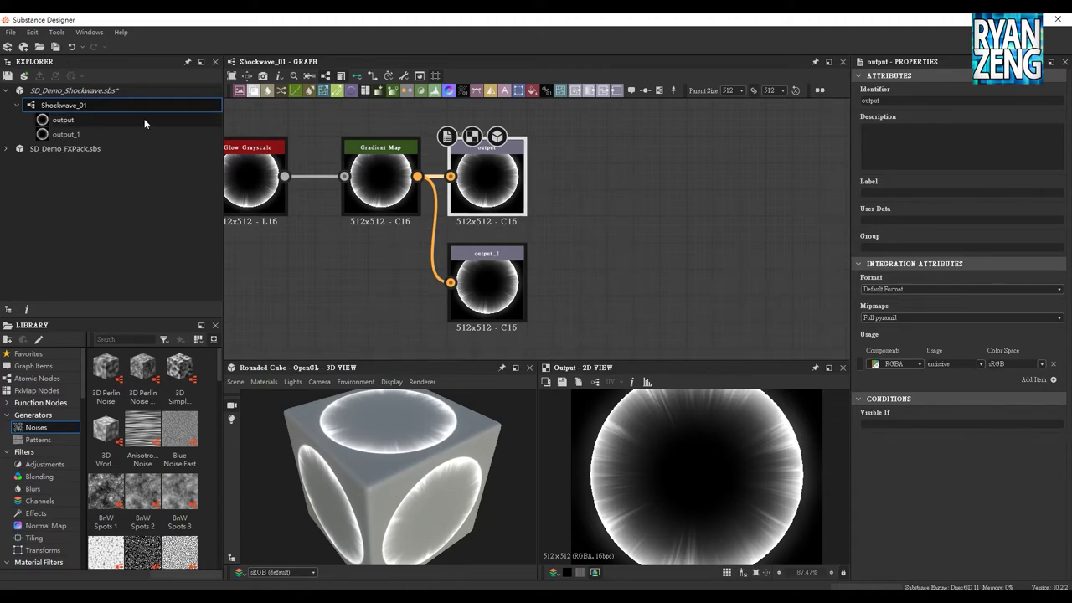
Delete the extra output_1 node from the graph
middle_click_drag(251, 251, 407, 248)
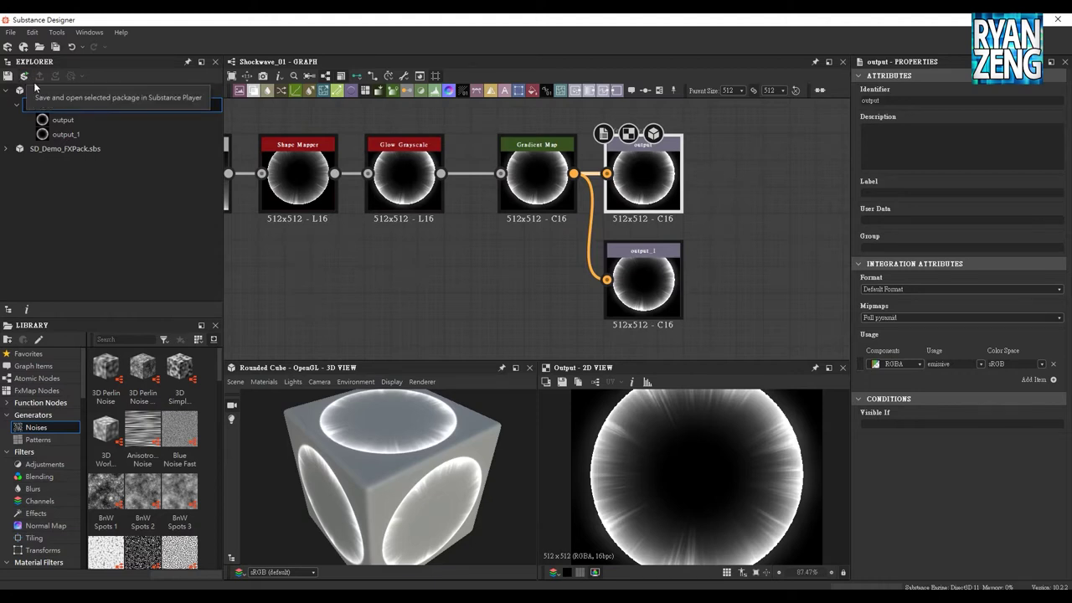
middle_click_drag(730, 254, 694, 232)
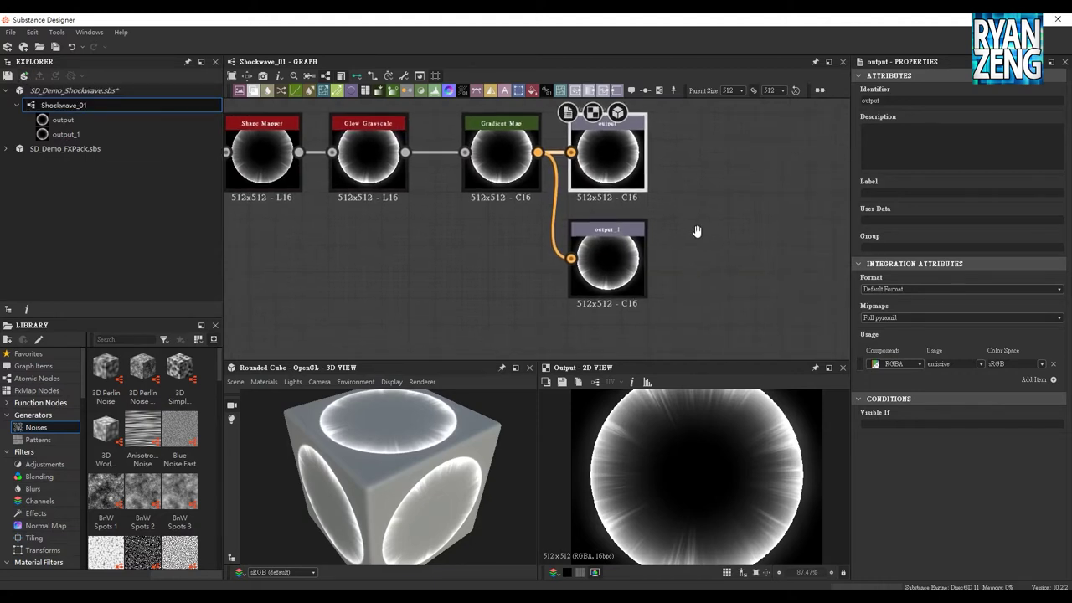
left_click(620, 238)
key("Delete")
Save the SD_Demo_Shockwave package and open it in Substance Player
middle_click_drag(621, 244, 694, 287)
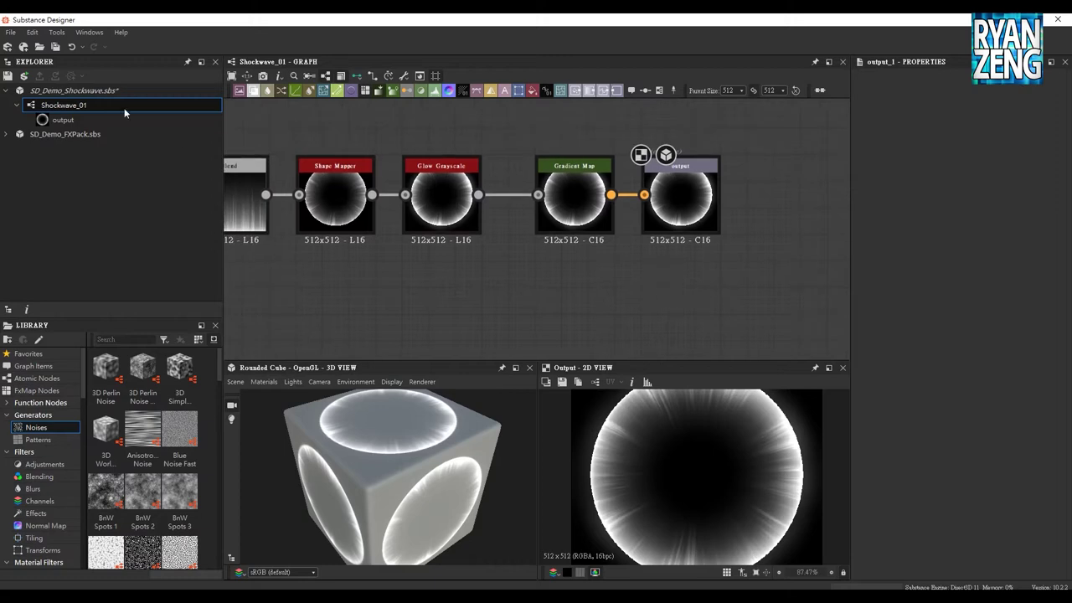
left_click(25, 76)
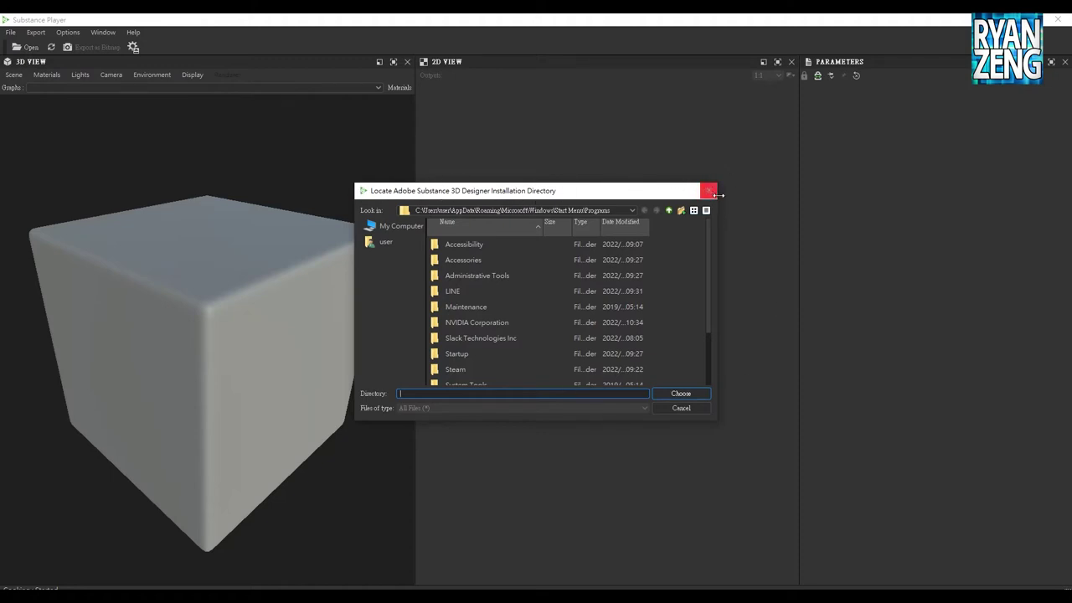
Close the Locate Designer Installation Directory prompt and orbit the cube to view the texture
left_click(708, 192)
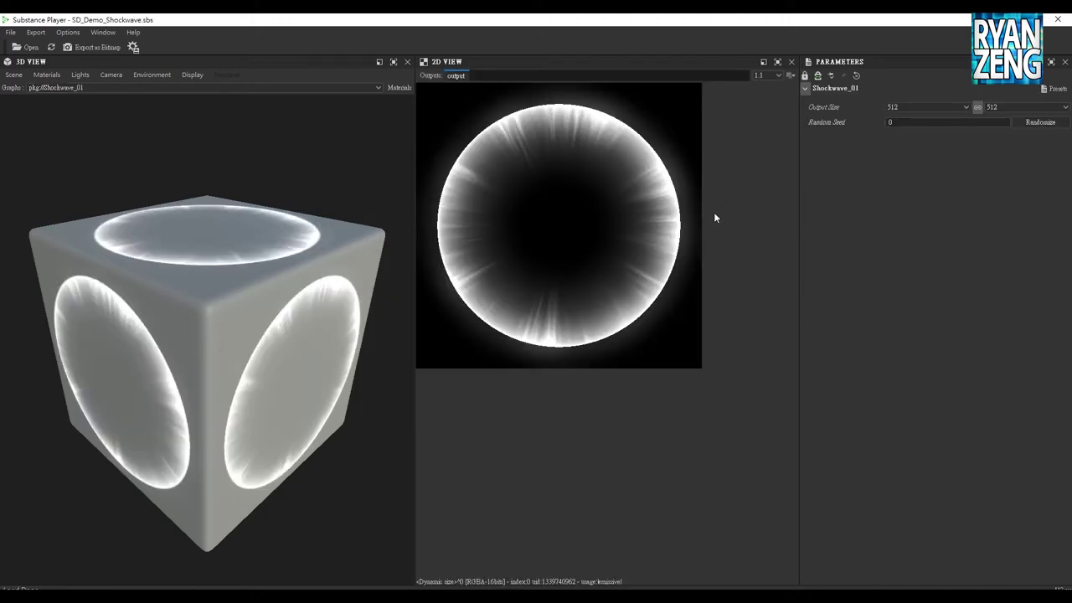
mouse_move(232, 354)
left_mouse_down()
mouse_move(309, 332)
mouse_move(235, 366)
left_mouse_up()
Orbit the cube toward its top face and widen the 2D view beside the 3D view
mouse_move(276, 396)
left_mouse_down()
mouse_move(218, 256)
mouse_move(206, 319)
mouse_move(195, 284)
mouse_move(281, 302)
left_mouse_up()
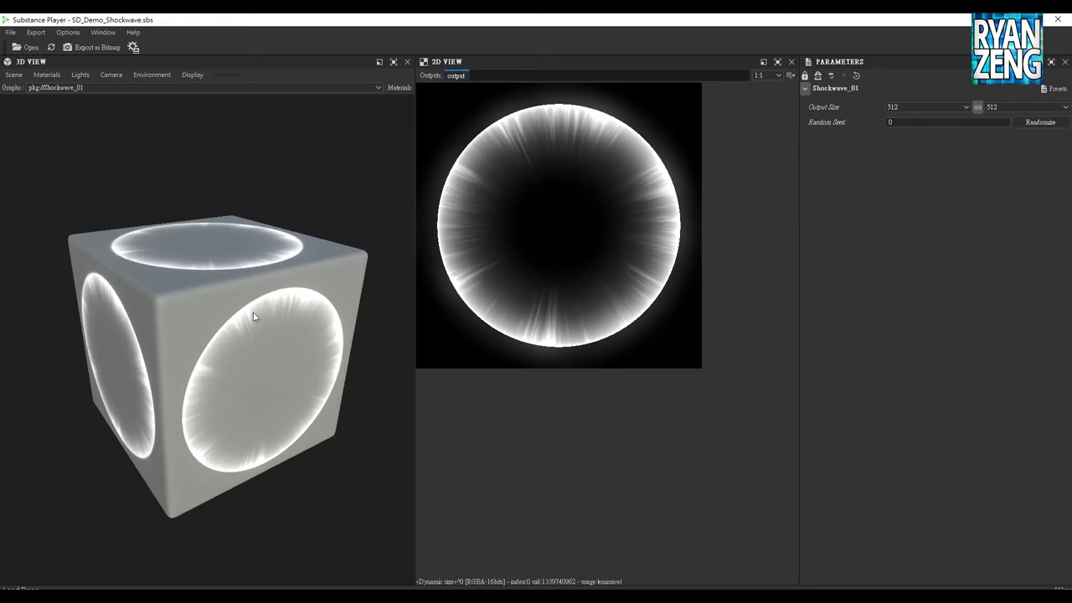
left_click_drag(202, 322, 217, 329)
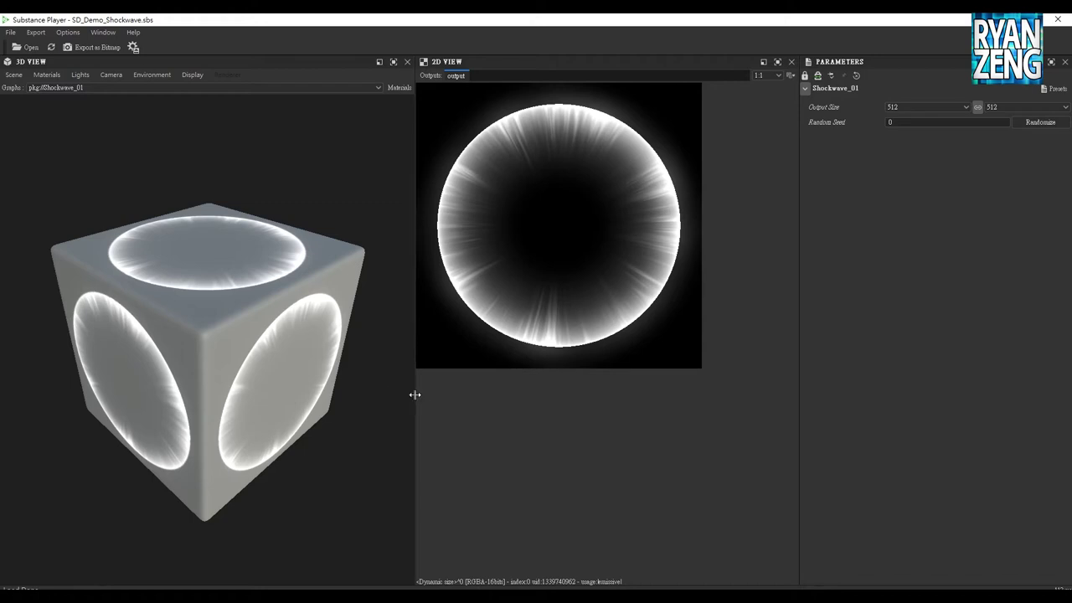
left_click_drag(413, 395, 355, 394)
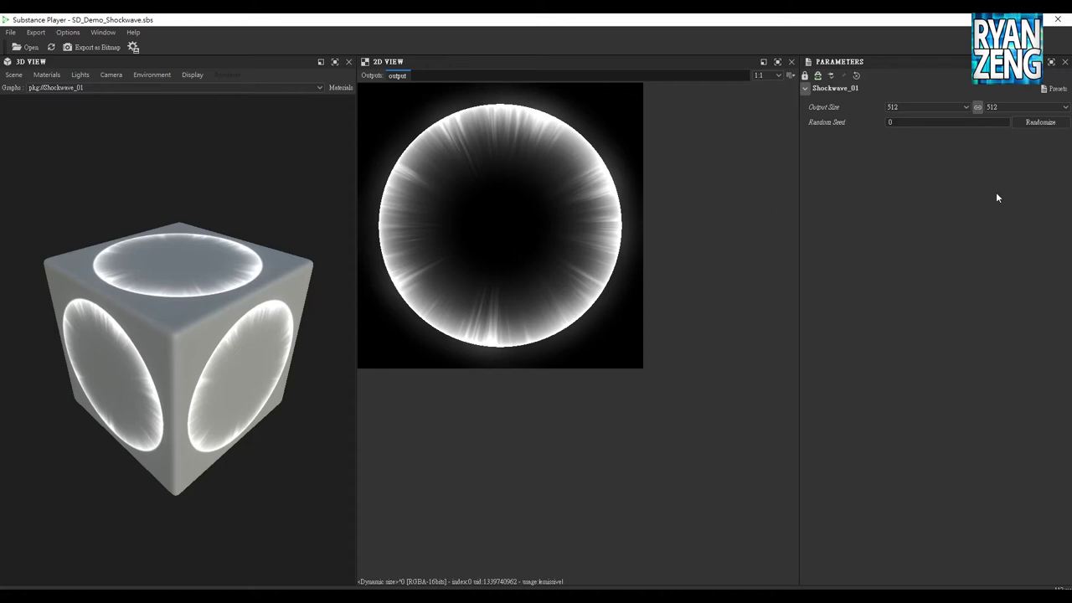
Reroll the Shockwave_01 random seed several times
left_click(1035, 123)
left_click(1033, 124)
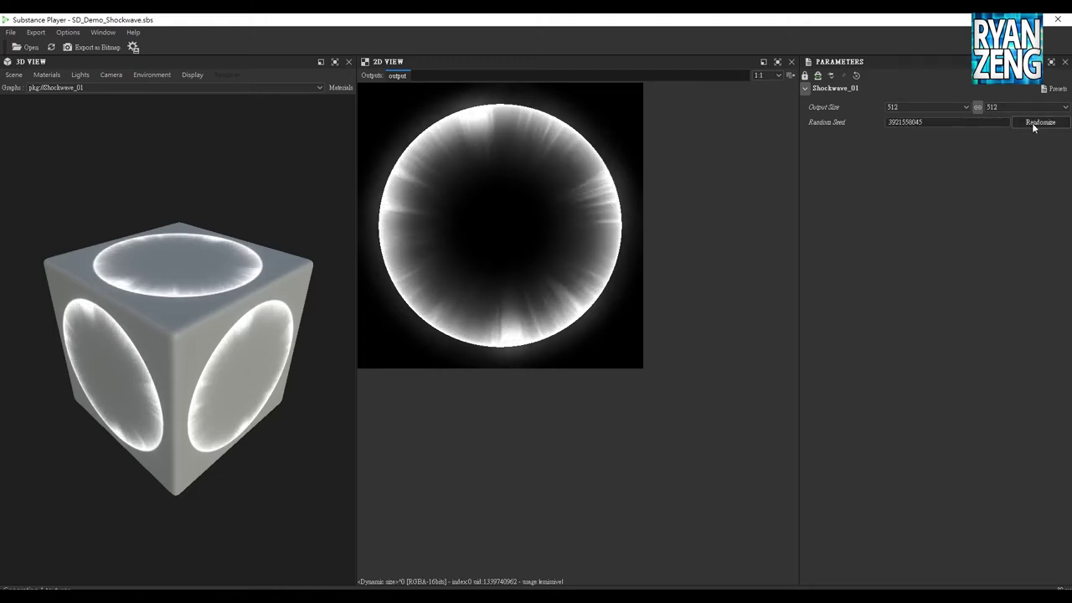
left_click(1033, 124)
left_click(1033, 123)
left_click(1033, 124)
left_click(1033, 124)
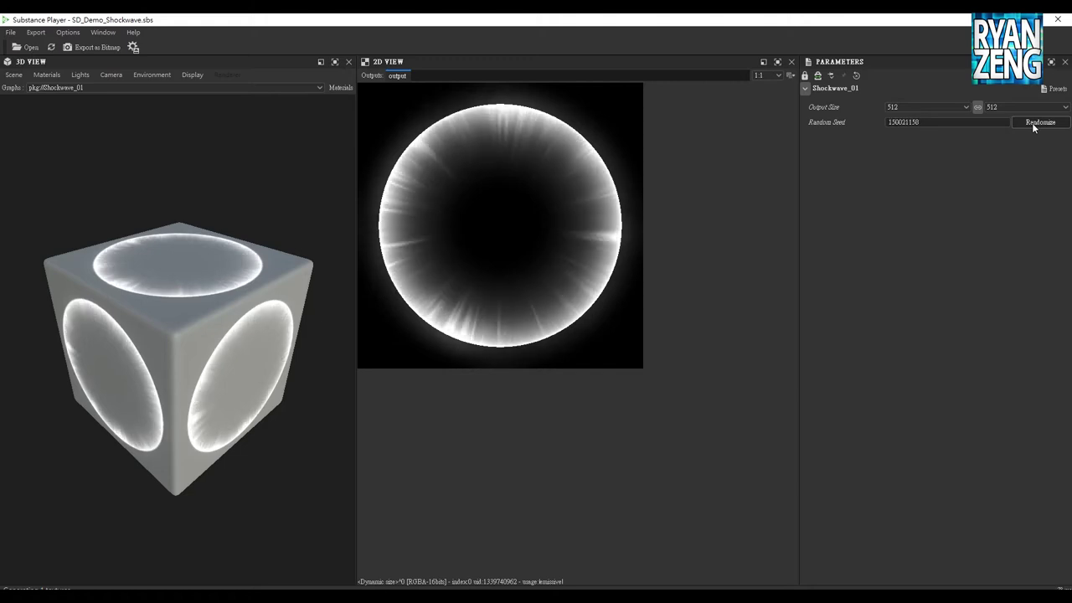
left_click(966, 107)
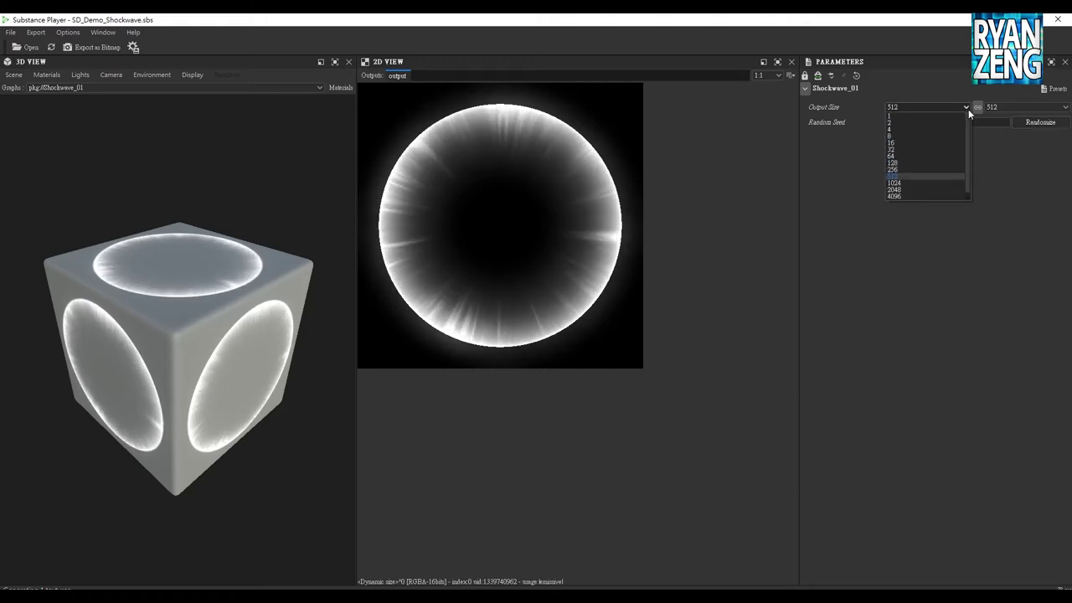
left_click(939, 162)
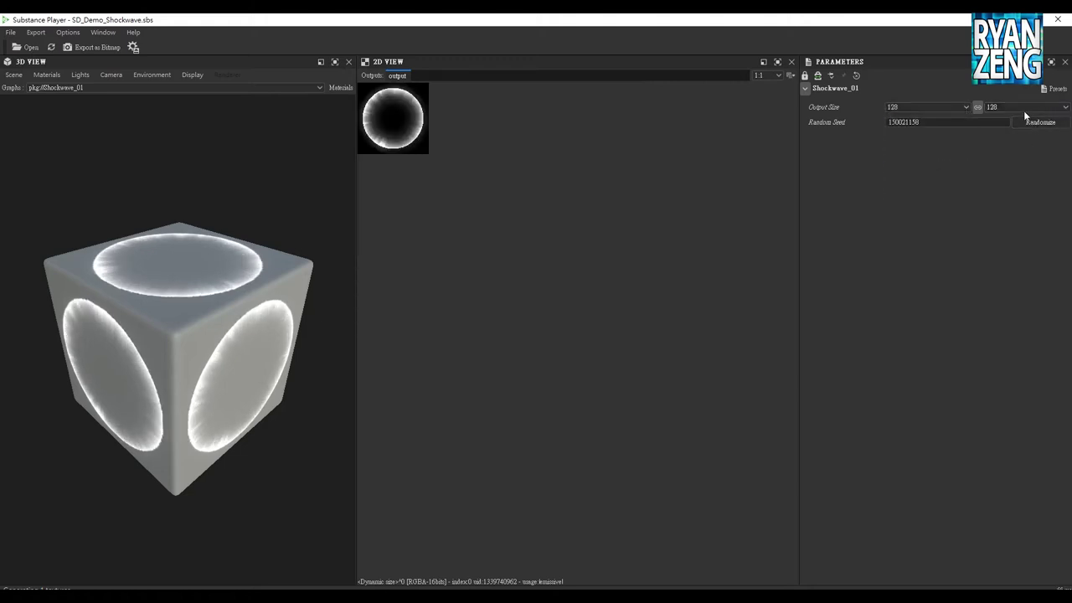
left_click(1041, 127)
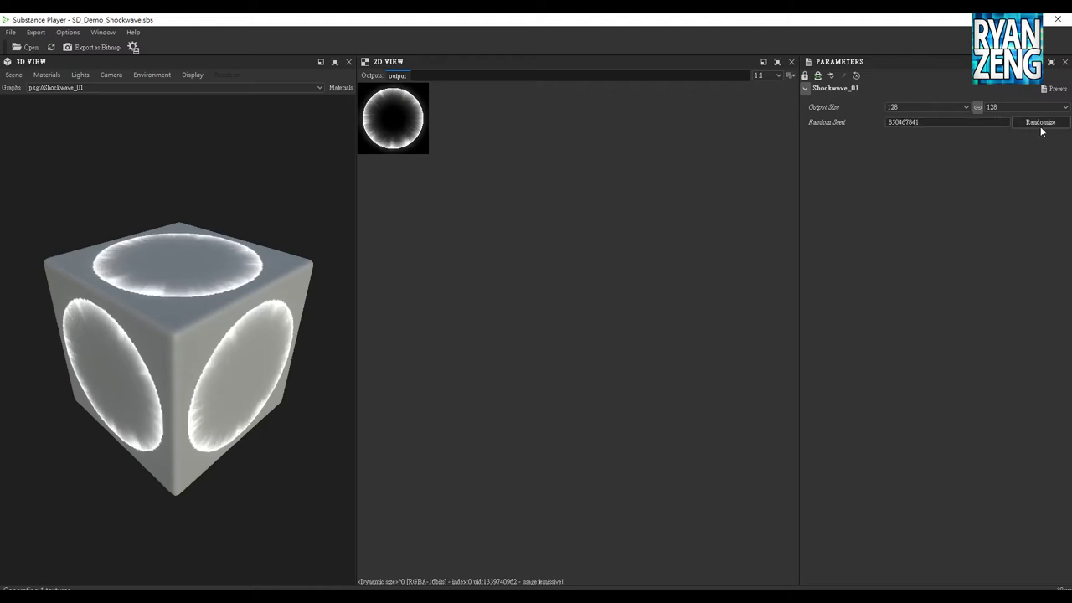
left_click(966, 107)
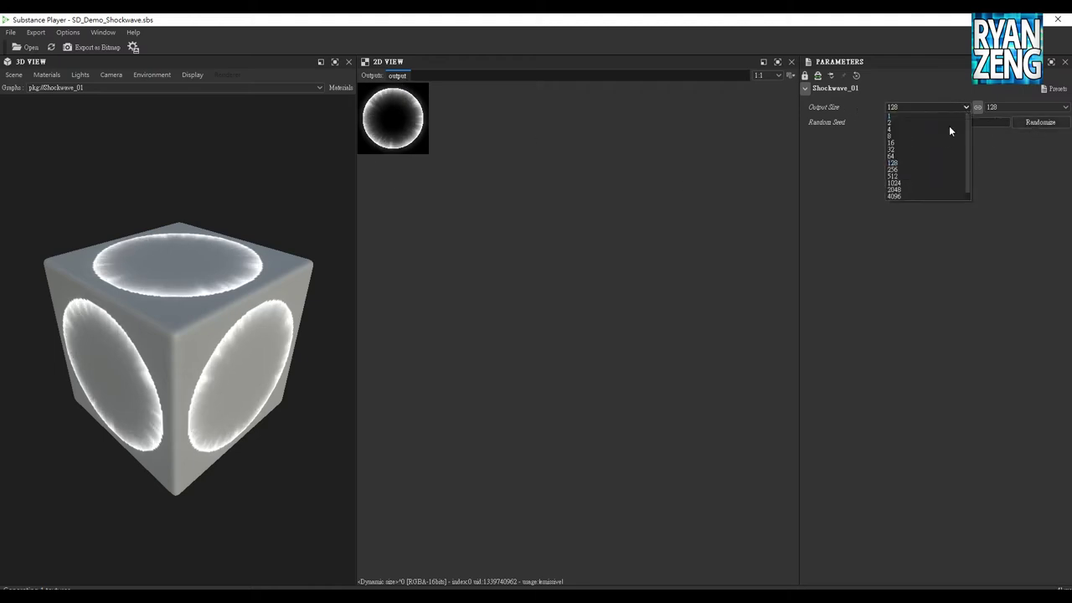
left_click(919, 177)
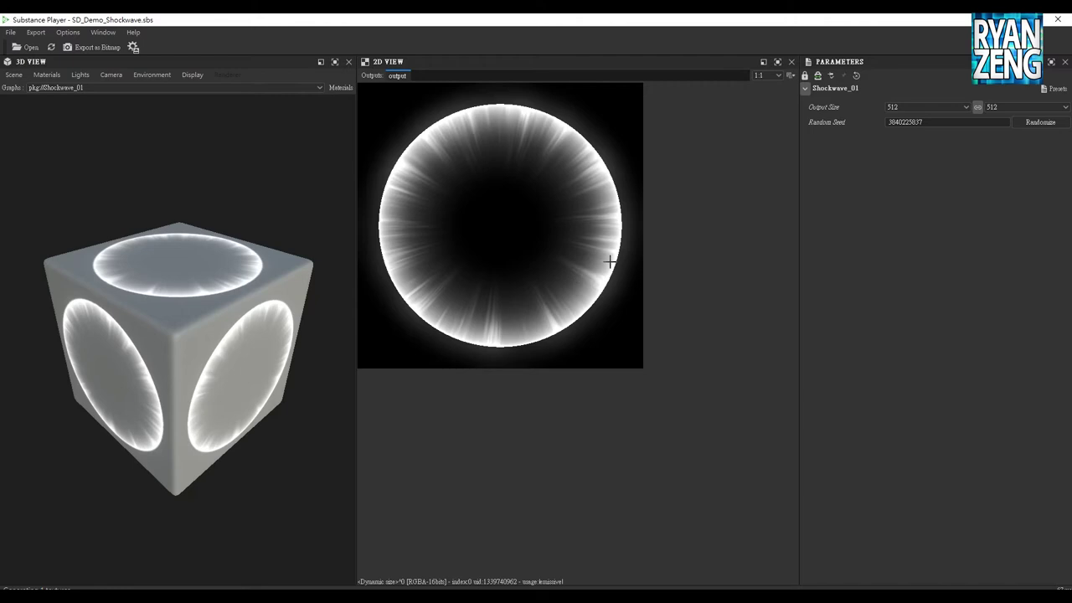
left_click(1038, 122)
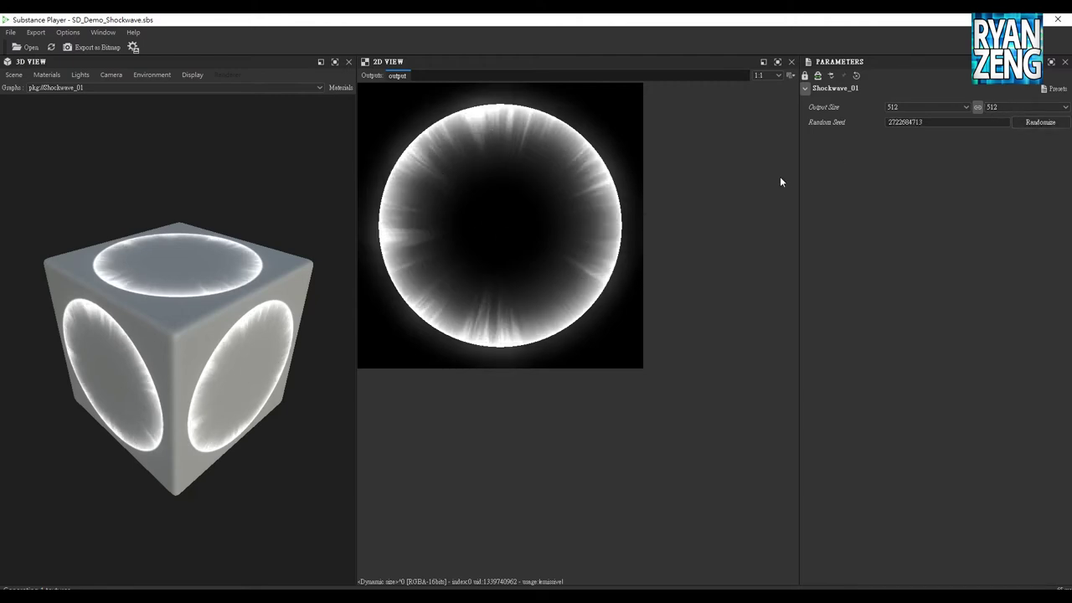
left_click(94, 49)
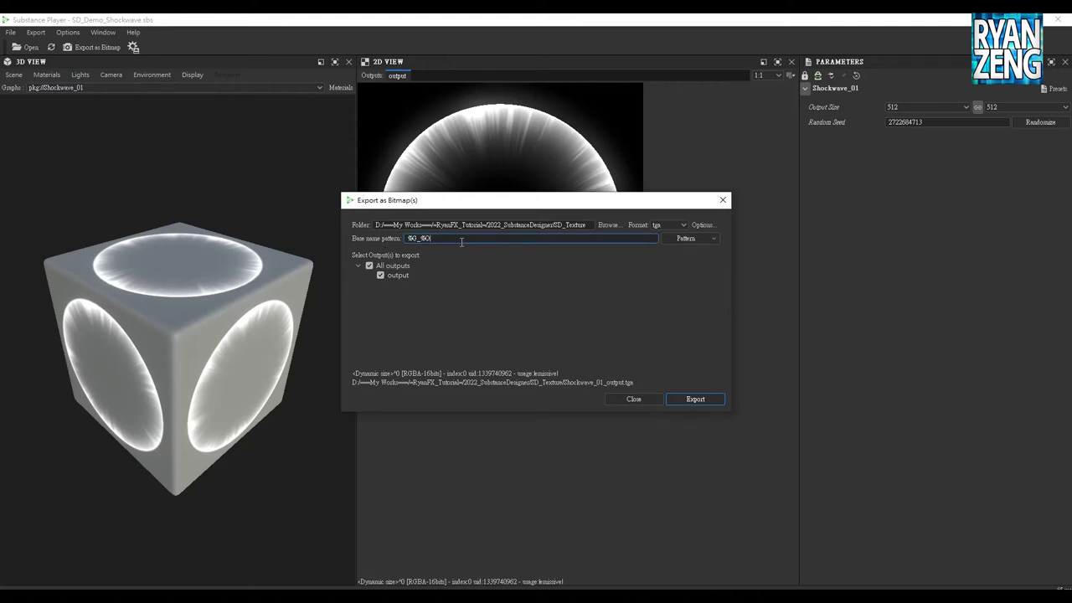
Review the file name Pattern tokens without changing them
left_click(714, 241)
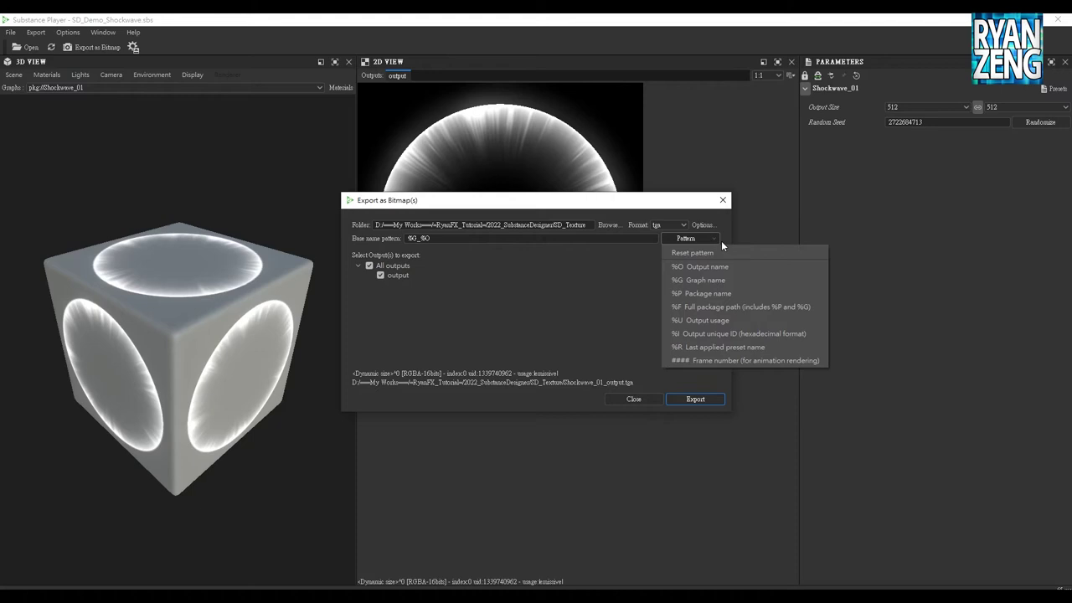
left_click(726, 237)
left_click(711, 237)
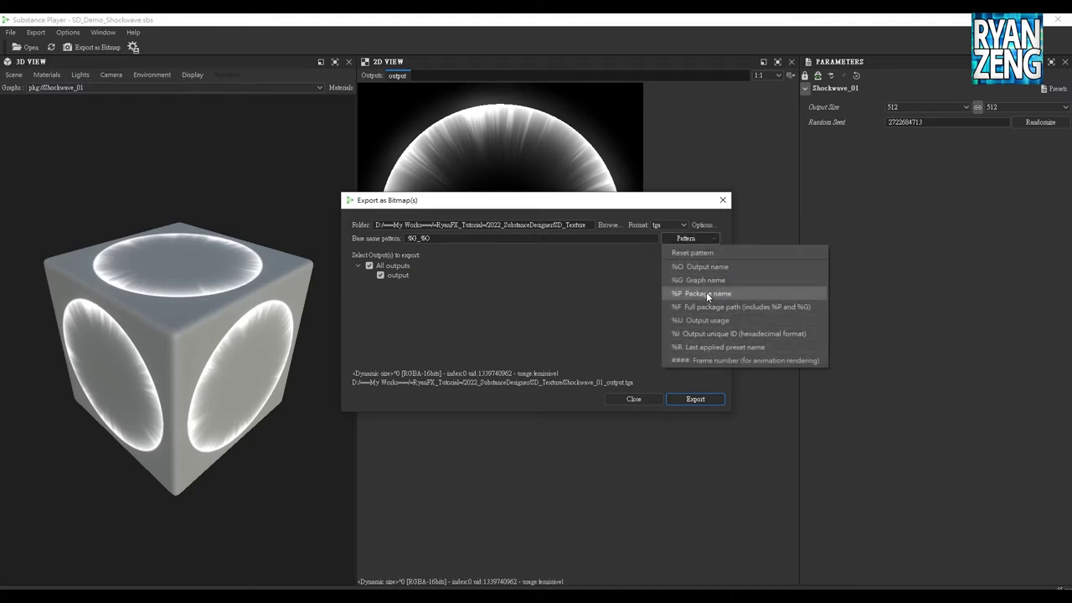
left_click(612, 291)
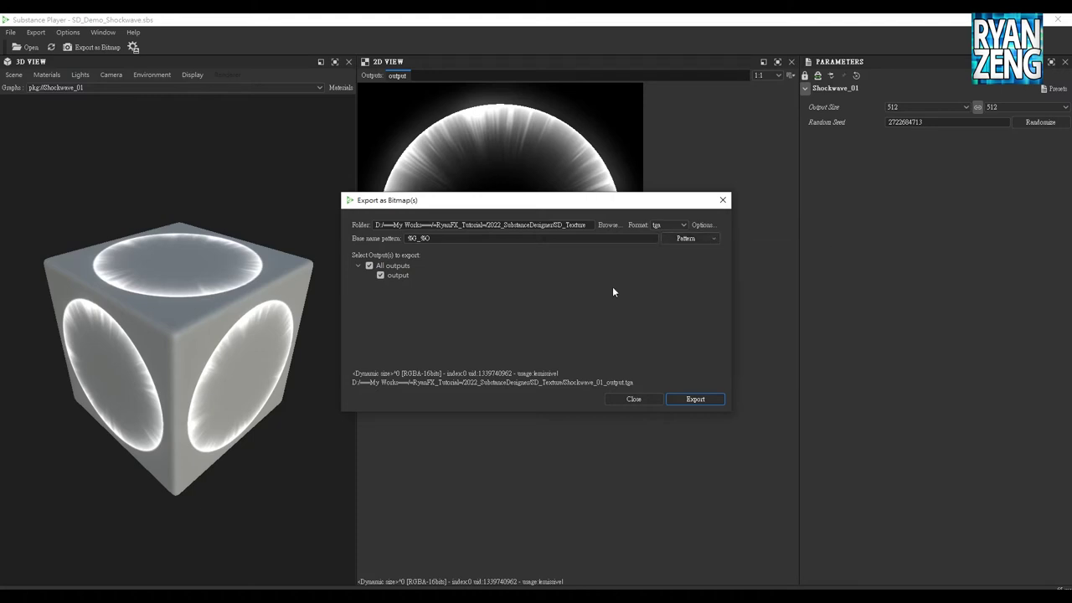
Switch the export format from tga to png and export Shockwave_01_output.png
left_click(683, 227)
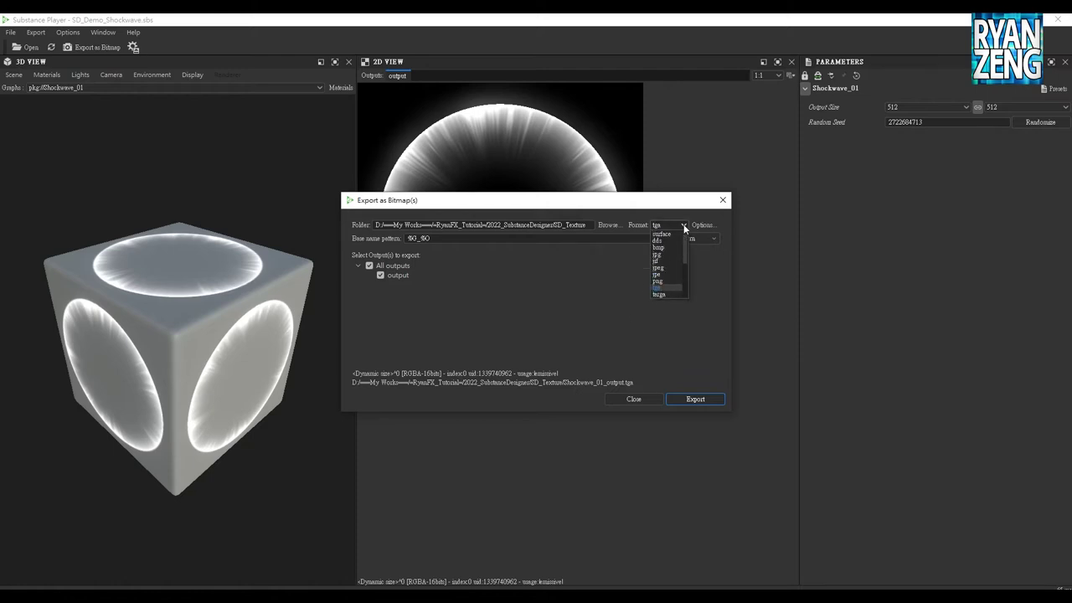
scroll(686, 252, "down", 1)
left_click(670, 267)
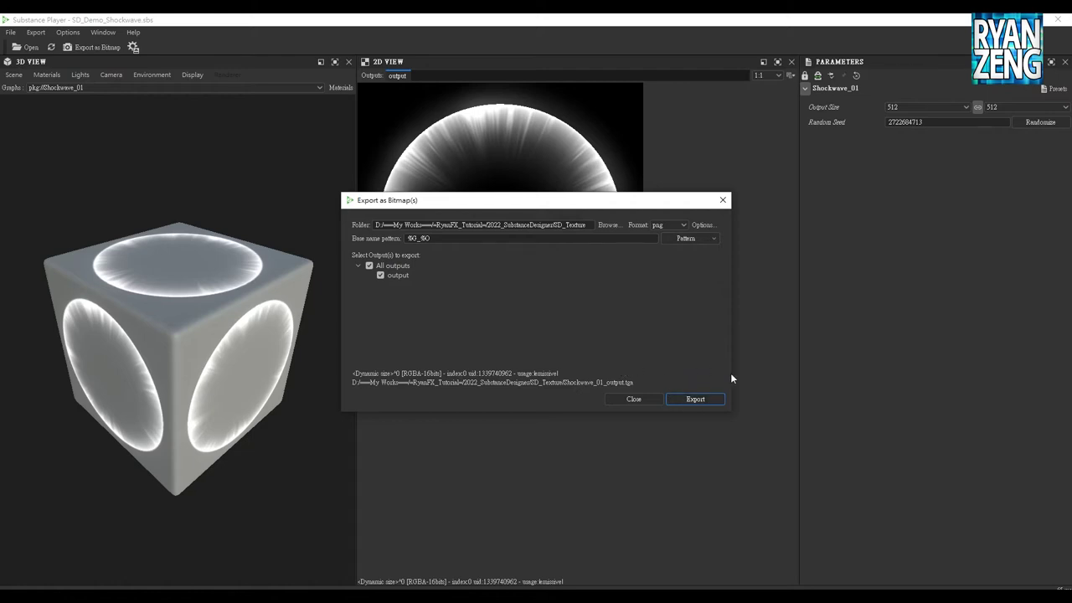
left_click(697, 399)
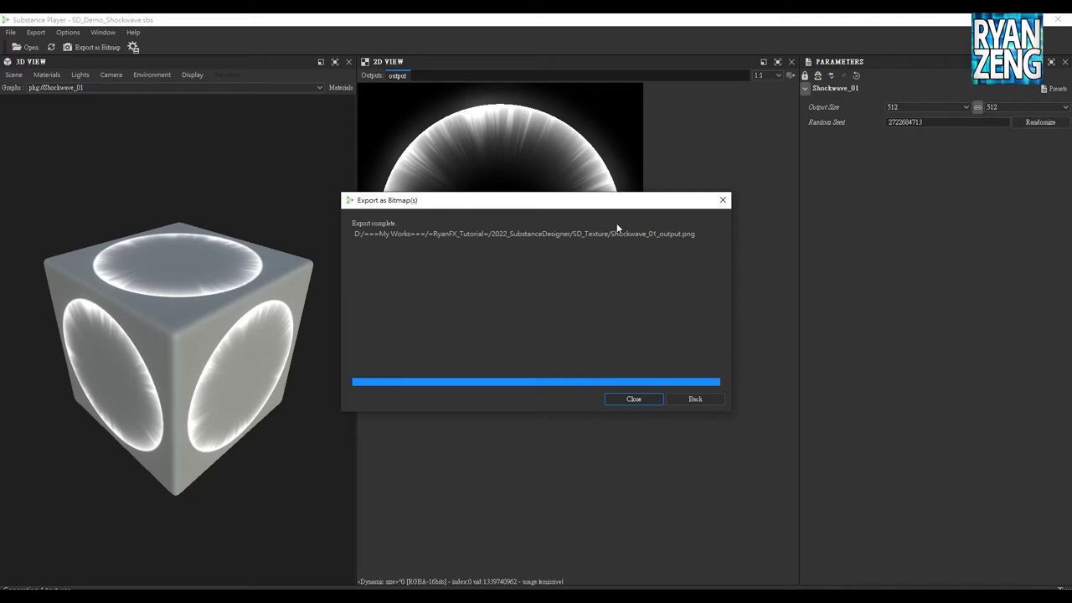
left_click(648, 400)
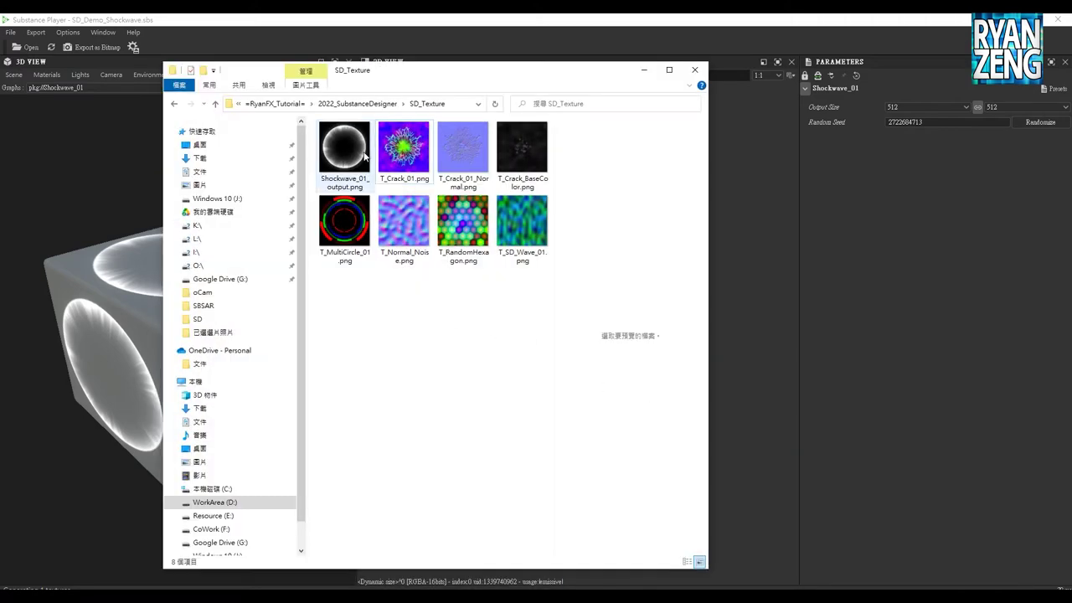
View Shockwave_01_output.png in XnView at 512x512, narrowing and moving its window, then close it
left_click(340, 144)
double_click(340, 149)
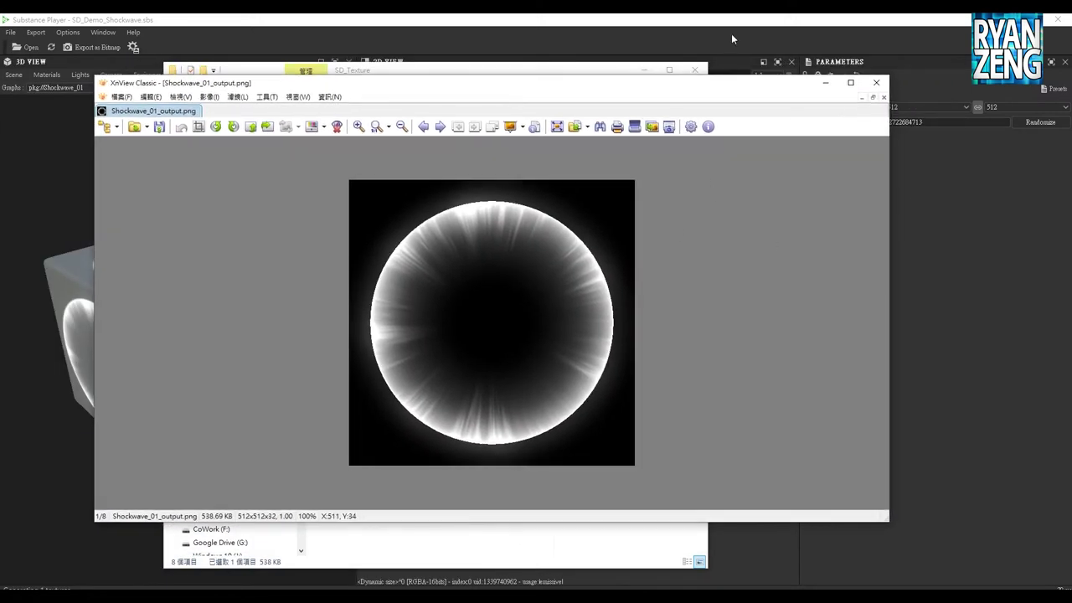
left_click_drag(892, 187, 527, 188)
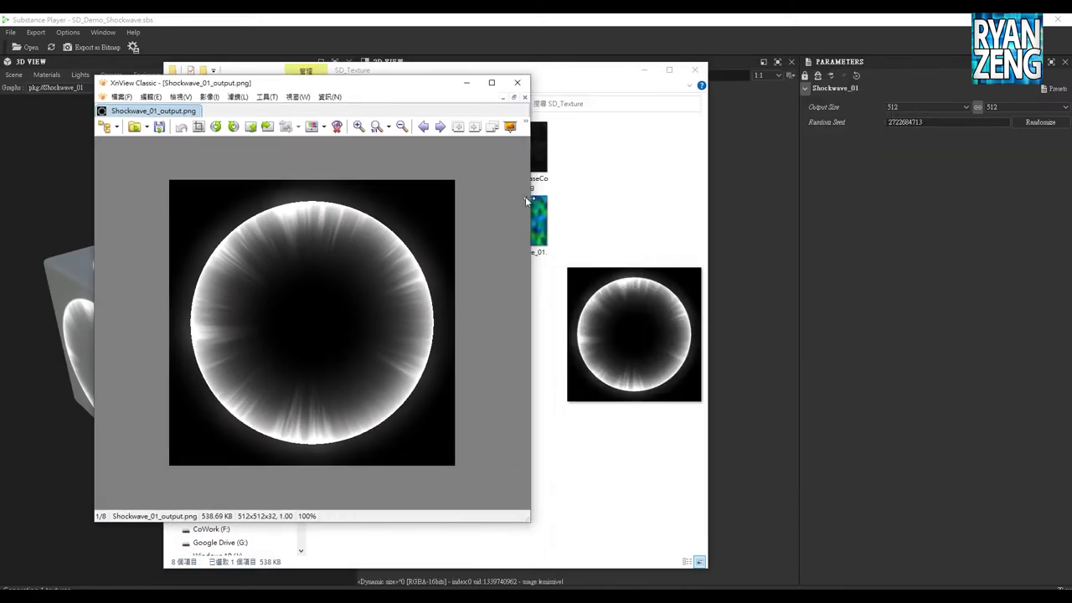
left_click(716, 128)
left_click_drag(366, 86, 313, 96)
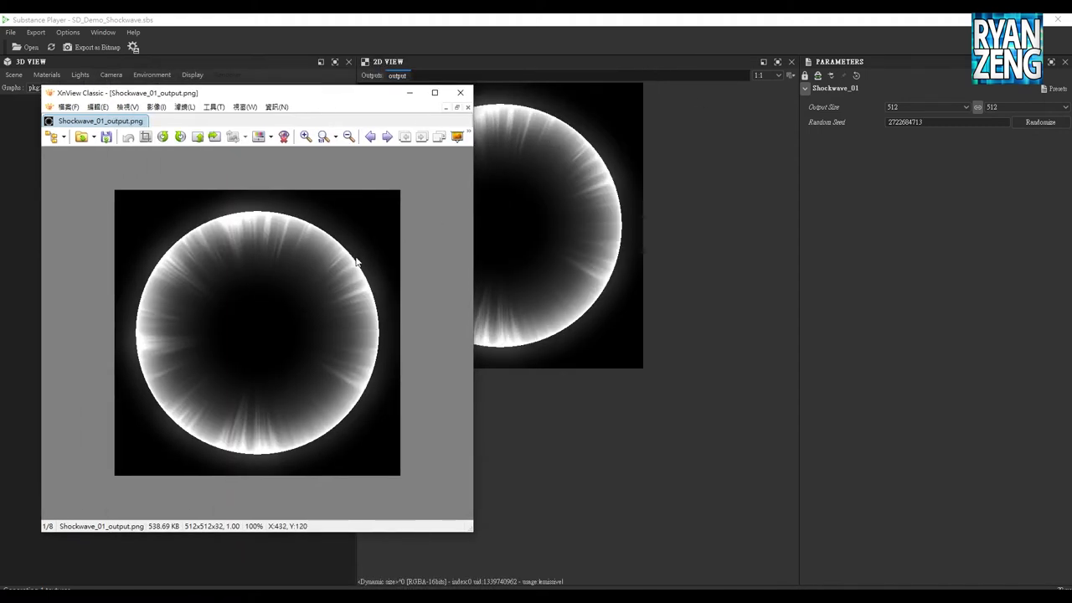
left_click(457, 95)
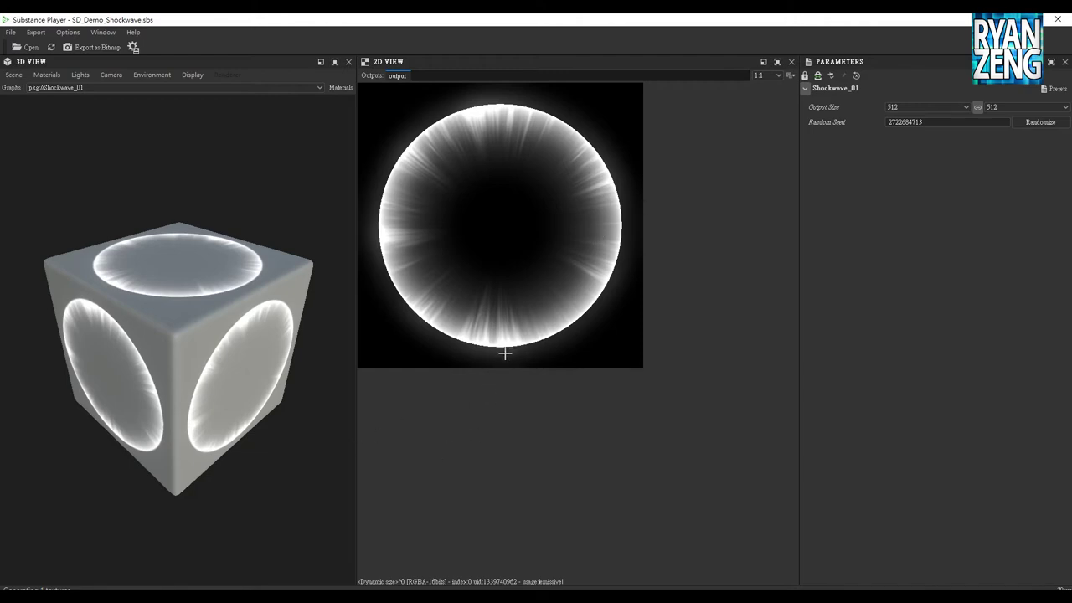
Switch from Substance Player back to the Shockwave_01 graph in Substance Designer with Alt+Tab
key("alt+Tab")
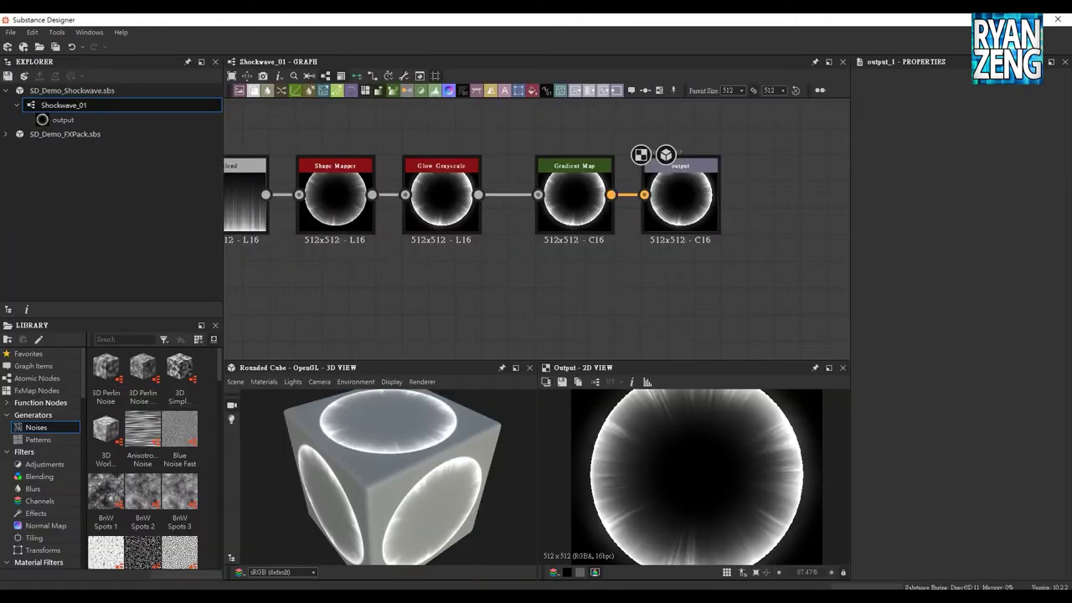
Zoom out to the source noise nodes and show the graph's properties with OUTPUTS collapsed
middle_click_drag(347, 299, 608, 281)
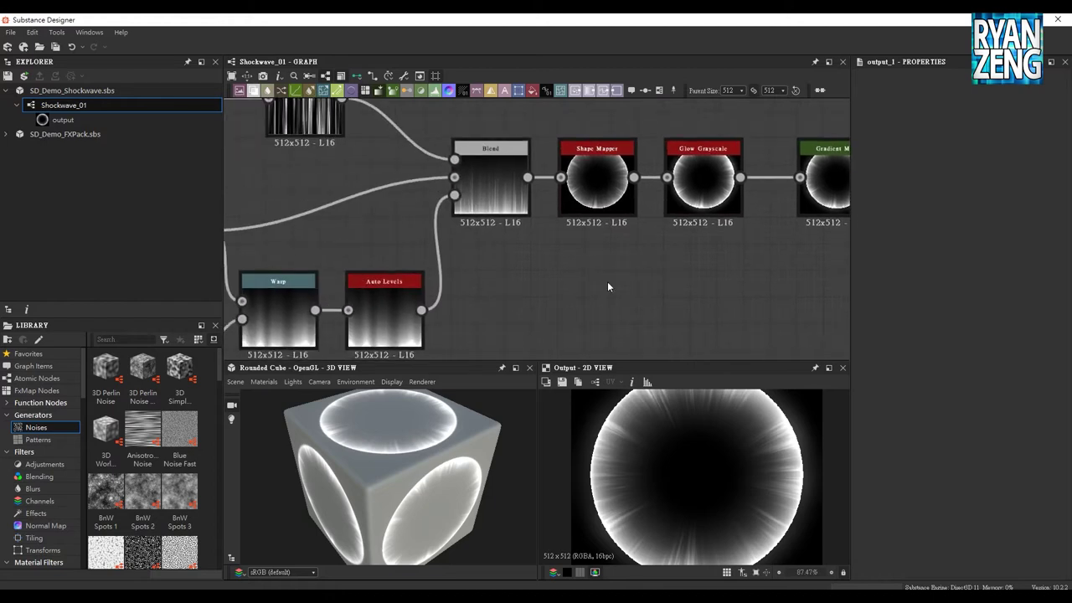
scroll(584, 285, "down", 2)
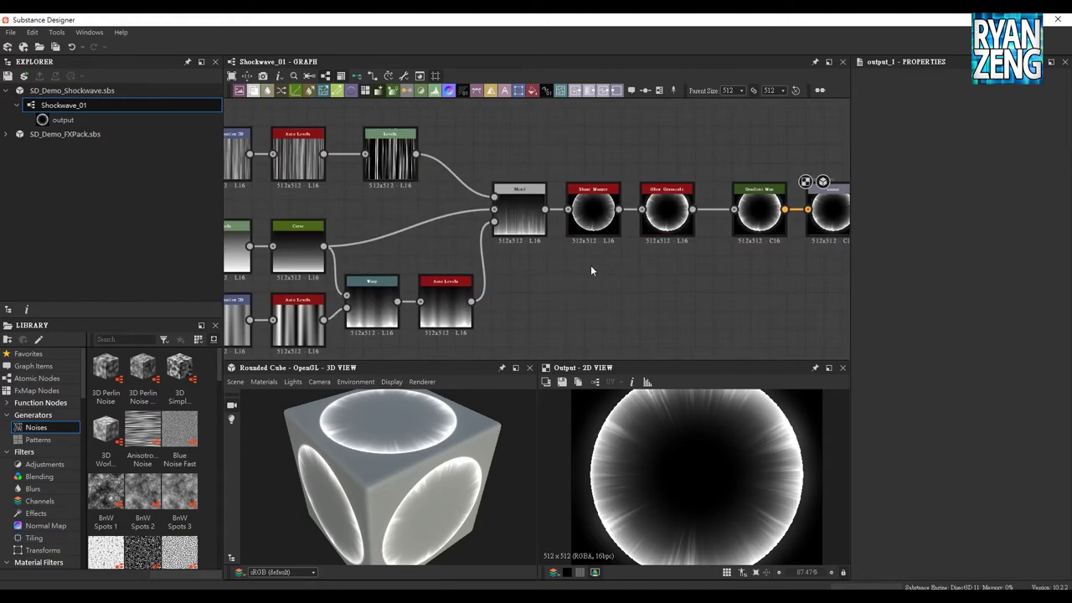
middle_click_drag(600, 282, 719, 282)
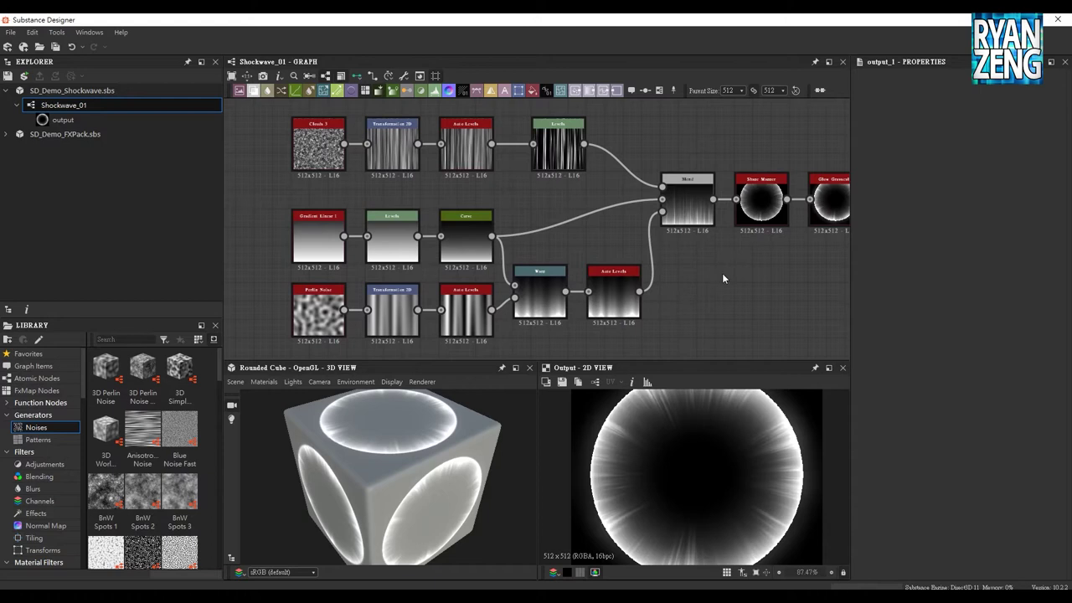
middle_click_drag(798, 277, 728, 274)
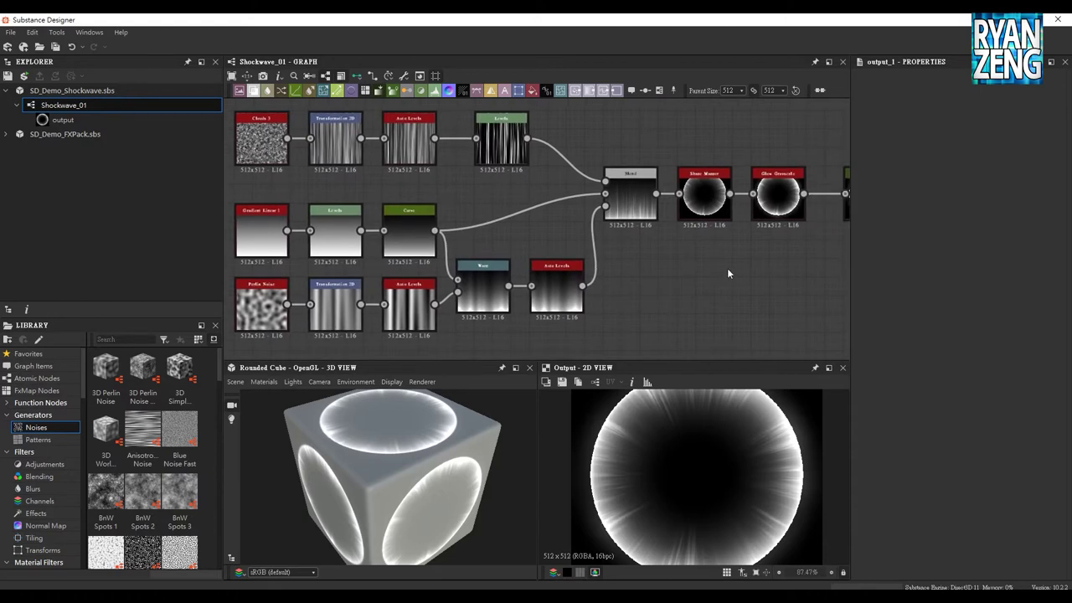
left_click(730, 271)
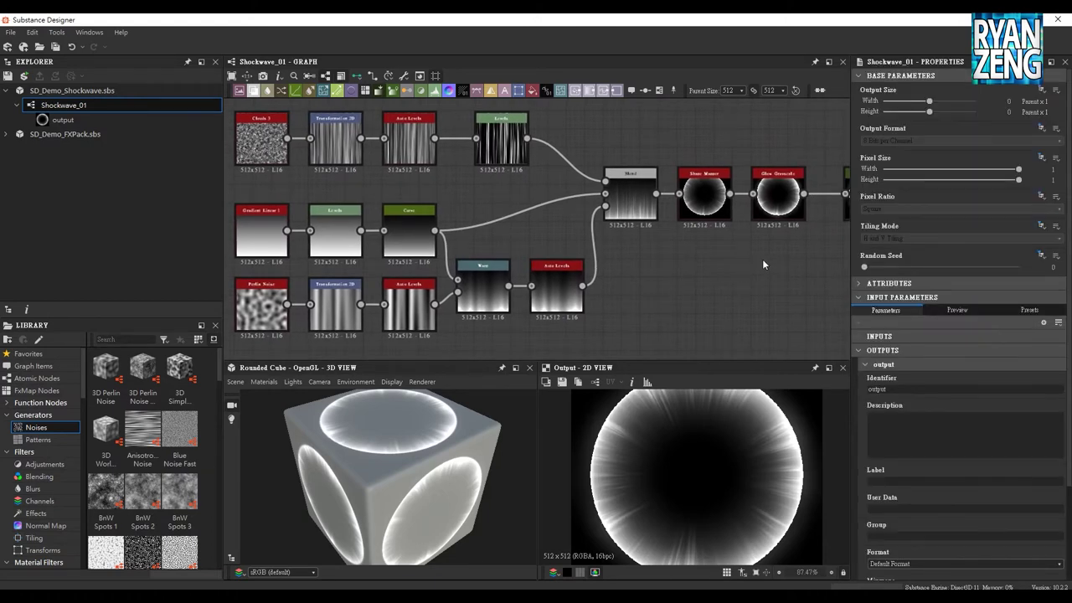
scroll(888, 251, "down", 2)
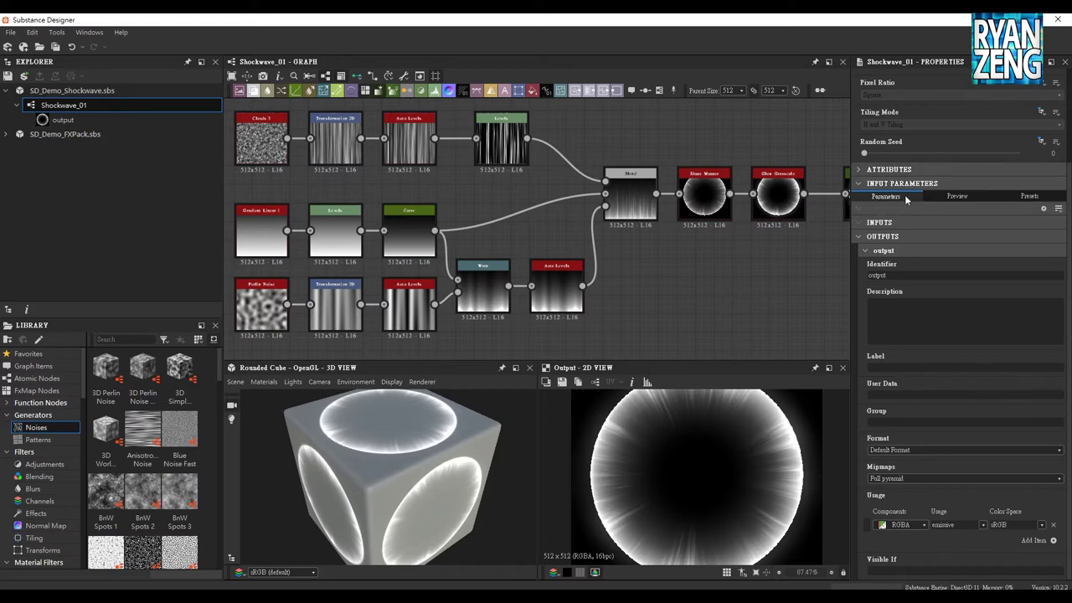
left_click(860, 240)
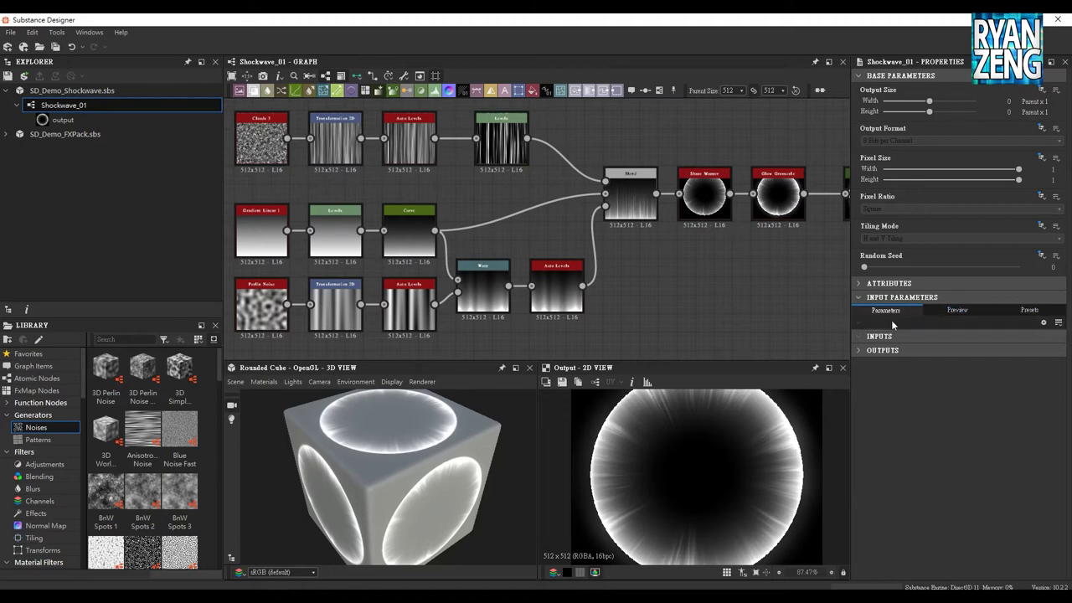
Recentre the graph and select the Clouds 3 node to show its parameters, Scale 4
middle_click_drag(326, 179, 422, 193)
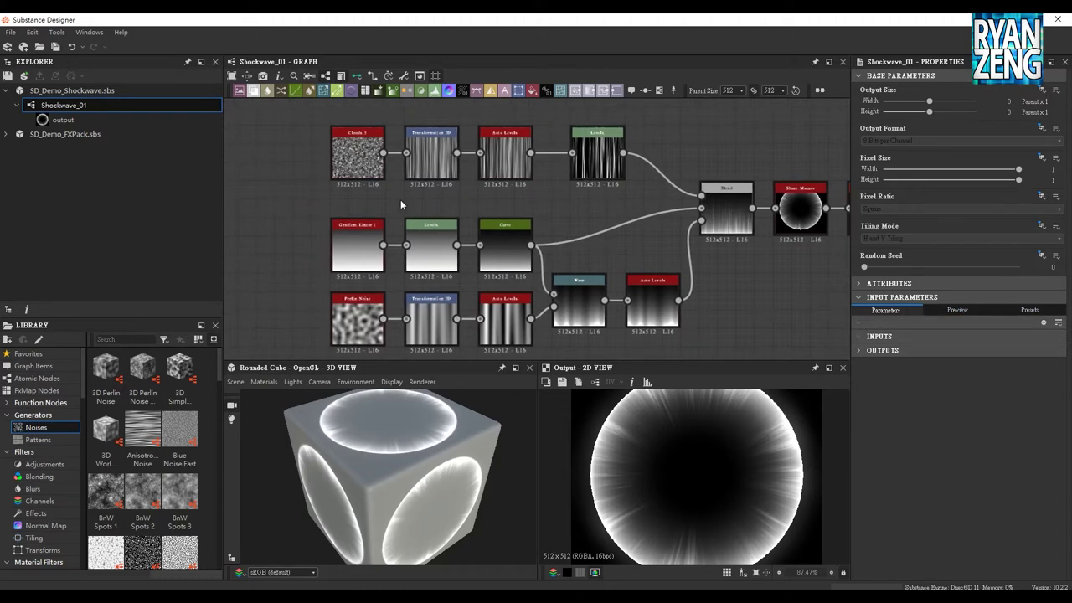
middle_click_drag(378, 201, 379, 168)
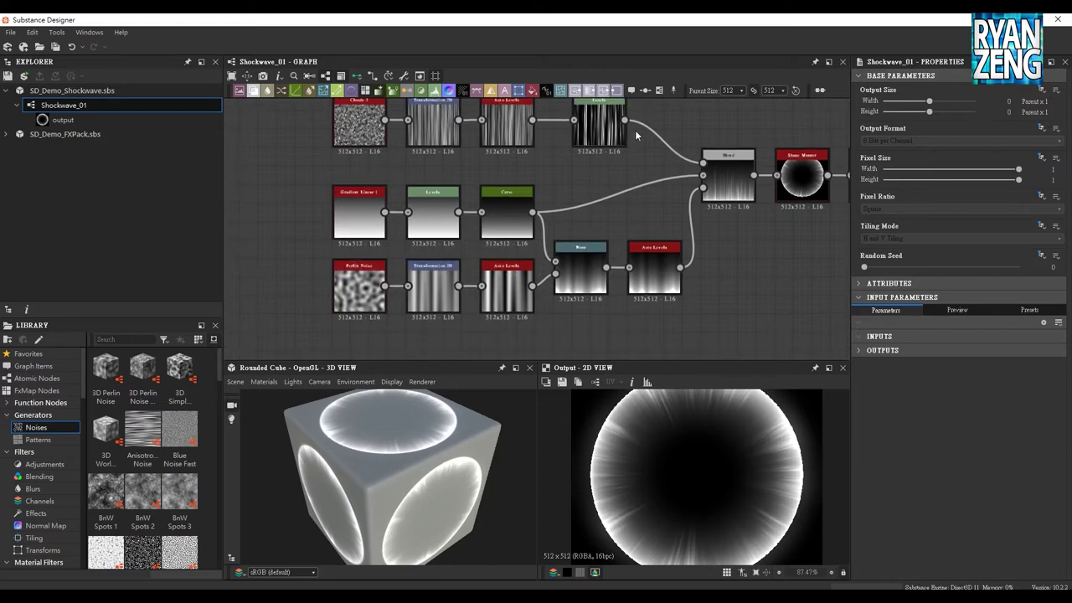
left_click(718, 186)
middle_click_drag(349, 130, 356, 159)
left_click(356, 159)
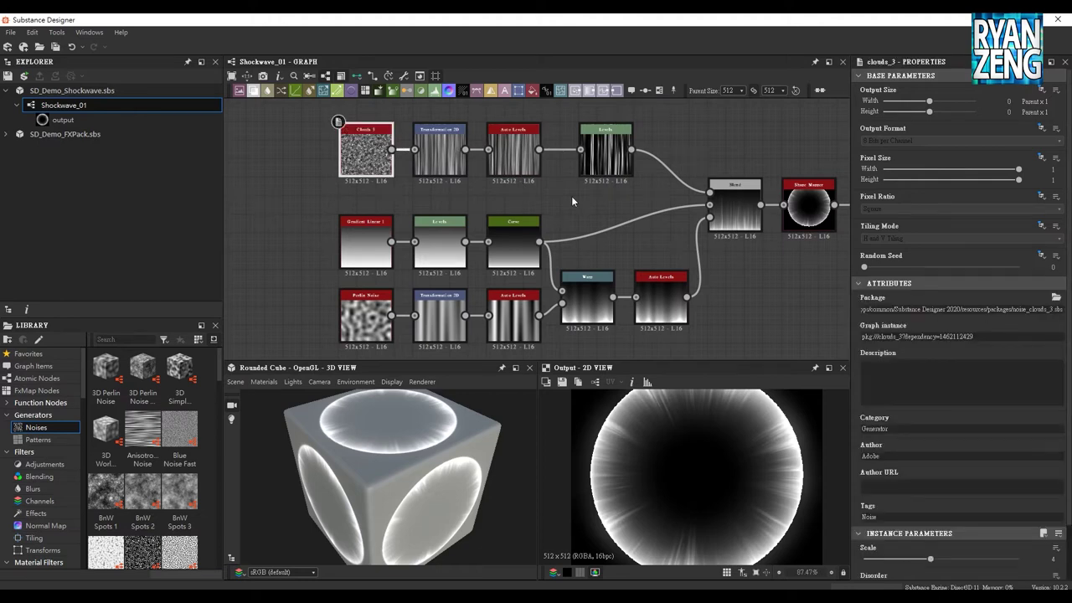
Raise Clouds 3's Disorder to about 0.3 and expose it as a graph input with a Slider editor
scroll(862, 331, "down", 2)
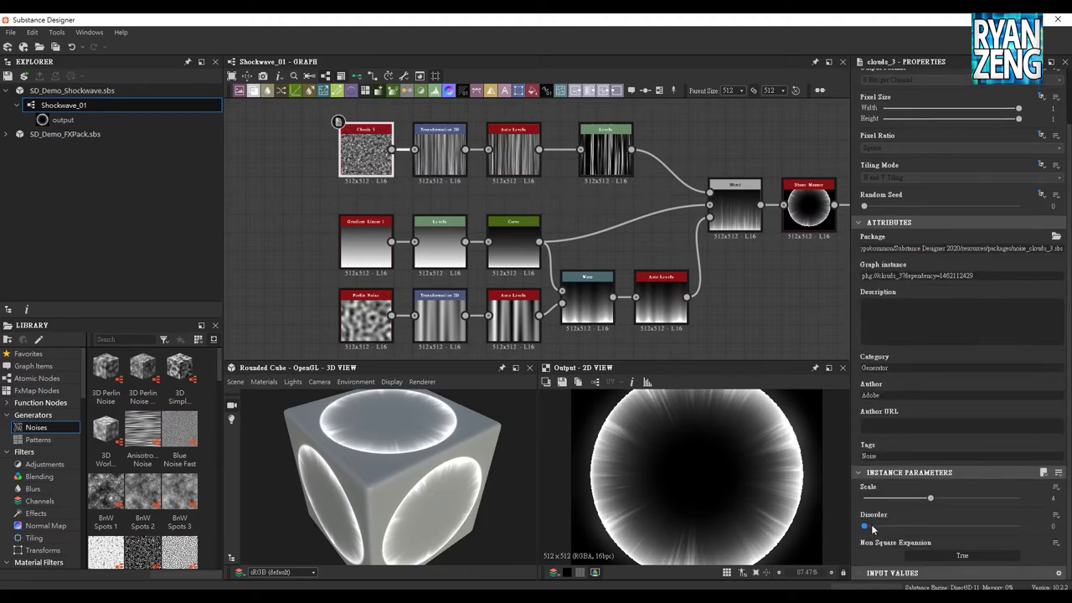
mouse_move(865, 526)
left_mouse_down()
mouse_move(928, 528)
mouse_move(853, 538)
left_mouse_up()
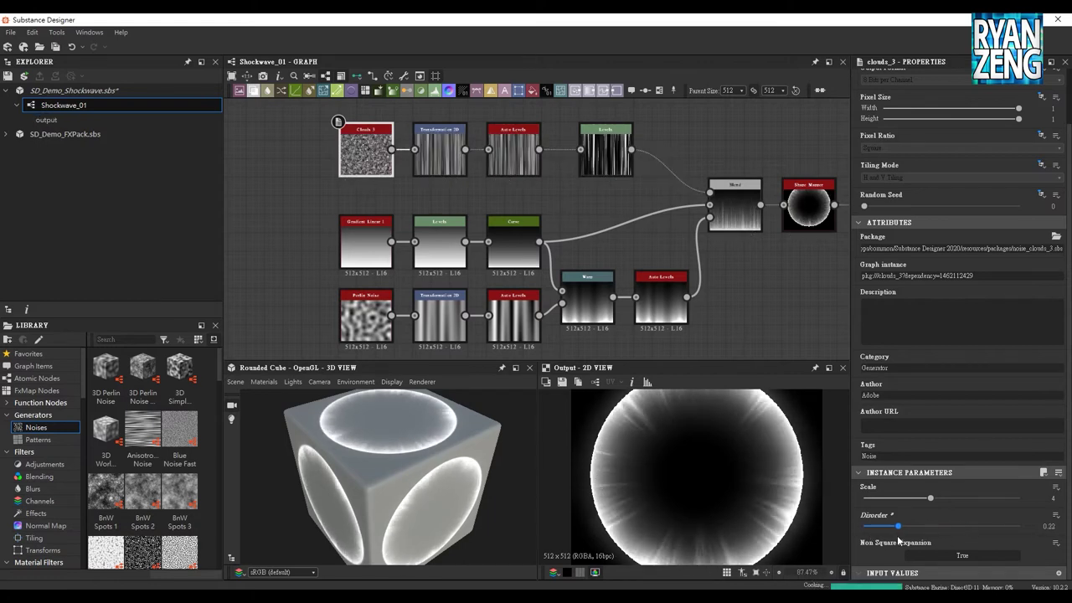
left_click(1060, 518)
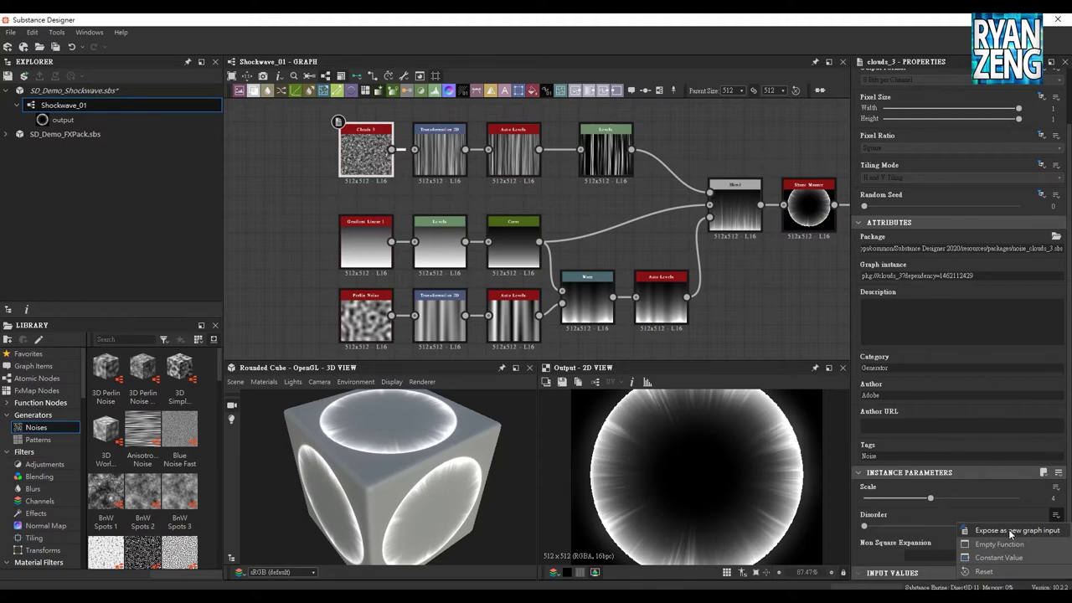
left_click(1010, 532)
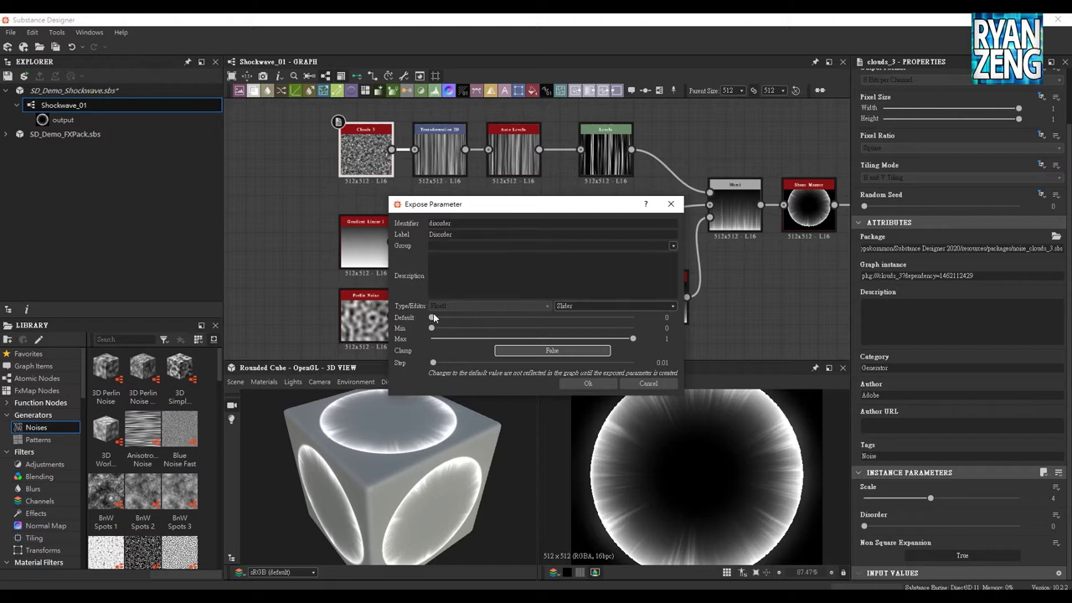
left_click(595, 305)
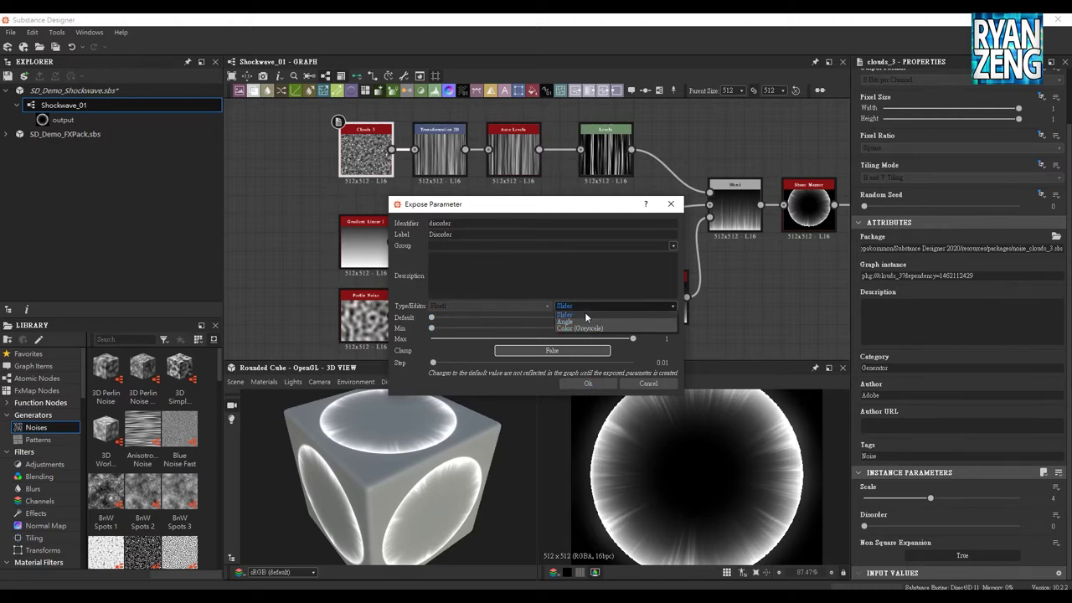
left_click(575, 307)
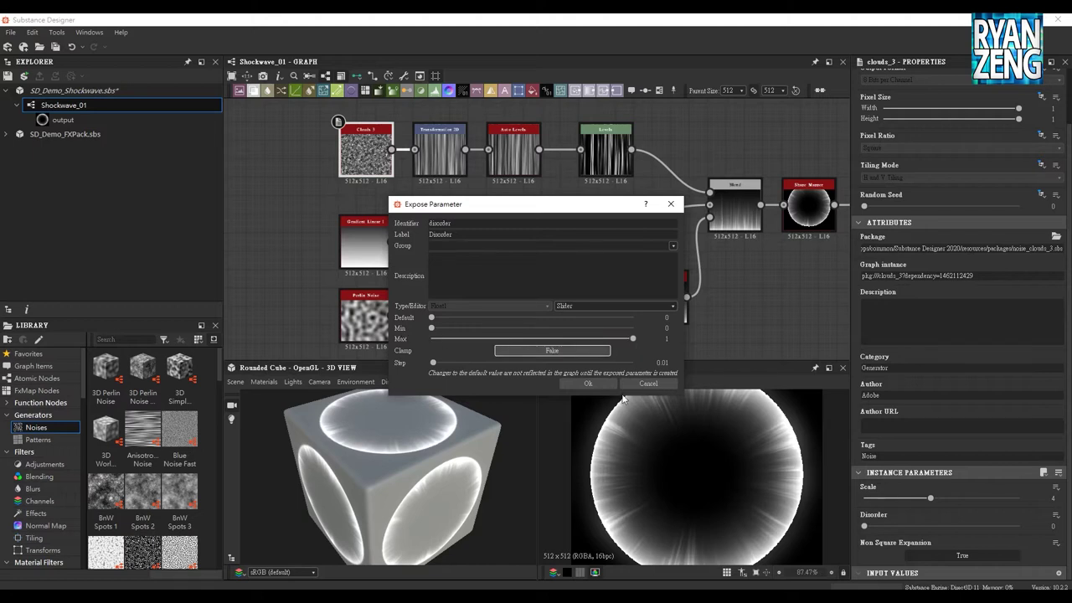
left_click(589, 385)
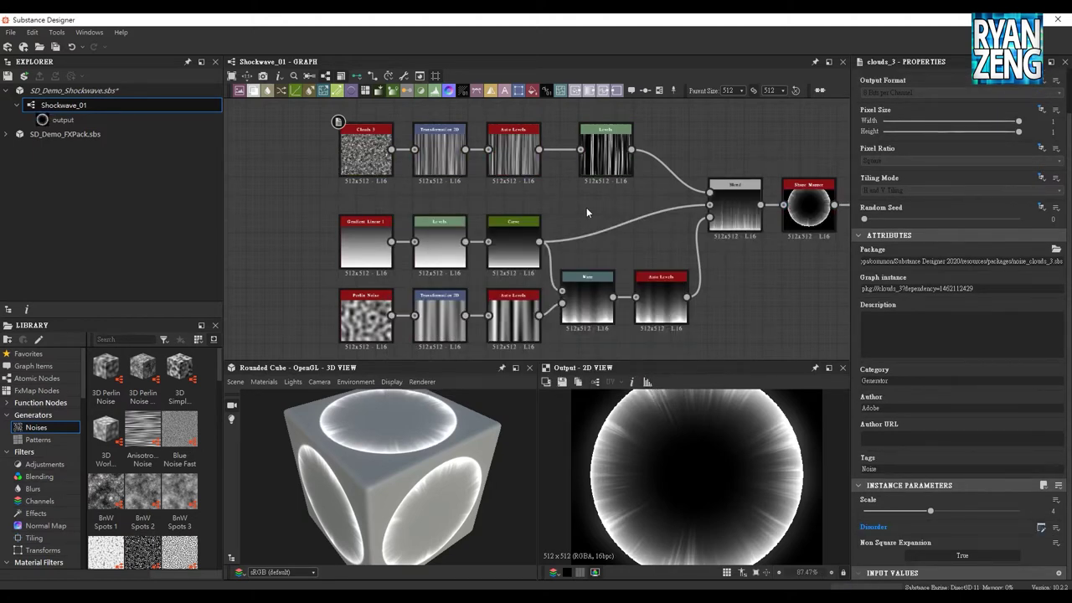
Review the Disorder (Float 1) input's settings in the graph's Input Parameters
left_click(606, 199)
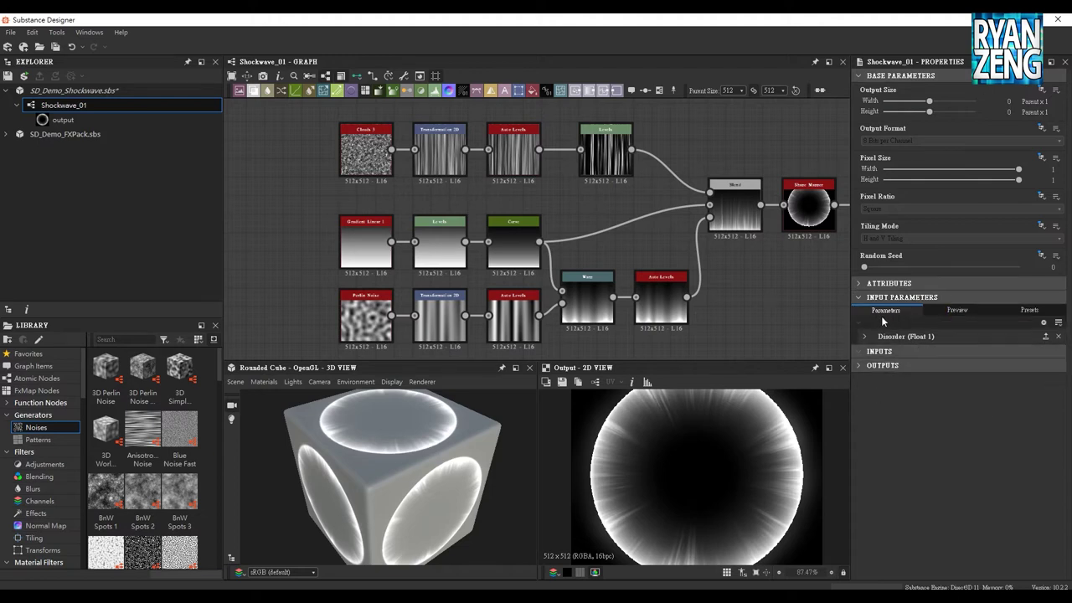
left_click(866, 337)
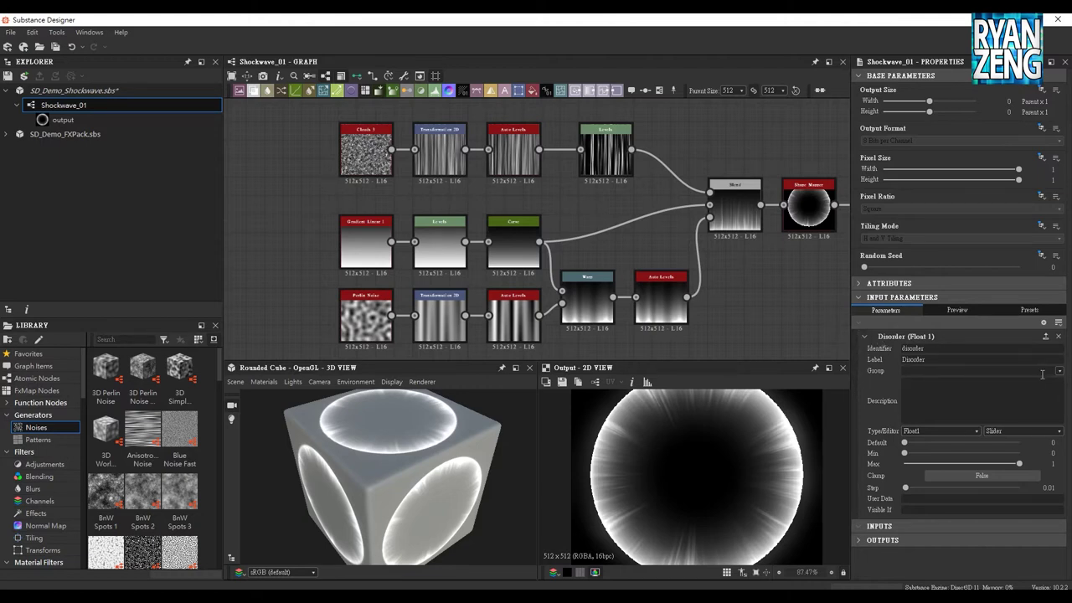
left_click(864, 337)
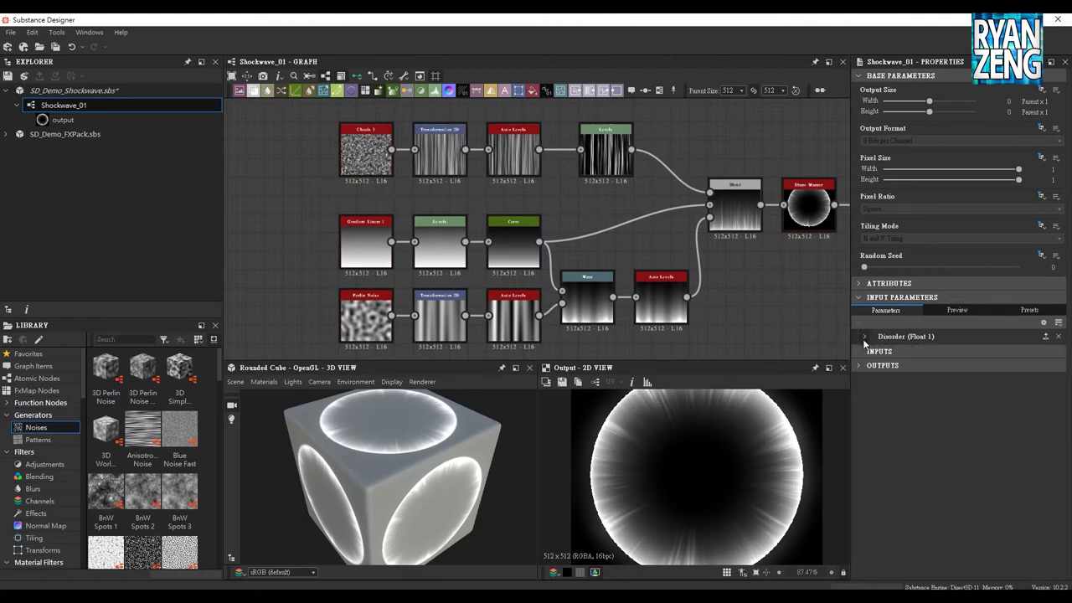
Test the Disorder input in Preview at 0.24, then reselect the Clouds 3 node
left_click(957, 310)
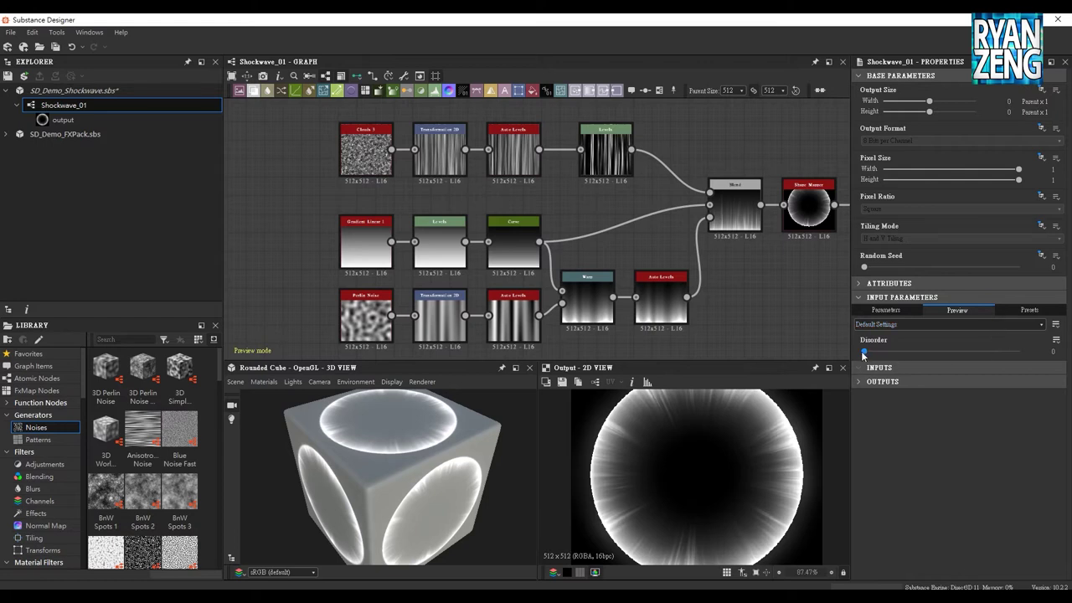
mouse_move(864, 353)
left_mouse_down()
mouse_move(970, 353)
mouse_move(877, 352)
mouse_move(863, 369)
left_mouse_up()
middle_click_drag(315, 257, 332, 228)
left_click(381, 106)
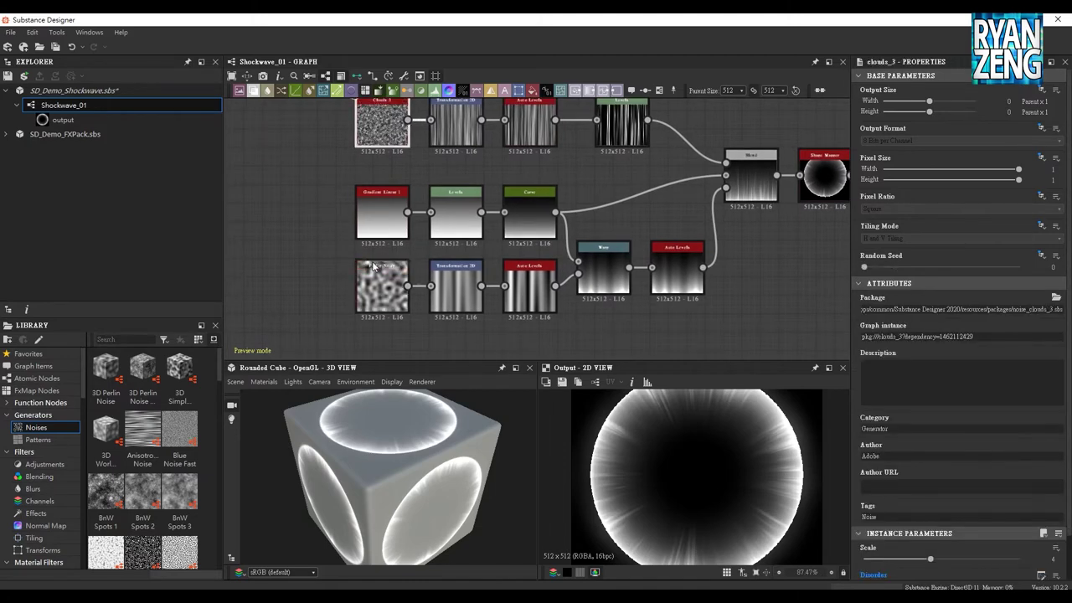
Select Perlin Noise (Scale 12, Disorder 0), framing the top row of nodes, and bring up its Disorder expose options
middle_click_drag(381, 109, 369, 133)
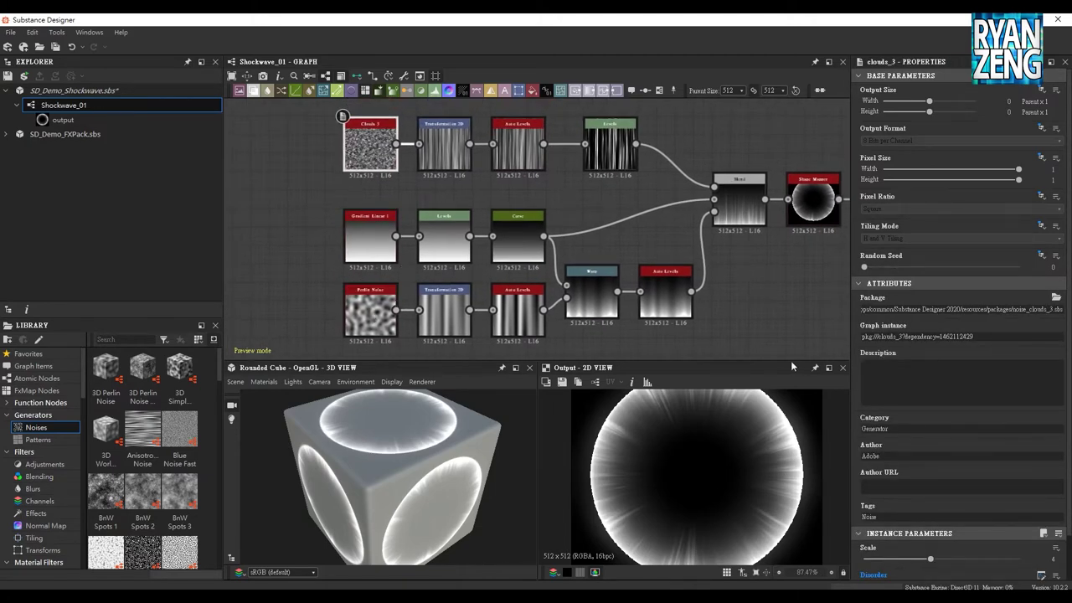
left_click(377, 313)
middle_click_drag(647, 251, 635, 210)
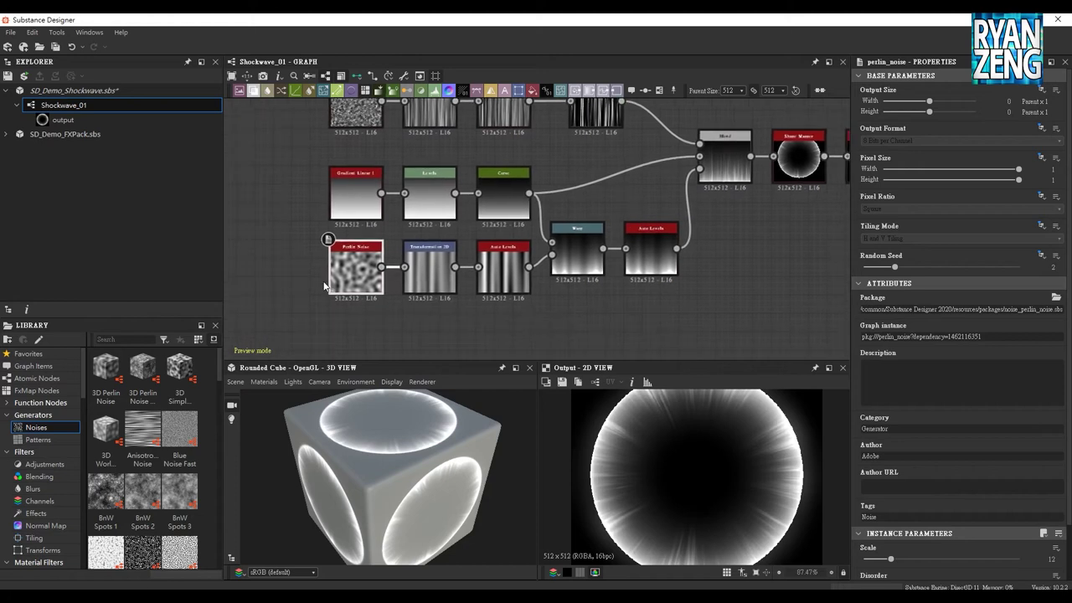
scroll(1005, 498, "down", 1)
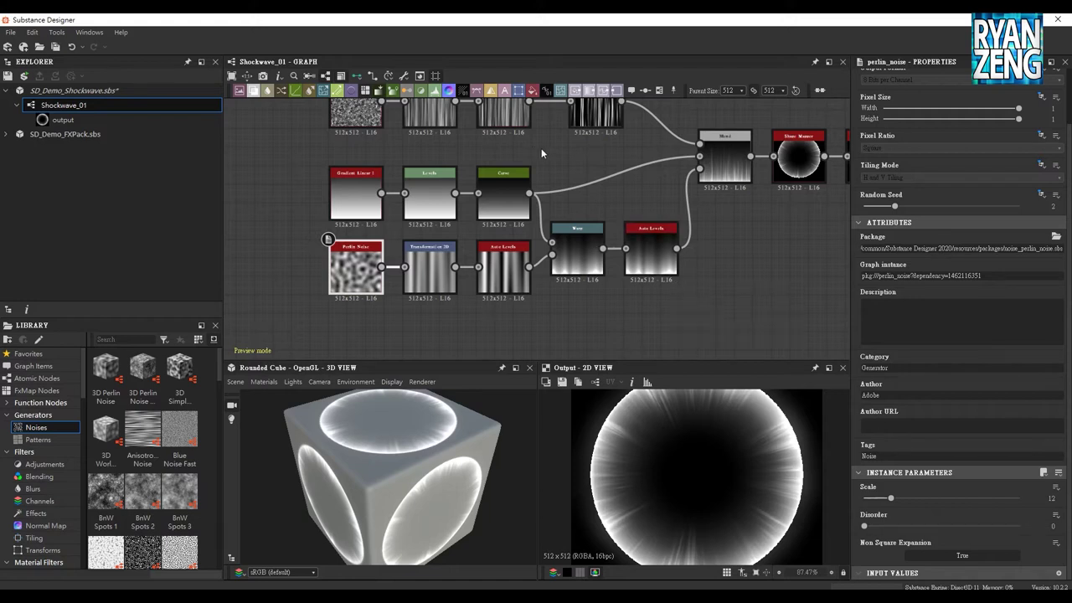
middle_click_drag(518, 143, 529, 170)
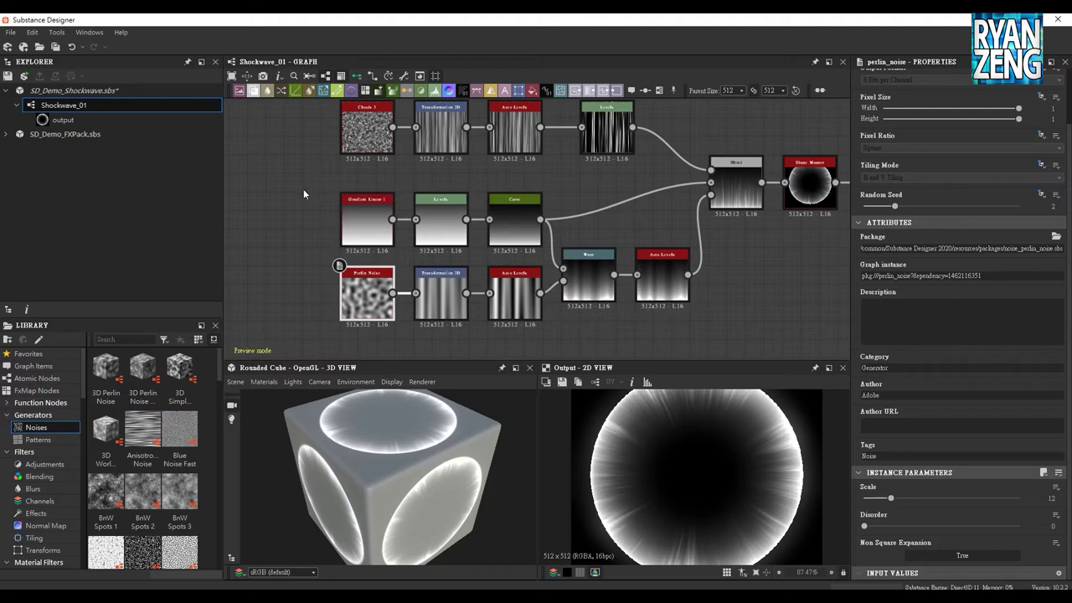
middle_click_drag(284, 240, 271, 234)
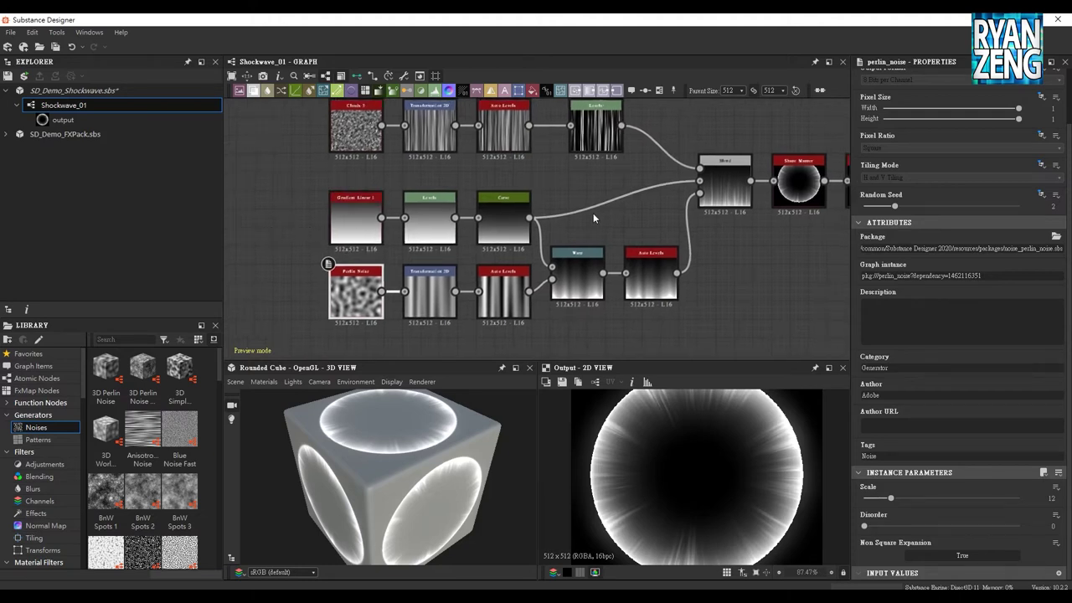
middle_click_drag(570, 186, 358, 307)
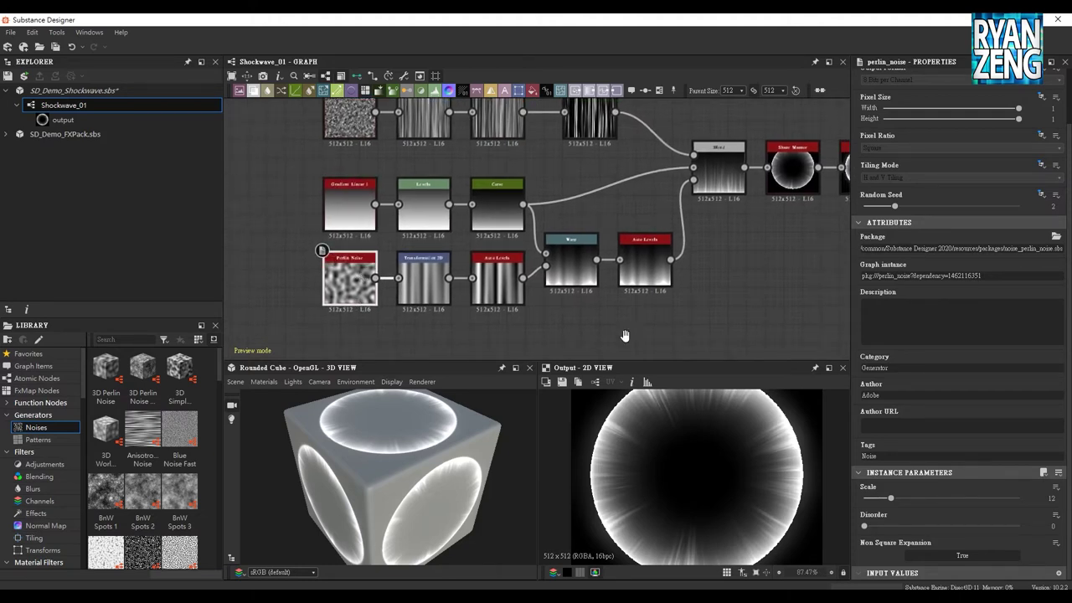
middle_click_drag(625, 335, 617, 306)
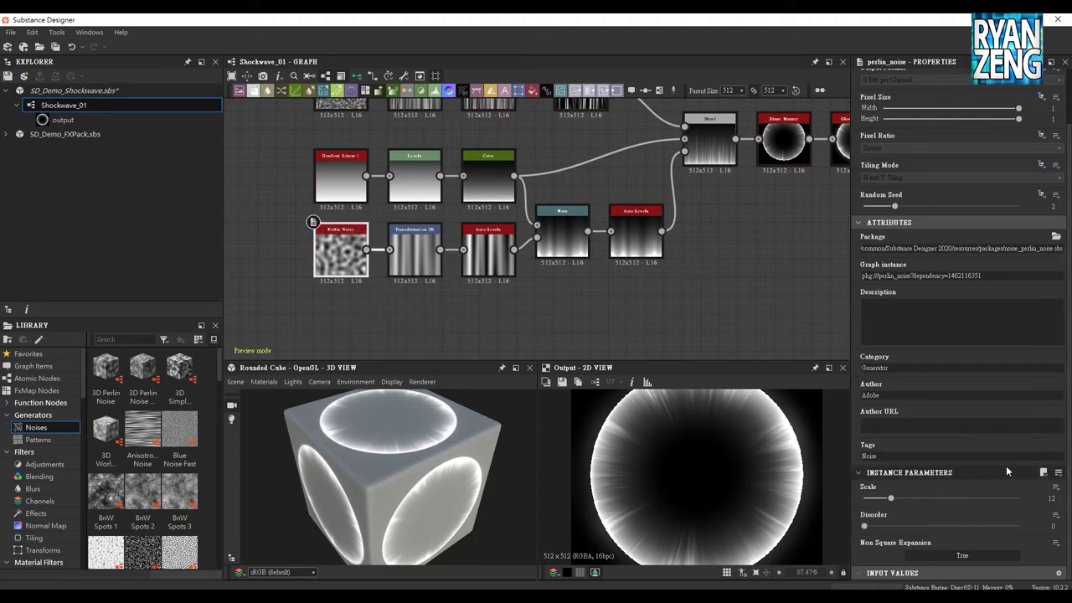
left_click(1056, 516)
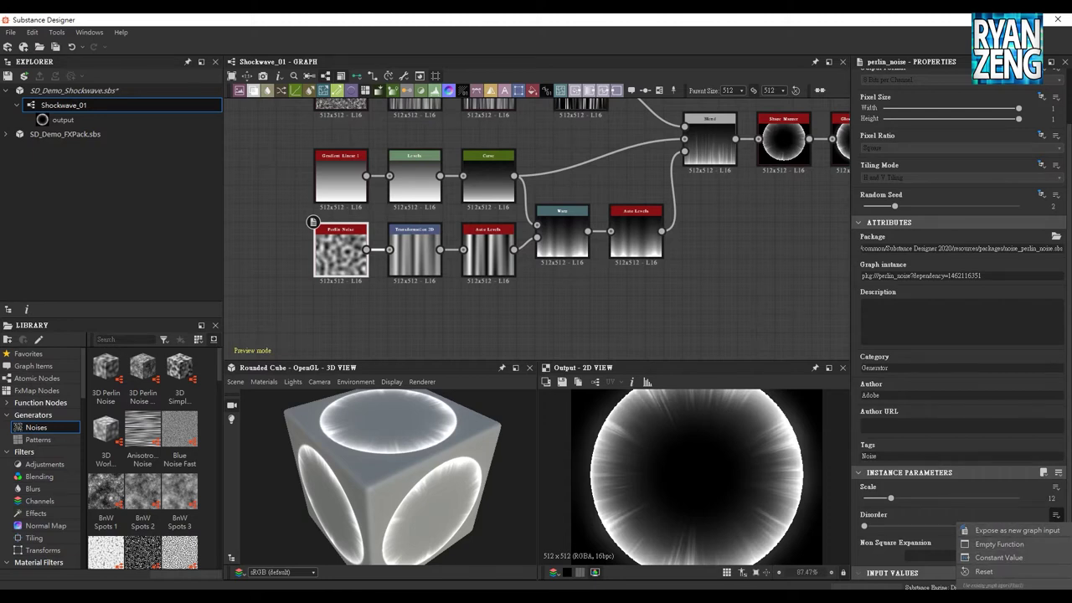
Return to the graph's input parameter list, then show the Perlin Noise output in 2D
left_click(767, 286)
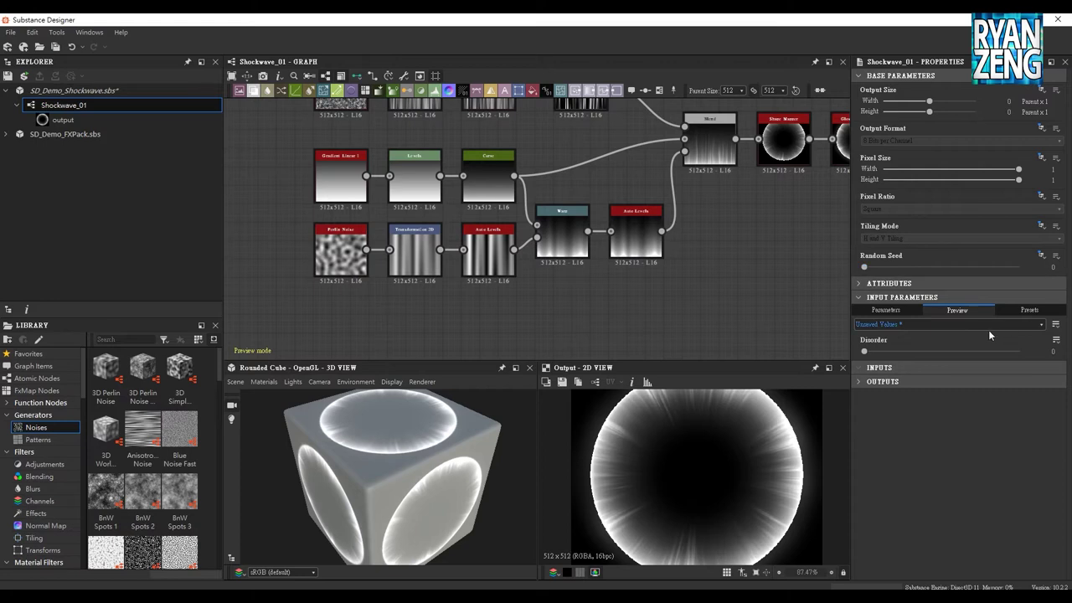
left_click(901, 314)
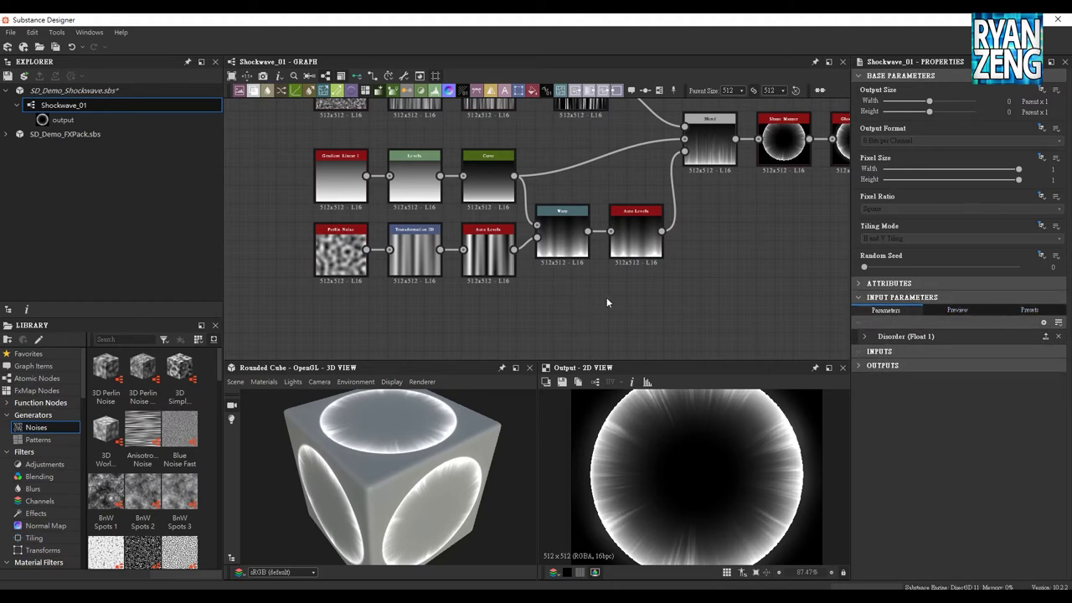
double_click(341, 263)
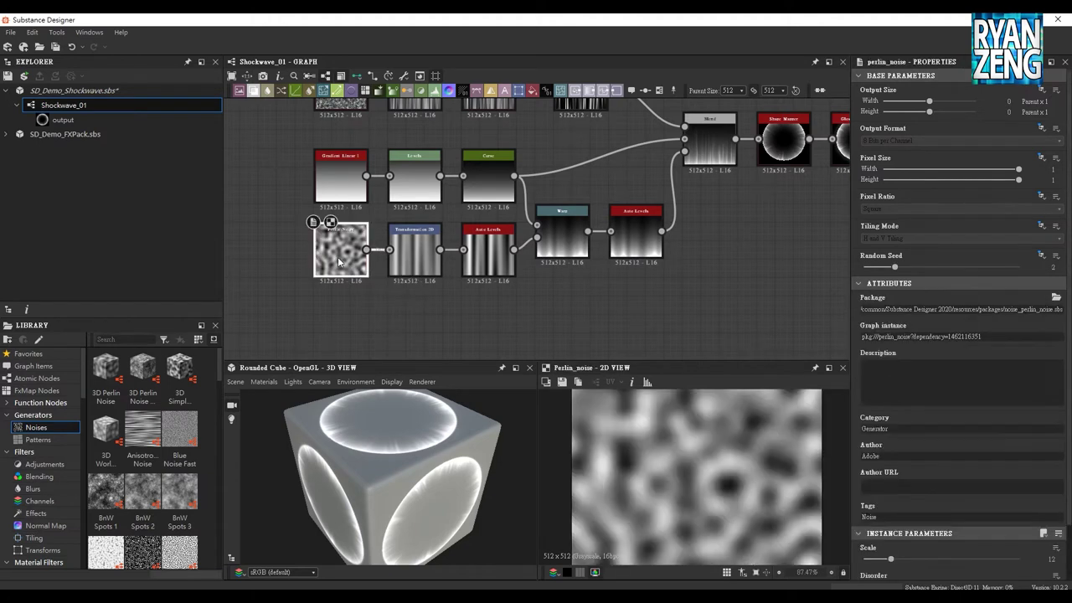
scroll(941, 435, "down", 2)
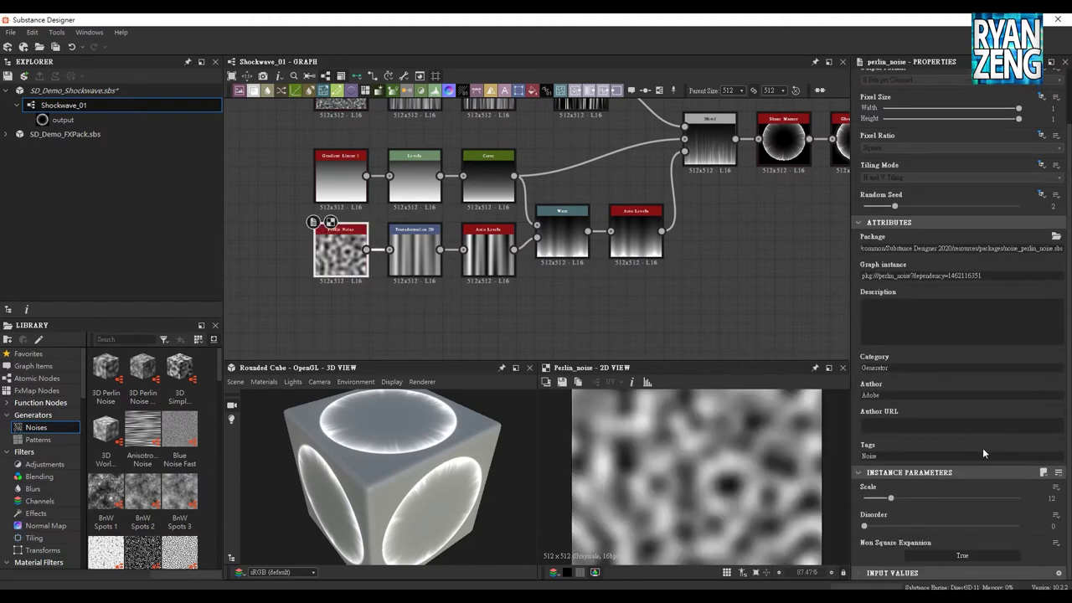
Link Perlin Noise's Disorder to the existing Disorder graph input and deselect the node
left_click(1056, 516)
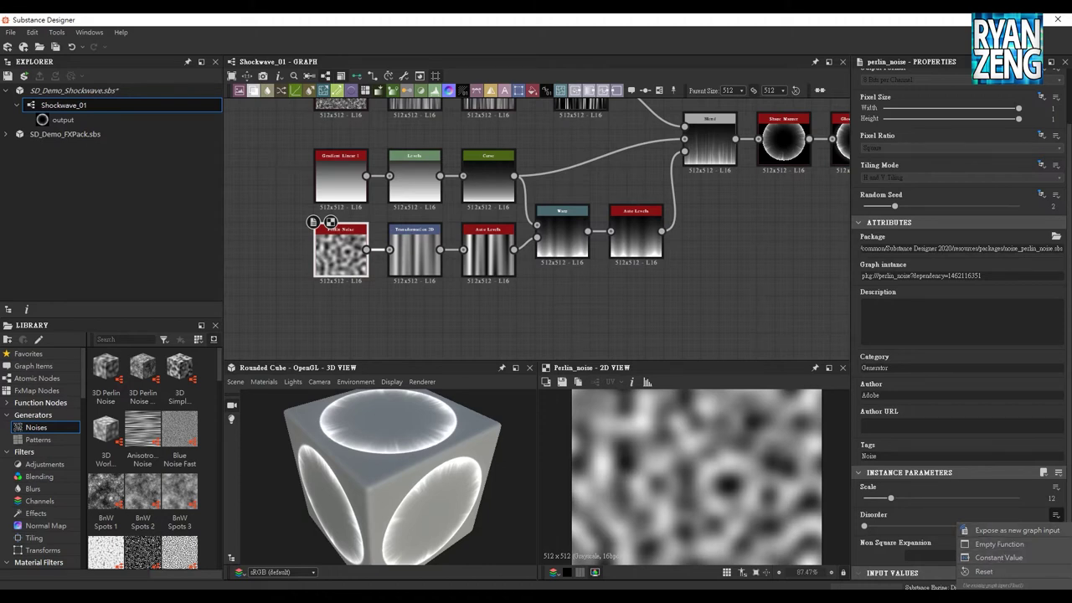
left_click(1017, 530)
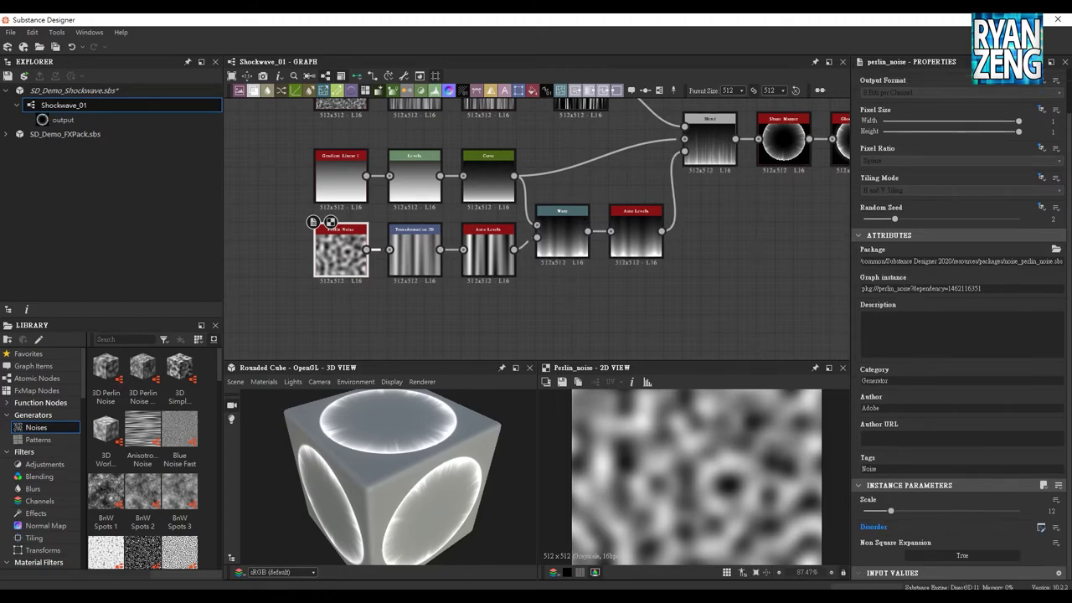
left_click(629, 306)
middle_click_drag(718, 254, 737, 314)
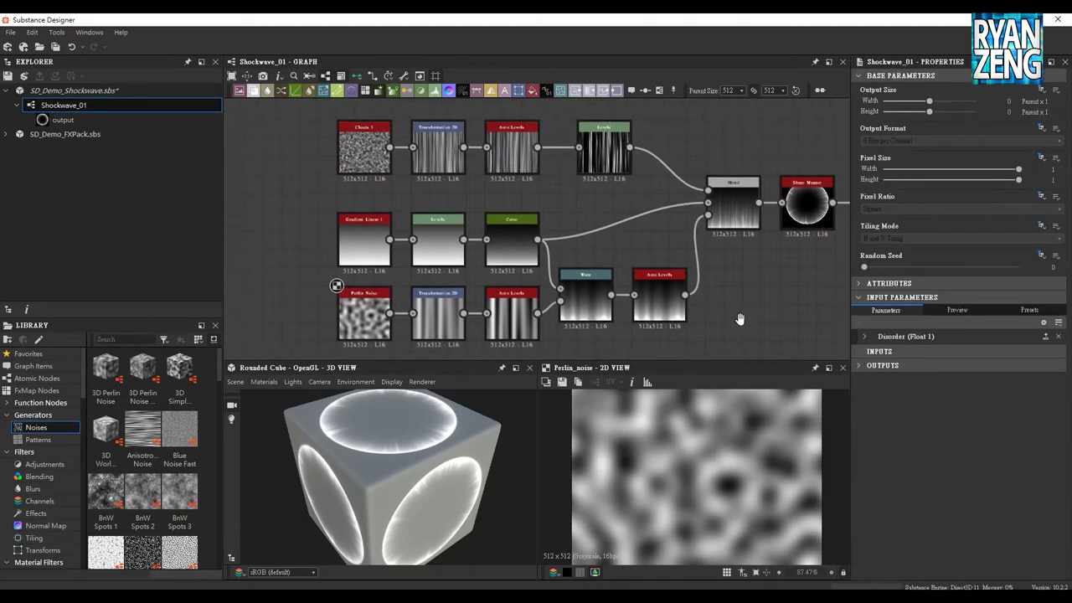
In the Preview tab, test Disorder at about 0.3 and 0.21 while viewing Clouds 3's output
left_click(957, 310)
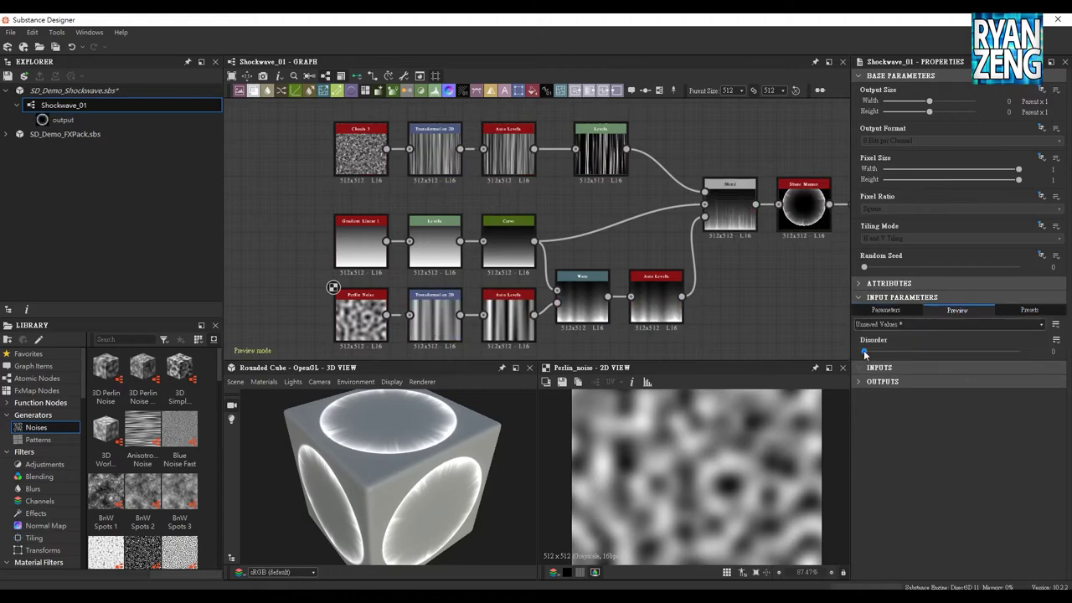
left_click_drag(865, 352, 911, 352)
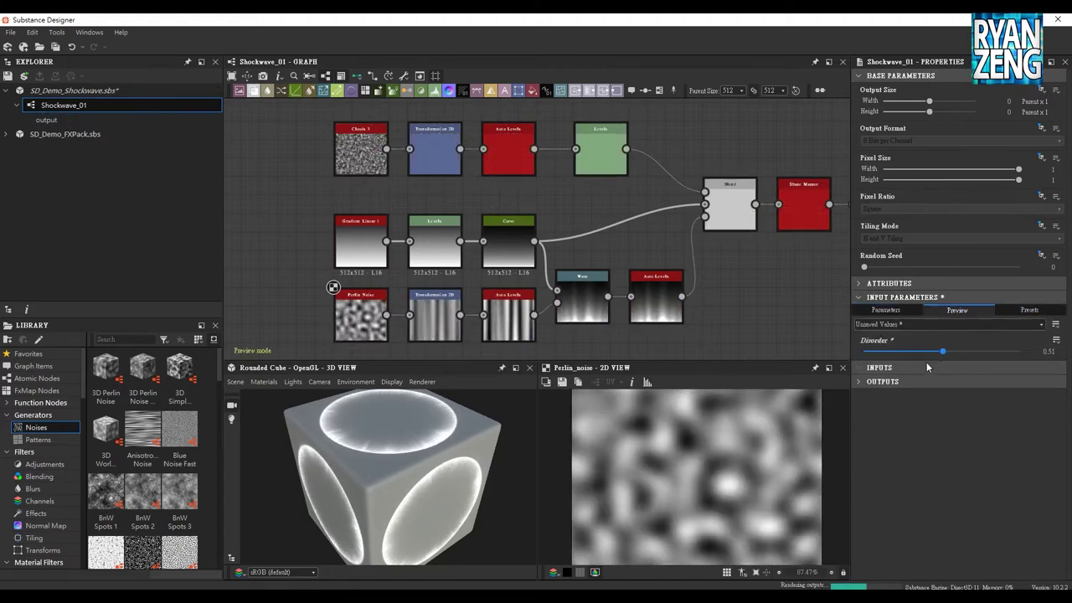
mouse_move(911, 350)
left_mouse_down()
mouse_move(896, 351)
mouse_move(1015, 351)
left_mouse_up()
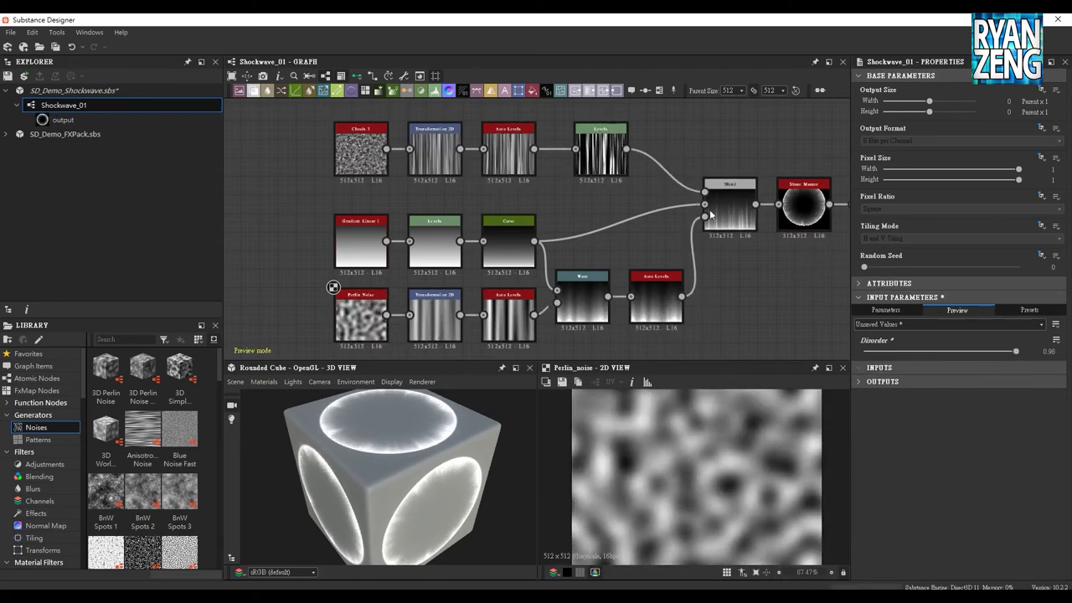
double_click(356, 161)
left_click(829, 335)
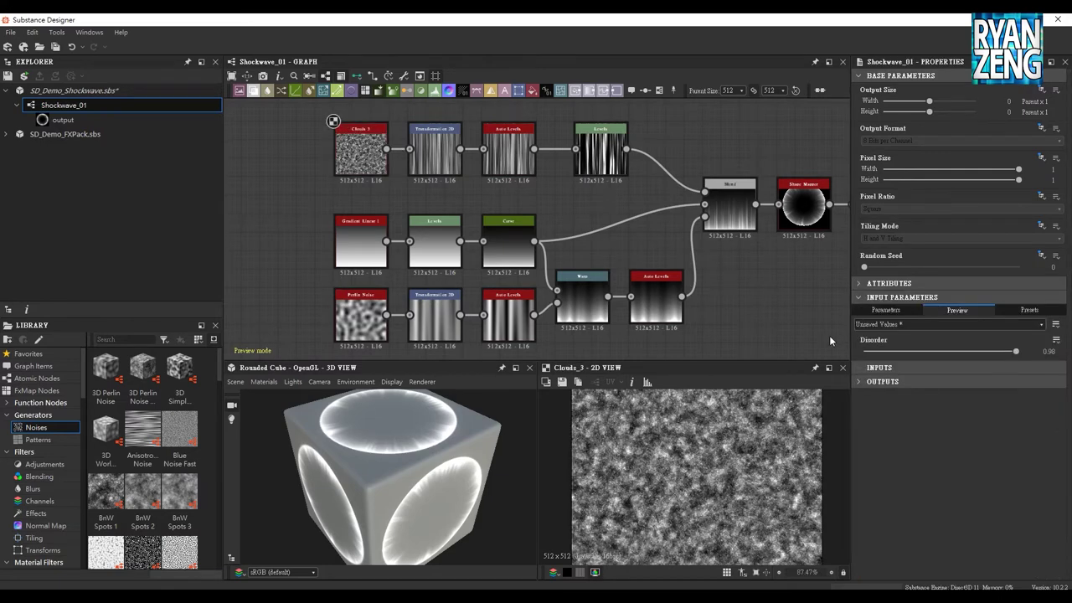
Test Disorder at 0.68 and 0.6 on the Shape Mapper ring, then return it to 0
left_click_drag(1016, 351, 969, 351)
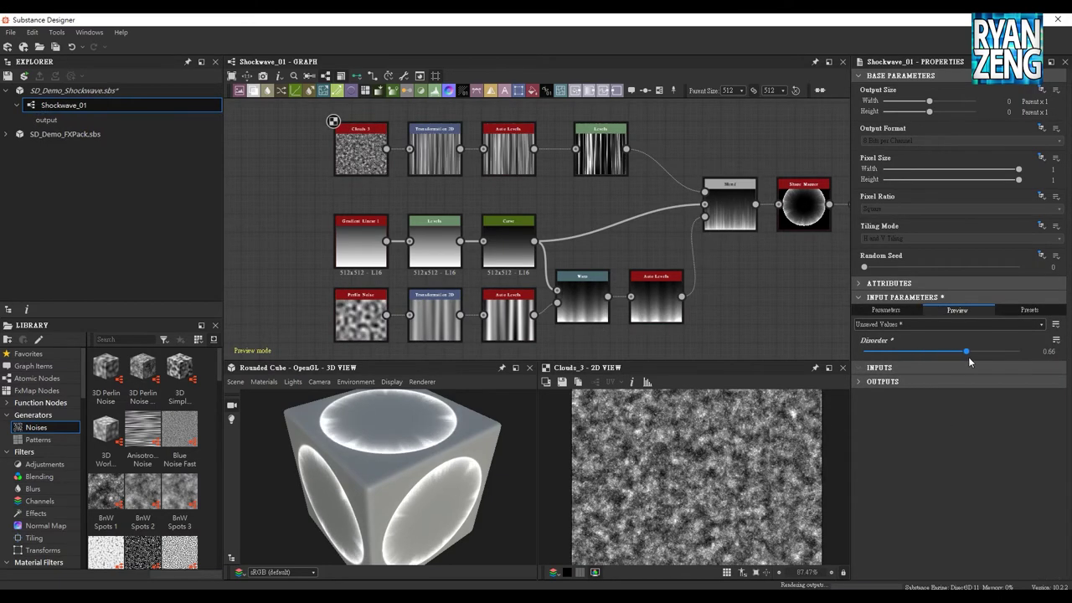
double_click(787, 219)
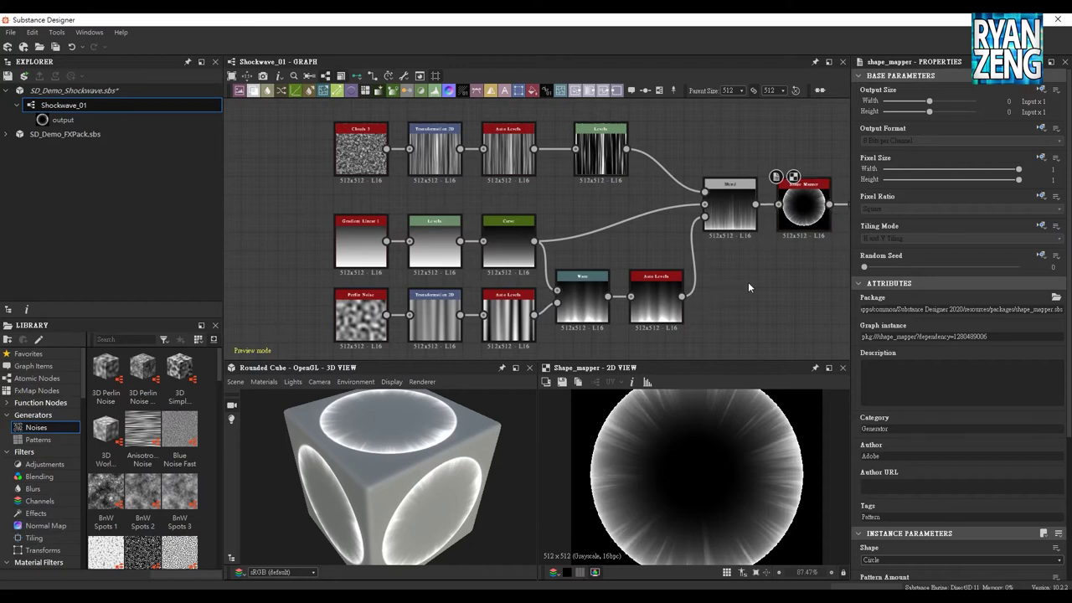
left_click(747, 282)
left_click_drag(970, 351, 965, 353)
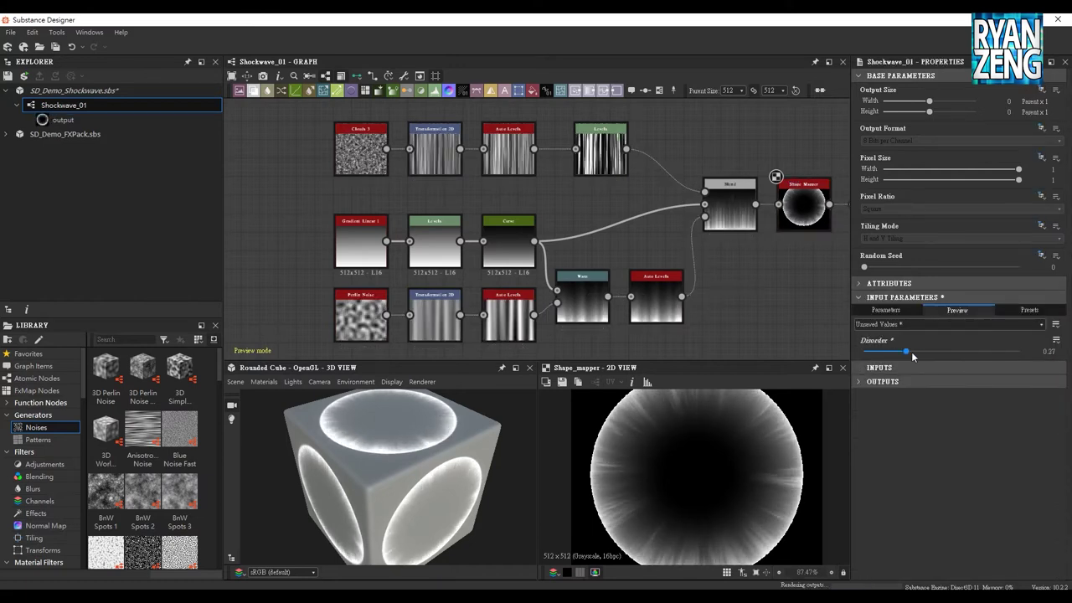
left_click_drag(965, 352, 983, 357)
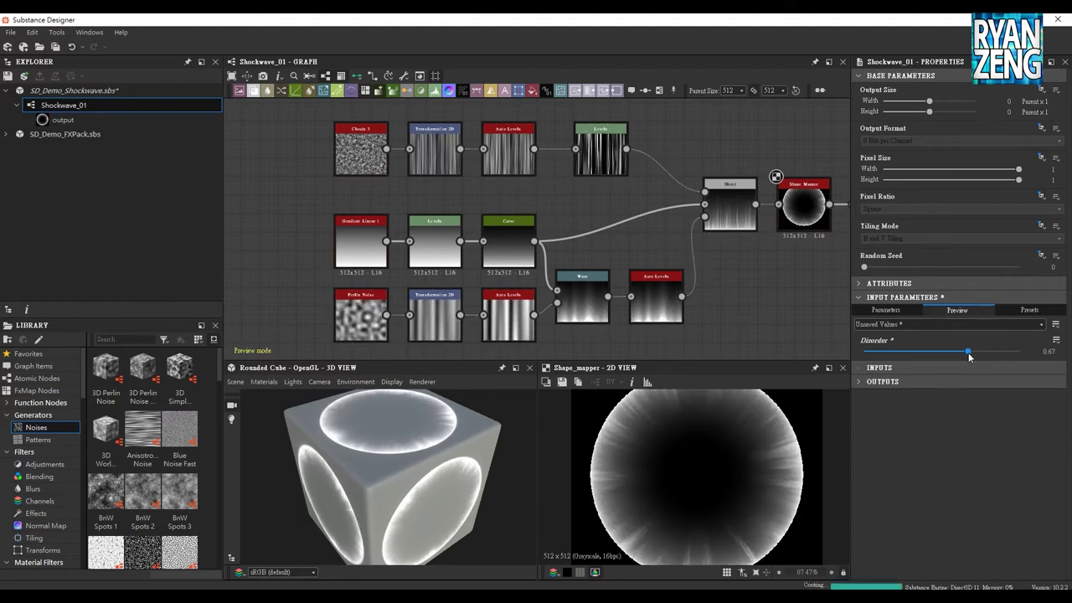
left_click_drag(983, 357, 862, 353)
mouse_move(798, 275)
middle_mouse_down()
mouse_move(762, 288)
mouse_move(764, 298)
mouse_move(781, 293)
middle_mouse_up()
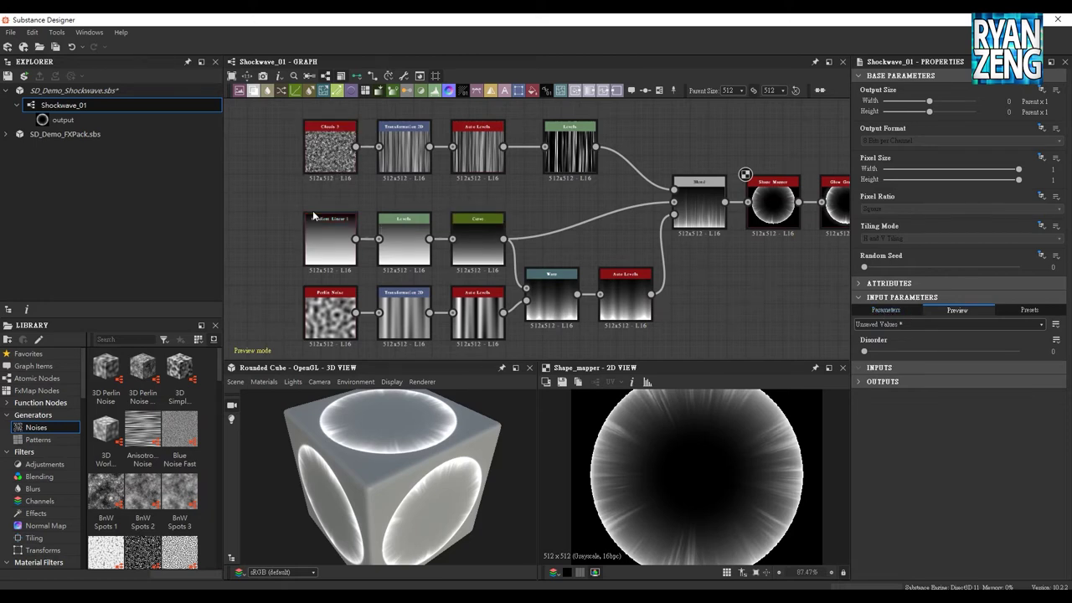
middle_click_drag(343, 191, 407, 183)
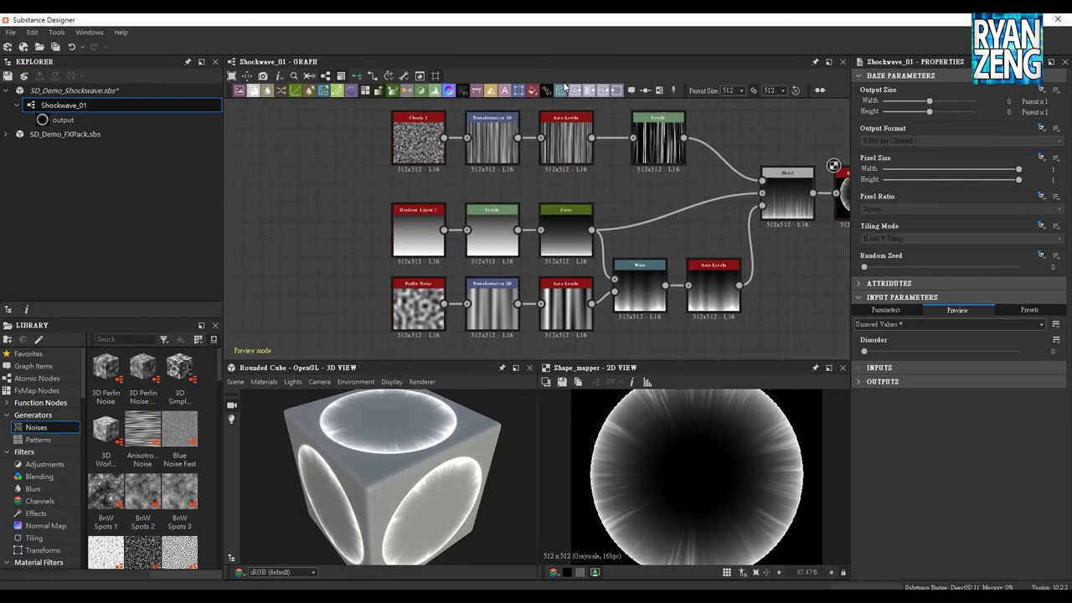
Reset Clouds 3's Disorder to a plain 0 and add an extra entry under Input Values
left_click(437, 154)
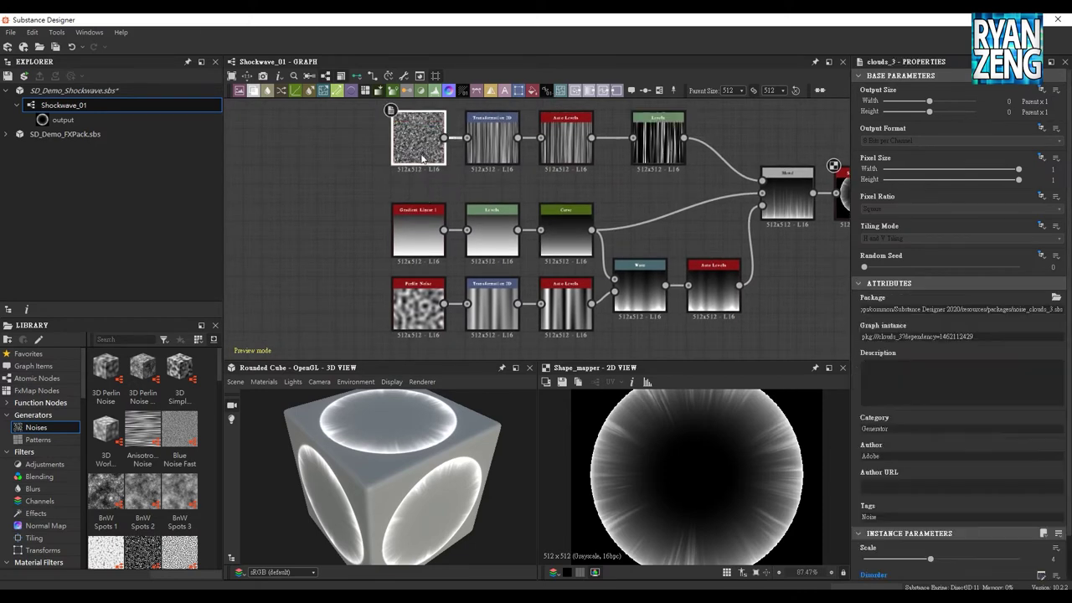
scroll(968, 390, "down", 1)
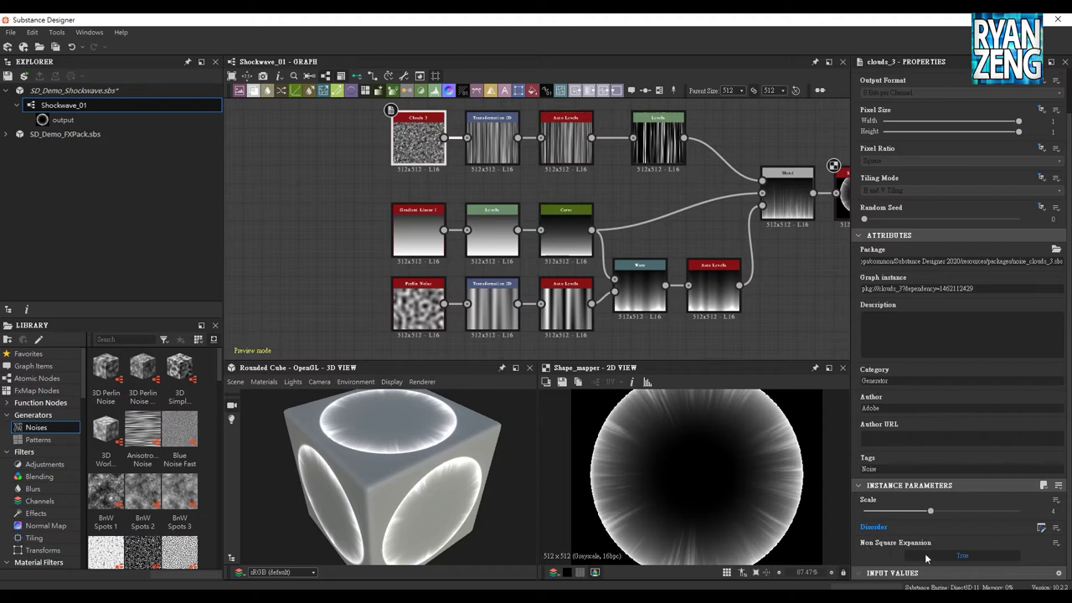
left_click(1056, 529)
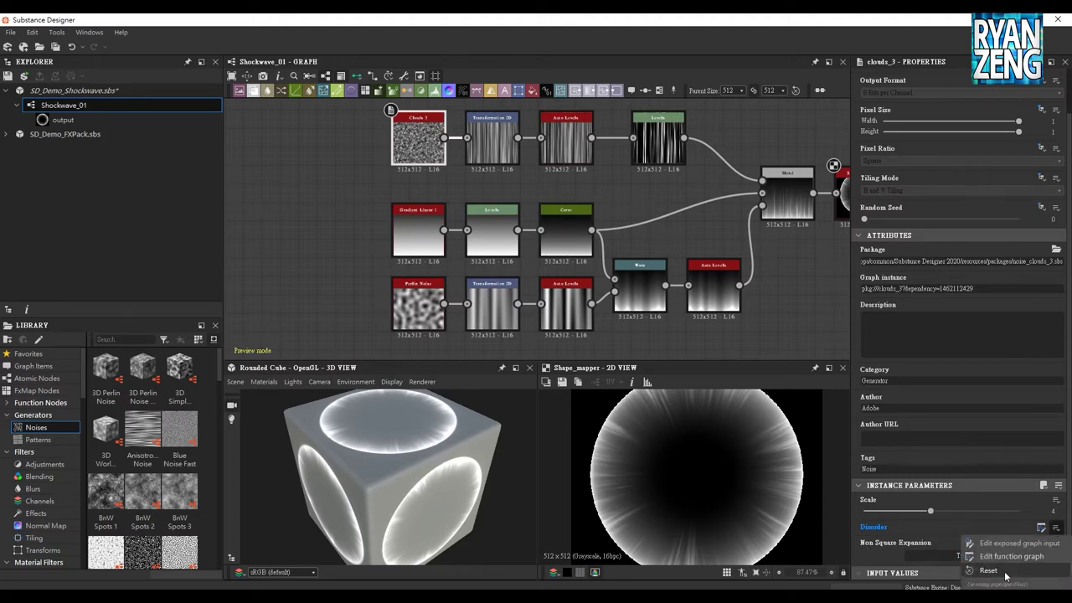
left_click(1005, 573)
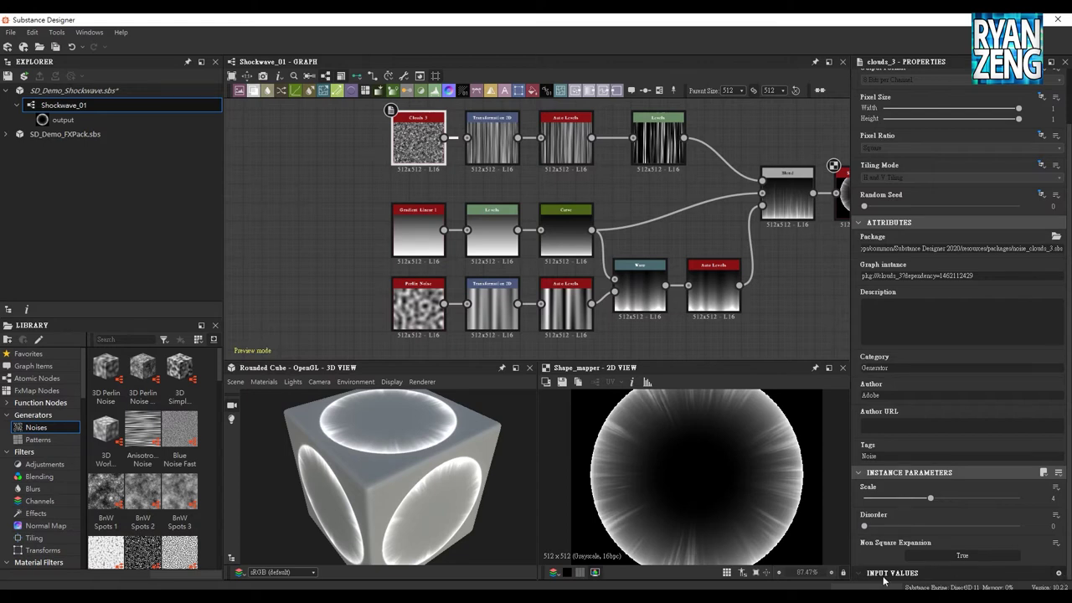
left_click(1060, 576)
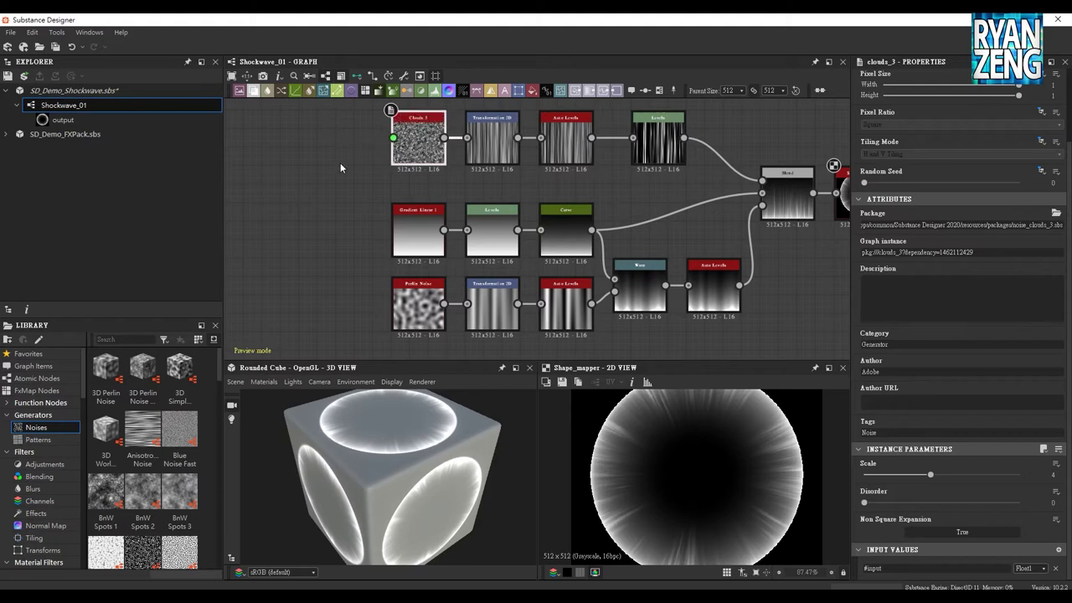
middle_click_drag(333, 142, 345, 179)
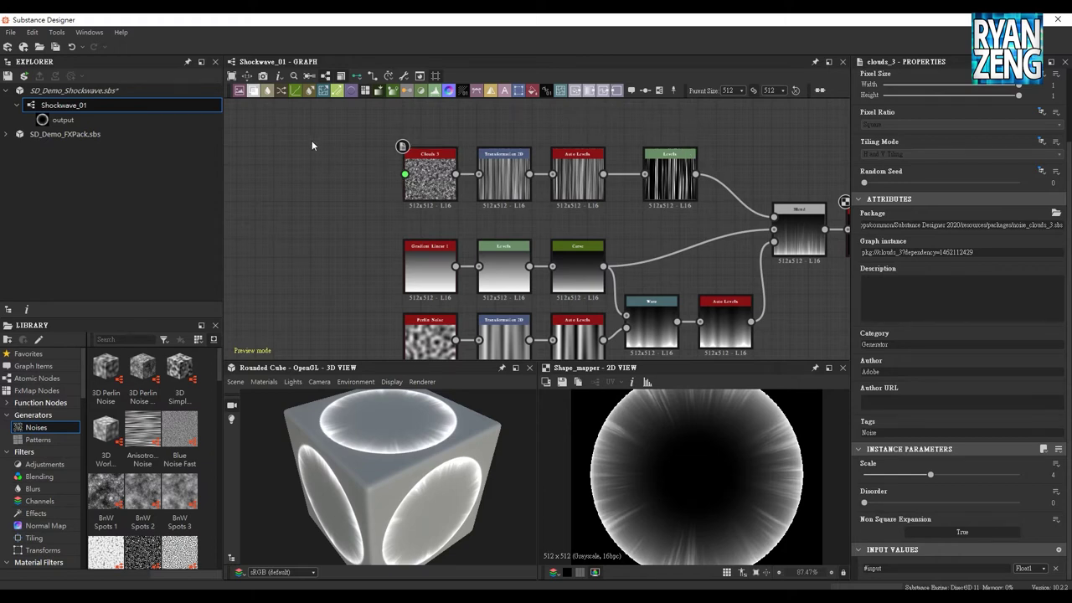
Add an Input Value node valued 1 and wire it into Clouds 3's new input
key("space")
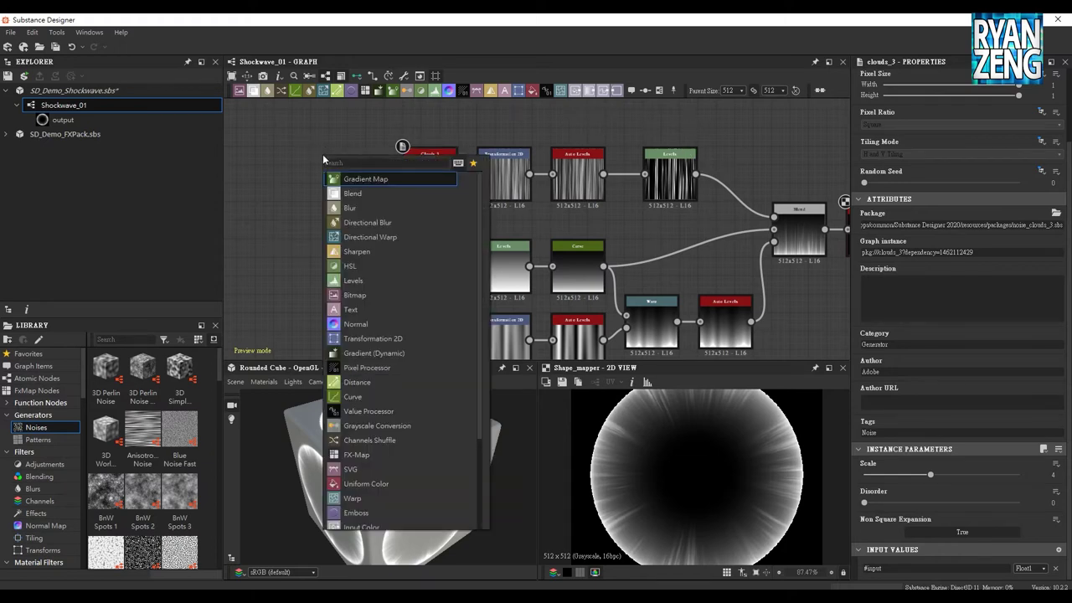
scroll(323, 154, "down", 8)
type("in")
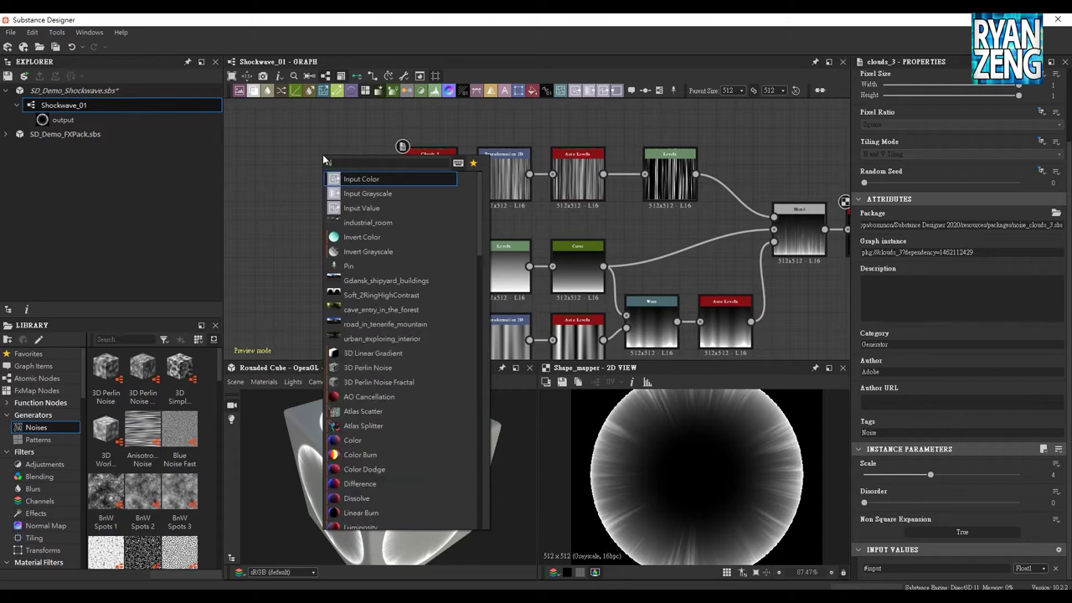
left_click(356, 207)
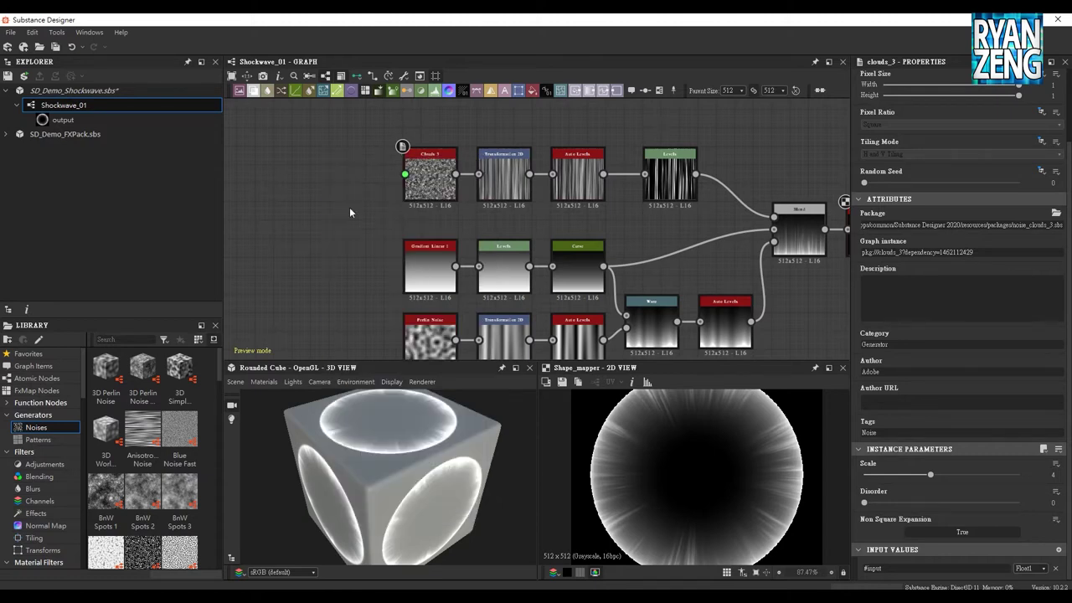
left_click_drag(345, 155, 405, 175)
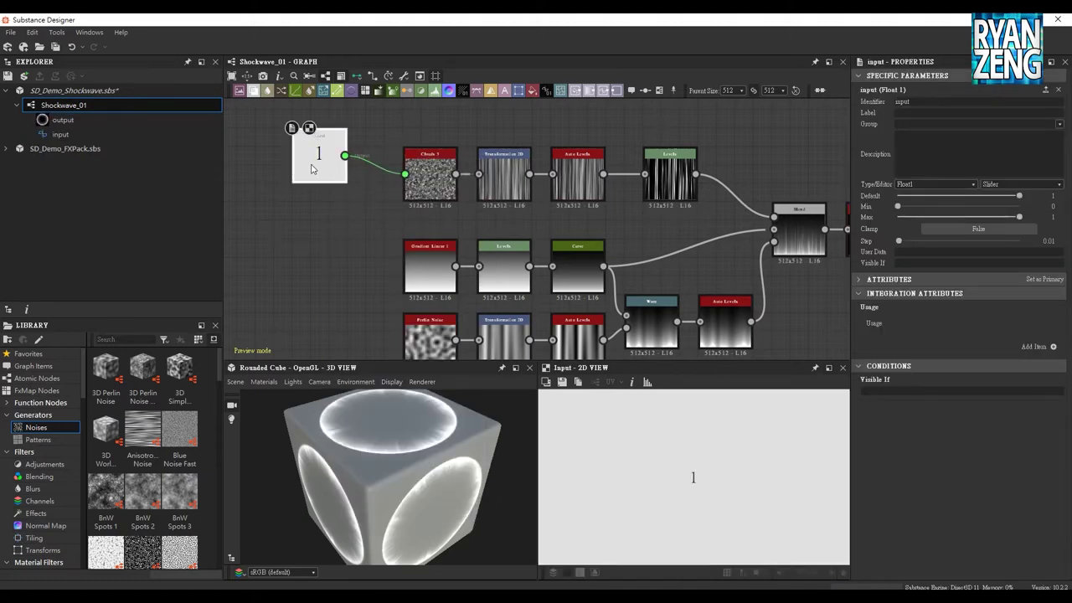
left_click_drag(322, 164, 341, 201)
double_click(427, 193)
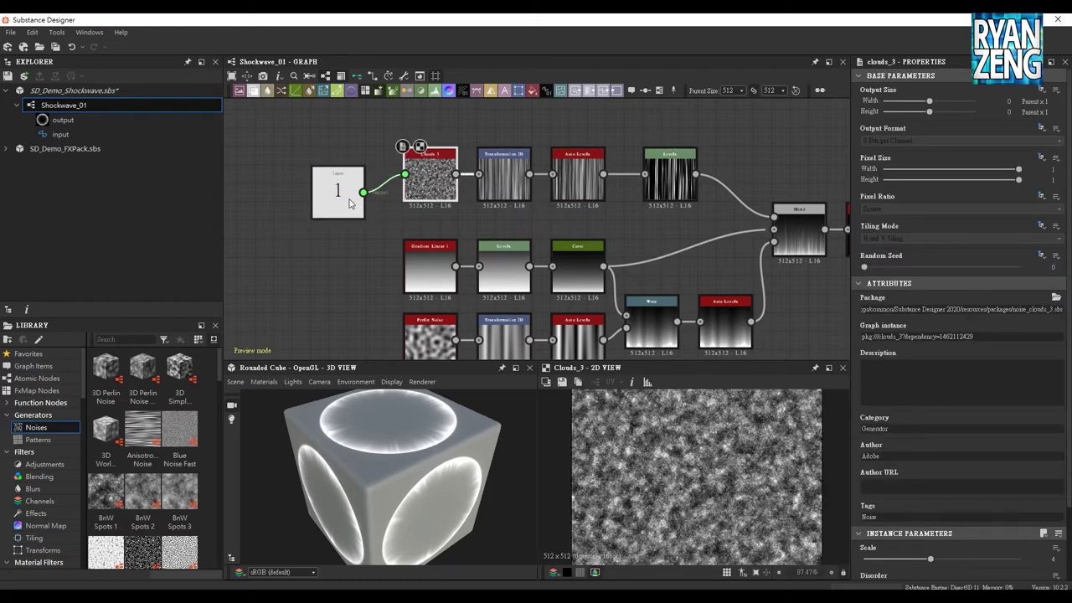
left_click(346, 206)
left_click(430, 180)
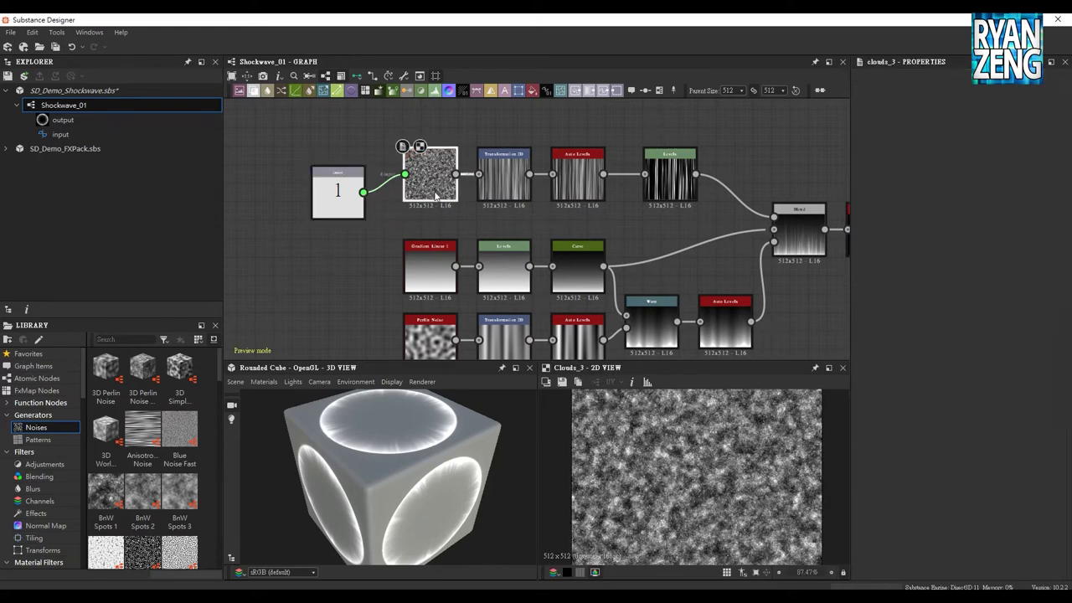
Expose Clouds 3's Disorder as a new graph input and select the new input node
scroll(939, 404, "down", 2)
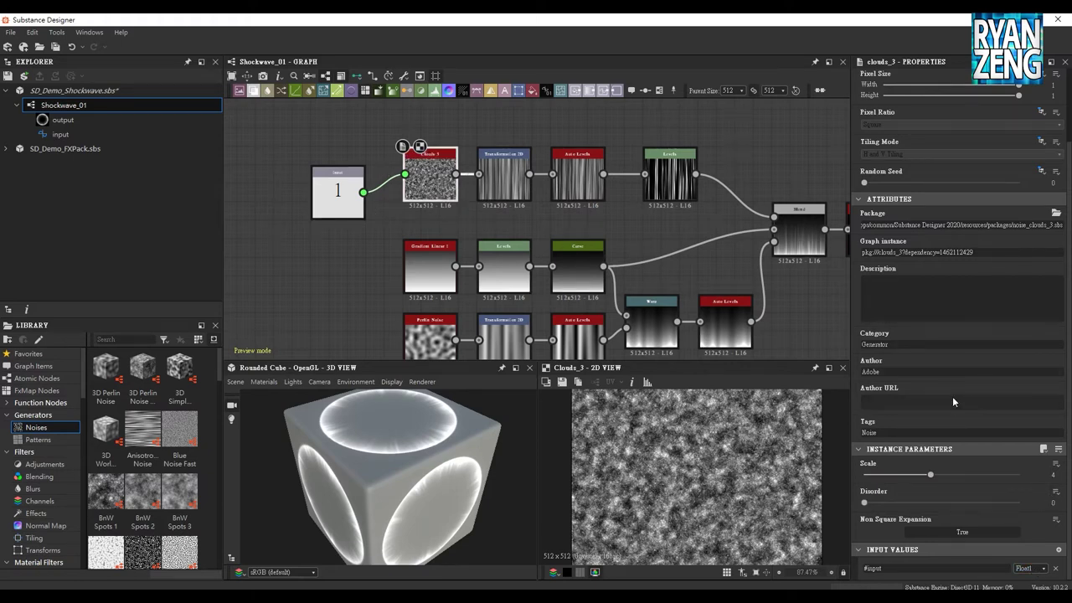
left_click(1056, 493)
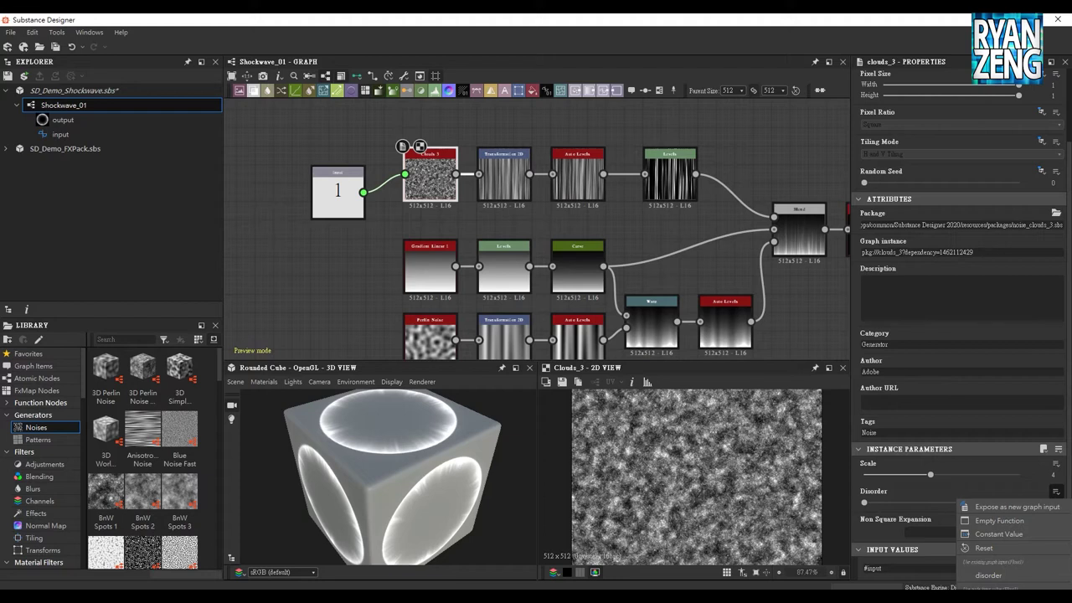
left_click(1016, 507)
left_click(328, 207)
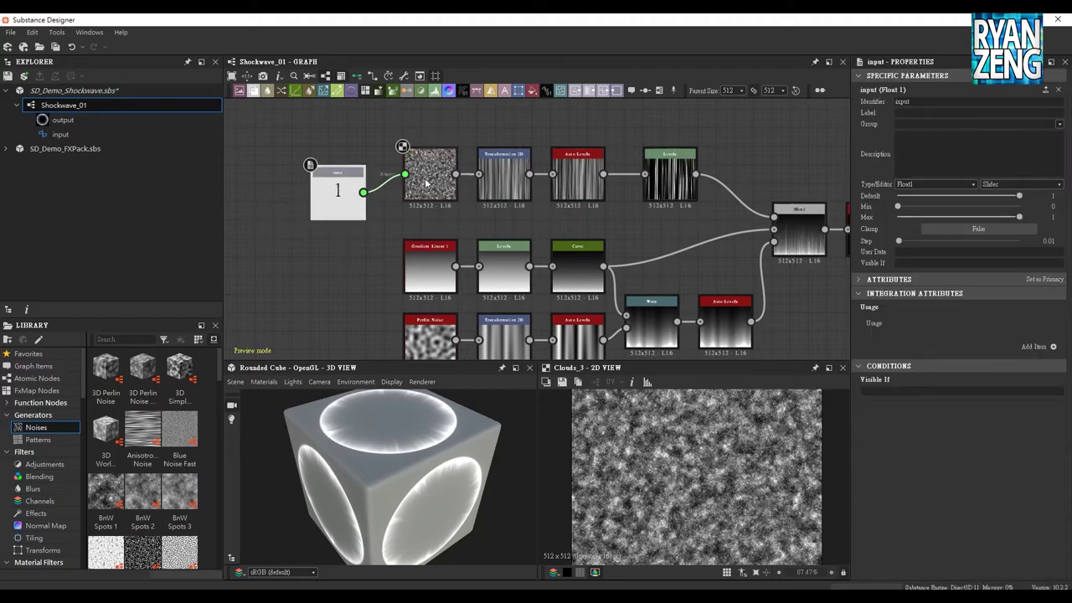
Test the input node's default value by lowering it, then return it to 1
left_click_drag(1020, 201, 969, 206)
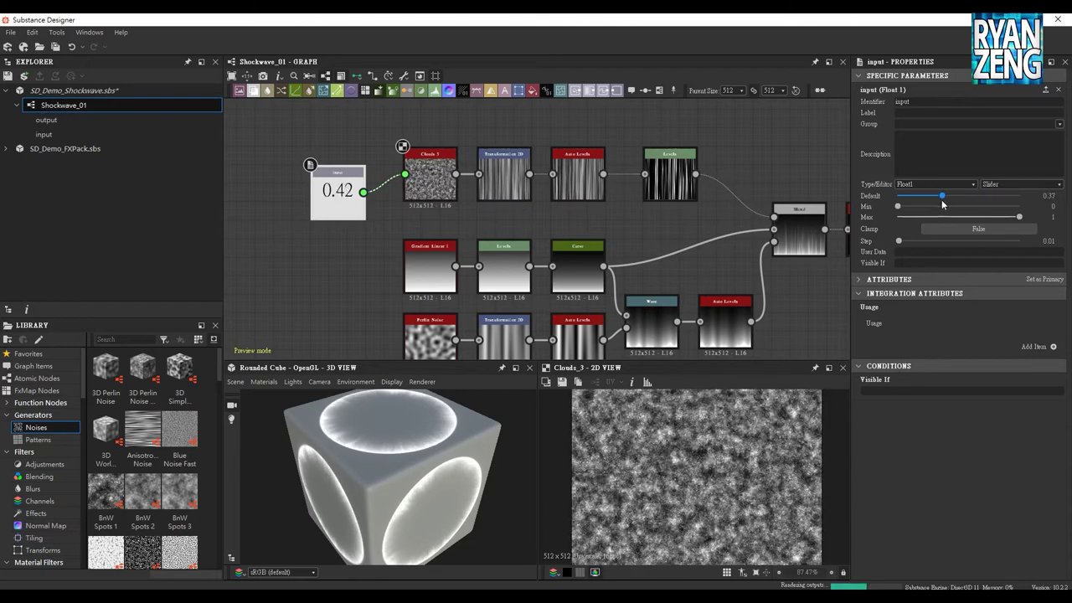
left_click_drag(969, 206, 1021, 201)
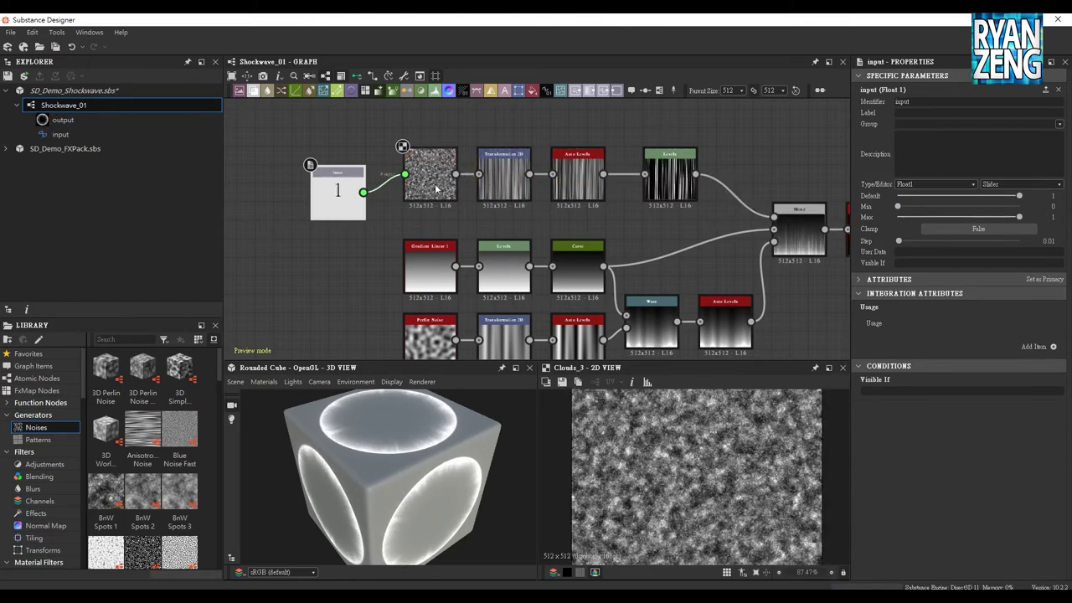
left_click(545, 215)
Try preview Disorder values from 0.23 down to about 0.10, then reselect the input node
left_click_drag(864, 351, 898, 351)
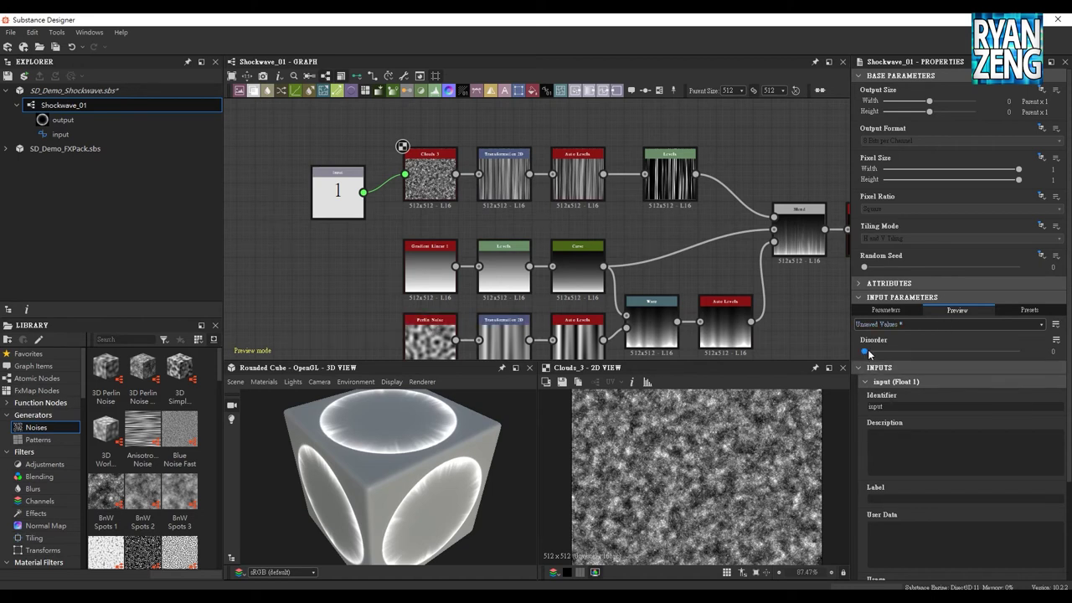
left_click(435, 336)
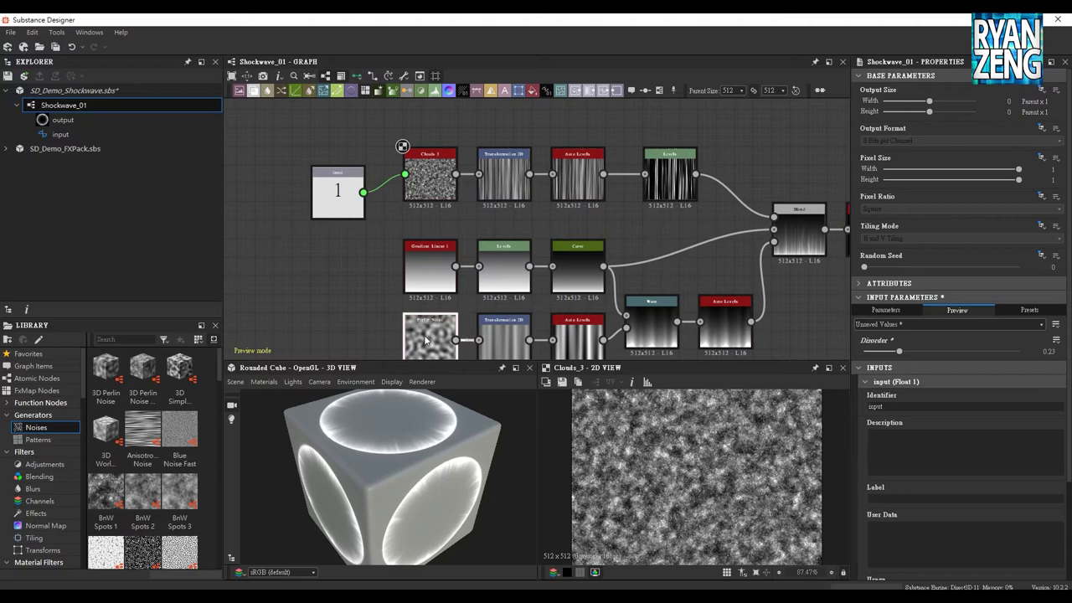
left_click(366, 297)
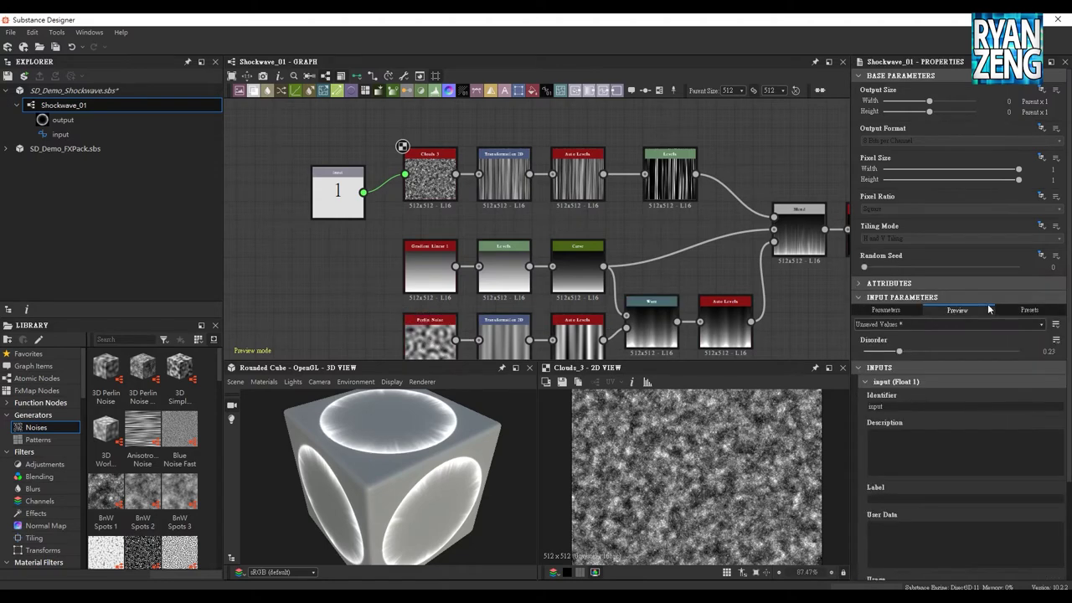
left_click_drag(892, 355, 887, 352)
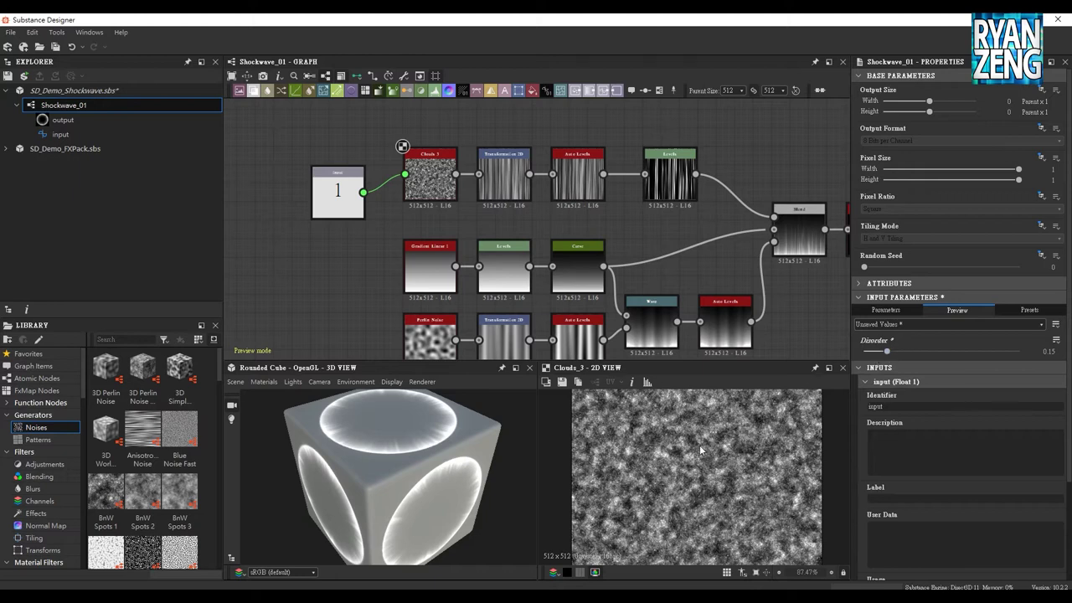
left_click_drag(892, 358, 889, 358)
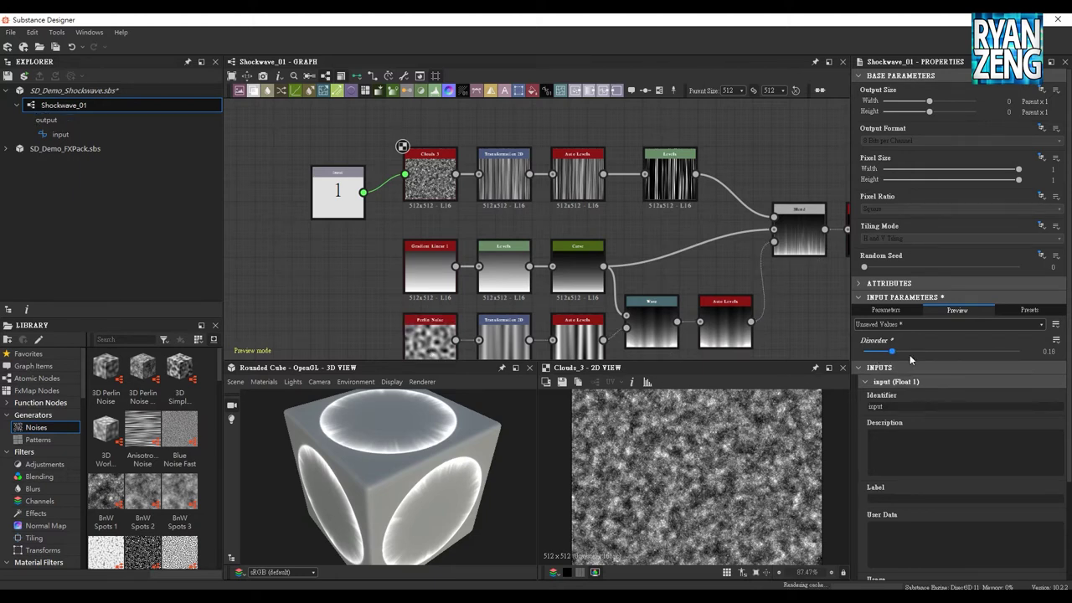
double_click(339, 196)
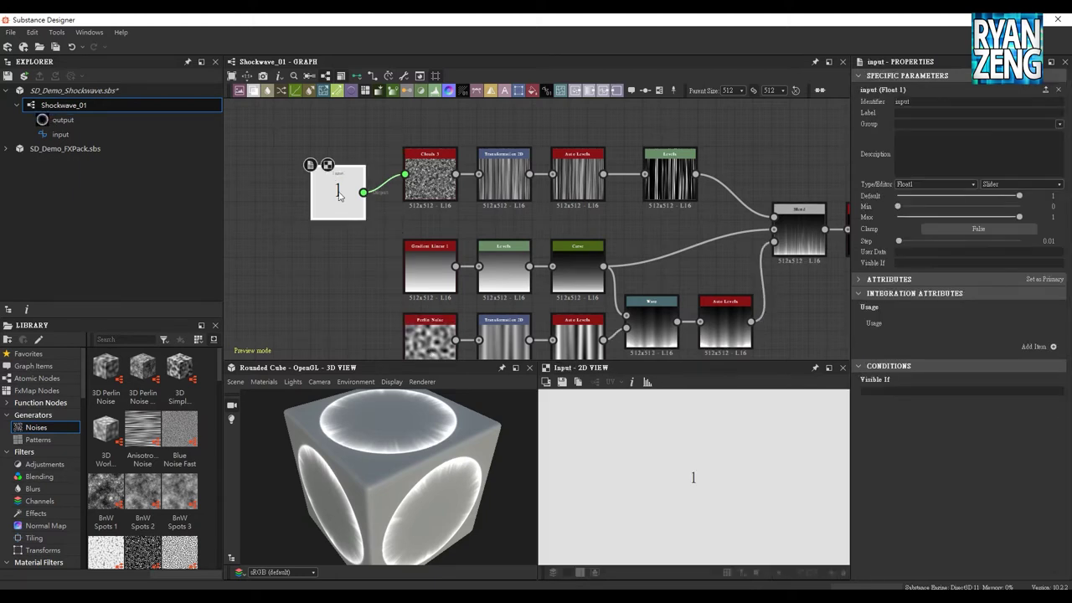
Link the input node to Perlin Noise and add a Value Processor feeding Clouds 3
mouse_move(362, 194)
left_mouse_down()
mouse_move(402, 333)
mouse_move(331, 193)
left_mouse_up()
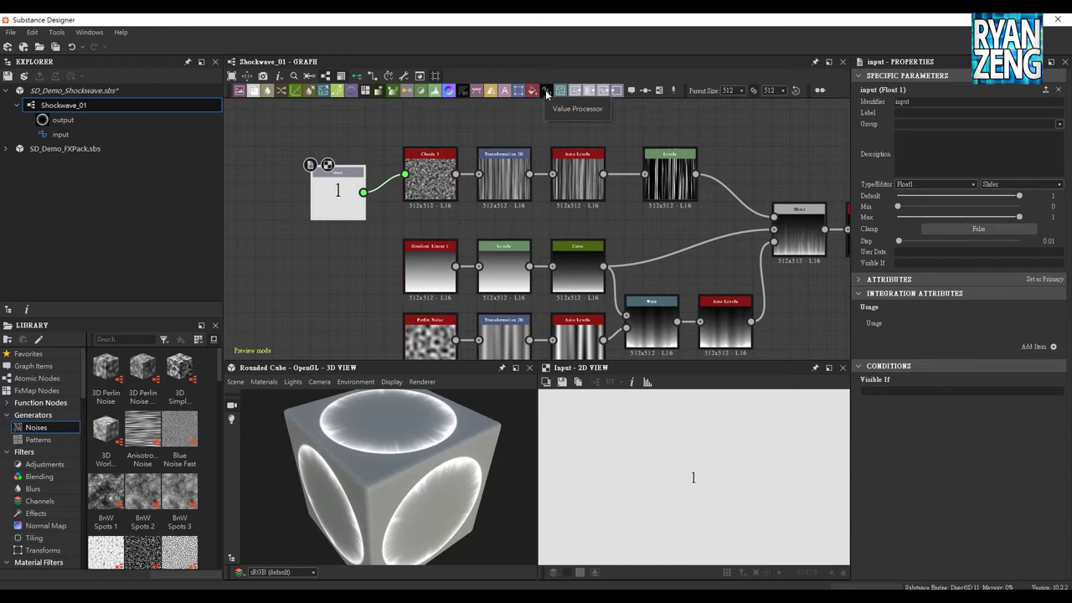
left_click_drag(546, 94, 312, 263)
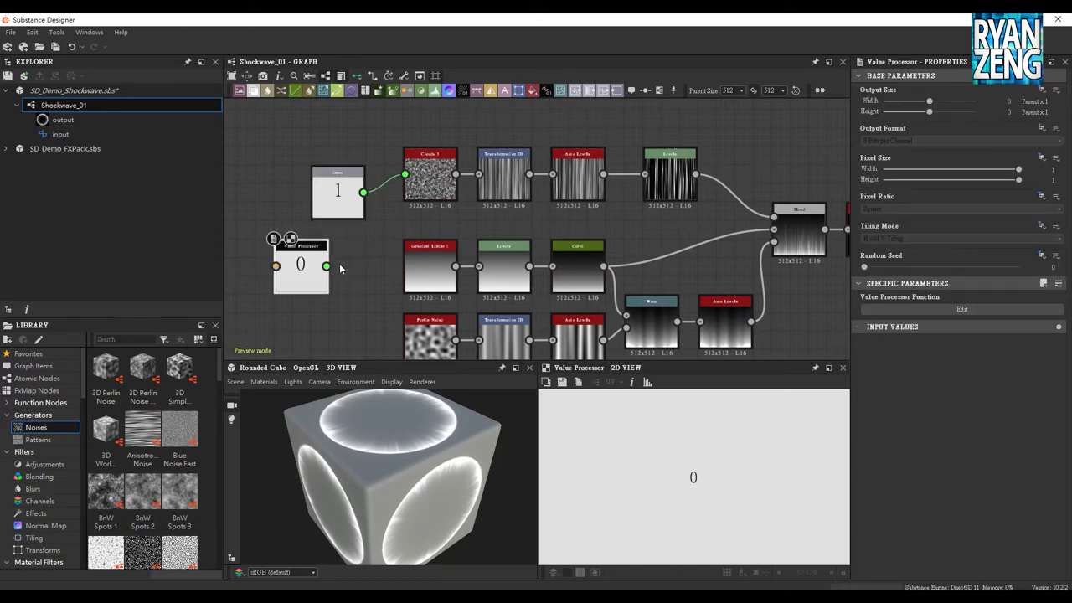
left_click_drag(326, 267, 404, 174)
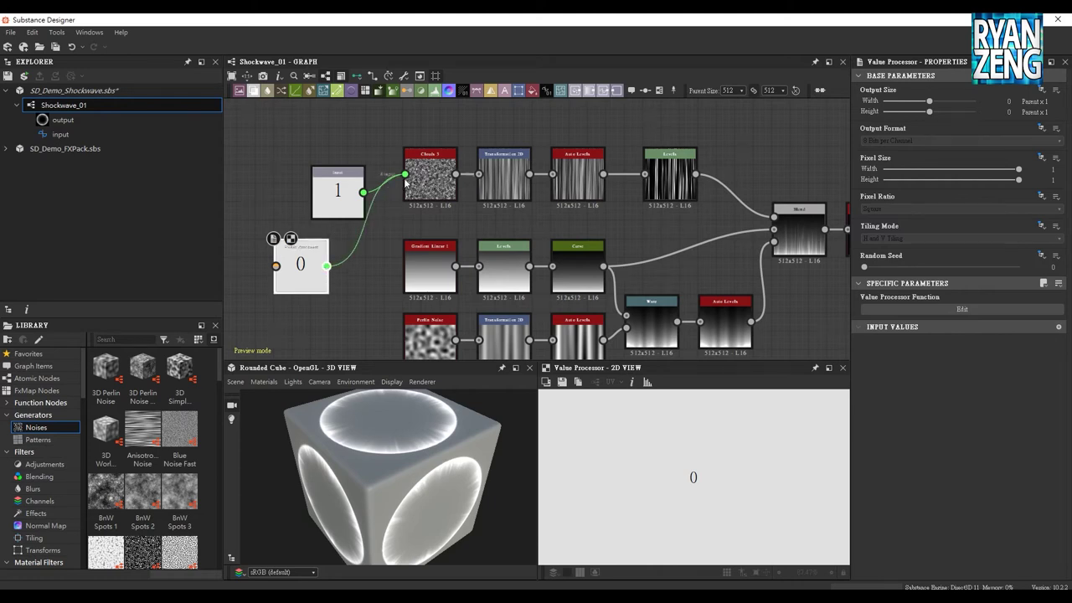
Rearrange the input and Value Processor nodes and select the Value Processor to view its parameters
left_click(333, 204)
left_click_drag(333, 208, 298, 152)
left_click_drag(305, 278, 322, 222)
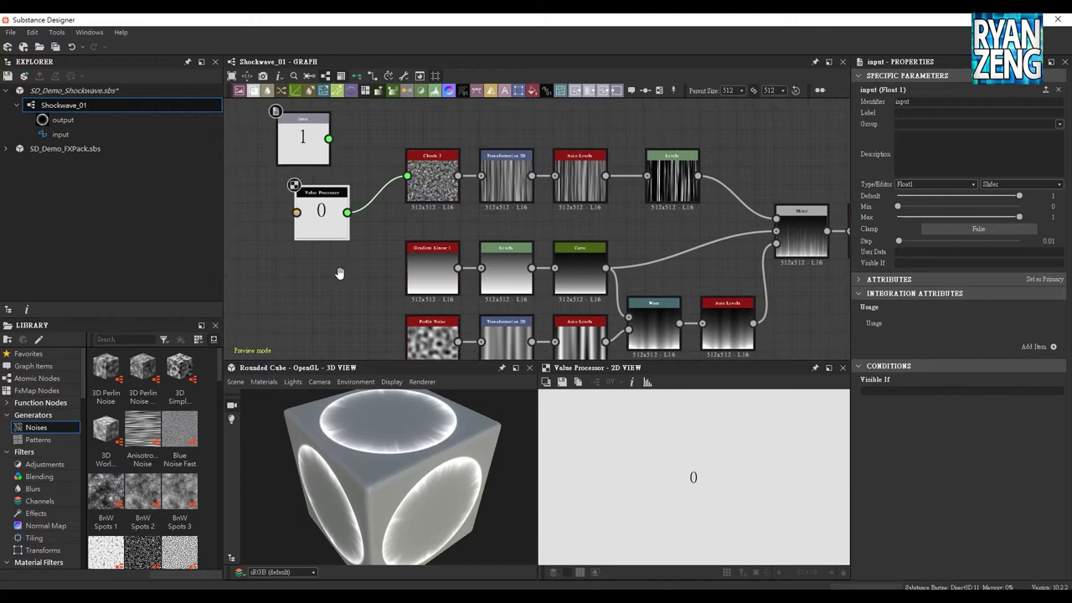
middle_click_drag(382, 232, 404, 245)
left_click(343, 230)
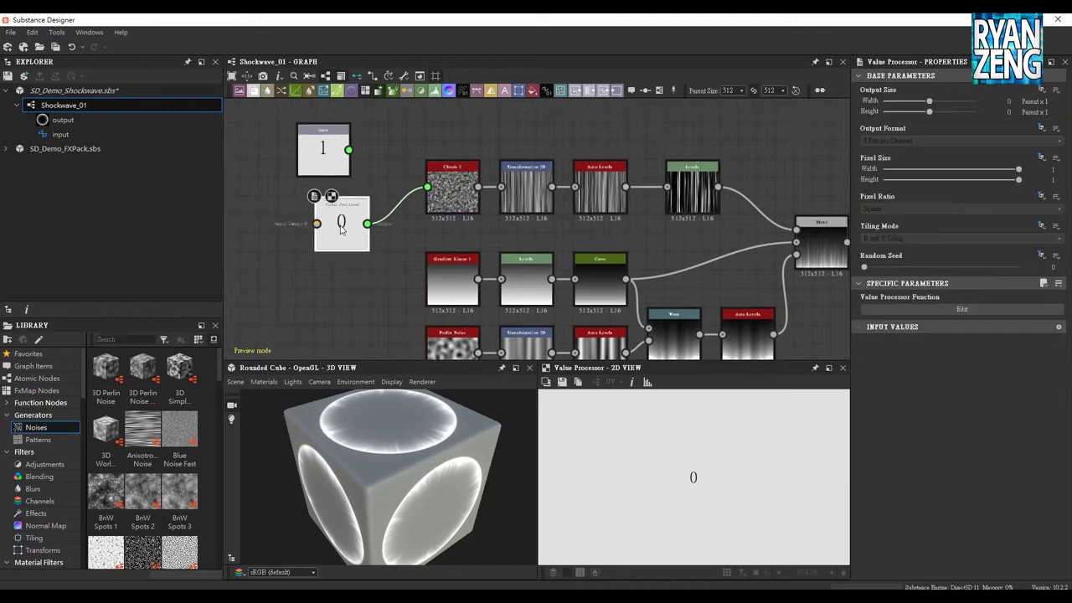
middle_click_drag(367, 276, 366, 290)
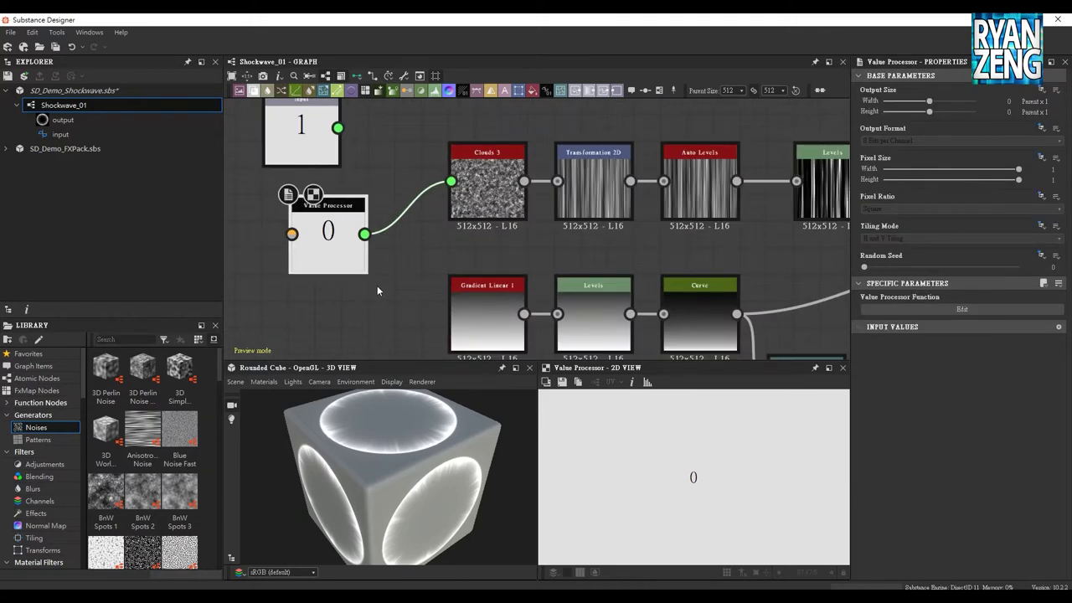
scroll(365, 280, "up", 2)
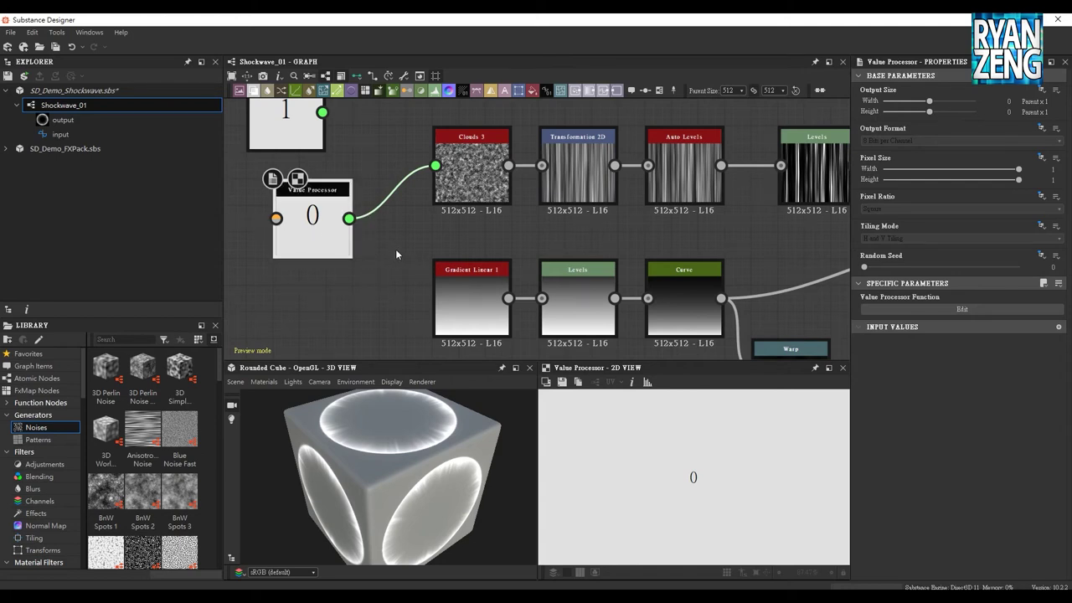
scroll(393, 245, "down", 2)
middle_click_drag(400, 283, 396, 248)
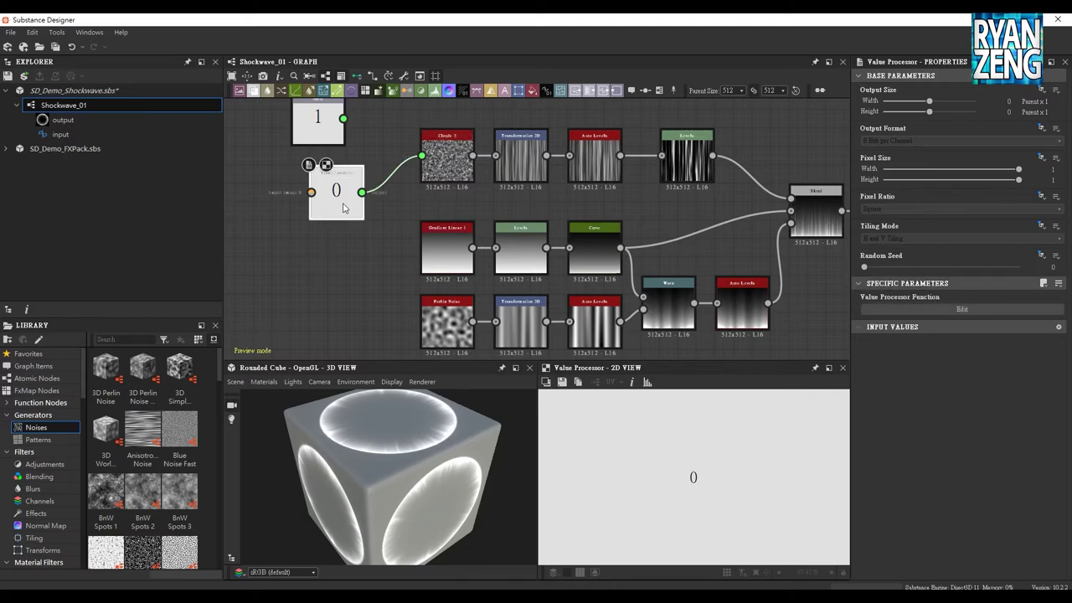
scroll(343, 207, "up", 1)
scroll(340, 190, "up", 1)
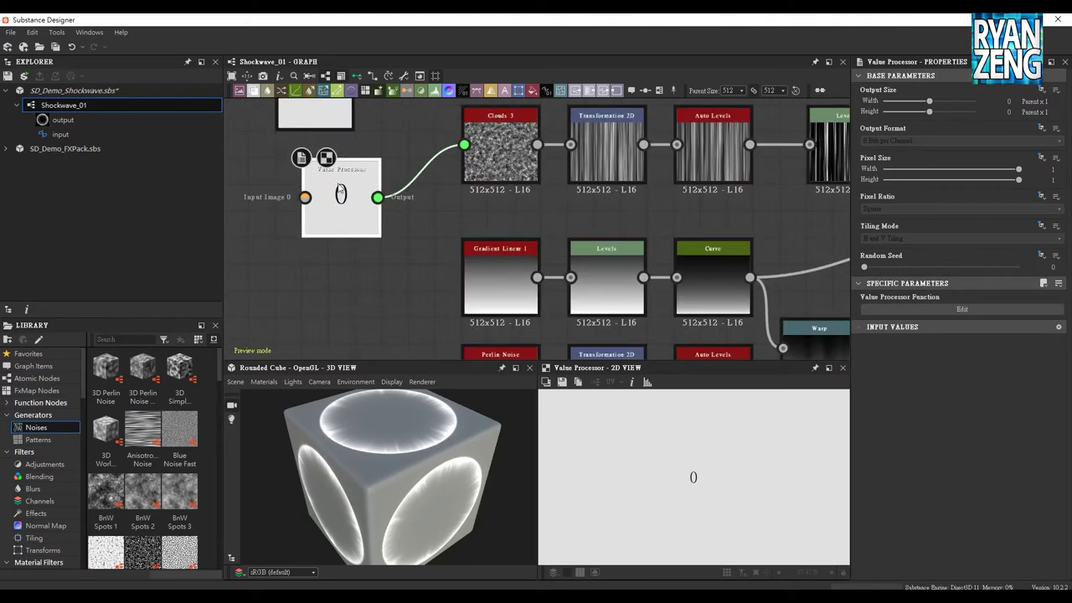
scroll(350, 198, "down", 1)
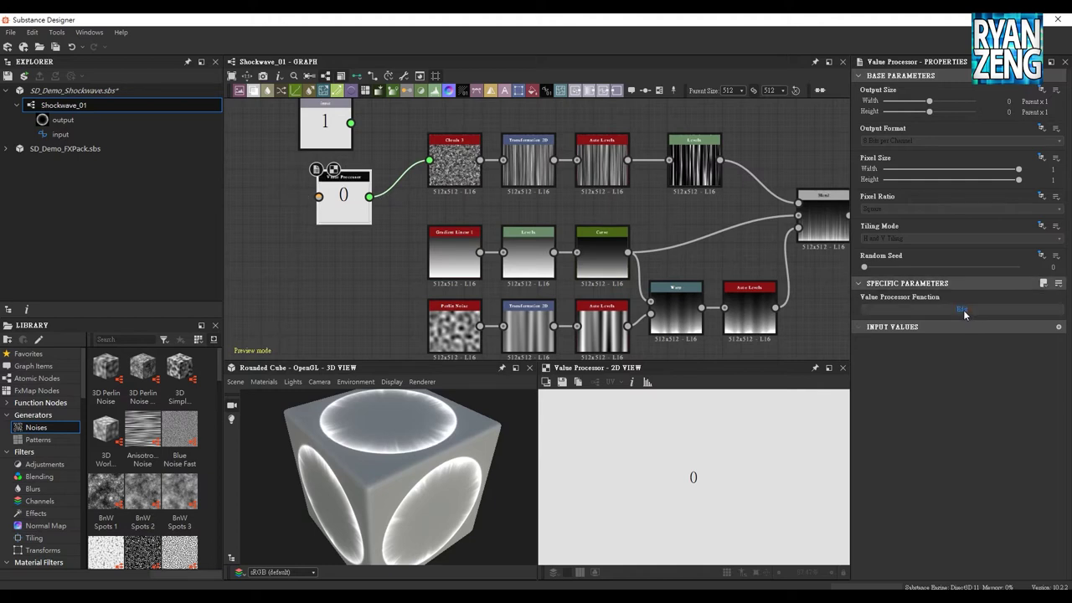
Peek into the Value Processor function, then inspect the Perlin Noise, Clouds 3 and Shockwave_01 properties
left_click(962, 309)
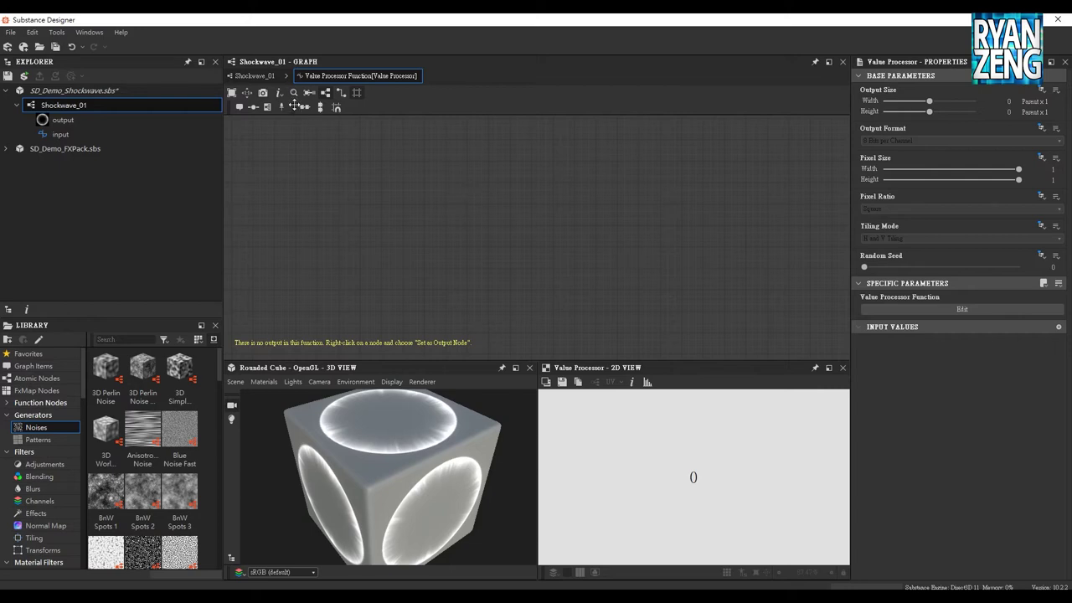
left_click(258, 75)
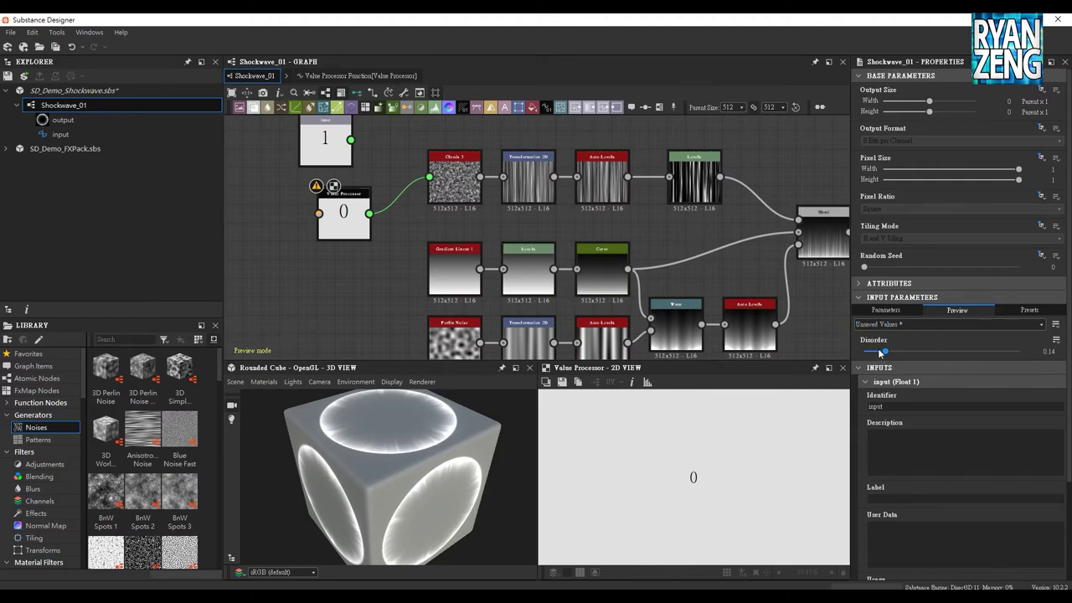
left_click(458, 343)
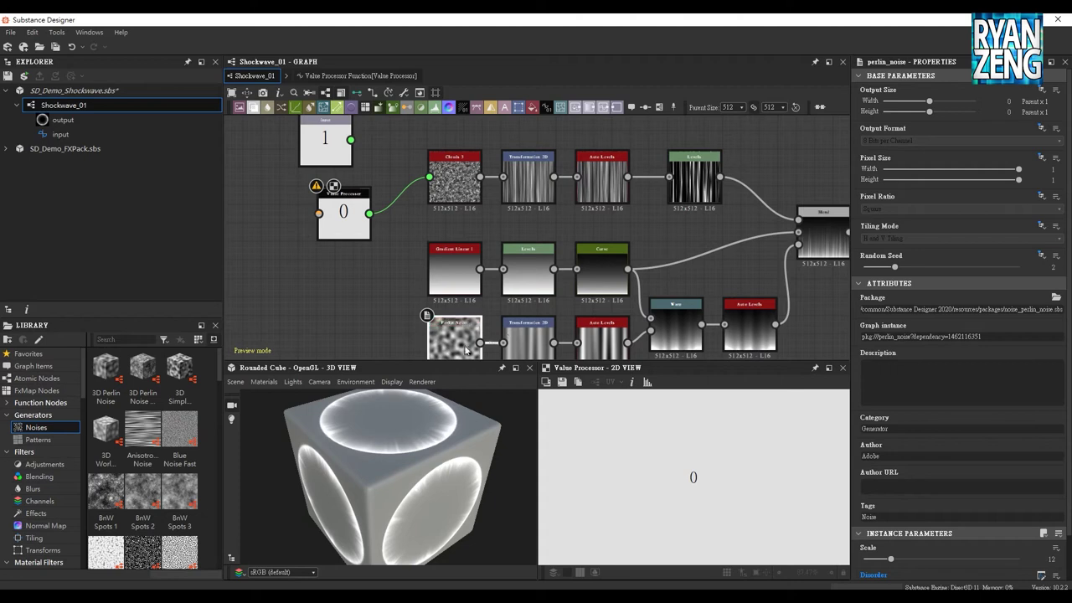
left_click(460, 199)
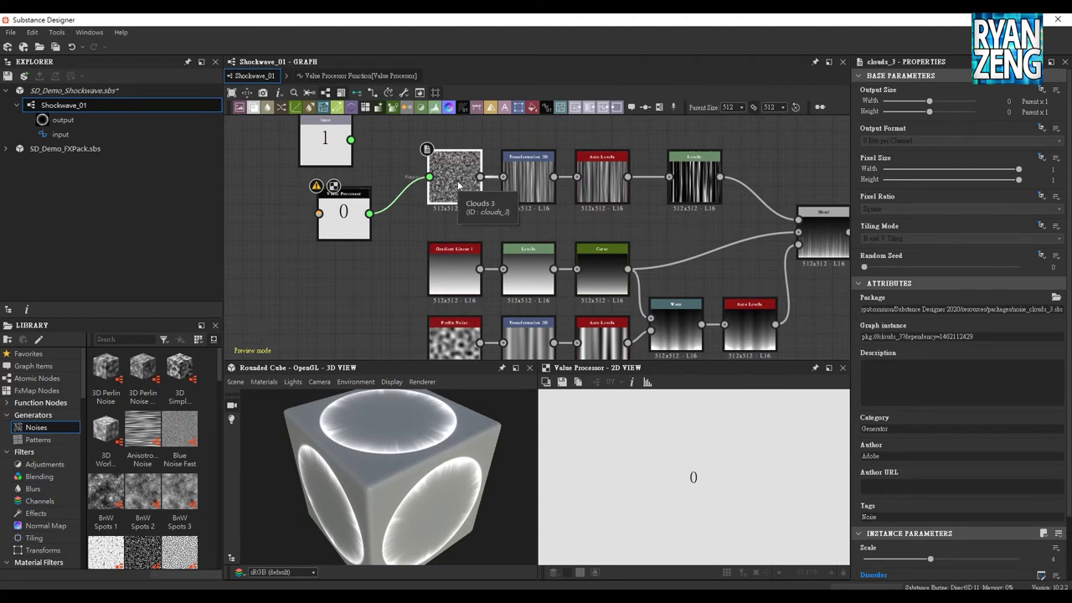
left_click(574, 310)
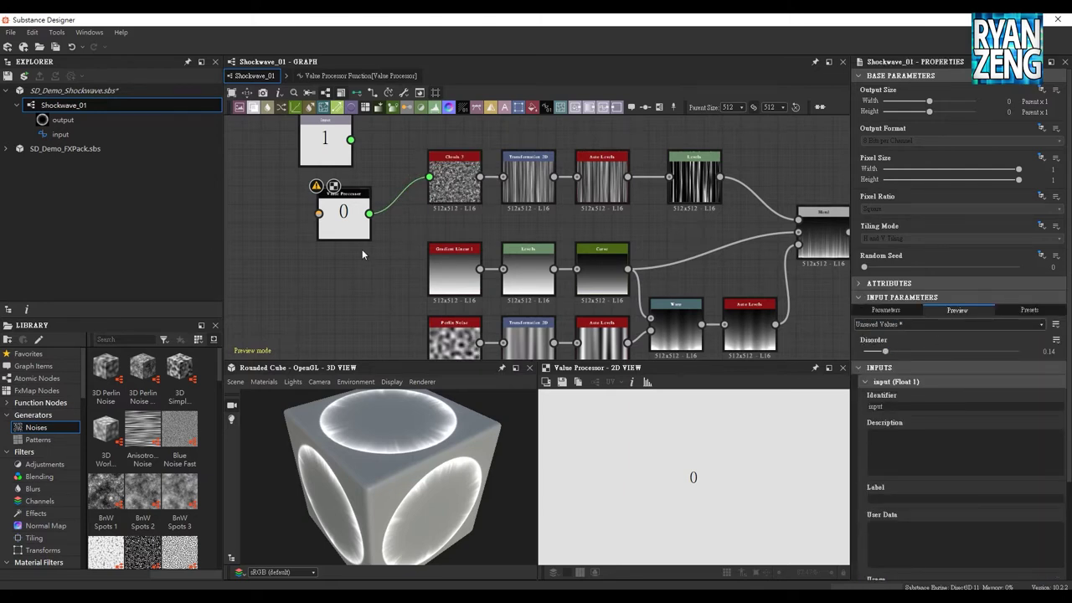
Reselect the Value Processor and open its empty function graph for editing
left_click(340, 226)
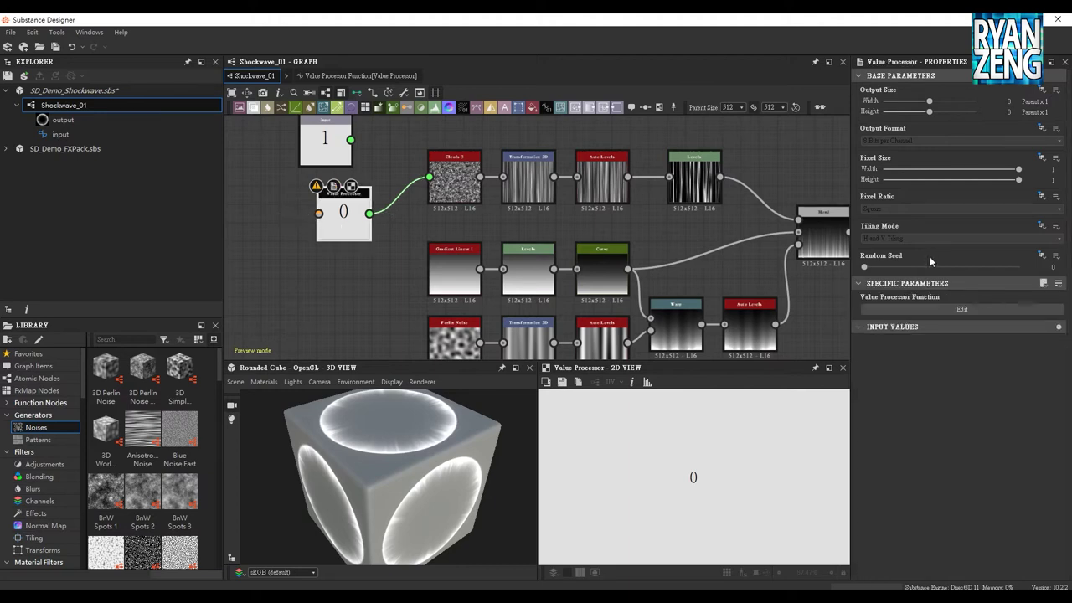
left_click(946, 310)
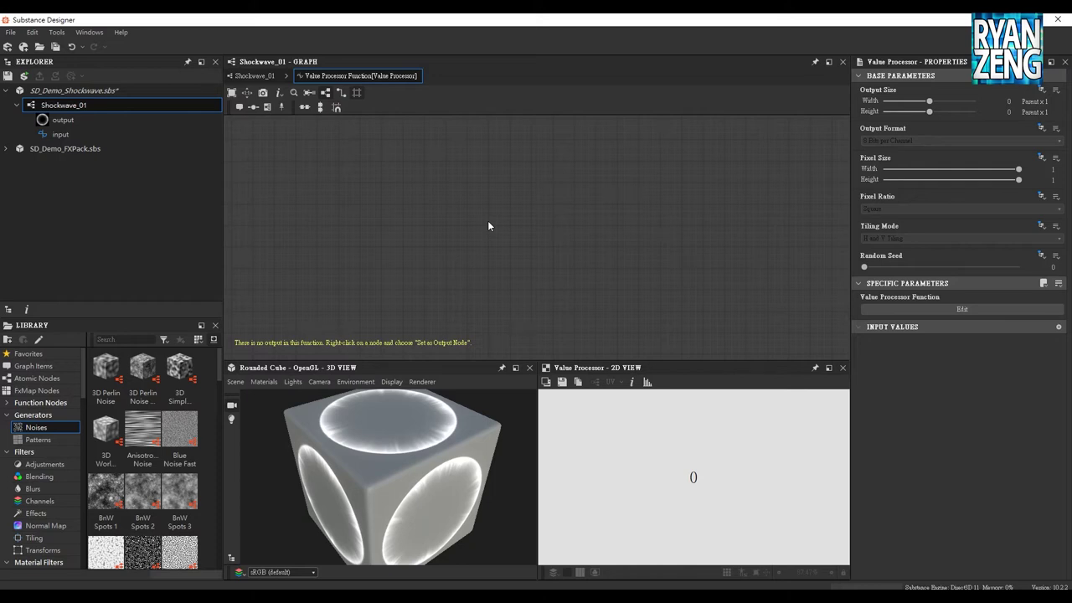
key("space")
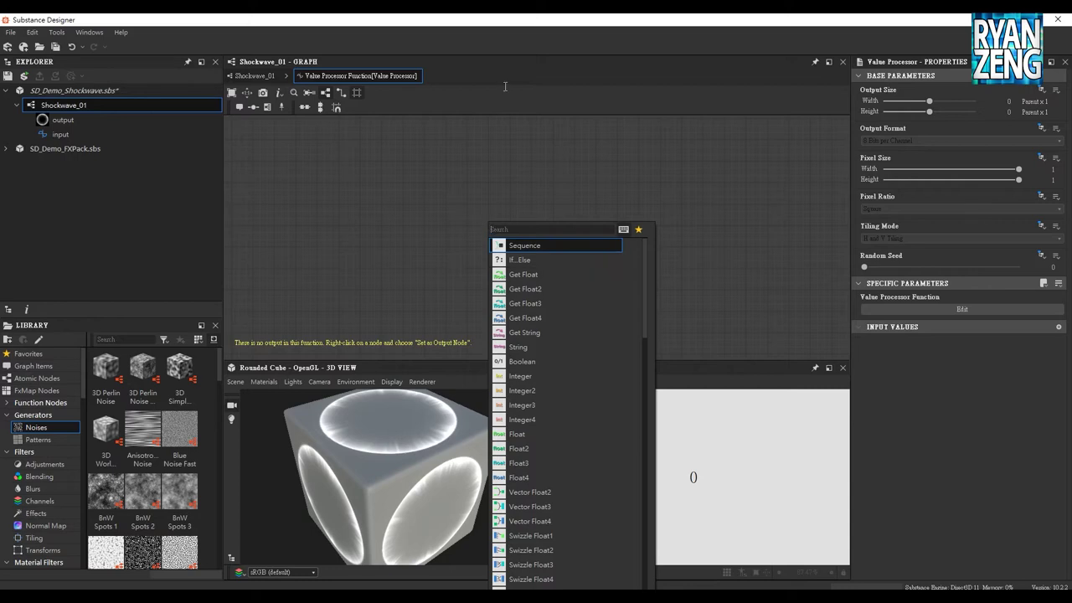
Add a Get Float node through the 'ge' search and set it to read disorder
type("ge")
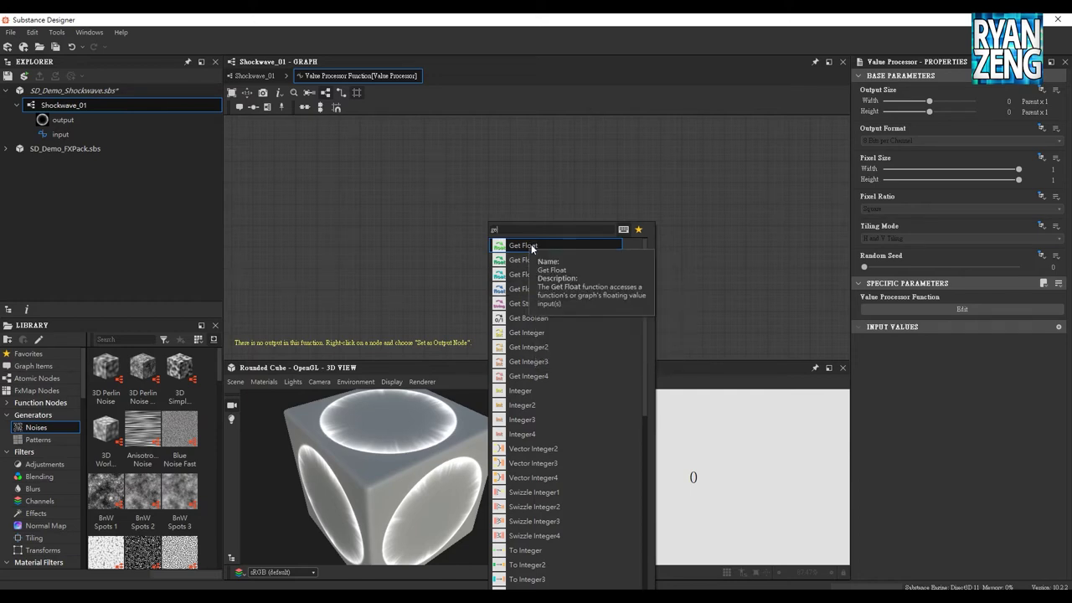
left_click(531, 245)
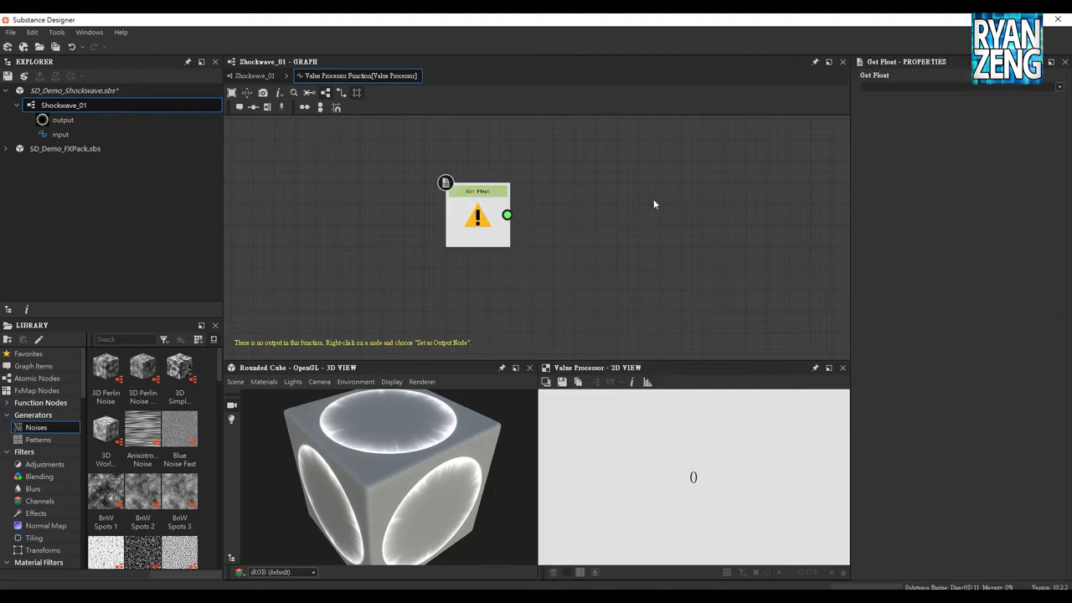
left_click(1059, 87)
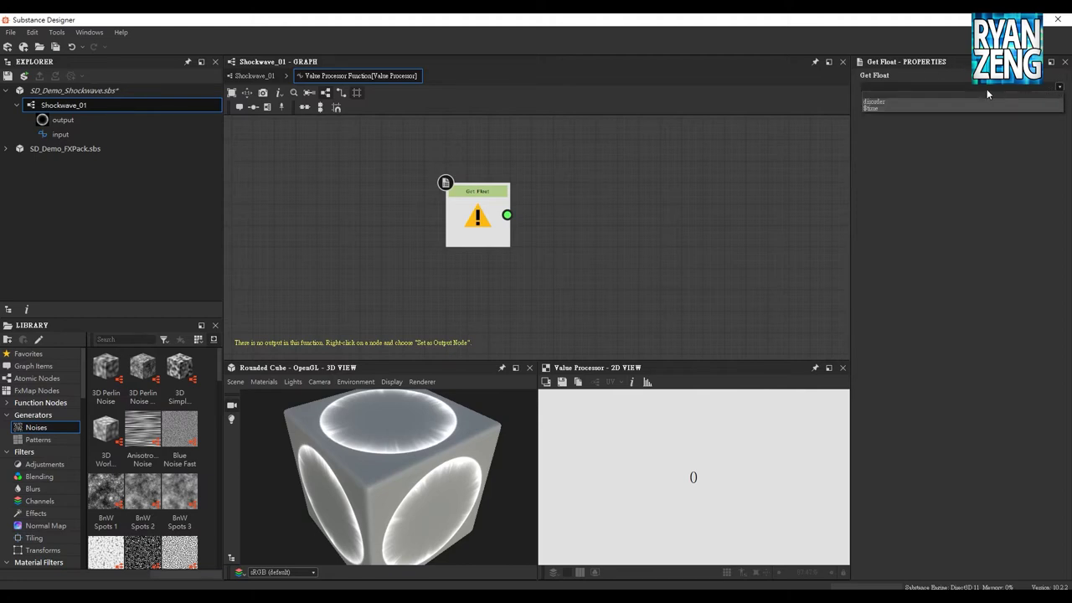
left_click(889, 102)
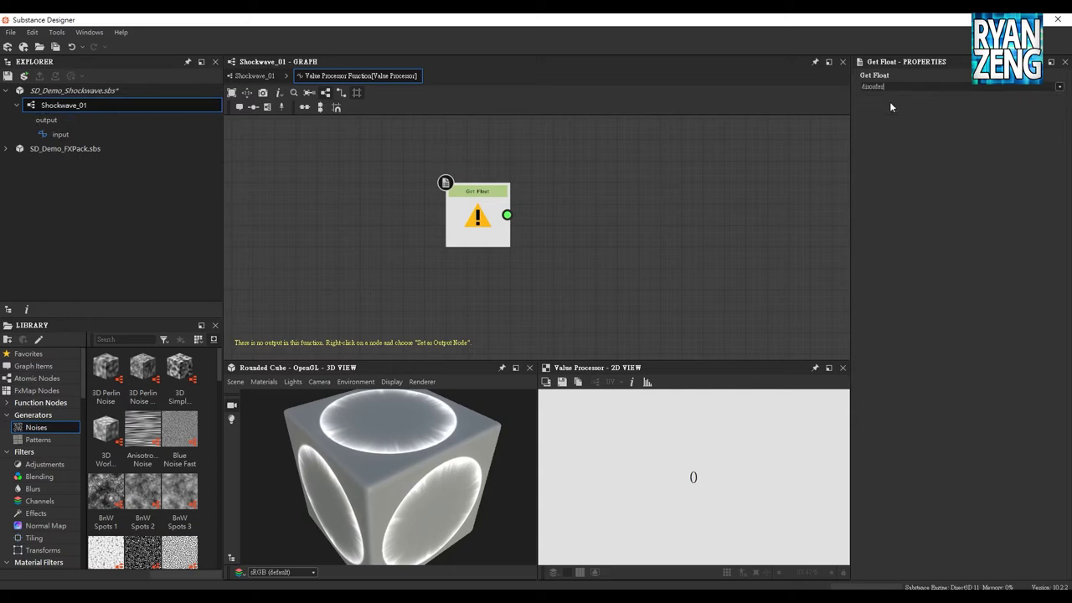
middle_click_drag(612, 214, 563, 219)
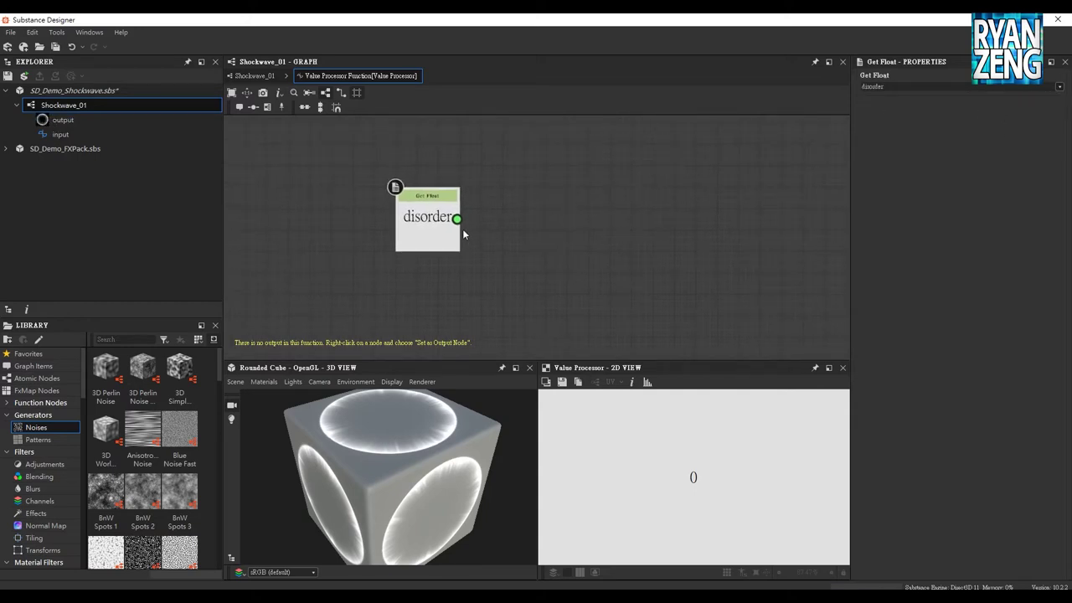
Reopen the Value Processor's function graph from the Shockwave_01 graph
left_click(255, 75)
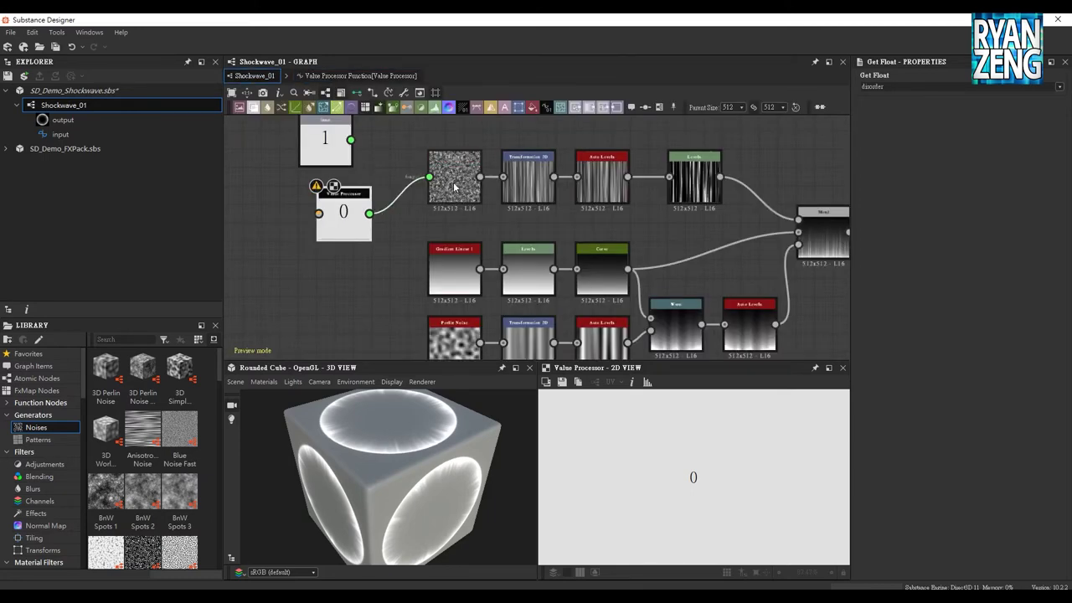
left_click(339, 222)
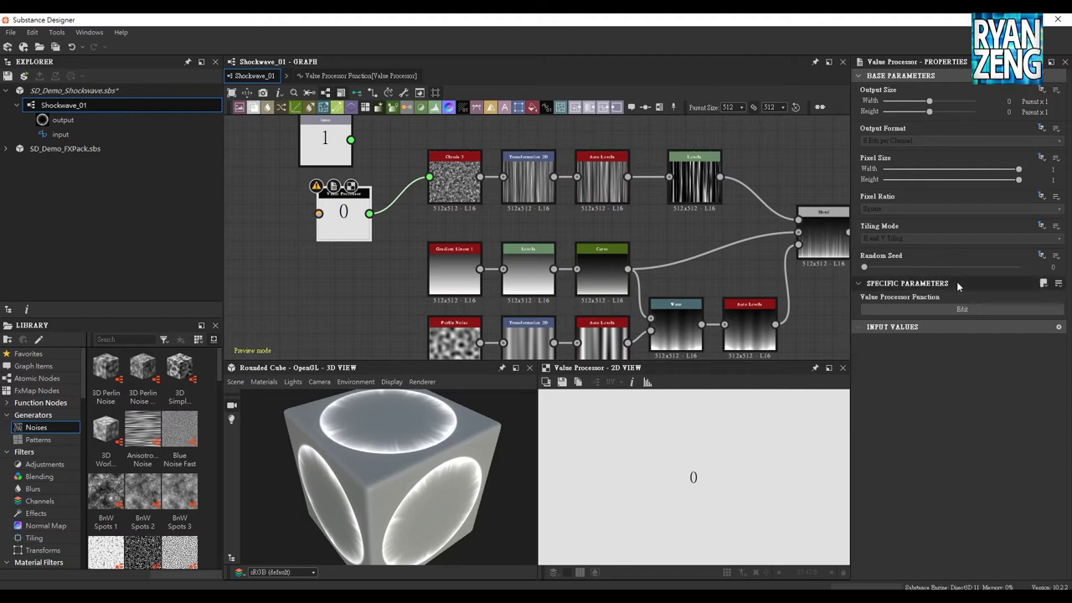
left_click(956, 309)
Drag from the disorder output to add a Multiplication node via the 'm' search
left_click_drag(458, 218, 526, 207)
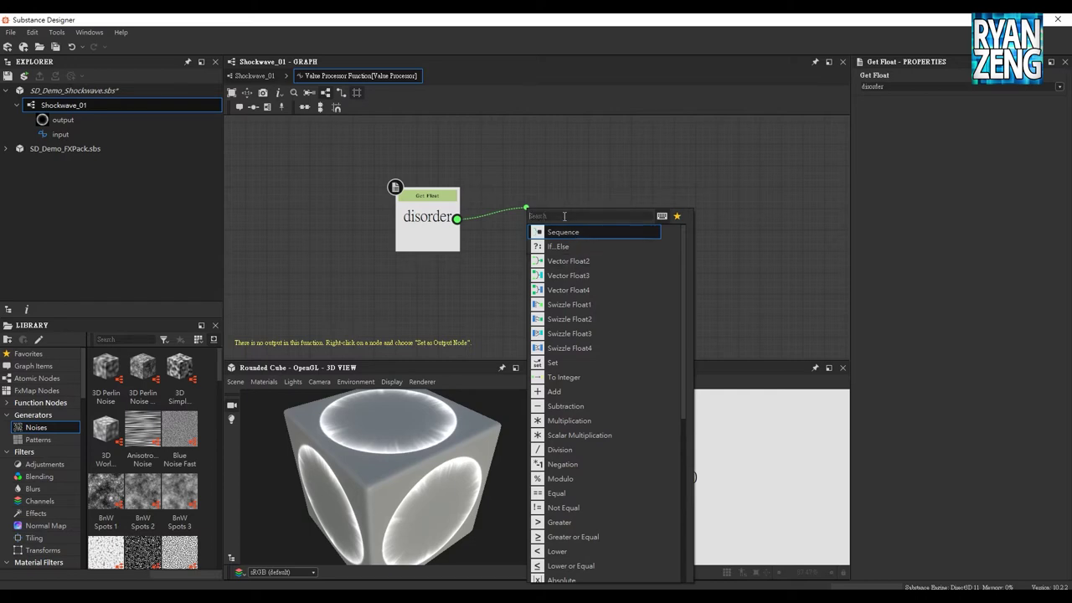
type("m")
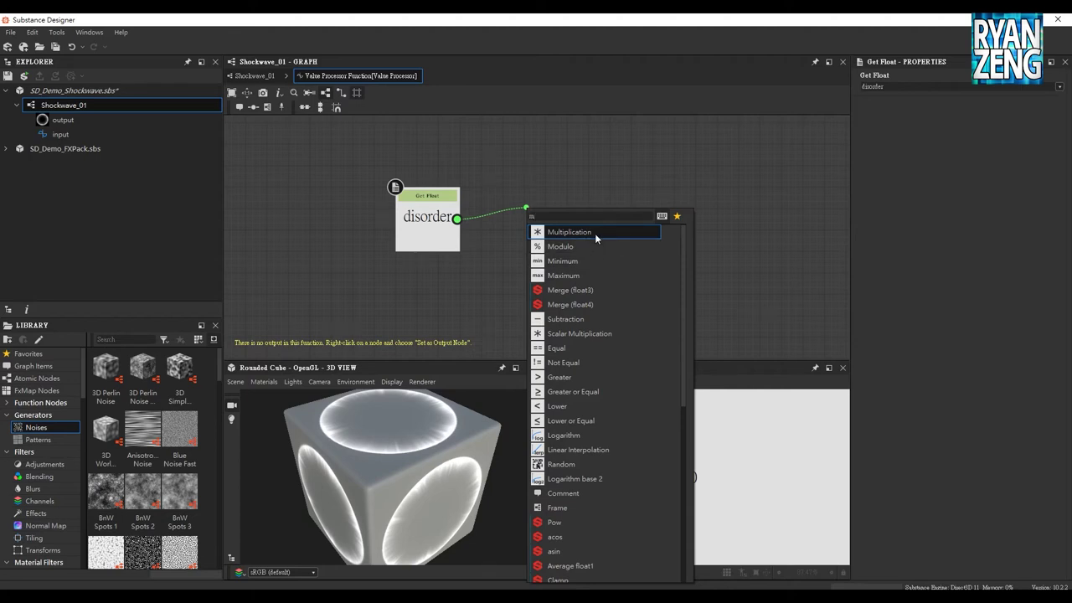
mouse_move(570, 232)
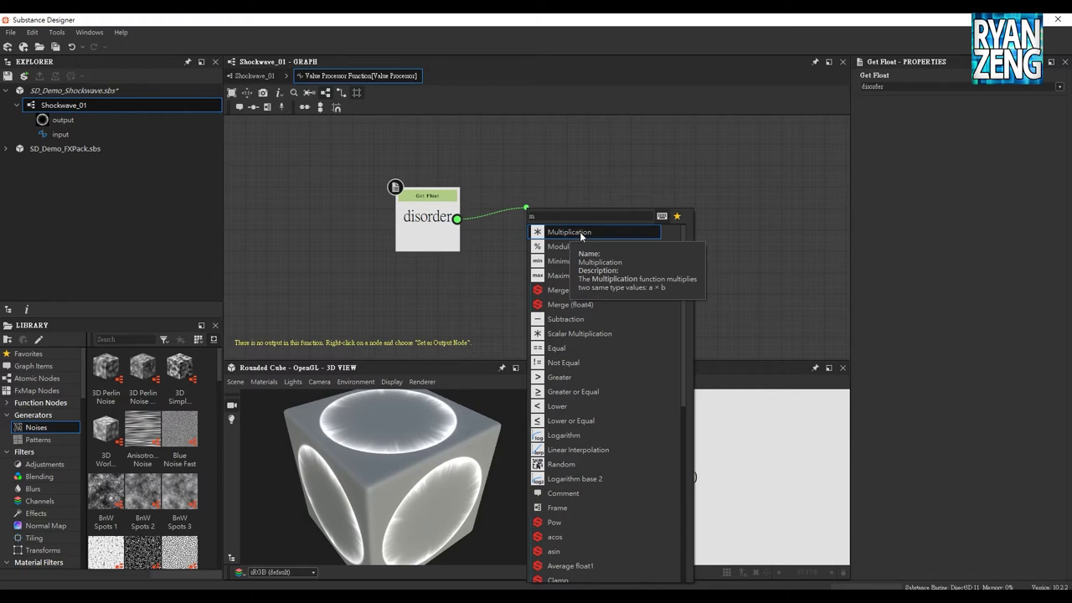
left_click(582, 231)
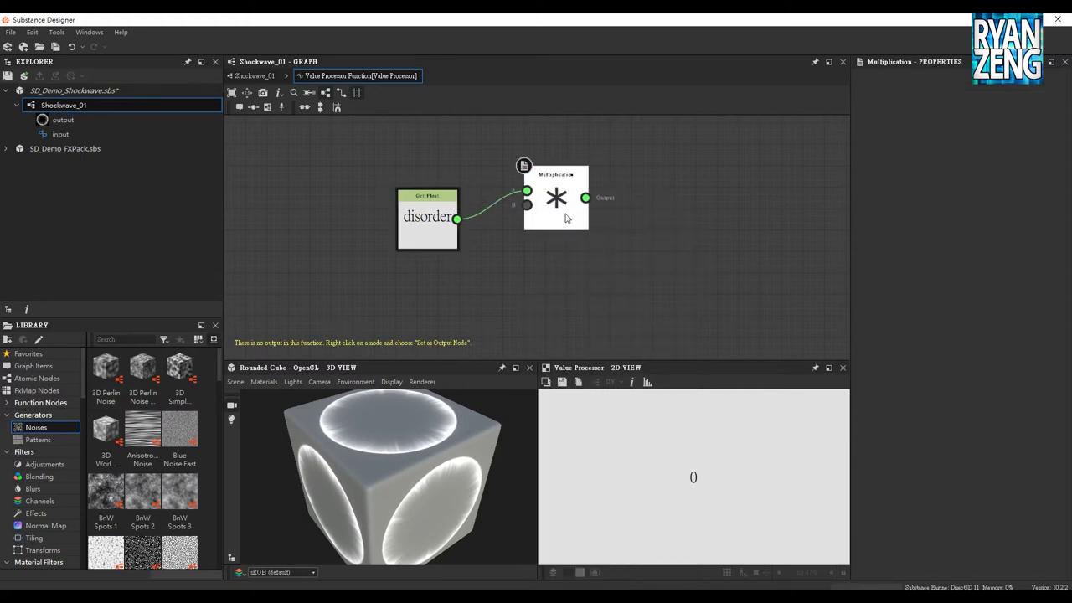
left_click_drag(563, 219, 562, 261)
middle_click_drag(461, 302, 503, 260)
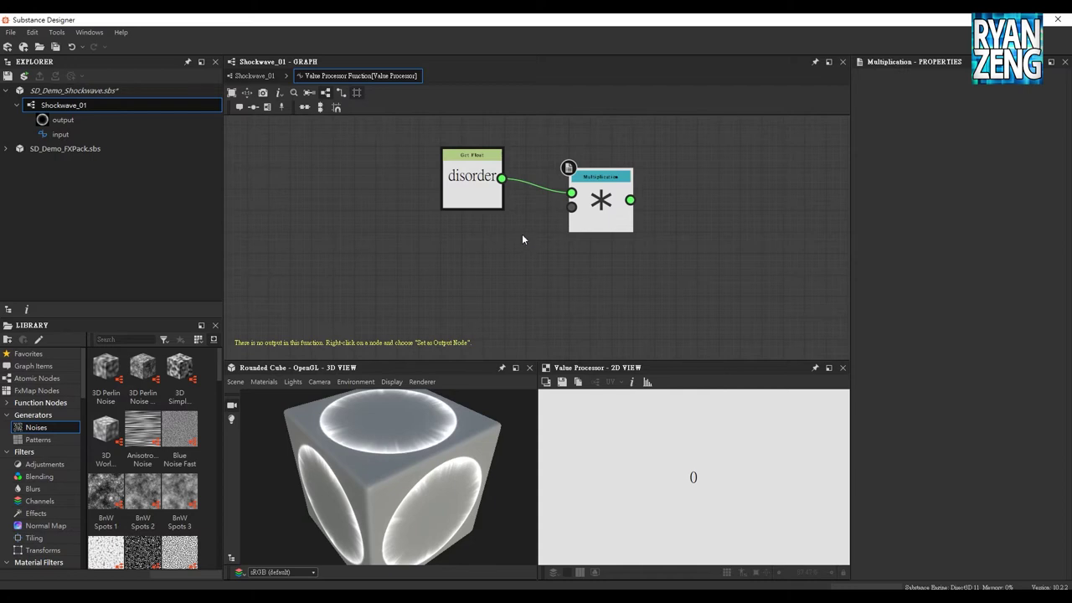
key("space")
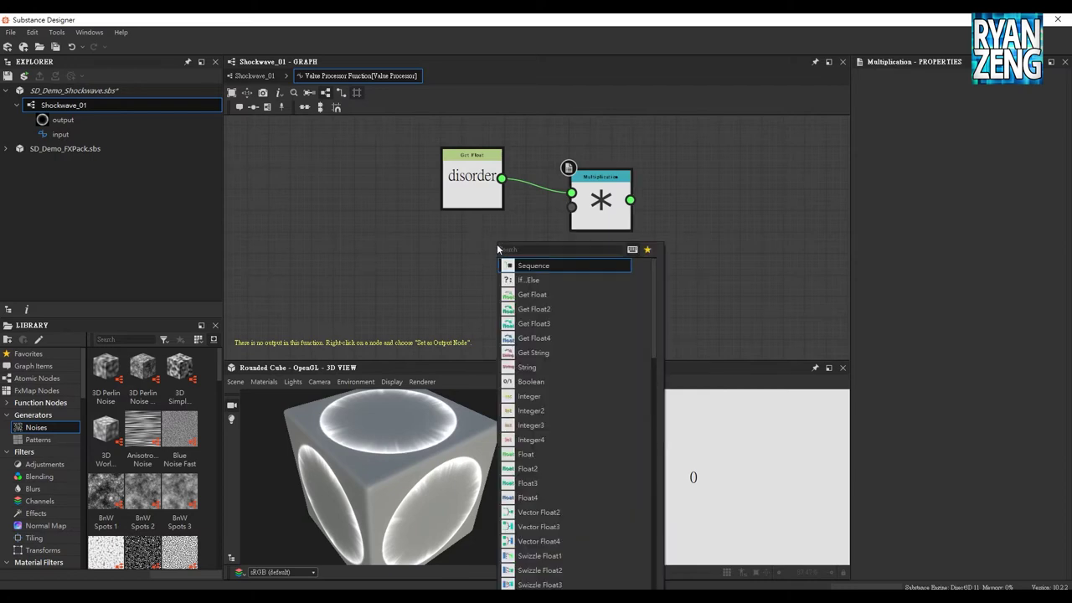
Add a Float constant of 2 wired into the Multiplication node's second input
type("fl")
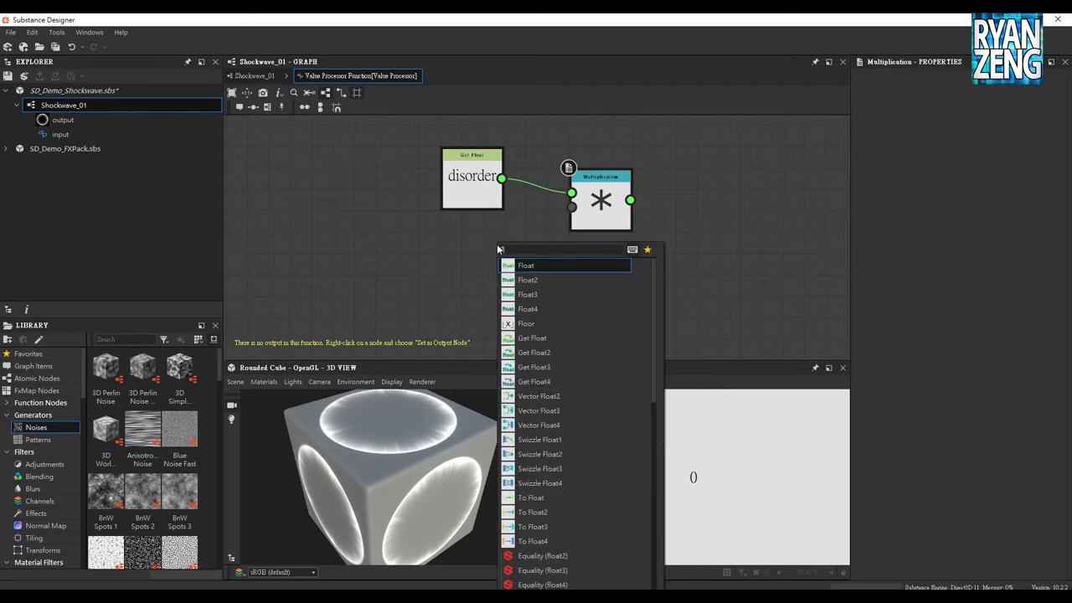
left_click(531, 267)
mouse_move(505, 246)
left_mouse_down()
mouse_move(505, 266)
mouse_move(572, 206)
left_mouse_up()
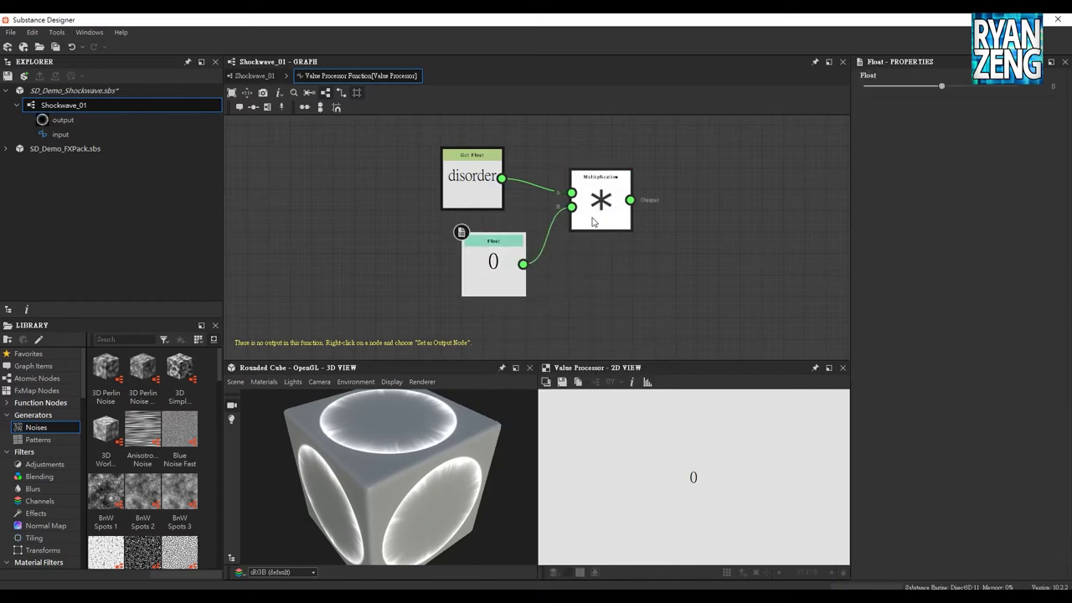
double_click(1051, 88)
type("2")
key("Return")
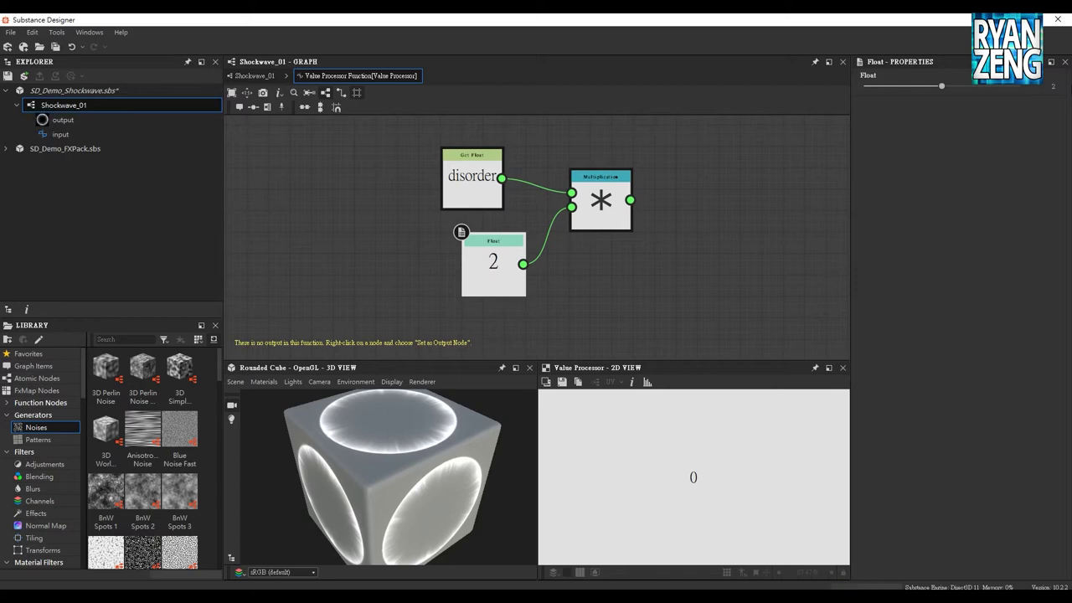
left_click(600, 206)
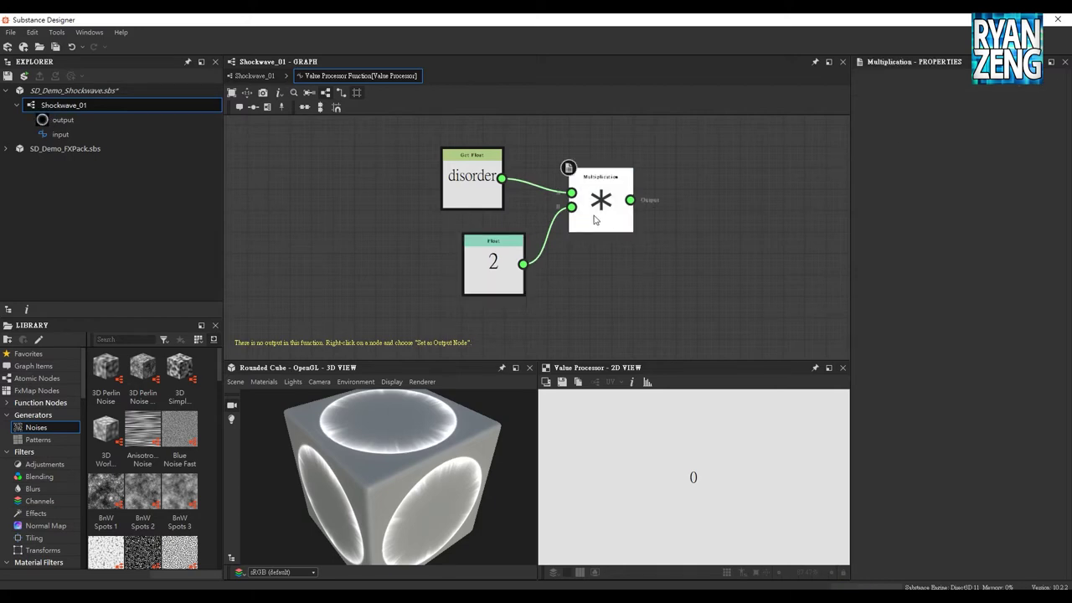
left_click_drag(459, 193, 482, 195)
left_click(494, 268)
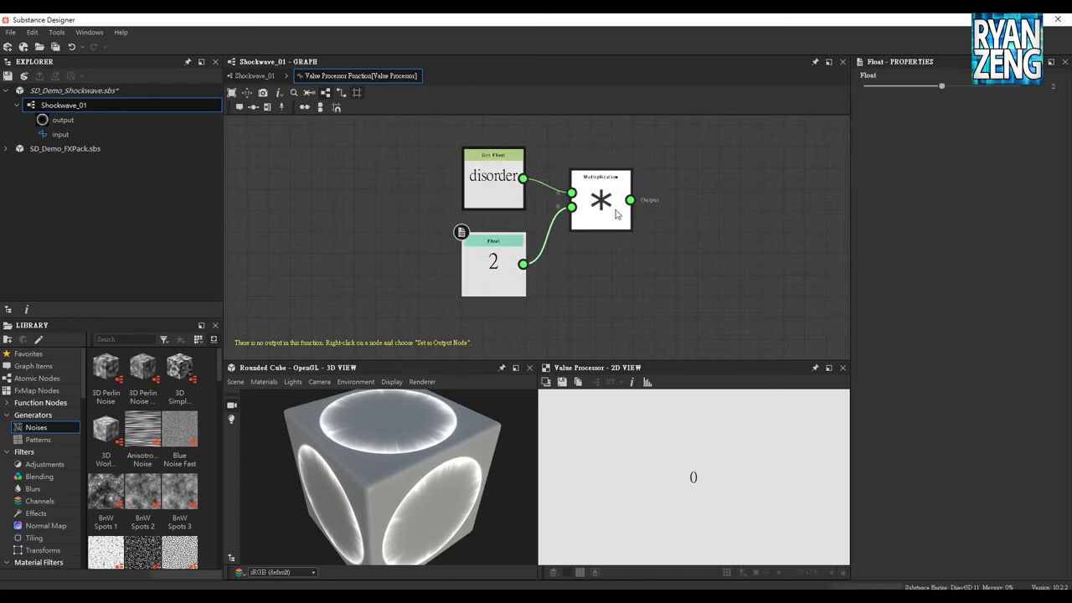
Set the Multiplication node as the function's output node, giving 0.28
left_click(619, 216)
middle_click_drag(691, 222, 638, 225)
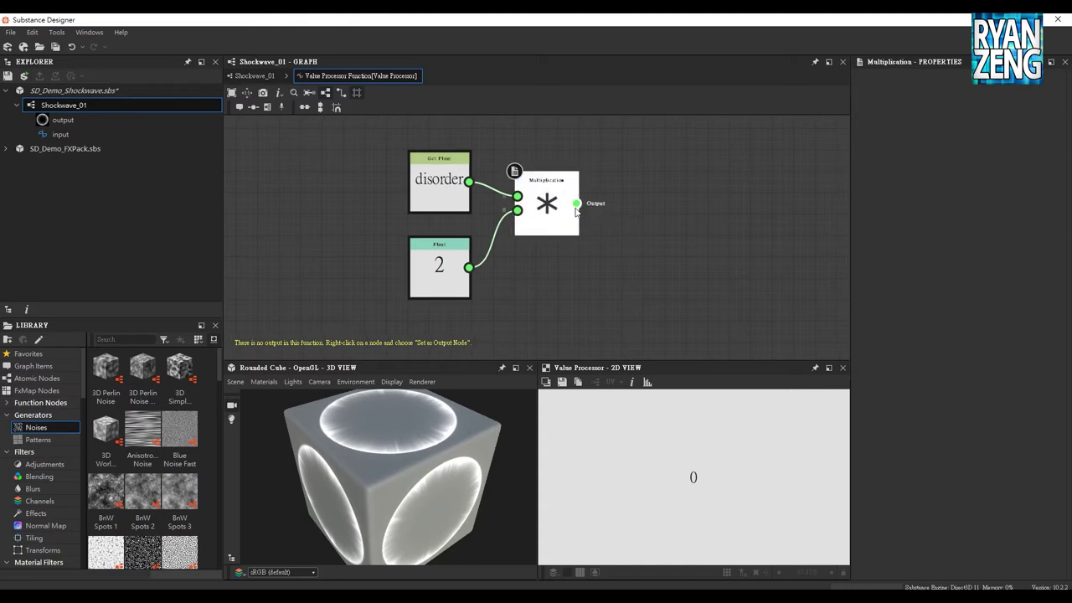
left_click(578, 204)
right_click(551, 207)
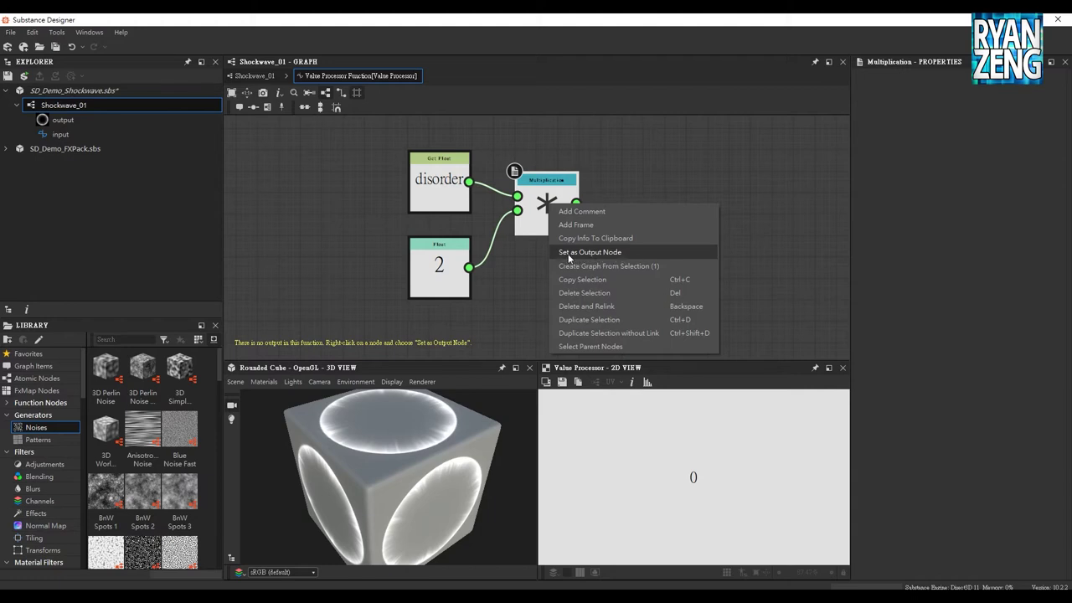
left_click(621, 253)
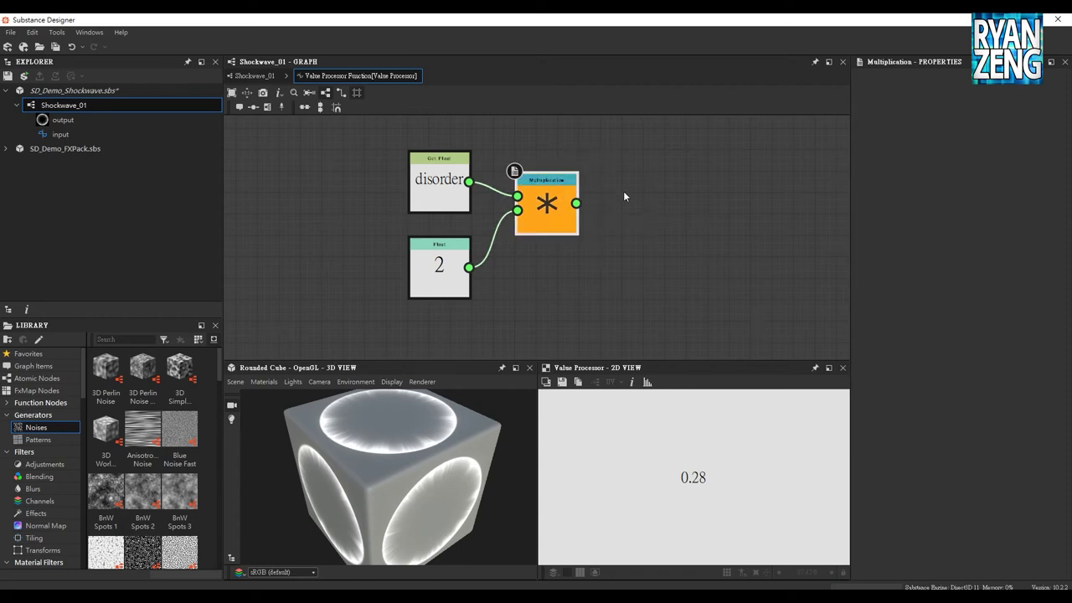
Back in Shockwave_01, select Clouds 3 and reset its Disorder to a plain value
left_click(255, 76)
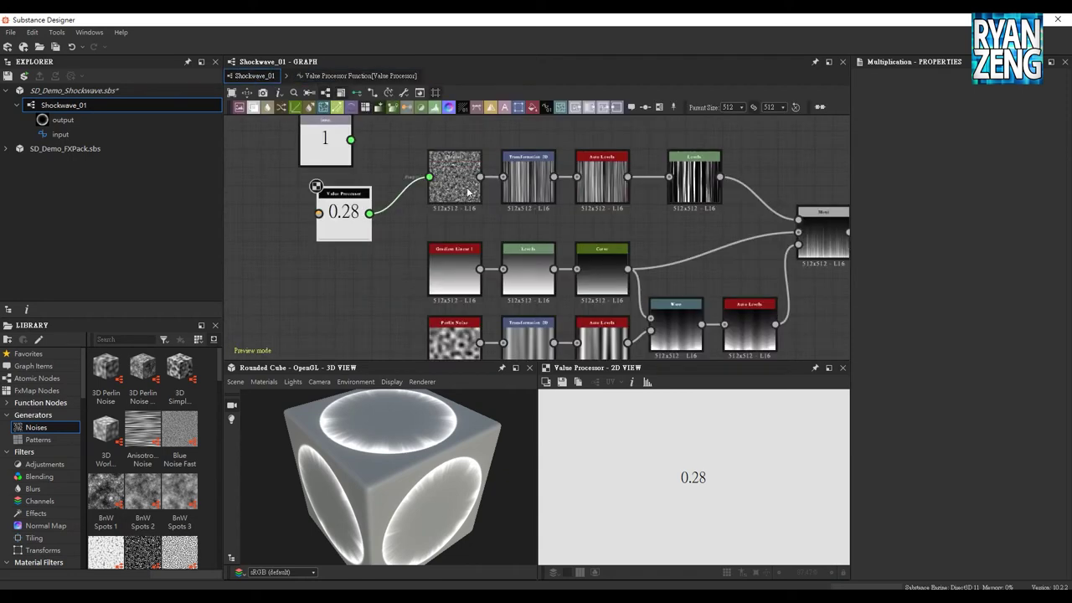
left_click(360, 220)
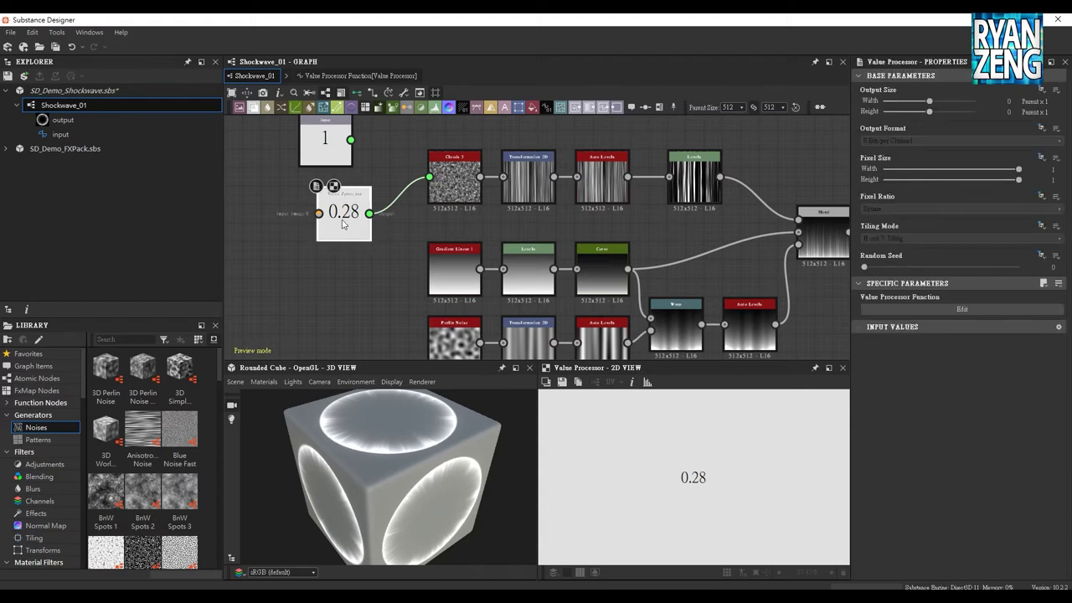
left_click(462, 190)
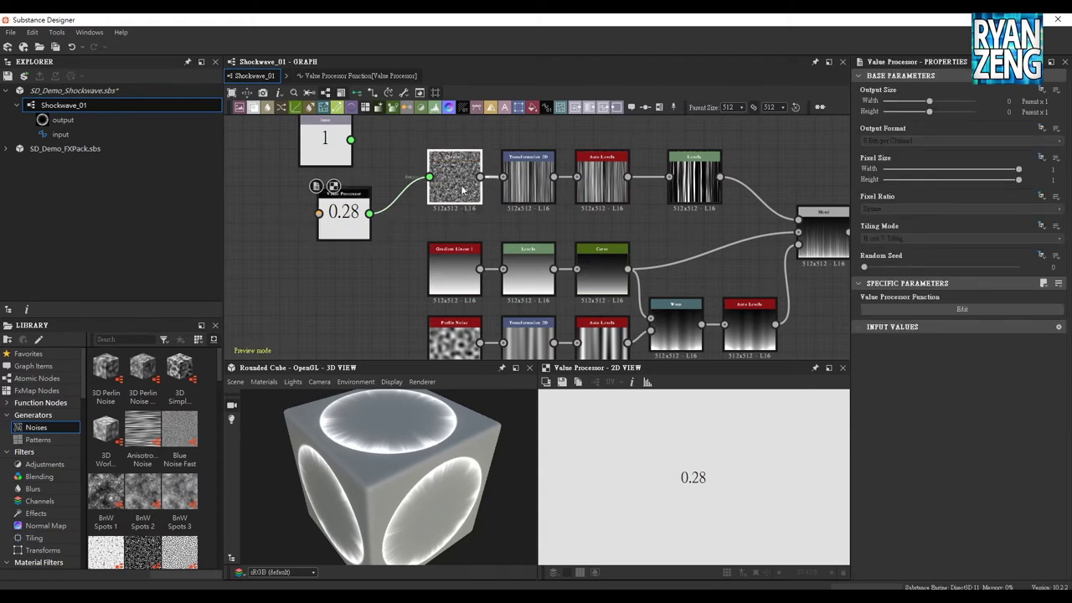
scroll(929, 394, "down", 3)
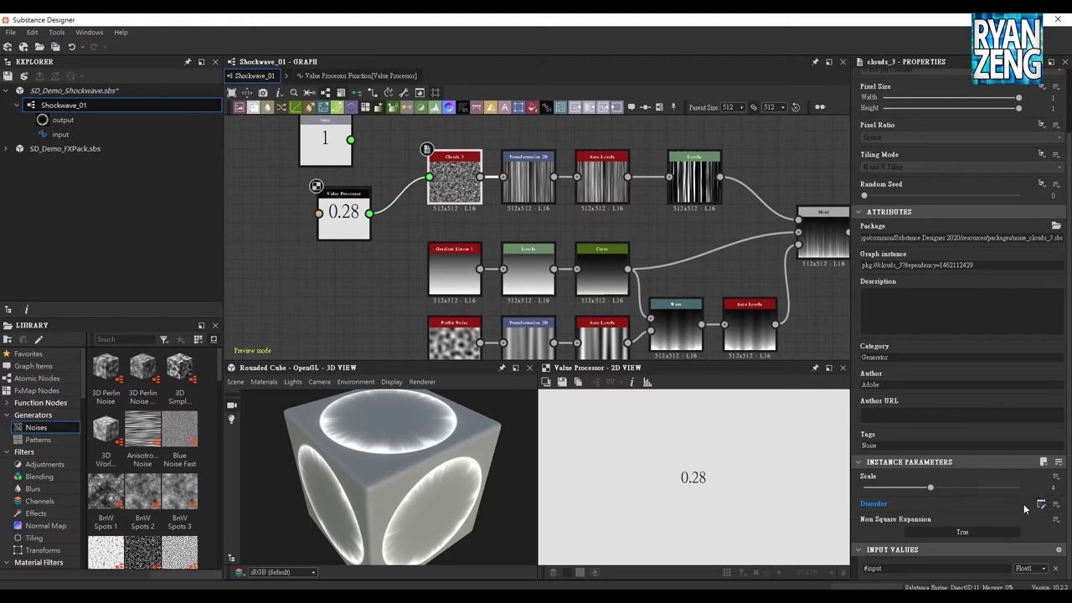
left_click(1058, 508)
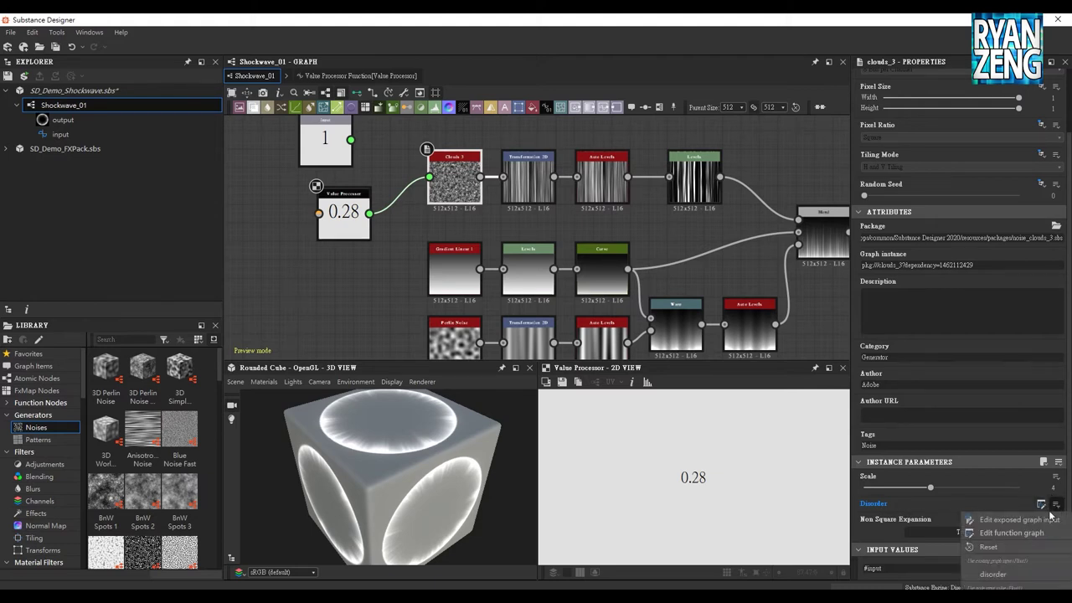
left_click(1013, 553)
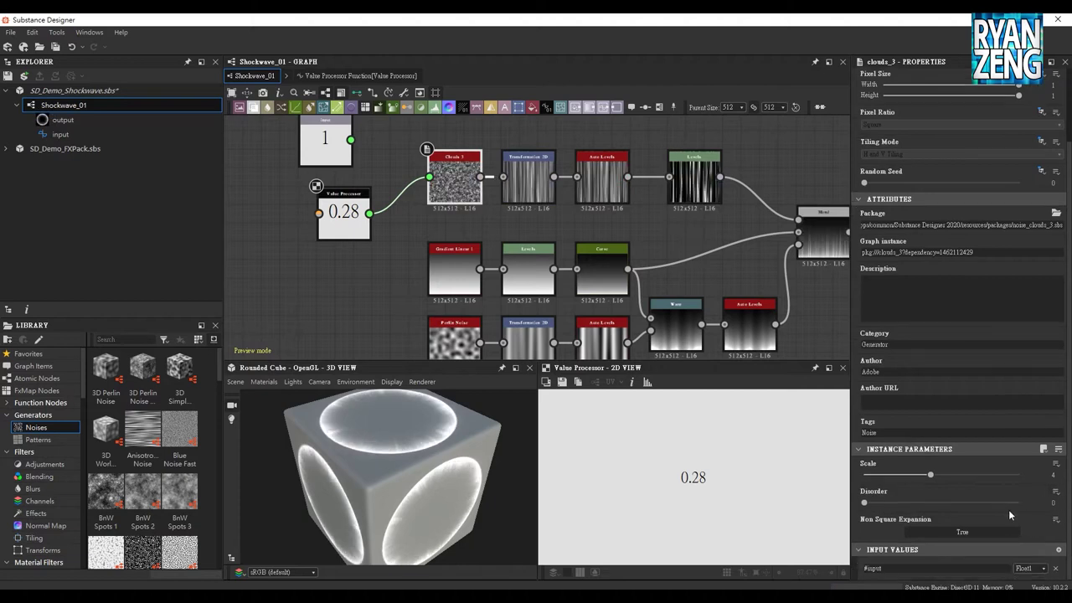
Link Clouds 3's Disorder to the graph's disorder input
left_click(1056, 492)
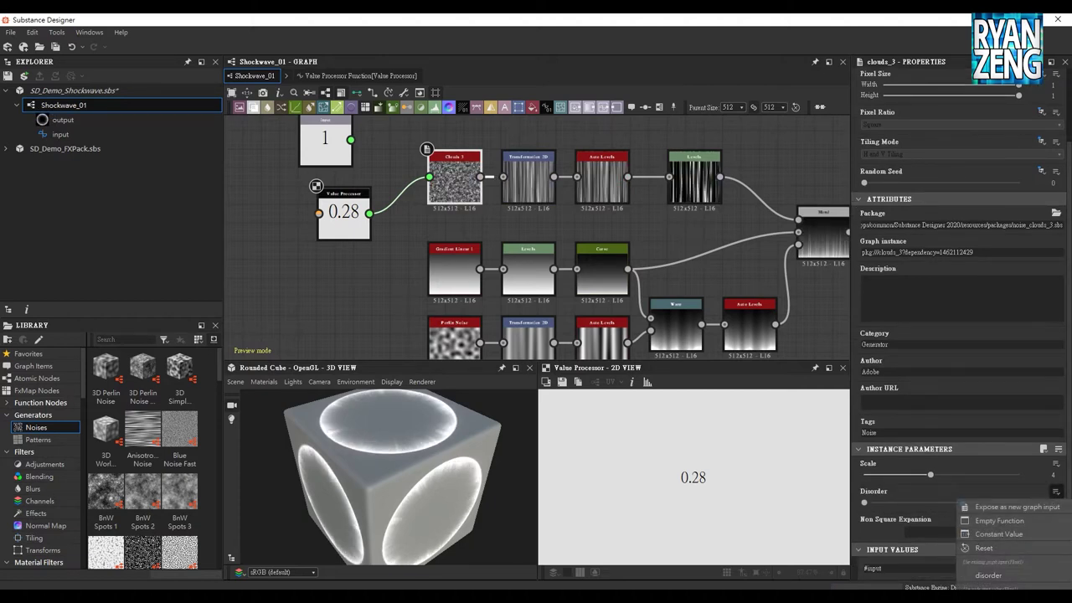
left_click(1017, 506)
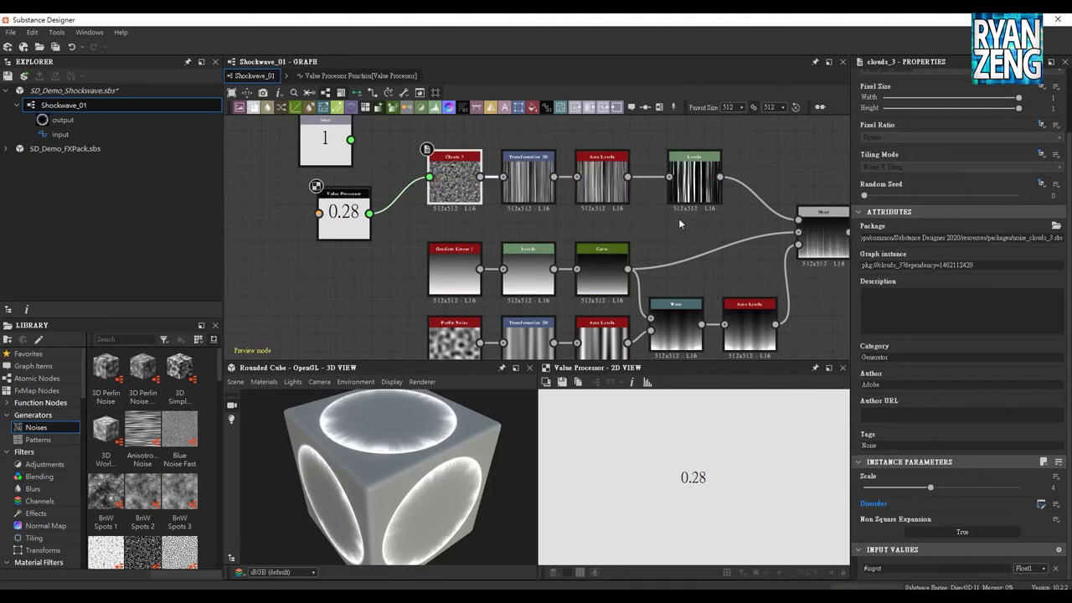
middle_click_drag(633, 217, 620, 196)
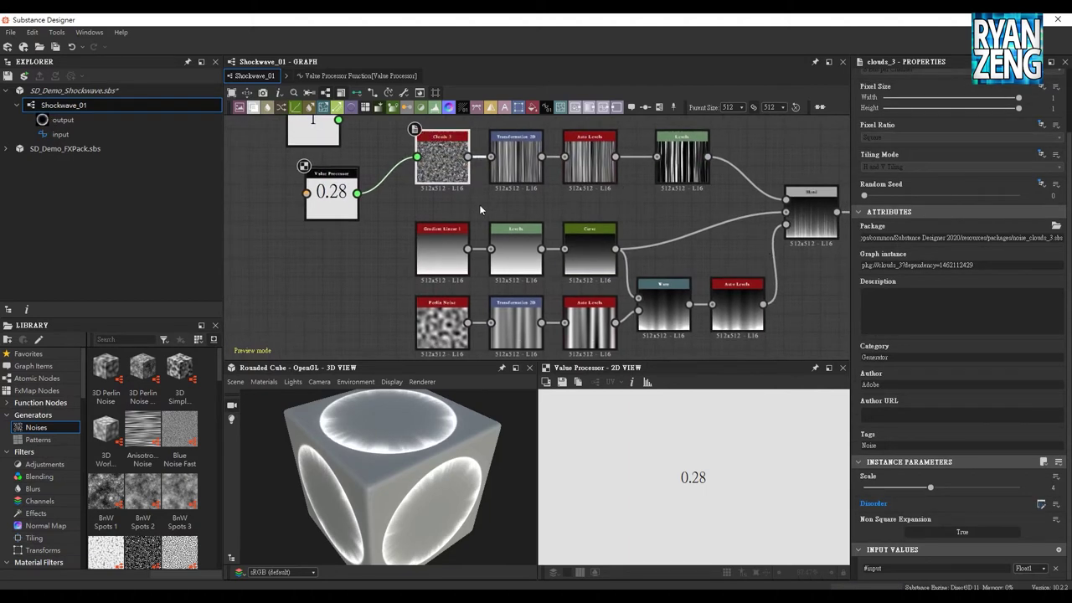
middle_click_drag(480, 209, 468, 196)
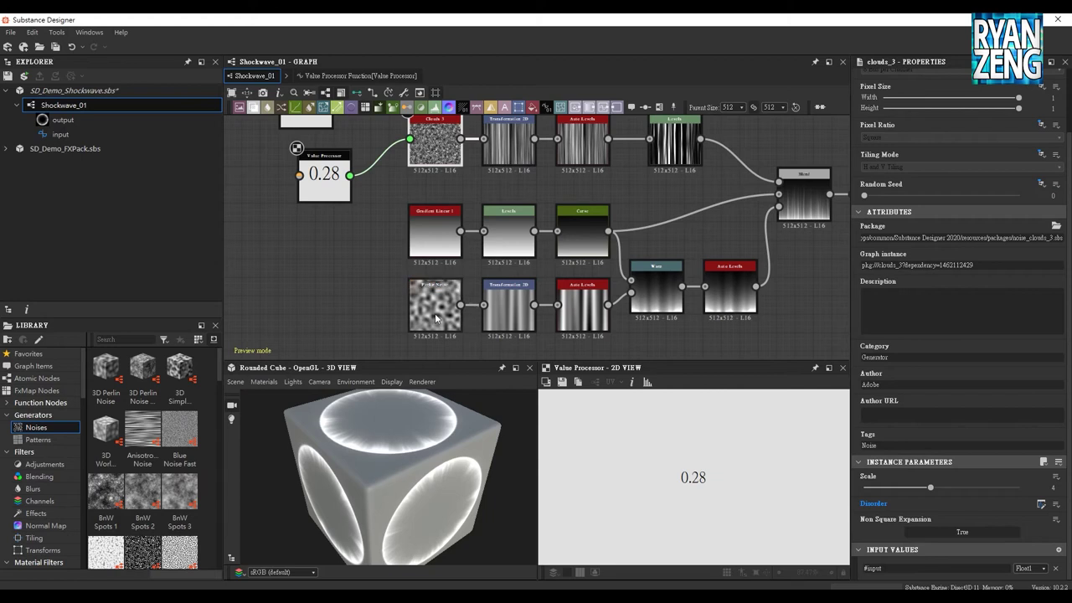
left_click(349, 241)
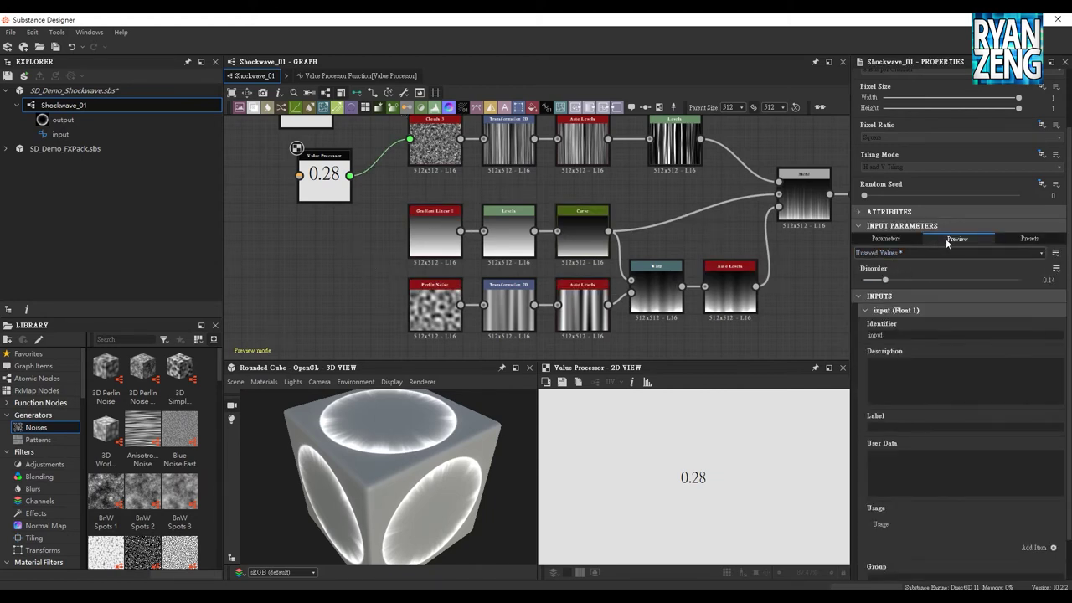
Nudge the Disorder input up and preview the Shape Mapper node's result
left_click_drag(890, 282, 898, 280)
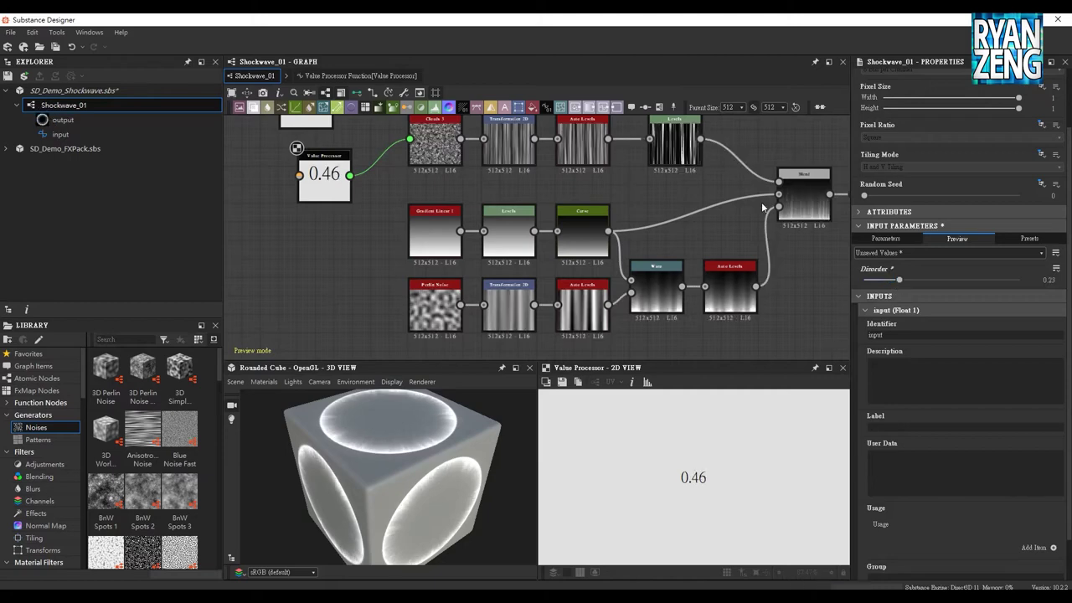
middle_click_drag(800, 253, 641, 253)
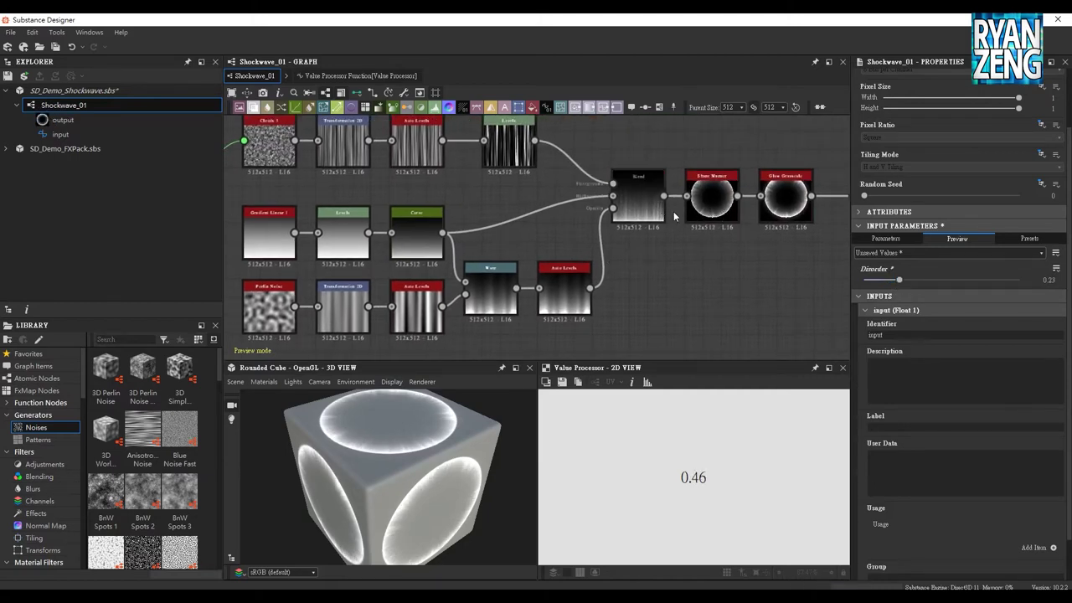
left_click(710, 216)
middle_click_drag(573, 224, 721, 231)
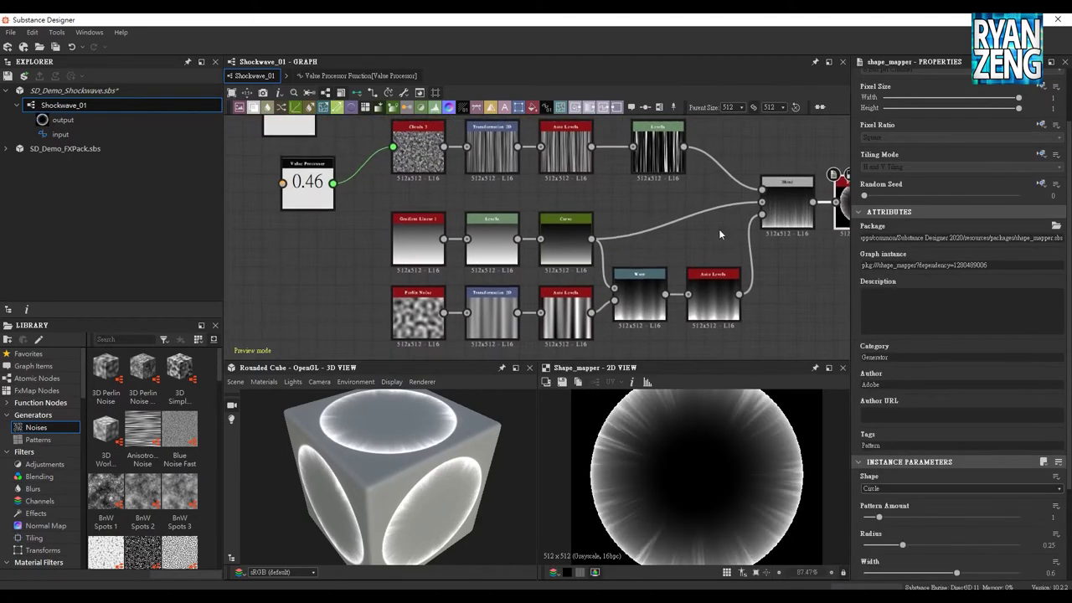
left_click(722, 231)
Test Disorder at 0.32, 0.46 and 0.15, settling on 0.32 for a 0.64 output
left_click_drag(899, 280, 914, 280)
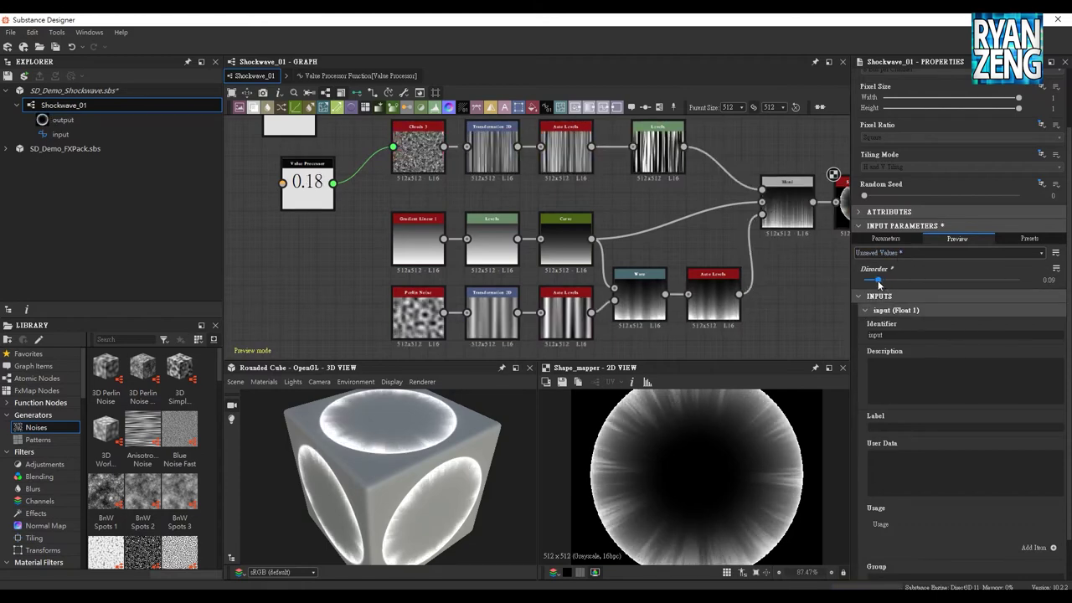
mouse_move(915, 285)
left_mouse_down()
mouse_move(935, 292)
mouse_move(911, 289)
left_mouse_up()
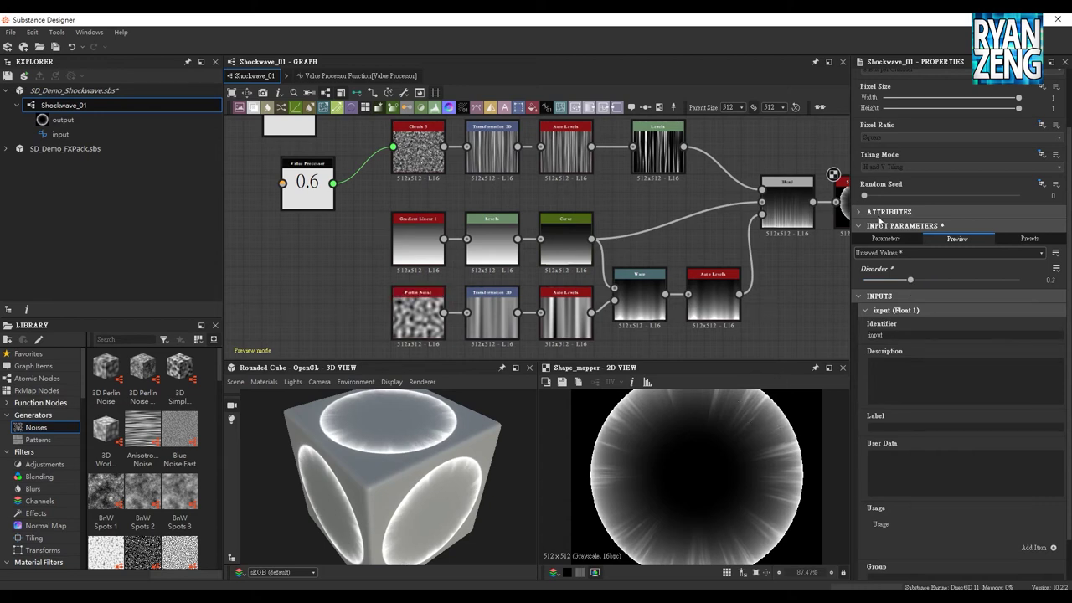
mouse_move(913, 283)
left_mouse_down()
mouse_move(888, 289)
mouse_move(913, 281)
left_mouse_up()
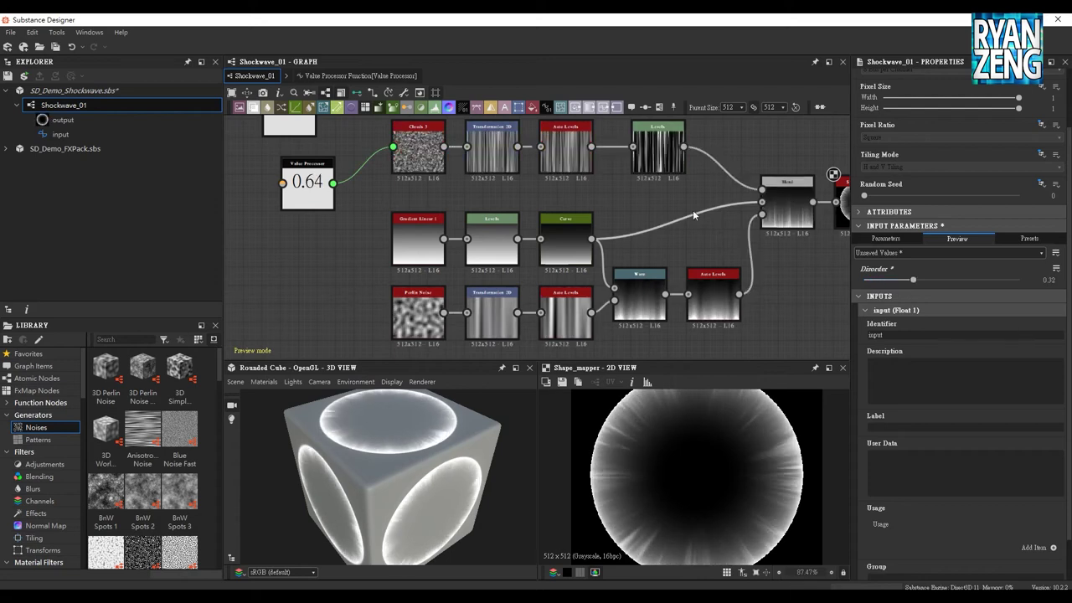
middle_click_drag(698, 207, 624, 205)
scroll(628, 206, "down", 2)
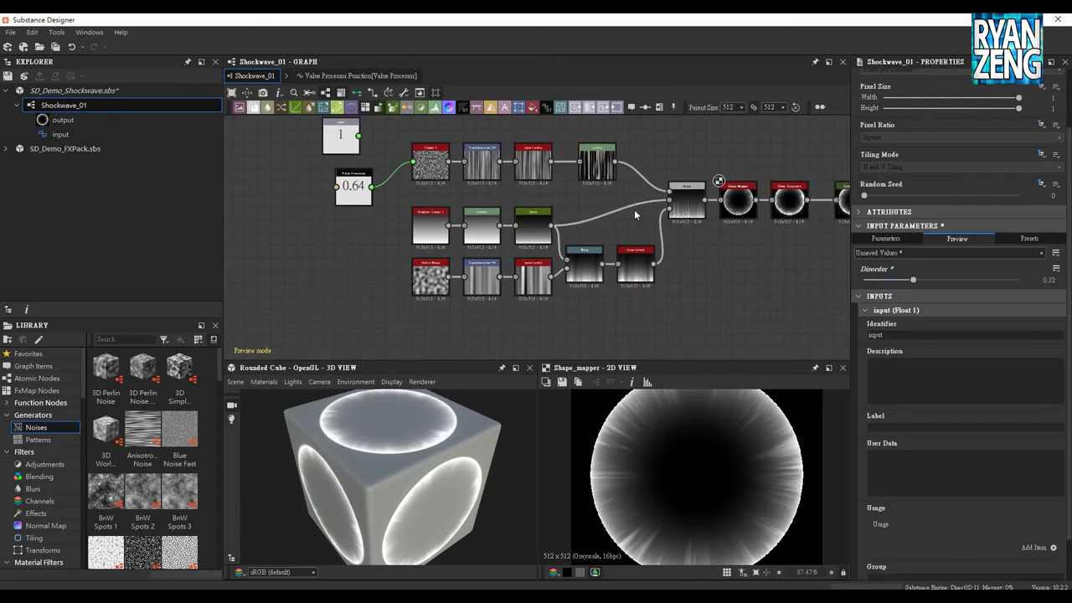
middle_click_drag(636, 263, 599, 275)
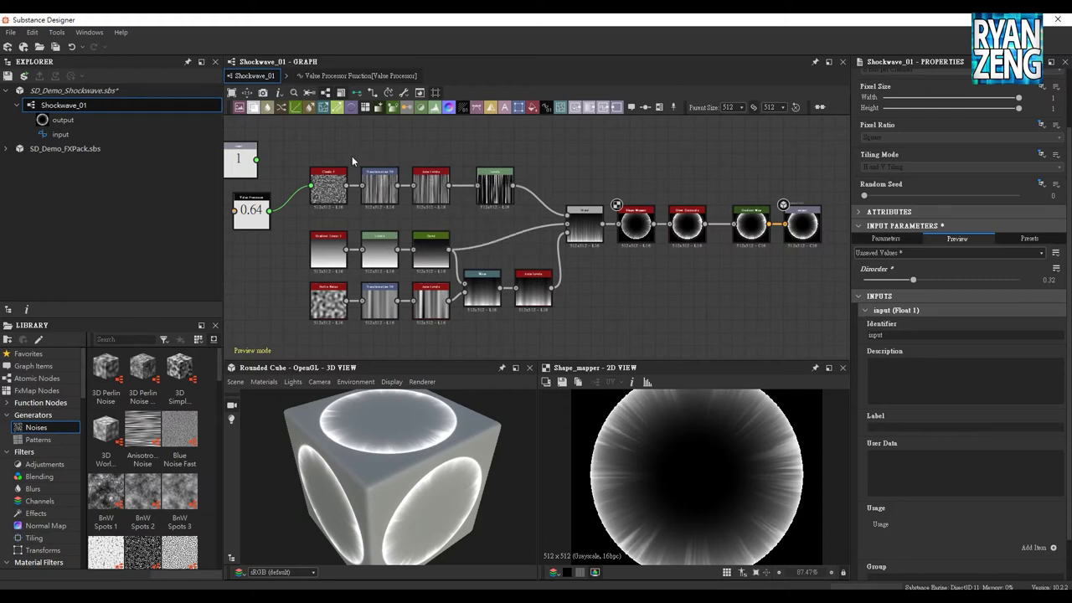
right_click(76, 90)
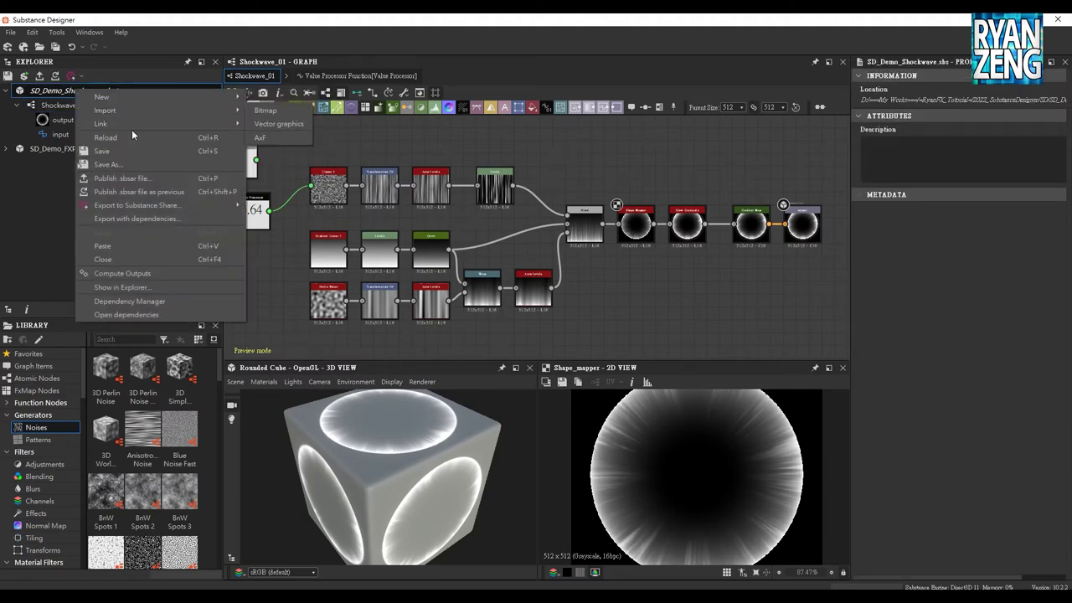
left_click(445, 140)
middle_click_drag(356, 147, 376, 148)
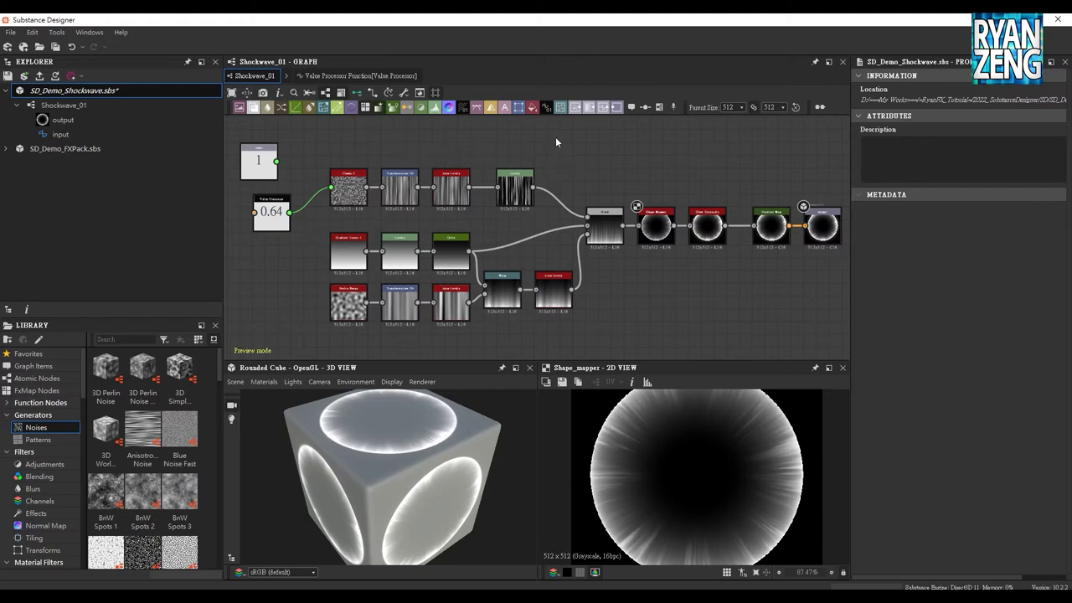
middle_click_drag(655, 180, 666, 184)
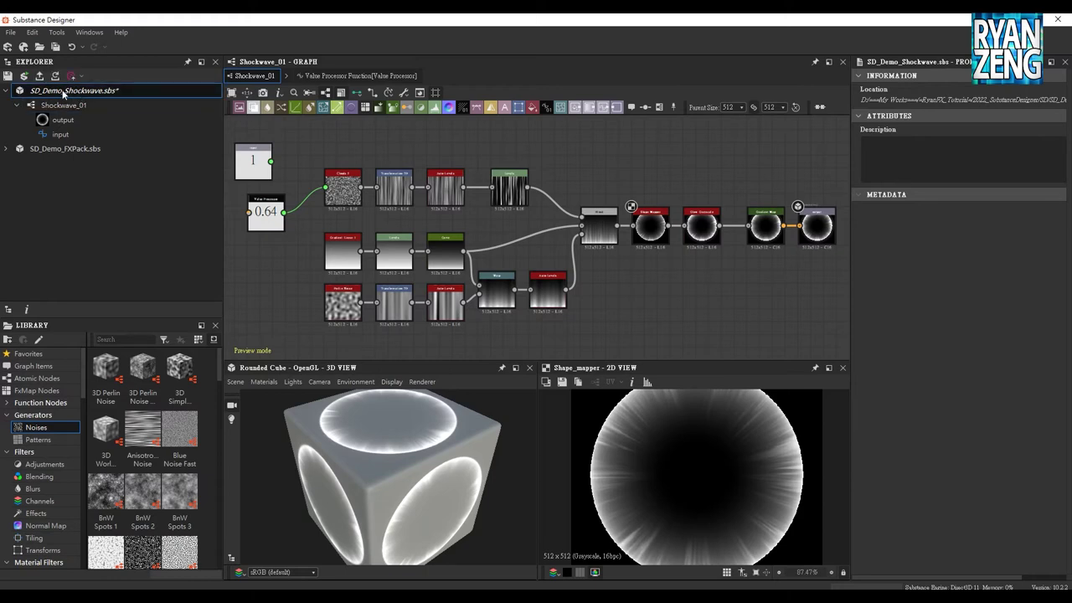
right_click(71, 92)
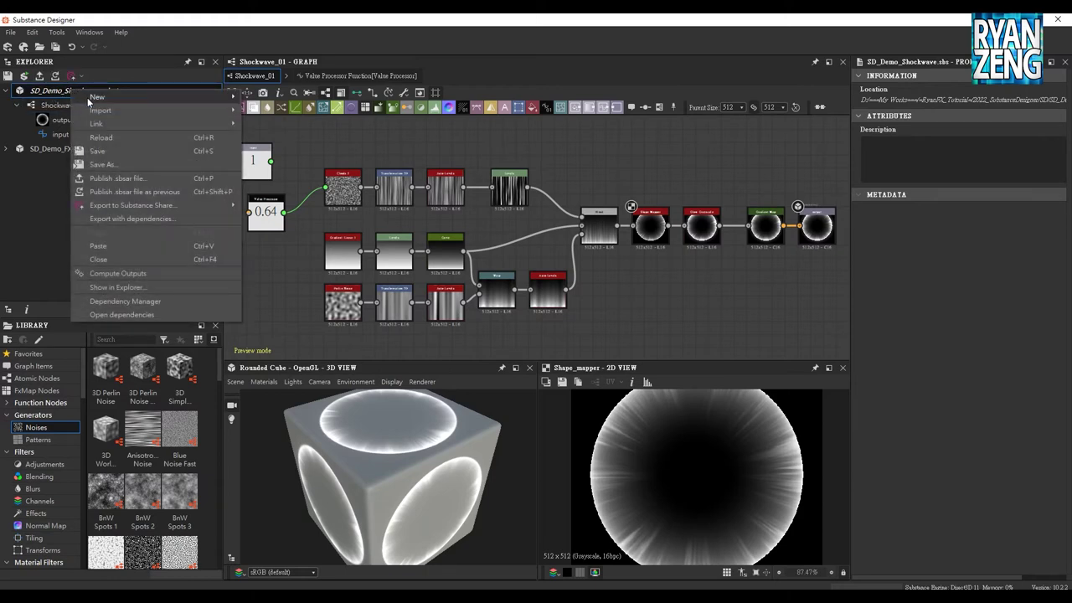
Publish the package as SD_Demo_Shockwave.sbsar, accepting the default publish options
left_click(130, 182)
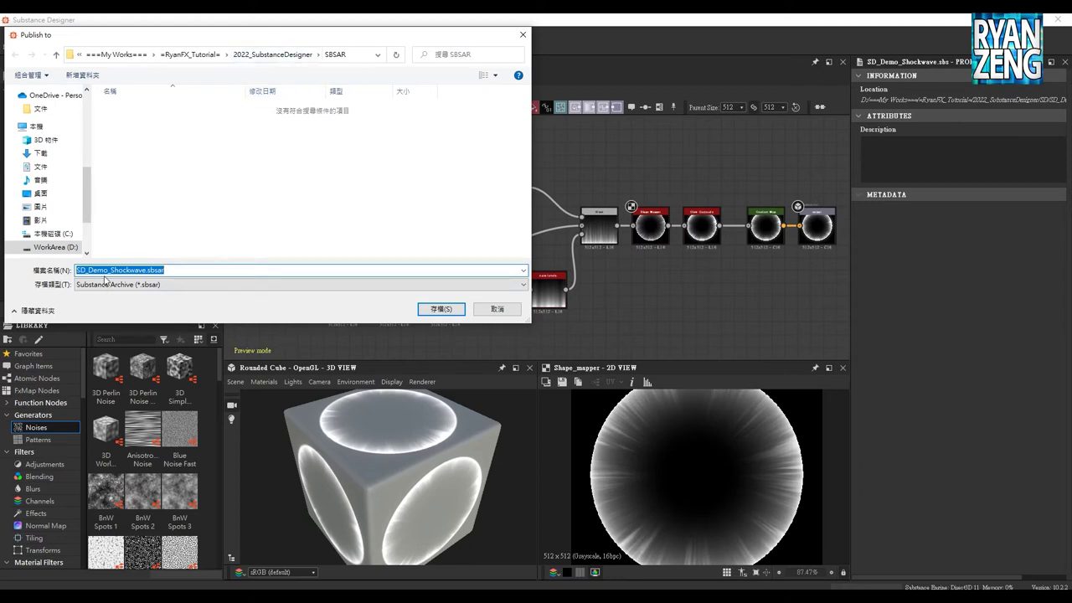
left_click_drag(165, 269, 143, 270)
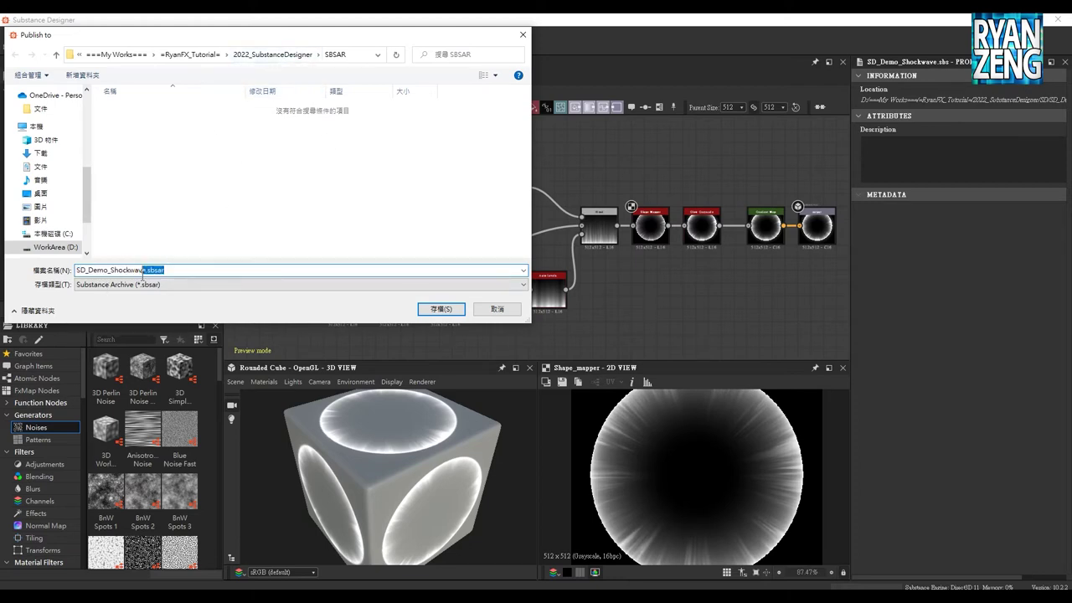
double_click(142, 270)
left_click(443, 309)
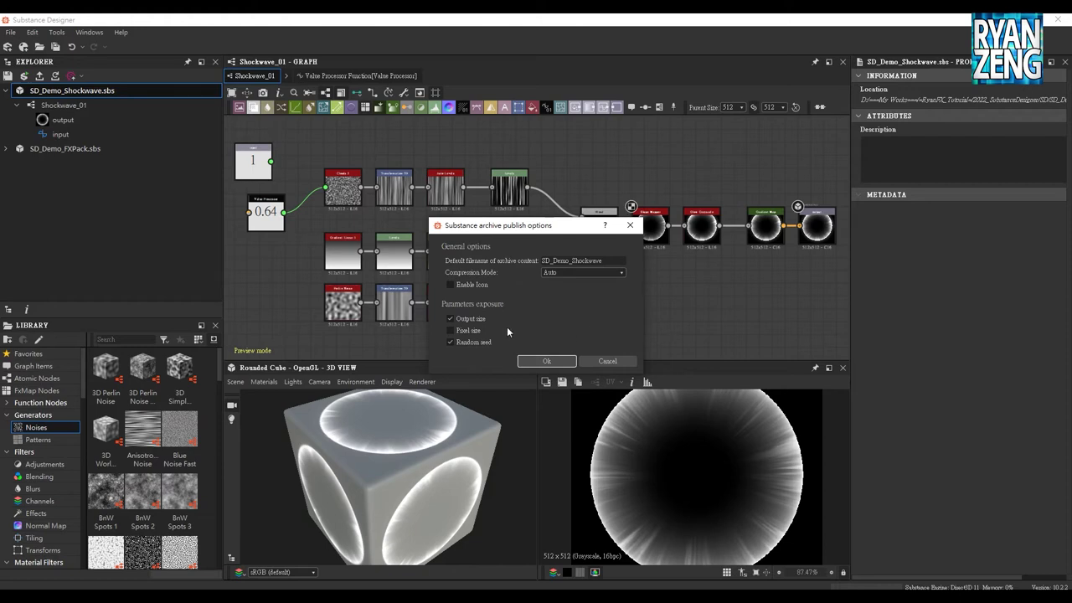
left_click(546, 361)
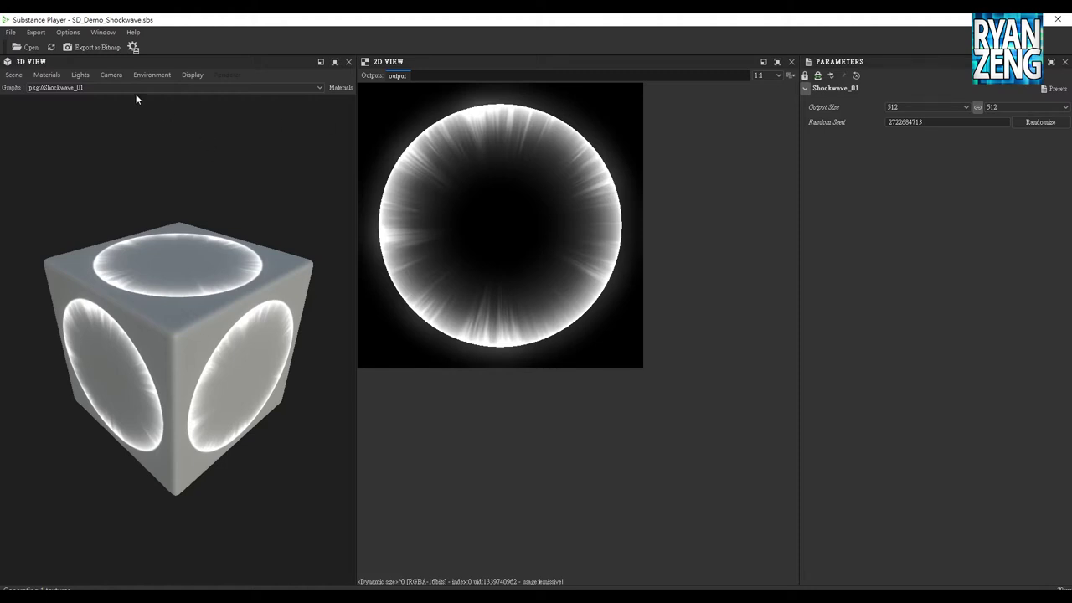
Load SD_Demo_Shockwave.sbsar from the SBSAR folder via Substance Player's start dialog
left_click(1048, 24)
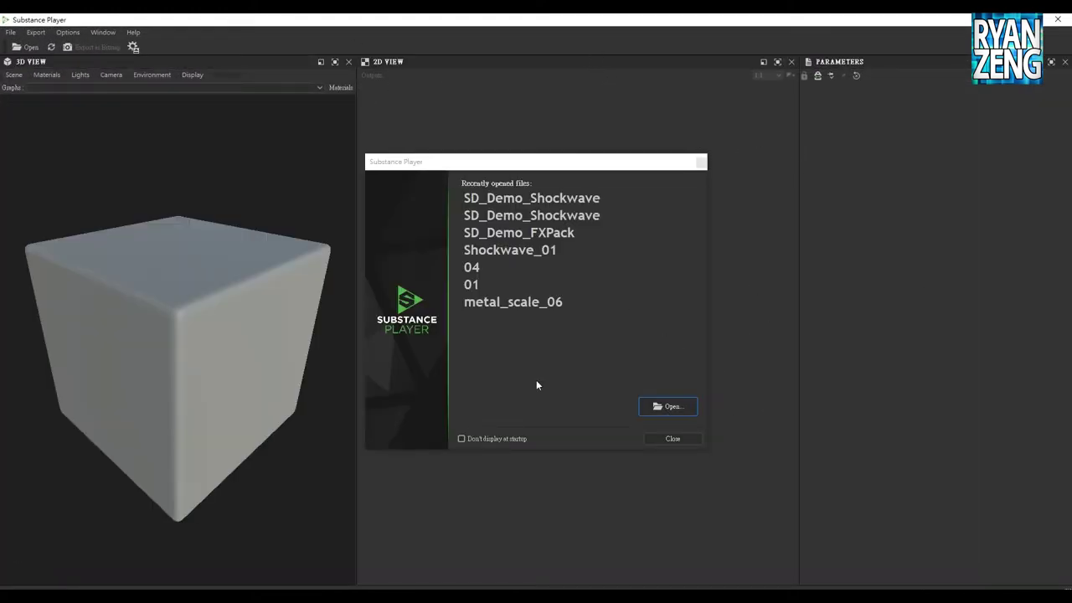
left_click(673, 408)
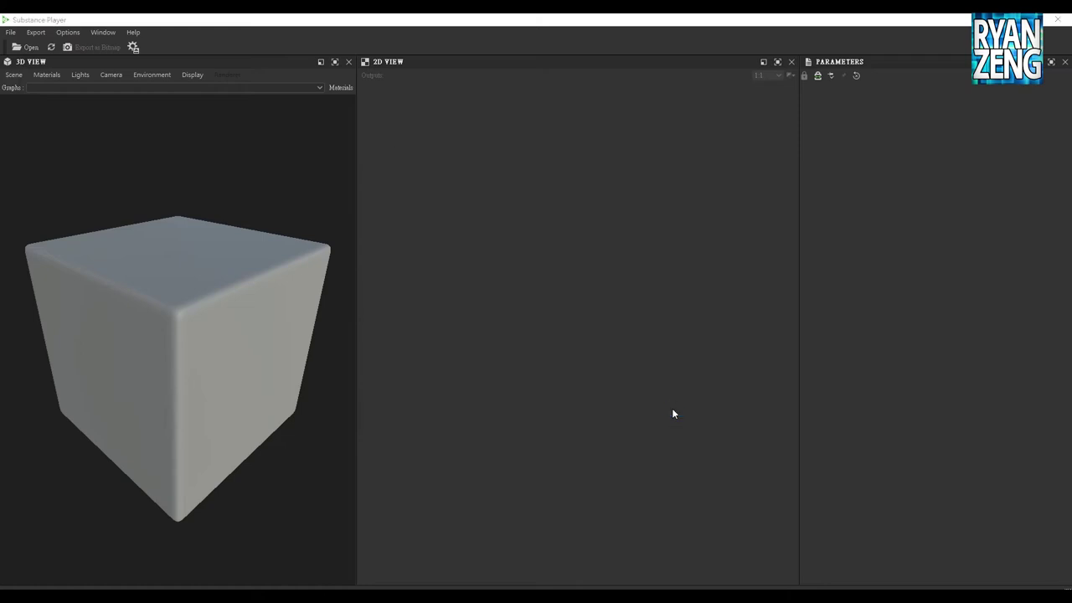
left_click_drag(279, 44, 348, 82)
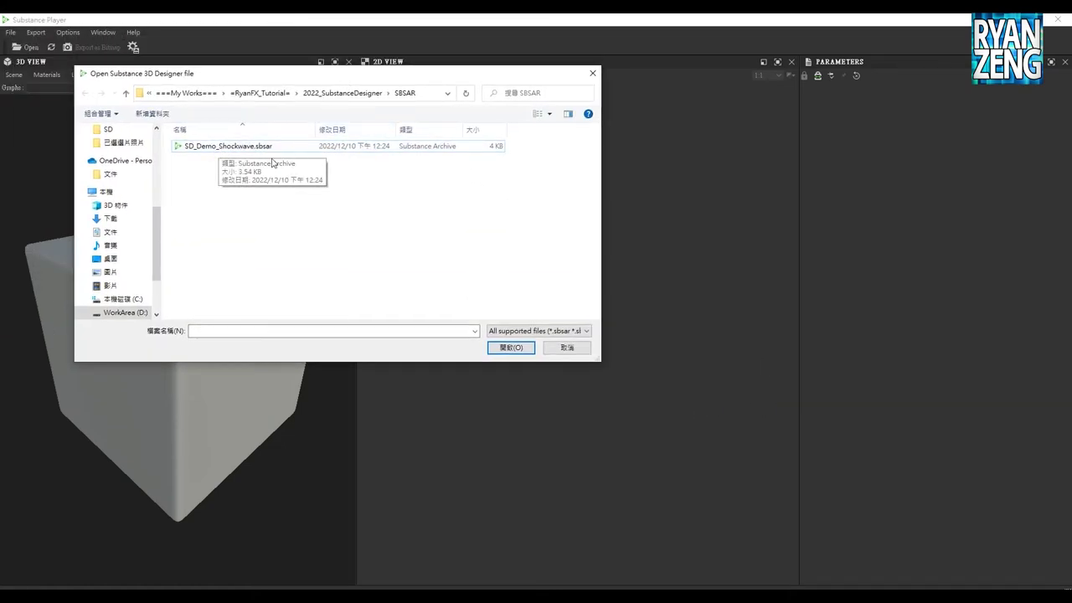
left_click(224, 152)
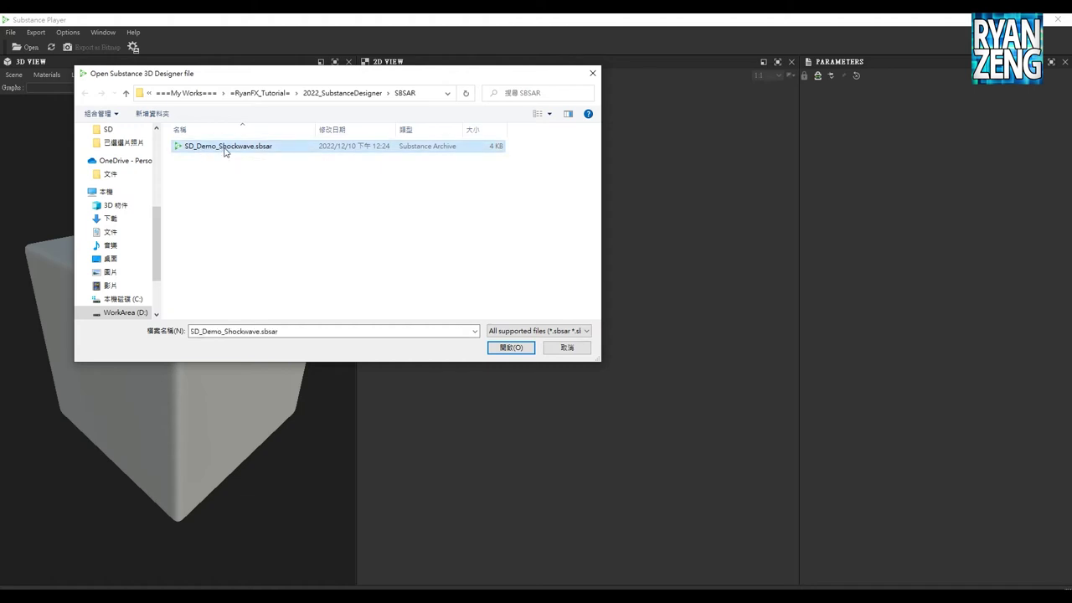
double_click(204, 150)
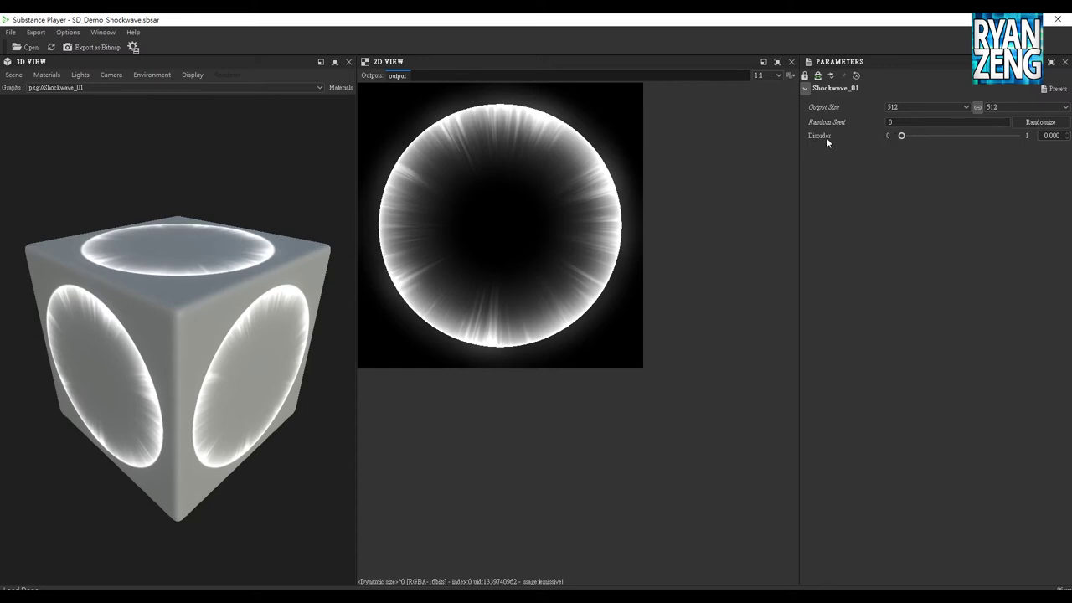
Drag the Disorder slider to compare shockwave variations, then return to Substance Designer
mouse_move(912, 137)
left_mouse_down()
mouse_move(1011, 153)
mouse_move(963, 138)
left_mouse_up()
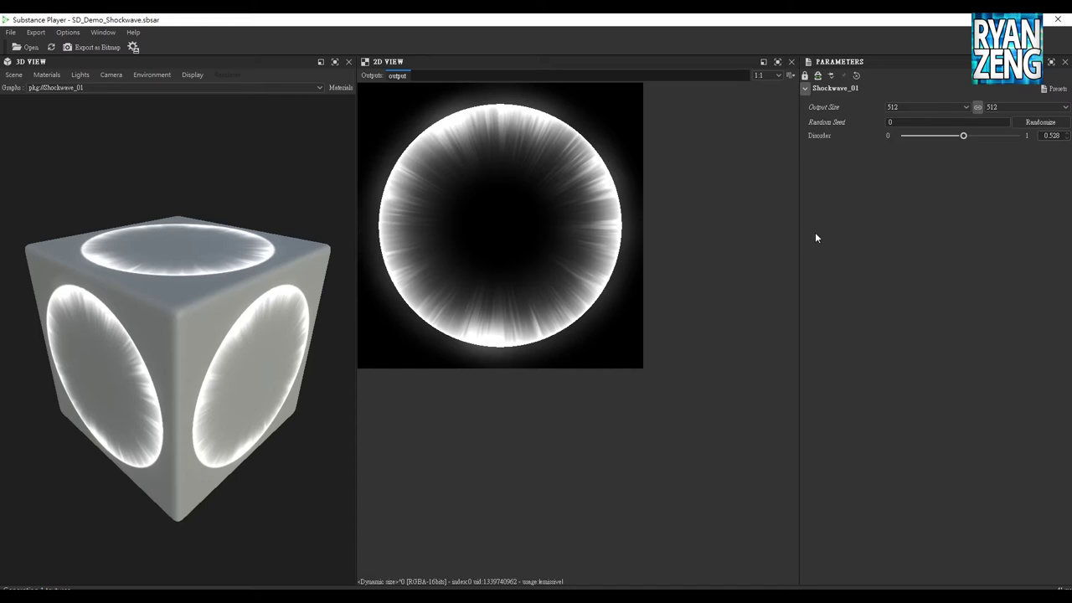
mouse_move(963, 139)
left_mouse_down()
mouse_move(943, 137)
mouse_move(1009, 148)
mouse_move(939, 157)
left_mouse_up()
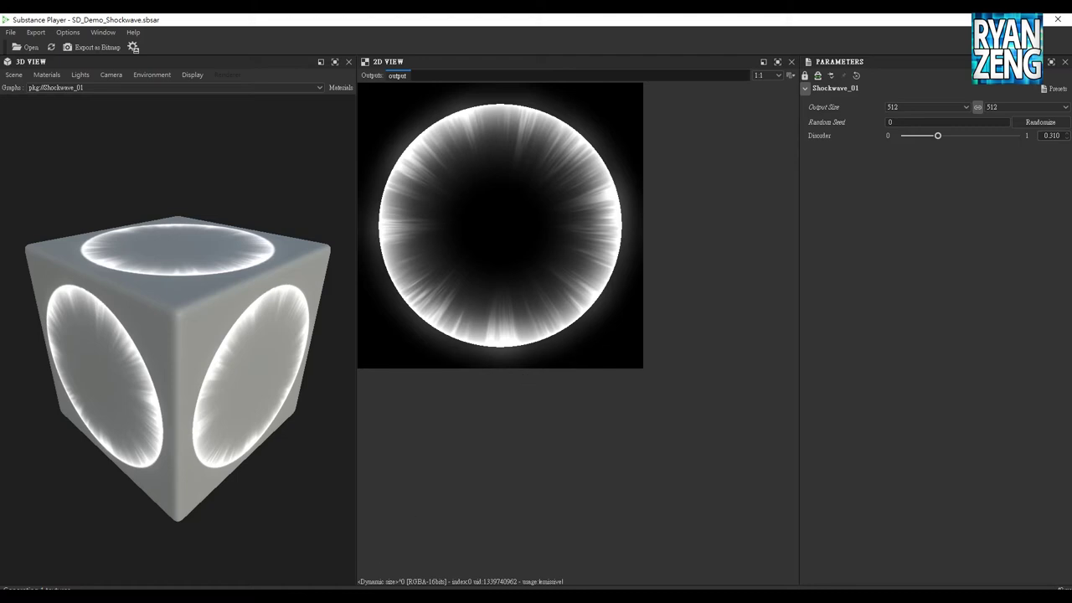
left_click(306, 565)
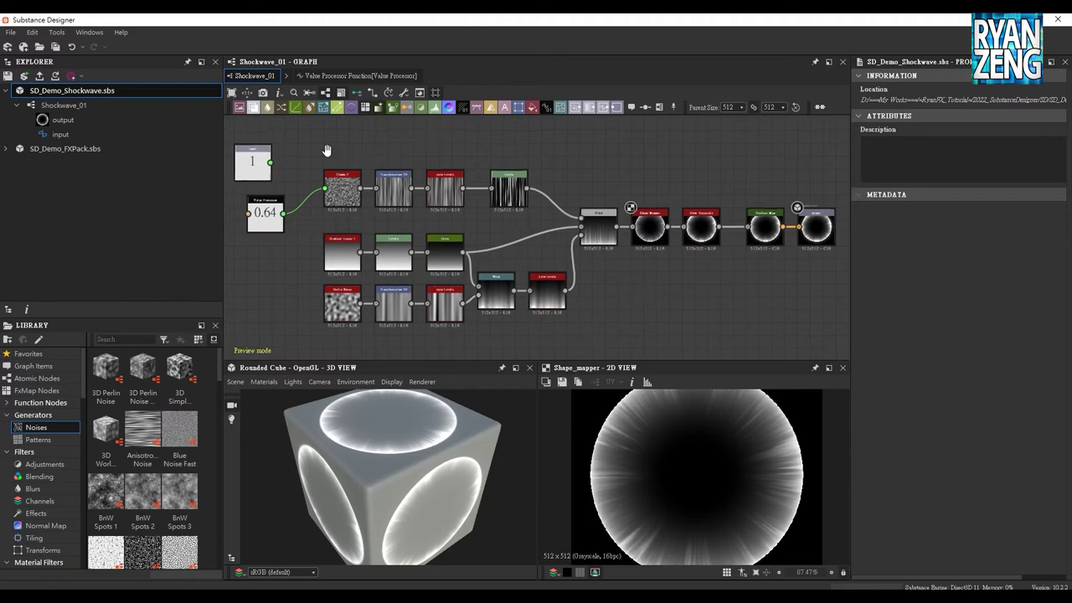
Expand SD_Demo_FXPack.sbs in the Explorer to list EnergyWave_01, SwirlWave_01 and Impact_Ring_01
middle_click_drag(306, 163, 356, 166)
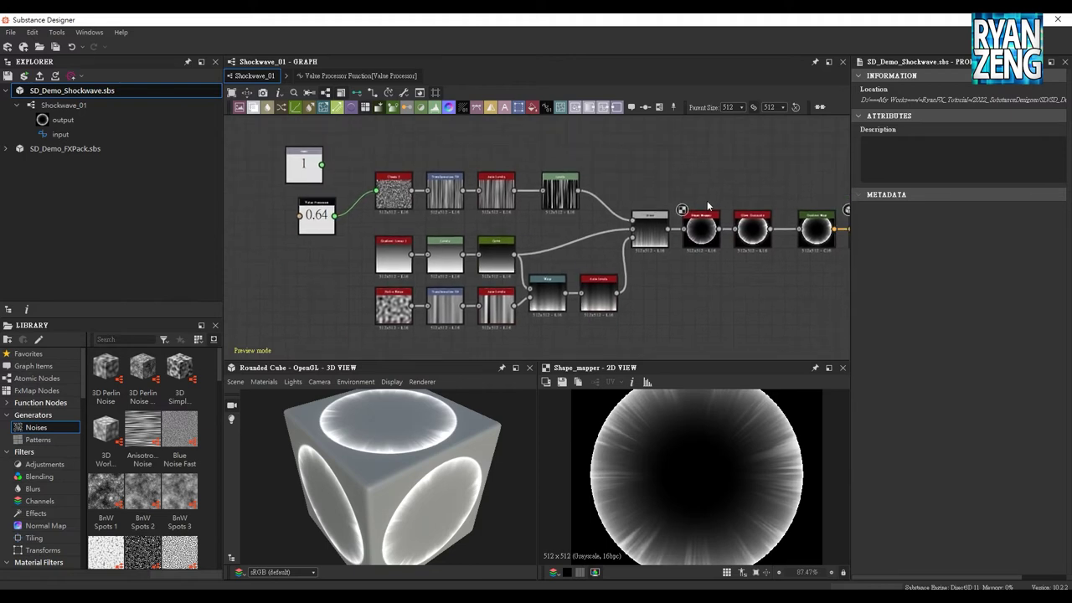
middle_click_drag(695, 201, 620, 191)
scroll(749, 273, "up", 1)
scroll(781, 252, "up", 1)
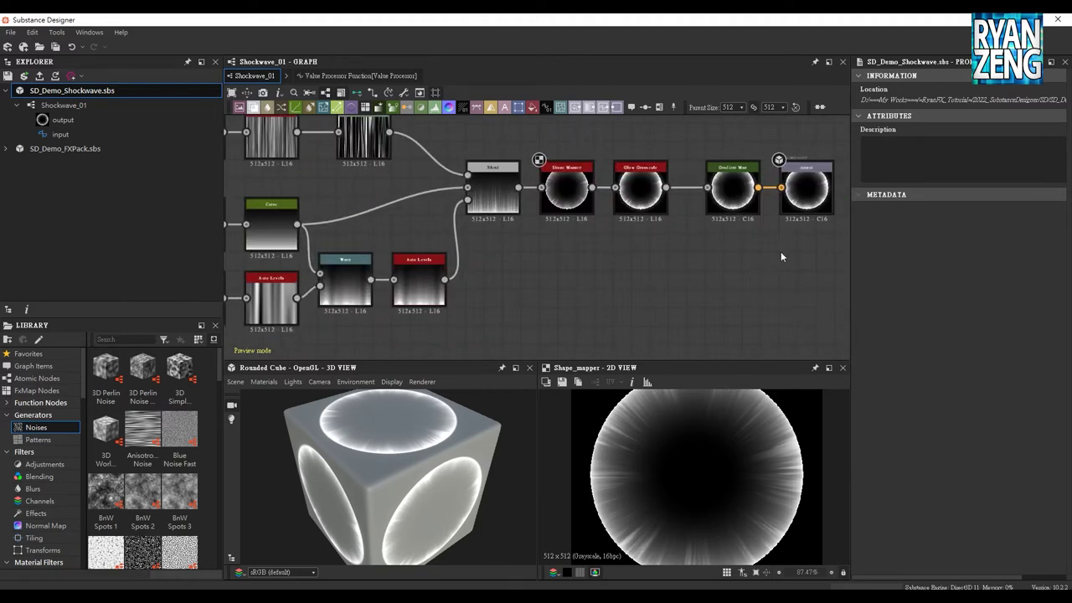
middle_click_drag(780, 257, 802, 276)
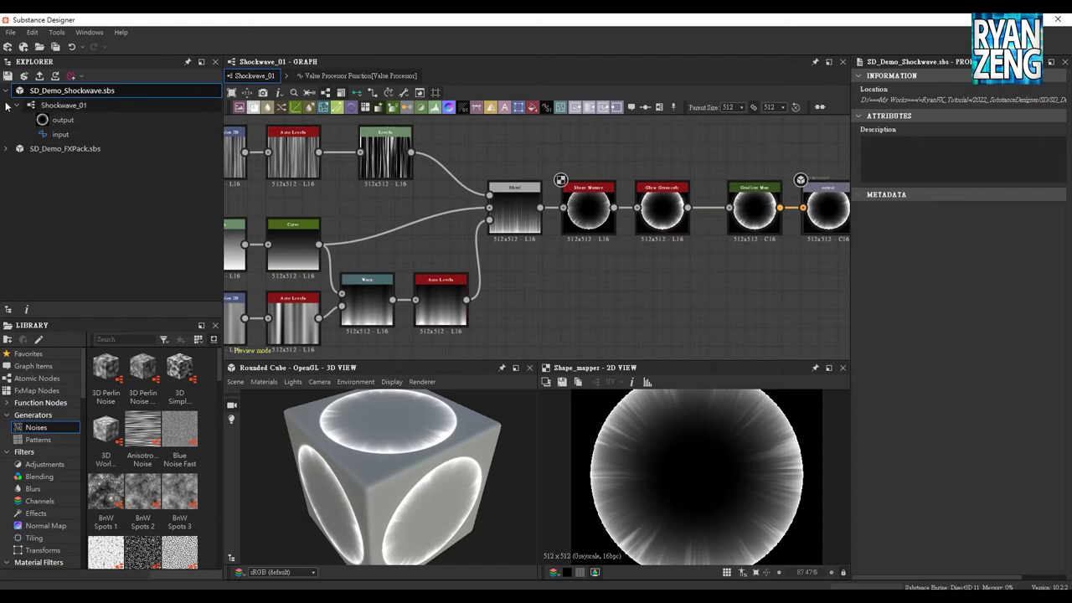
left_click(7, 148)
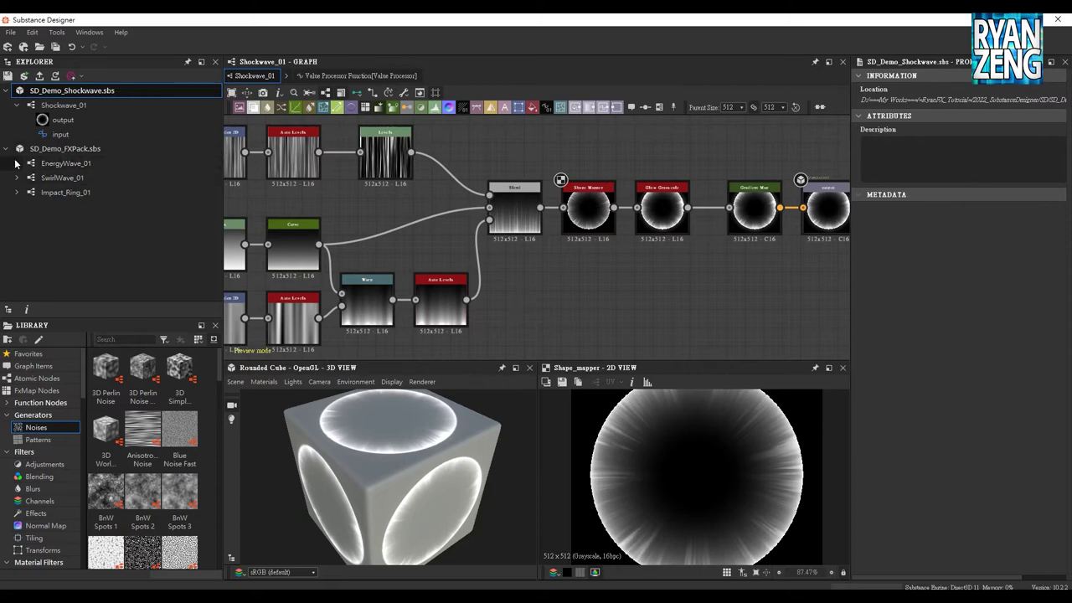
left_click(74, 150)
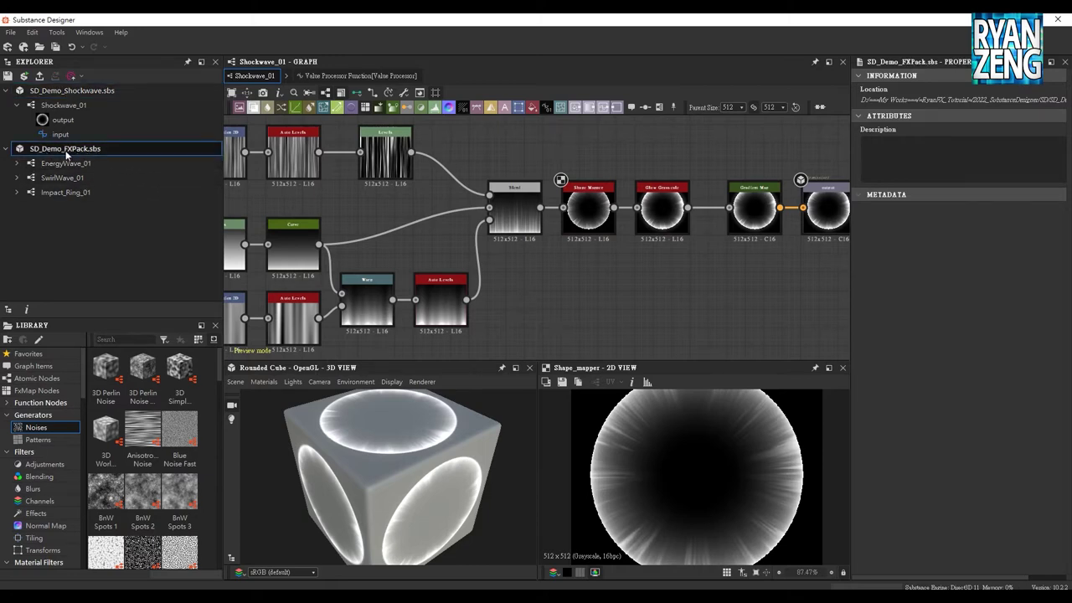
View EnergyWave_01, SwirlWave_01 and Impact_Ring_01 in turn, then select the FXPack package
left_click(64, 164)
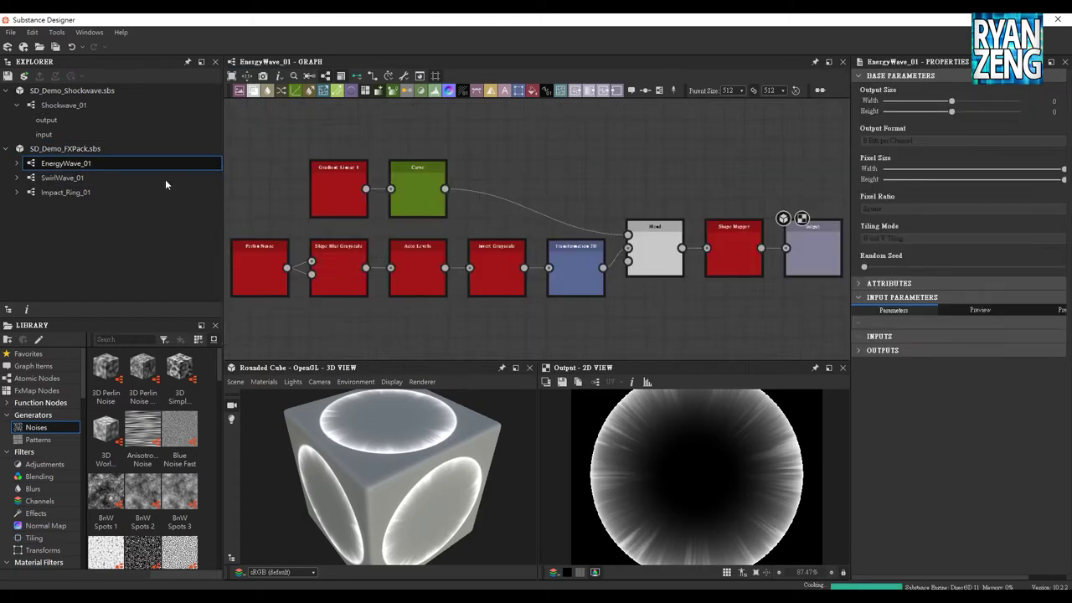
middle_click_drag(573, 217, 494, 213)
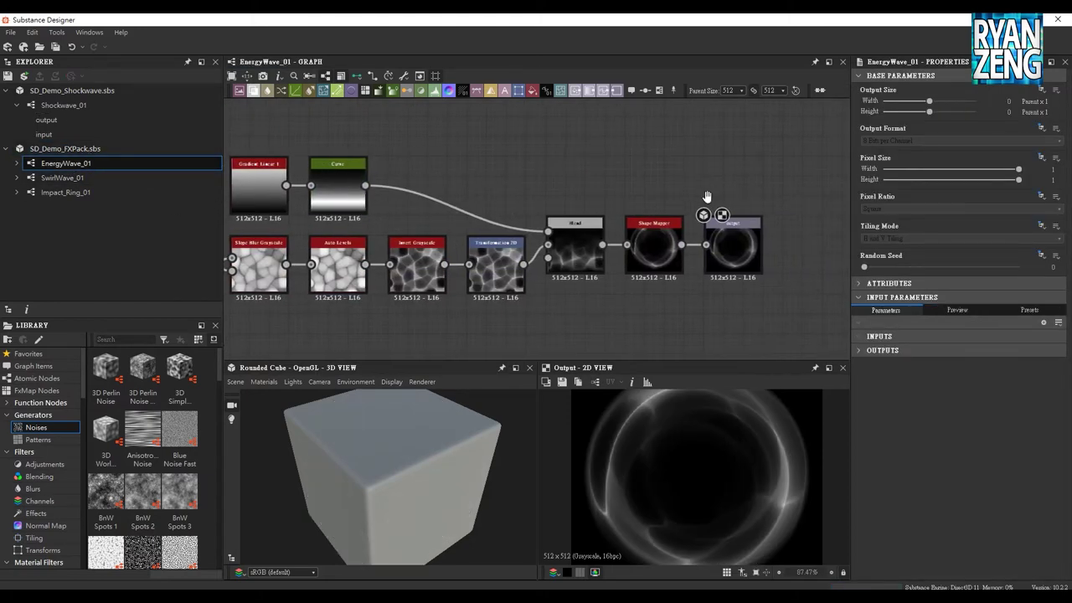
left_click(63, 179)
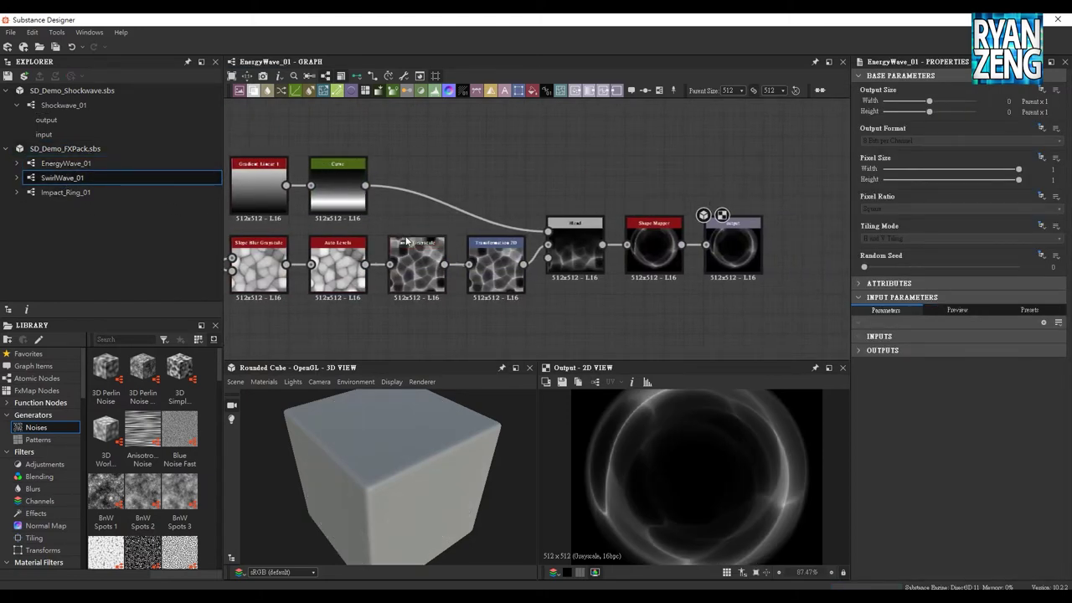
left_click(65, 194)
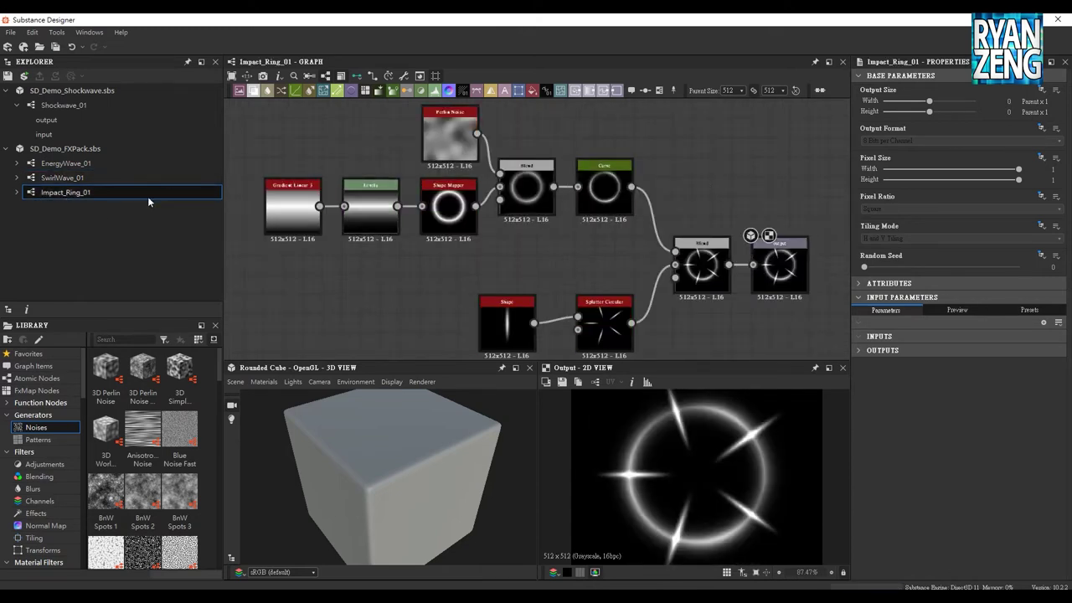
left_click(63, 149)
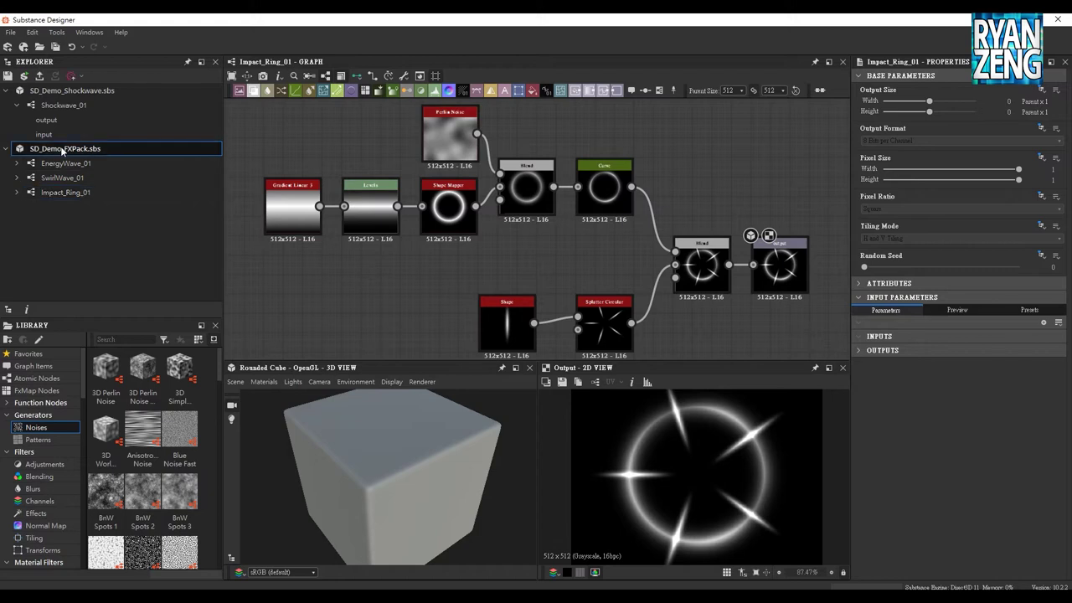
right_click(65, 151)
mouse_move(89, 156)
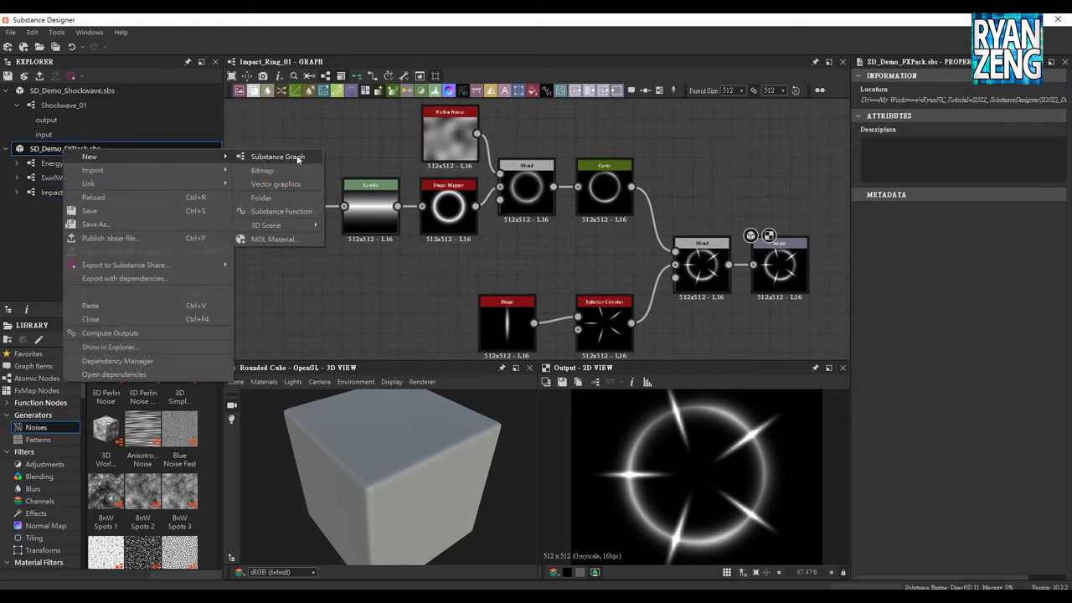
Create an empty Substance graph, New_Graph, inside SD_Demo_FXPack.sbs
left_click(297, 155)
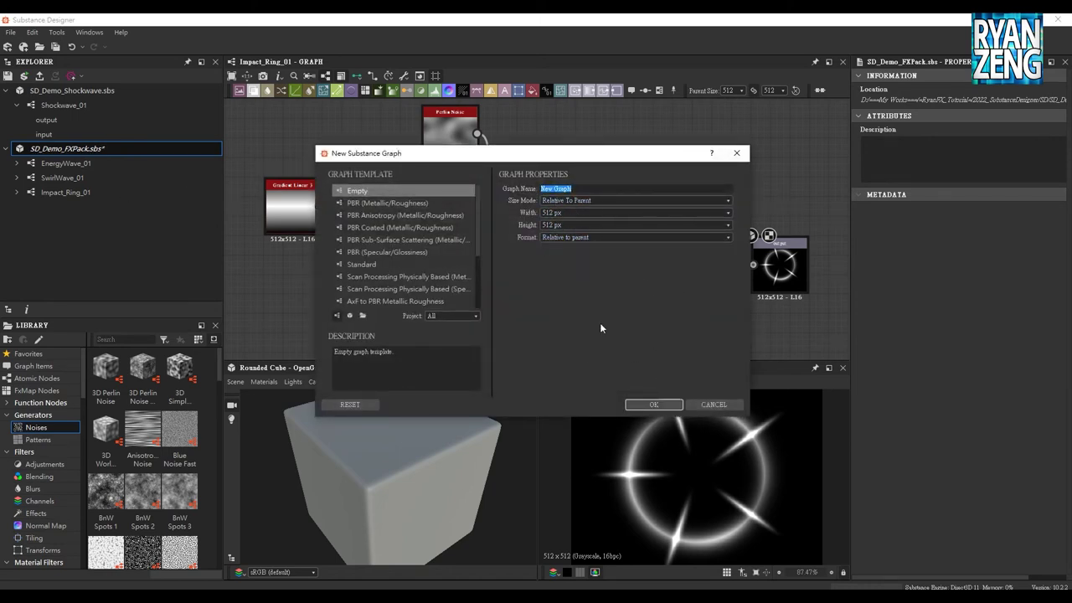
left_click(654, 404)
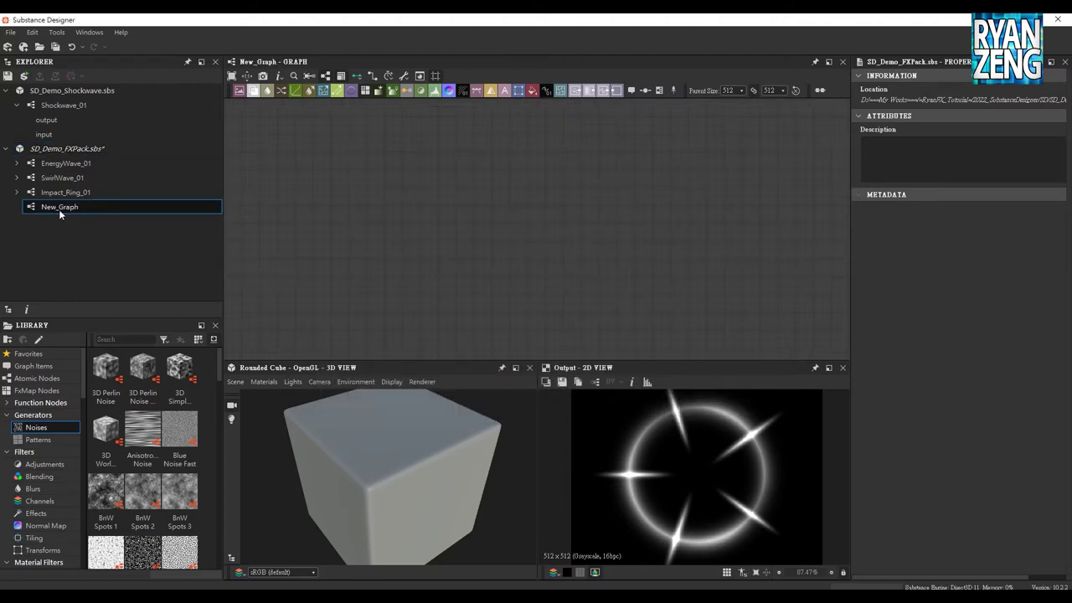
left_click(74, 149)
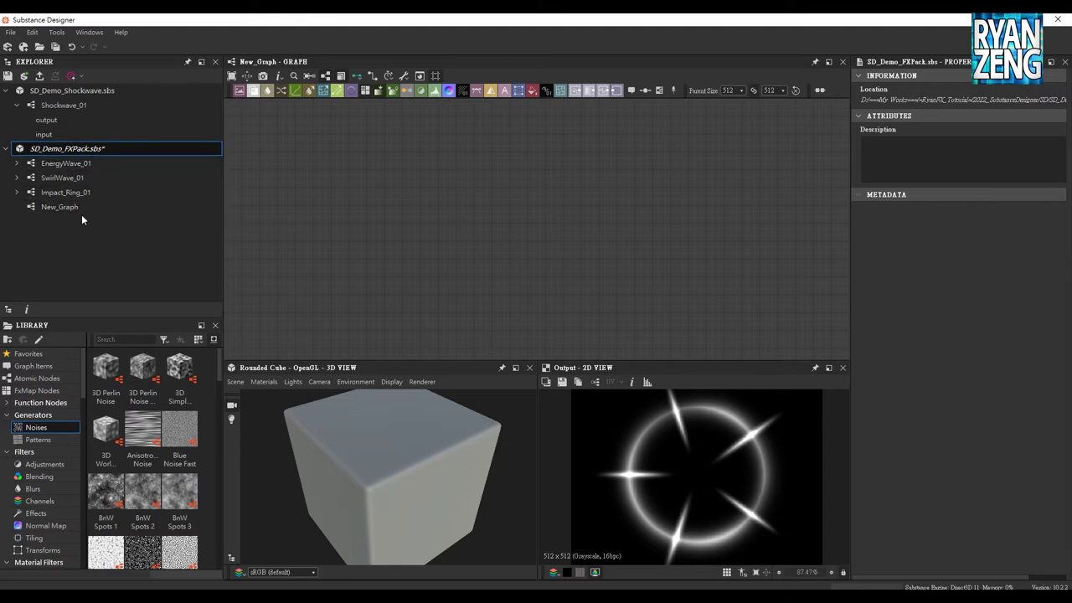
left_click(59, 106)
Move Shockwave_01 into SD_Demo_FXPack and open it there
left_click_drag(66, 105, 65, 149)
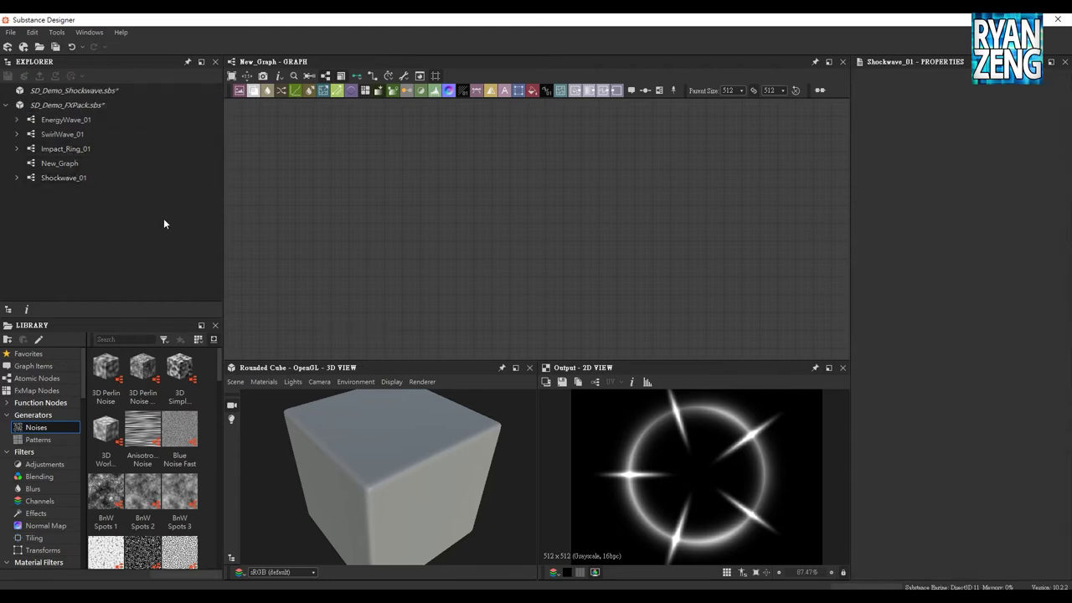
left_click(59, 178)
double_click(60, 178)
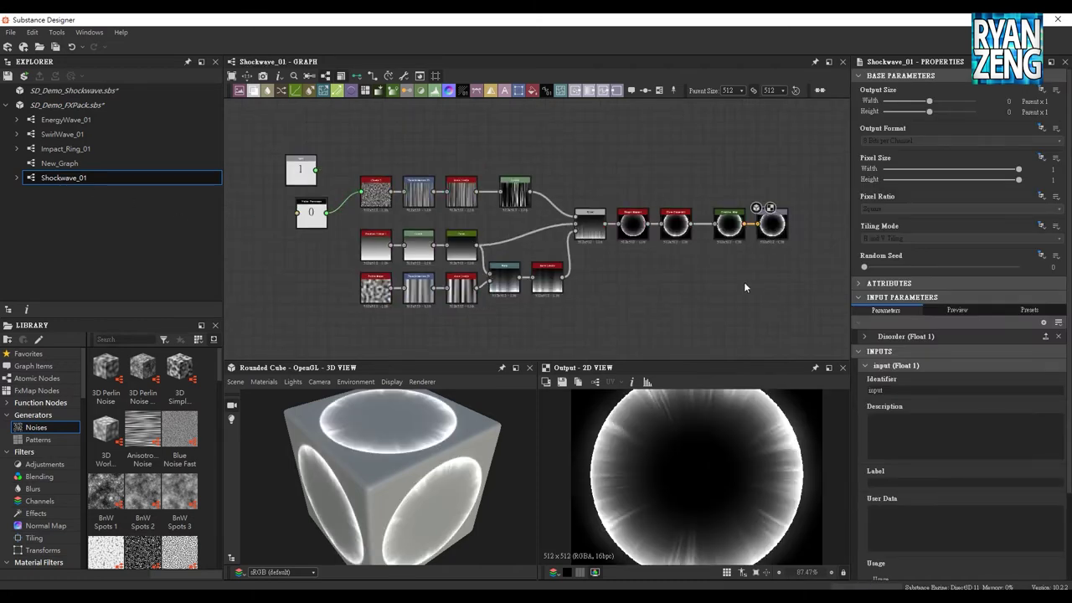
Remove the empty New_Graph from the package and open EnergyWave_01
left_click(63, 163)
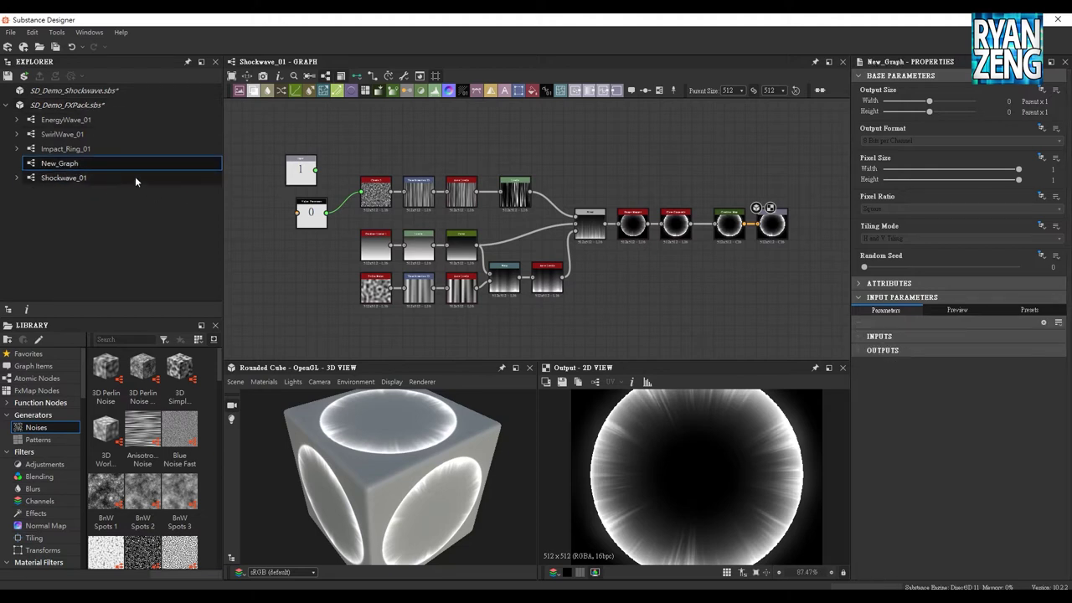
right_click(58, 167)
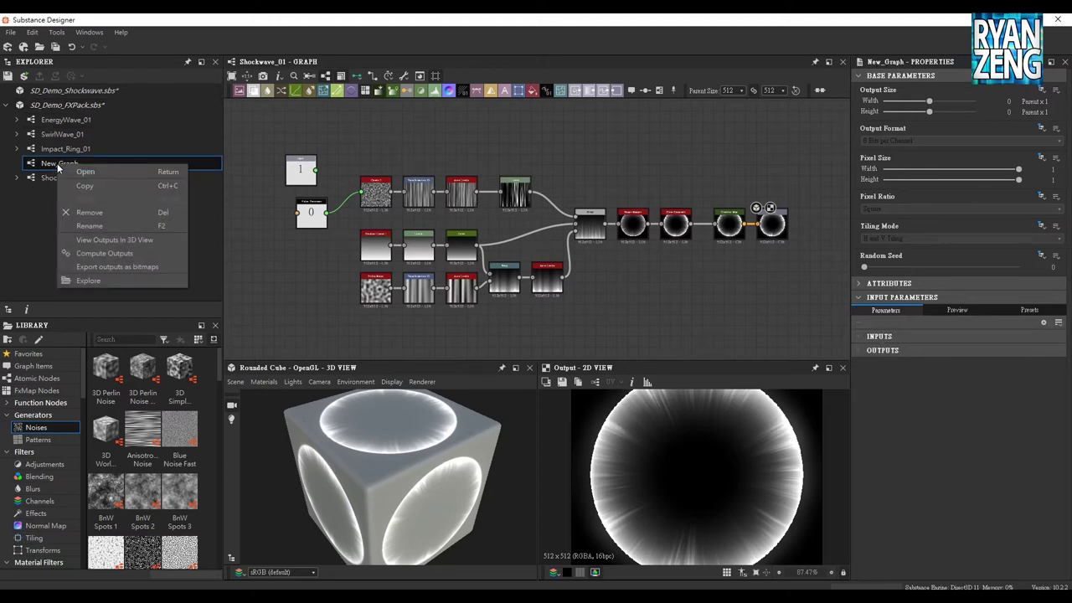
left_click(92, 213)
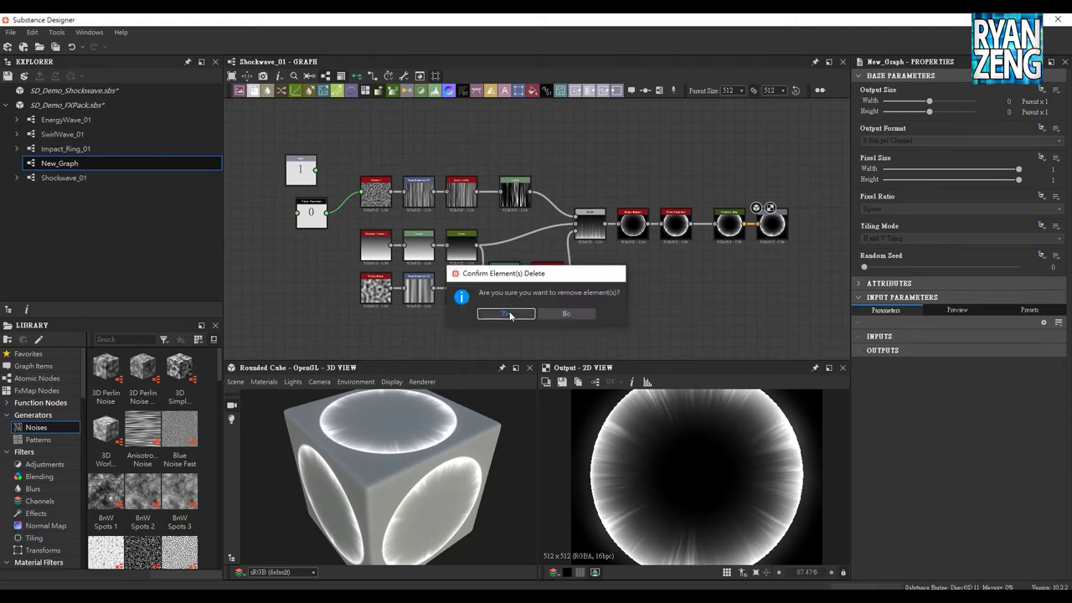
key("Return")
double_click(67, 120)
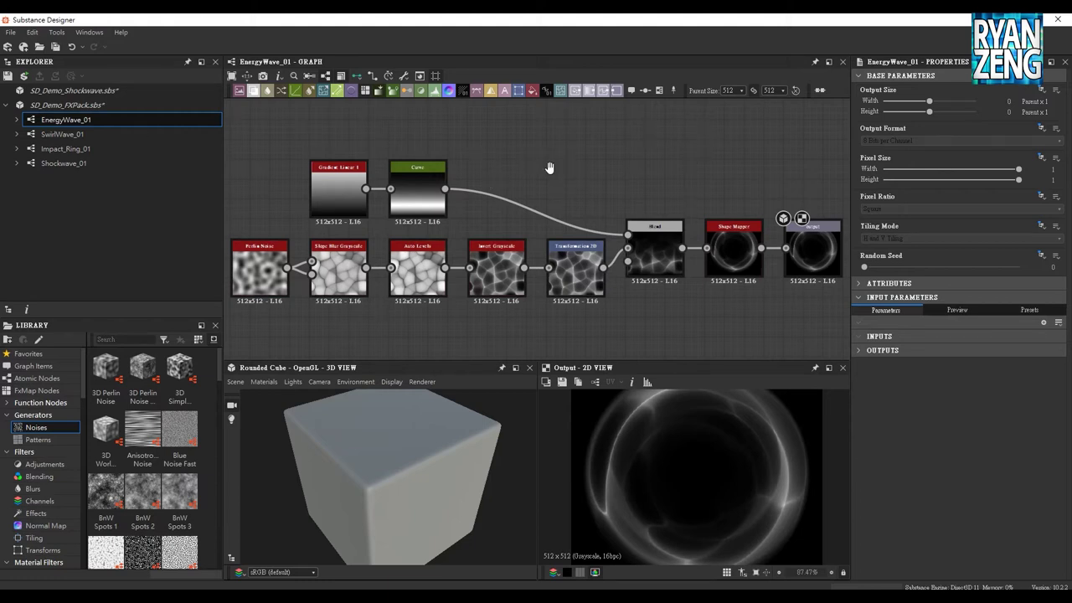
Zoom out over EnergyWave_01 and preview the Transformation 2D output fitted to the view
mouse_move(549, 168)
middle_mouse_down()
mouse_move(617, 163)
mouse_move(532, 152)
mouse_move(701, 174)
mouse_move(652, 161)
middle_mouse_up()
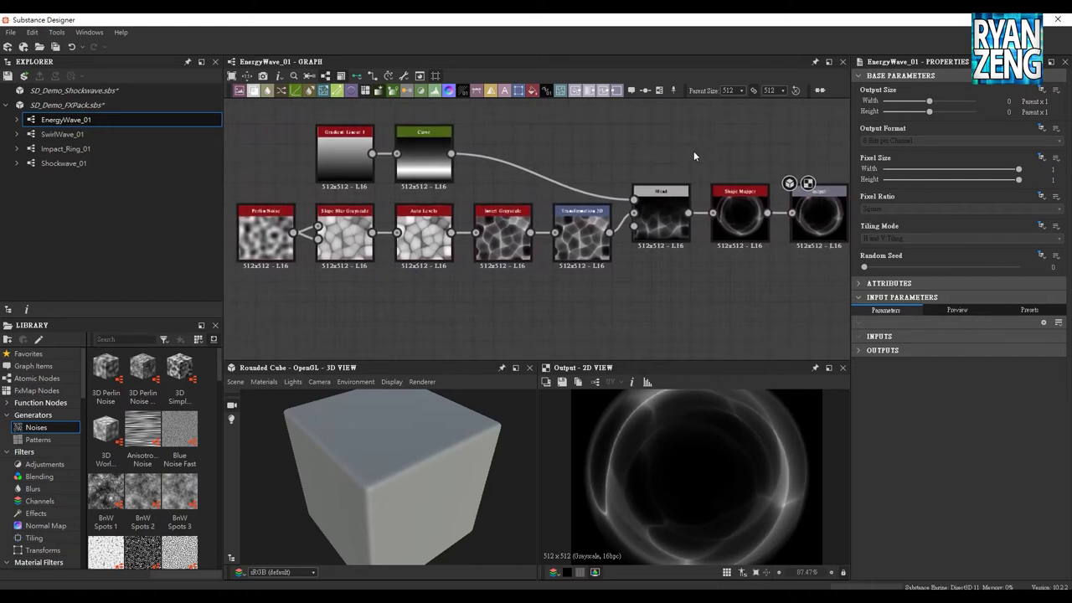
scroll(666, 159, "down", 2)
middle_click_drag(699, 254, 680, 250)
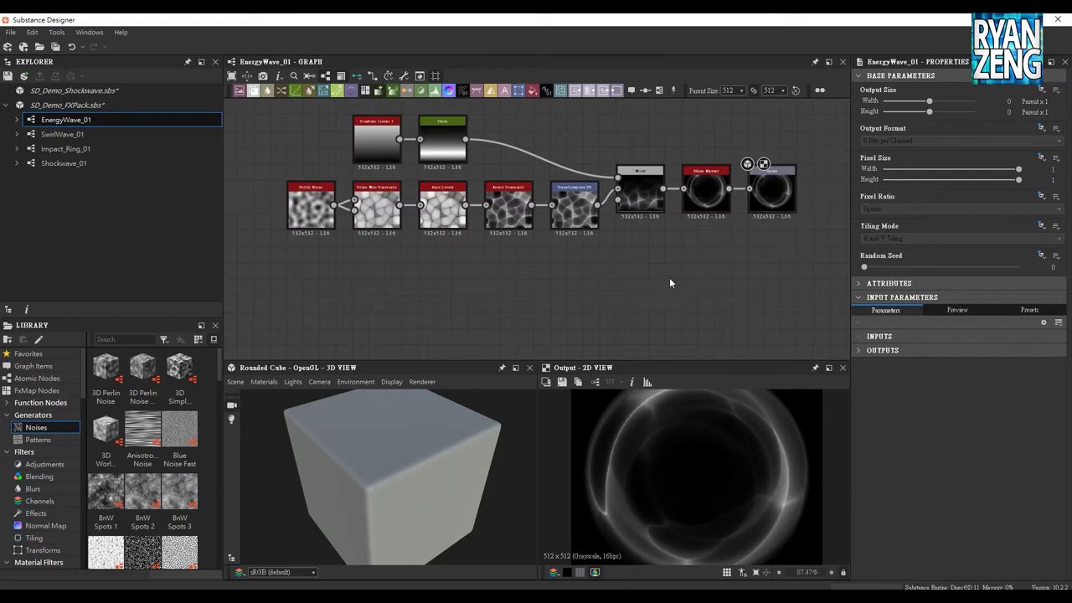
scroll(627, 248, "up", 3)
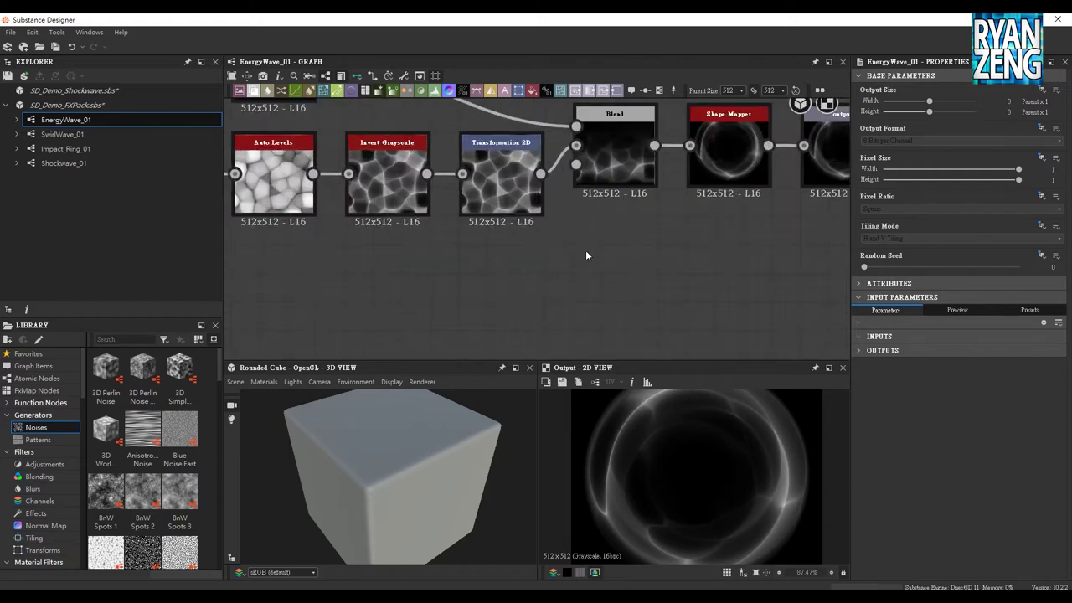
left_click(512, 203)
middle_click_drag(512, 210, 500, 189)
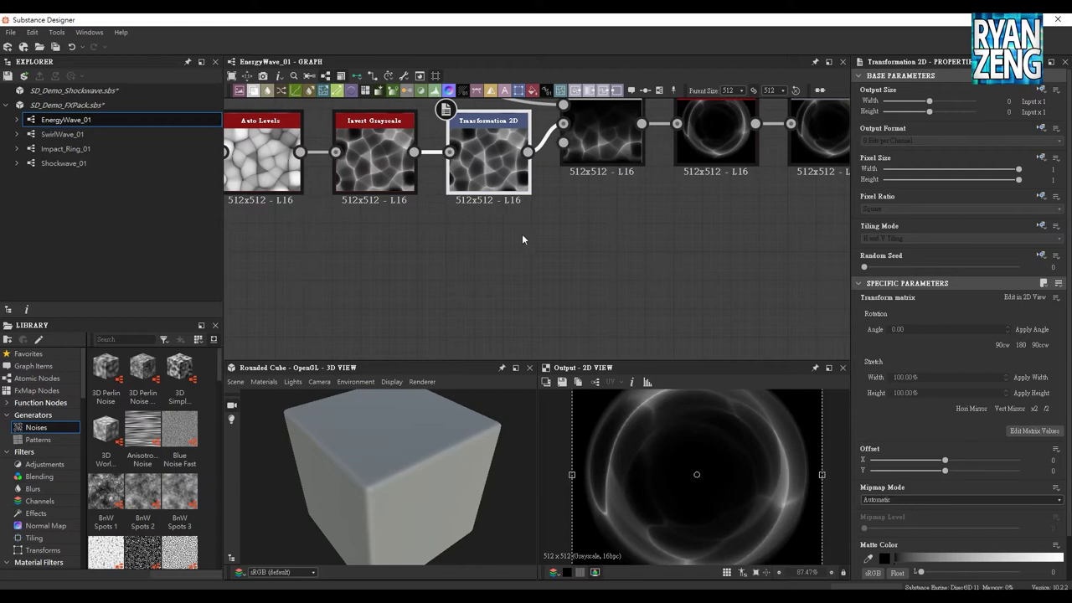
scroll(573, 274, "down", 1)
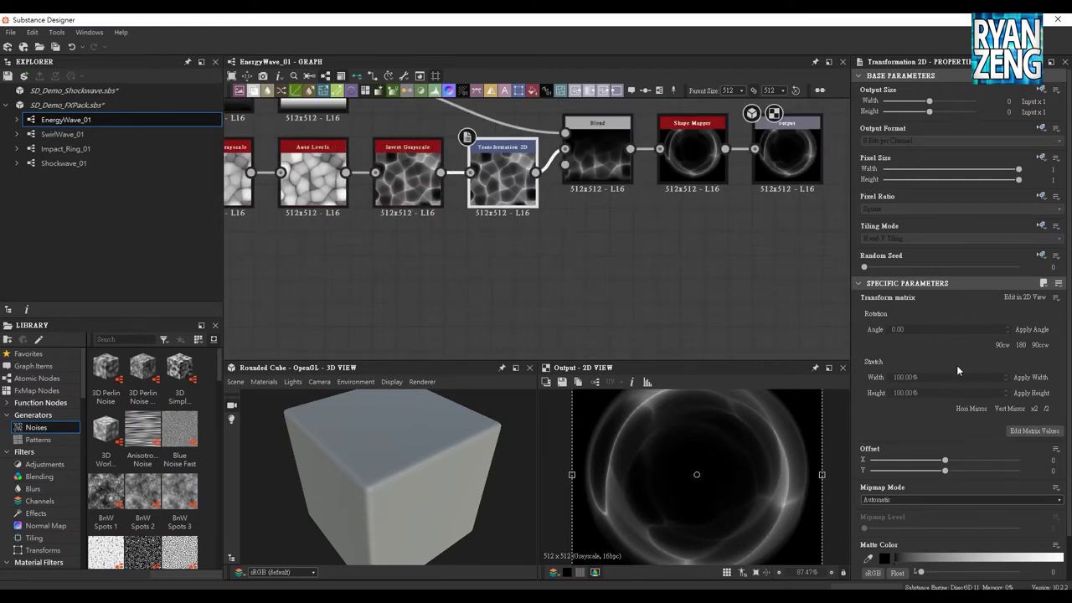
scroll(674, 457, "down", 1)
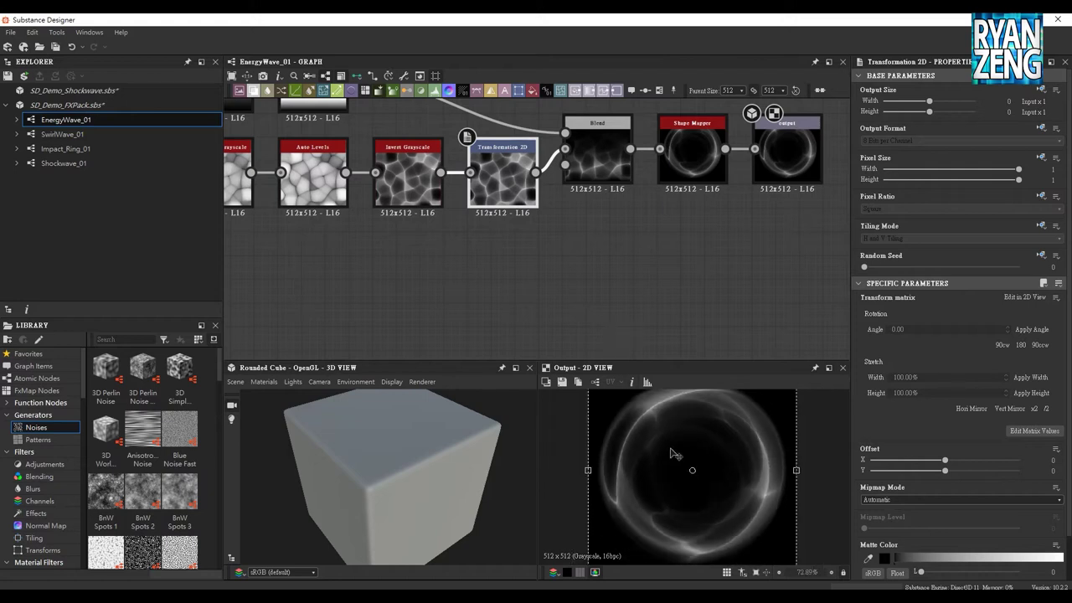
left_click(756, 574)
Preview the Perlin Noise, Slope Blur Grayscale and Auto Levels nodes
middle_click_drag(425, 246, 646, 282)
left_click(343, 214)
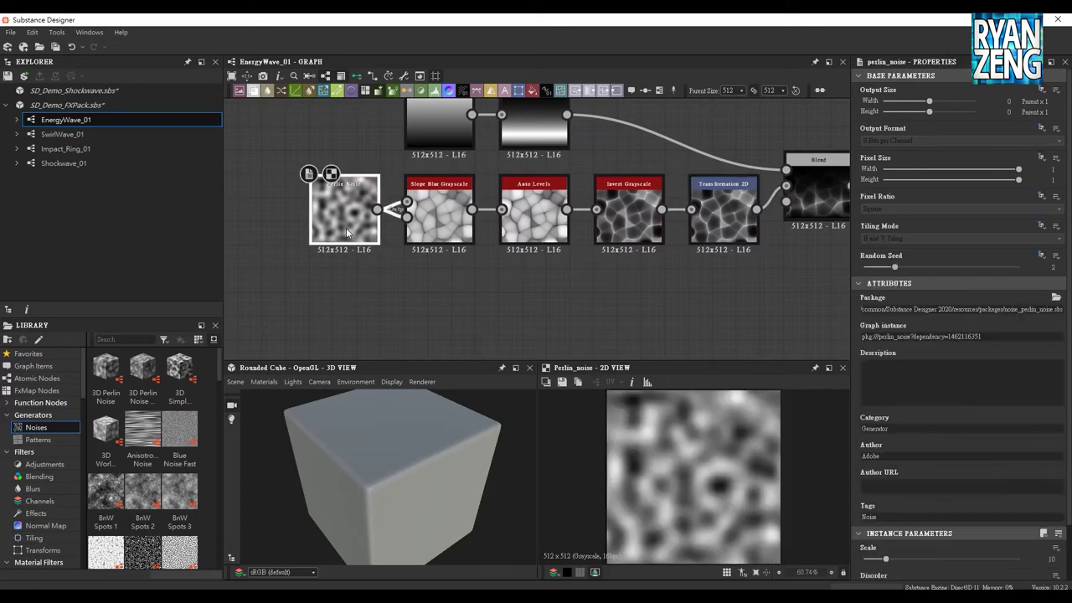
left_click(433, 226)
middle_click_drag(433, 226, 410, 242)
scroll(445, 281, "up", 2)
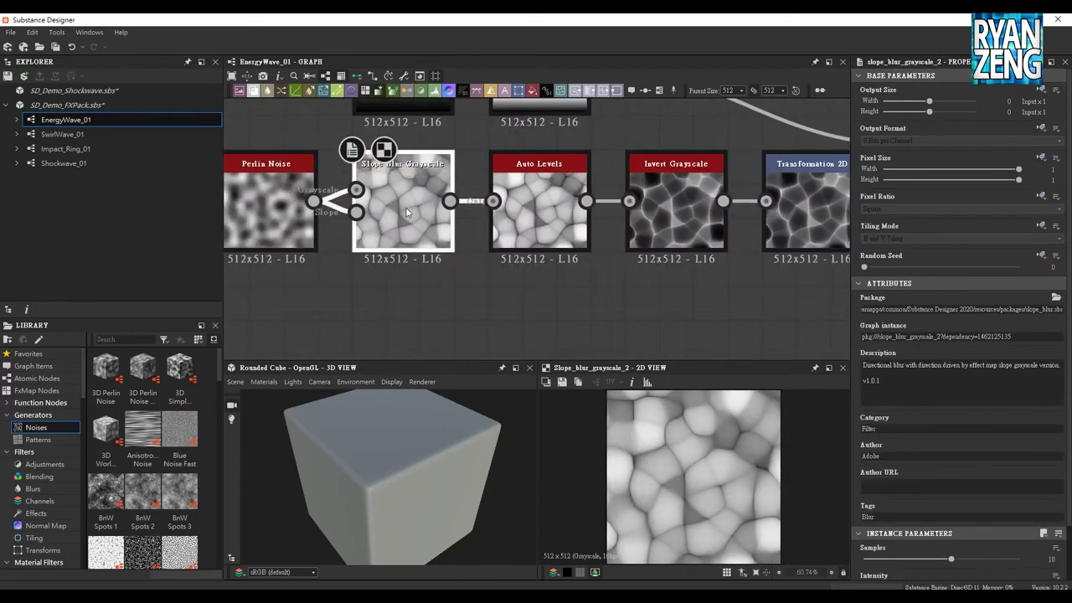
scroll(881, 507, "down", 3)
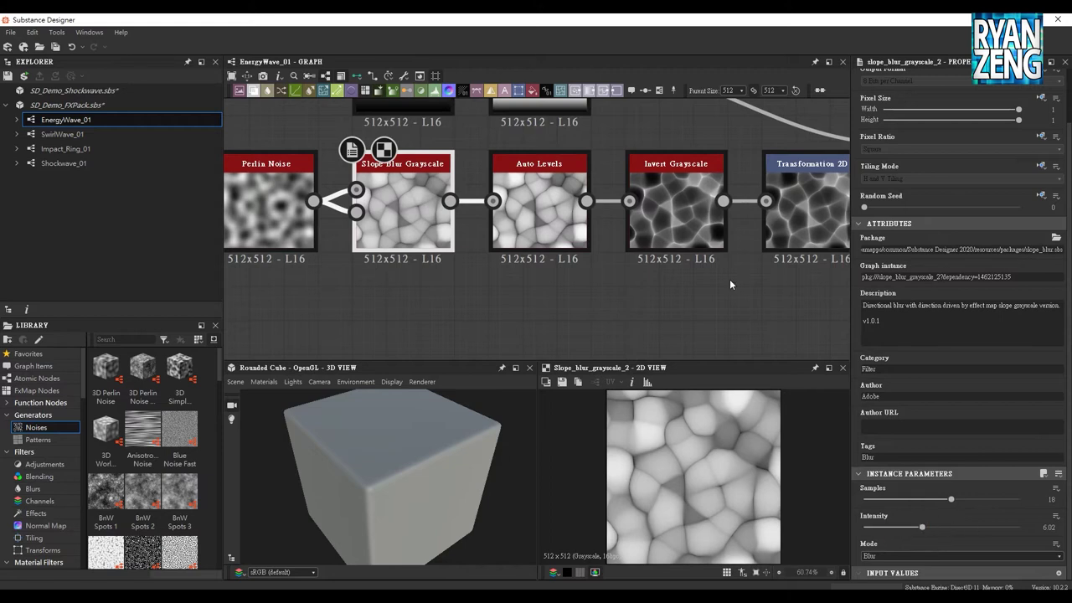
left_click(530, 235)
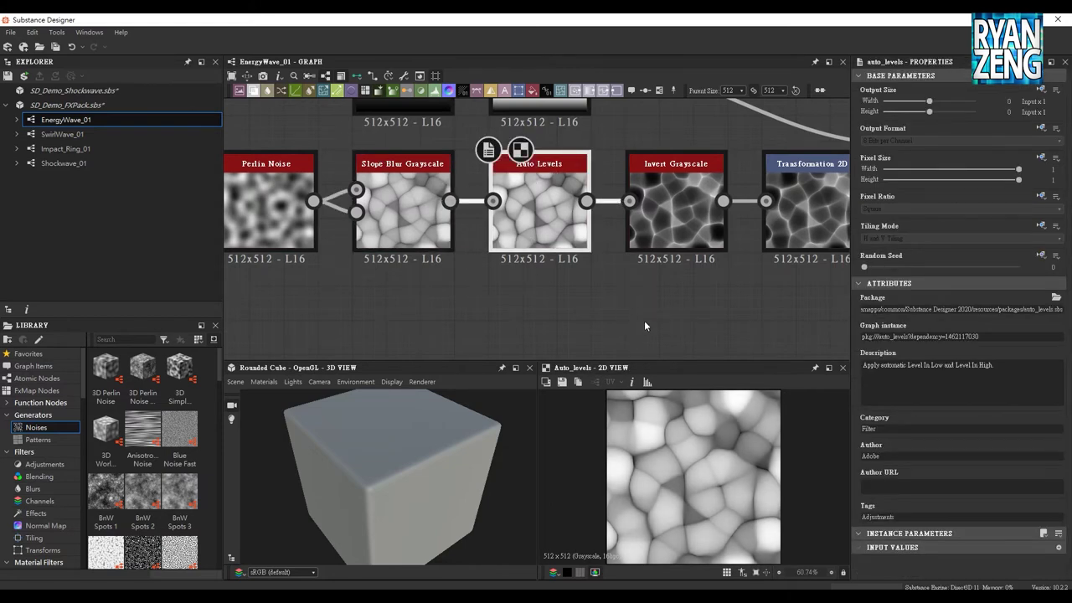
Preview Invert Grayscale, then select Transformation 2D to show its settings
middle_click_drag(644, 320, 534, 299)
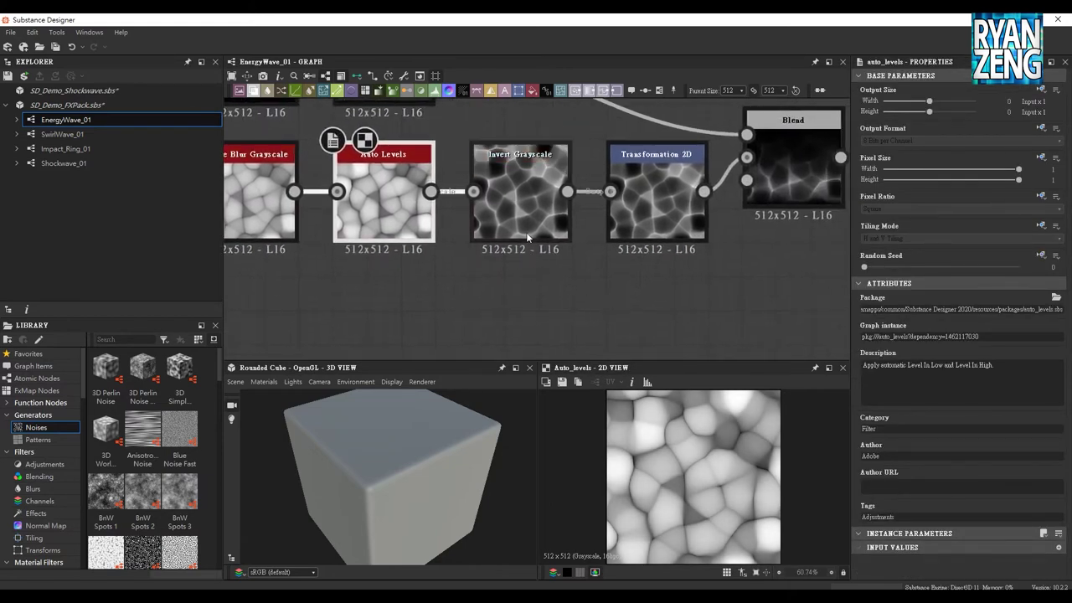
left_click(526, 232)
middle_click_drag(687, 291, 650, 290)
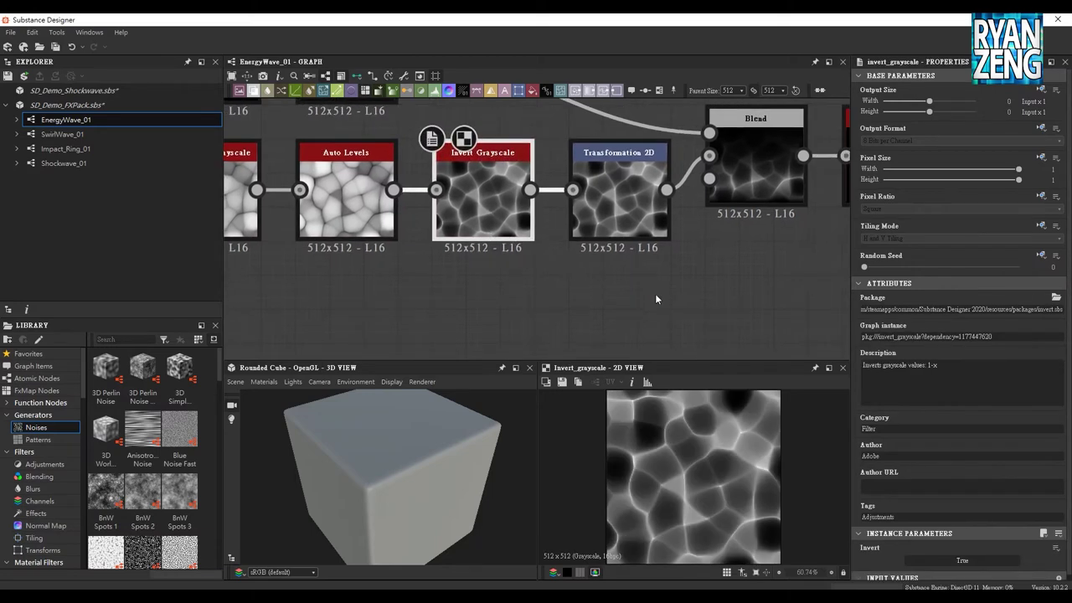
scroll(907, 434, "down", 1)
middle_click_drag(584, 242, 473, 247)
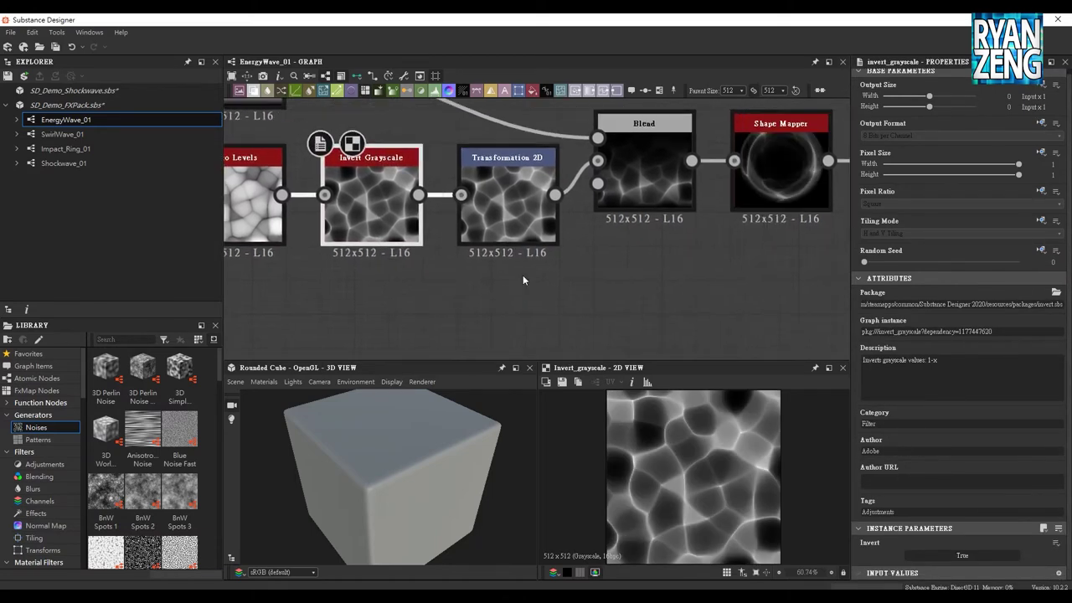
left_click(536, 227)
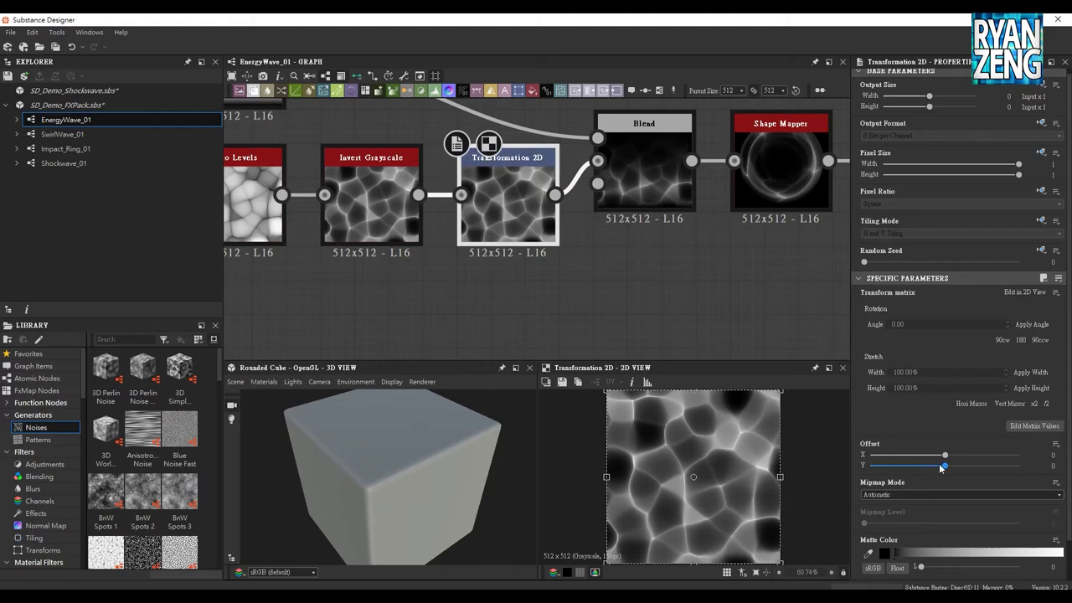
mouse_move(945, 465)
left_mouse_down()
mouse_move(902, 467)
mouse_move(952, 477)
left_mouse_up()
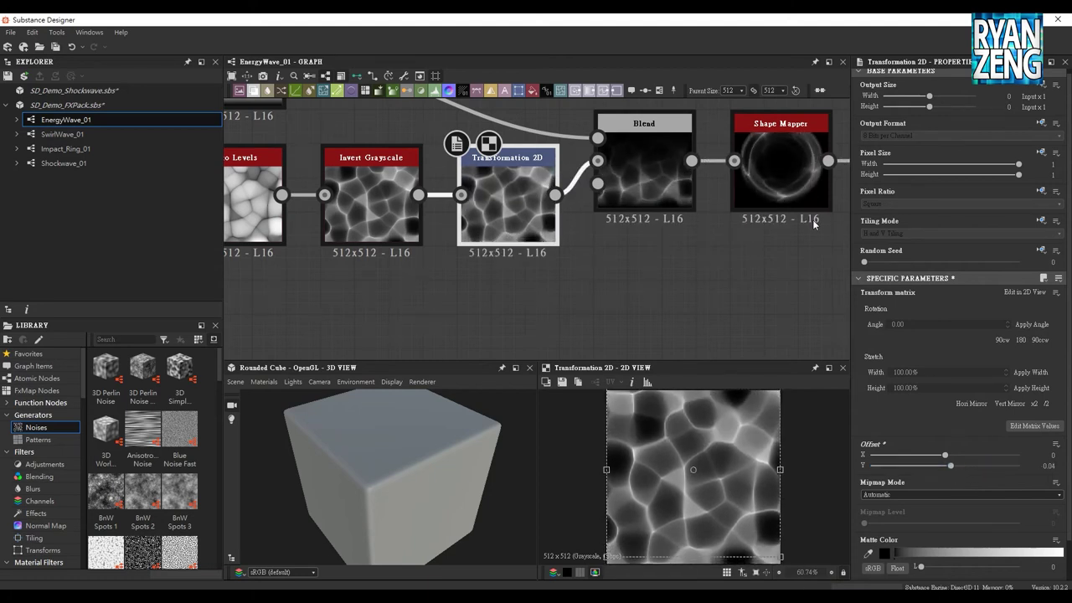
left_click_drag(955, 483, 942, 477)
left_click_drag(950, 471, 945, 471)
mouse_move(424, 108)
middle_mouse_down()
mouse_move(590, 242)
mouse_move(715, 250)
middle_mouse_up()
Inspect the Gradient Linear 1, Curve and Blend nodes in the preview
double_click(371, 224)
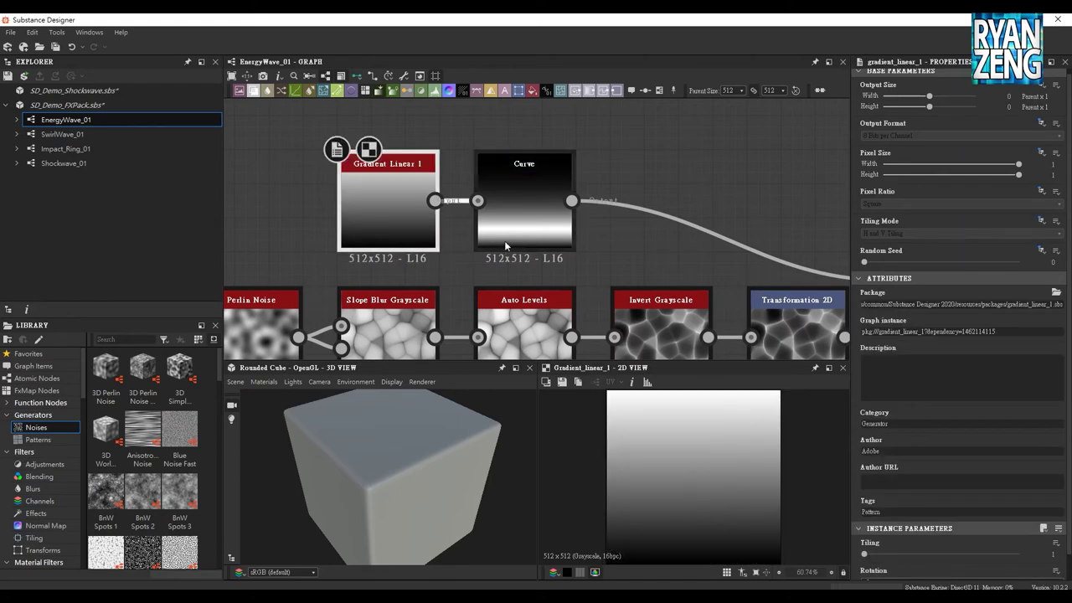
middle_click_drag(516, 230, 464, 193)
double_click(464, 194)
mouse_move(600, 233)
middle_mouse_down()
mouse_move(547, 204)
mouse_move(571, 229)
middle_mouse_up()
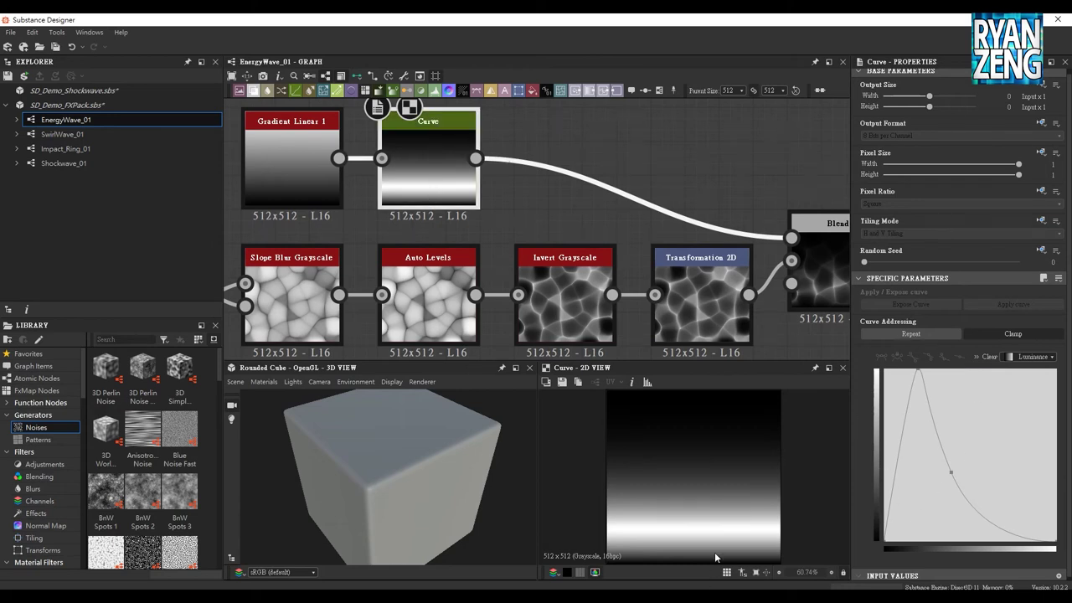
middle_click_drag(829, 268, 662, 187)
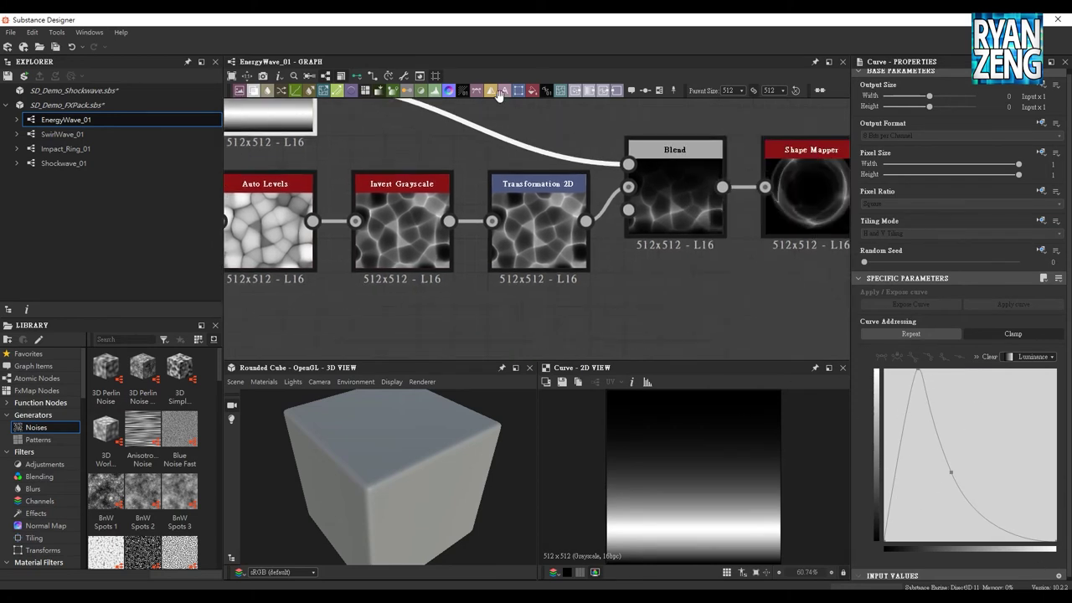
left_click(662, 186)
Preview Shape Mapper and the output node, then deselect to show the graph's settings
middle_click_drag(717, 273, 669, 253)
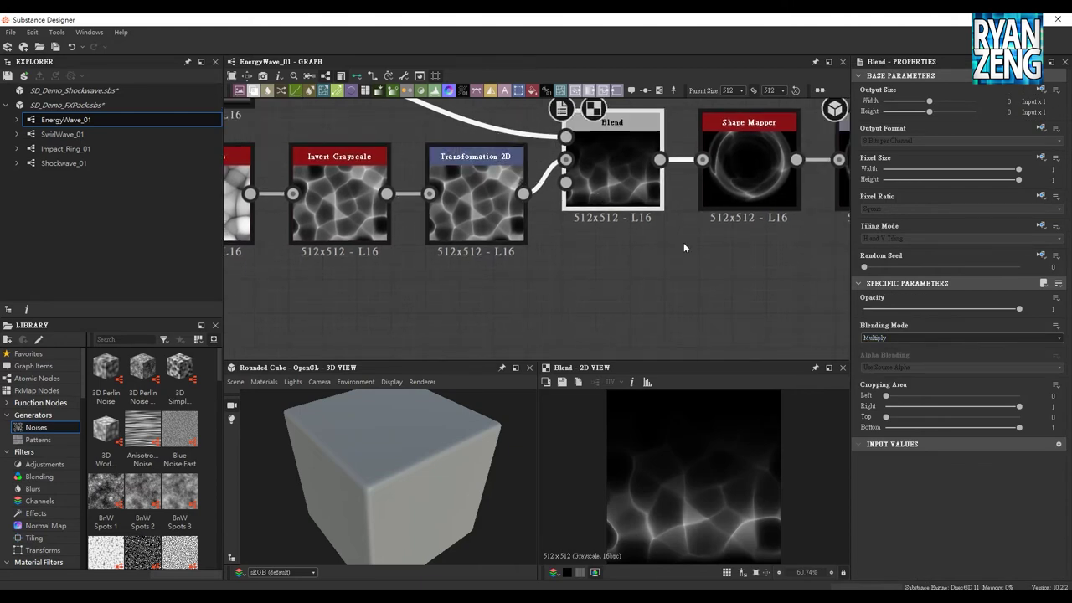
middle_click_drag(683, 242, 546, 278)
left_click(601, 224)
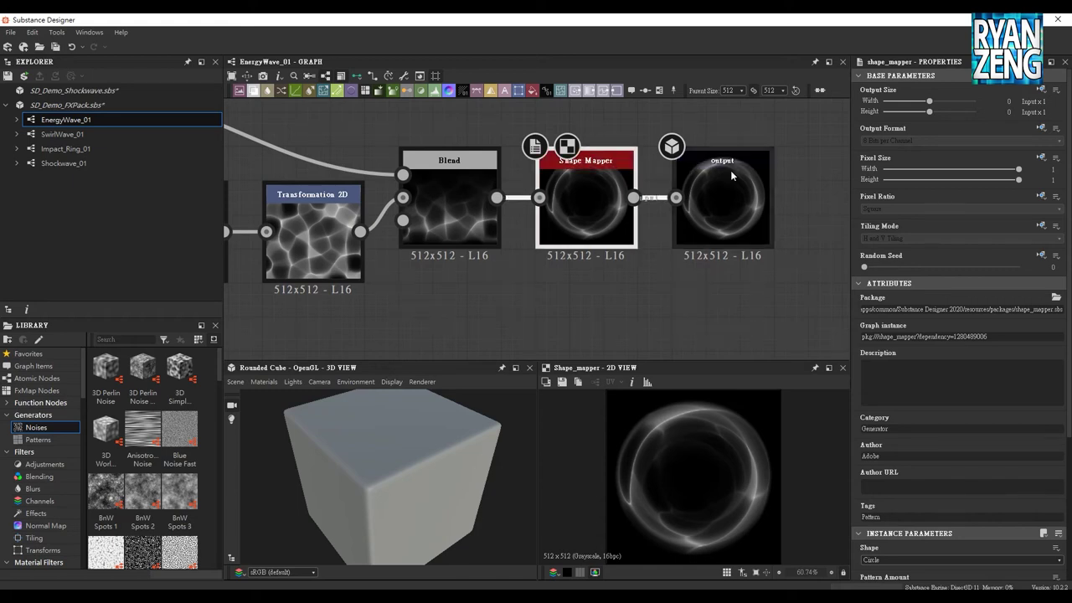
middle_click_drag(740, 207, 631, 204)
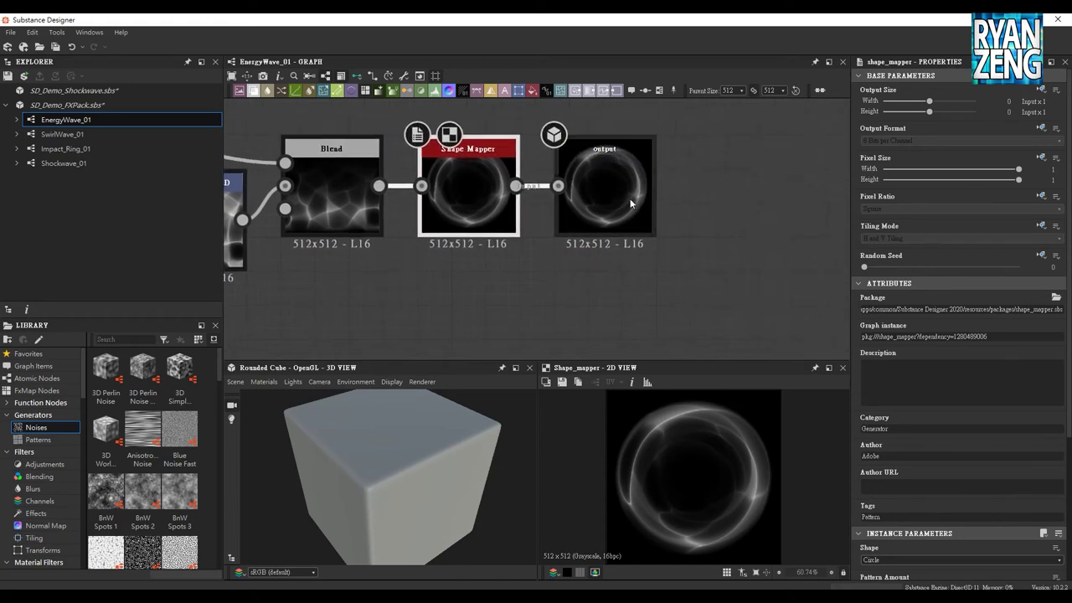
left_click(634, 202)
middle_click_drag(696, 290, 628, 292)
left_click(626, 190)
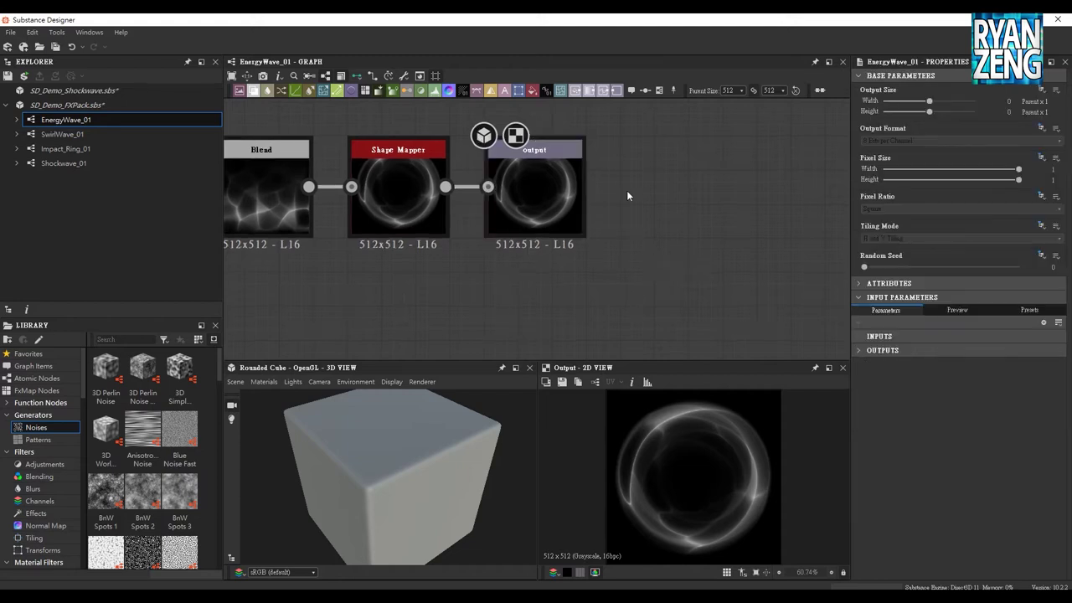
scroll(628, 196, "down", 2)
mouse_move(421, 263)
middle_mouse_down()
mouse_move(663, 291)
mouse_move(644, 298)
mouse_move(626, 265)
middle_mouse_up()
Select Transformation 2D and check the Offset expose options twice, closing the menu unchanged
left_click(593, 228)
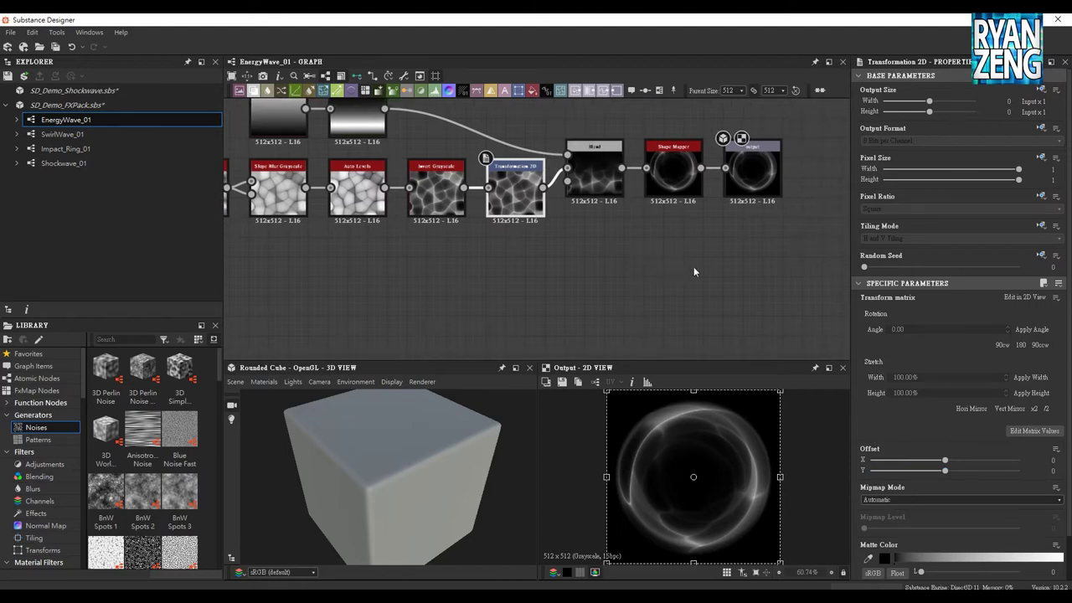
scroll(867, 393, "down", 1)
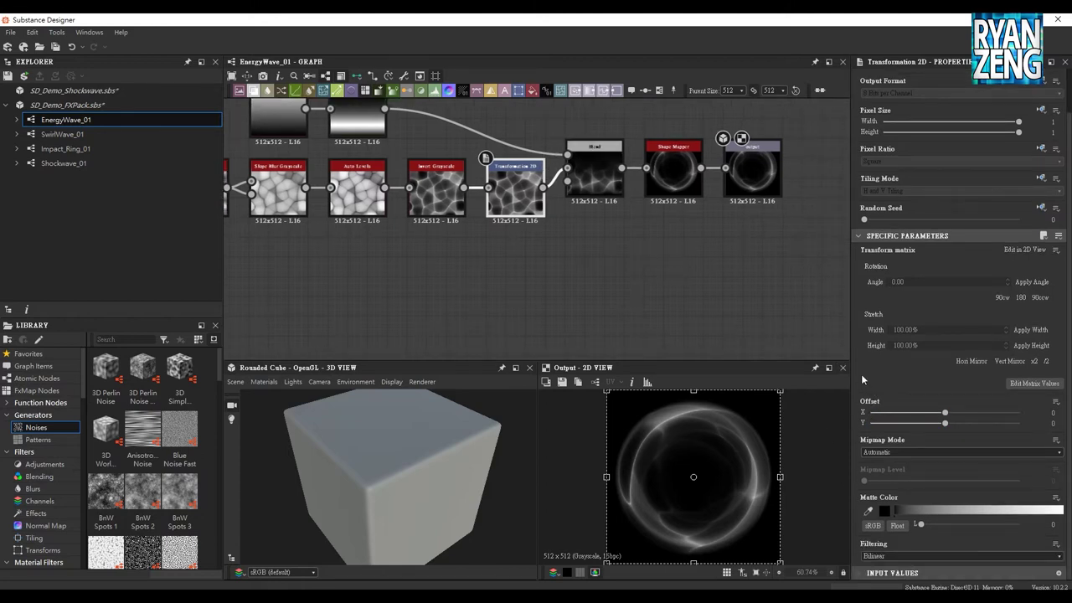
left_click(1056, 402)
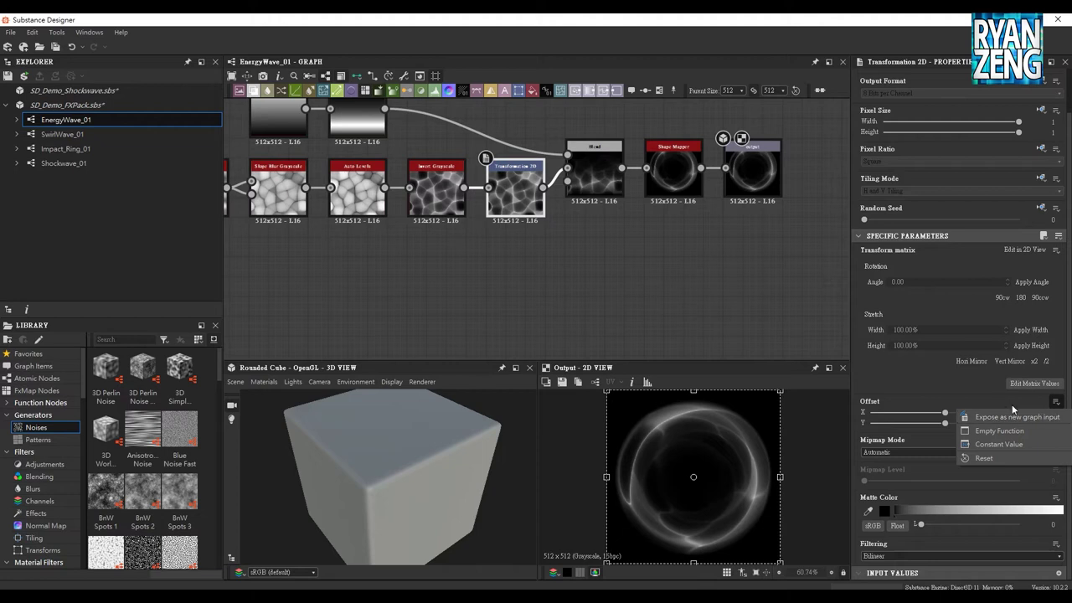
left_click(867, 384)
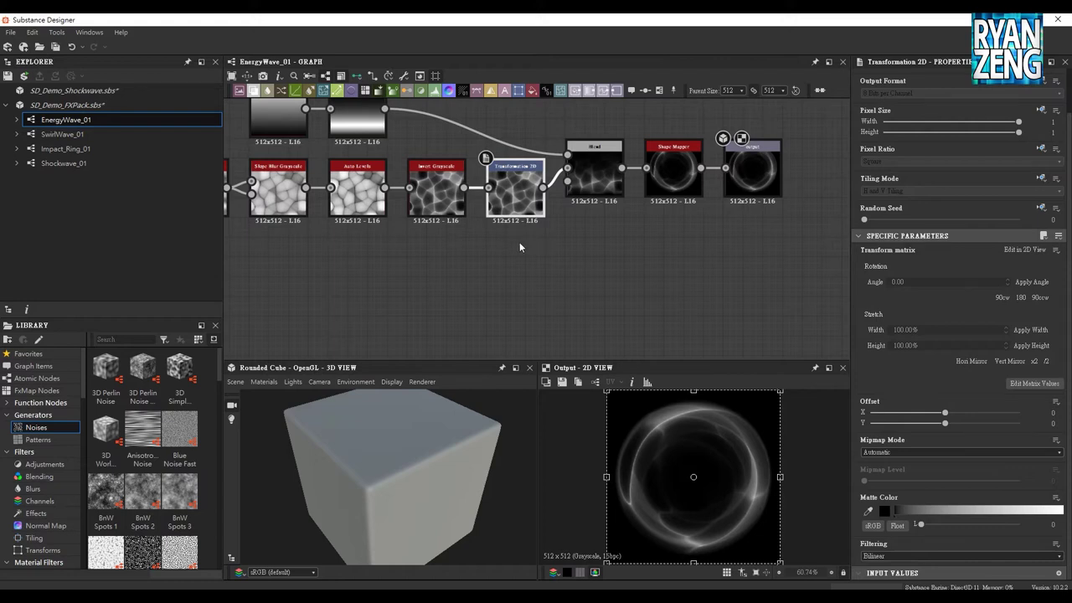
left_click(515, 240)
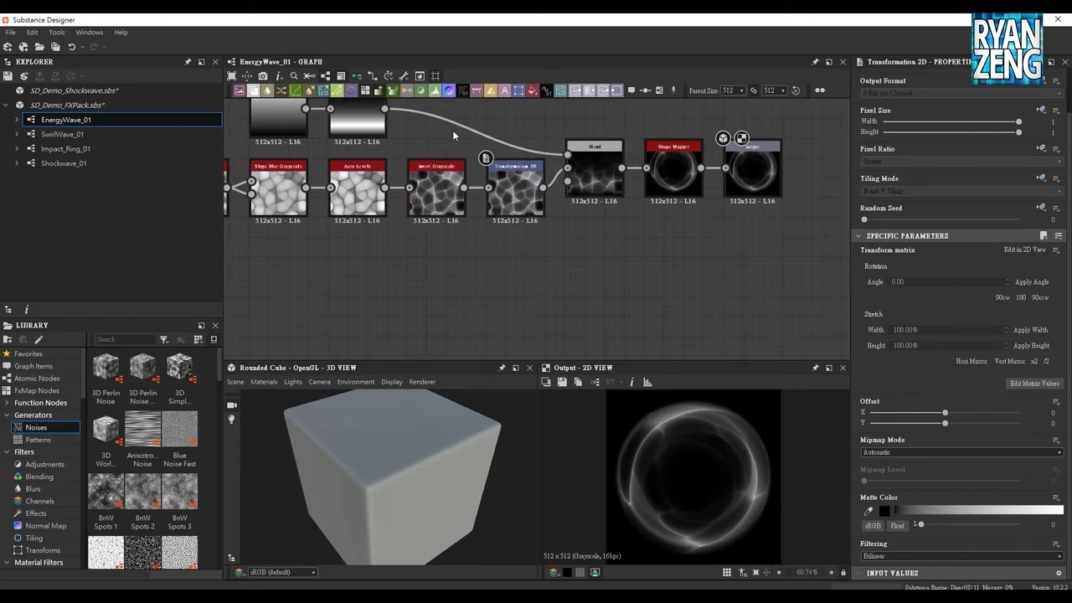
left_click(515, 188)
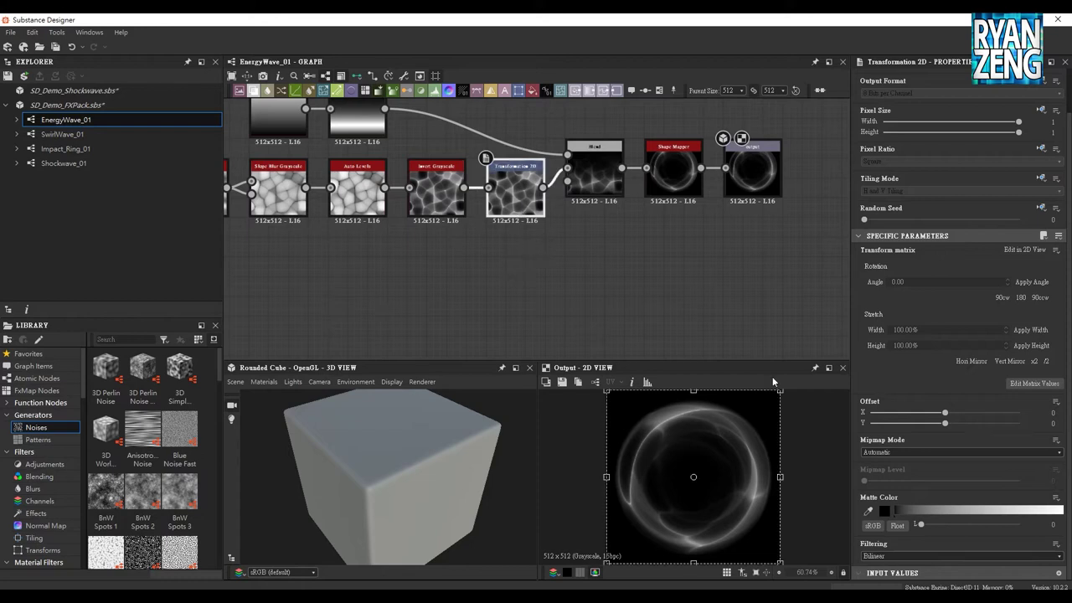
left_click(1057, 403)
left_click(936, 403)
left_click(609, 252)
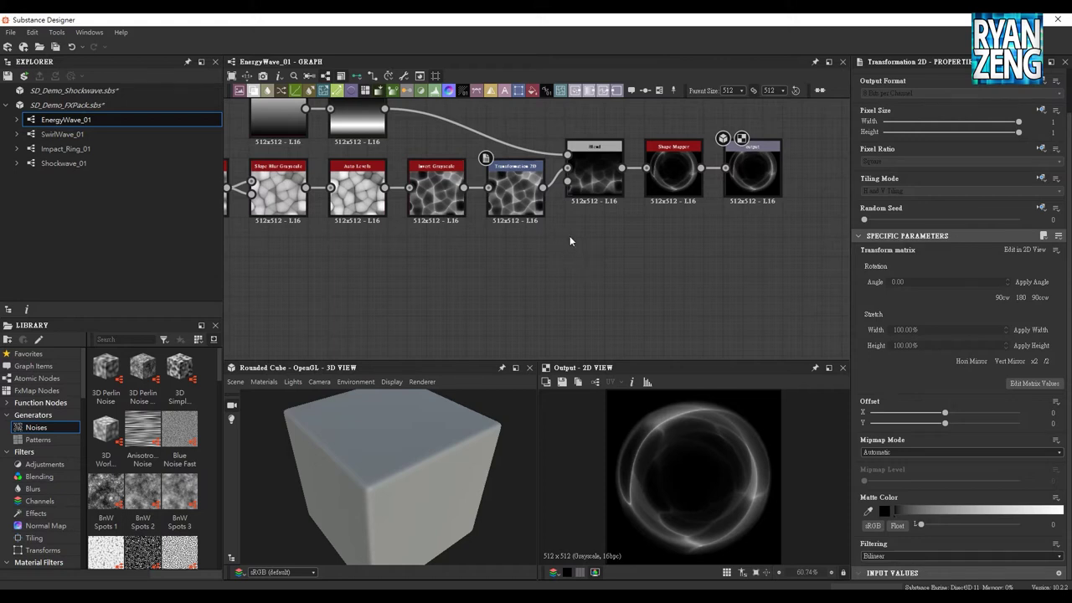
Add a Float 1 graph input (default 1, range 0–1) to EnergyWave_01 and expand its settings
left_click(563, 241)
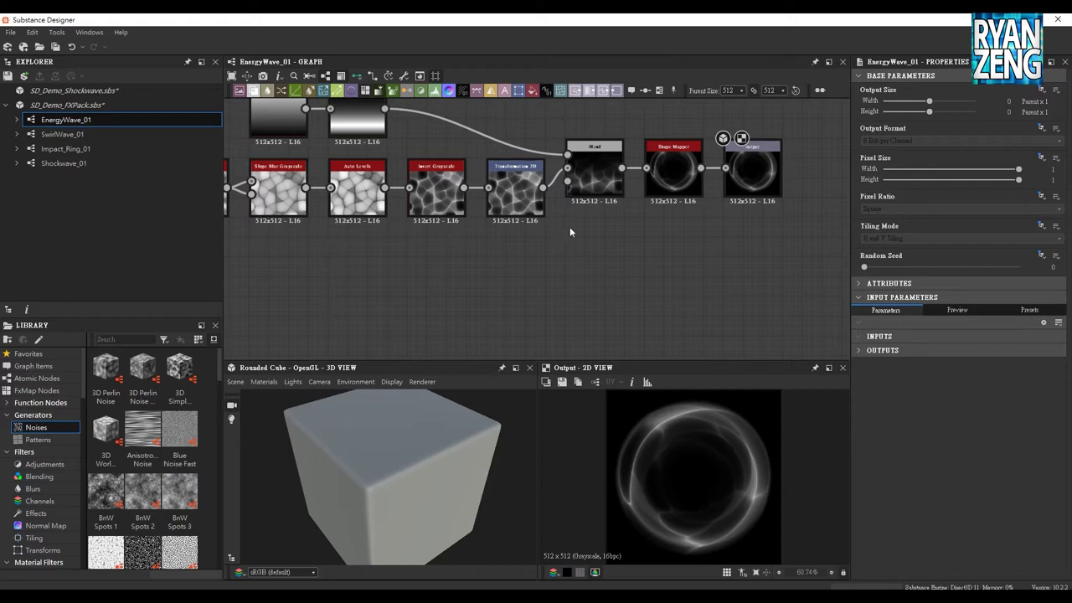
middle_click_drag(618, 226, 603, 257)
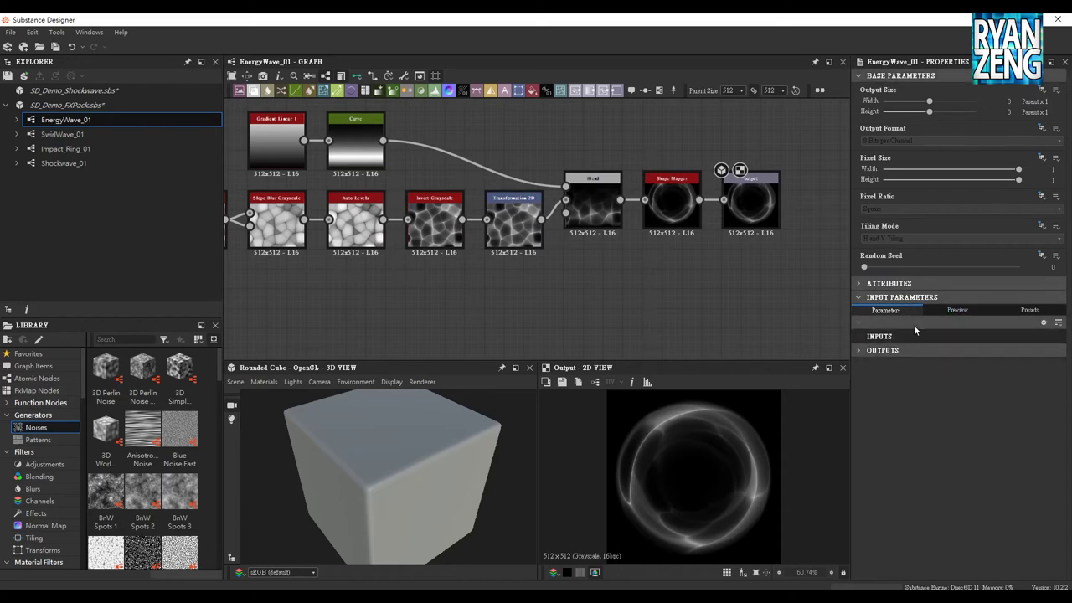
left_click(1043, 323)
left_click(865, 337)
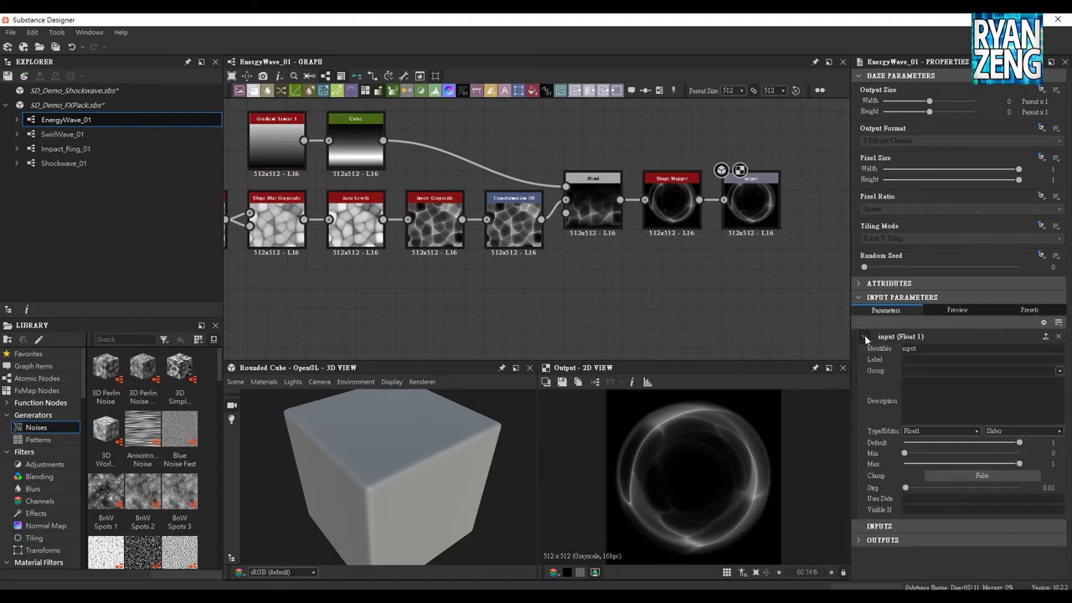
Rename the new input to TransOffset, make it a Float2 value, and view its preview values
double_click(945, 349)
type("Offset")
key("Return")
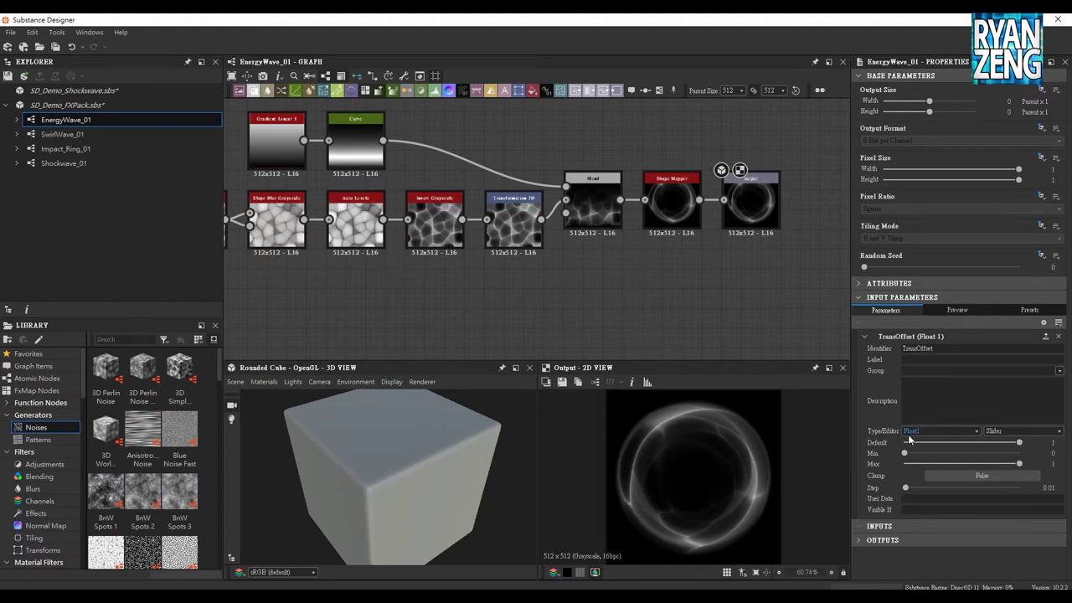
left_click(978, 433)
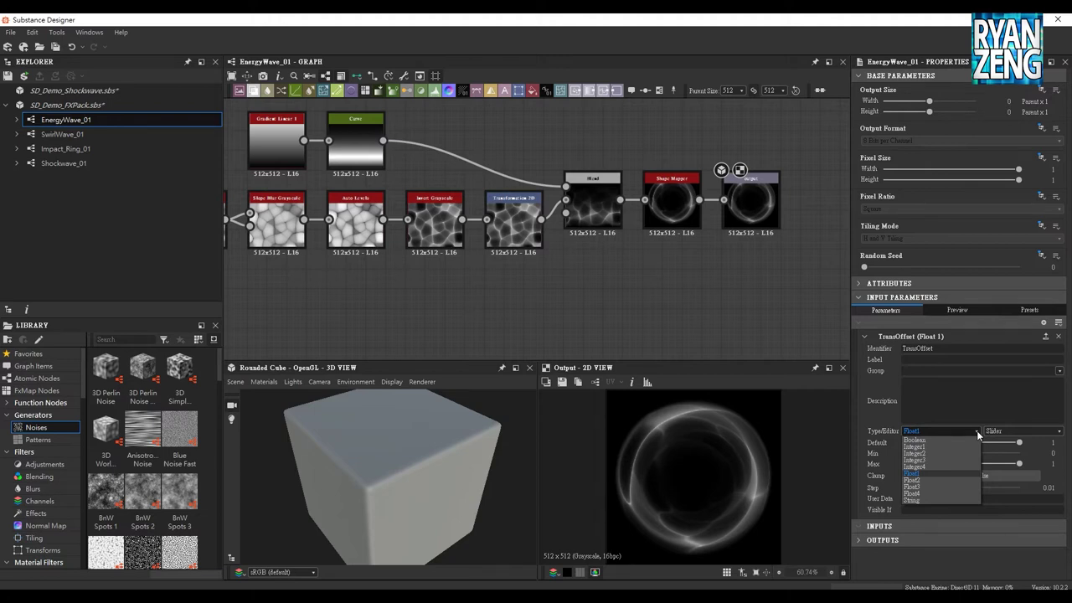
left_click(918, 484)
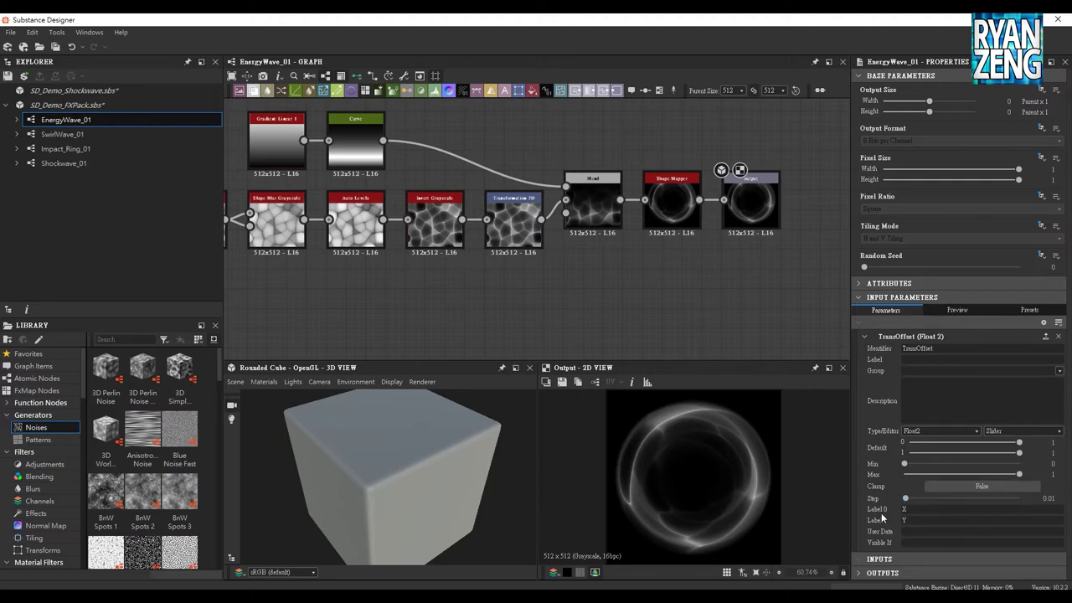
left_click(953, 311)
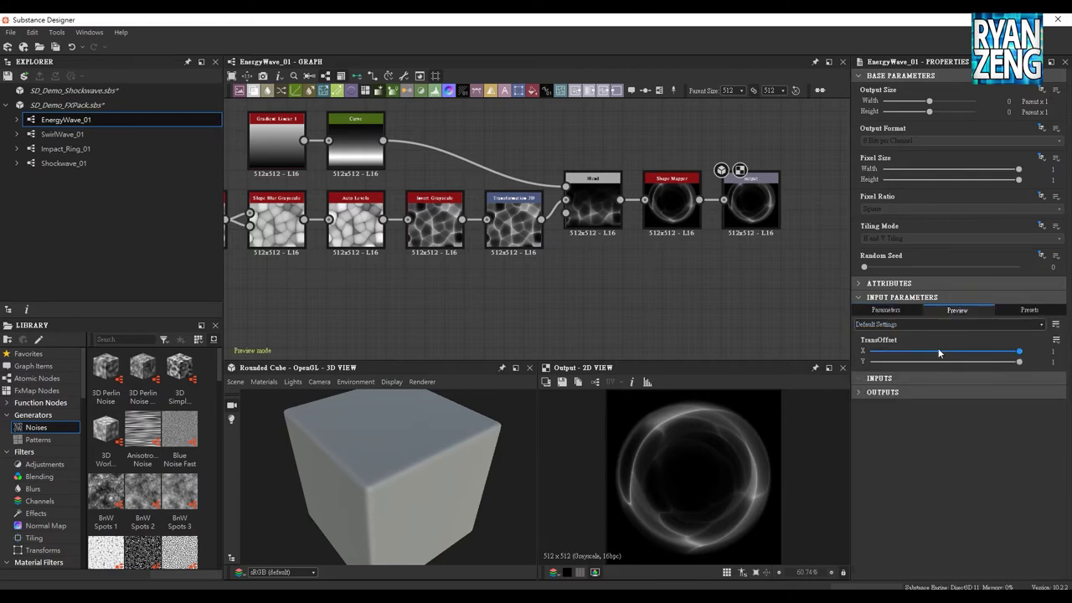
Set the TransOffset X preview value to 0.25 and select the Transformation 2D node
mouse_move(1020, 351)
left_mouse_down()
mouse_move(909, 360)
mouse_move(1021, 352)
left_mouse_up()
left_click(902, 312)
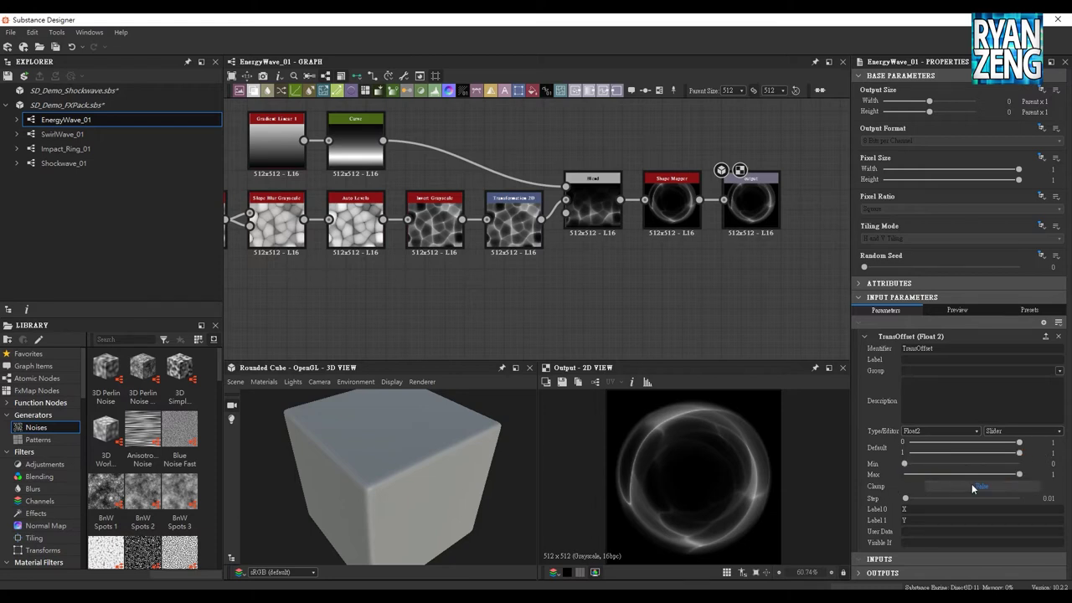
left_click(956, 311)
double_click(1052, 352)
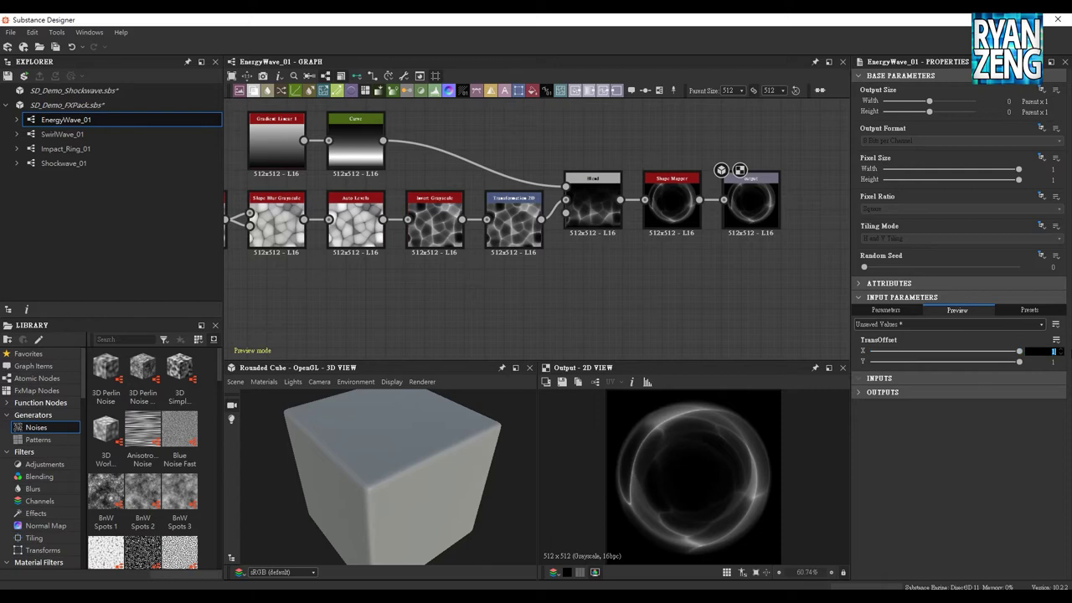
type("4")
key("Return")
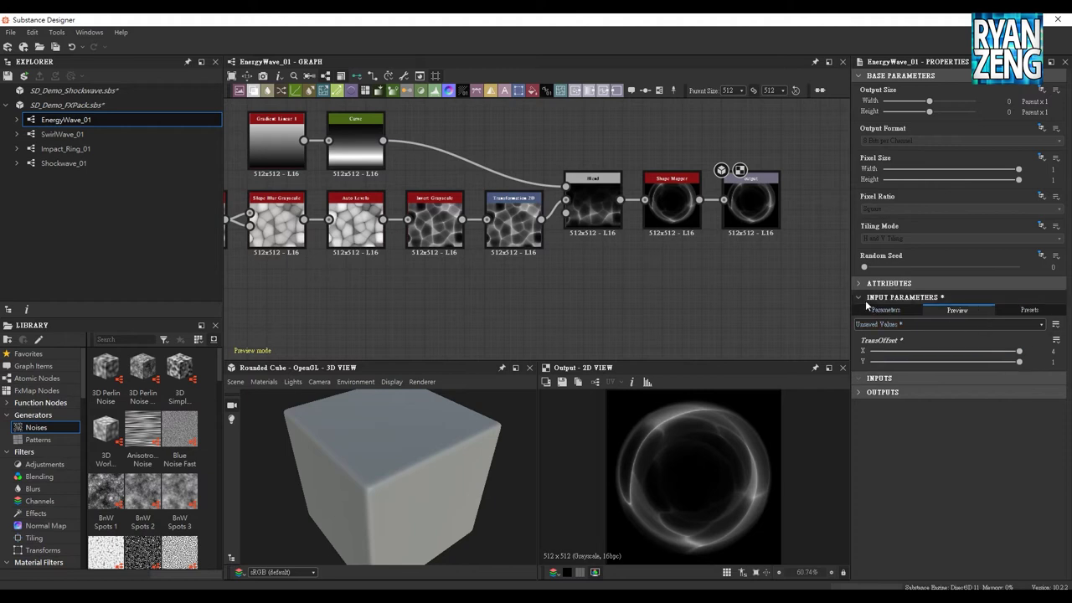
double_click(1051, 351)
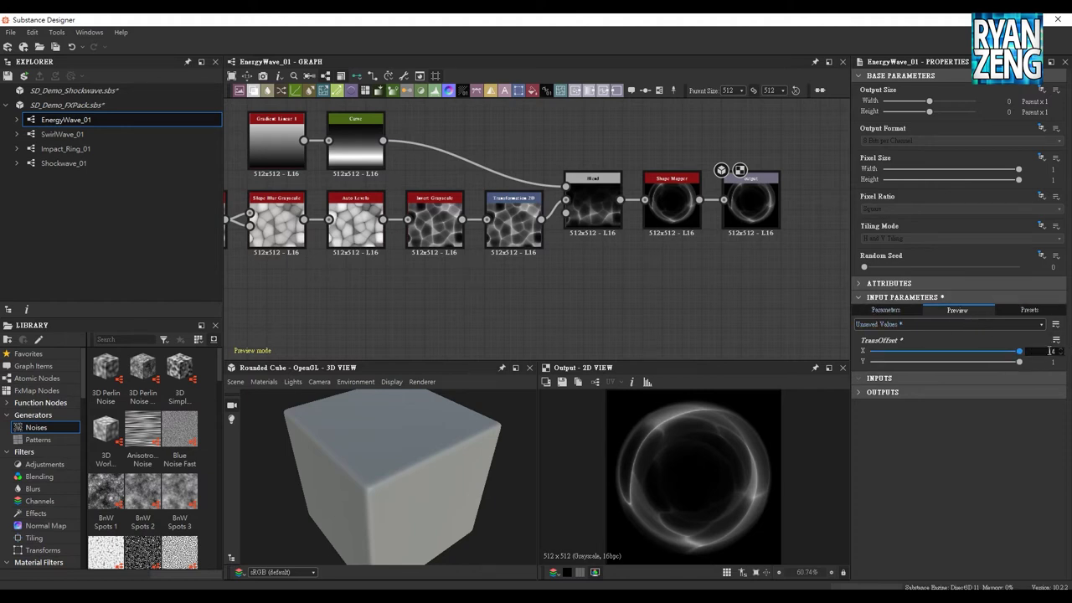
type("0.25")
key("Return")
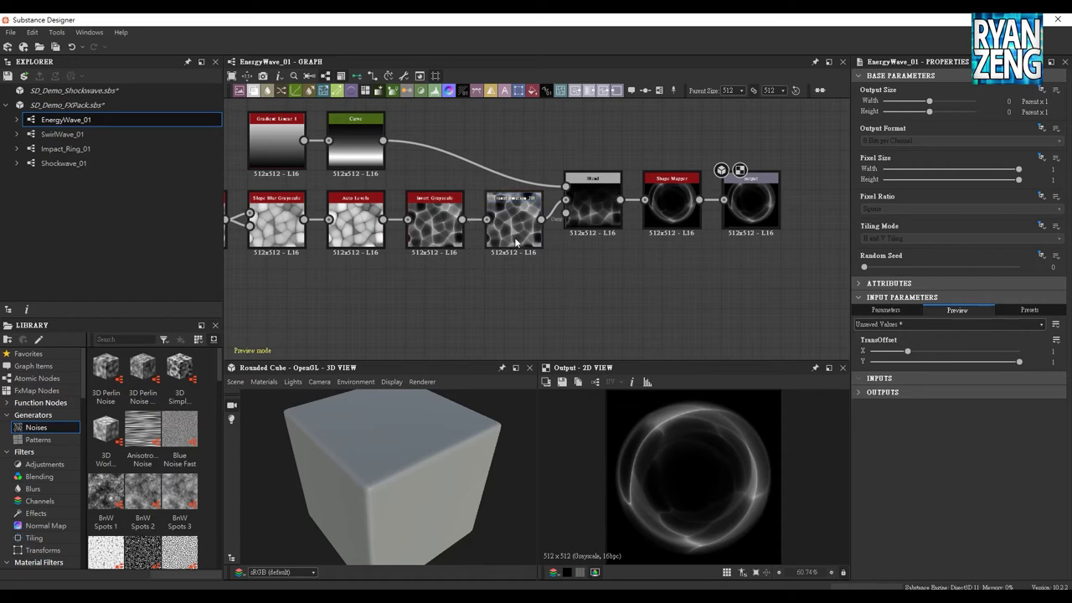
left_click(528, 235)
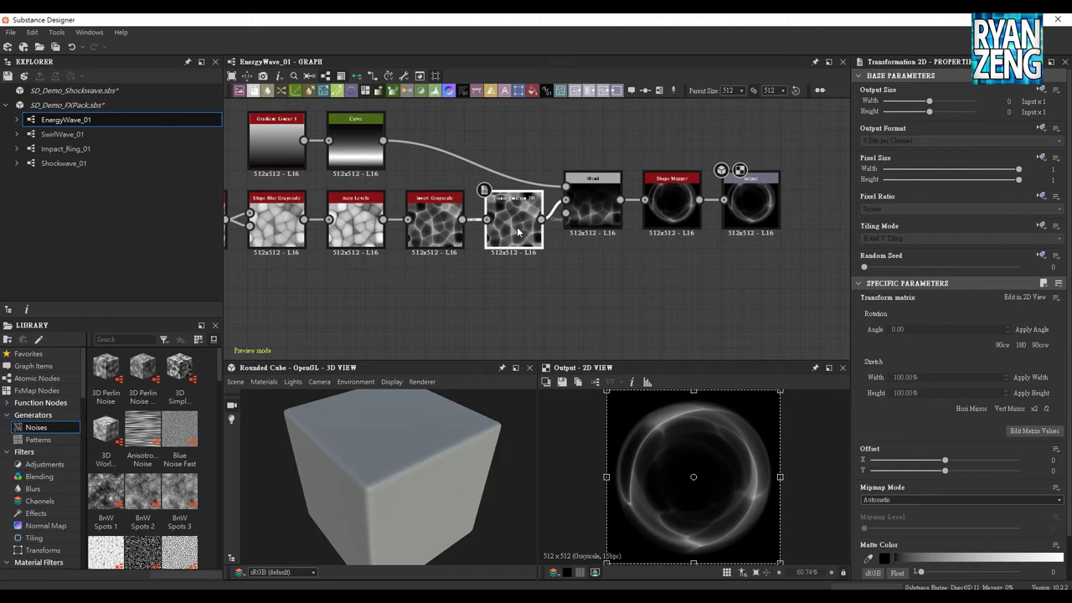
Drive the Transformation 2D node's Offset from the TransOffset graph input
scroll(867, 419, "down", 1)
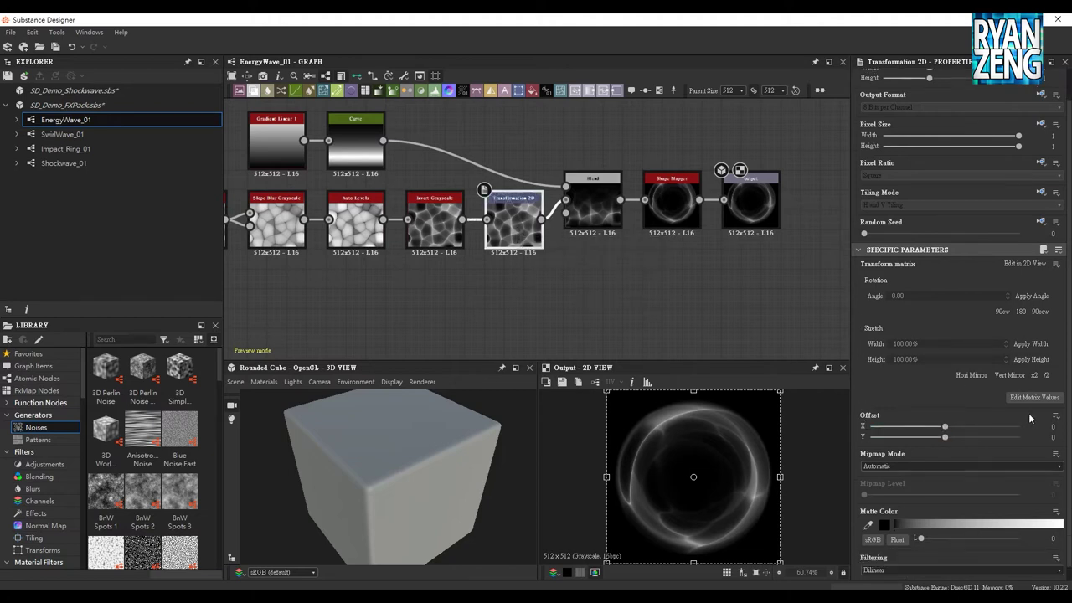
left_click(1056, 417)
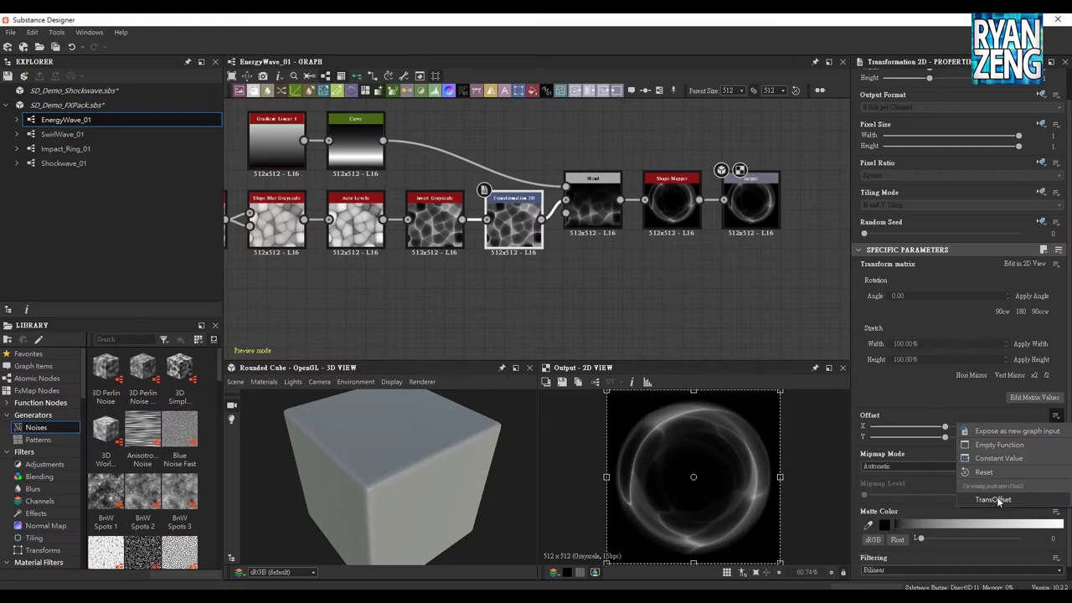
left_click(994, 500)
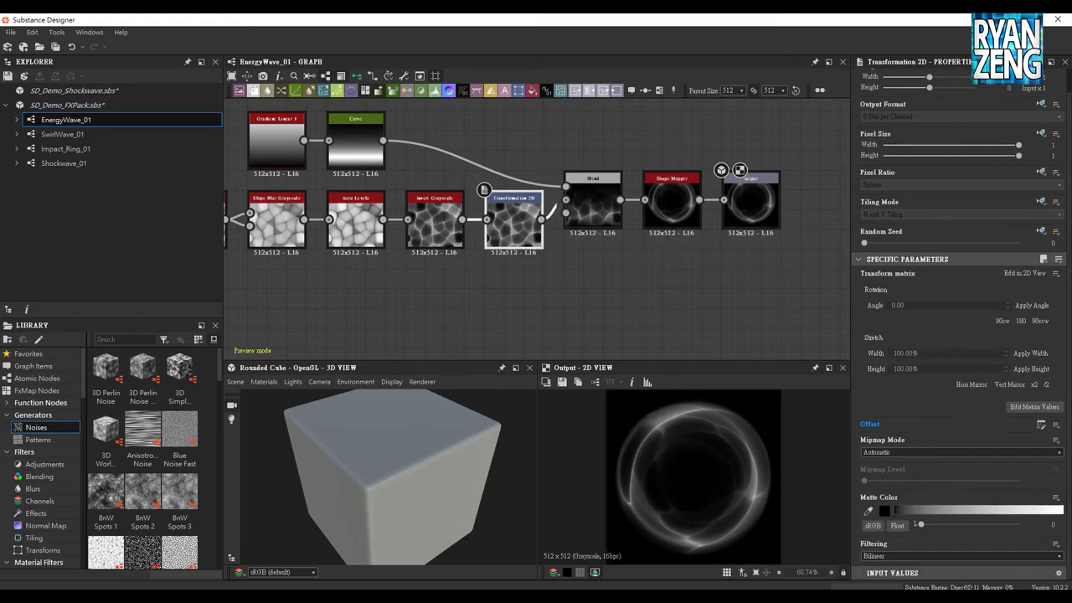
Test TransOffset Y at 0.48 on the output, then open the package in Substance Player
left_click(591, 255)
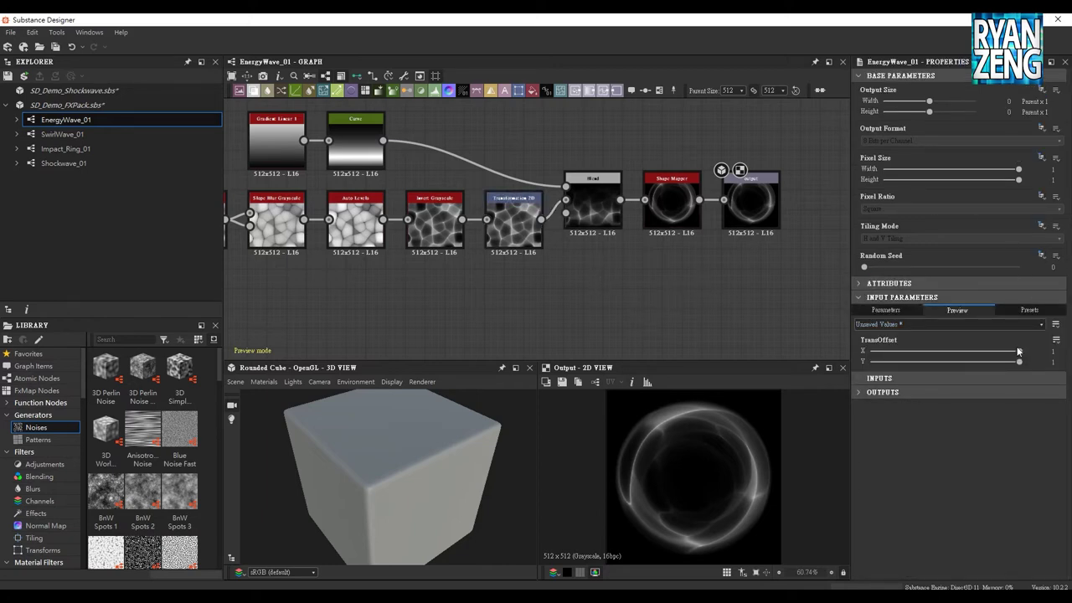
mouse_move(1020, 361)
left_mouse_down()
mouse_move(929, 362)
mouse_move(1035, 361)
left_mouse_up()
left_click(24, 77)
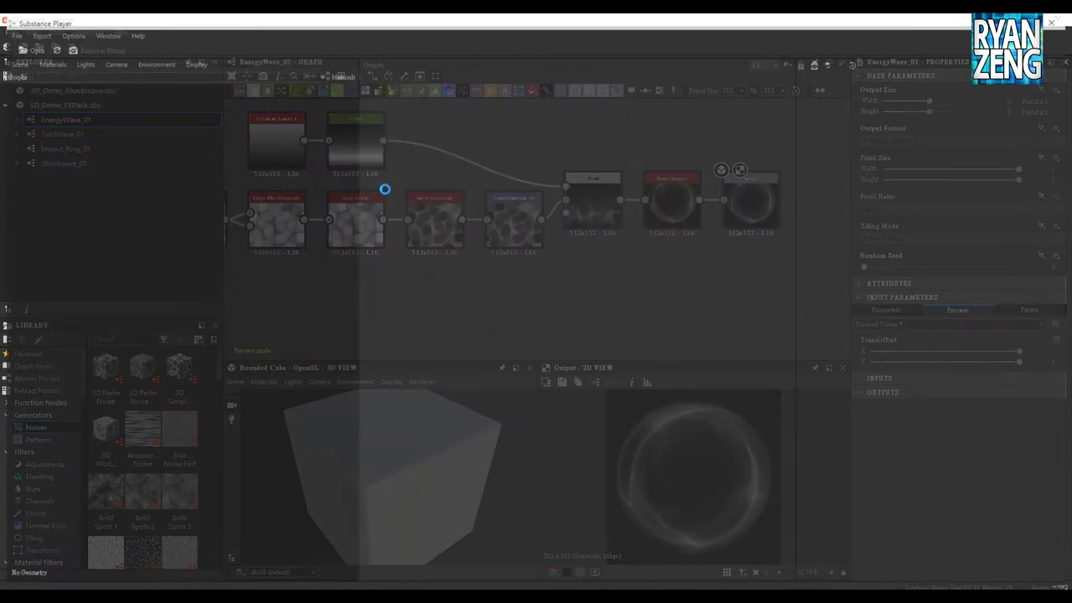
Preview EnergyWave_01 with a randomized seed and TransOffset Y at 0.857
left_click(709, 190)
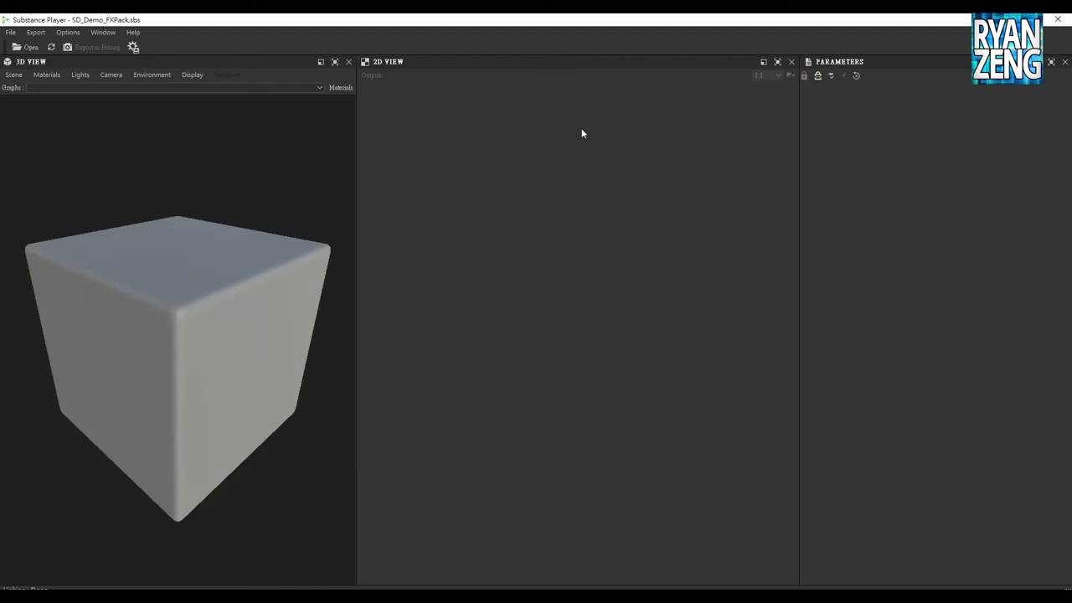
left_click(492, 76)
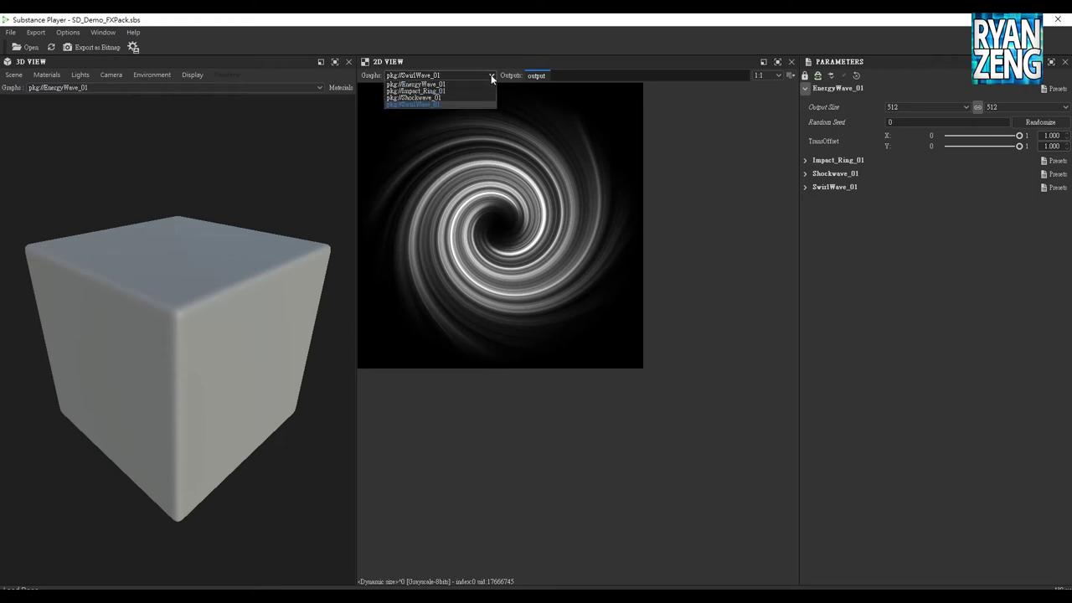
left_click(436, 86)
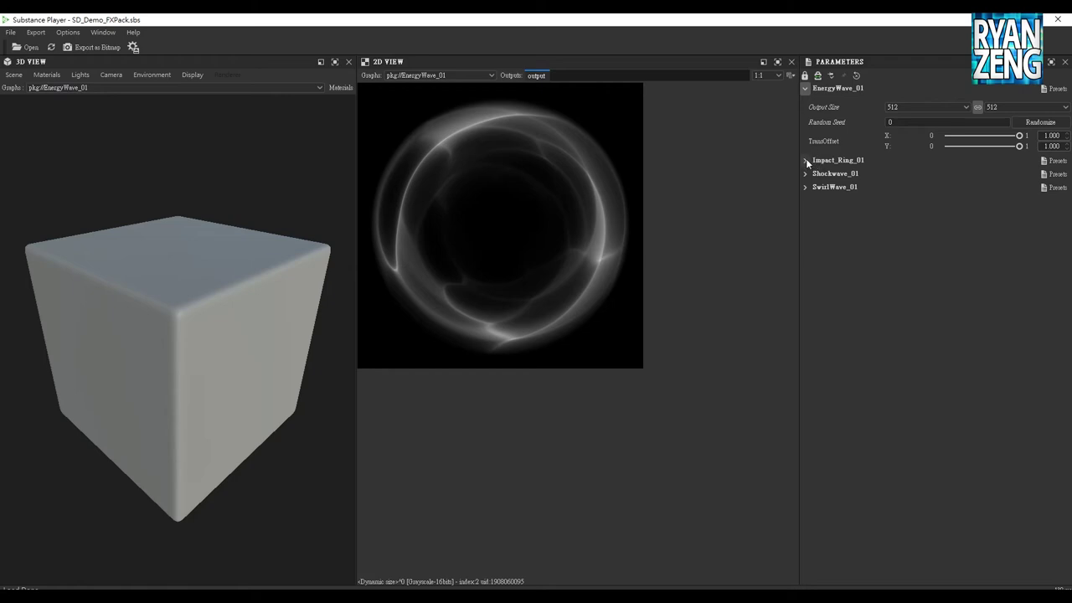
left_click(1036, 123)
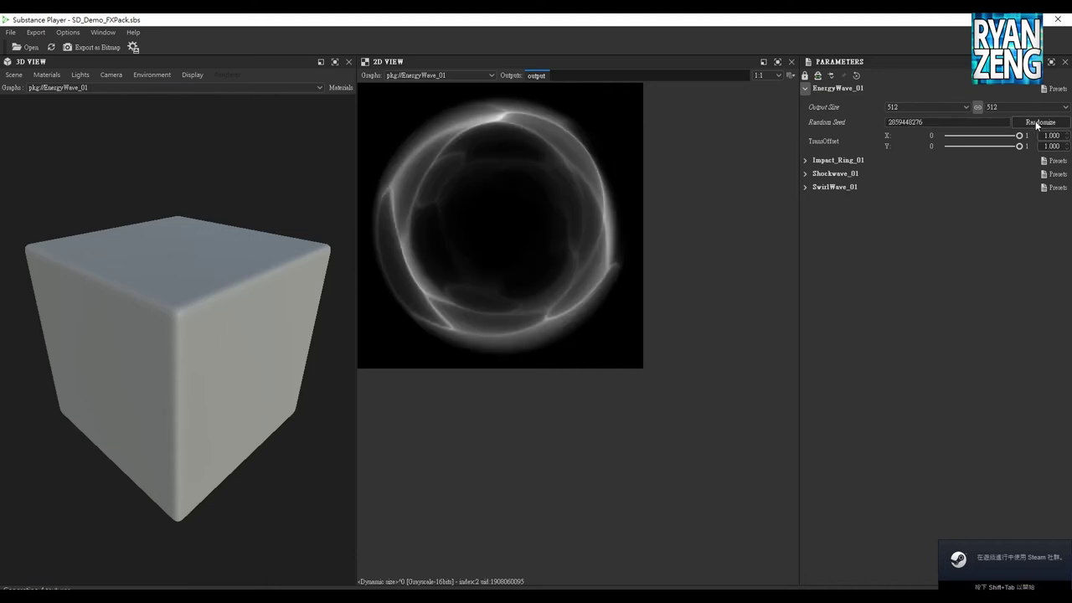
left_click(1036, 123)
left_click(1036, 123)
mouse_move(1019, 146)
left_mouse_down()
mouse_move(969, 147)
mouse_move(1020, 136)
mouse_move(1002, 151)
left_mouse_up()
left_click_drag(995, 147, 1008, 147)
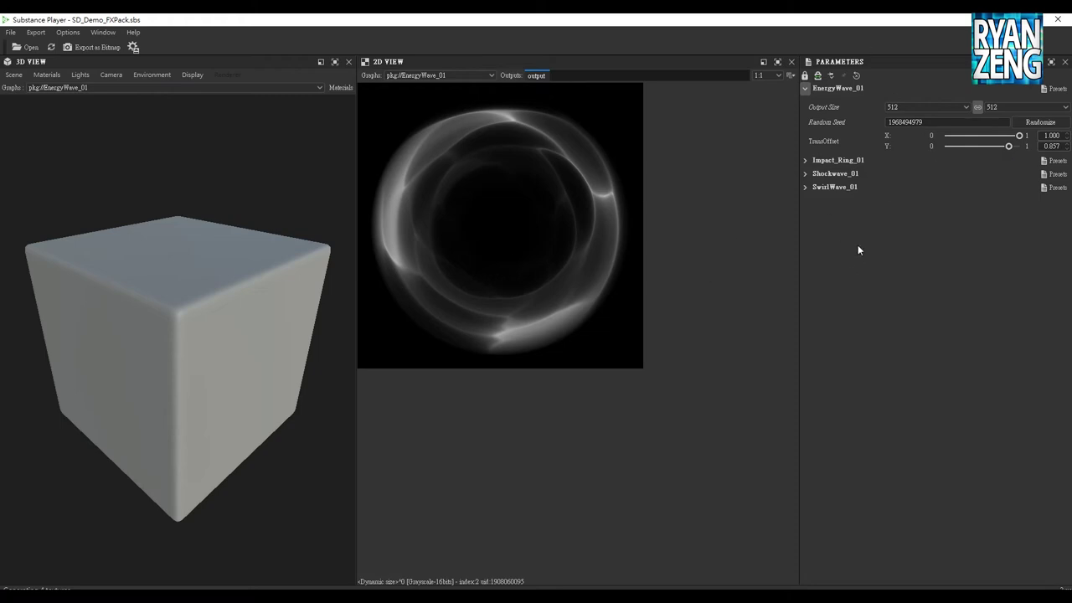
Preview Shockwave_01 and raise its Disorder to 0.381
left_click(492, 76)
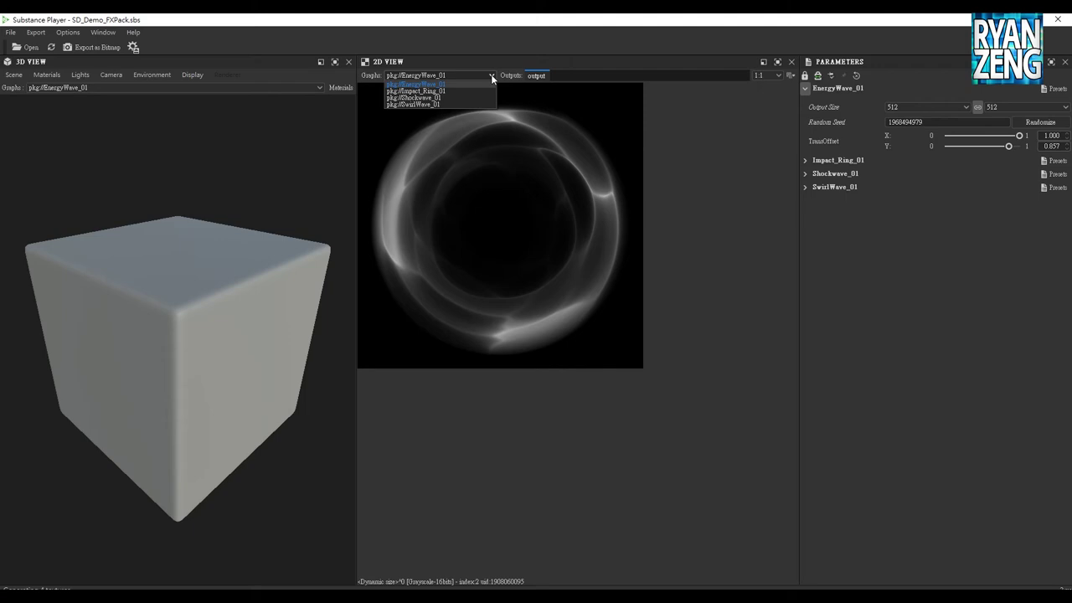
left_click(423, 97)
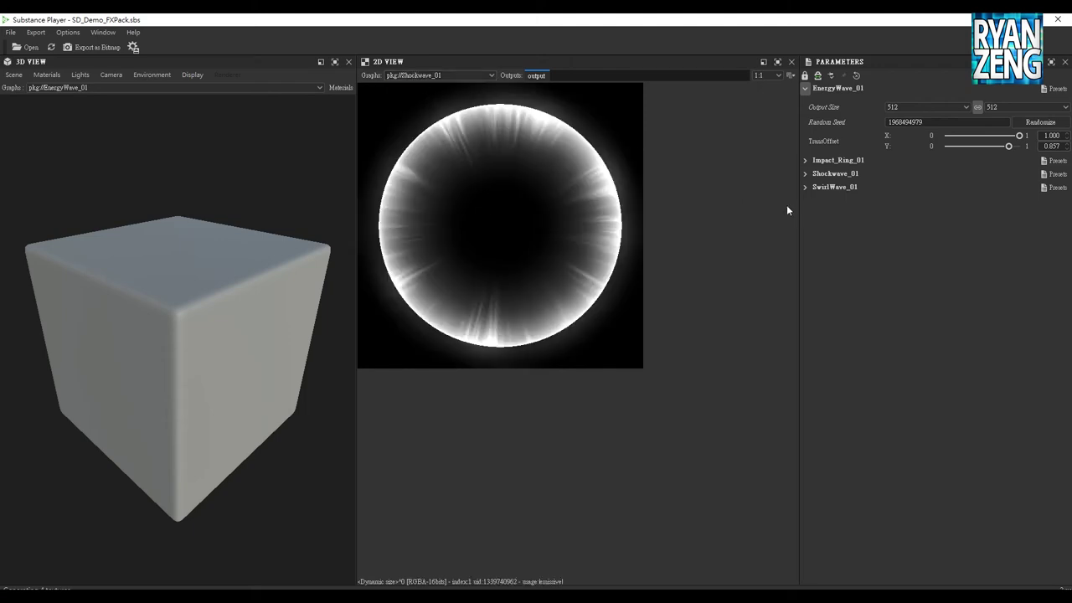
left_click(805, 173)
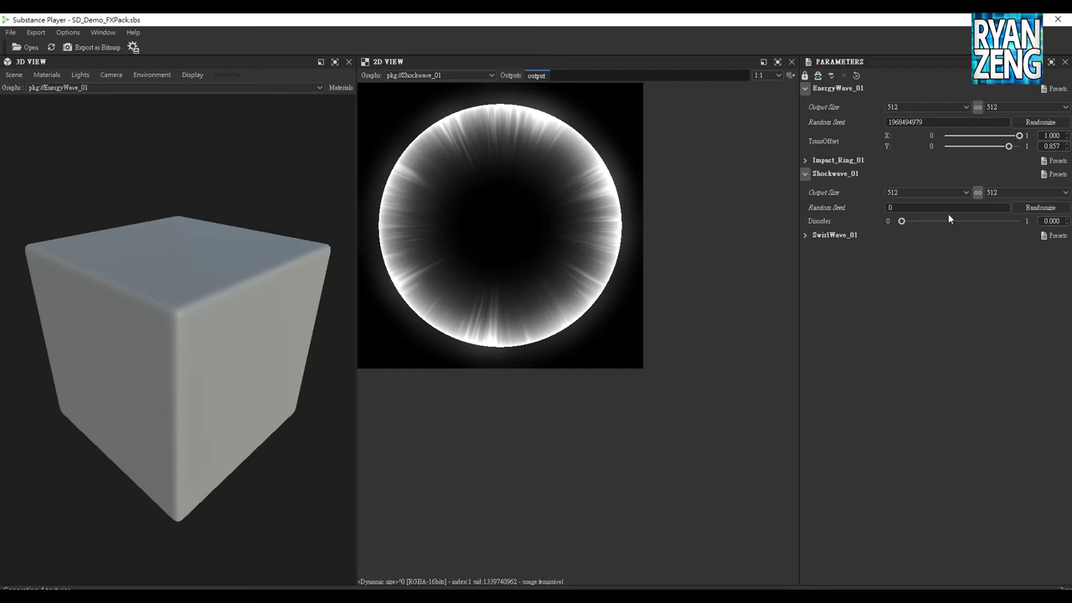
left_click_drag(901, 222, 947, 221)
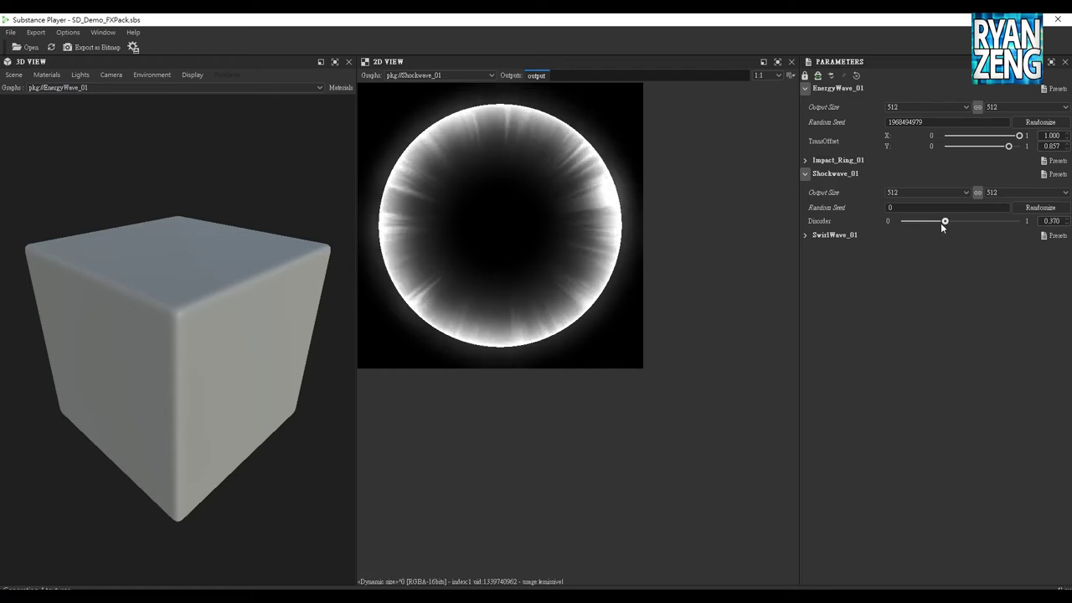
Preview the Impact_Ring_01 and SwirlWave_01 graphs, then return to Substance Designer
left_click(492, 75)
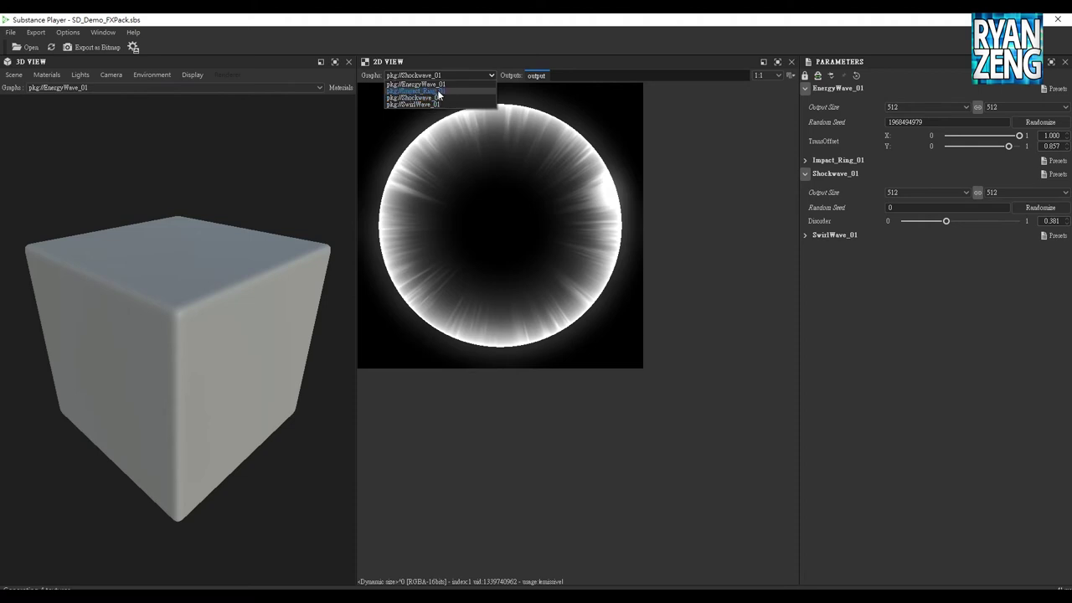
left_click(482, 90)
left_click(489, 74)
left_click(429, 103)
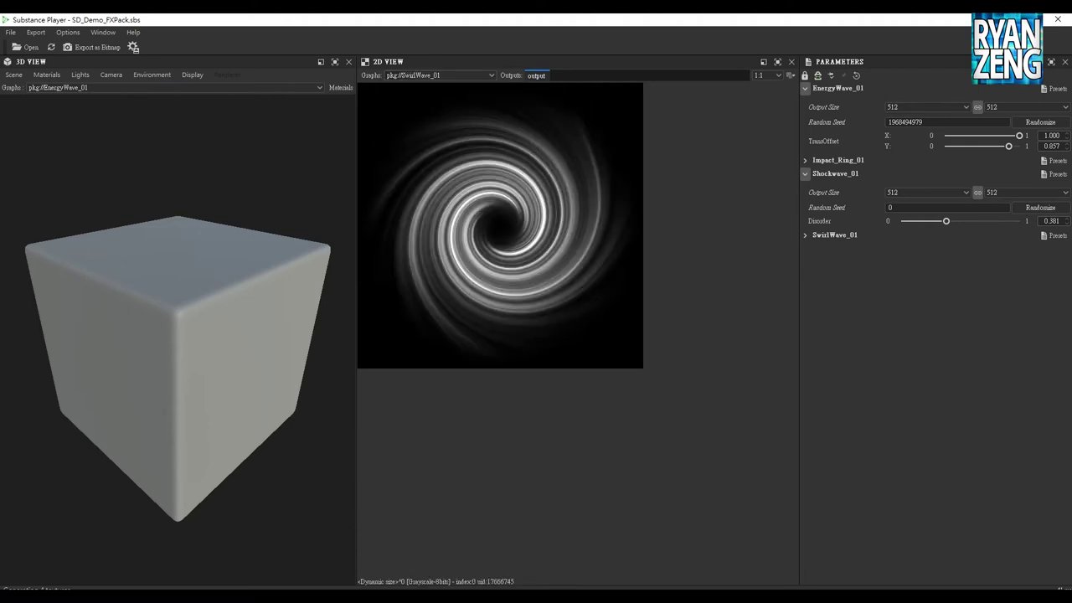
left_click(326, 561)
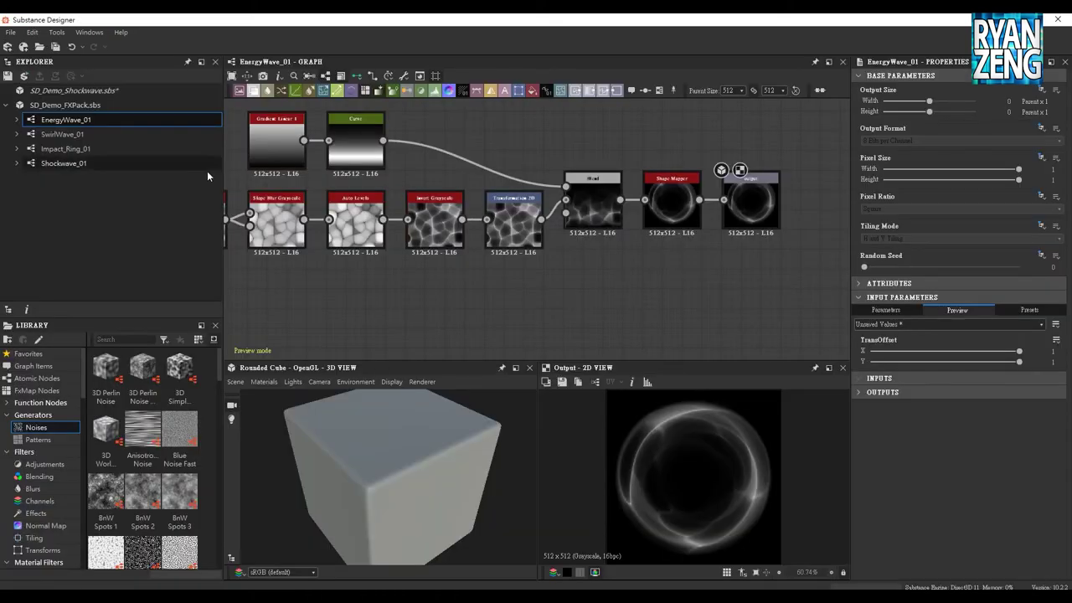
Open SwirlWave_01 and inspect its Clouds 3, Levels and Transformation 2D nodes
double_click(73, 134)
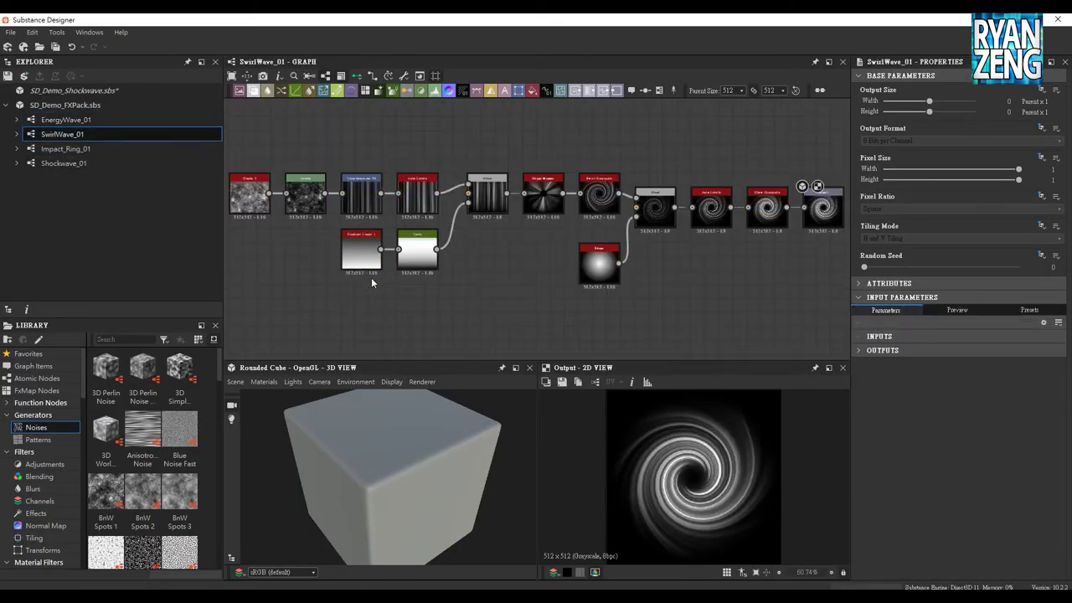
scroll(378, 311, "up", 2)
scroll(446, 310, "up", 2)
middle_click_drag(357, 246, 484, 314)
mouse_move(503, 279)
middle_mouse_down()
mouse_move(465, 251)
mouse_move(405, 248)
mouse_move(368, 275)
middle_mouse_up()
scroll(464, 252, "up", 1)
double_click(299, 164)
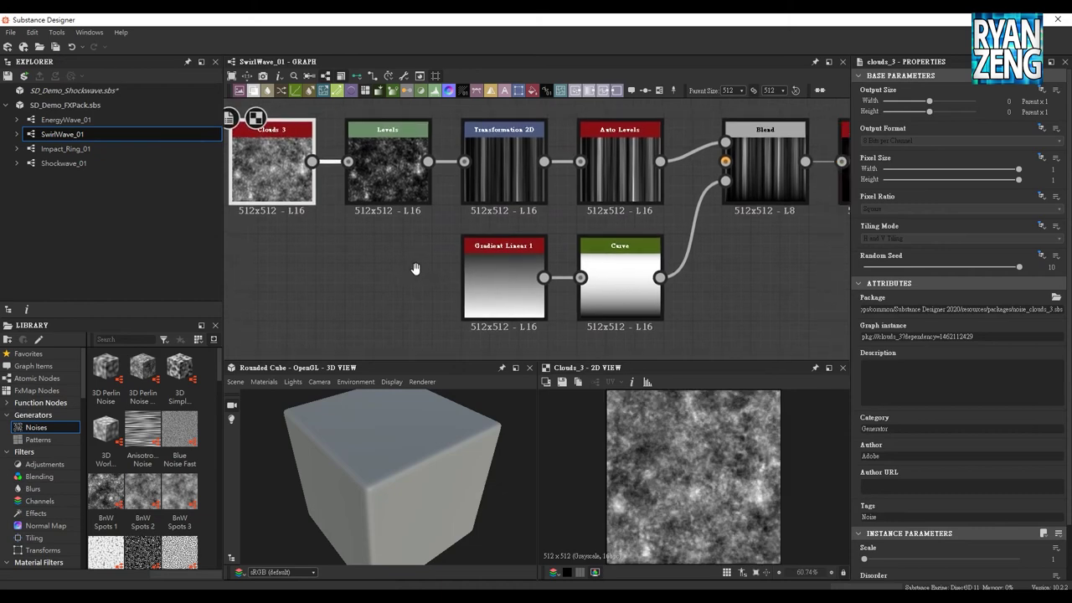
double_click(361, 176)
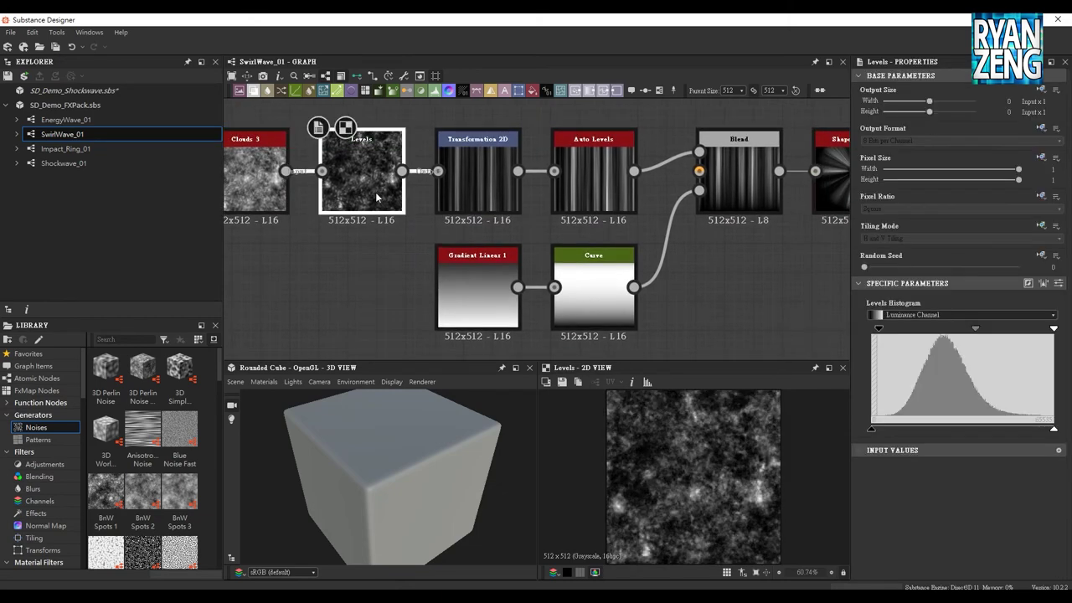
double_click(475, 204)
middle_click_drag(708, 287, 687, 272)
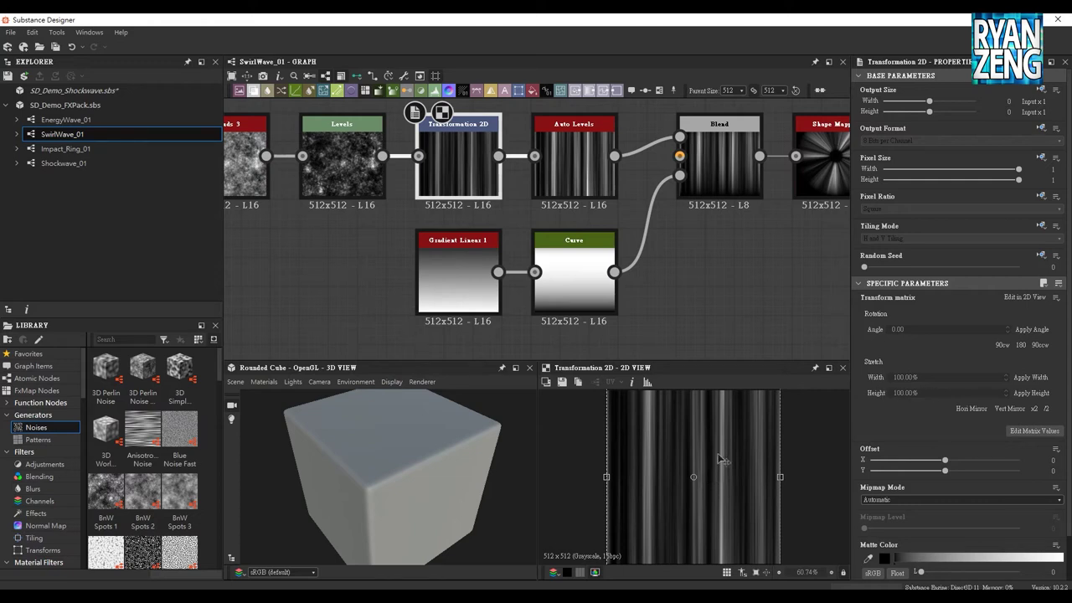
middle_click_drag(599, 212, 504, 189)
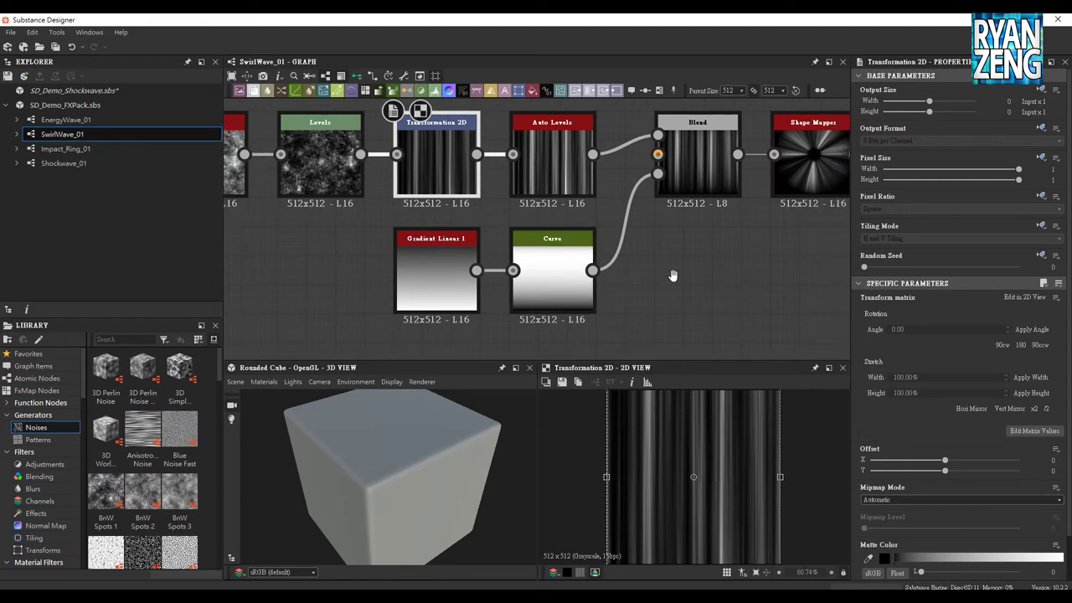
Inspect the Auto Levels, Gradient Linear 1, Curve, first Blend and Shape Mapper nodes
left_click(500, 181)
mouse_move(677, 271)
middle_mouse_down()
mouse_move(607, 274)
mouse_move(633, 241)
middle_mouse_up()
left_click(335, 276)
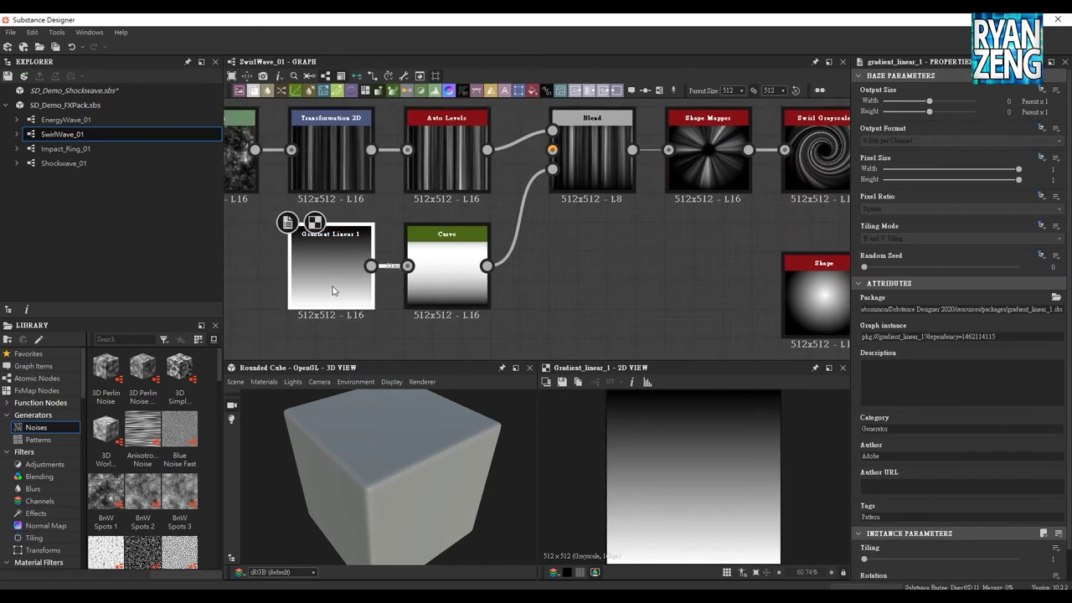
left_click(448, 291)
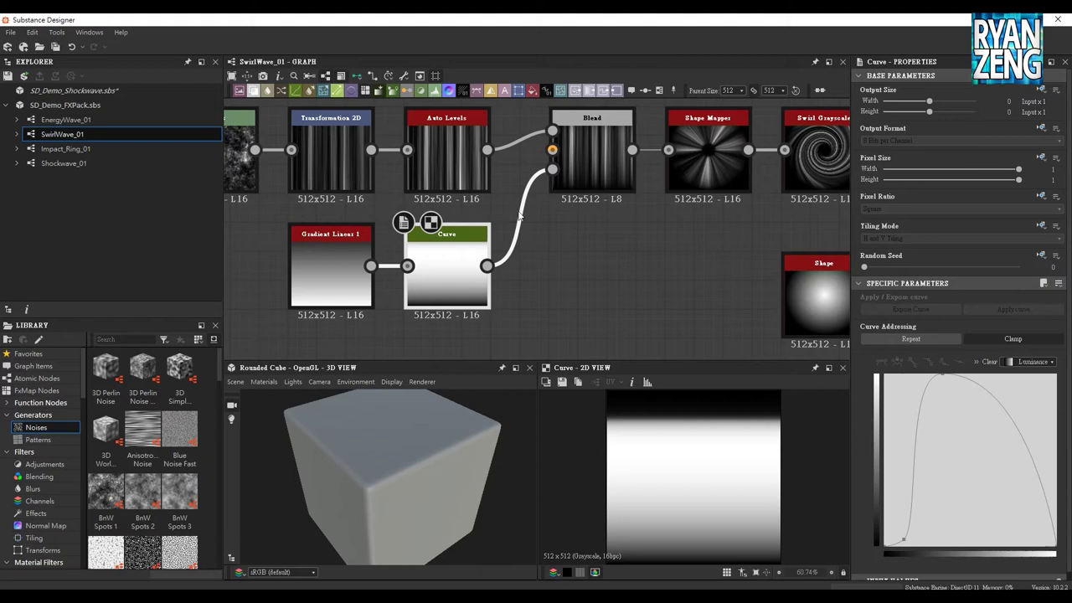
middle_click_drag(603, 168, 507, 161)
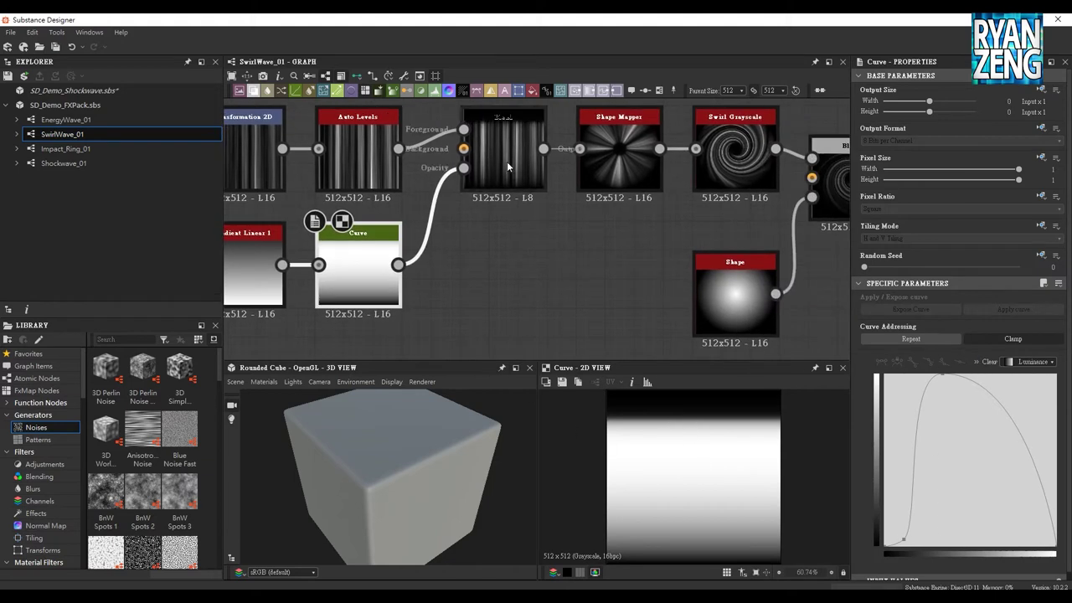
left_click(507, 160)
middle_click_drag(578, 228, 560, 225)
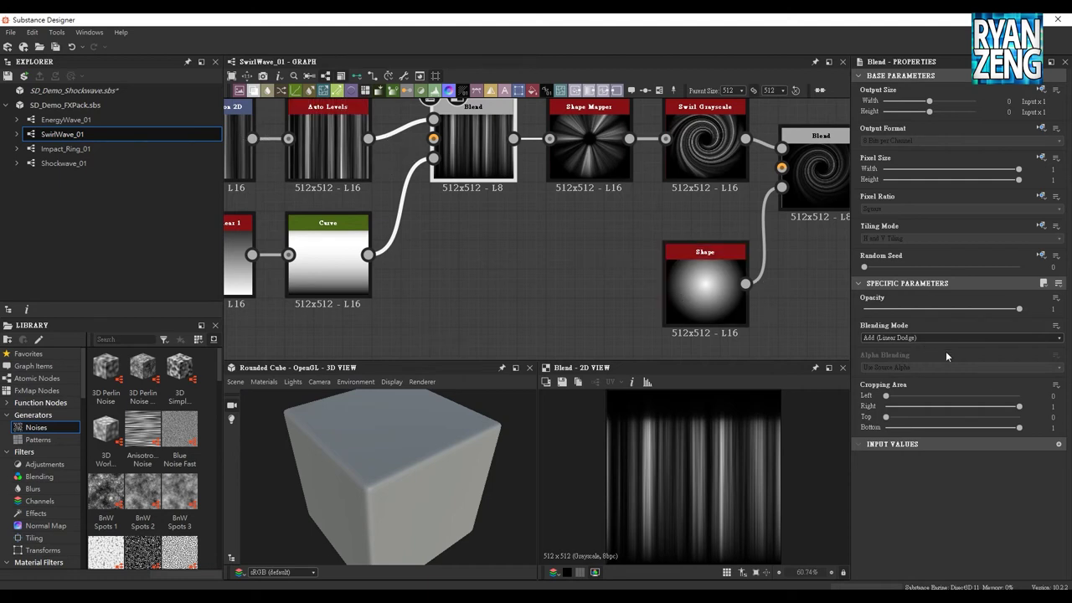
middle_click_drag(597, 221, 560, 241)
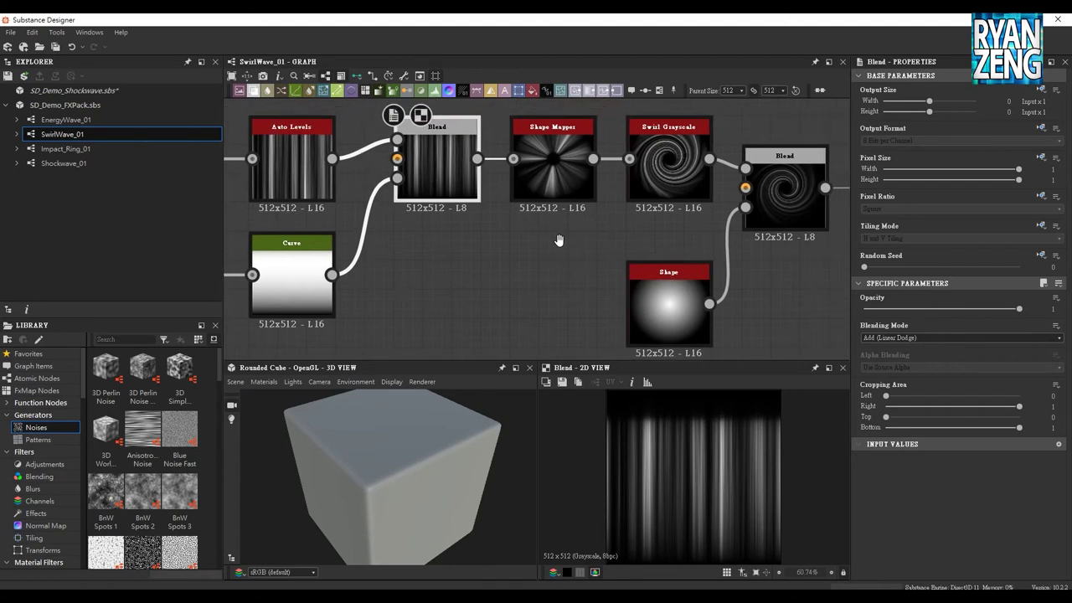
left_click(566, 184)
mouse_move(566, 183)
middle_mouse_down()
mouse_move(527, 241)
mouse_move(523, 217)
middle_mouse_up()
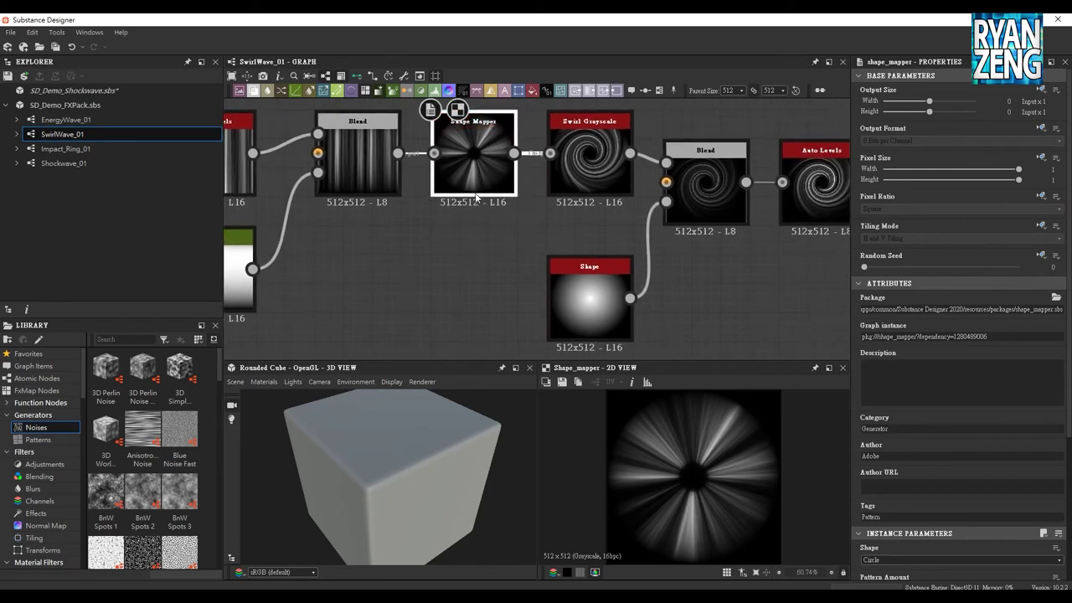
scroll(591, 138, "up", 3)
middle_click_drag(590, 141, 581, 166)
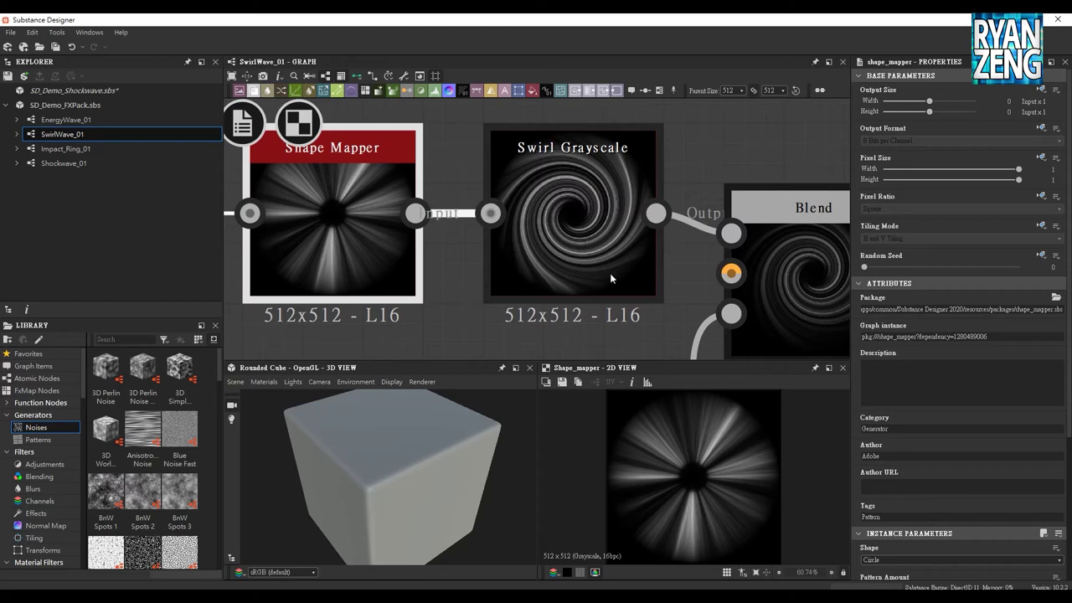
middle_click_drag(610, 273, 534, 220)
scroll(534, 221, "down", 1)
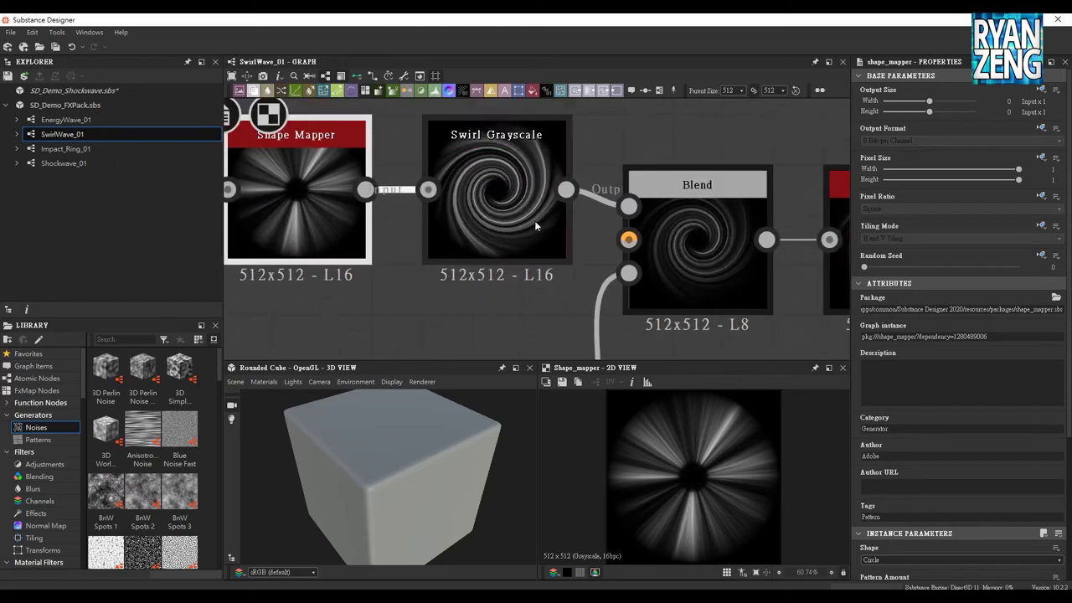
Preview Swirl Grayscale, try Stretch /2 and x2, then lower its Amount from 6
left_click(497, 192)
scroll(563, 283, "down", 1)
scroll(911, 429, "down", 3)
scroll(911, 429, "down", 2)
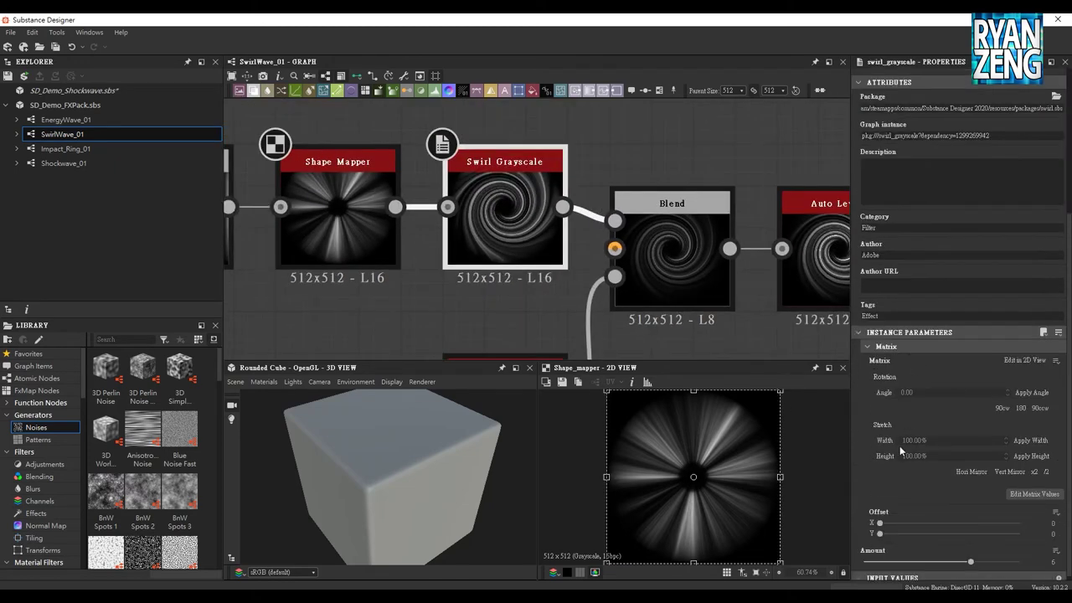
double_click(504, 222)
scroll(925, 498, "down", 1)
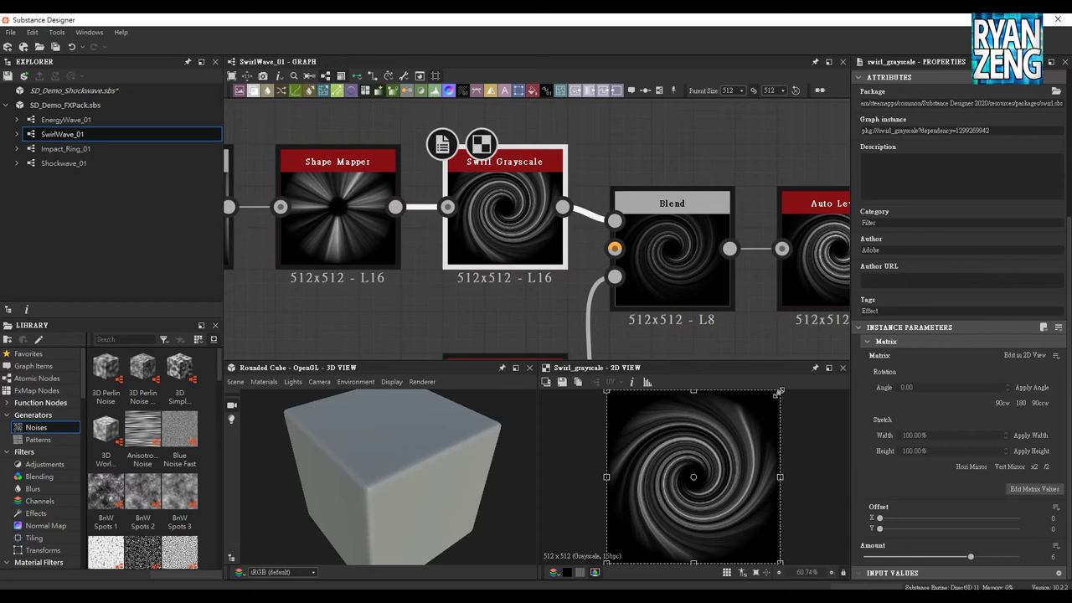
left_click(1046, 466)
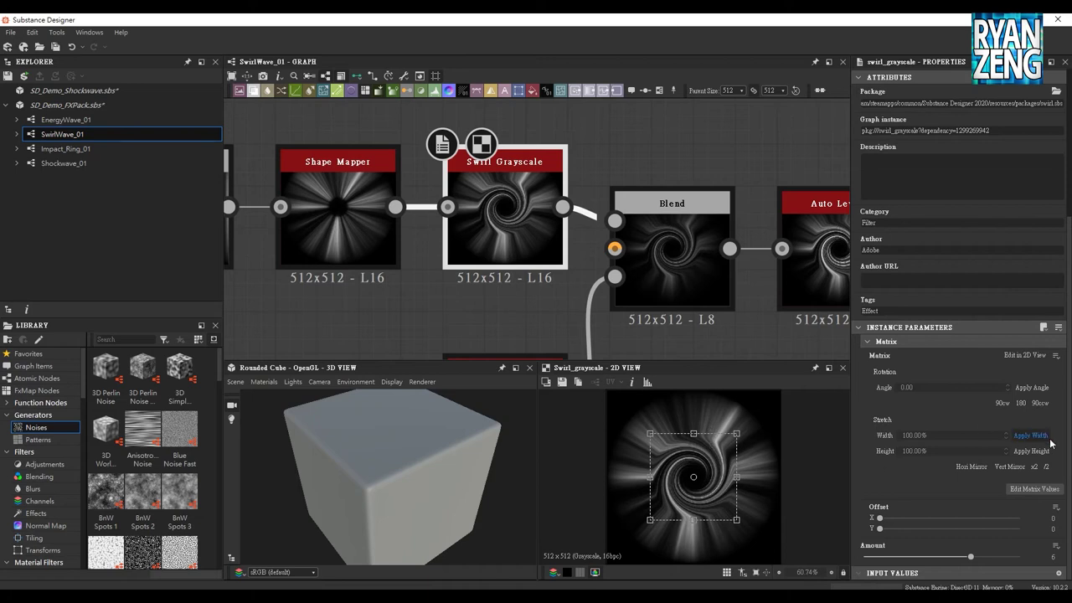
left_click(1035, 466)
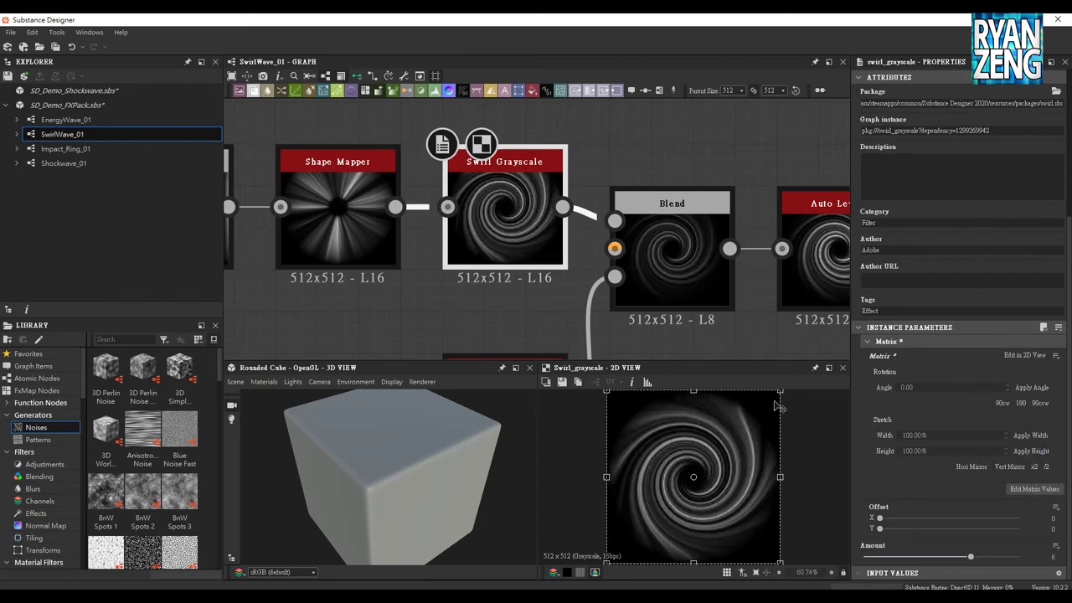
mouse_move(971, 558)
left_mouse_down()
mouse_move(949, 559)
mouse_move(958, 562)
left_mouse_up()
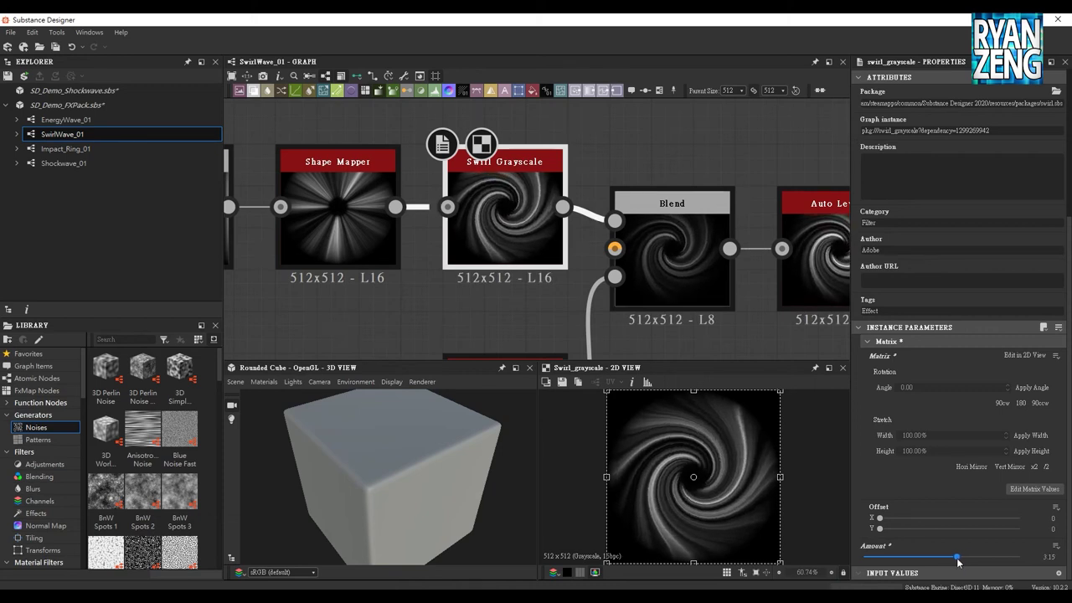
Check the second Blend, Auto Levels, Glow Grayscale and output nodes down the chain
mouse_move(685, 301)
middle_mouse_down()
mouse_move(658, 246)
mouse_move(555, 226)
middle_mouse_up()
left_click(555, 226)
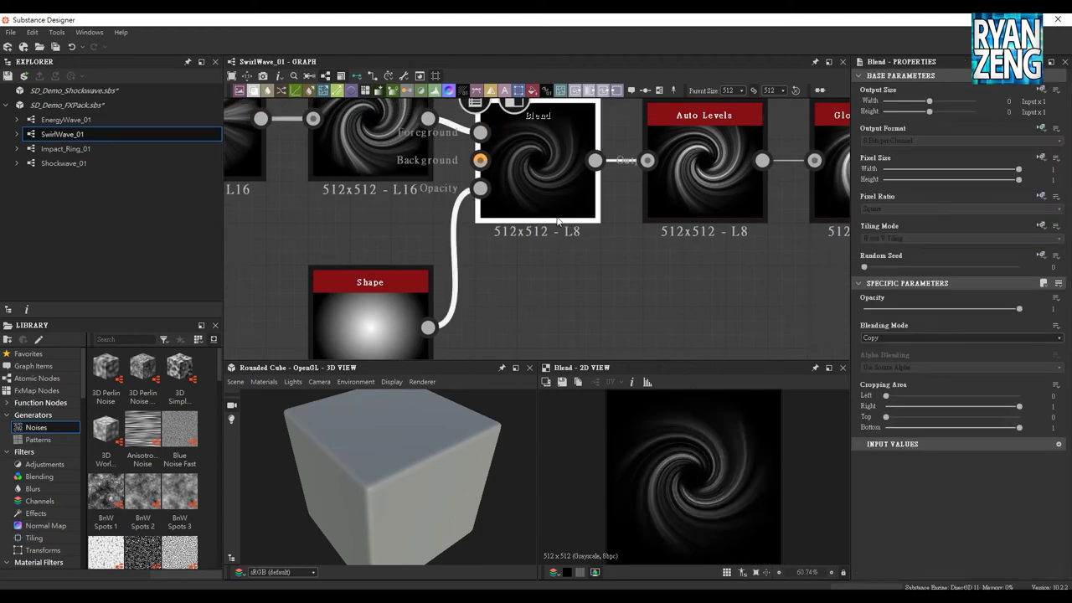
middle_click_drag(683, 267, 586, 306)
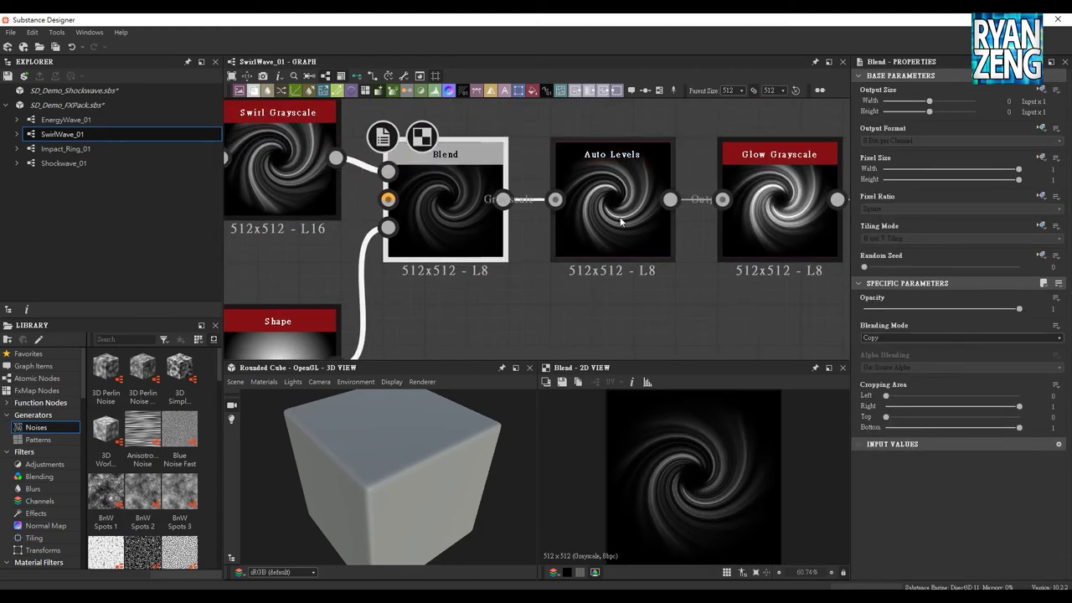
left_click(590, 243)
mouse_move(700, 290)
middle_mouse_down()
mouse_move(554, 292)
mouse_move(530, 251)
middle_mouse_up()
scroll(581, 261, "down", 2)
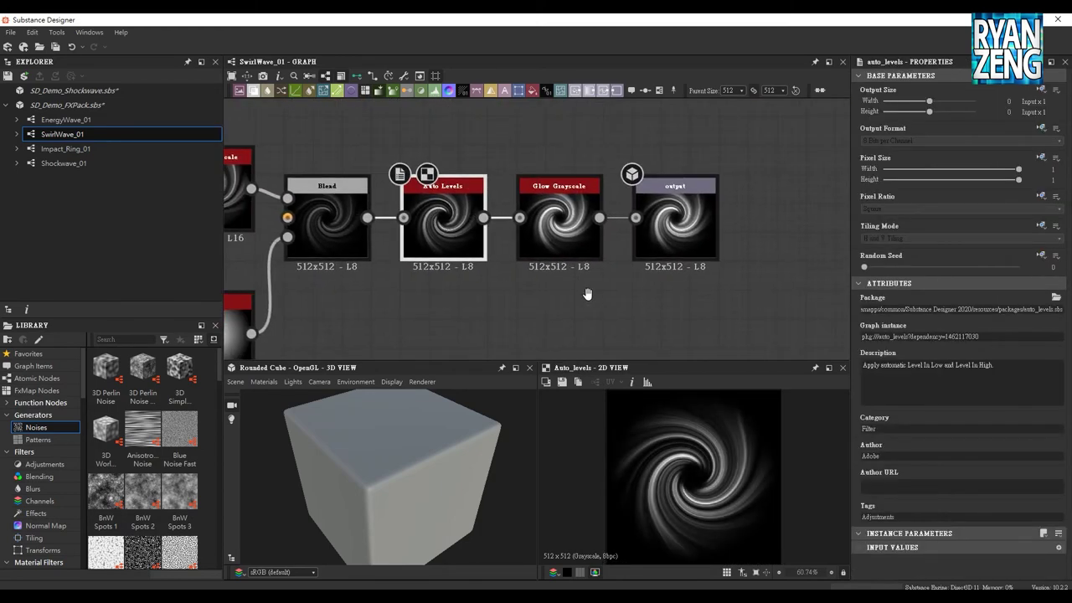
left_click(562, 238)
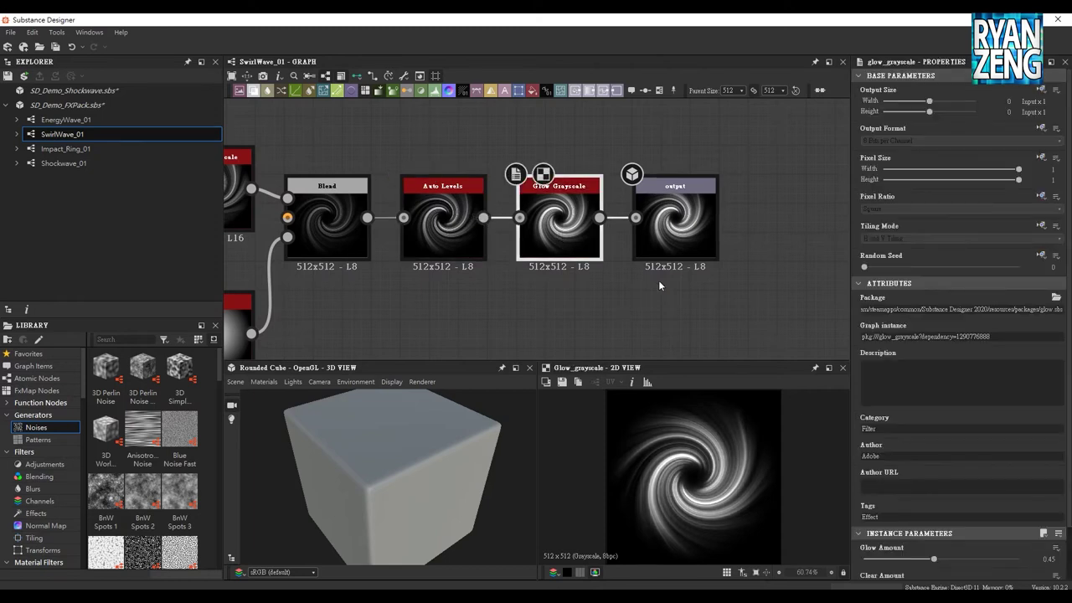
middle_click_drag(640, 265, 597, 261)
left_click(646, 242)
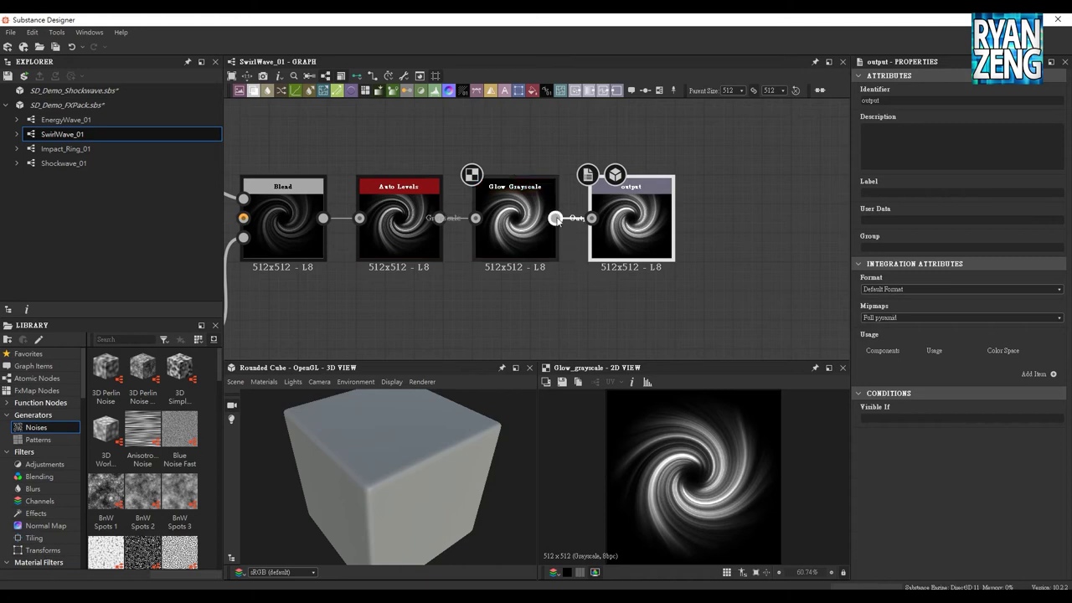
left_click_drag(555, 218, 570, 317)
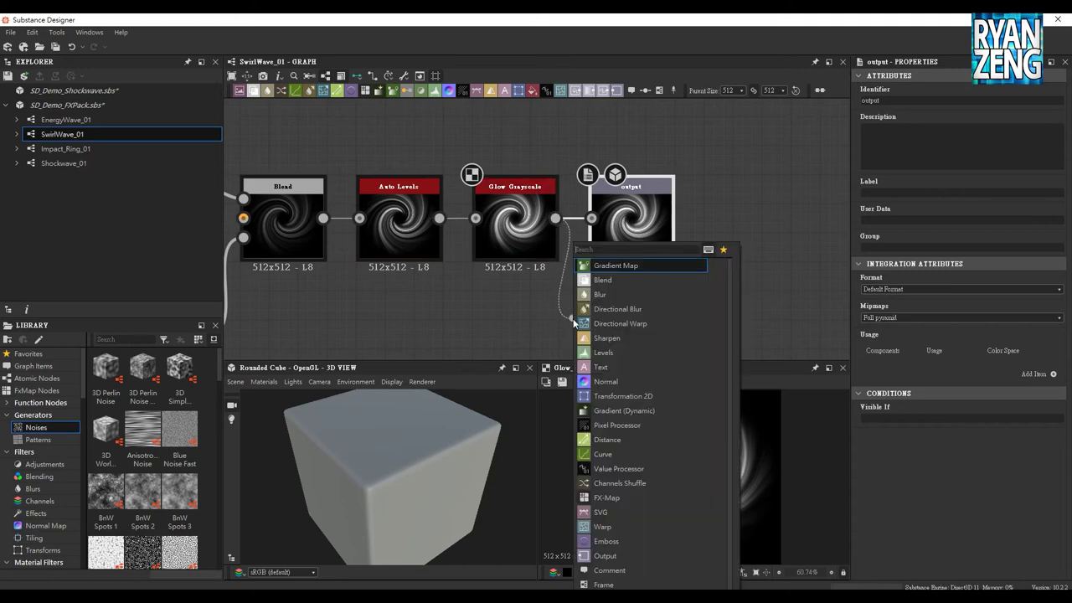
left_click(640, 266)
middle_click_drag(711, 319, 671, 283)
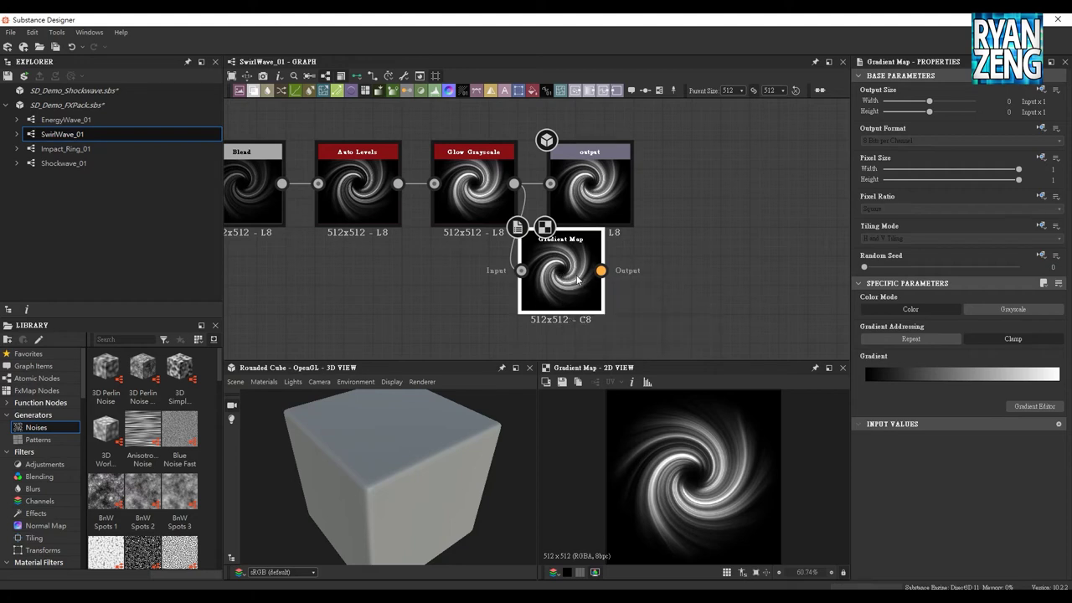
key("Delete")
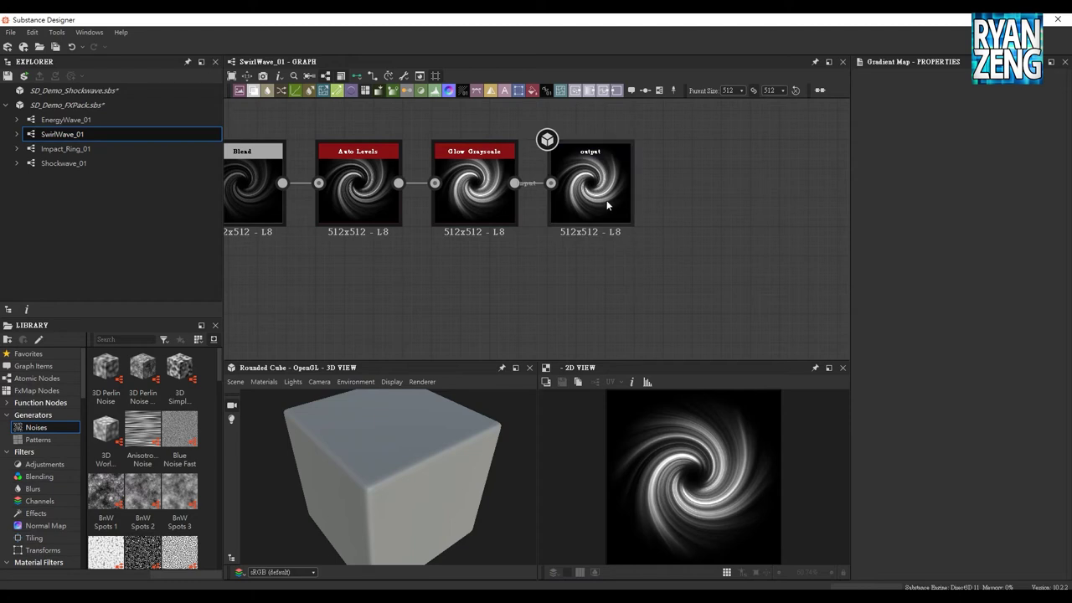
left_click(593, 199)
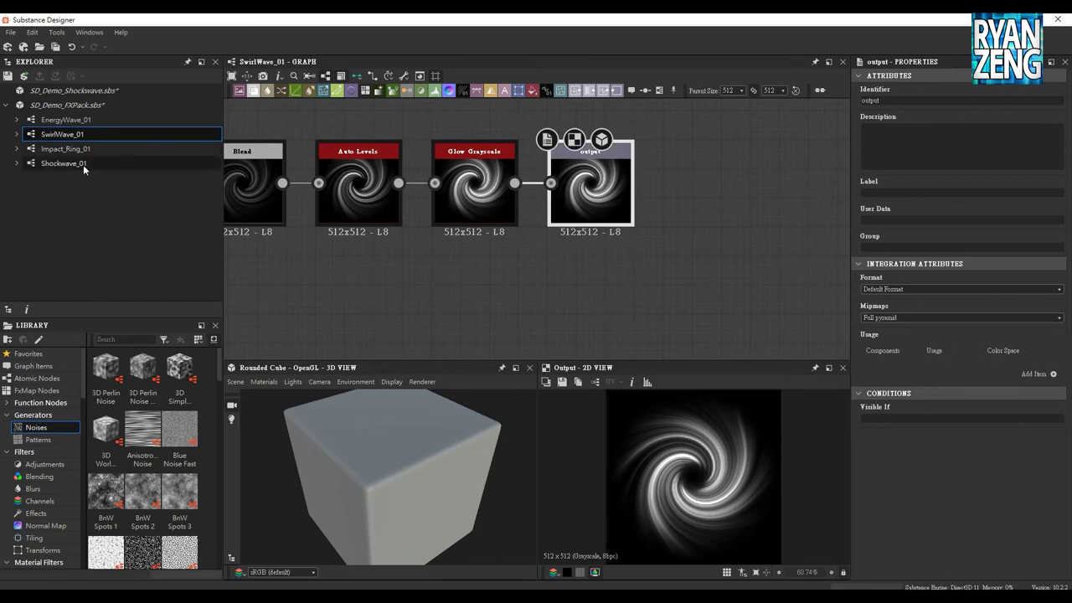
left_click(60, 162)
In Shockwave_01, set the output's usage to emissive with sRGB colour space
double_click(59, 162)
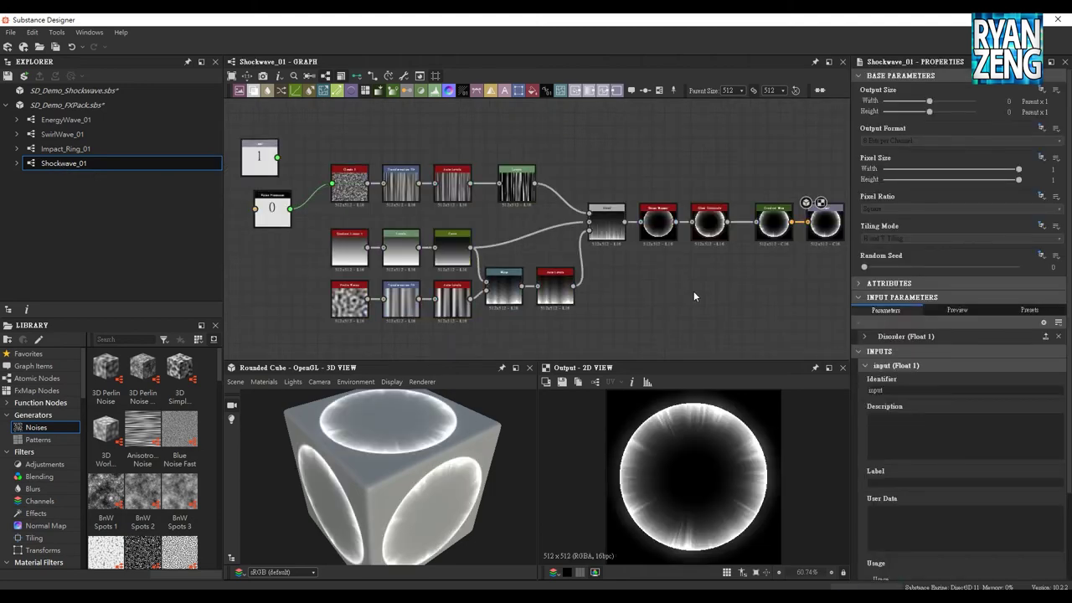
scroll(702, 273, "up", 3)
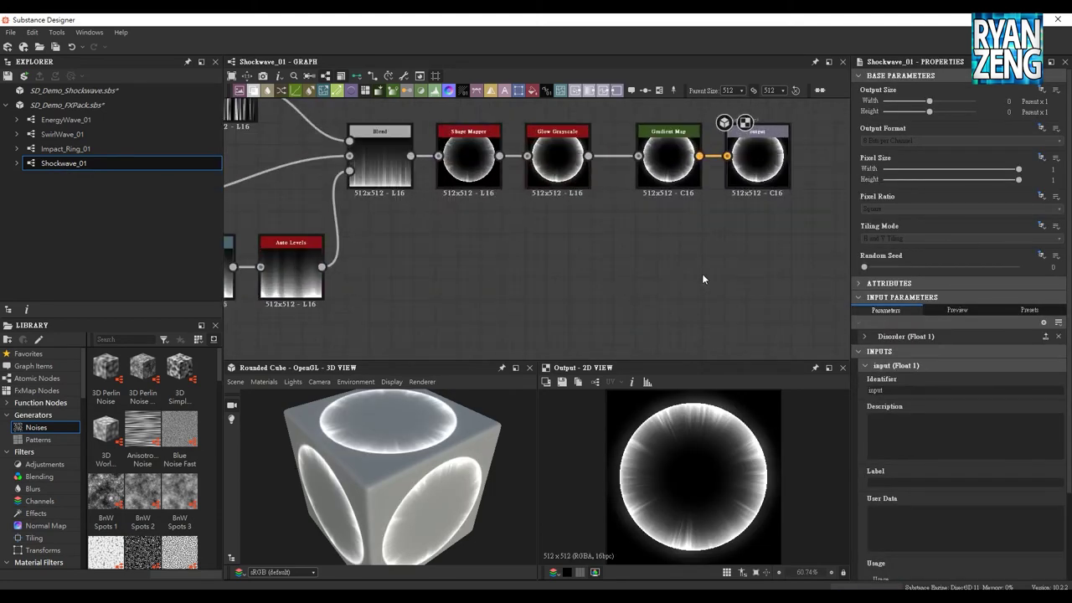
middle_click_drag(705, 270, 675, 209)
left_click(675, 210)
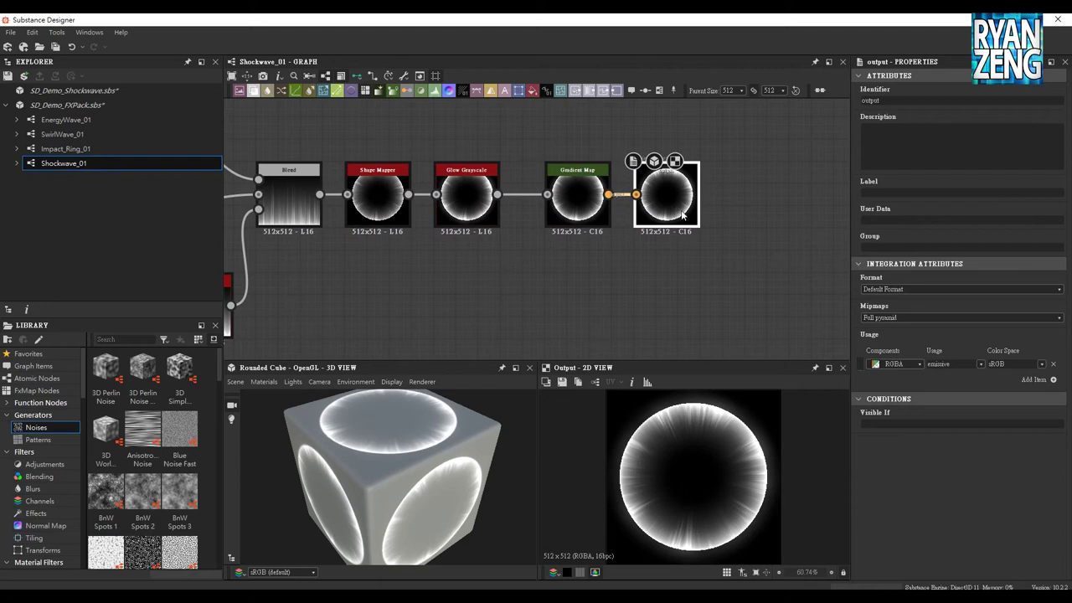
left_click(958, 366)
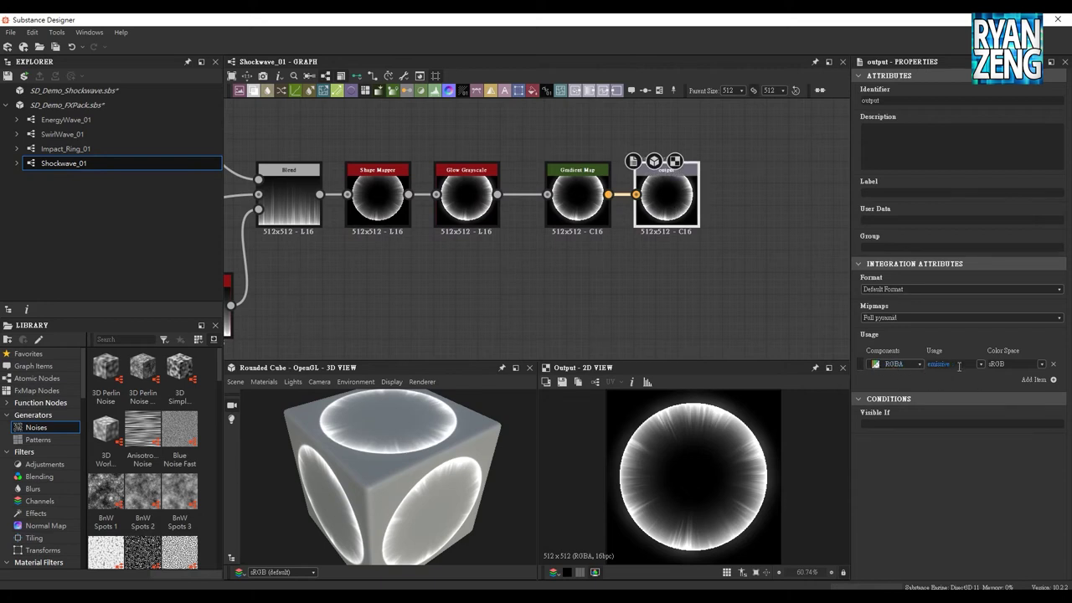
double_click(927, 364)
left_click(1042, 364)
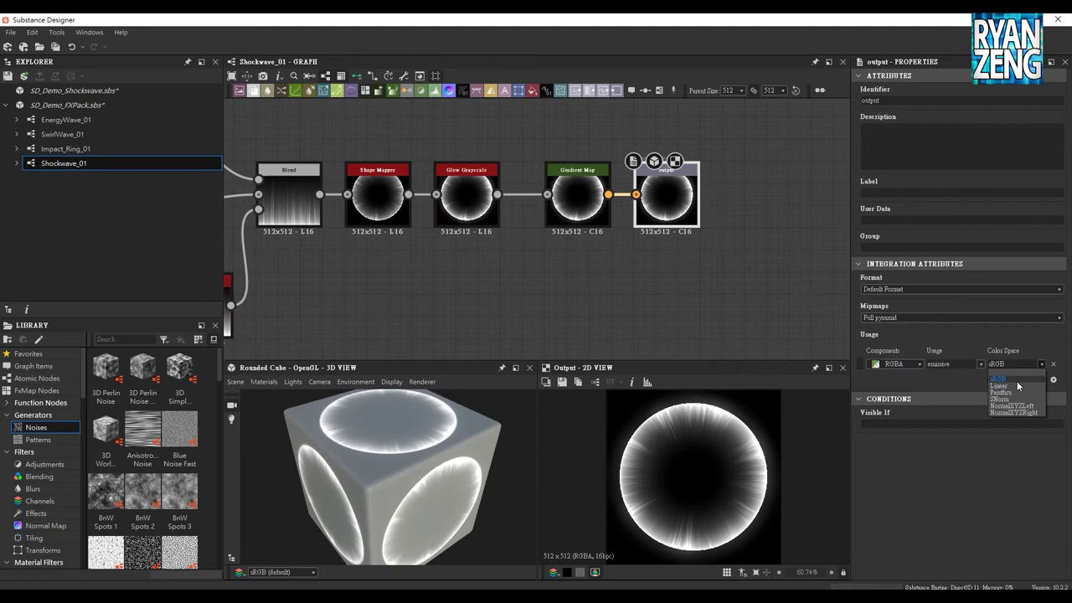
left_click(970, 479)
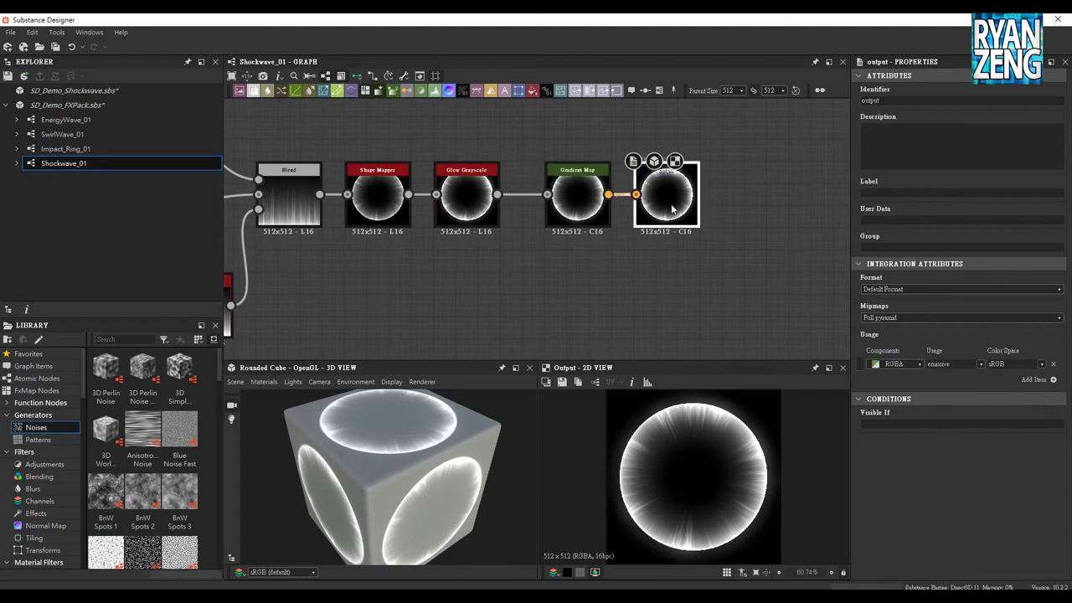
Review the Gradient Map and output node settings, then open SwirlWave_01
left_click(580, 211)
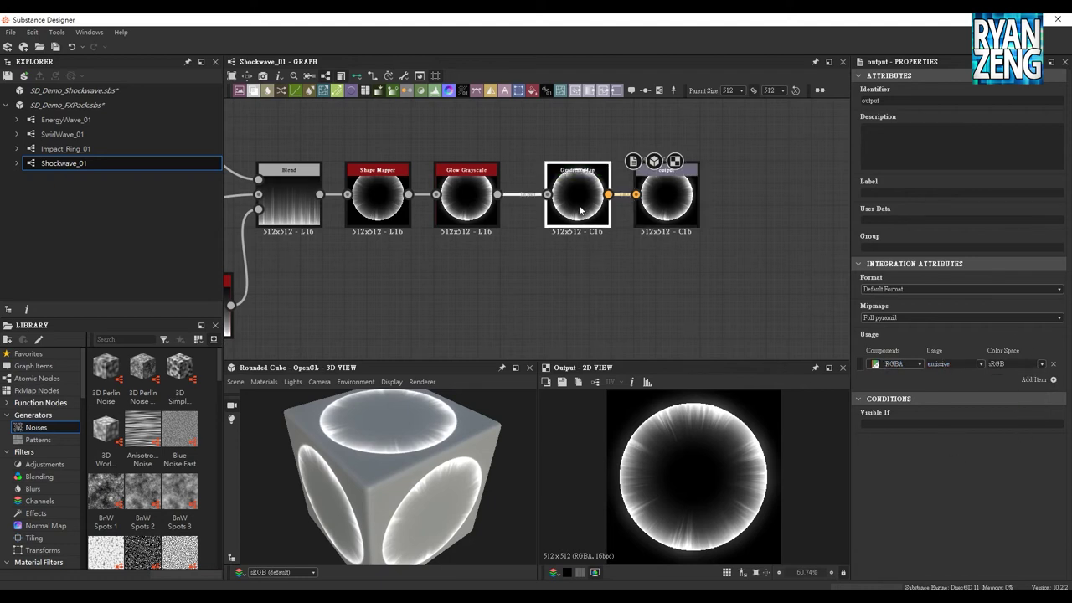
left_click(671, 209)
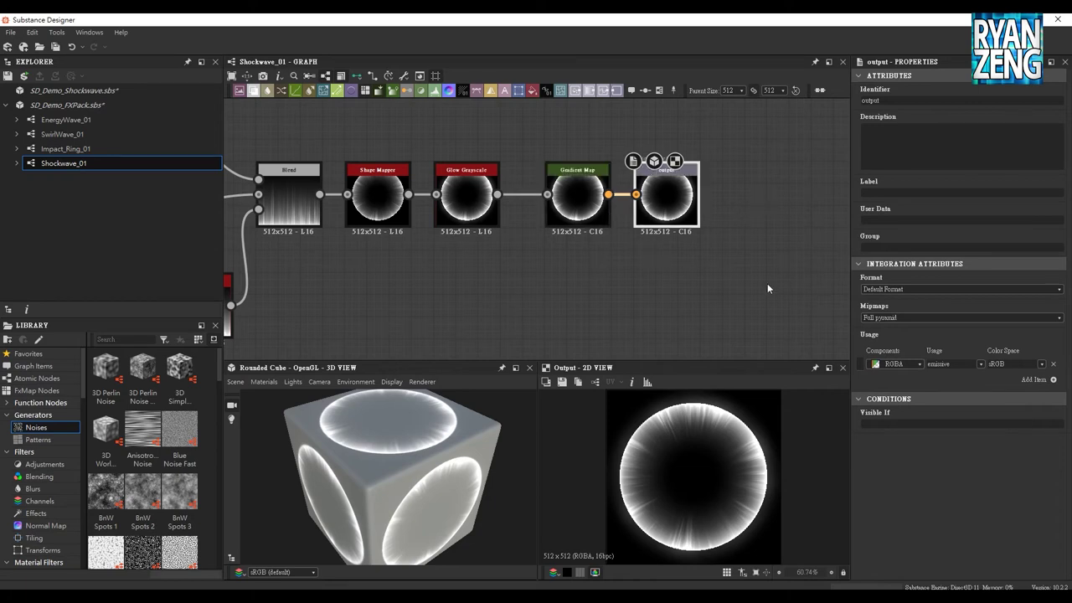
left_click(61, 133)
double_click(60, 134)
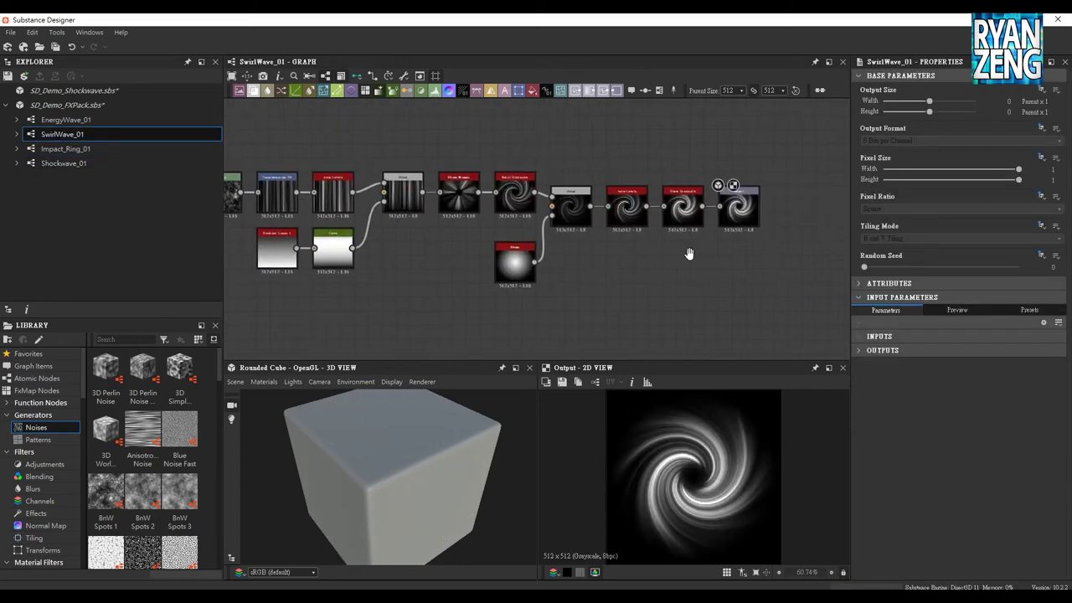
Check the output node's attributes and delete an accidentally added output_1 node
scroll(691, 265, "up", 2)
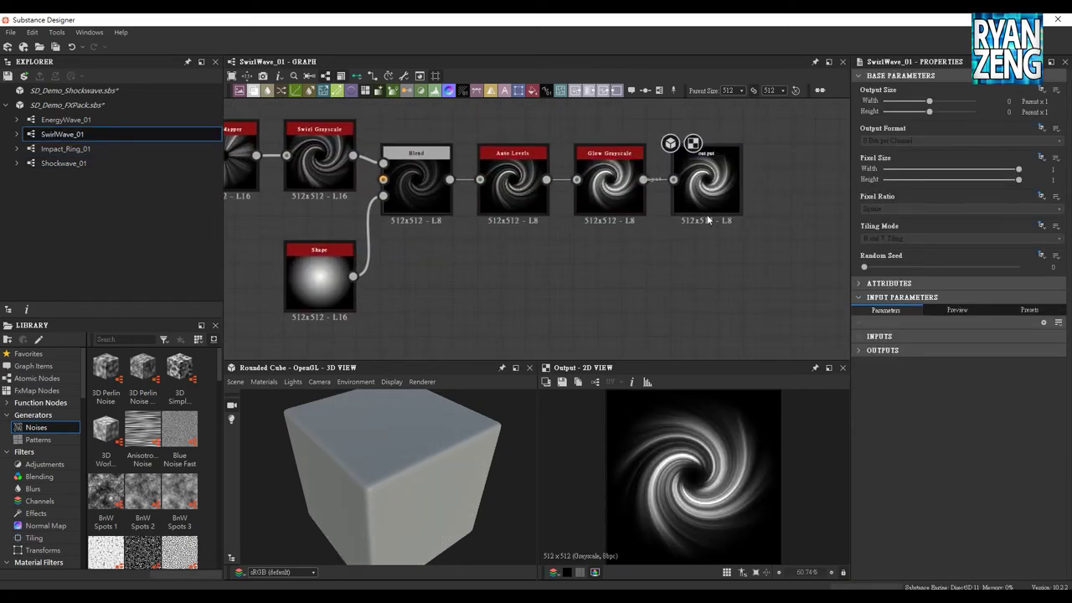
left_click(736, 204)
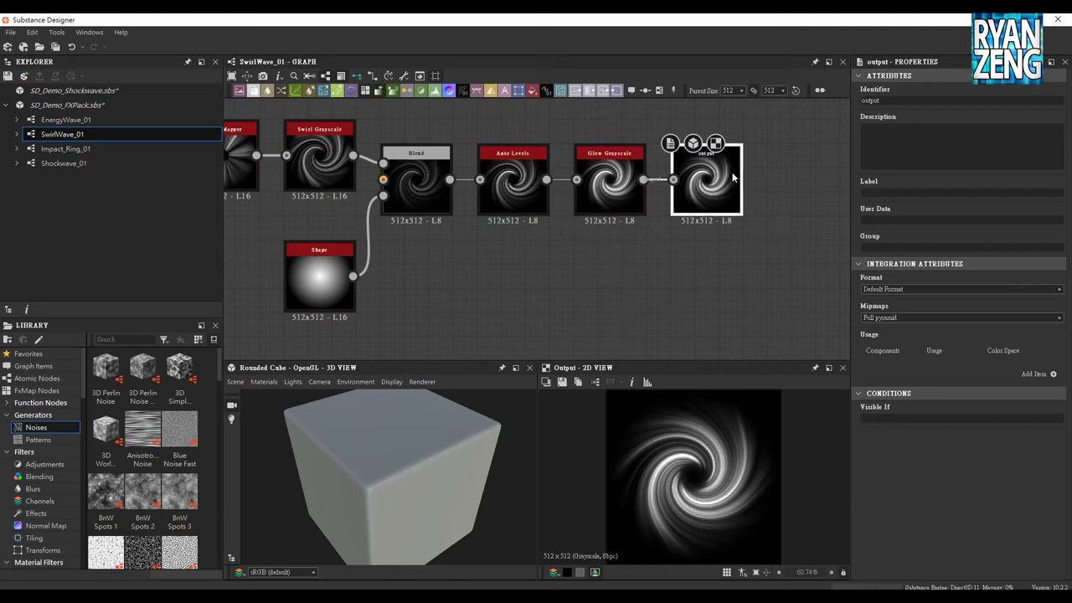
left_click(616, 94)
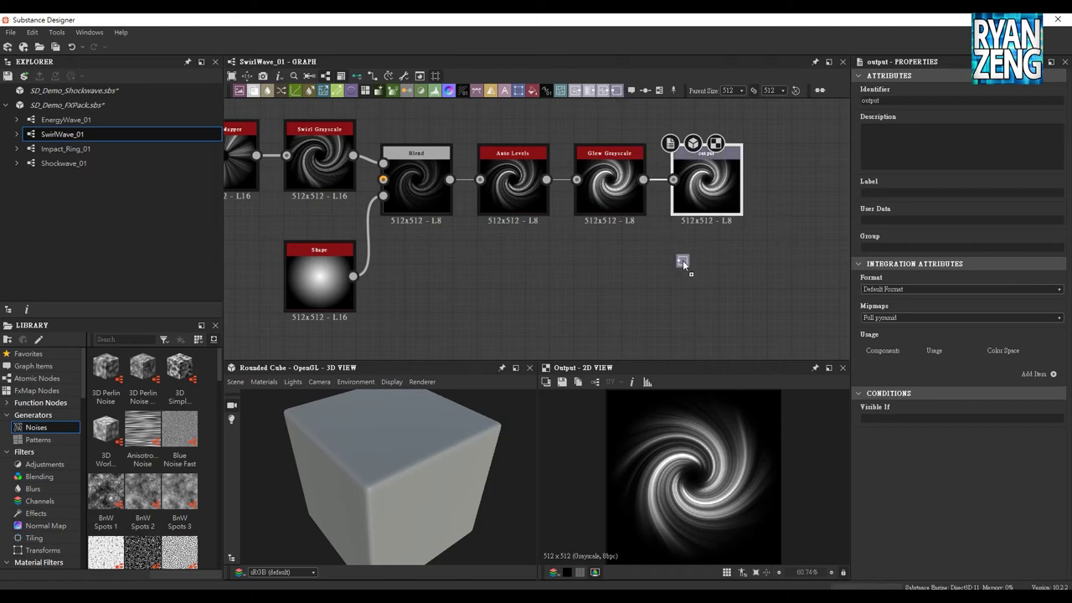
left_click(693, 278)
key("Delete")
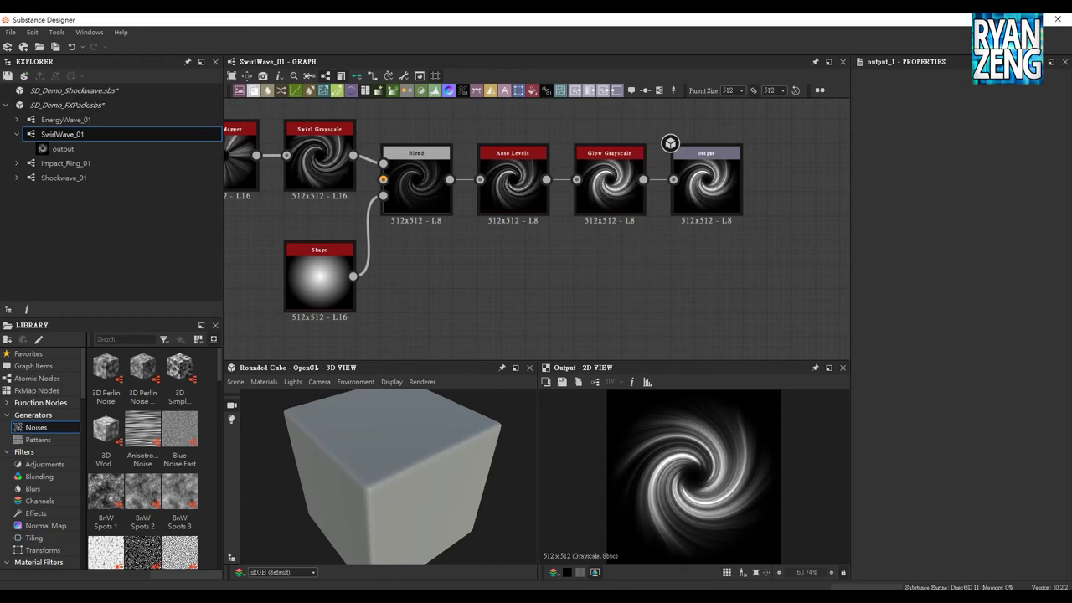
middle_click_drag(459, 280, 726, 293)
mouse_move(498, 288)
middle_mouse_down()
mouse_move(636, 288)
mouse_move(539, 262)
middle_mouse_up()
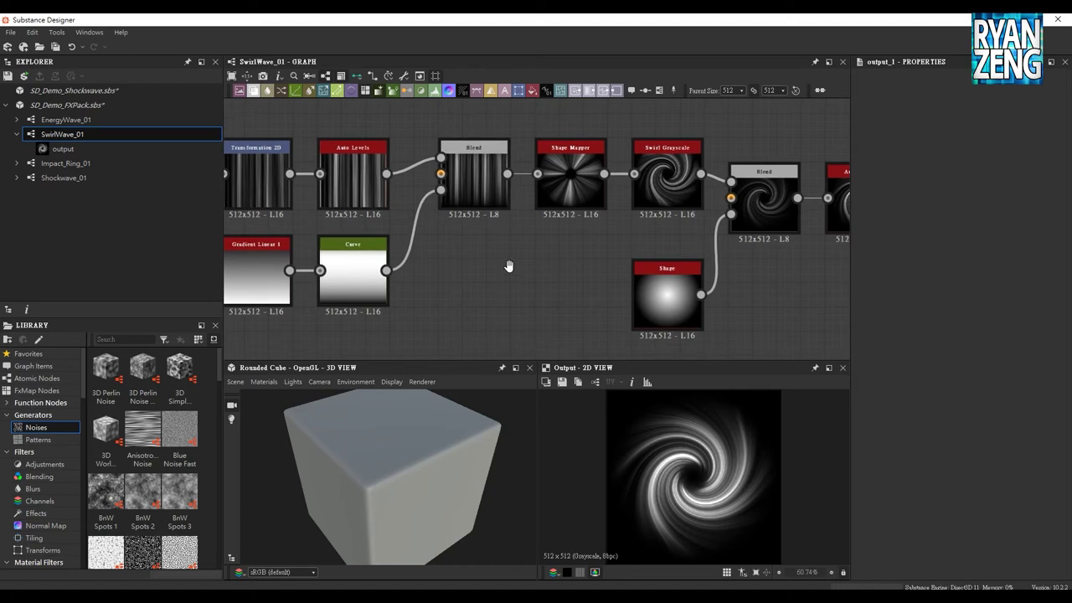
Expose the Swirl Grayscale Amount as a new graph input labelled SwirlAmount
left_click(653, 164)
scroll(921, 410, "down", 2)
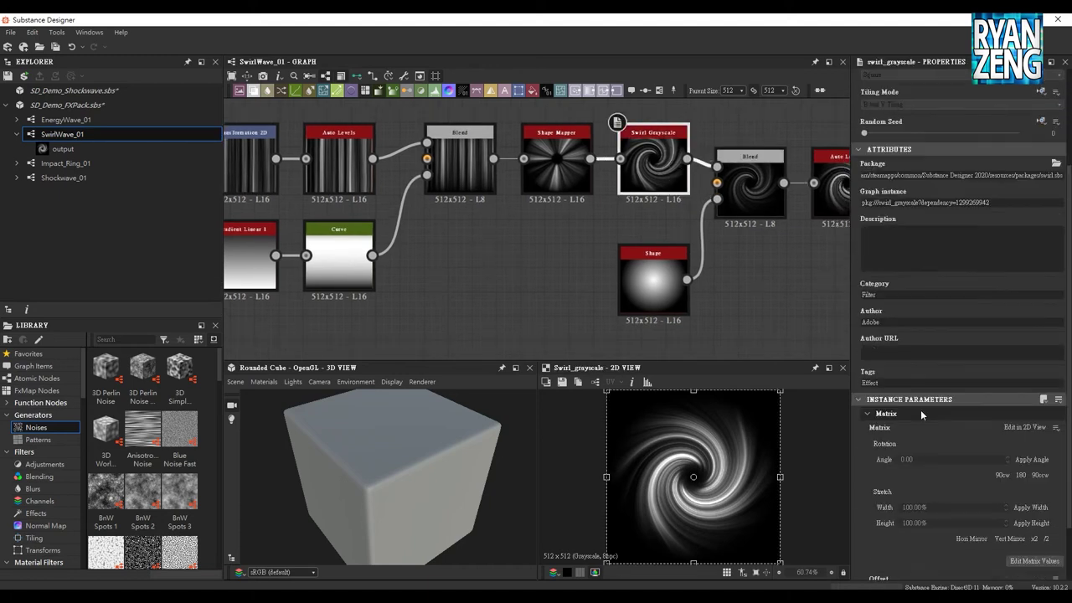
scroll(696, 449, "down", 1)
scroll(859, 452, "down", 1)
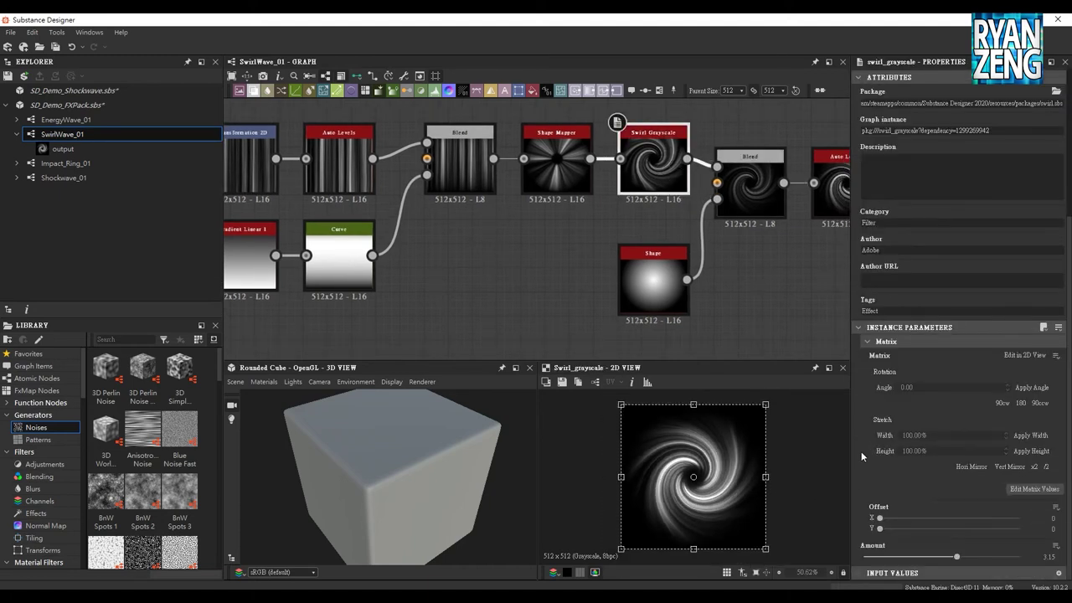
left_click(1055, 545)
left_click(1010, 565)
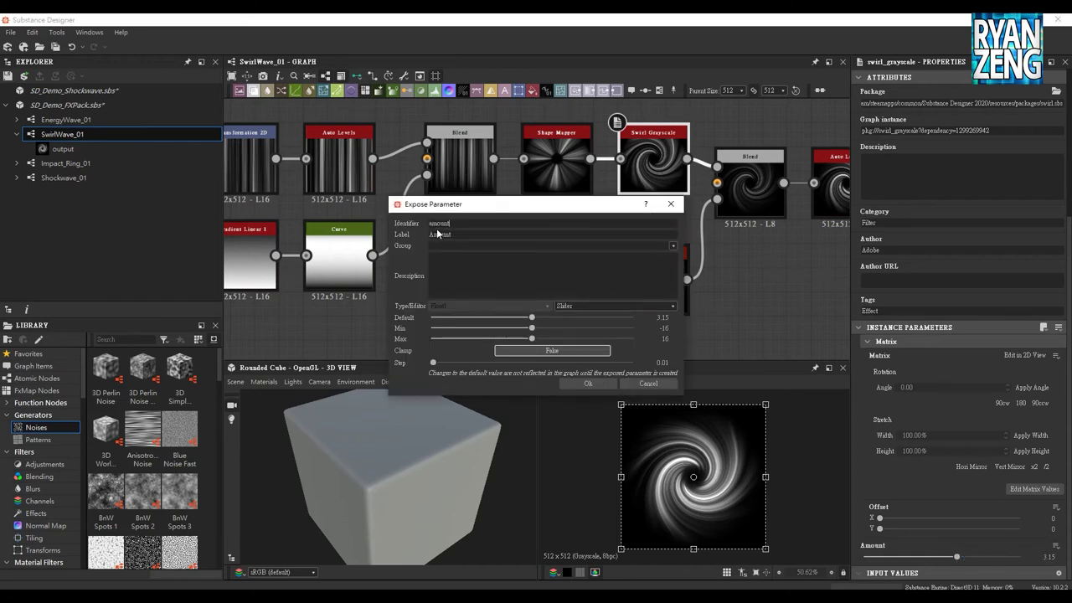
type("SRwirl")
left_click(586, 383)
Preview the graph's exposed parameters, with SwirlAmount showing 3.15
left_click(753, 283)
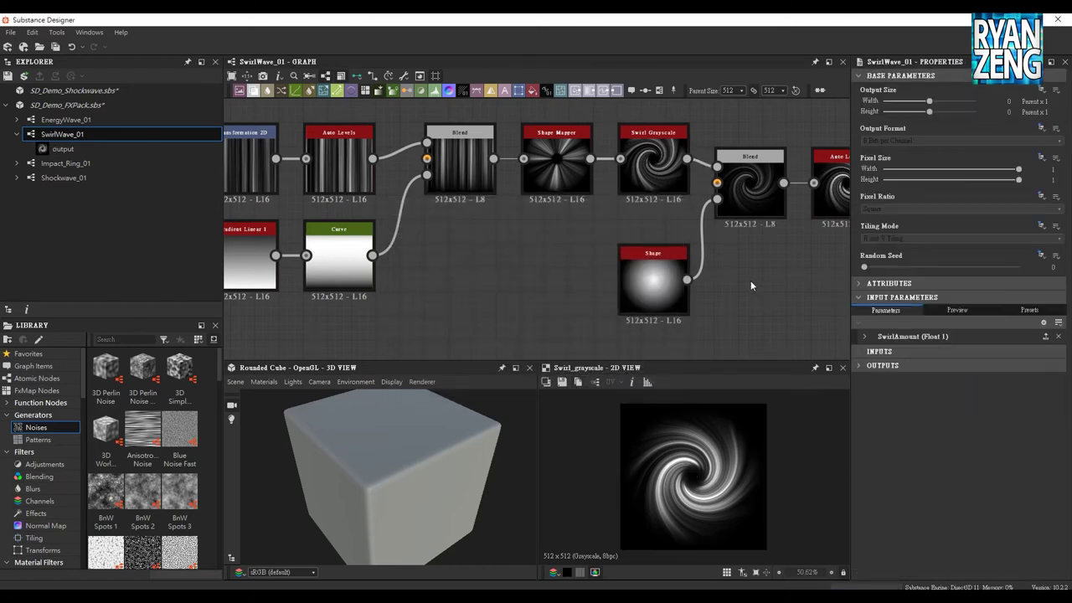
left_click(962, 312)
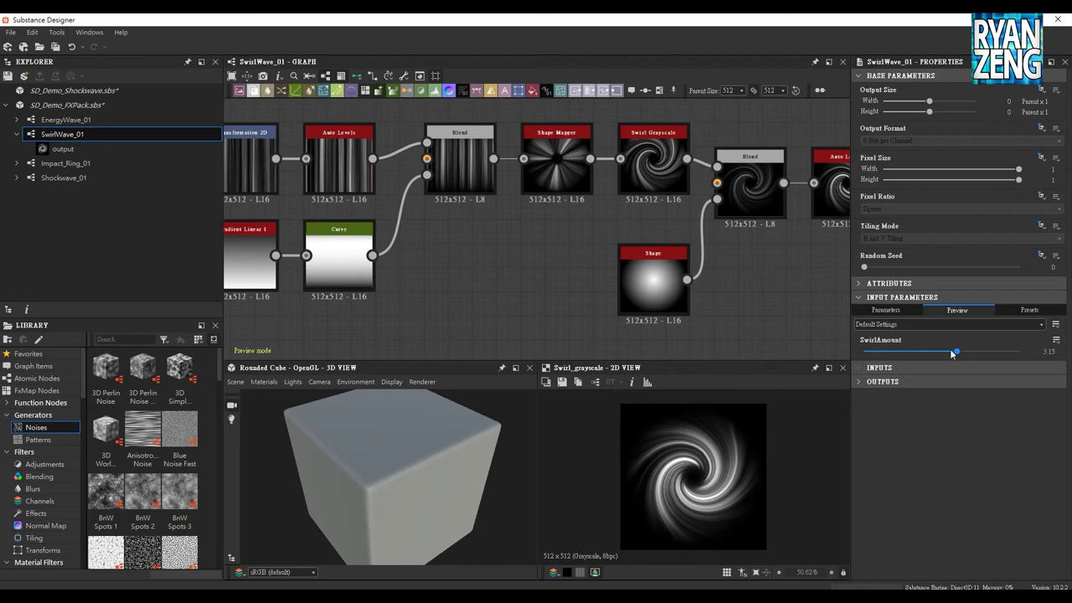
middle_click_drag(484, 237, 712, 294)
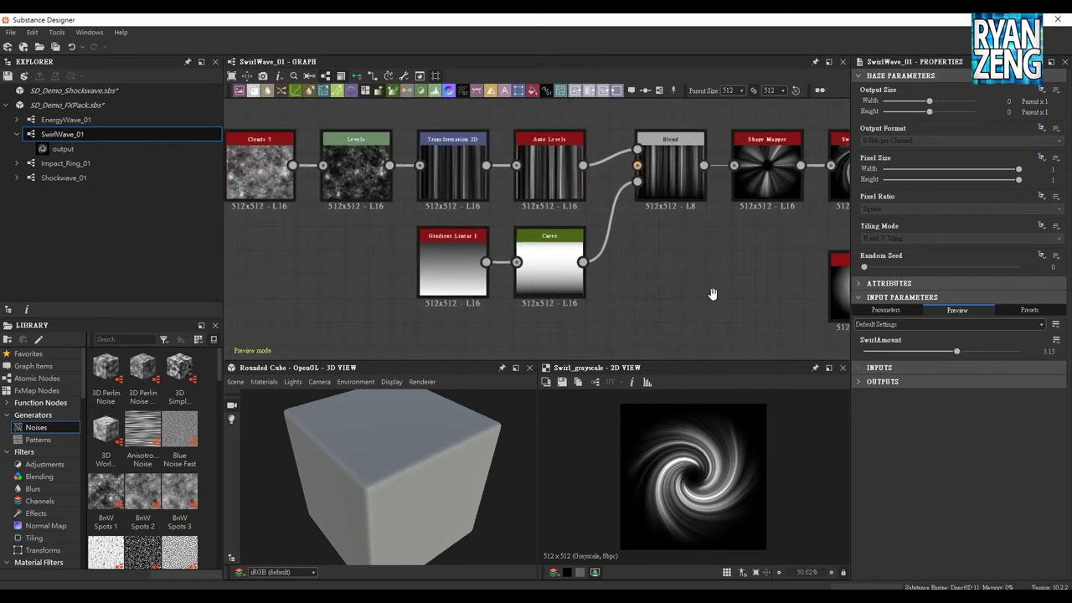
Select Transformation 2D and choose Expose as new graph input for its Offset
left_click(462, 174)
middle_click_drag(462, 174, 419, 140)
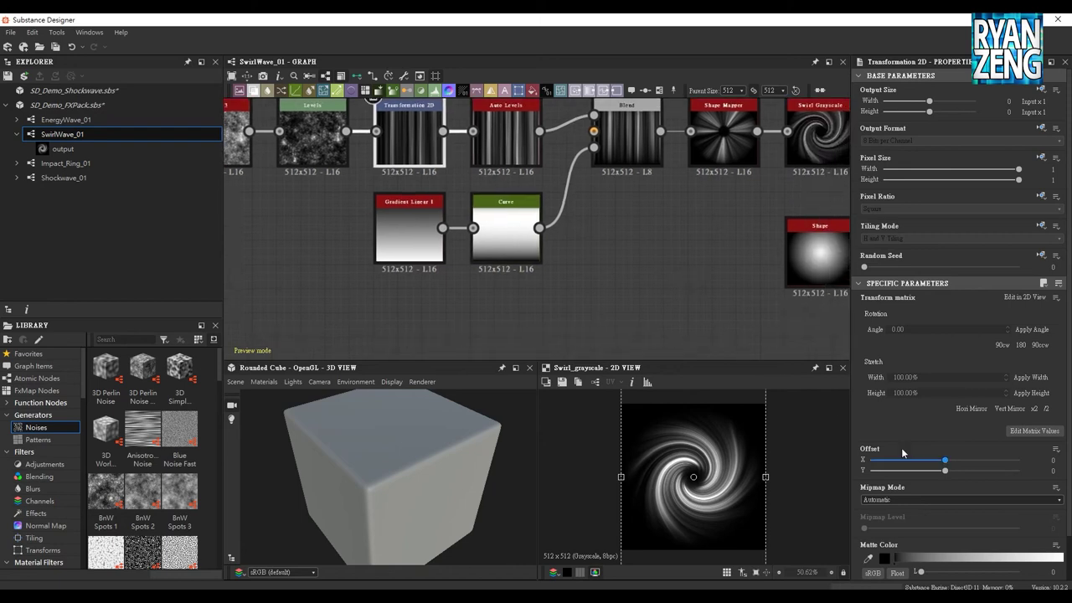
middle_click_drag(661, 216, 592, 240)
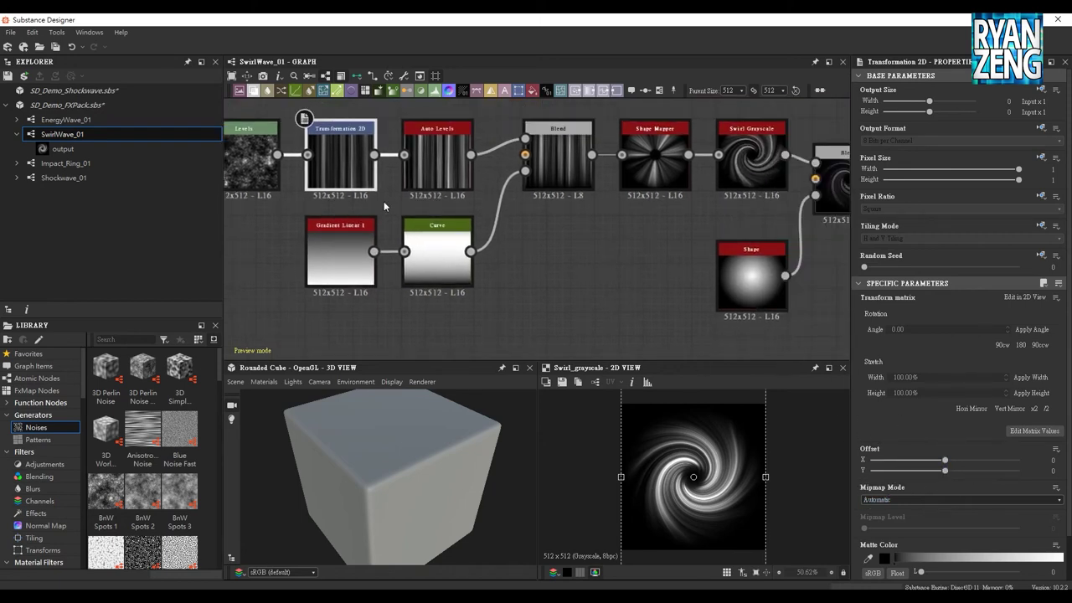
middle_click_drag(677, 265, 604, 272)
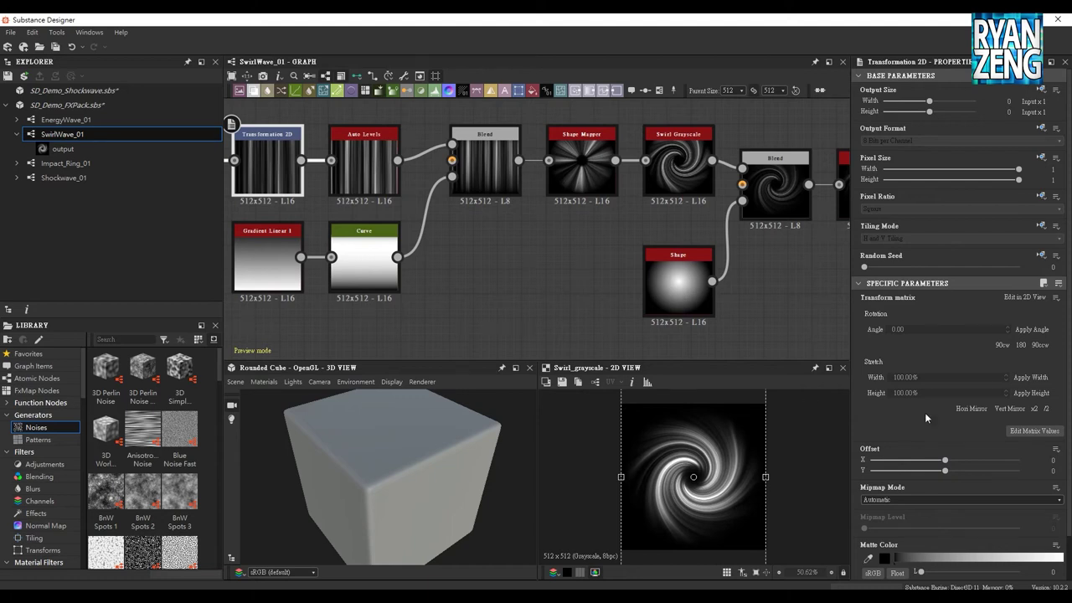
middle_click_drag(605, 293, 565, 290)
middle_click_drag(513, 261, 628, 272)
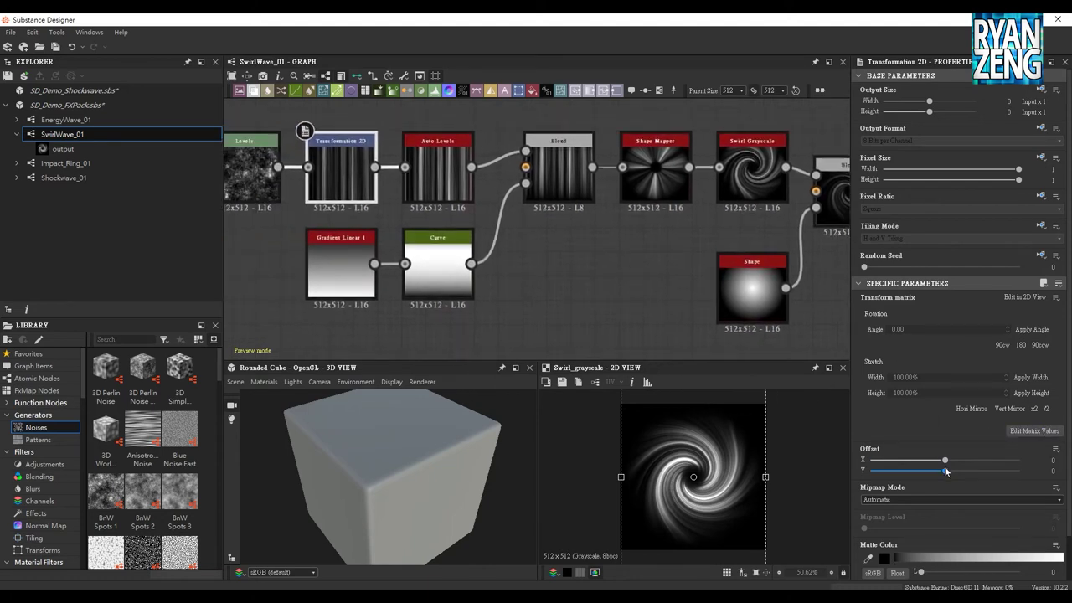
left_click(1057, 451)
left_click(1016, 466)
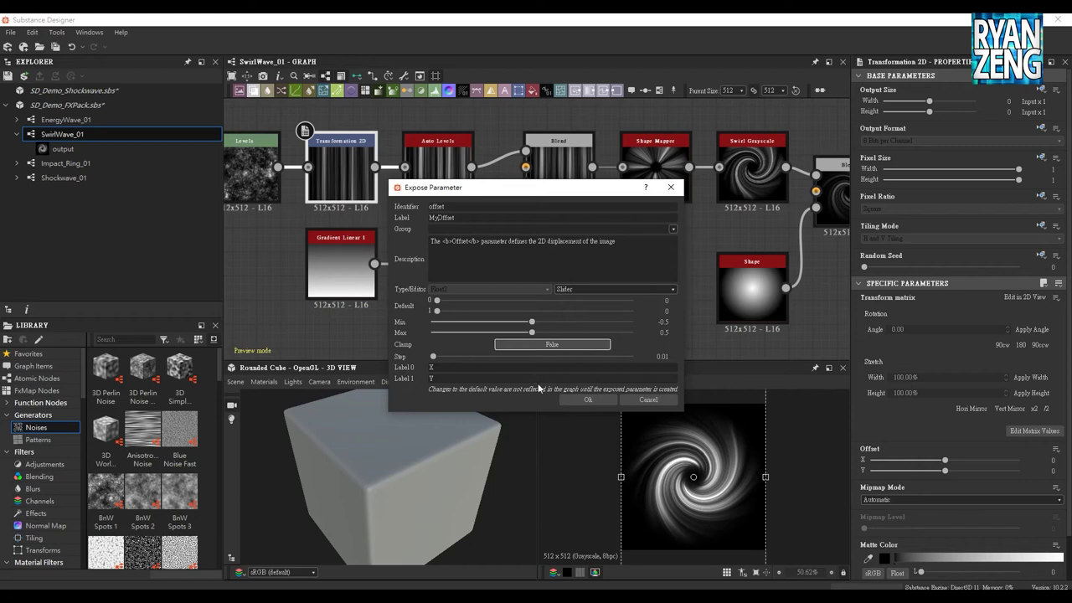
Confirm the MyOffset input, then preview it at X -0.02, Y -0.04 with SwirlAmount 3.27
left_click(588, 400)
left_click(631, 270)
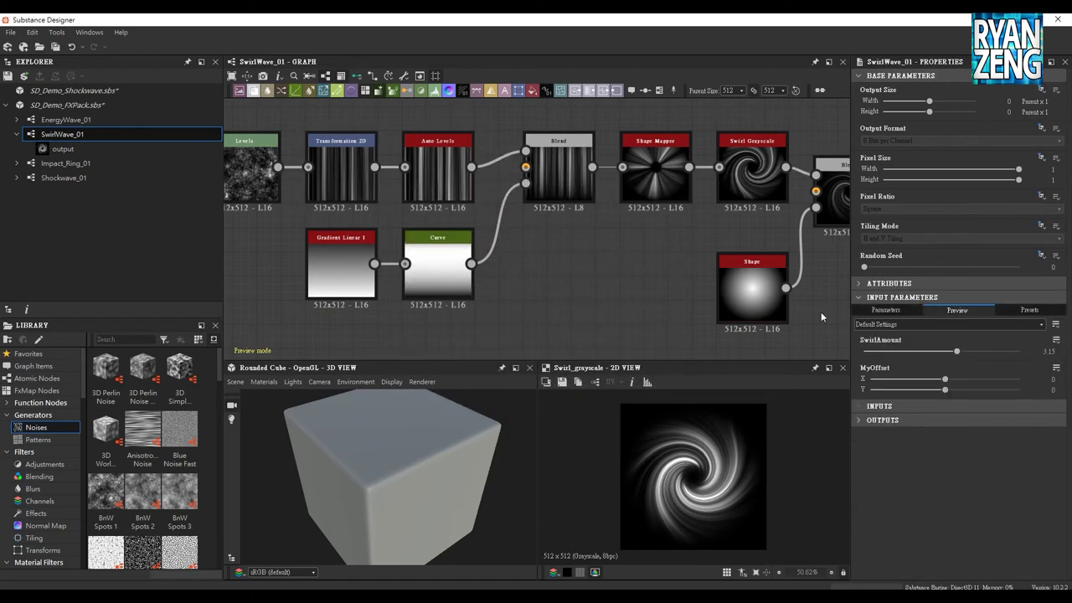
mouse_move(945, 379)
left_mouse_down()
mouse_move(918, 394)
mouse_move(939, 396)
left_mouse_up()
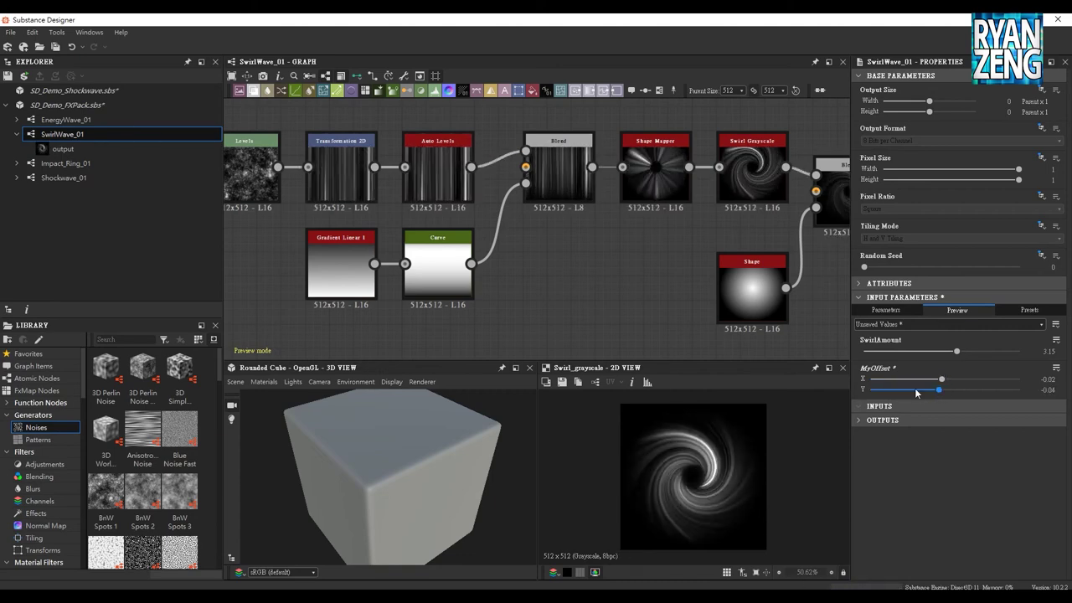
left_click_drag(958, 351, 962, 351)
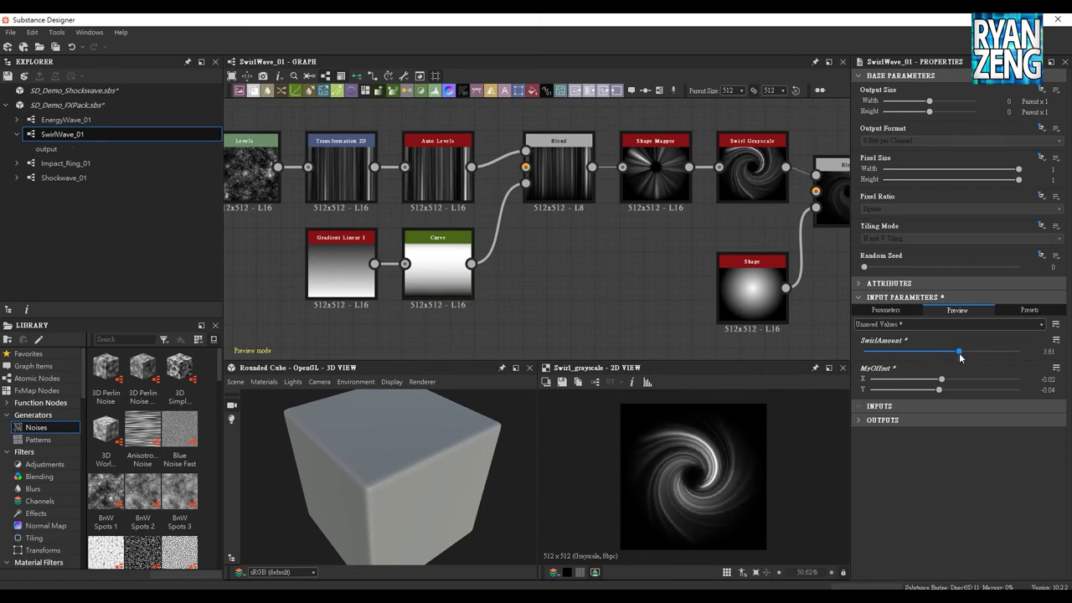
left_click_drag(961, 356, 957, 352)
middle_click_drag(681, 299, 619, 274)
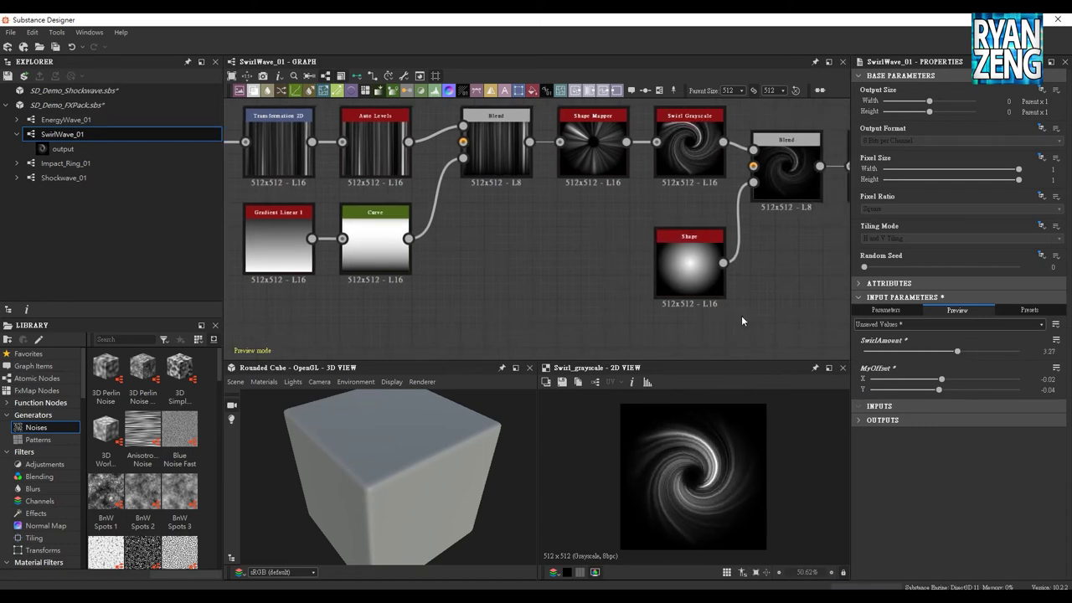
middle_click_drag(526, 302, 521, 319)
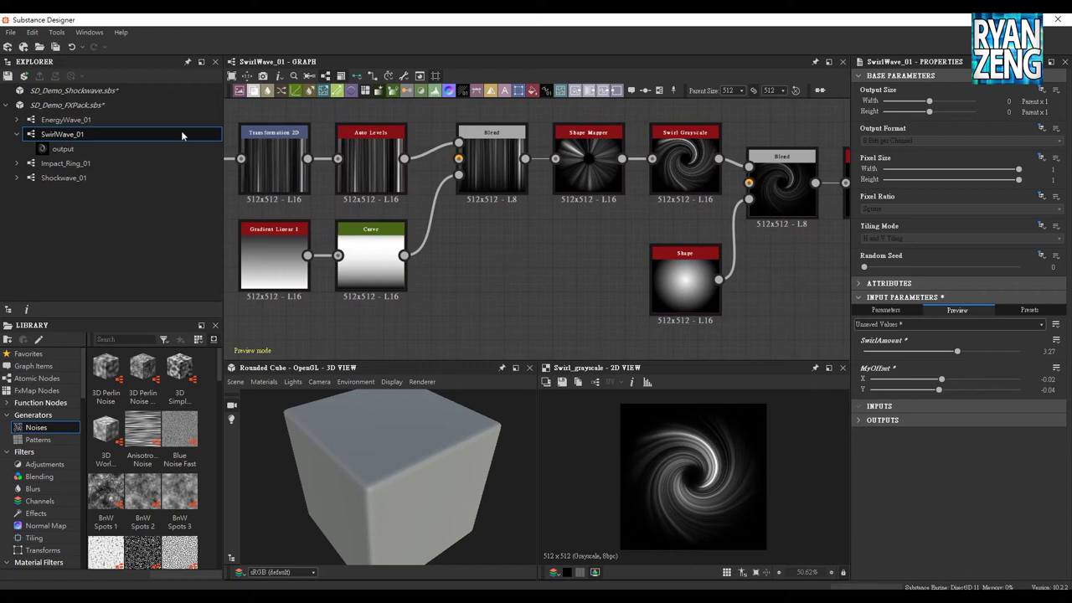
Open the Impact_Ring_01 graph and preview the Gradient Linear 3 node
double_click(60, 164)
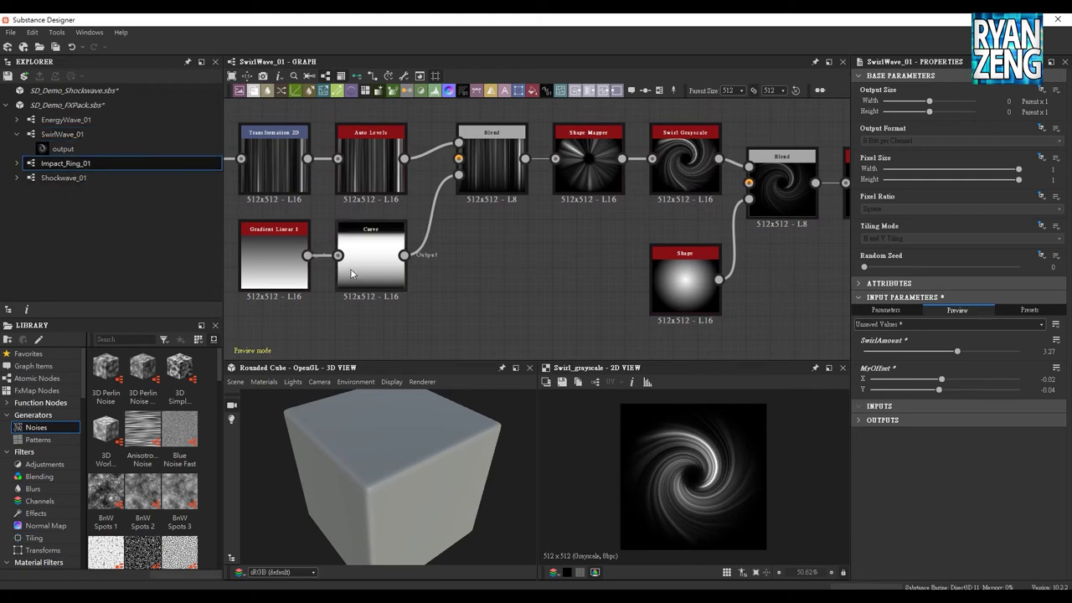
mouse_move(530, 275)
middle_mouse_down()
mouse_move(537, 248)
mouse_move(507, 203)
middle_mouse_up()
scroll(680, 288, "up", 1)
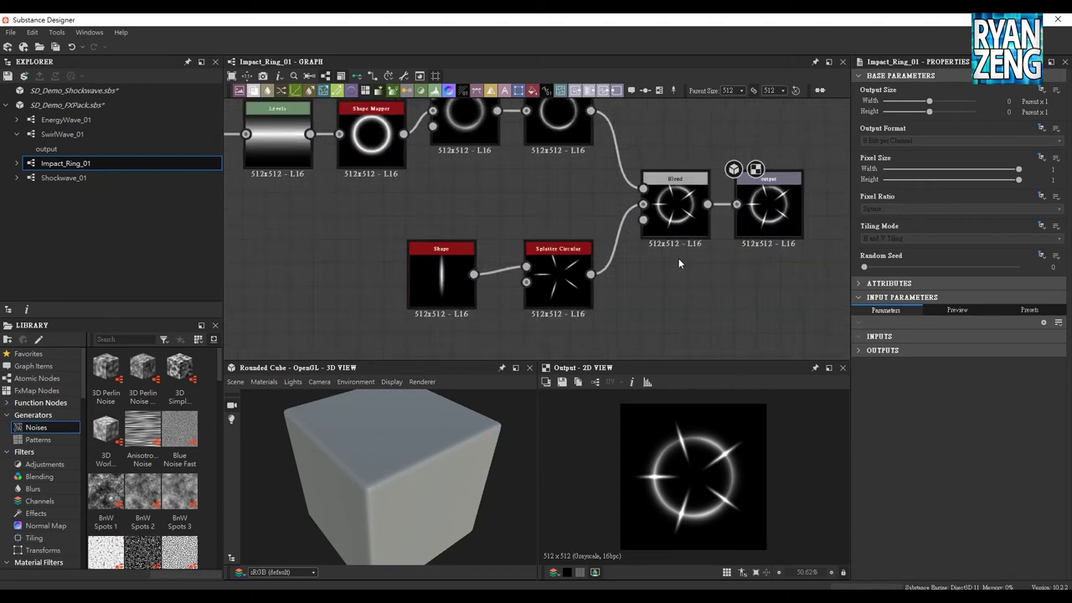
mouse_move(412, 198)
middle_mouse_down()
mouse_move(583, 240)
mouse_move(495, 221)
mouse_move(442, 228)
mouse_move(484, 238)
mouse_move(551, 222)
mouse_move(352, 152)
mouse_move(590, 264)
middle_mouse_up()
scroll(590, 264, "up", 2)
scroll(522, 257, "up", 2)
double_click(346, 222)
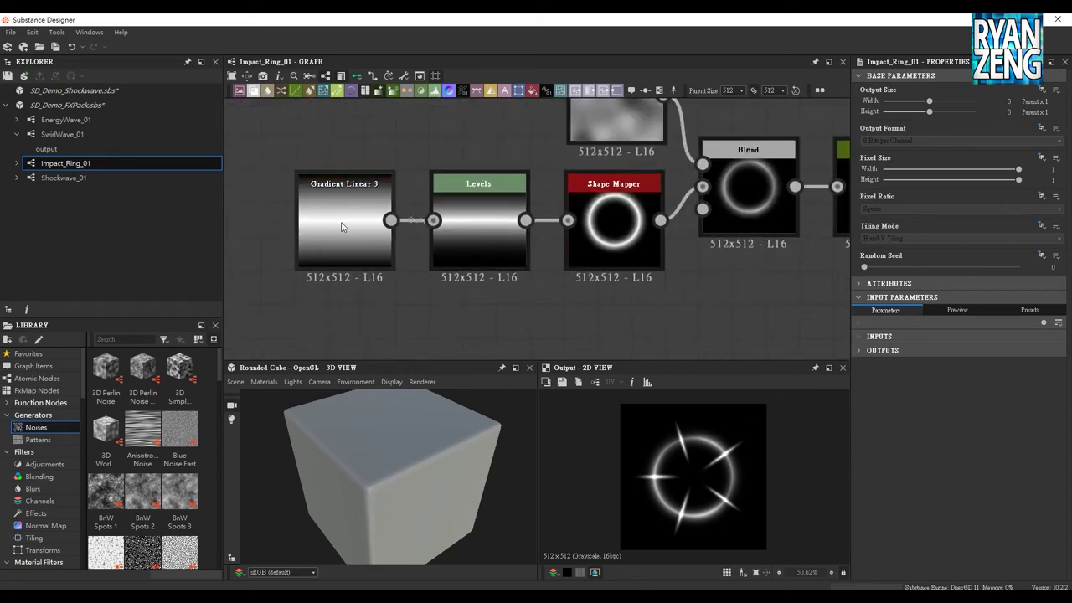
Preview the Levels, Shape Mapper and Blend nodes along the ring chain
middle_click_drag(561, 299, 478, 290)
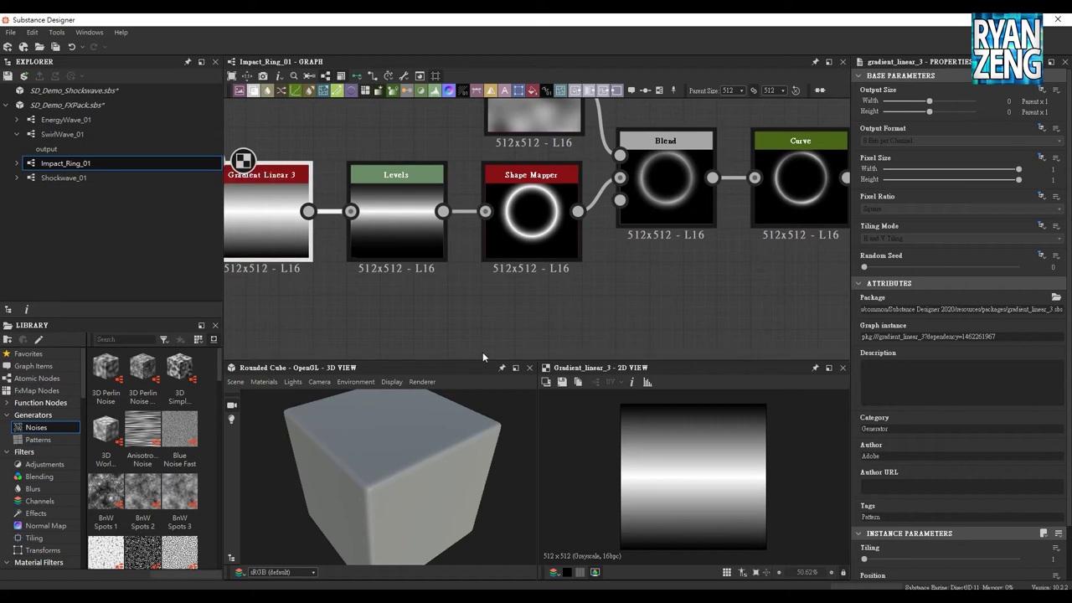
middle_click_drag(336, 255, 359, 238)
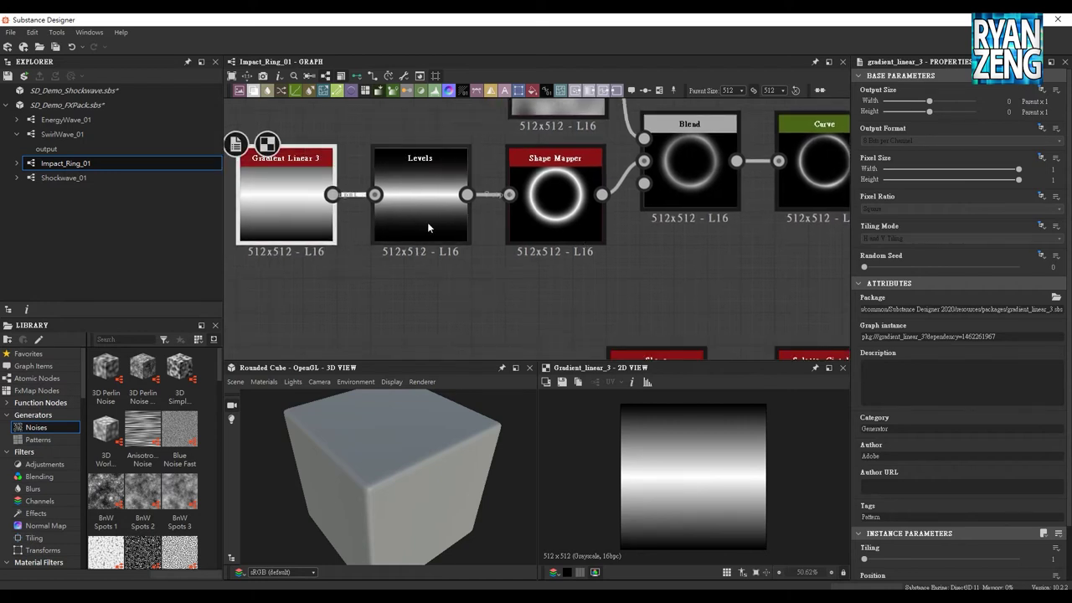
double_click(427, 220)
middle_click_drag(587, 295, 519, 289)
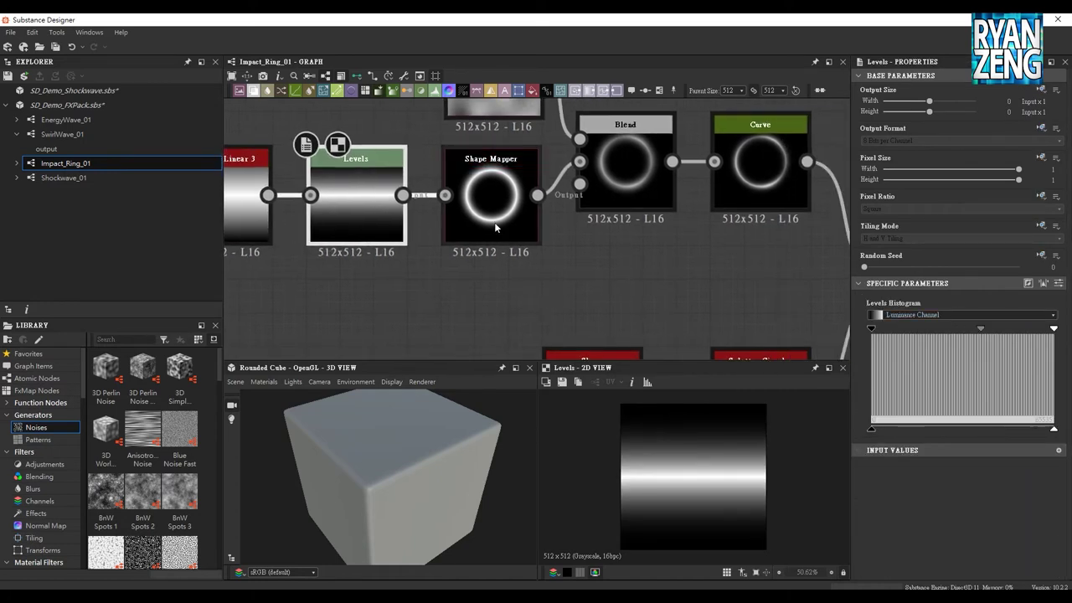
double_click(491, 201)
mouse_move(708, 259)
middle_mouse_down()
mouse_move(665, 258)
mouse_move(604, 311)
middle_mouse_up()
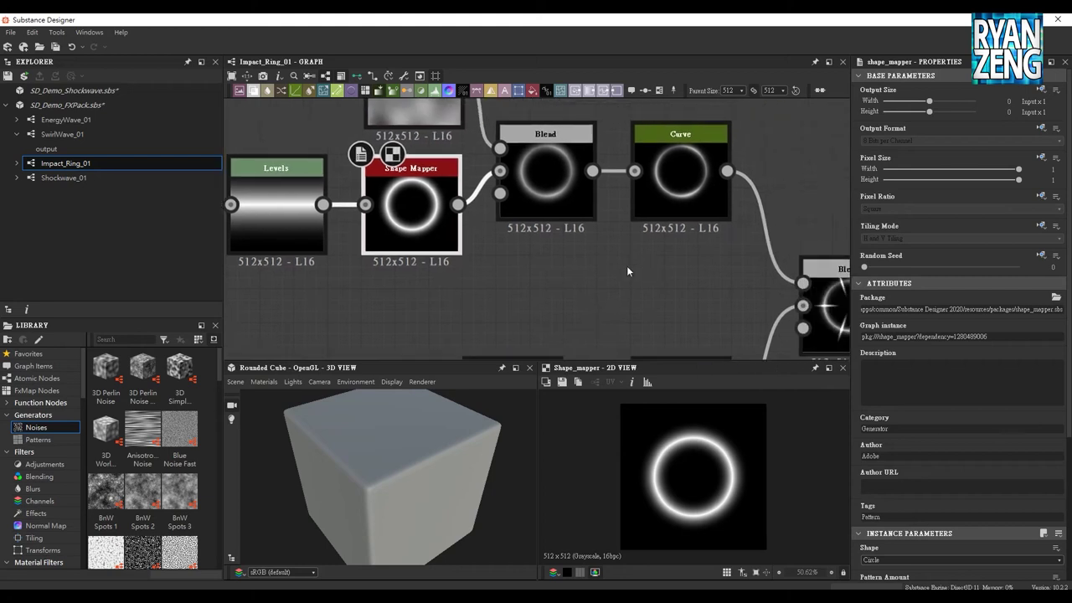
double_click(539, 235)
Compare the Shape Mapper ring with the Blend result, then preview the spoke branch's Curve node
middle_click_drag(412, 131, 434, 174)
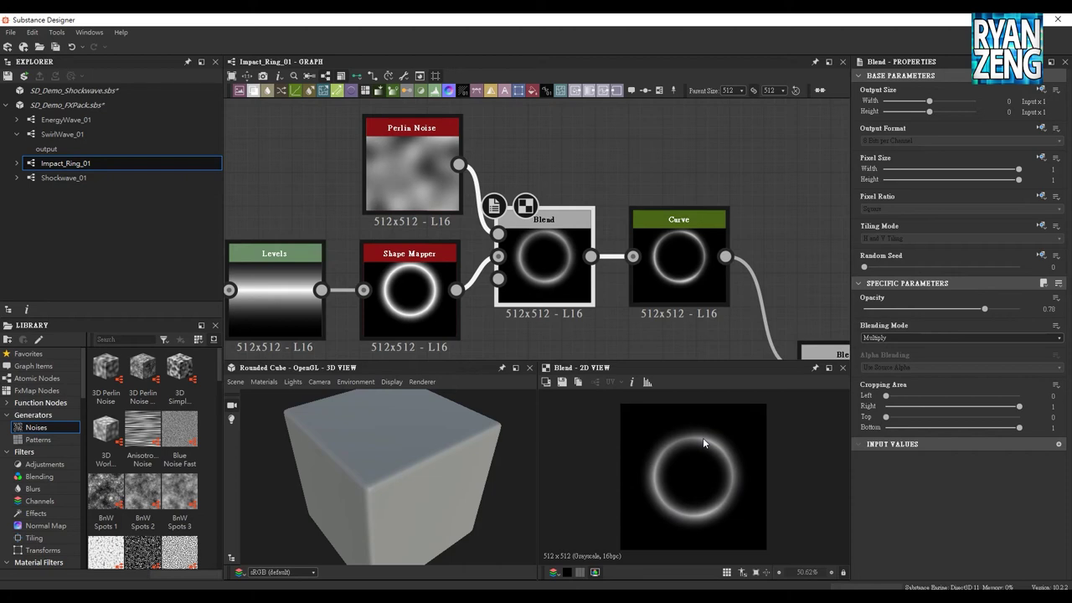
left_click(409, 293)
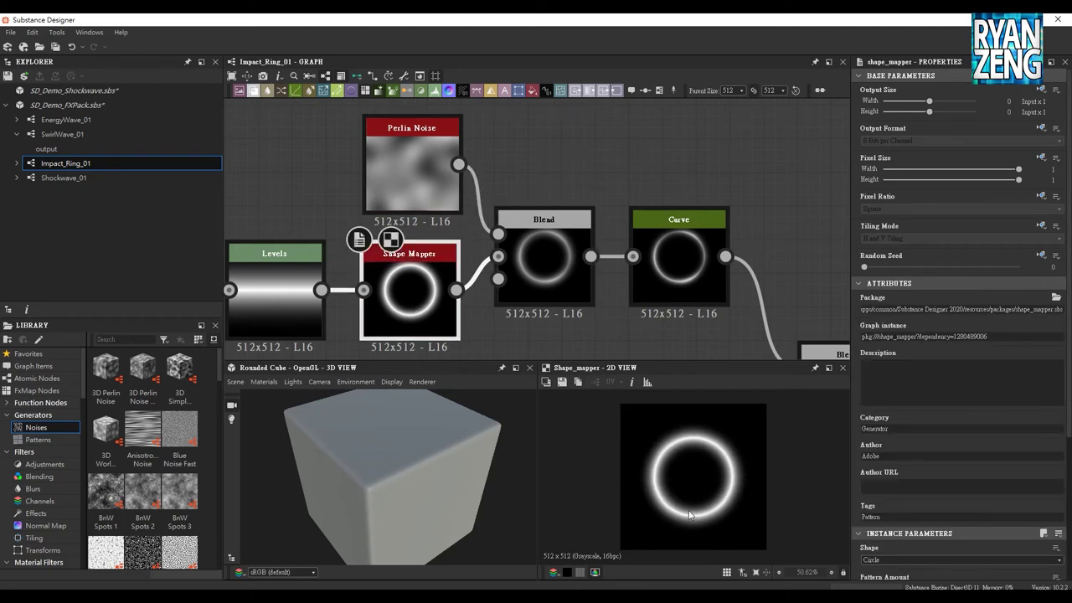
left_click(521, 283)
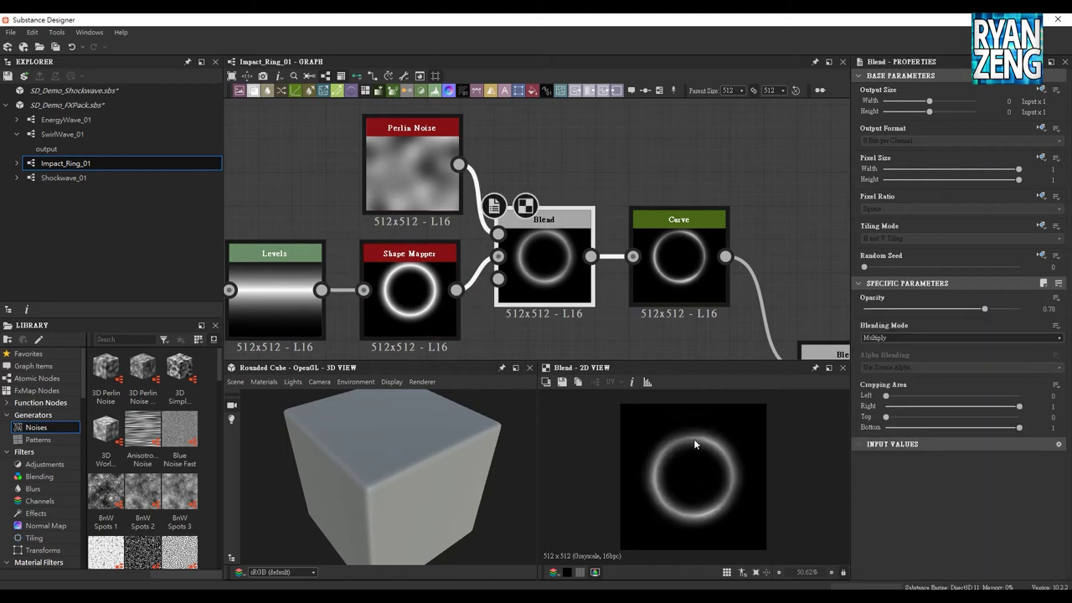
mouse_move(675, 321)
middle_mouse_down()
mouse_move(617, 282)
mouse_move(627, 263)
mouse_move(503, 211)
mouse_move(502, 150)
middle_mouse_up()
left_click(545, 143)
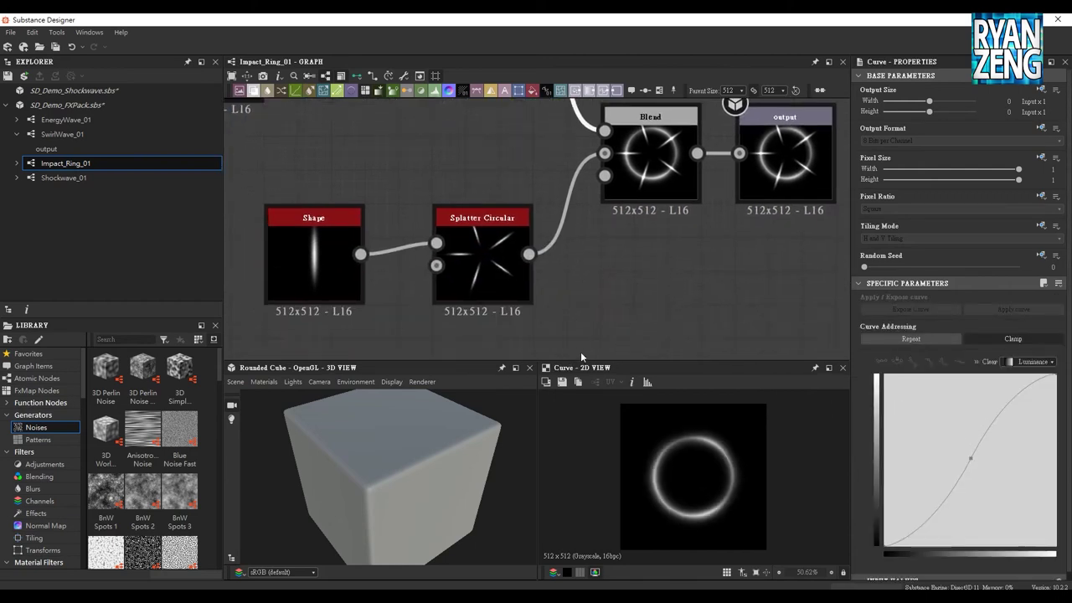
Preview the Shape spoke, Splatter Circular spokes, ring-and-spoke Blend and final output
left_click(321, 279)
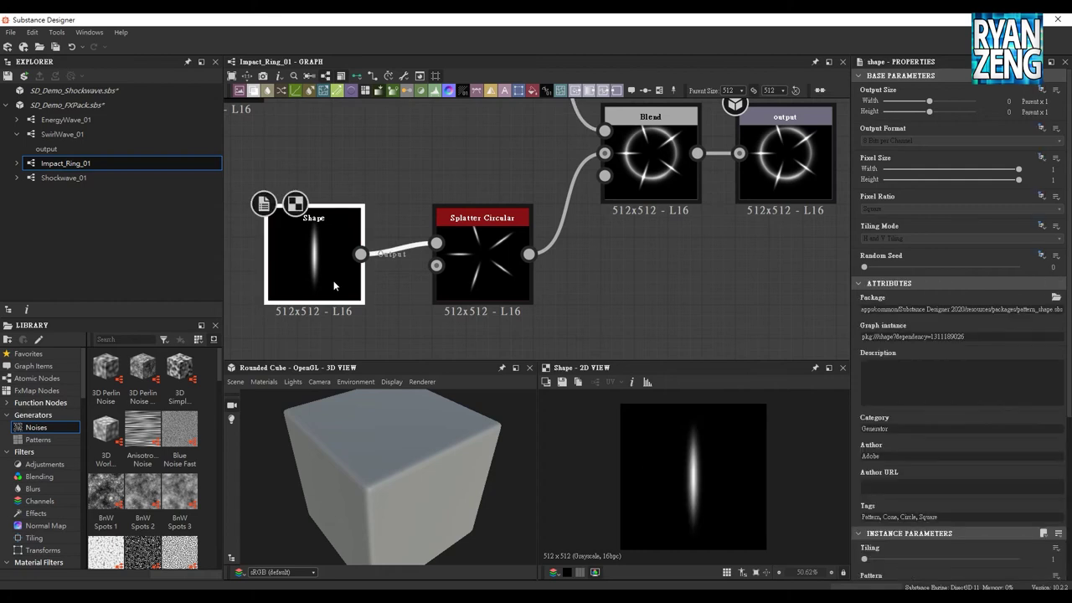
middle_click_drag(321, 279, 347, 262)
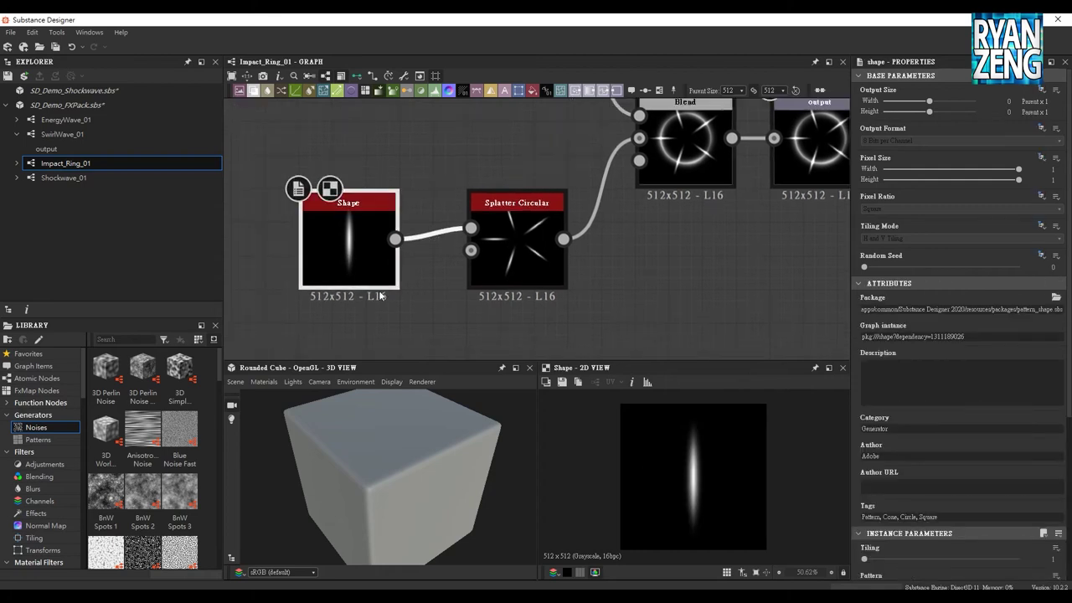
scroll(971, 494, "down", 3)
scroll(921, 436, "down", 4)
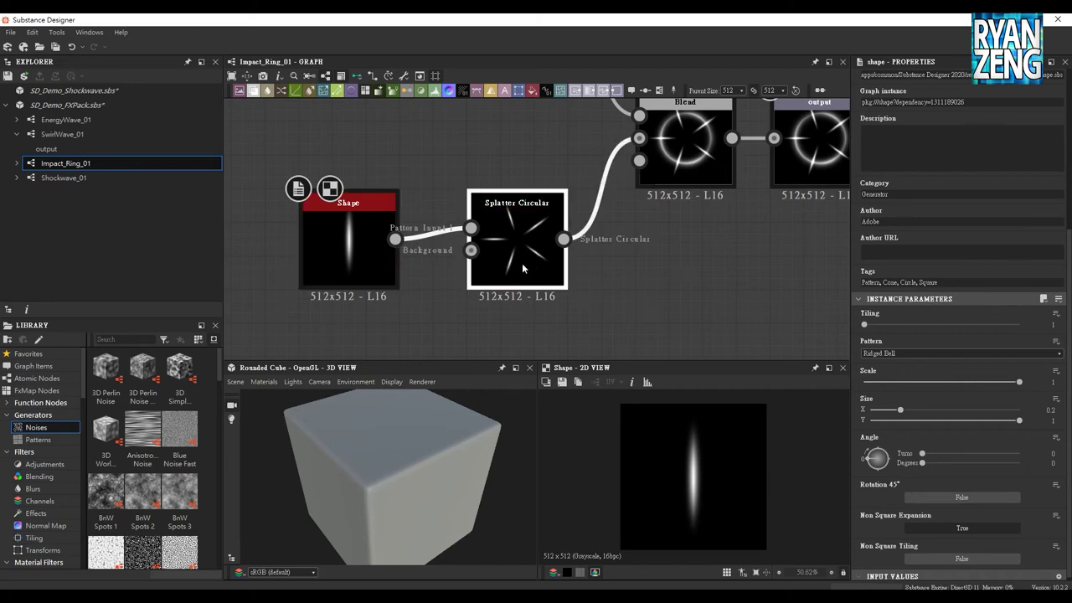
left_click(521, 263)
middle_click_drag(648, 326, 590, 302)
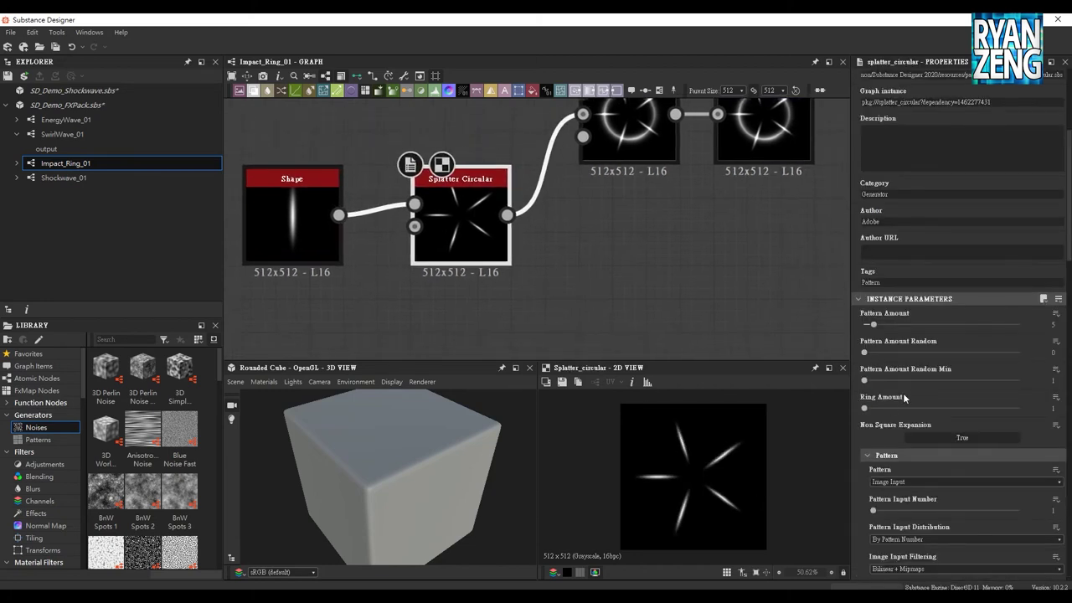
middle_click_drag(651, 198, 589, 290)
left_click(556, 214)
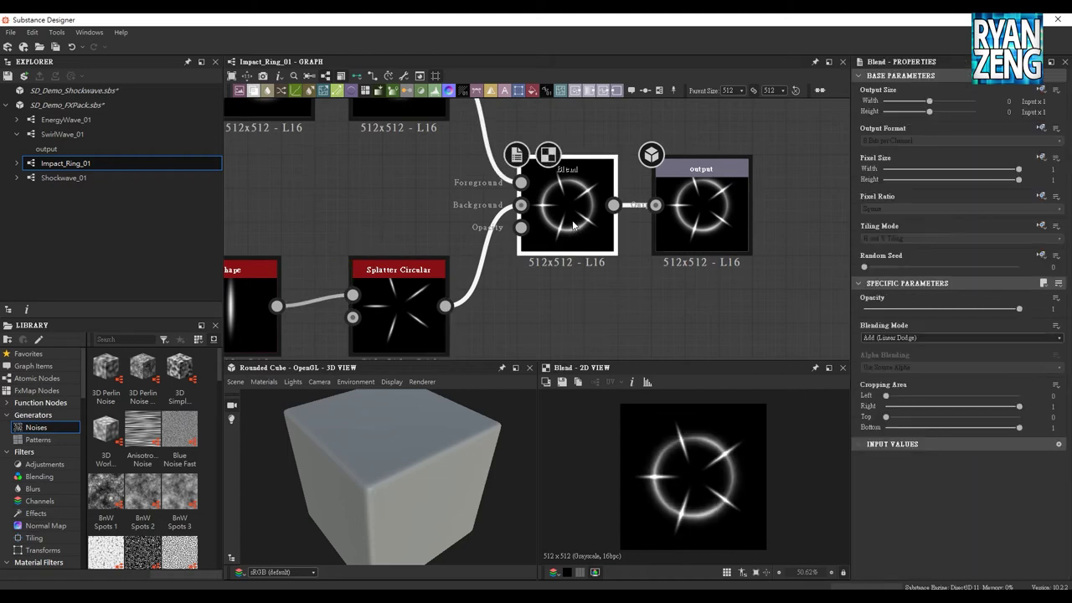
left_click(695, 237)
Select Splatter Circular and check its Pattern Amount, leaving it at 5
middle_click_drag(578, 360, 688, 290)
left_click(521, 237)
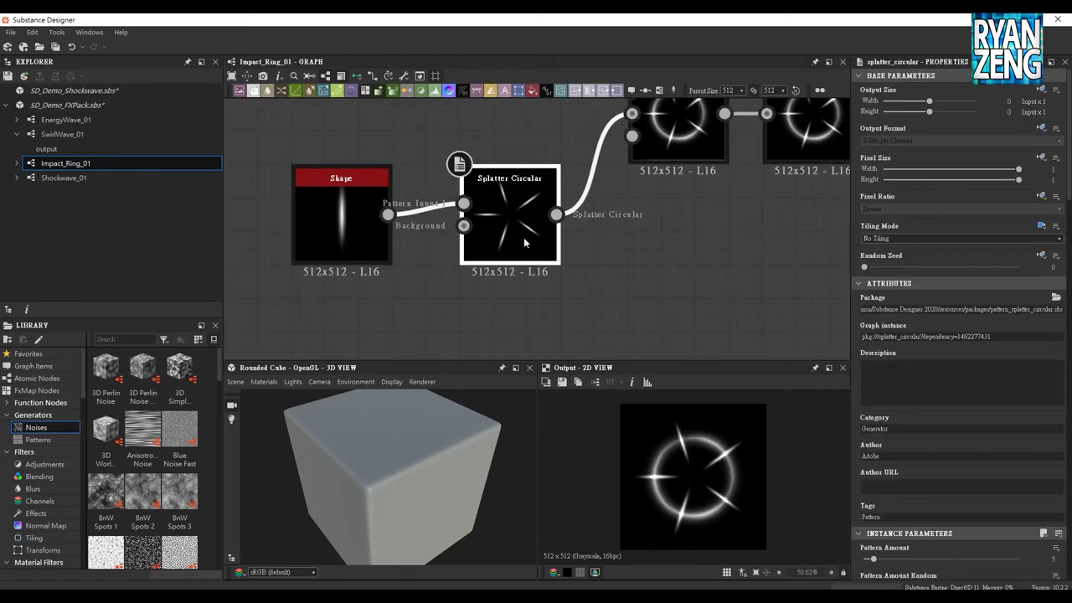
scroll(970, 413, "down", 2)
scroll(970, 413, "down", 3)
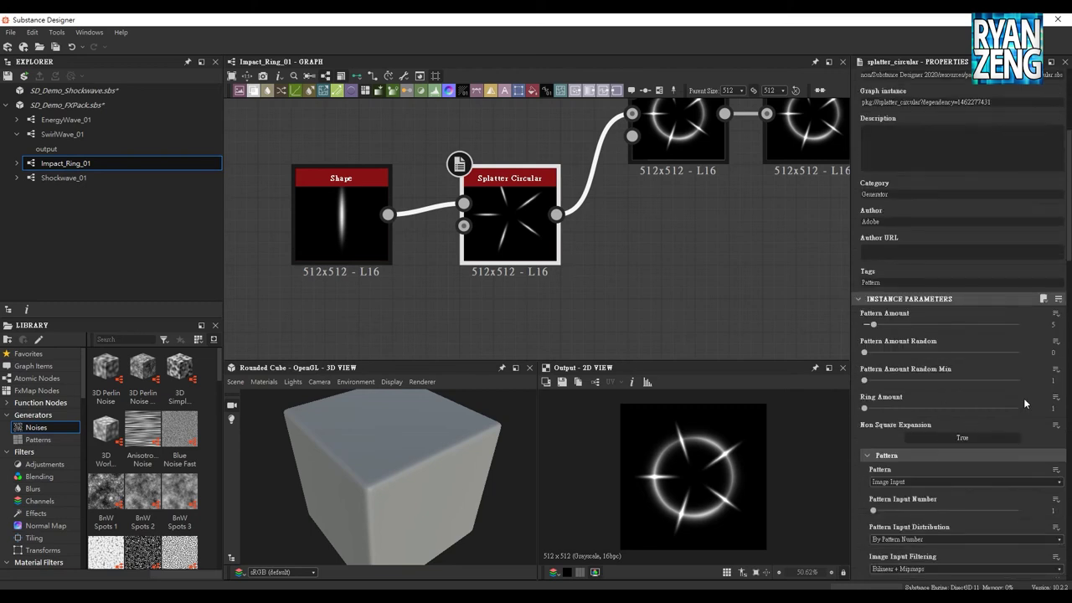
left_click_drag(883, 324, 875, 324)
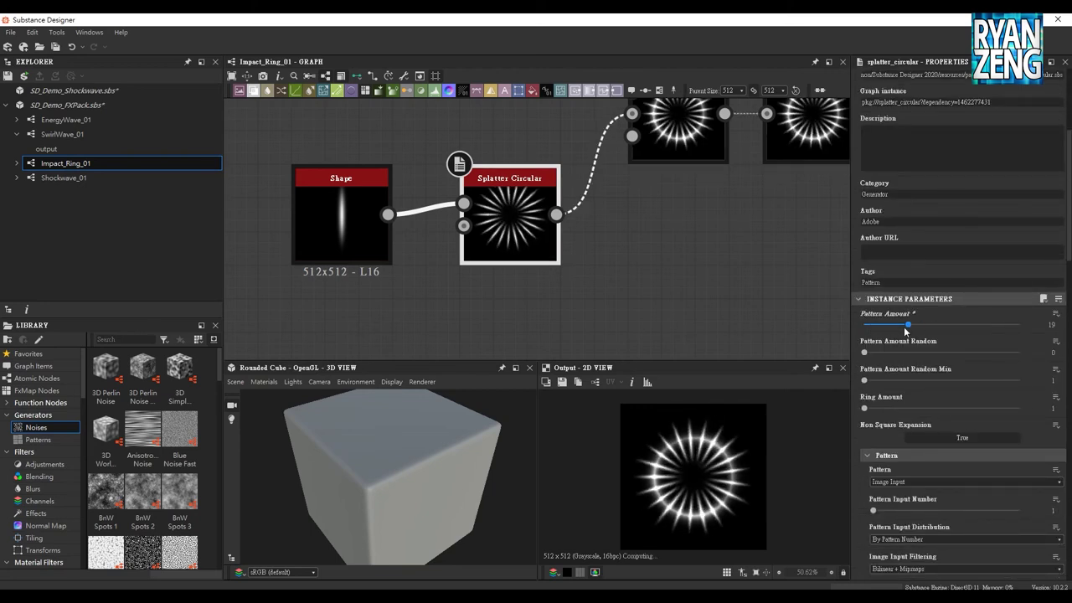
Expose Splatter Circular's Pattern Amount as a new graph input
left_click(1055, 314)
left_click(1016, 328)
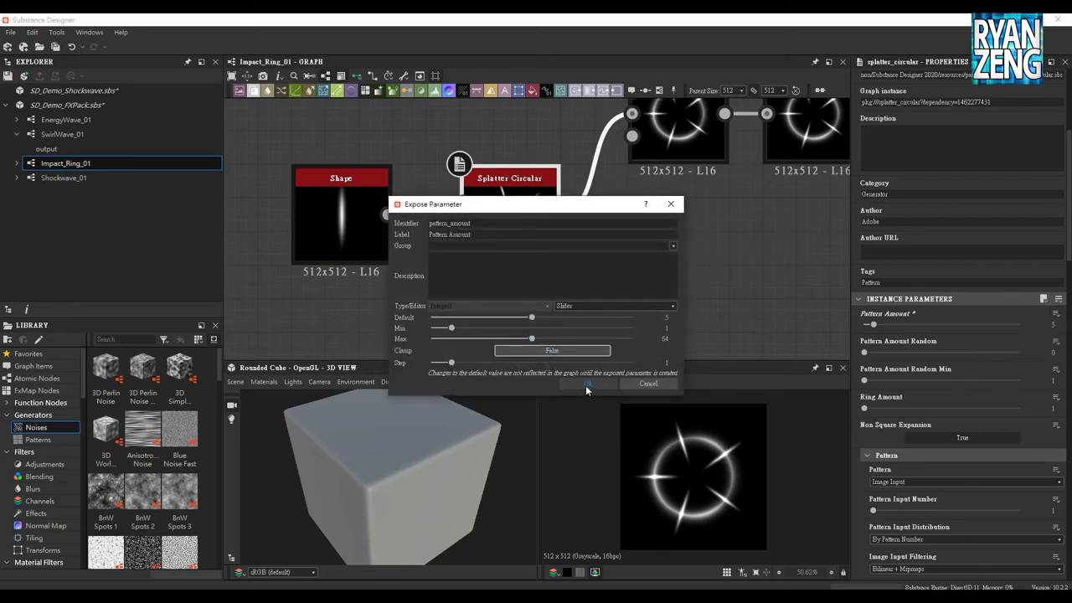
left_click(587, 384)
middle_click_drag(655, 300, 620, 276)
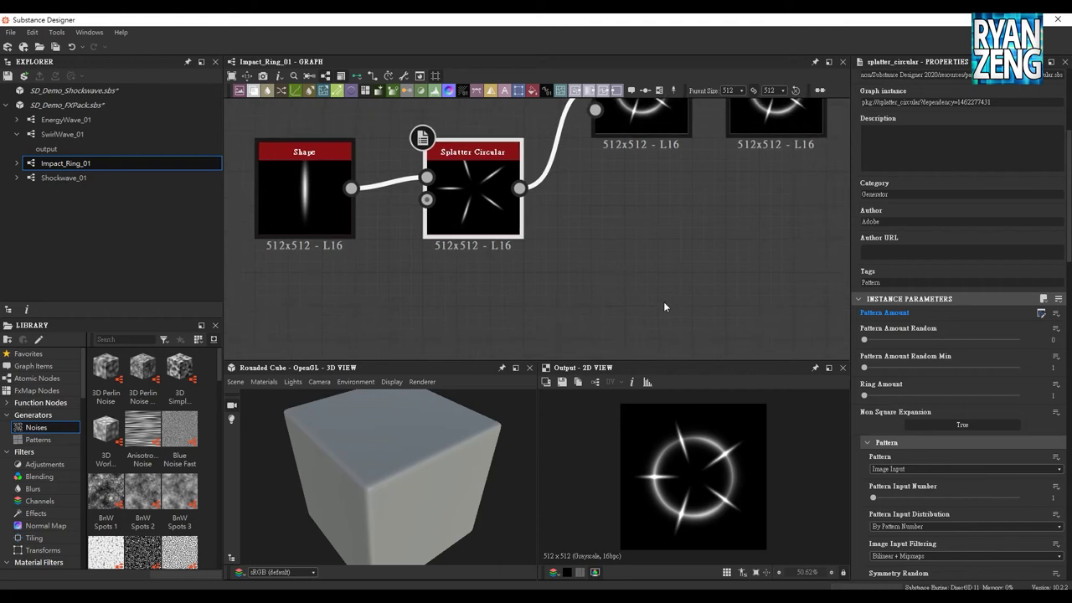
middle_click_drag(710, 220, 671, 207)
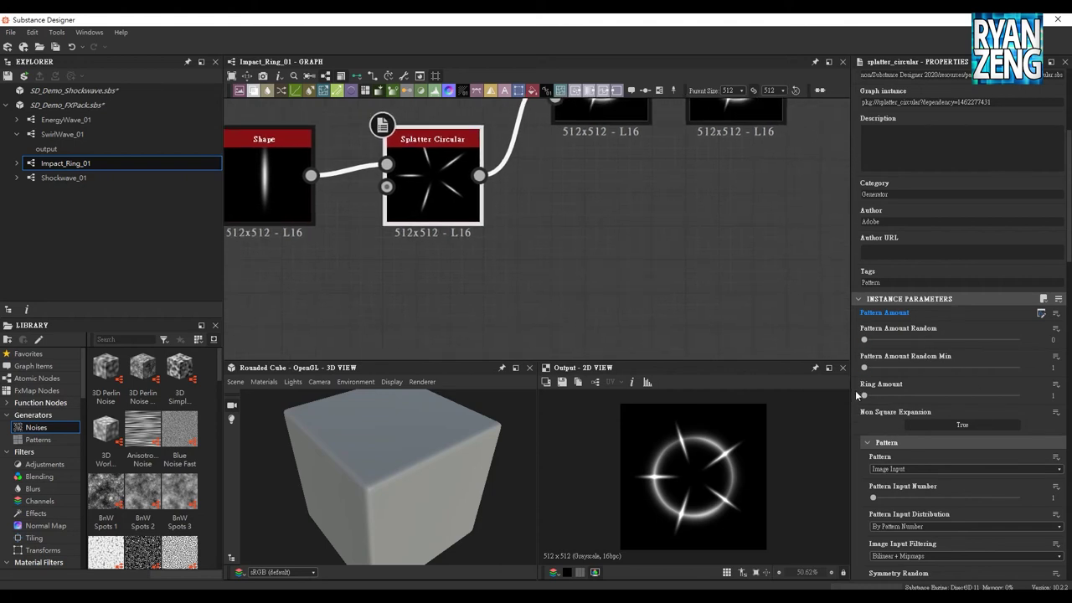
Try Size Random, reset it to zero, and expose it as a graph input
scroll(860, 402, "down", 1)
scroll(859, 402, "down", 1)
scroll(859, 402, "down", 2)
scroll(859, 401, "down", 2)
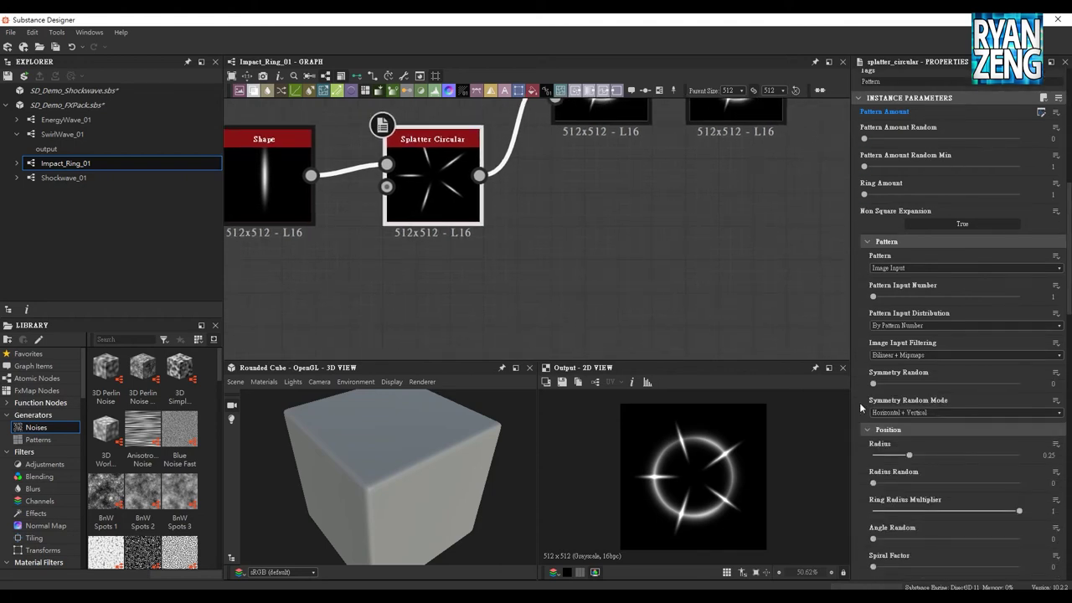
scroll(860, 408, "down", 2)
scroll(859, 402, "down", 2)
scroll(860, 402, "down", 1)
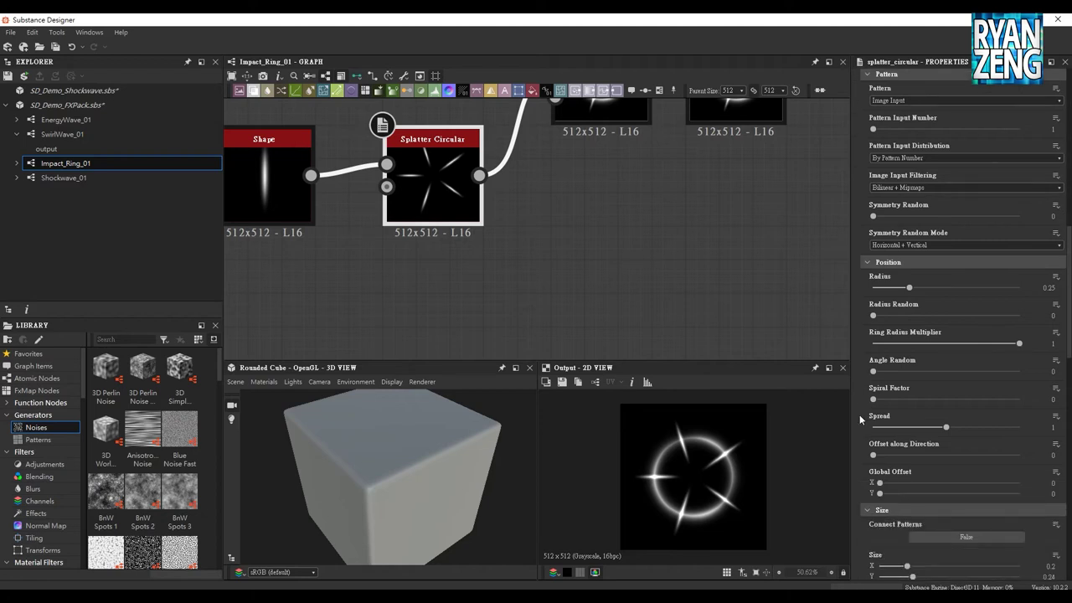
scroll(856, 305, "down", 3)
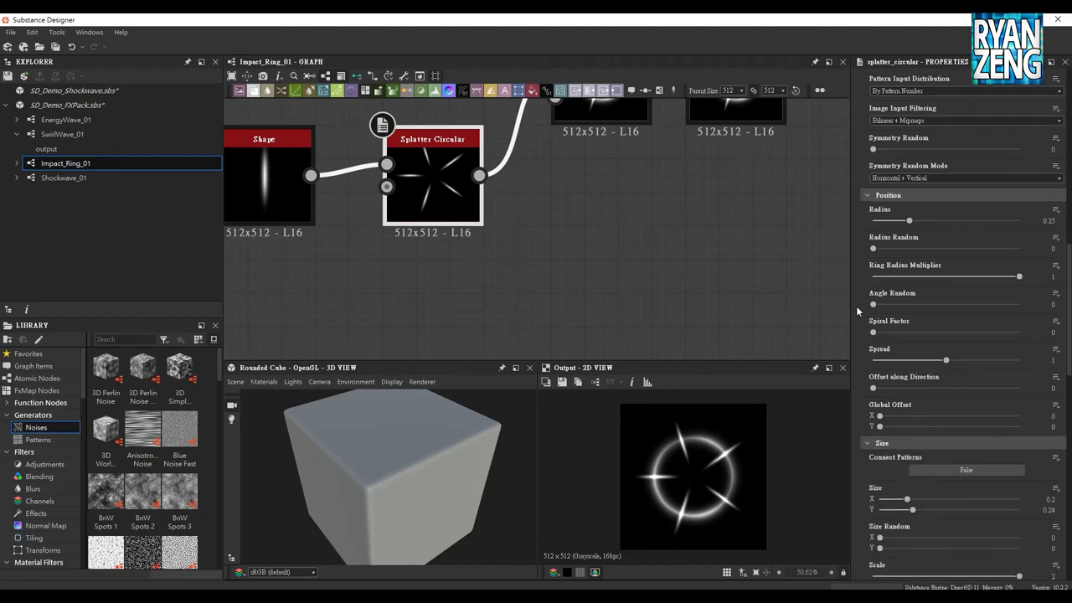
scroll(854, 311, "down", 6)
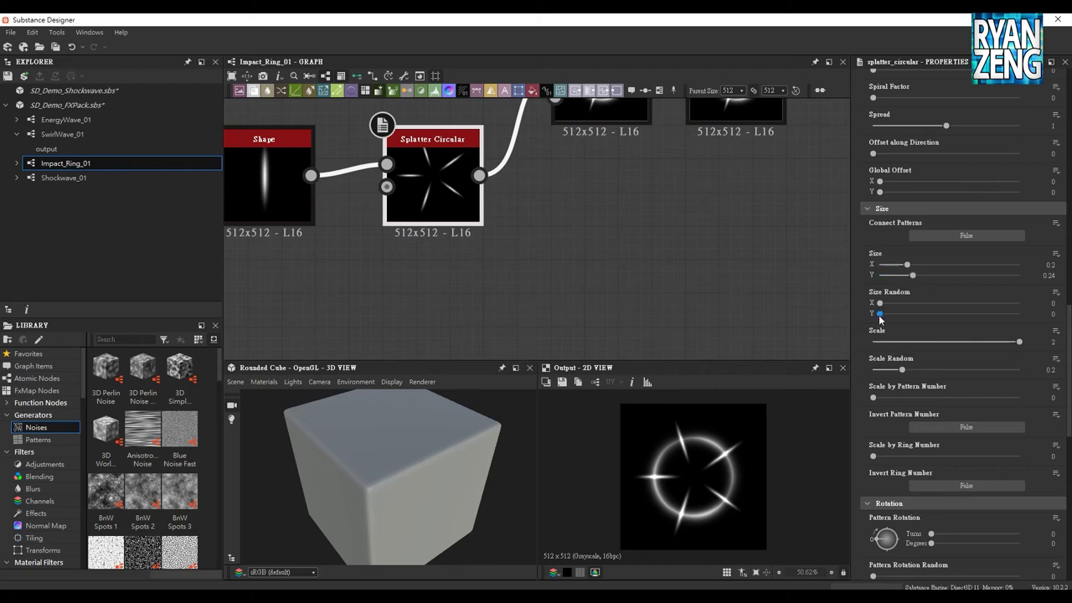
left_click_drag(879, 314, 891, 327)
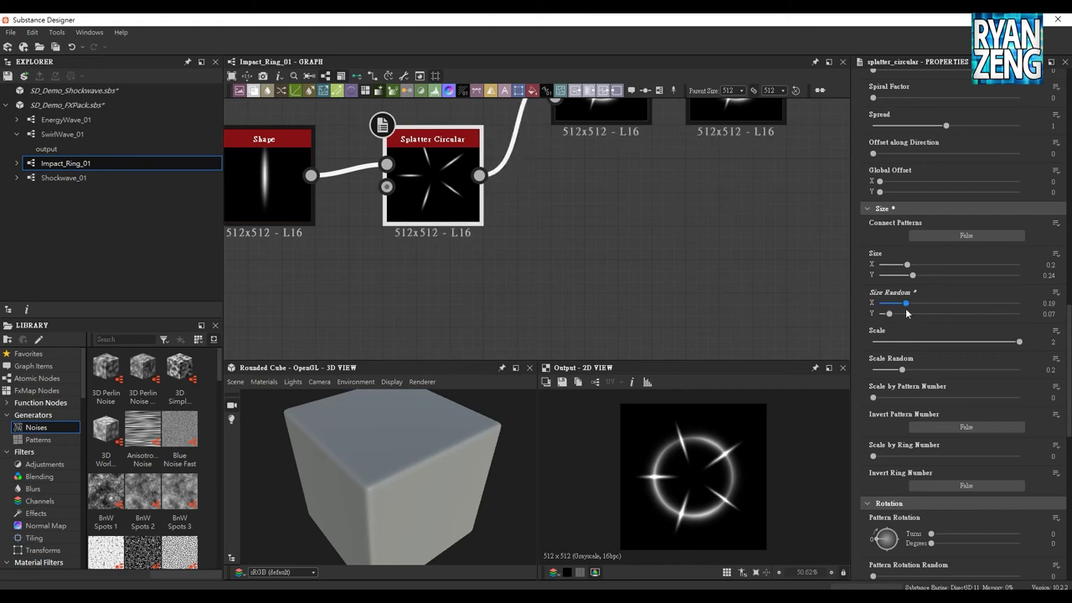
left_click_drag(890, 318, 879, 316)
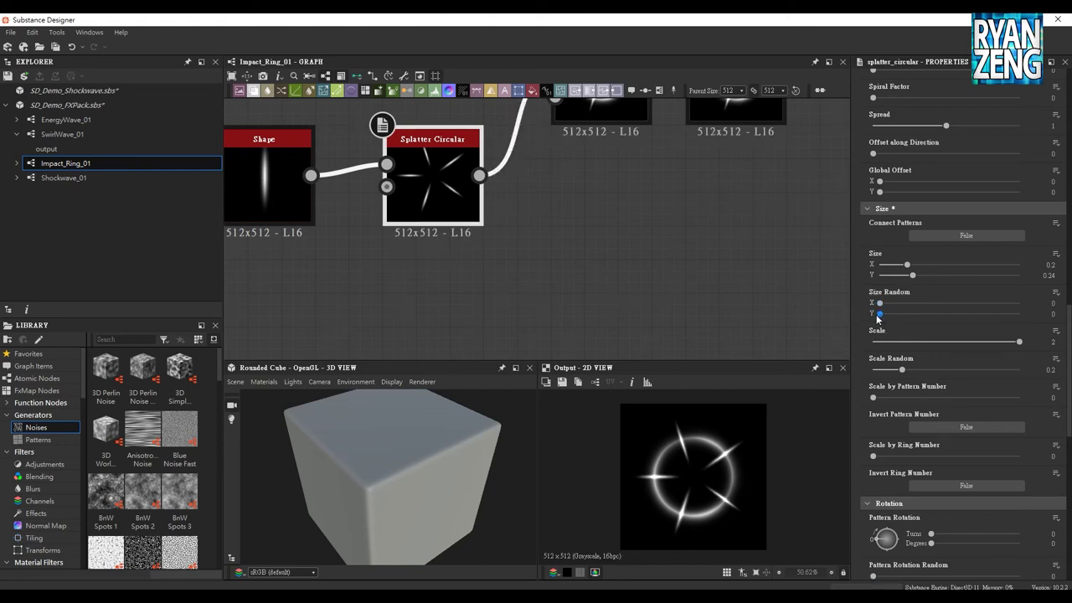
left_click(1056, 292)
left_click(1019, 307)
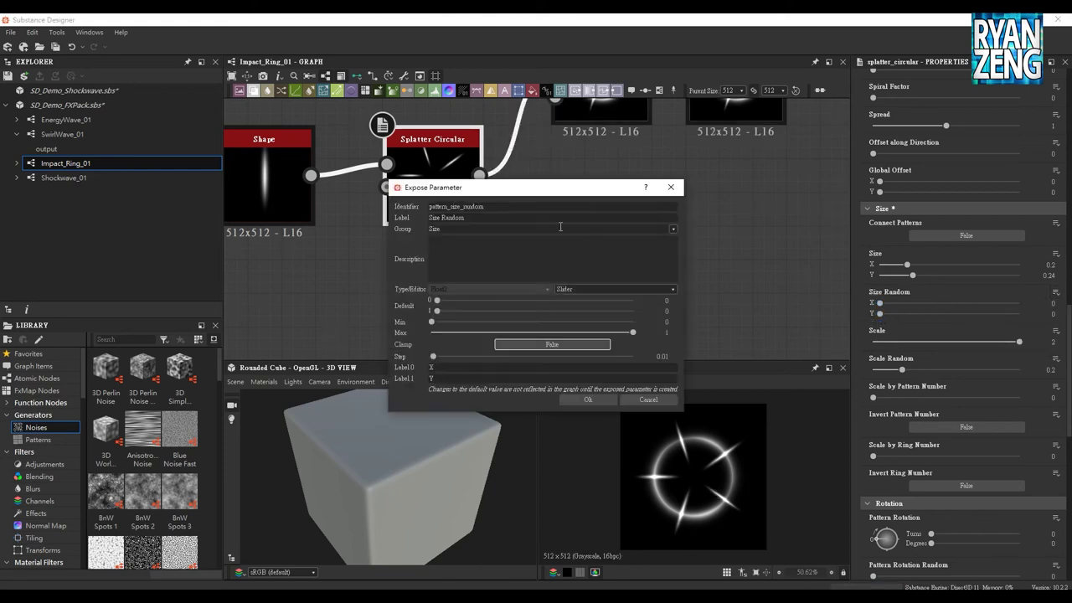
left_click(587, 399)
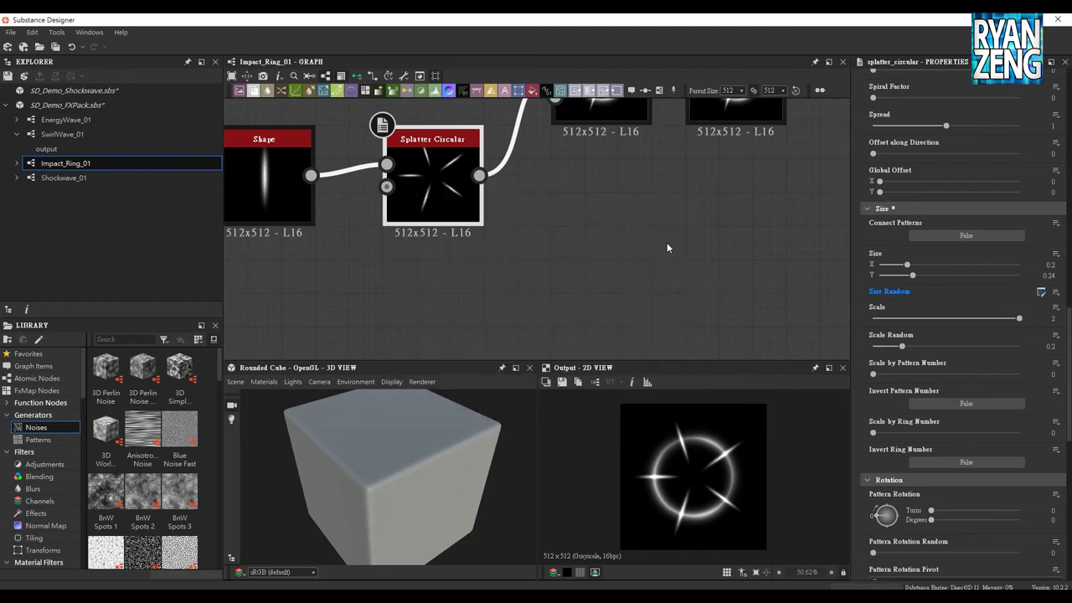
middle_click_drag(713, 210, 516, 268)
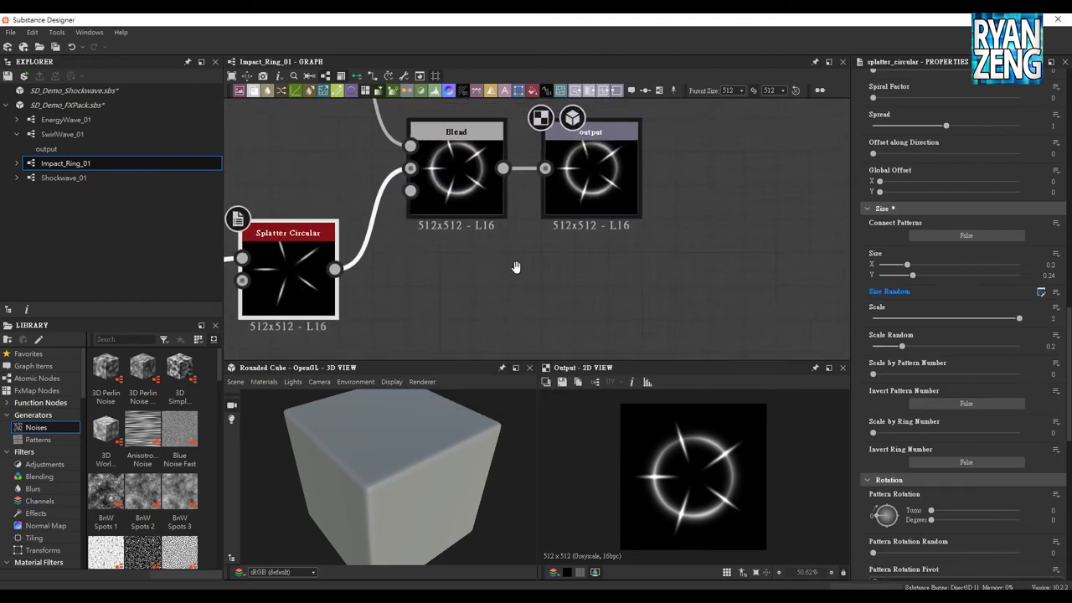
Preview the graph inputs with Pattern Amount 15 and Size Random X 0.75, Y 0.45
left_click(556, 278)
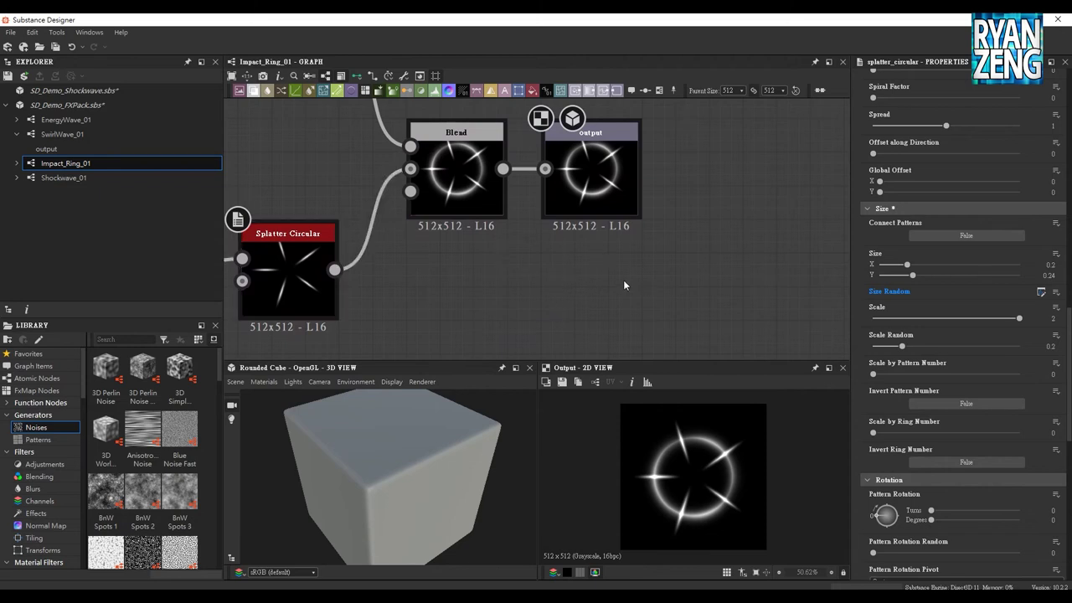
left_click(958, 310)
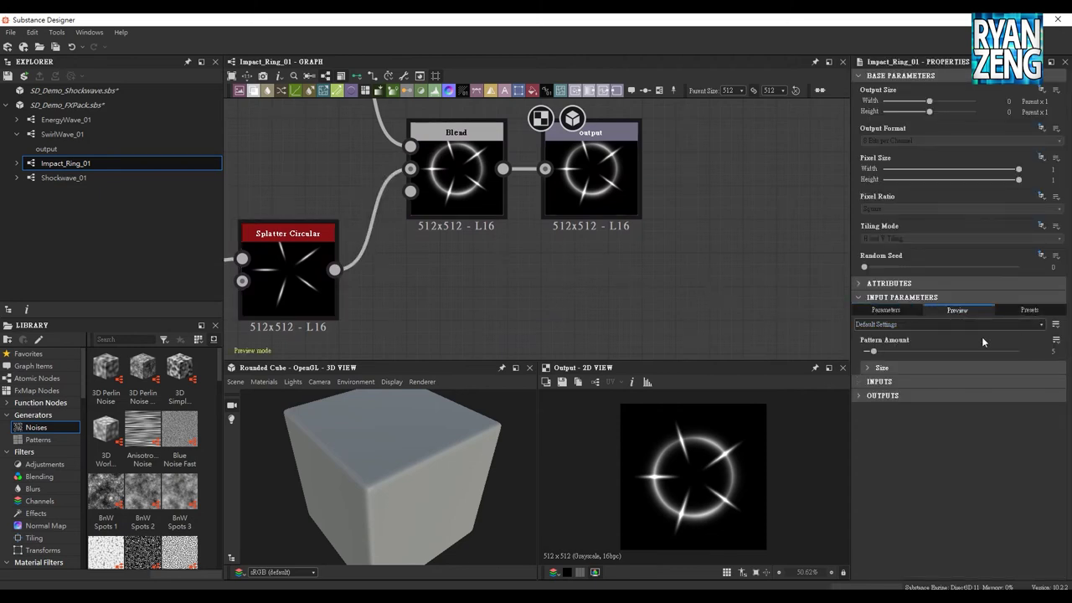
left_click_drag(876, 351, 922, 355)
left_click(871, 368)
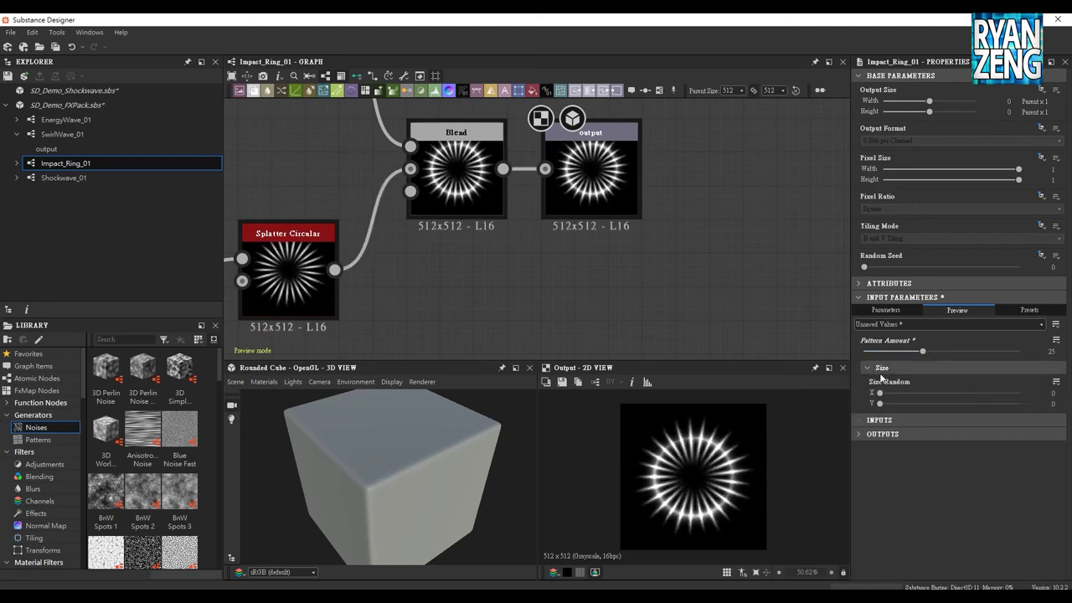
left_click_drag(879, 392, 984, 393)
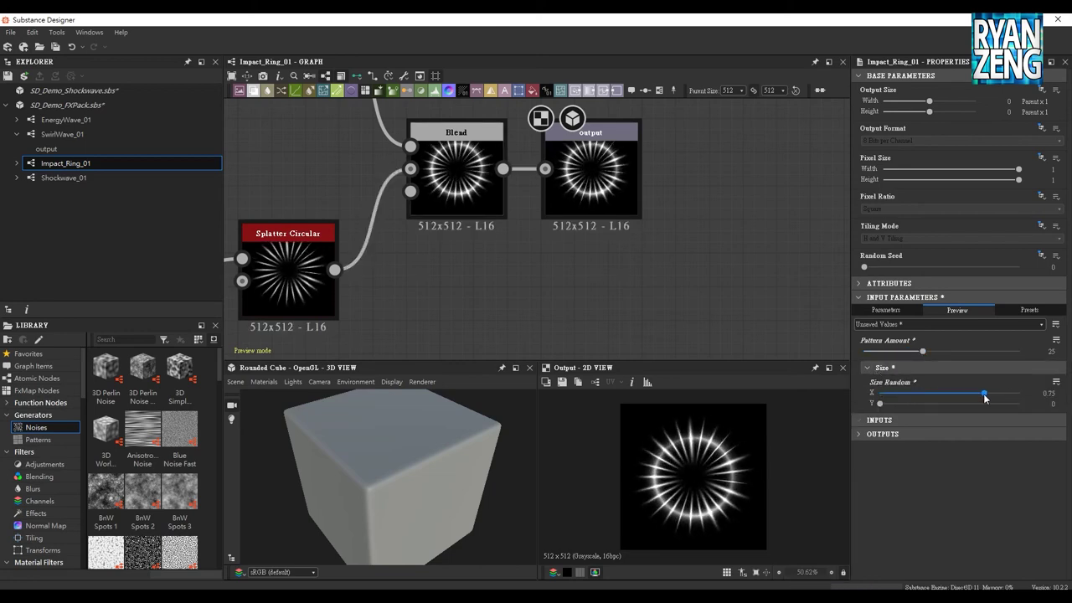
left_click_drag(881, 404, 945, 405)
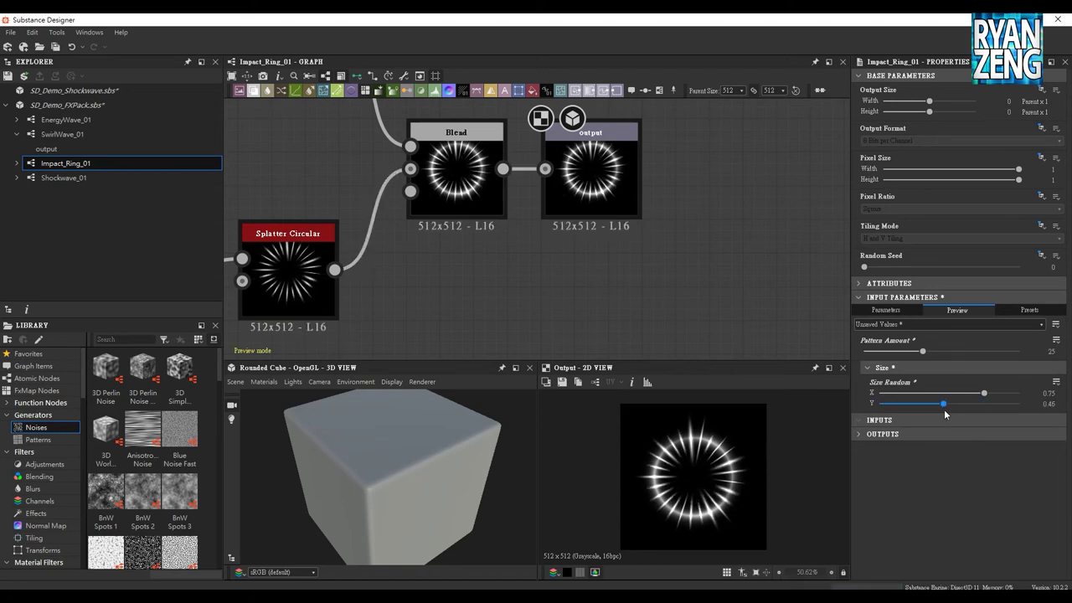
Raise the preview Pattern Amount past its 64 maximum to 200
left_click_drag(923, 351, 1034, 357)
double_click(1033, 350)
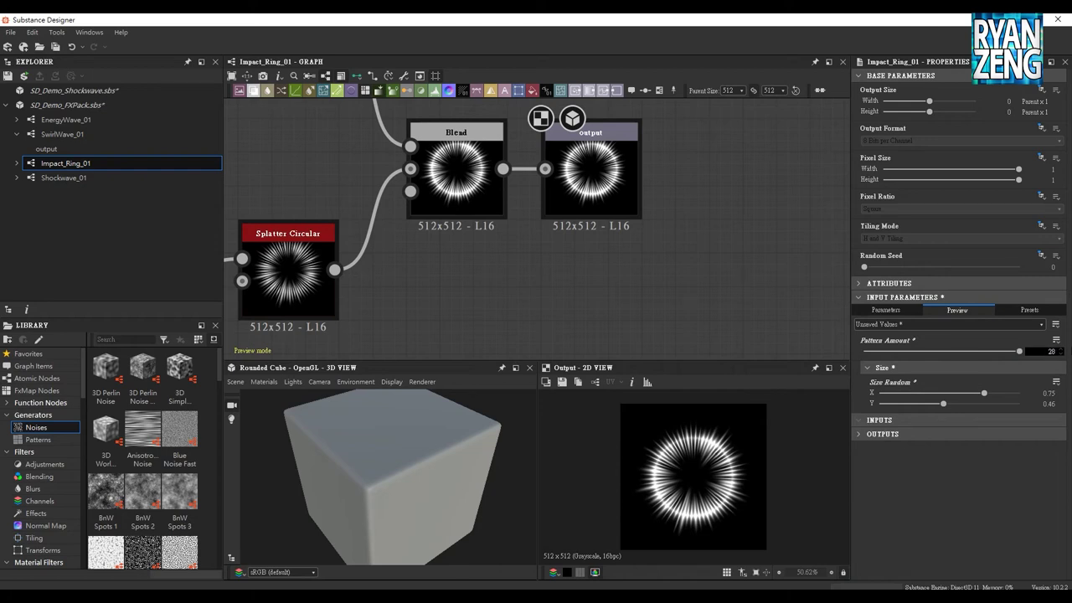
type("200")
key("Return")
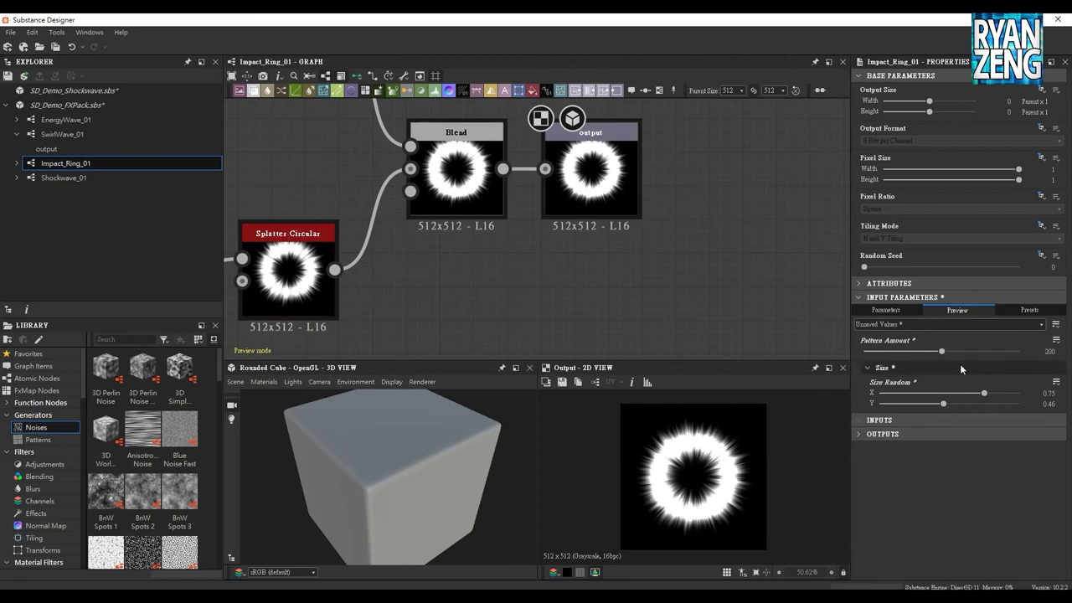
middle_click_drag(516, 235, 724, 323)
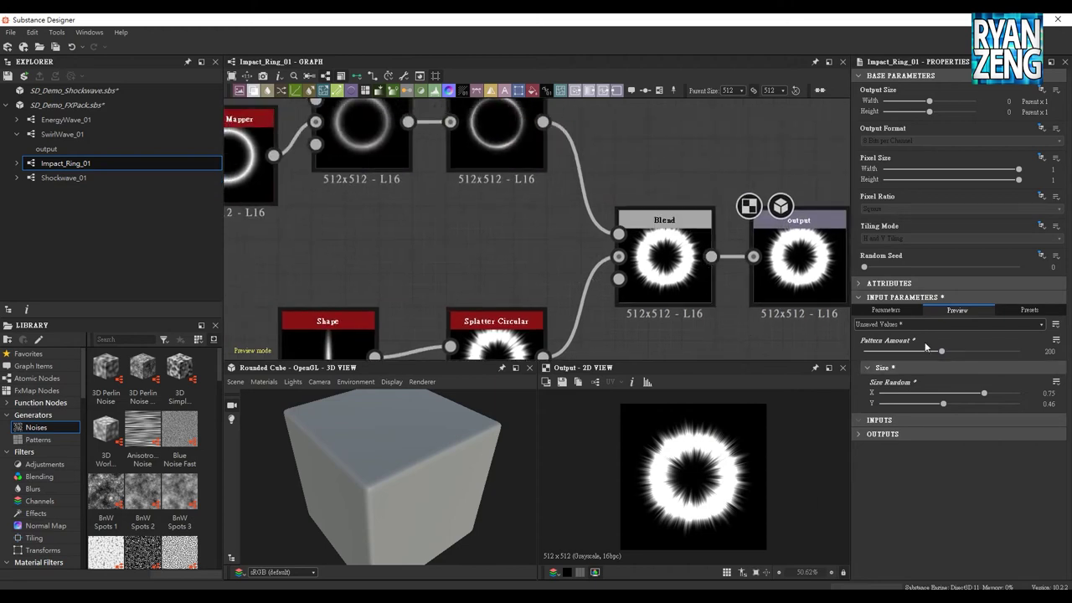
Raise Size Random X to 1 and Y to about 0.95, then select the Blend node
left_click_drag(987, 393, 1019, 393)
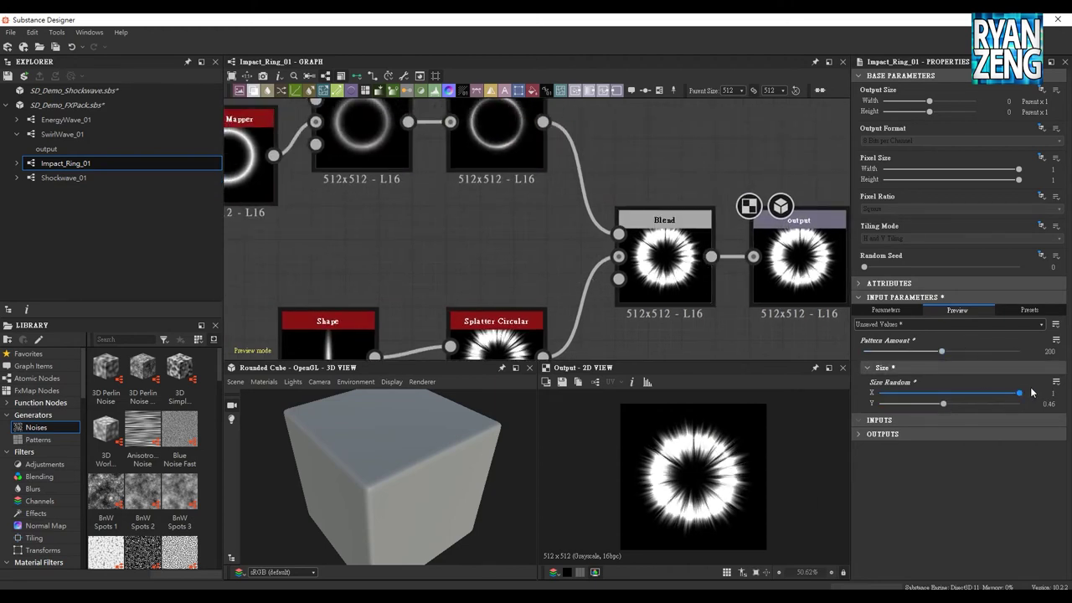
left_click_drag(944, 404, 1012, 406)
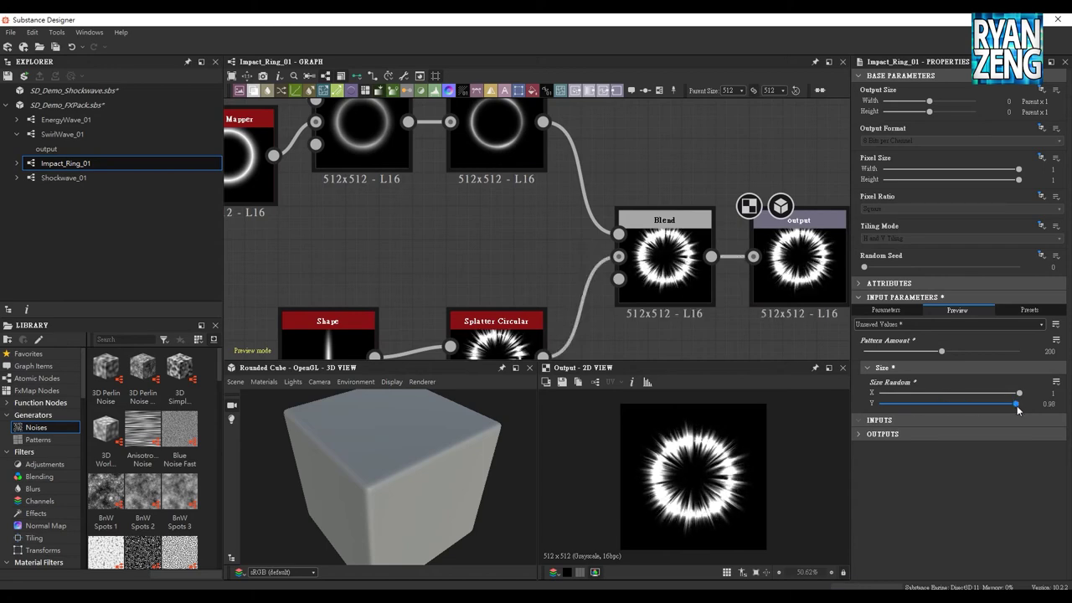
mouse_move(472, 220)
middle_mouse_down()
mouse_move(586, 347)
mouse_move(437, 205)
middle_mouse_up()
middle_click_drag(615, 278, 563, 236)
left_click(649, 251)
middle_click_drag(645, 311, 600, 285)
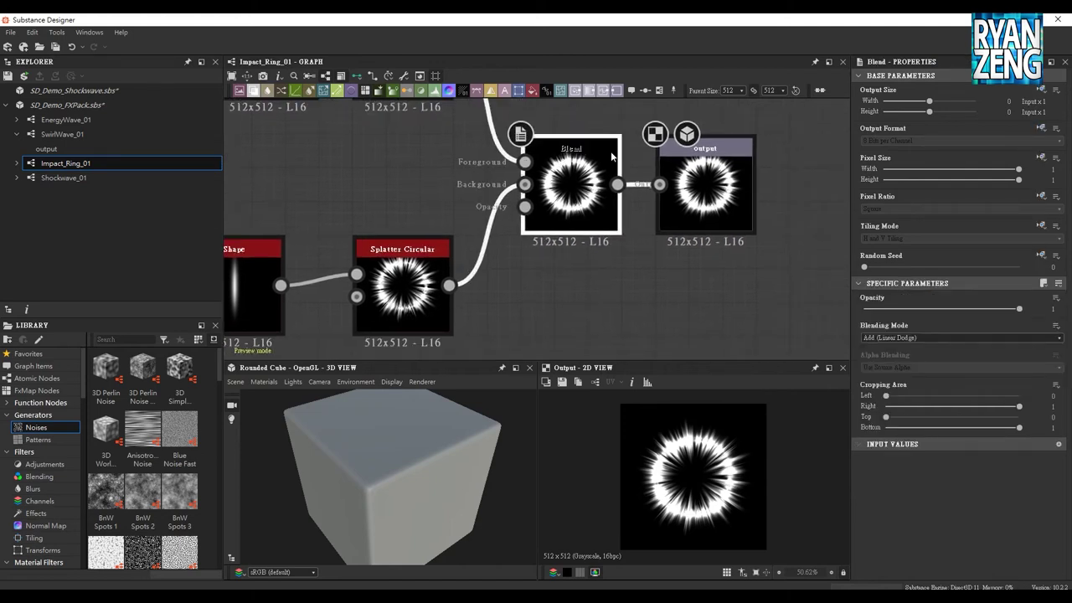
mouse_move(503, 188)
middle_mouse_down()
mouse_move(592, 257)
mouse_move(539, 216)
middle_mouse_up()
left_click_drag(1018, 309, 996, 309)
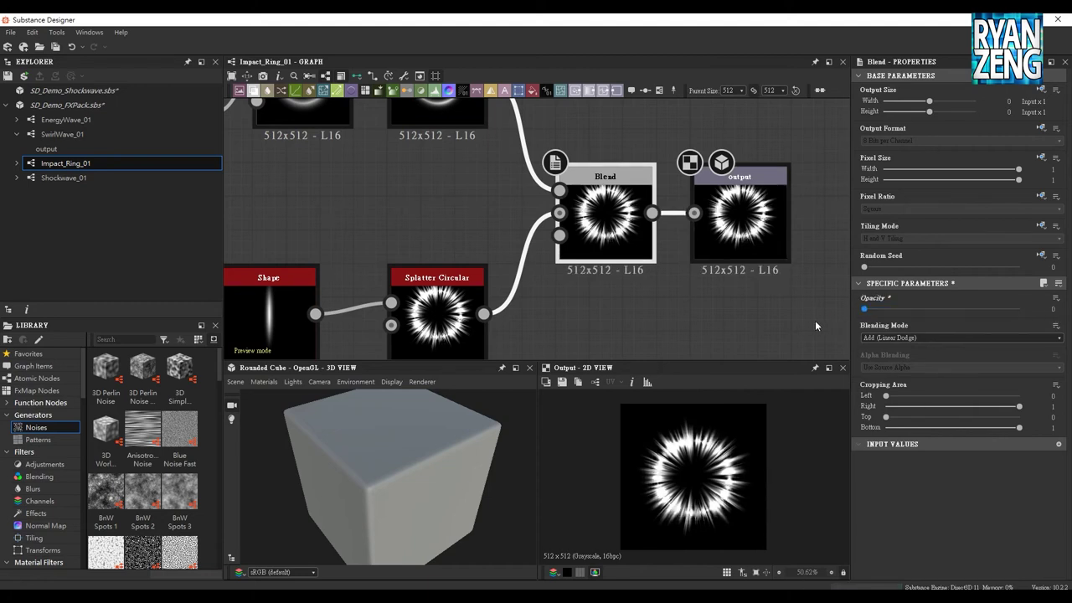
key("ctrl+z")
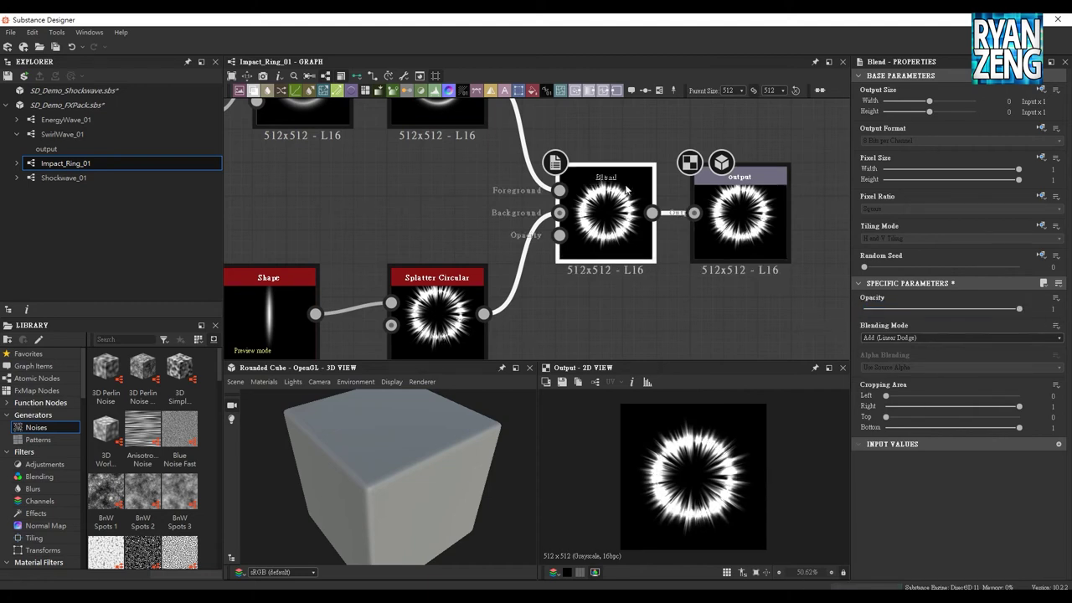
middle_click_drag(578, 132, 583, 201)
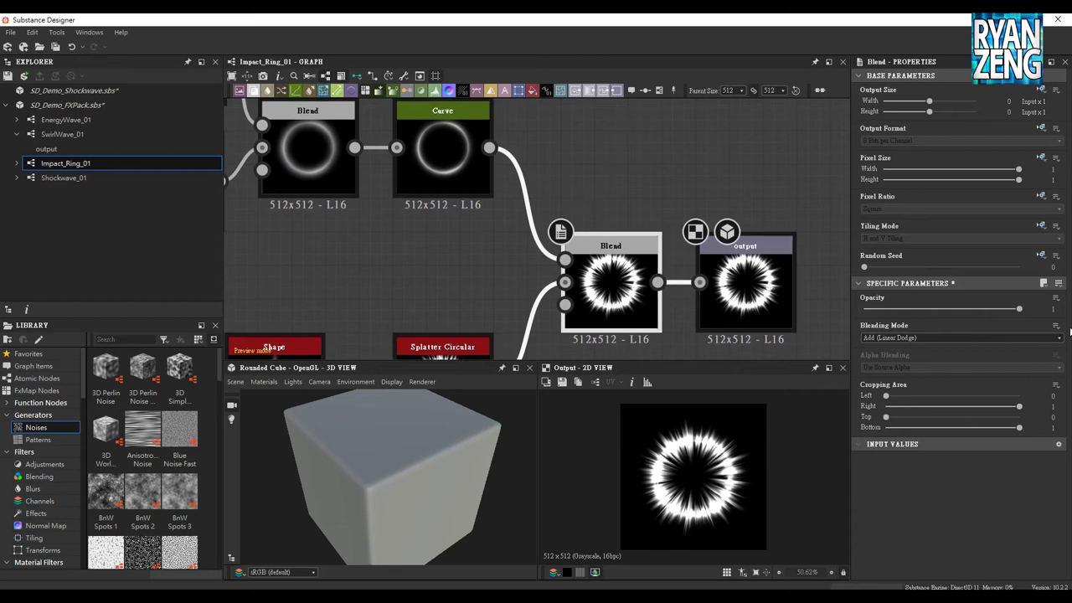
left_click(1056, 297)
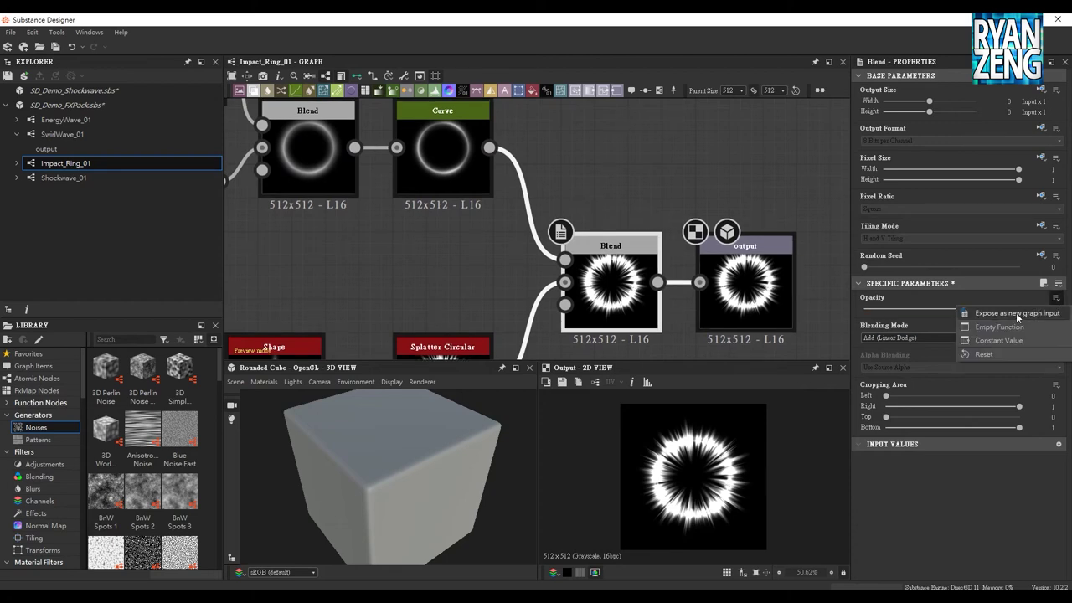
left_click(1022, 313)
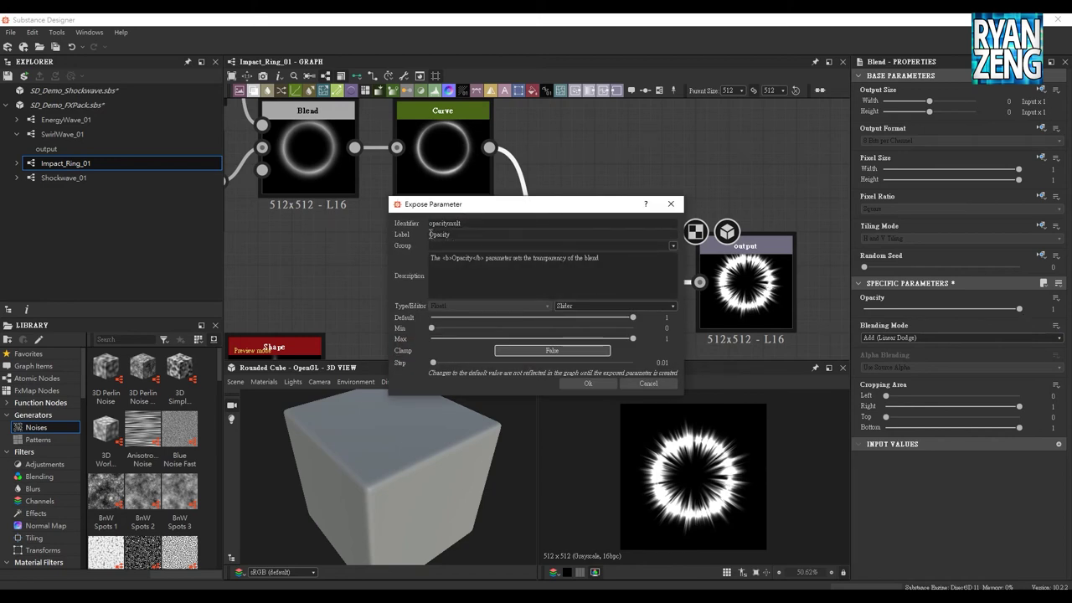
left_click(663, 385)
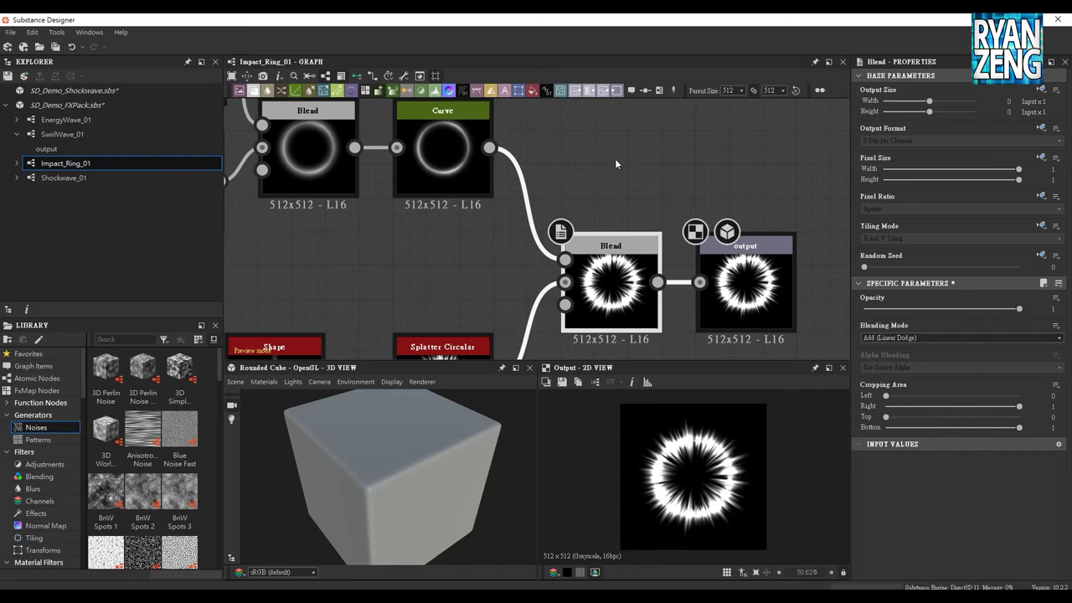
middle_click_drag(613, 159, 624, 199)
middle_click_drag(683, 222, 577, 165)
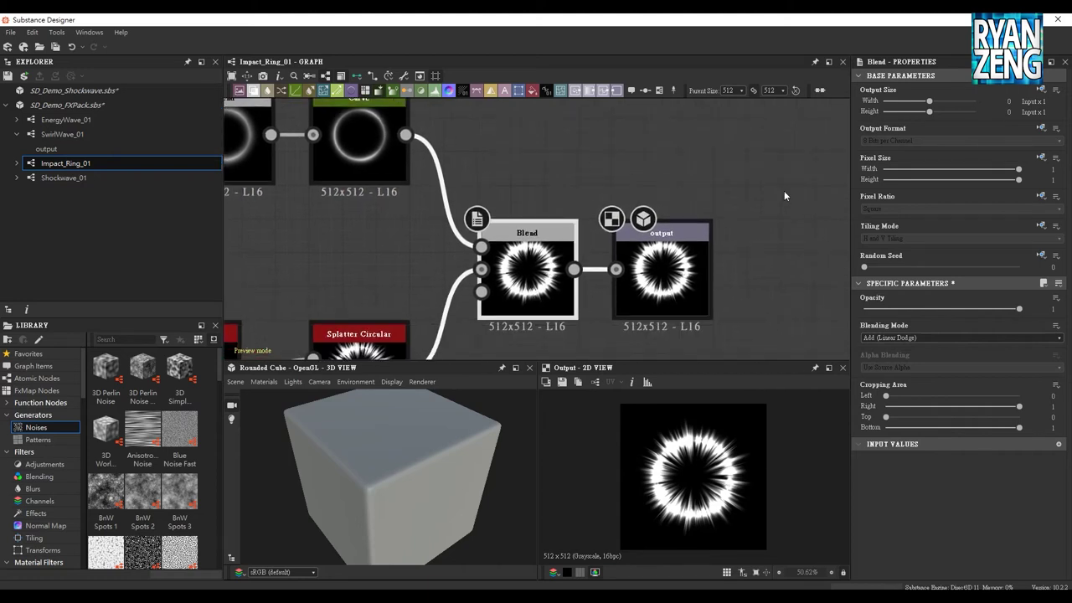
middle_click_drag(545, 308, 582, 307)
left_click_drag(582, 307, 615, 307)
left_click(553, 177)
middle_click_drag(507, 152, 491, 181)
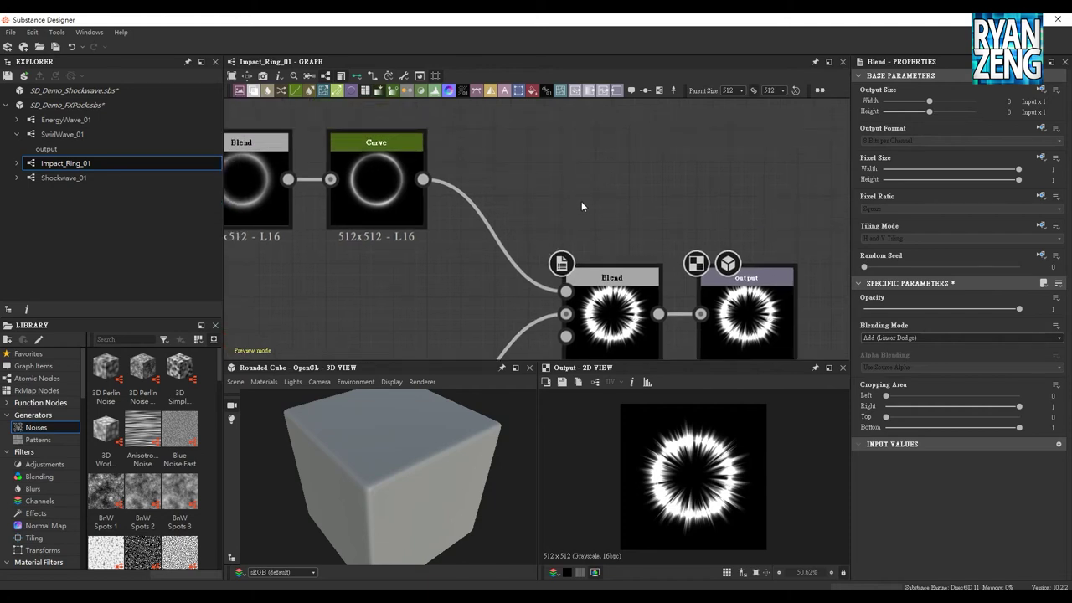
middle_click_drag(581, 205, 508, 155)
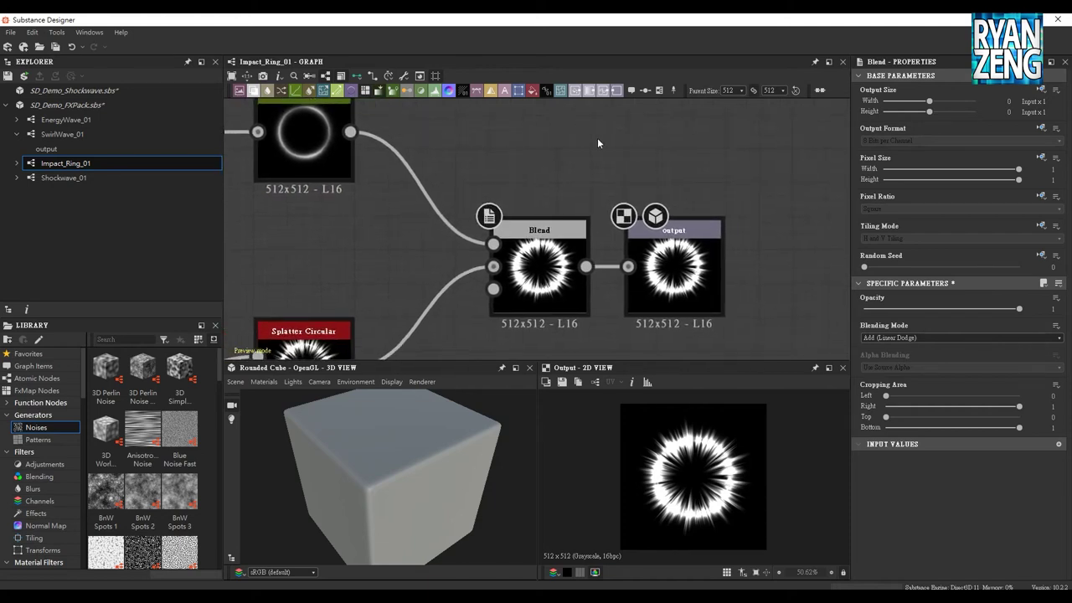
middle_click_drag(610, 170, 573, 137)
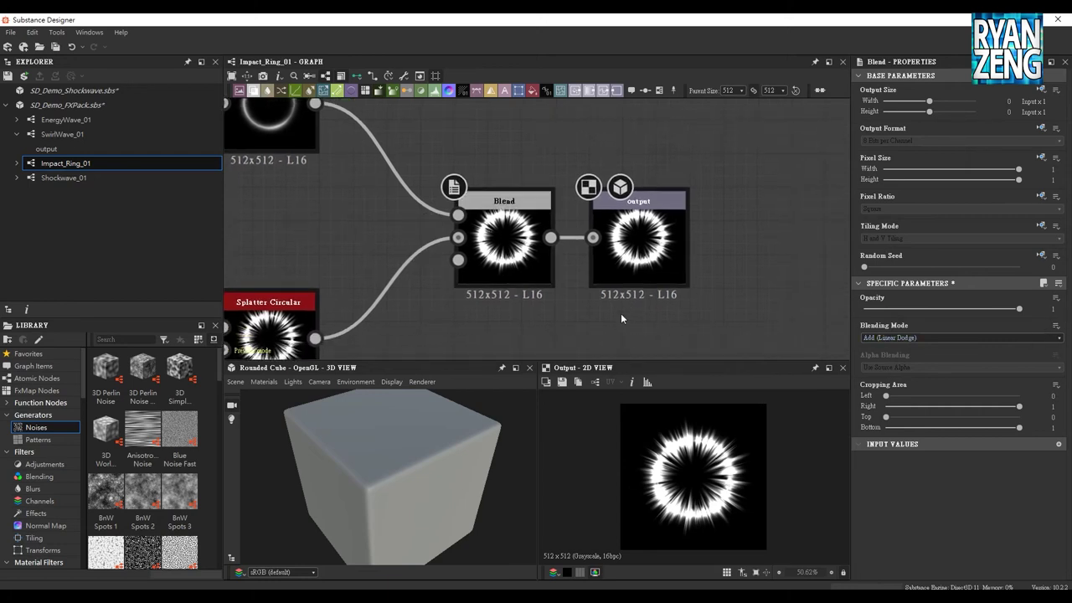
left_click(715, 311)
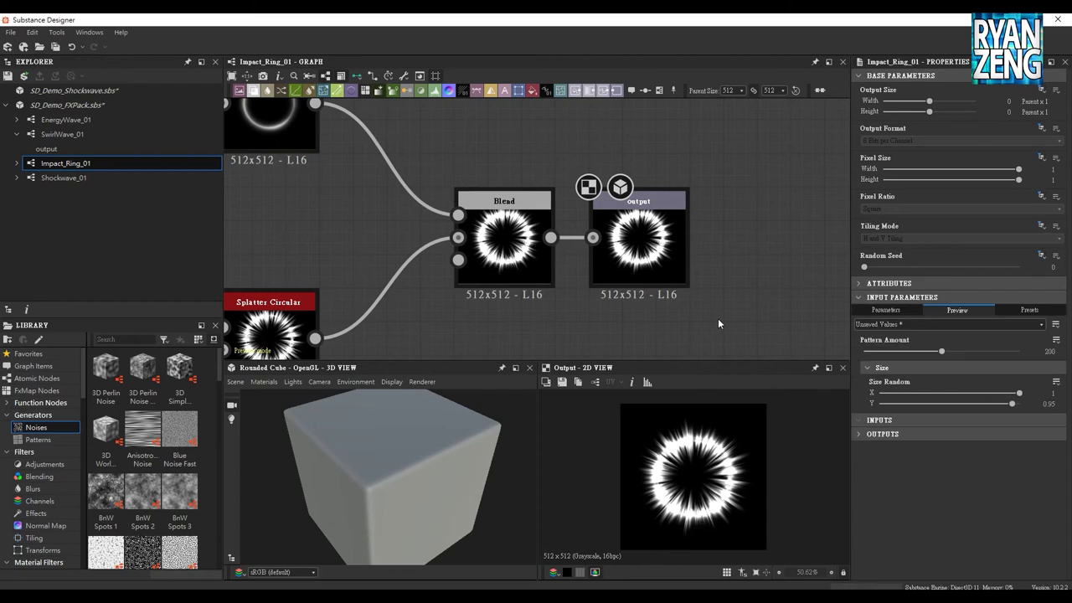
Add a new graph input parameter and set its type to Boolean
left_click(885, 310)
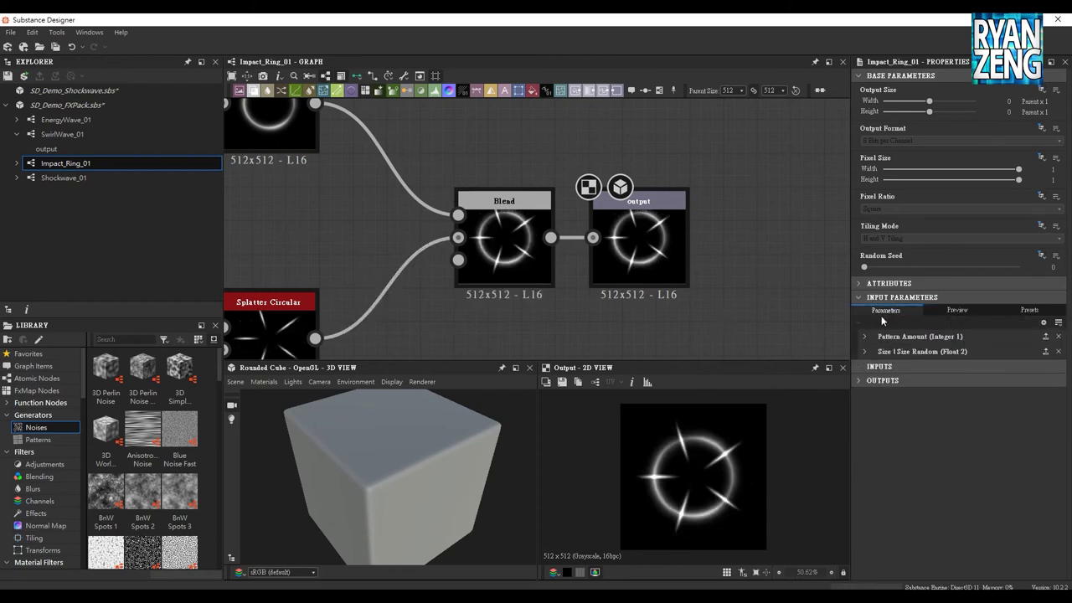
left_click(1043, 323)
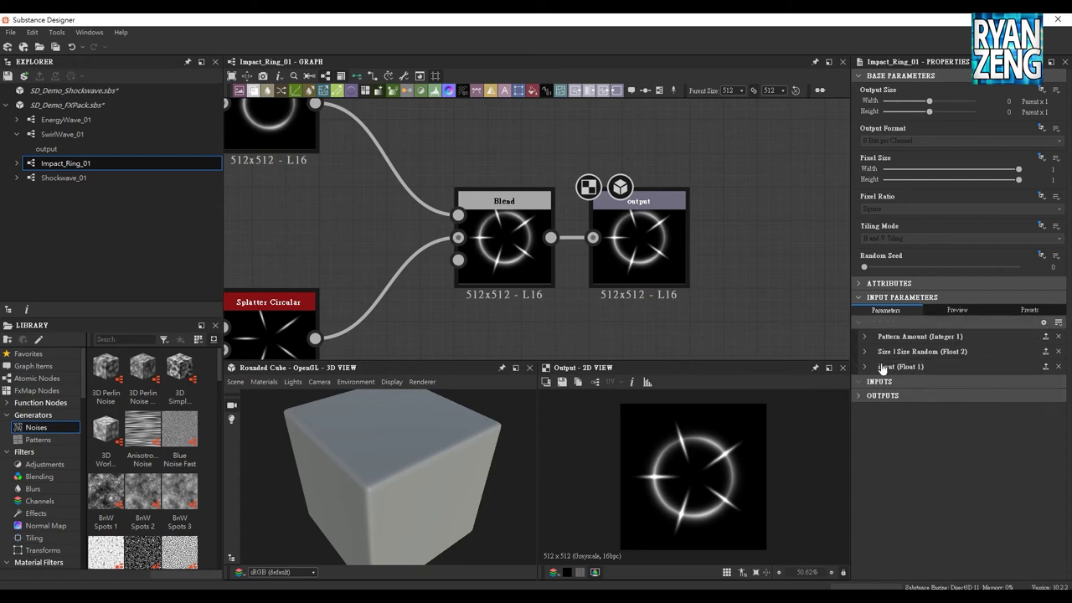
left_click(864, 366)
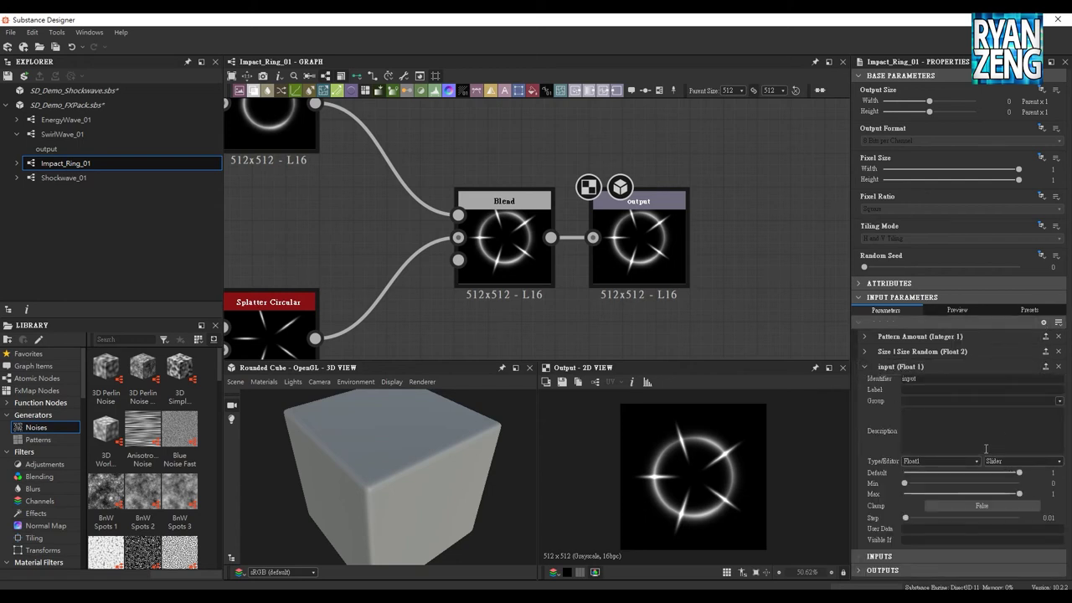
left_click(976, 459)
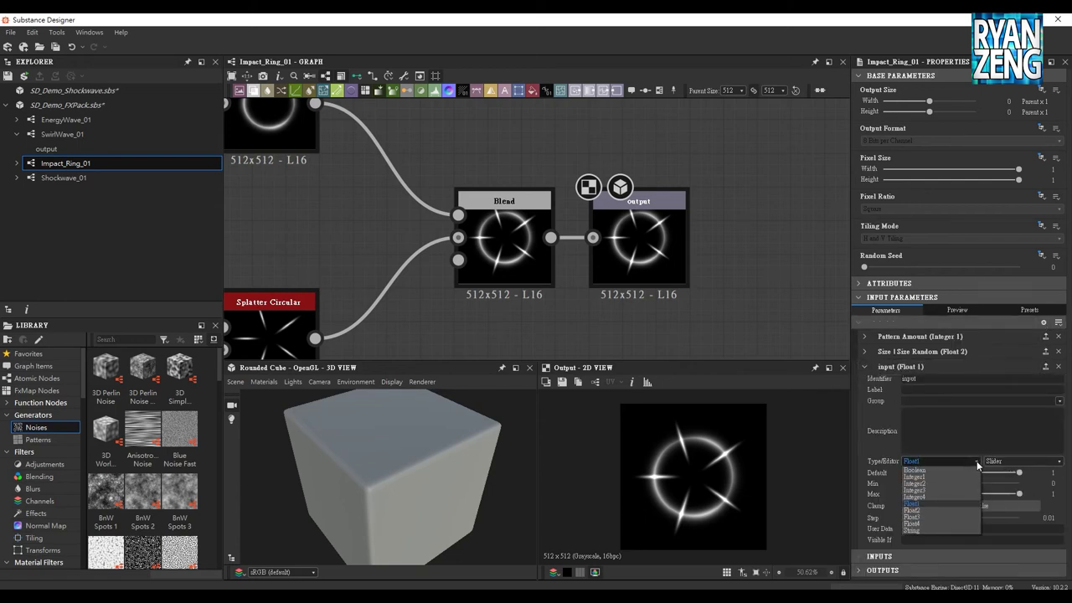
left_click(913, 471)
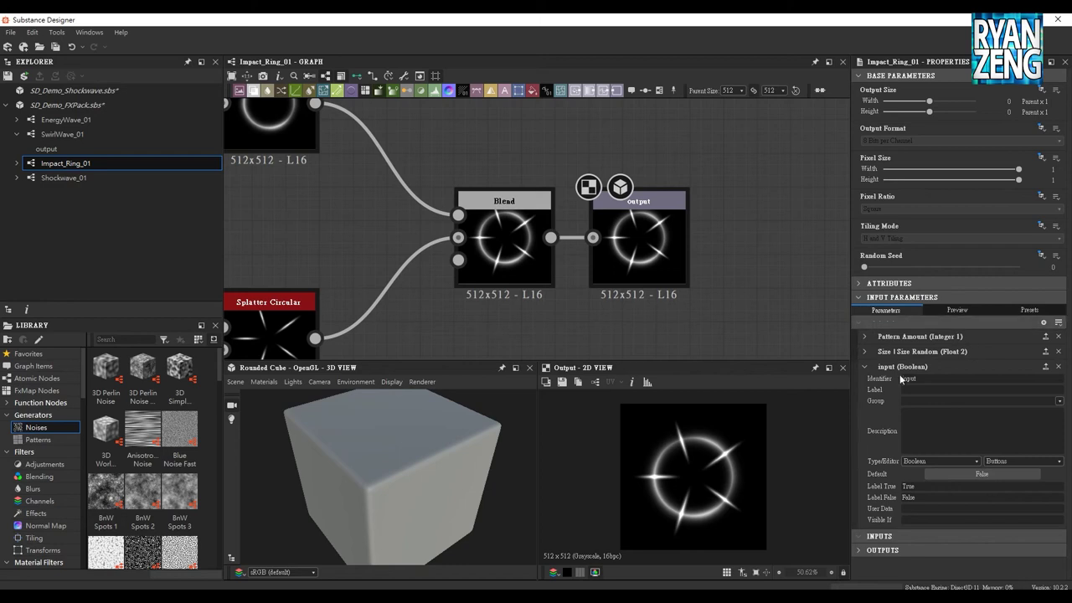
Rename the Boolean input's identifier to Ring and check it in the Preview tab
double_click(927, 378)
type("N")
key("BackSpace")
left_click(957, 311)
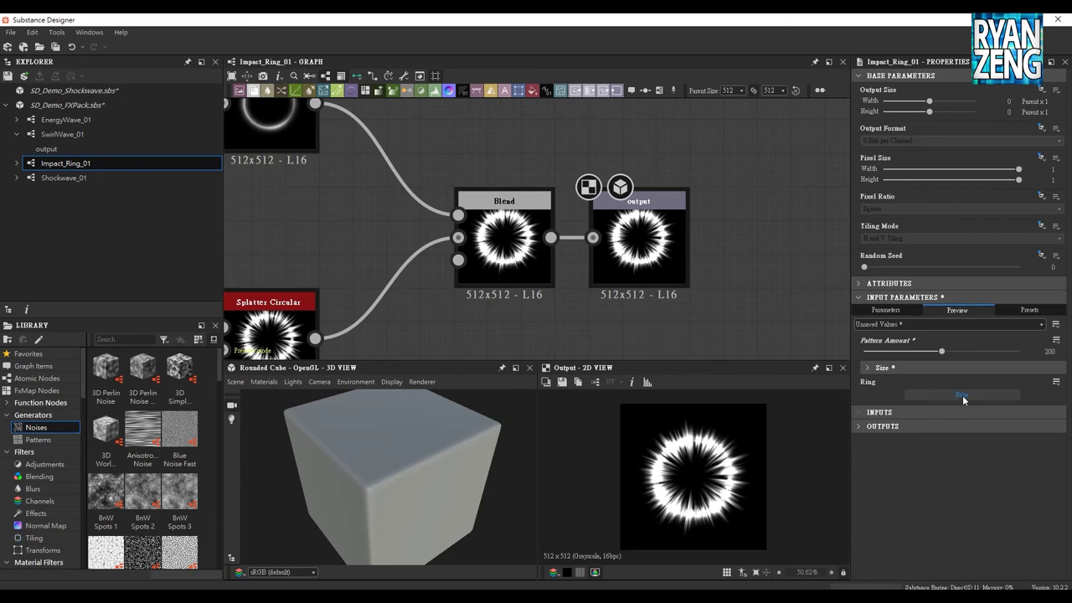
left_click(528, 201)
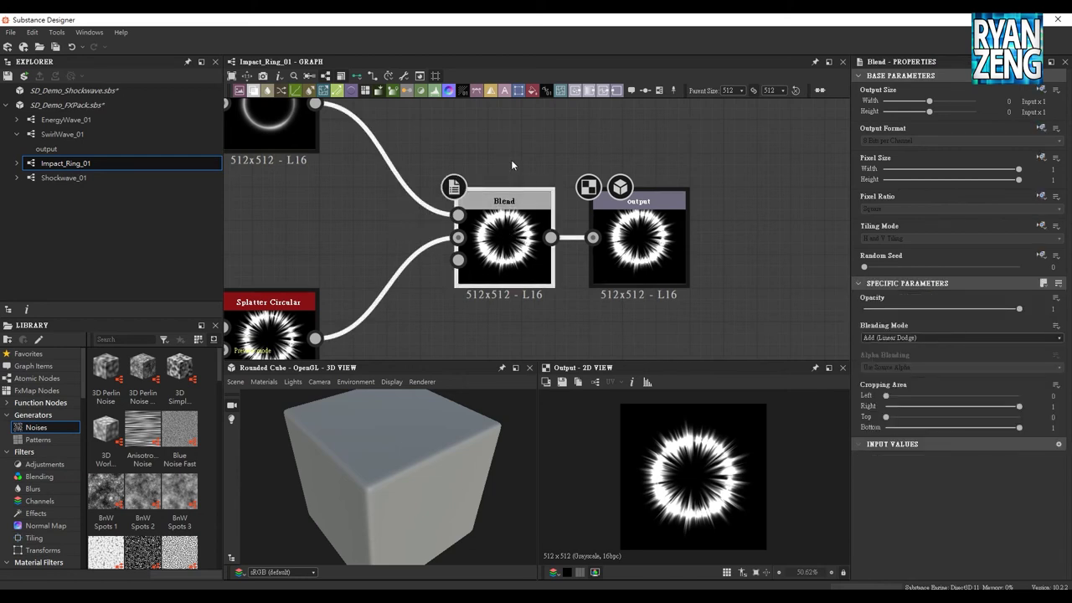
Turn the Blend Opacity into a constant-value function and open its graph holding Float 1
left_click(1056, 300)
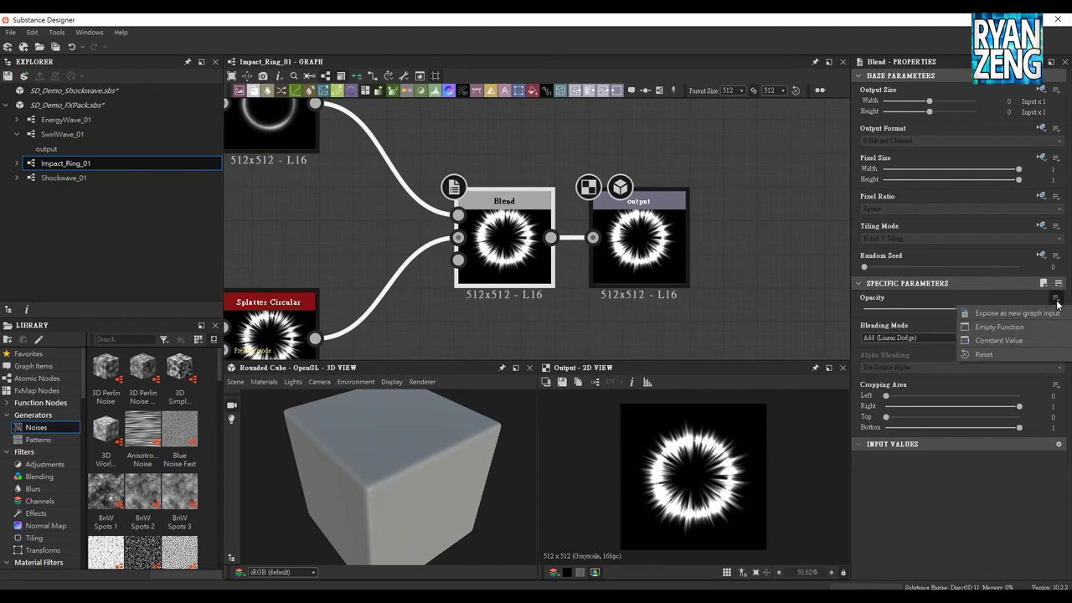
left_click(1000, 340)
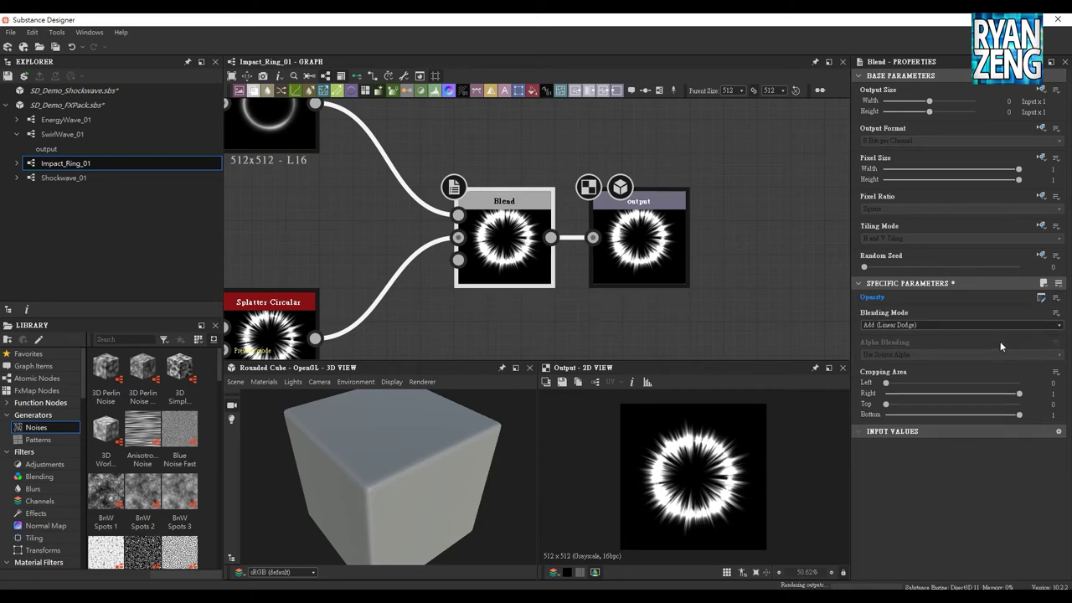
left_click(1040, 298)
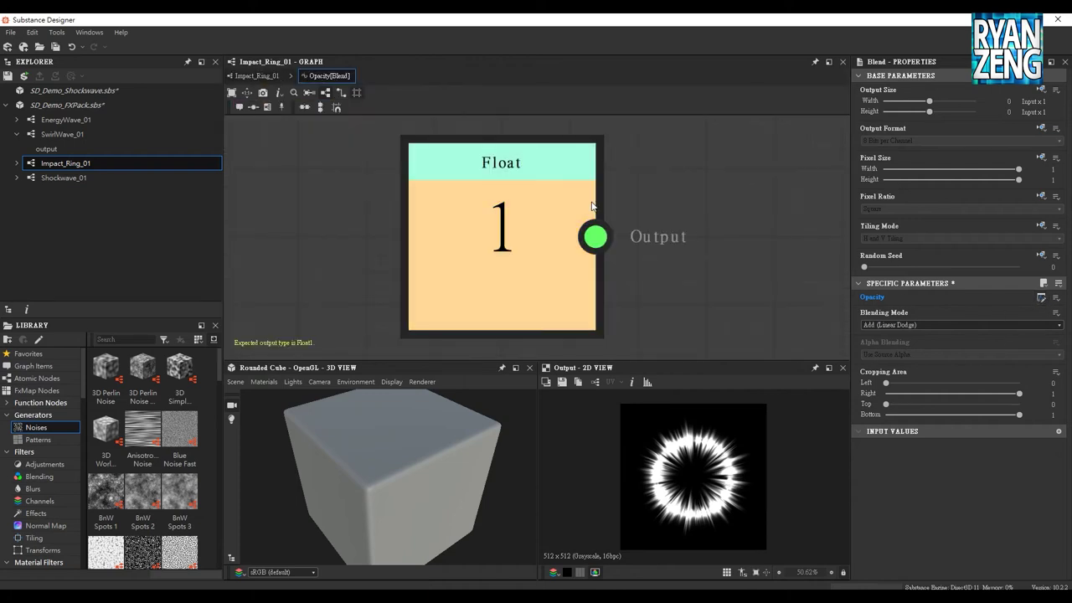
scroll(611, 256, "down", 2)
scroll(611, 256, "down", 2)
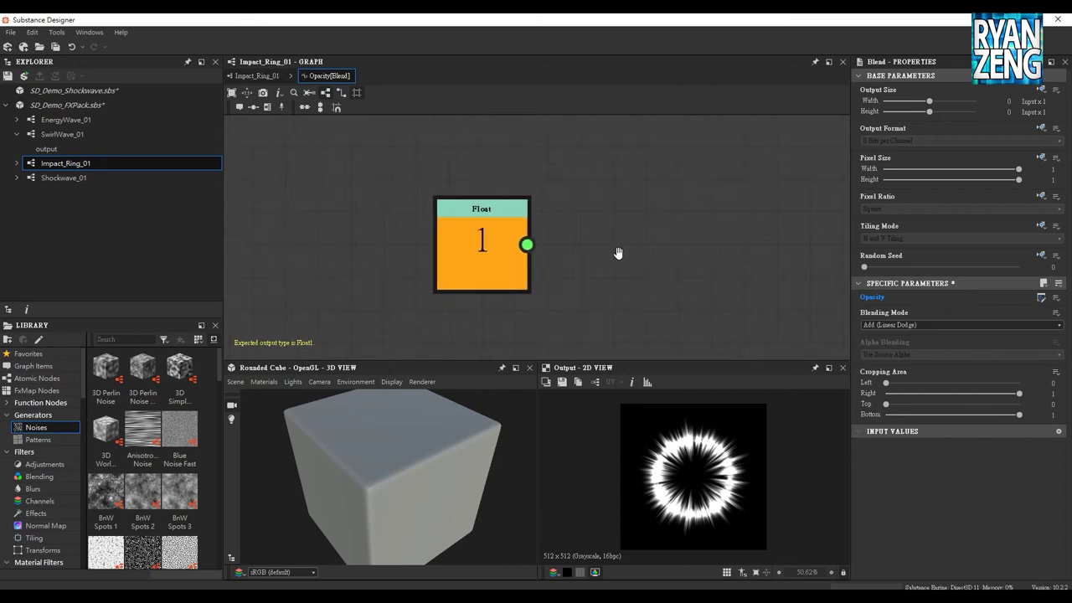
left_click(469, 260)
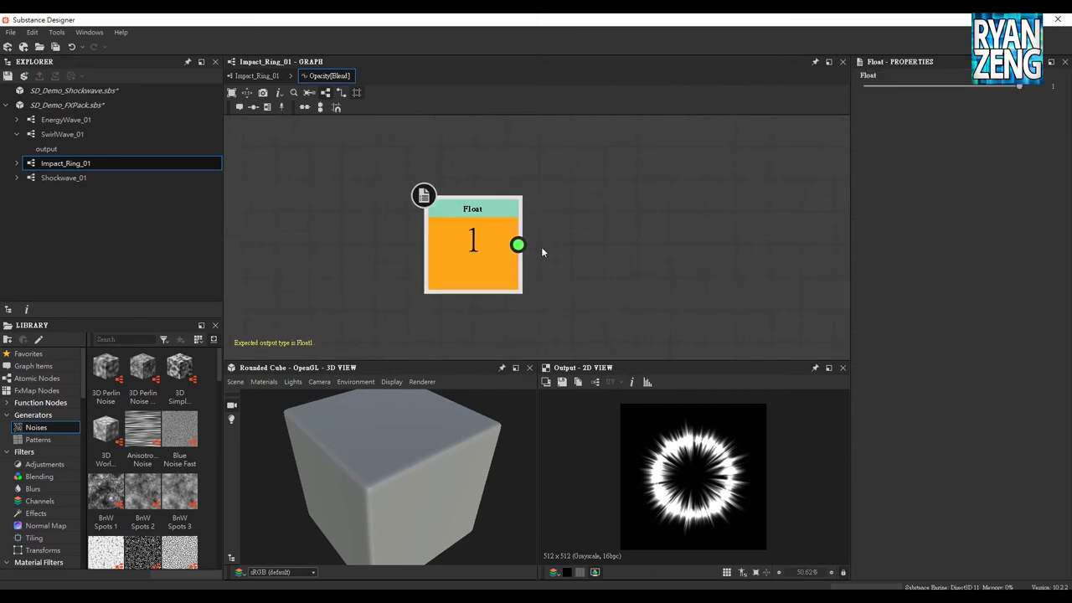
mouse_move(1020, 88)
left_mouse_down()
mouse_move(821, 80)
mouse_move(1038, 87)
left_mouse_up()
middle_click_drag(606, 242, 559, 215)
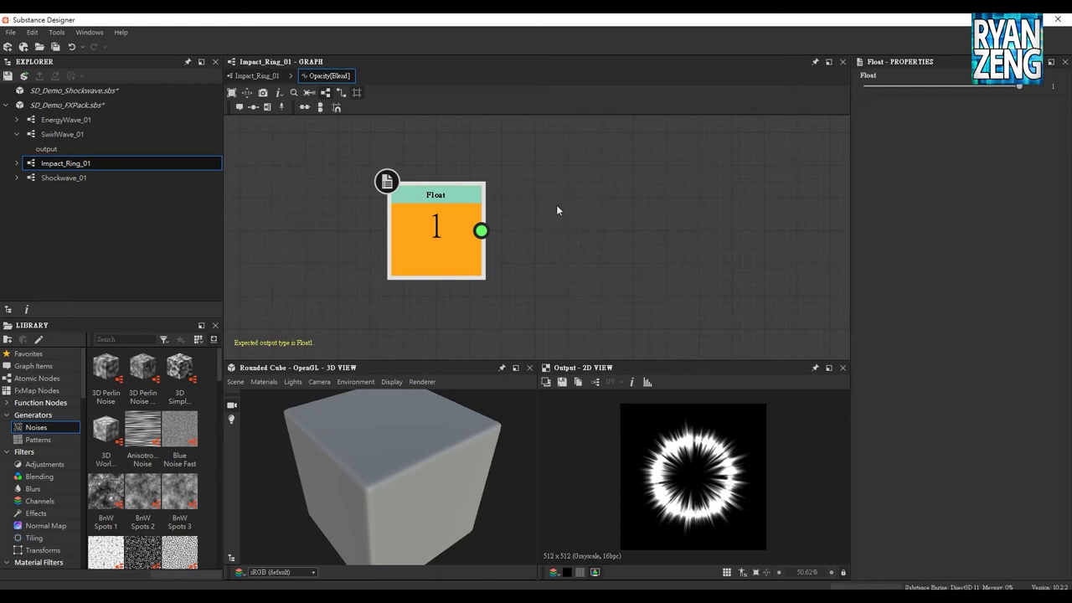
mouse_move(581, 226)
middle_mouse_down()
mouse_move(525, 215)
mouse_move(506, 225)
middle_mouse_up()
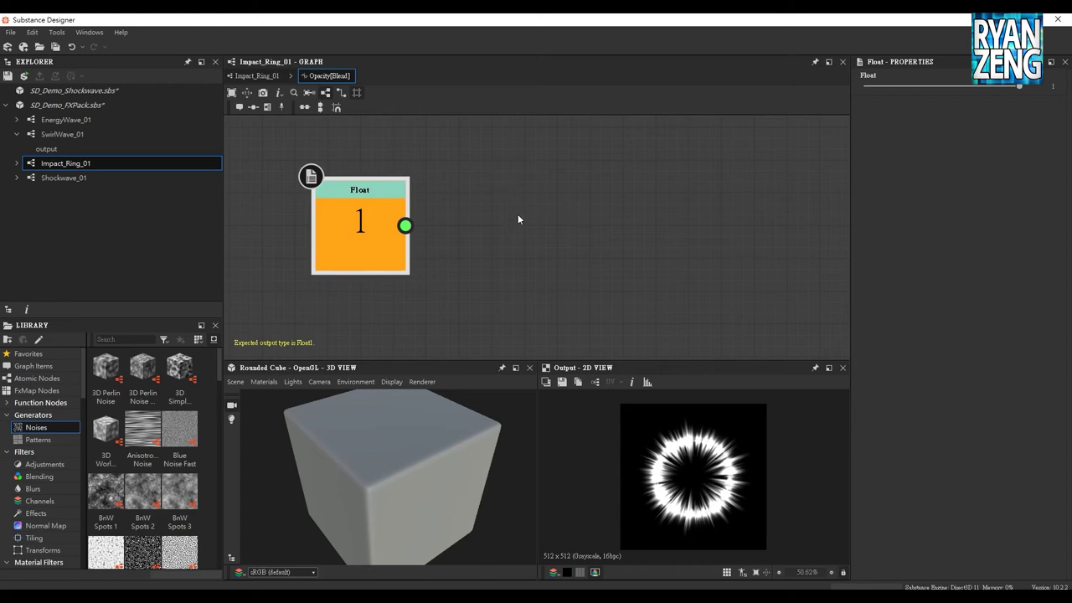
scroll(552, 268, "down", 2)
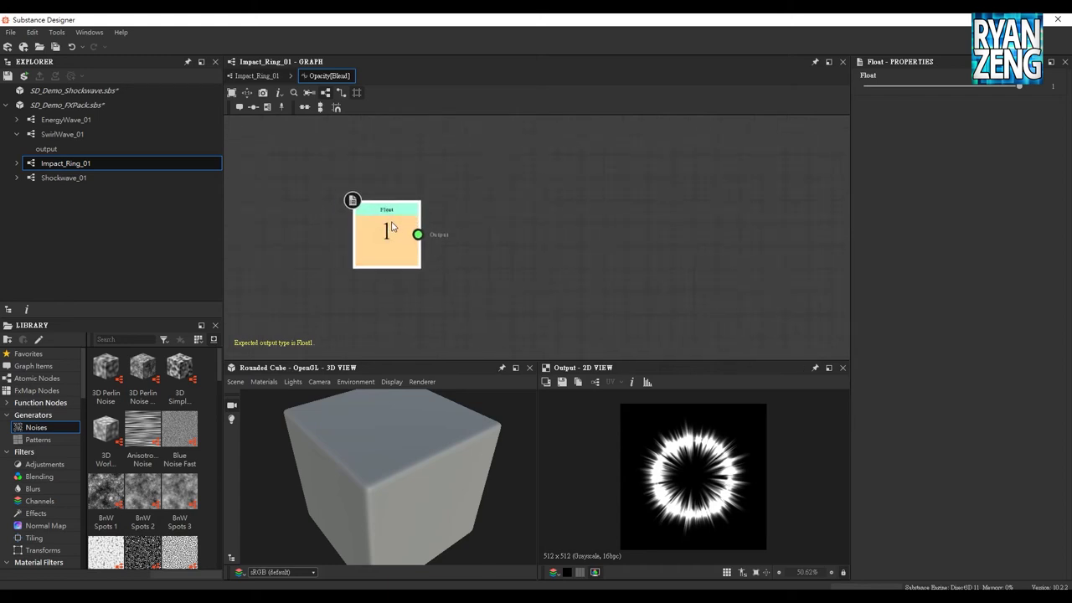
key("space")
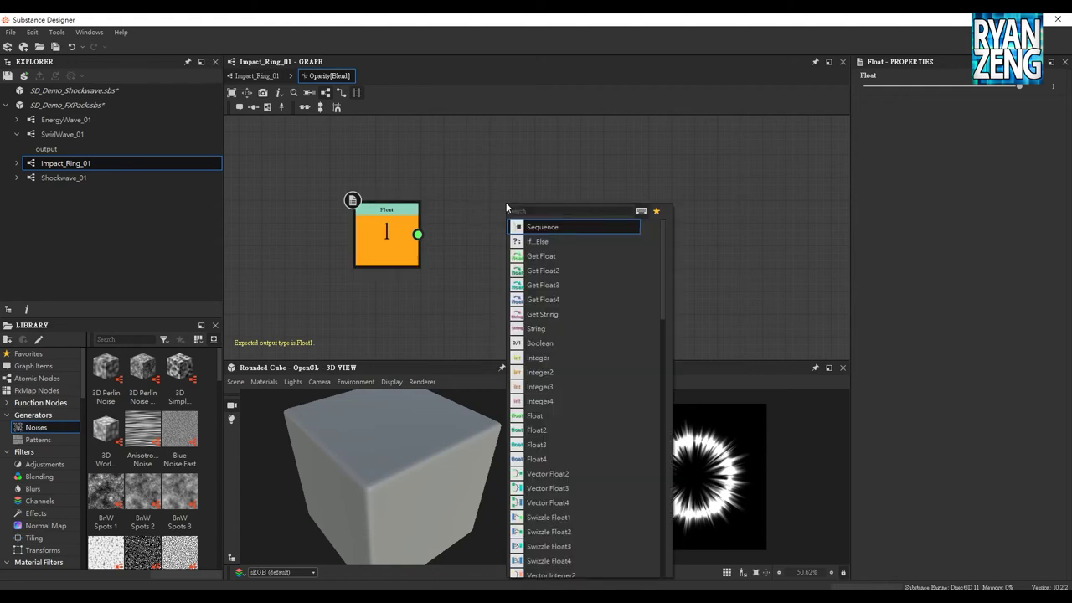
Add an If...Else node and wire the Float 1 value into its If input
left_click(541, 243)
mouse_move(502, 225)
left_mouse_down()
mouse_move(524, 271)
mouse_move(525, 247)
left_mouse_up()
middle_click_drag(502, 240, 481, 219)
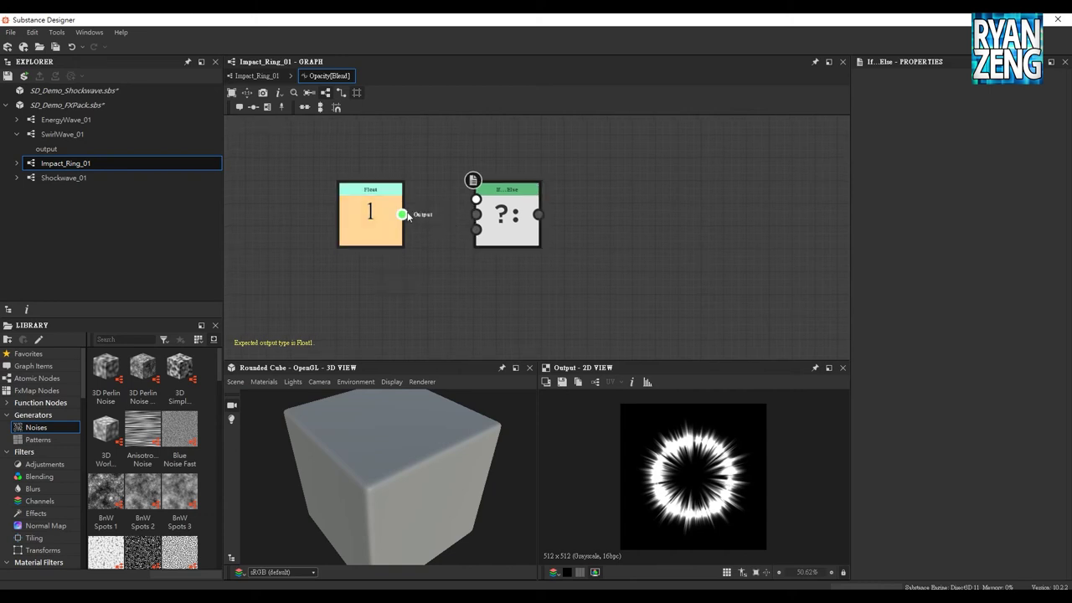
left_click_drag(401, 214, 475, 214)
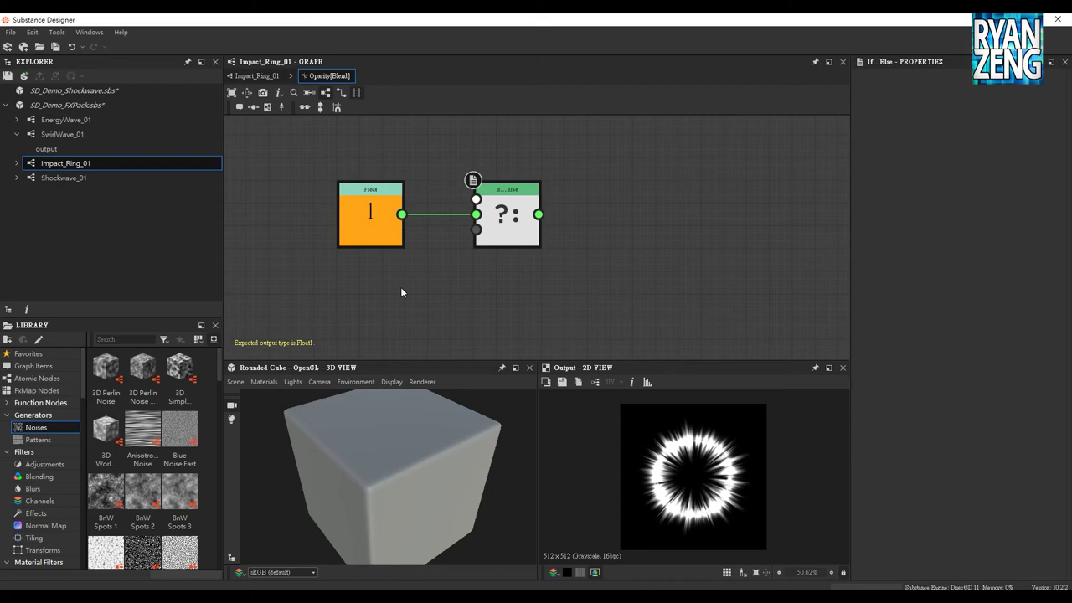
Create a Float 0 node, wire it into Else, and tidy the layout
key("space")
type("flo")
key("Return")
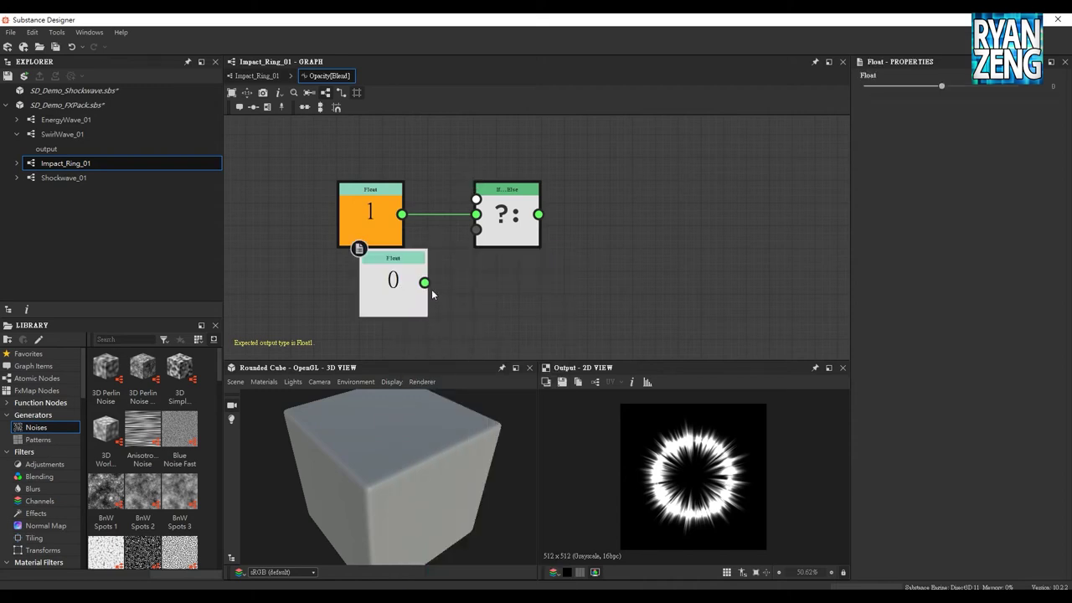
left_click_drag(426, 282, 479, 235)
left_click_drag(394, 272, 417, 297)
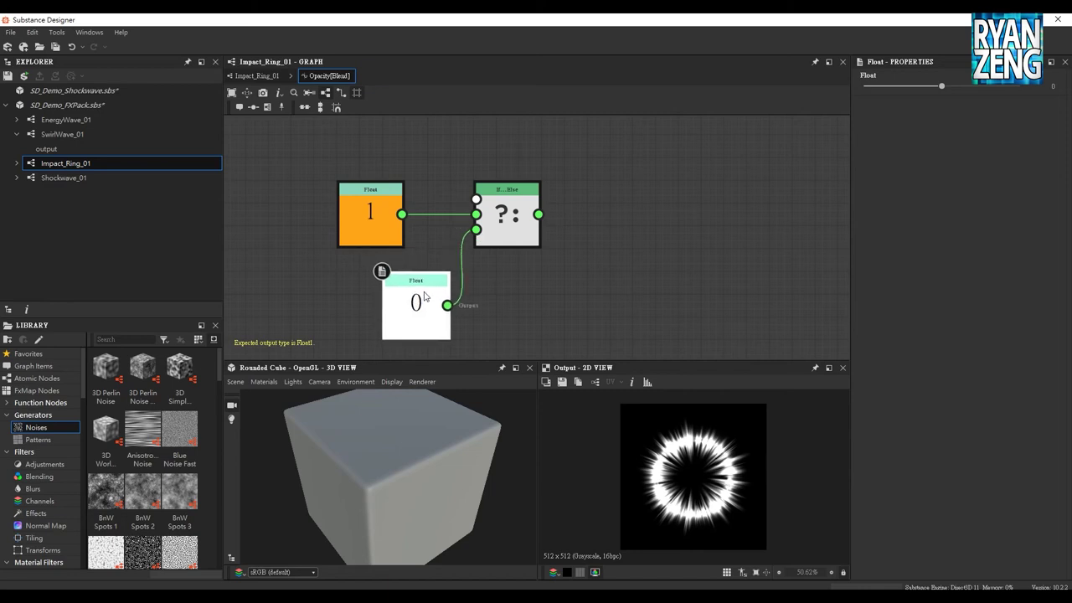
left_click_drag(363, 196, 409, 195)
middle_click_drag(511, 210, 498, 241)
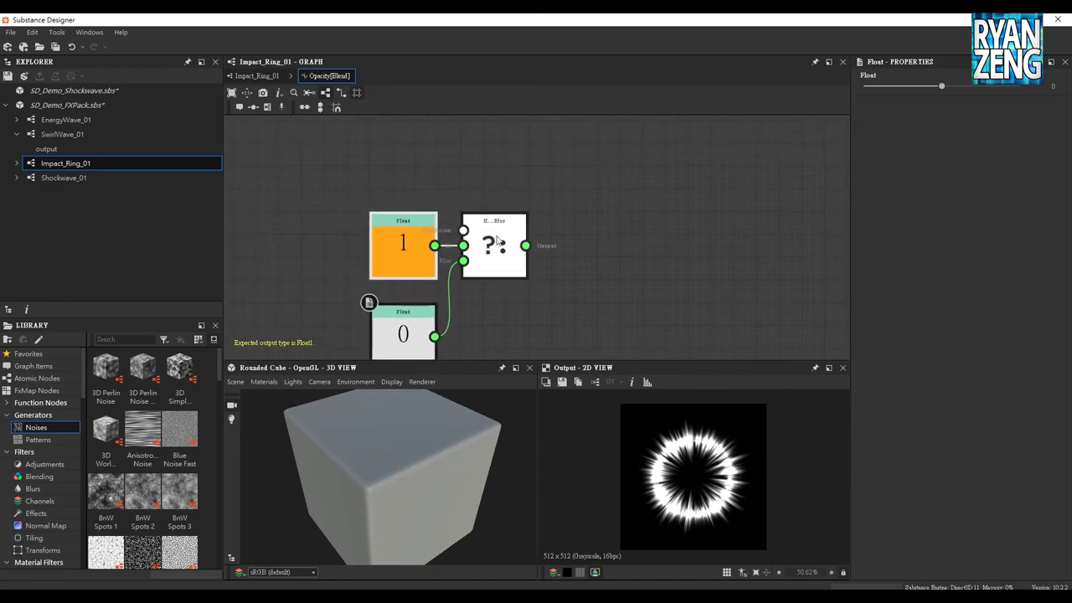
left_click_drag(498, 240, 519, 240)
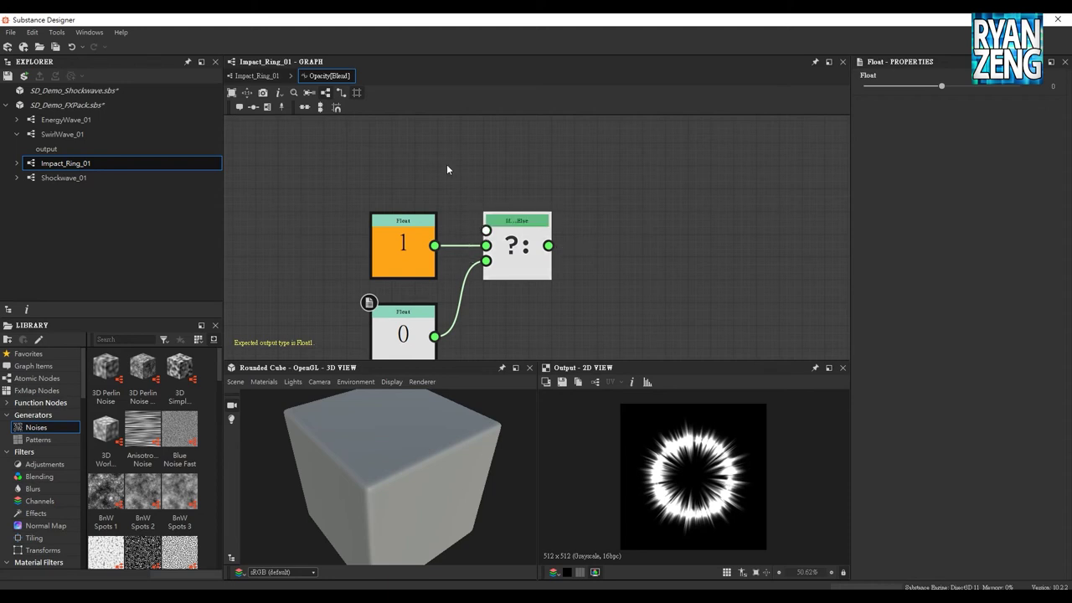
middle_click_drag(435, 157, 442, 186)
Add a Get Boolean node reading Ring and wire it into the If...Else Condition
key("space")
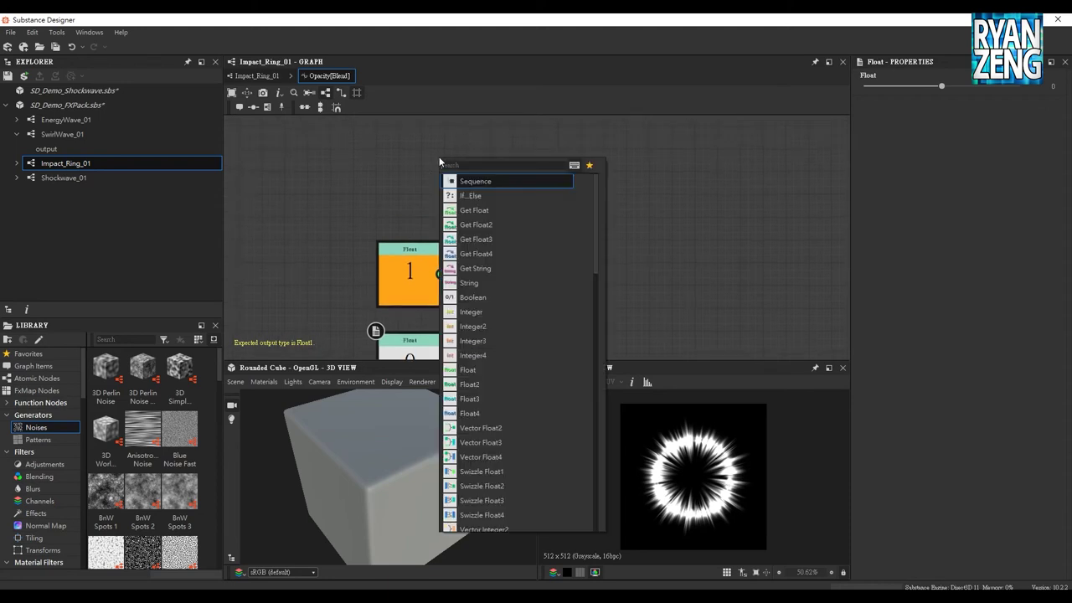
type("get")
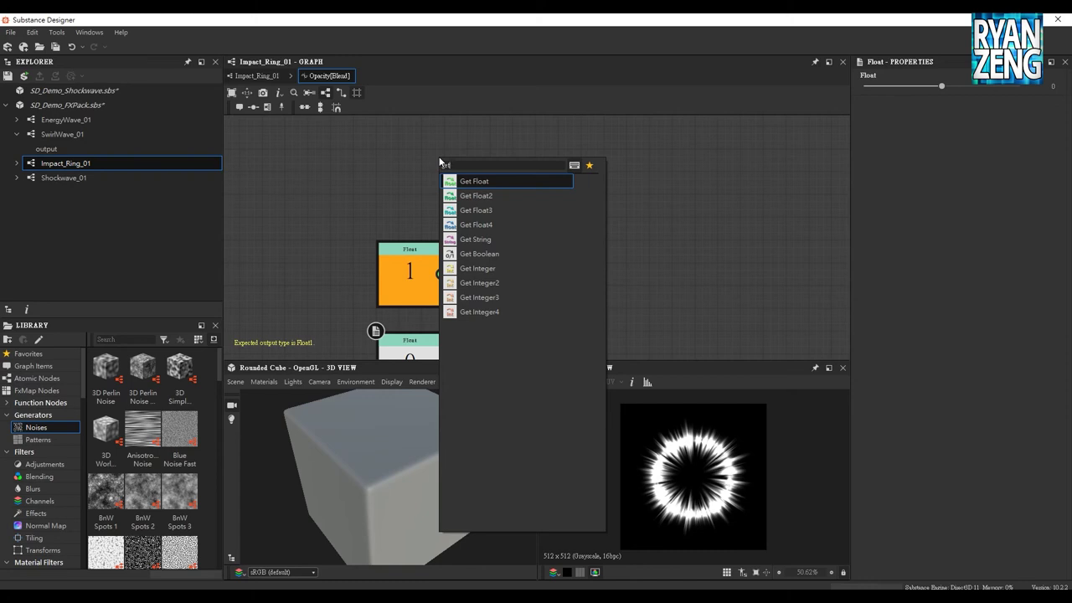
left_click(484, 257)
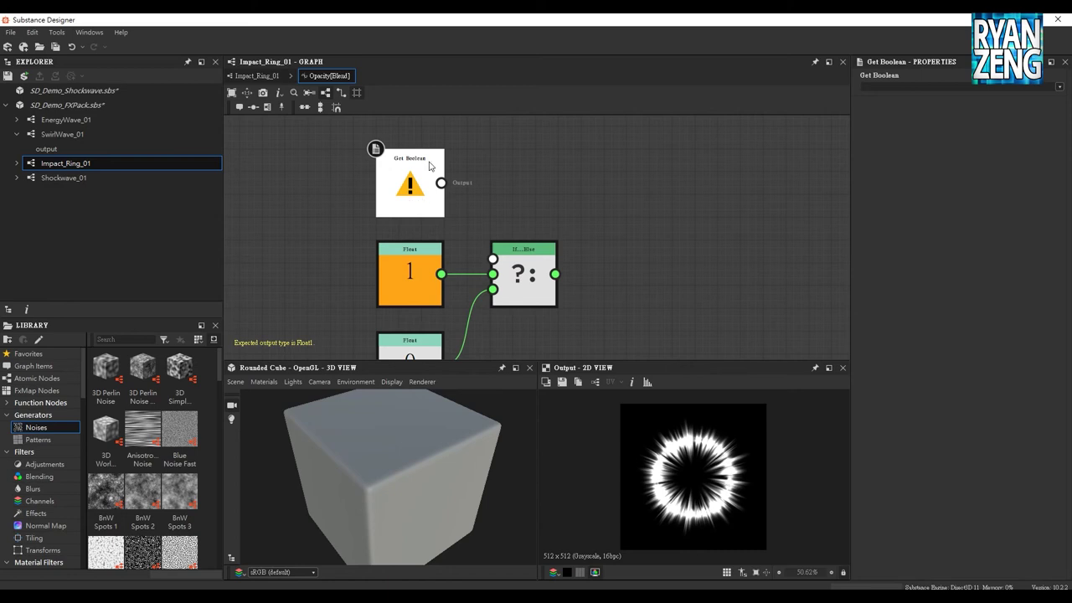
left_click(1058, 88)
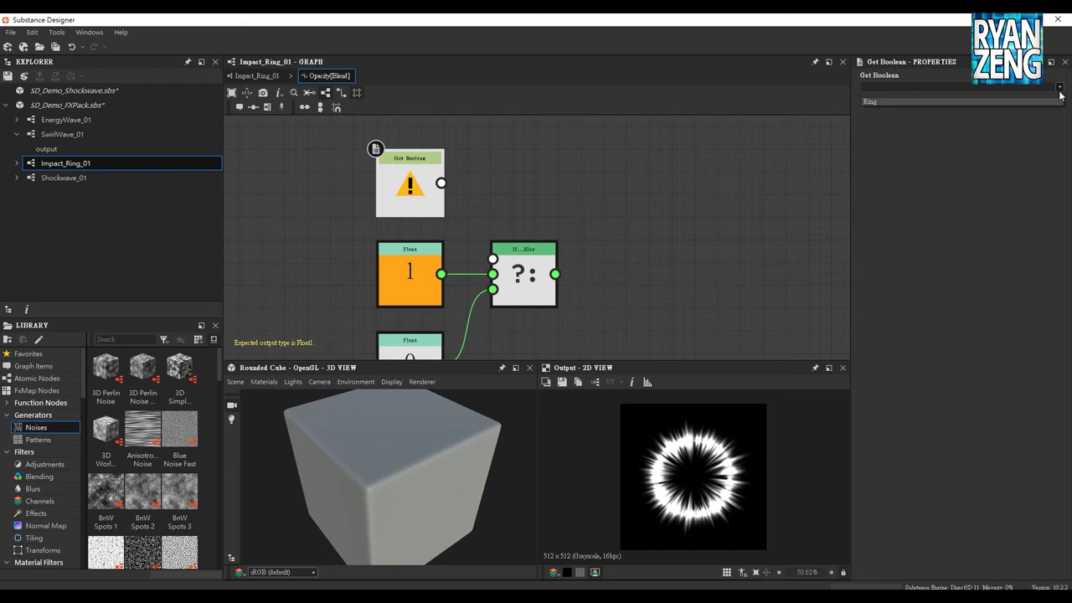
left_click(871, 103)
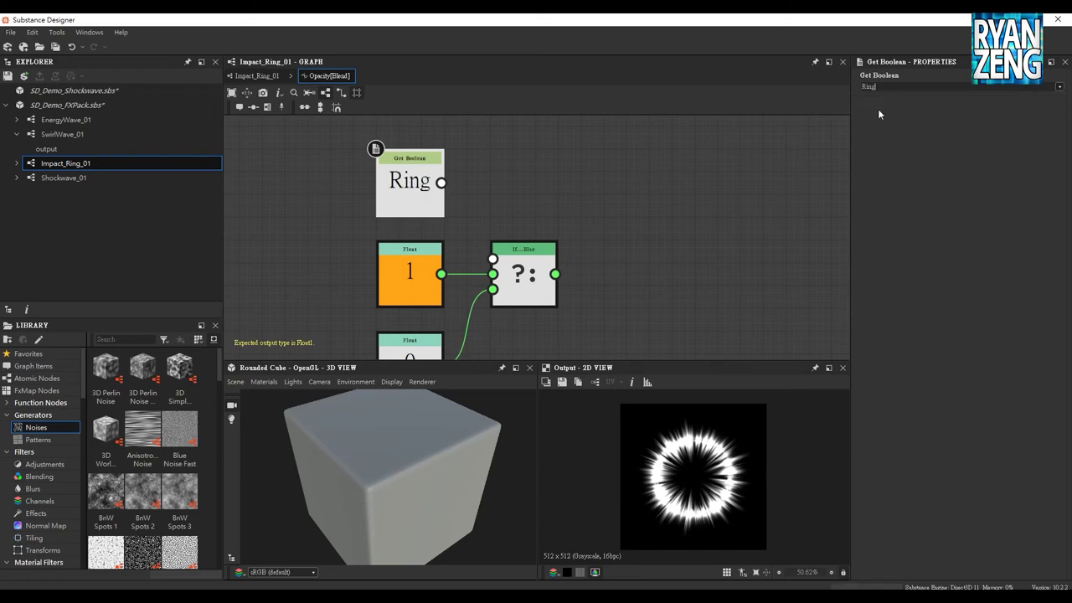
left_click_drag(441, 183, 494, 256)
Set If...Else as the function's output node and return to Impact_Ring_01
middle_click_drag(648, 280, 614, 205)
left_click(502, 204)
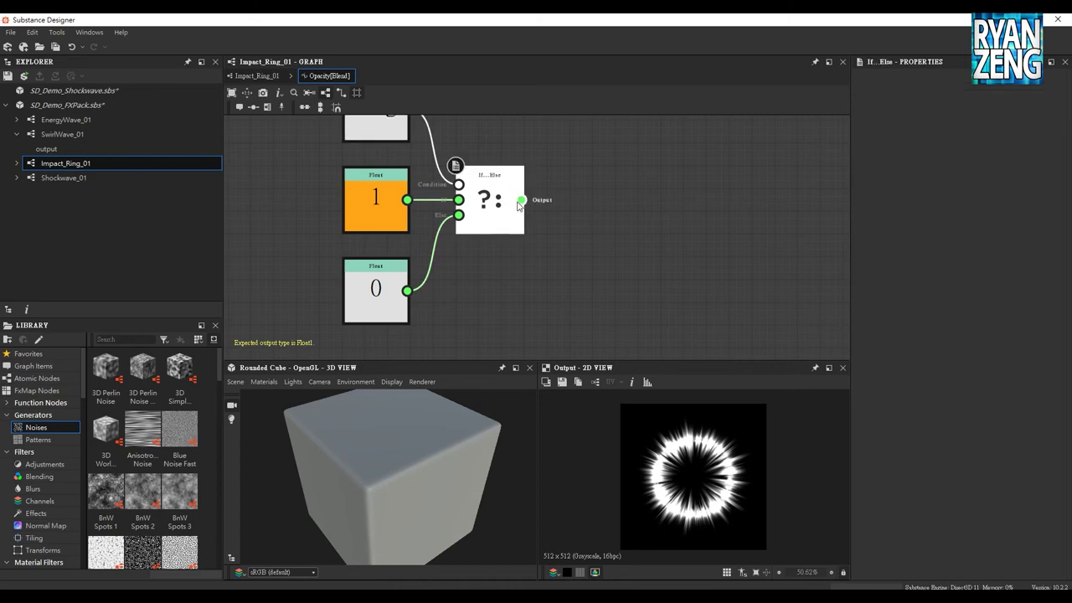
right_click(497, 201)
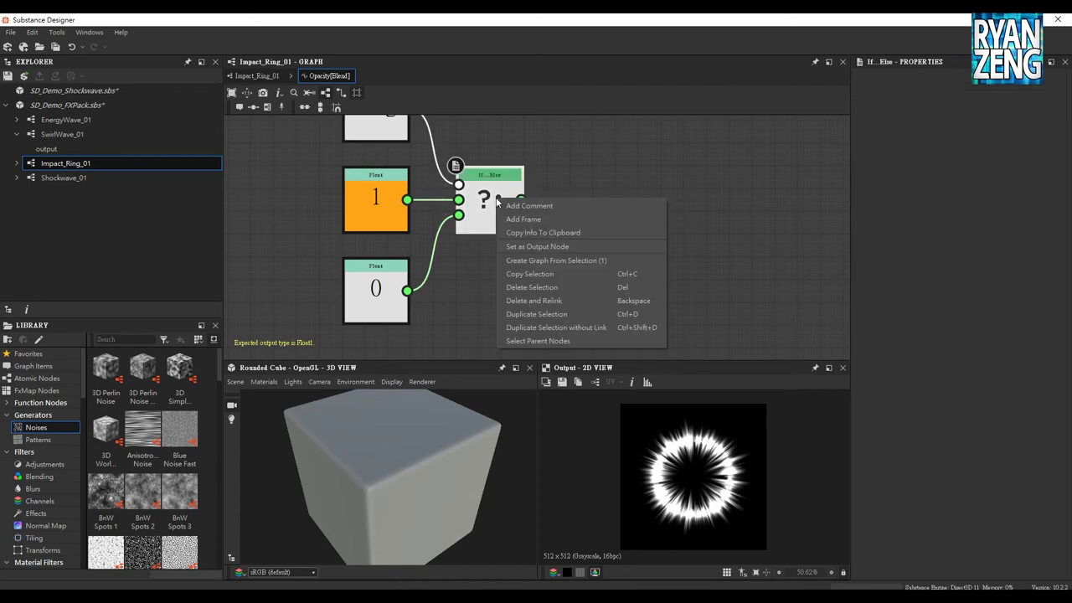
left_click(567, 247)
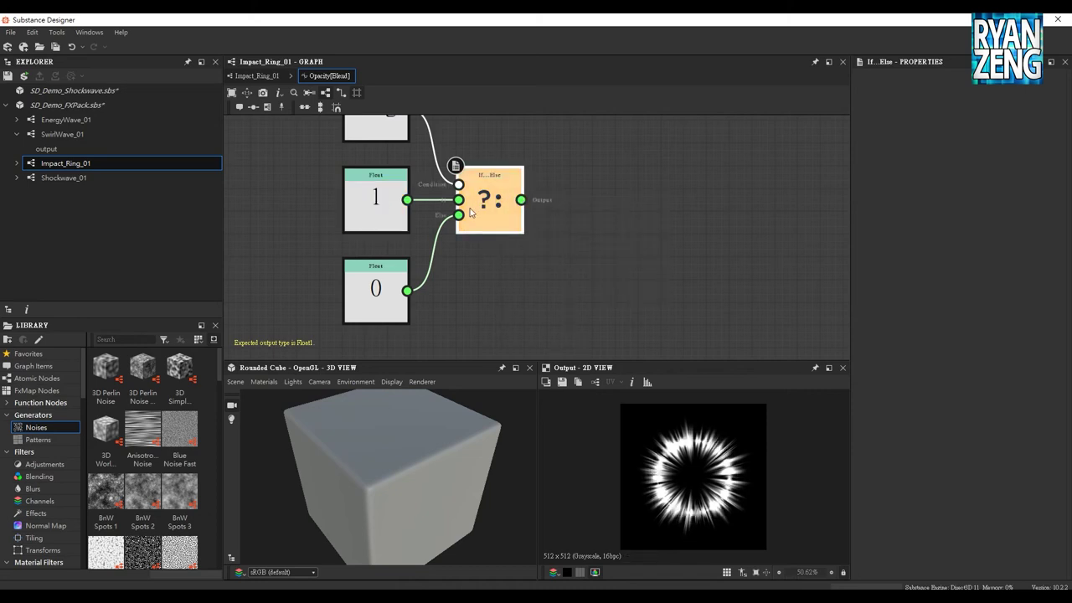
left_click(257, 74)
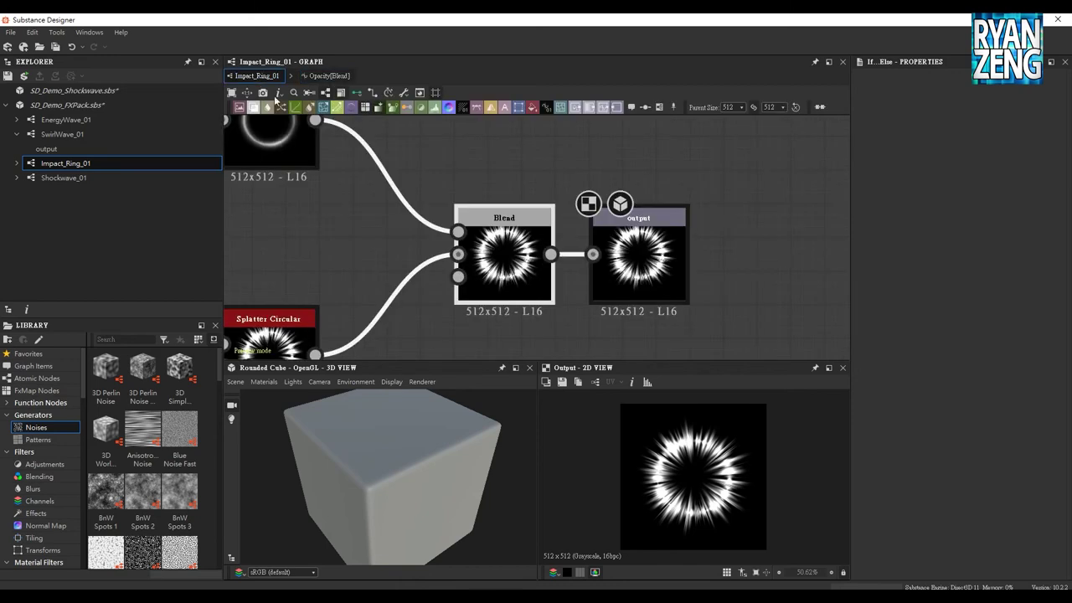
Show the Impact_Ring_01 graph parameters, lower Pattern Amount to about 101, and test Ring
left_click(613, 279)
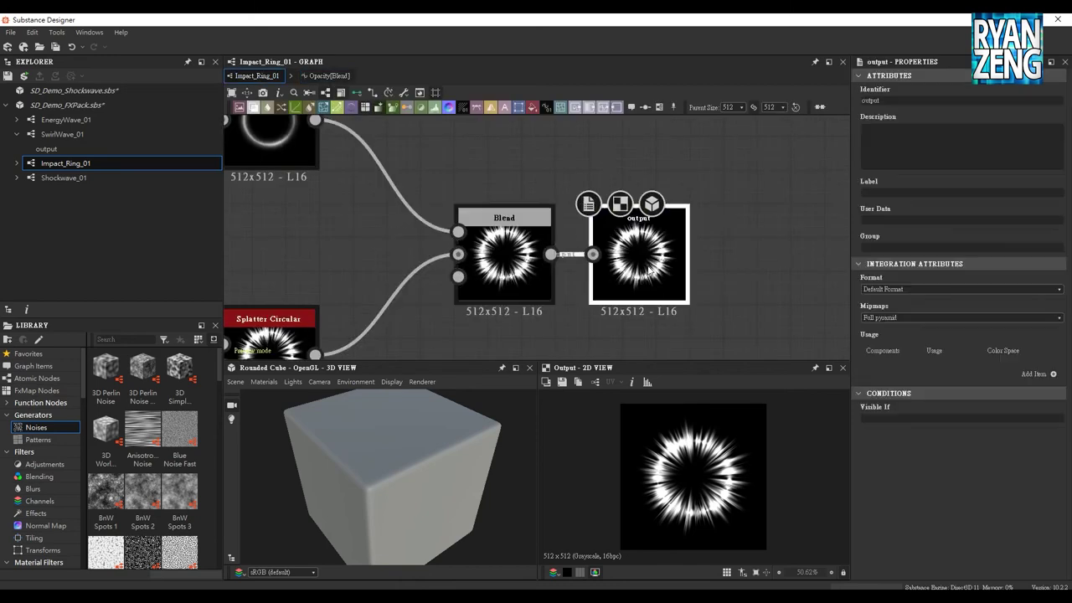
middle_click_drag(716, 268, 702, 228)
middle_click_drag(332, 174, 368, 135)
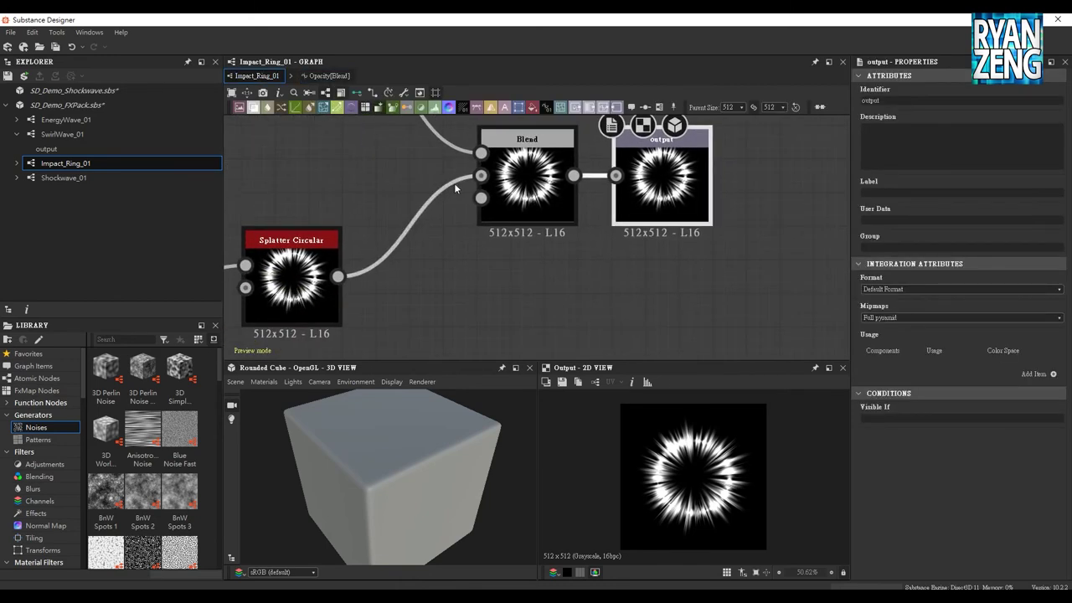
left_click(739, 239)
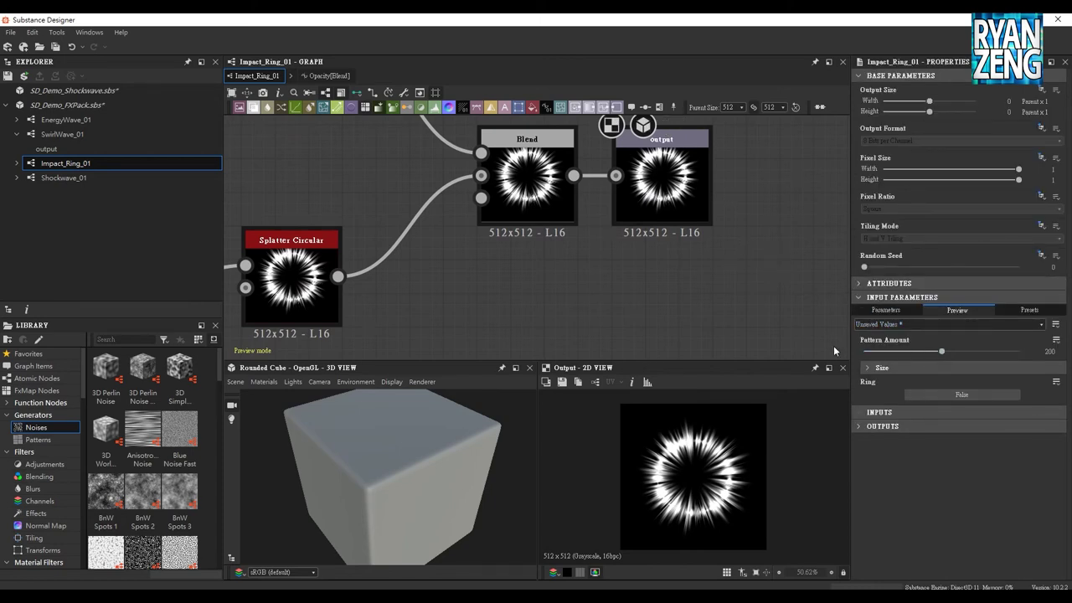
left_click_drag(944, 350, 903, 351)
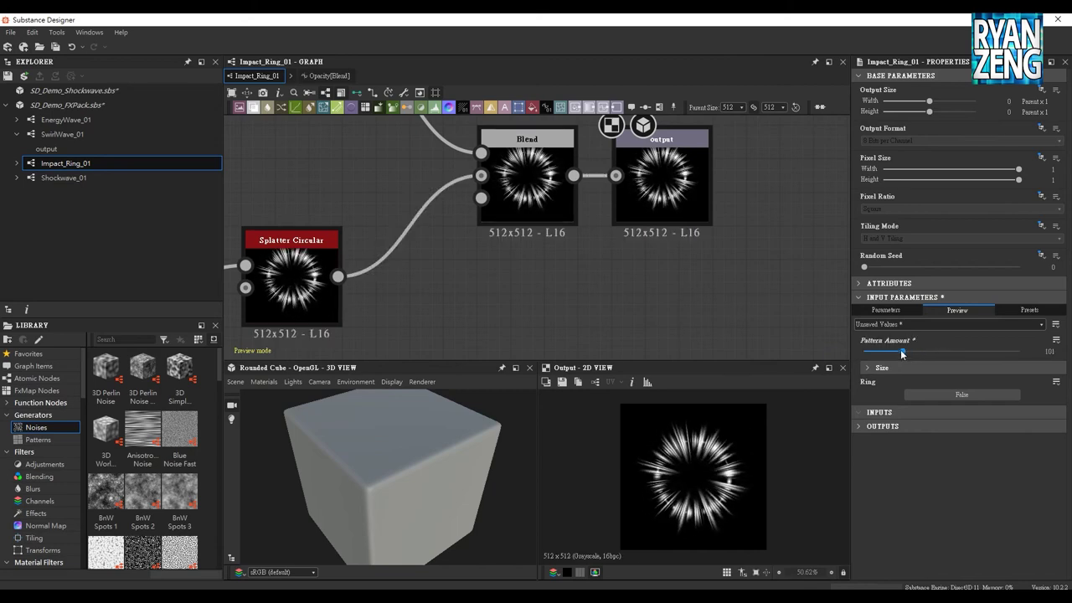
left_click(963, 394)
left_click(964, 395)
Set Pattern Amount to 20 and Size Random Y to 0.45, comparing Ring off and on, ending True
mouse_move(903, 351)
left_mouse_down()
mouse_move(871, 349)
mouse_move(911, 351)
left_mouse_up()
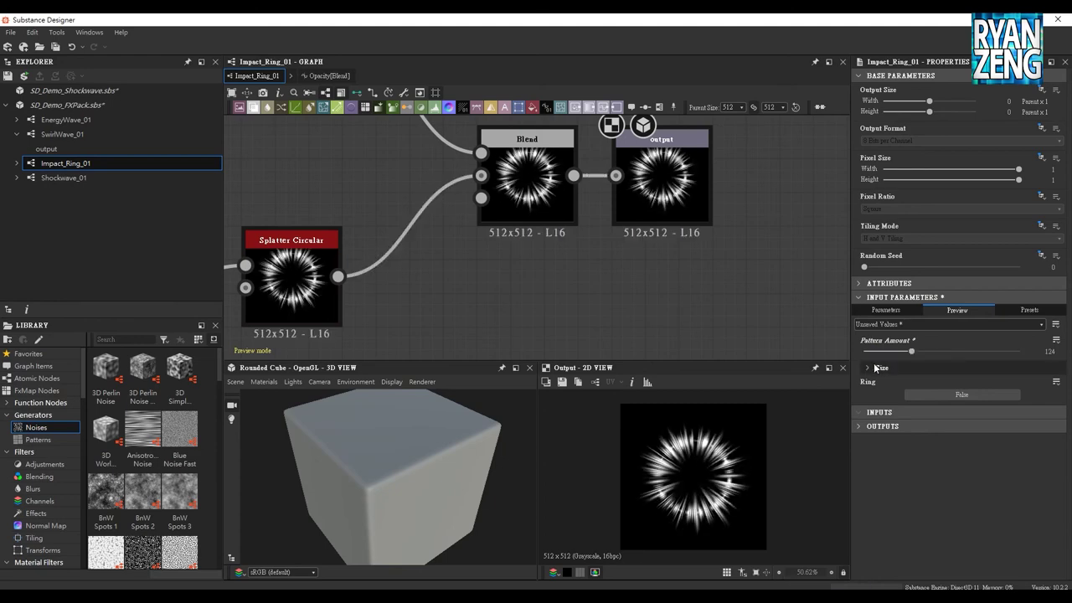
left_click(873, 366)
left_click_drag(1018, 403, 942, 409)
left_click_drag(911, 351, 872, 352)
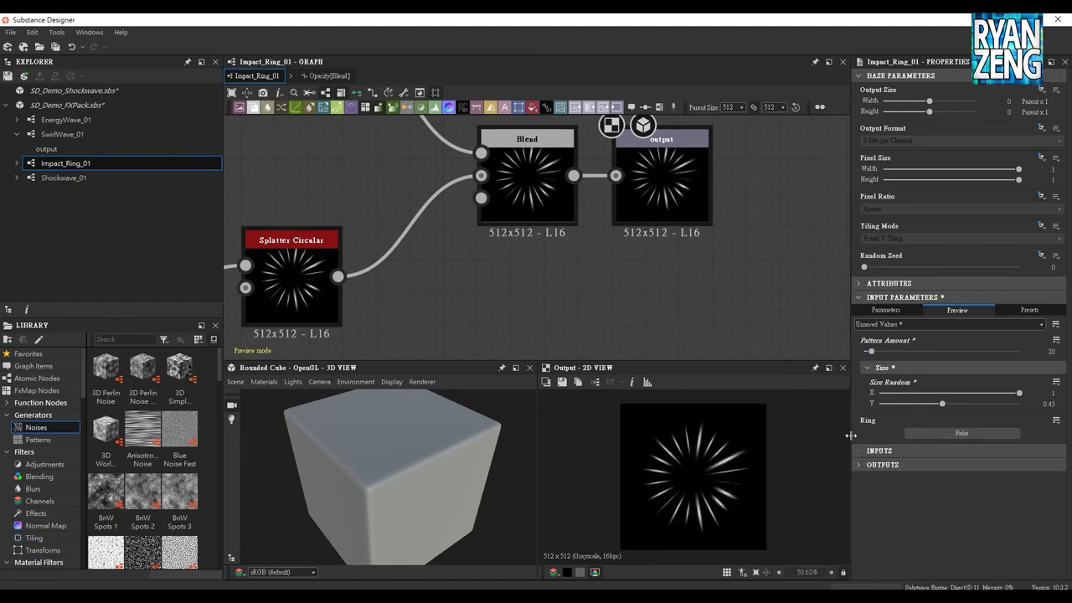
left_click(981, 431)
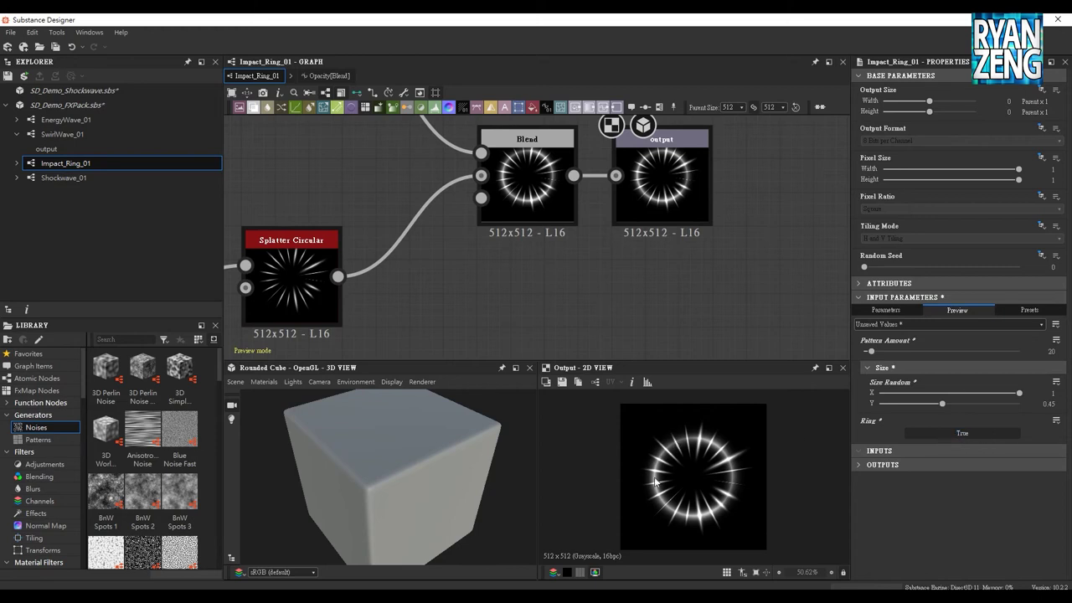
left_click(969, 434)
left_click(966, 435)
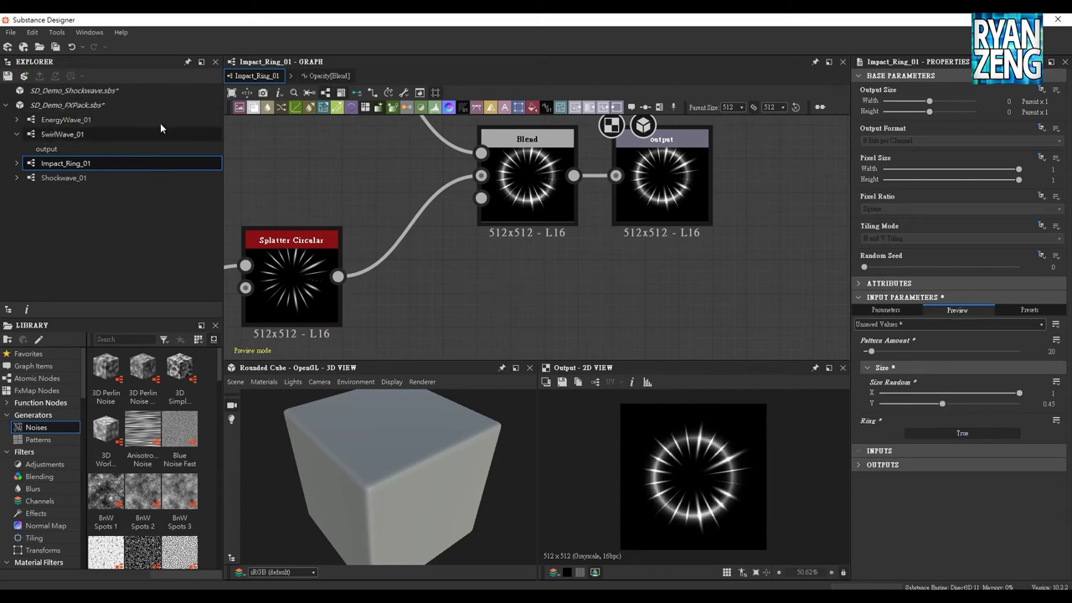
scroll(523, 219, "down", 5)
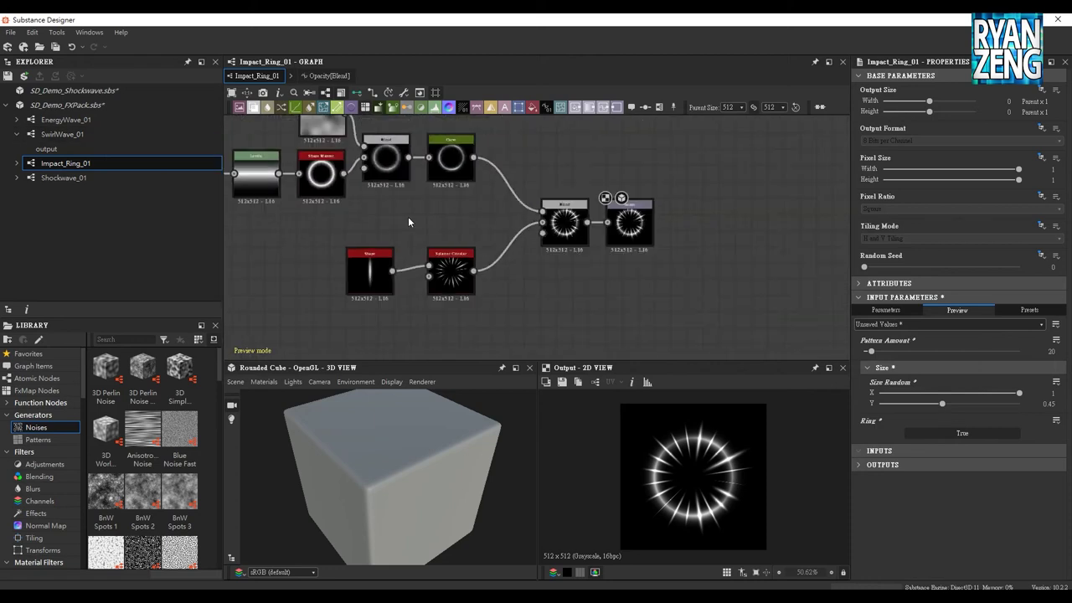
Frame the full node chain and select SD_Demo_FXPack.sbs in the Explorer
middle_click_drag(402, 216, 540, 254)
left_click(76, 106)
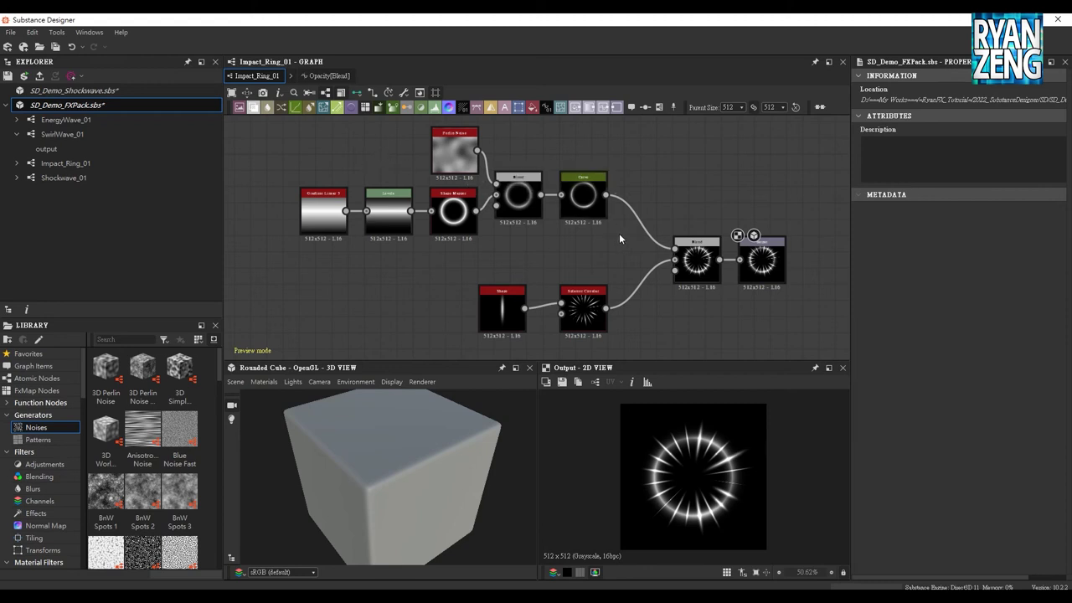
Publish the SD_Demo_FXPack.sbs package as SD_Demo_FXPack.sbsar with the default archive options
middle_click_drag(398, 152, 418, 178)
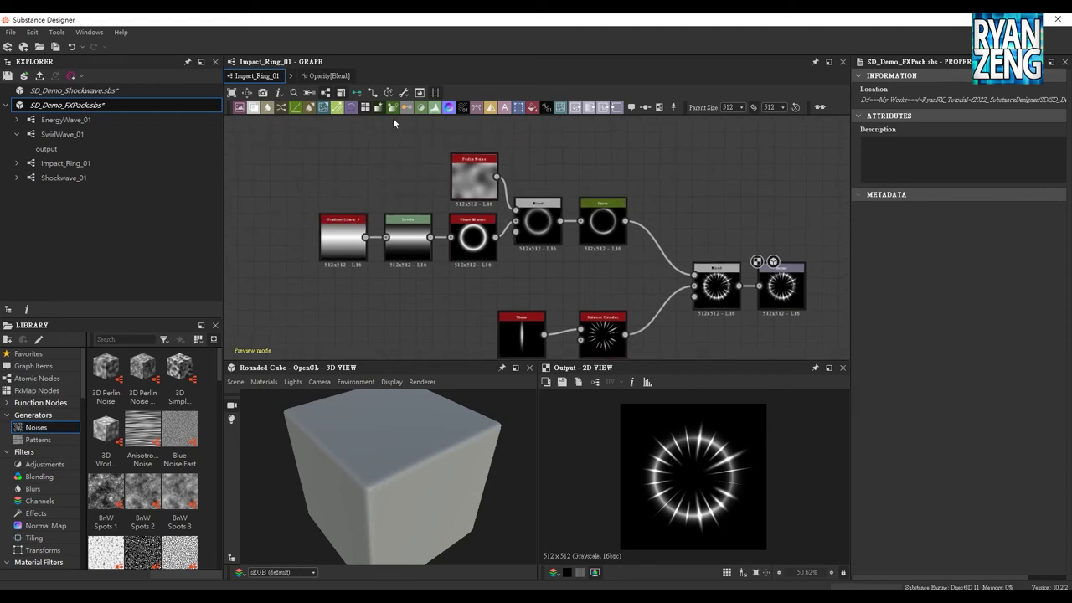
middle_click_drag(594, 286, 583, 250)
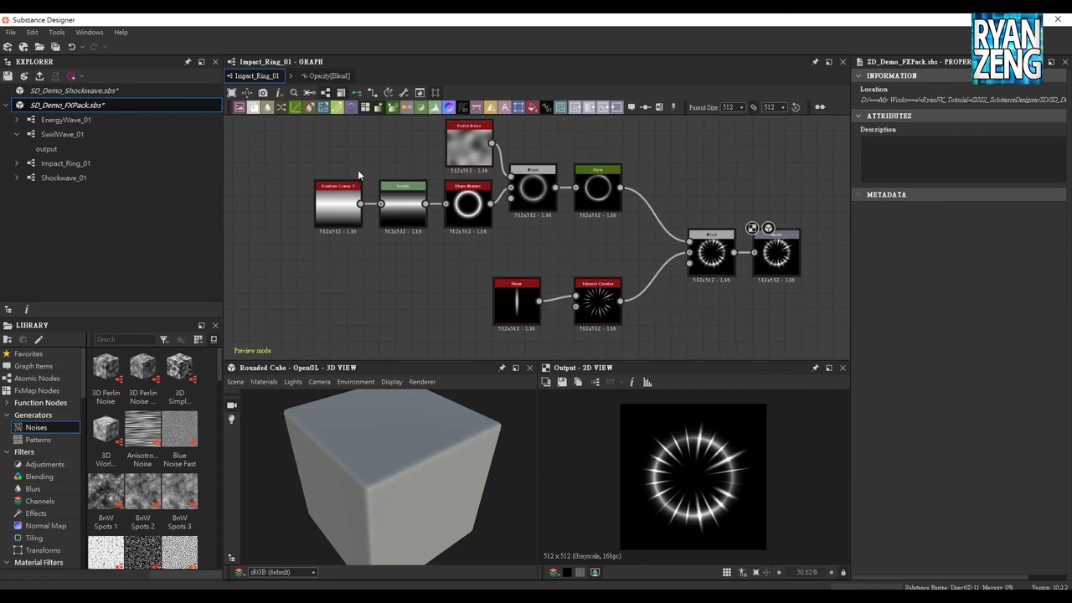
middle_click_drag(333, 153, 343, 181)
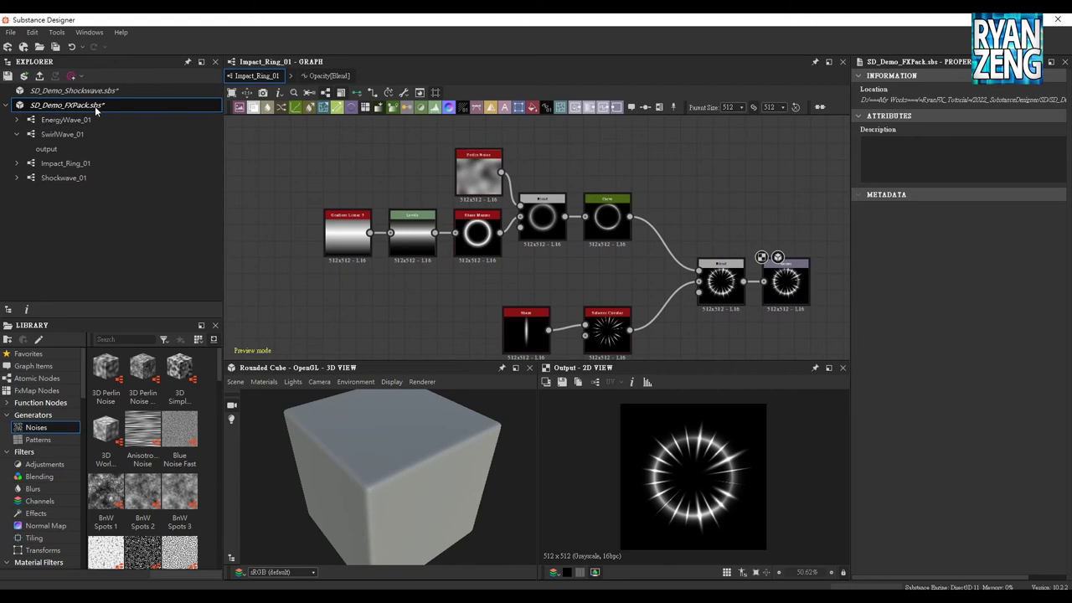
right_click(48, 106)
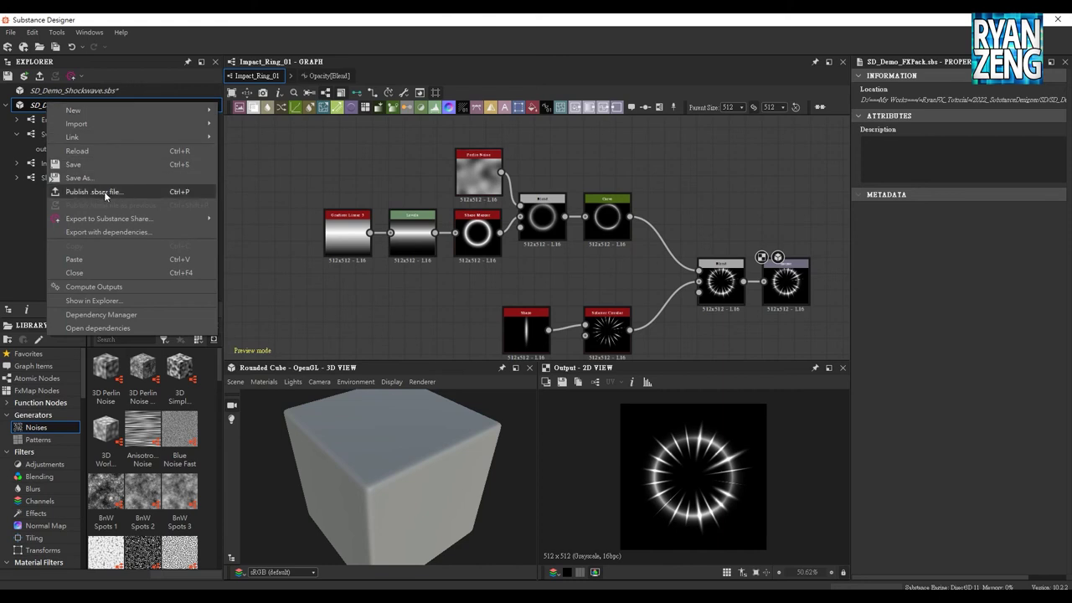
left_click(106, 195)
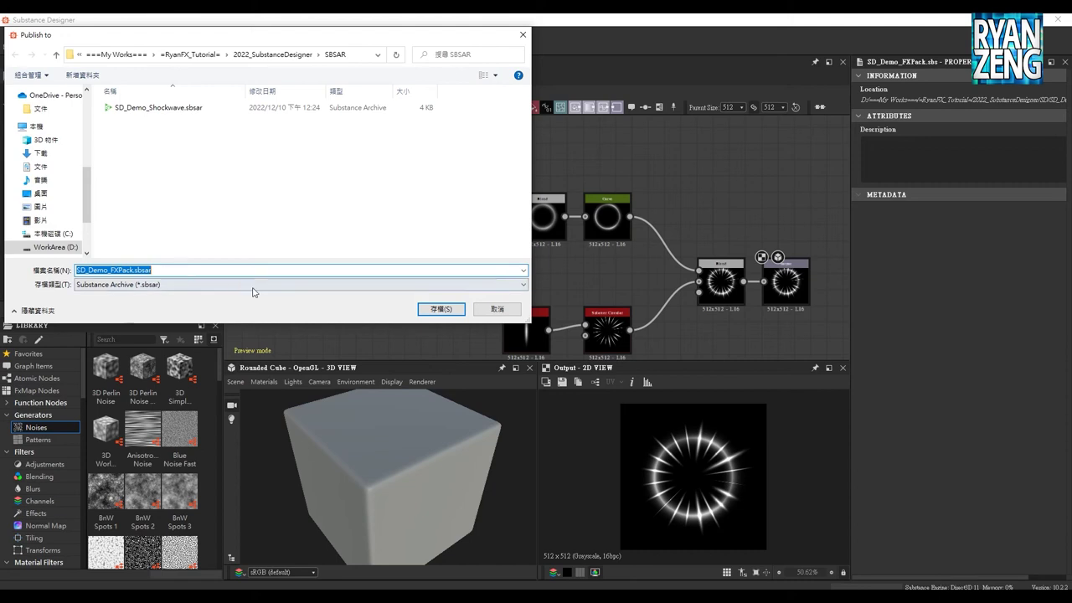
left_click(440, 309)
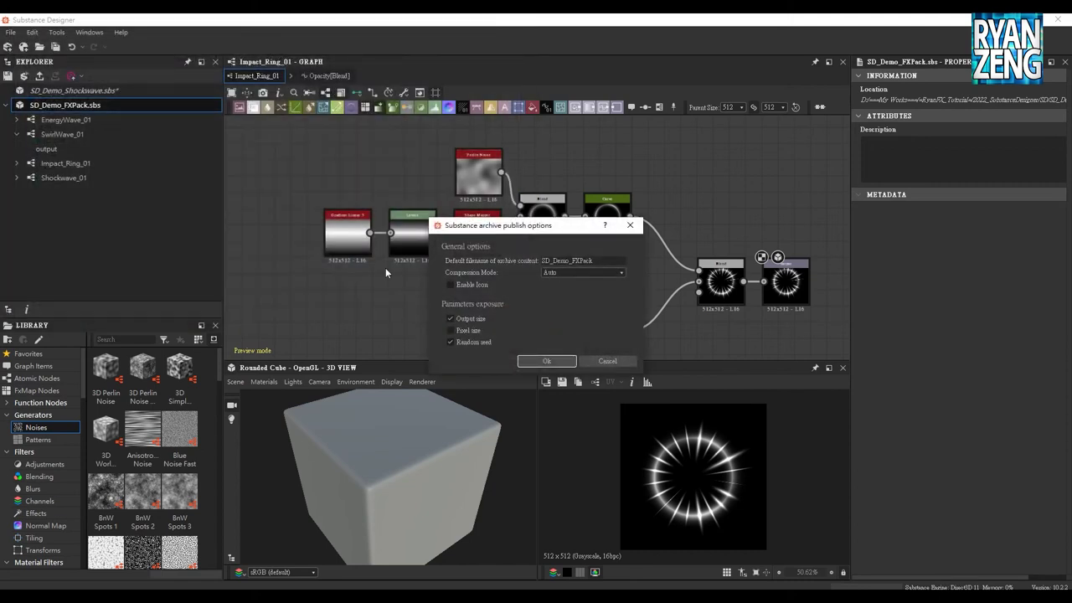
left_click(546, 361)
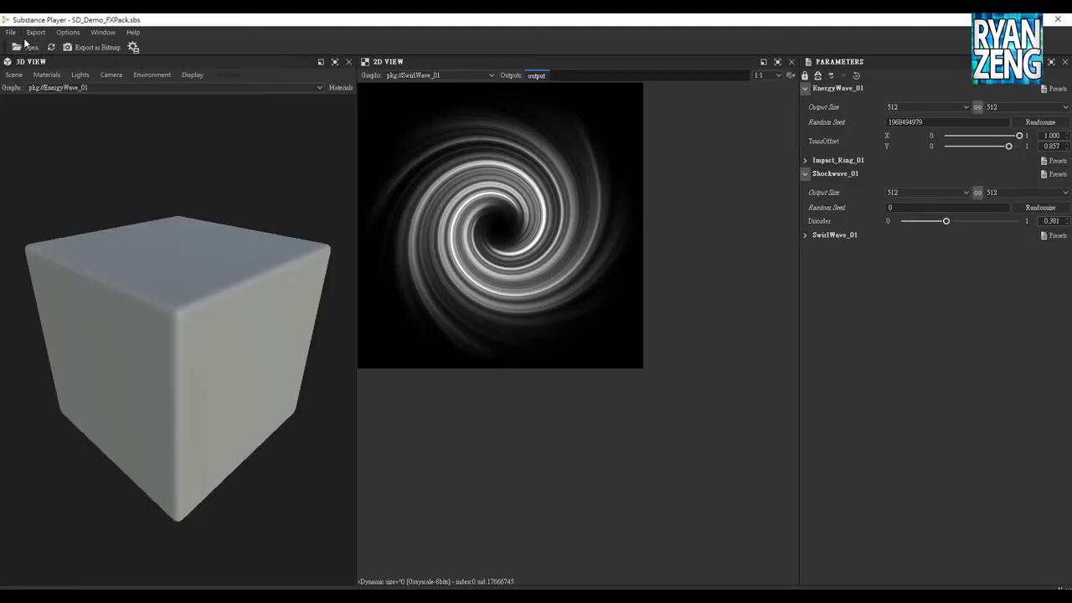
Open the SD_Demo_FXPack.sbsar package in Substance Player
left_click(11, 31)
left_click(26, 46)
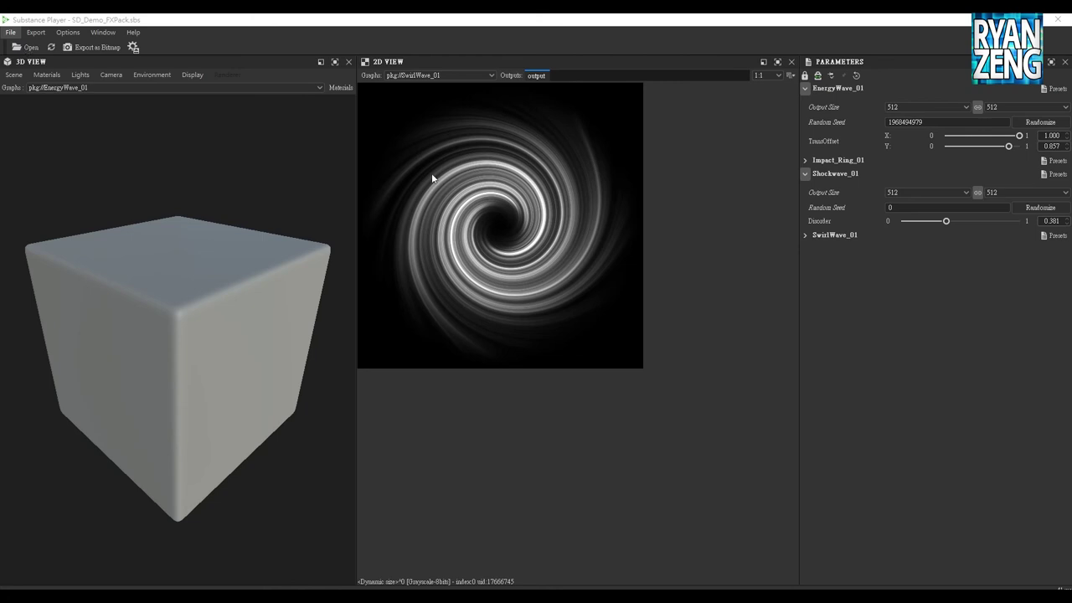
double_click(251, 154)
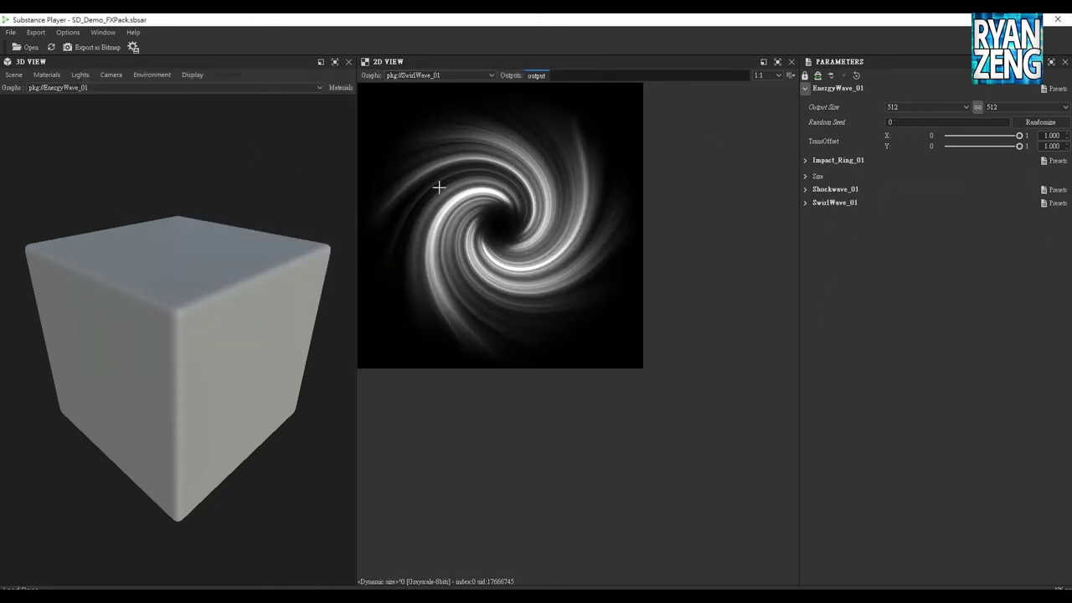
Preview EnergyWave_01, expand all parameter groups, and lower TransOffset Y to about 0.445
left_click(491, 73)
left_click(479, 80)
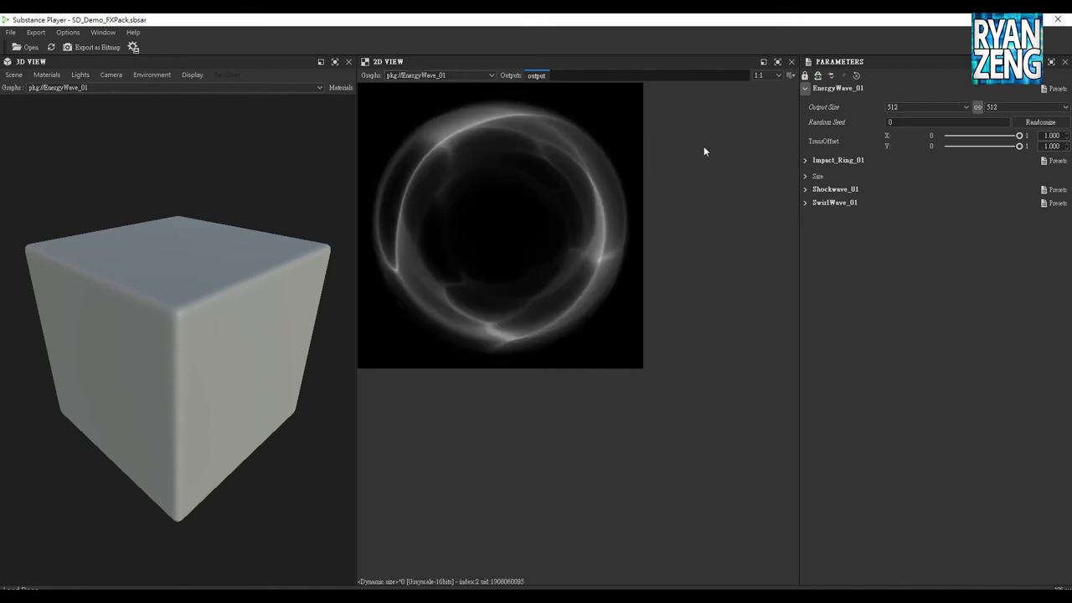
left_click(804, 159)
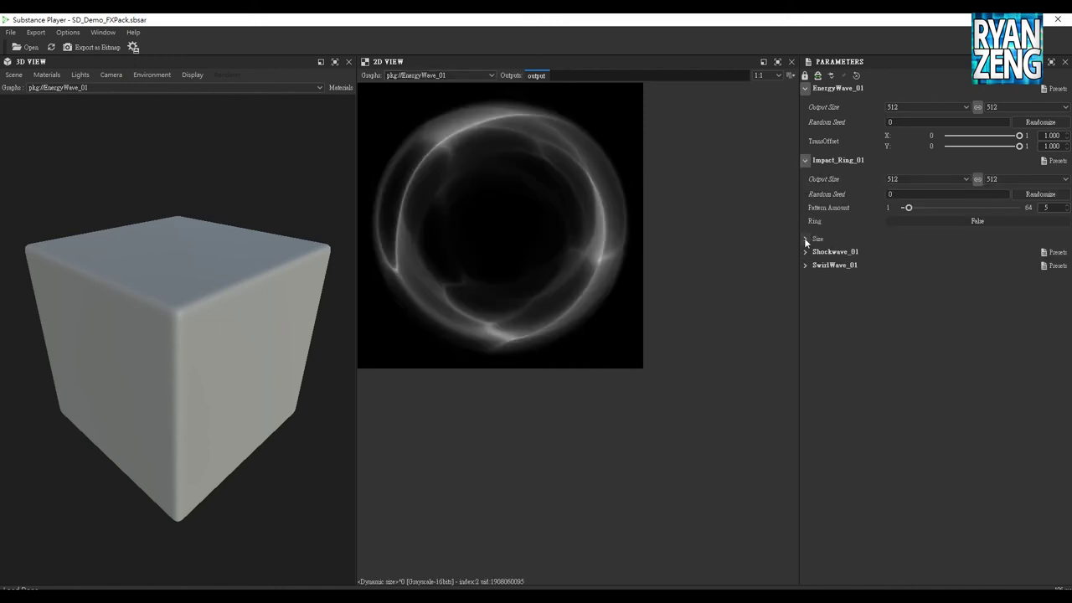
left_click(804, 238)
left_click(803, 280)
left_click(804, 342)
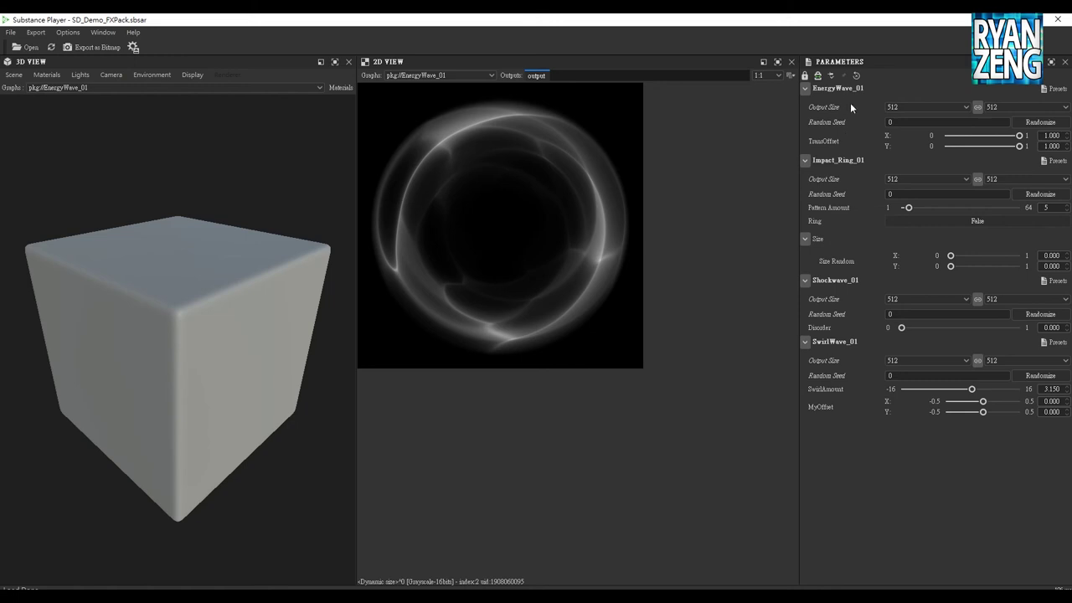
left_click_drag(1019, 146, 977, 147)
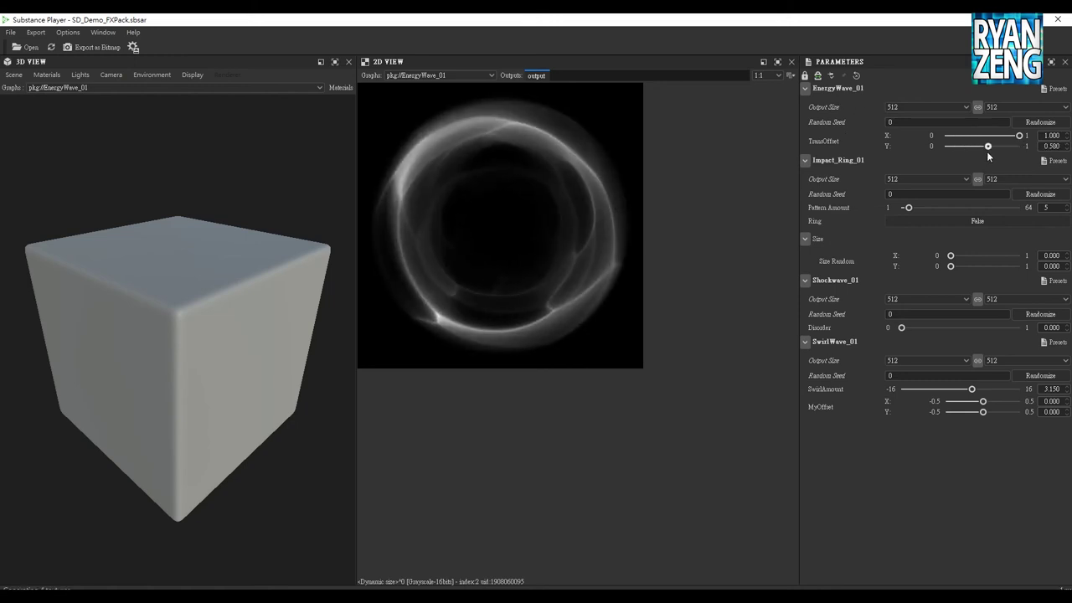
left_click(490, 75)
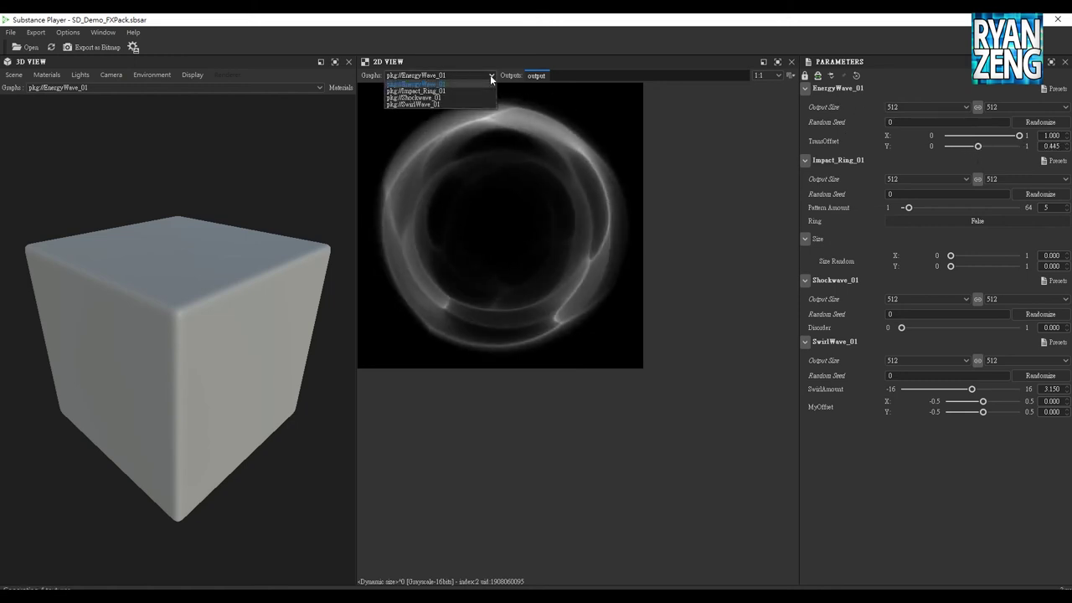
Preview Impact_Ring_01, trying the Ring option, and raise Pattern Amount to 47
left_click(466, 91)
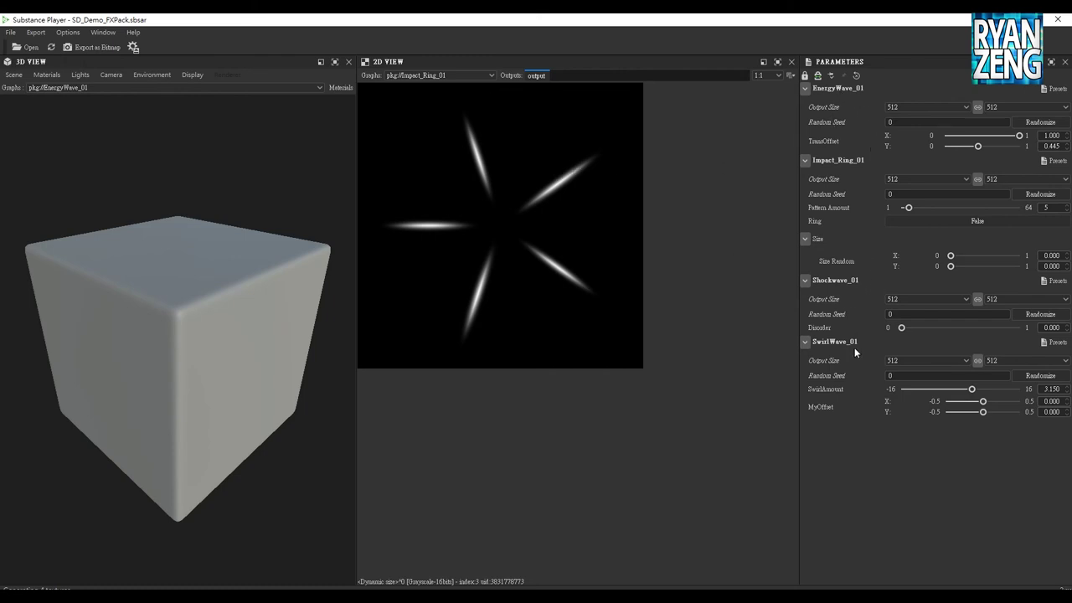
left_click(975, 222)
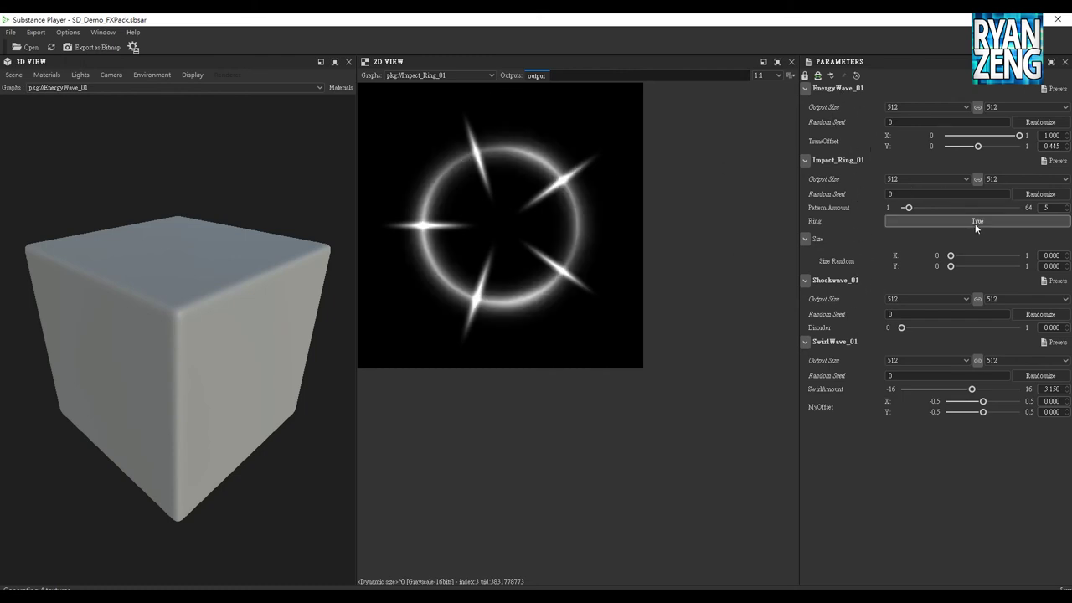
left_click_drag(910, 209, 927, 208)
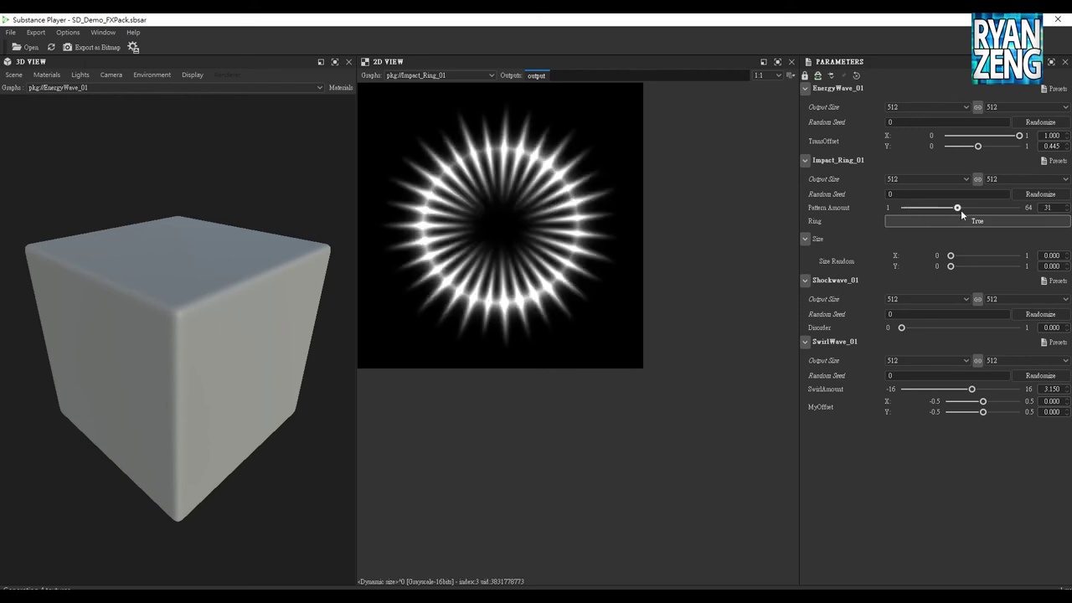
left_click(940, 221)
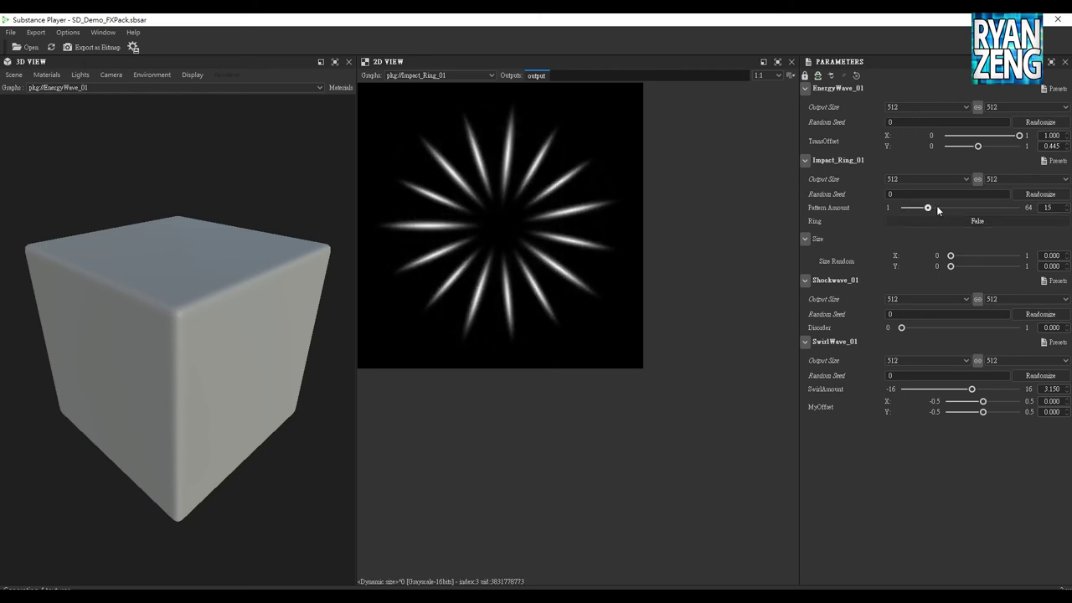
left_click_drag(927, 208, 987, 207)
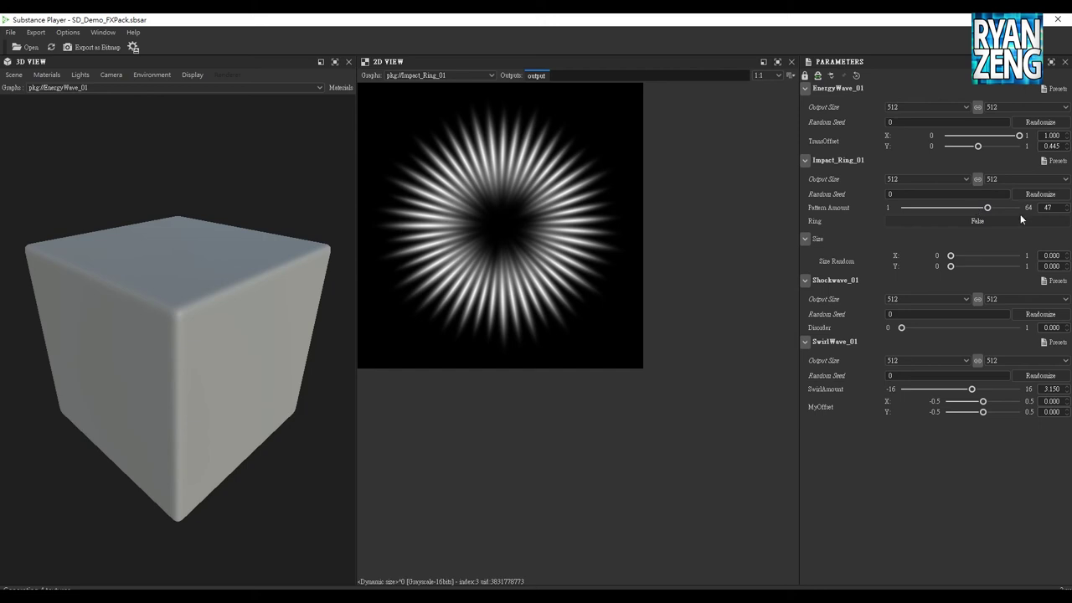
Set Size Random to X 1.000, Y 0.688 and Pattern Amount to 128
left_click_drag(951, 267, 1019, 256)
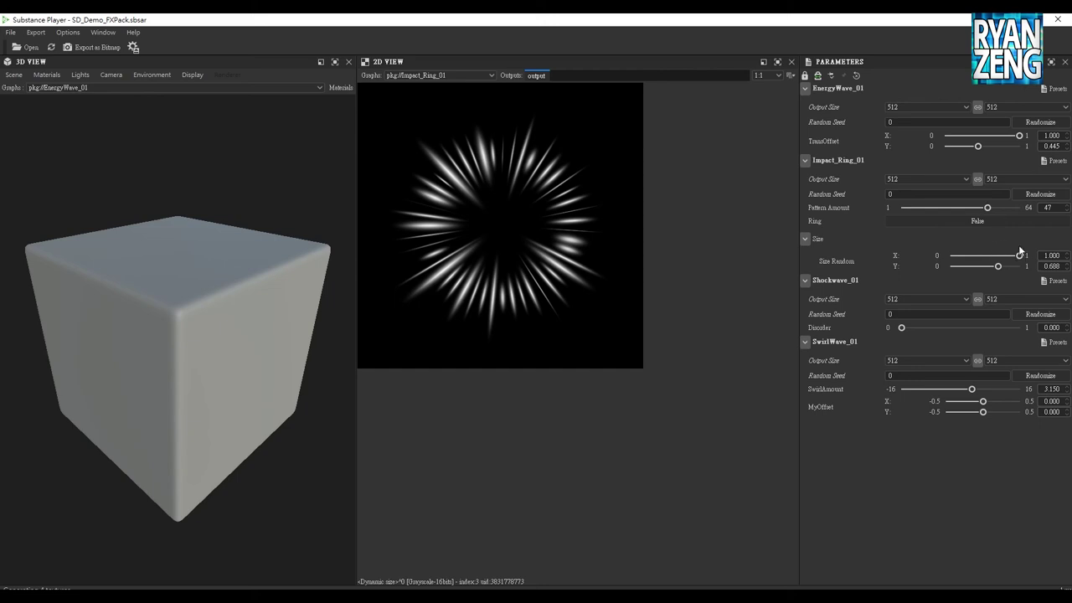
left_click_drag(990, 208, 1025, 207)
double_click(1048, 207)
type("128")
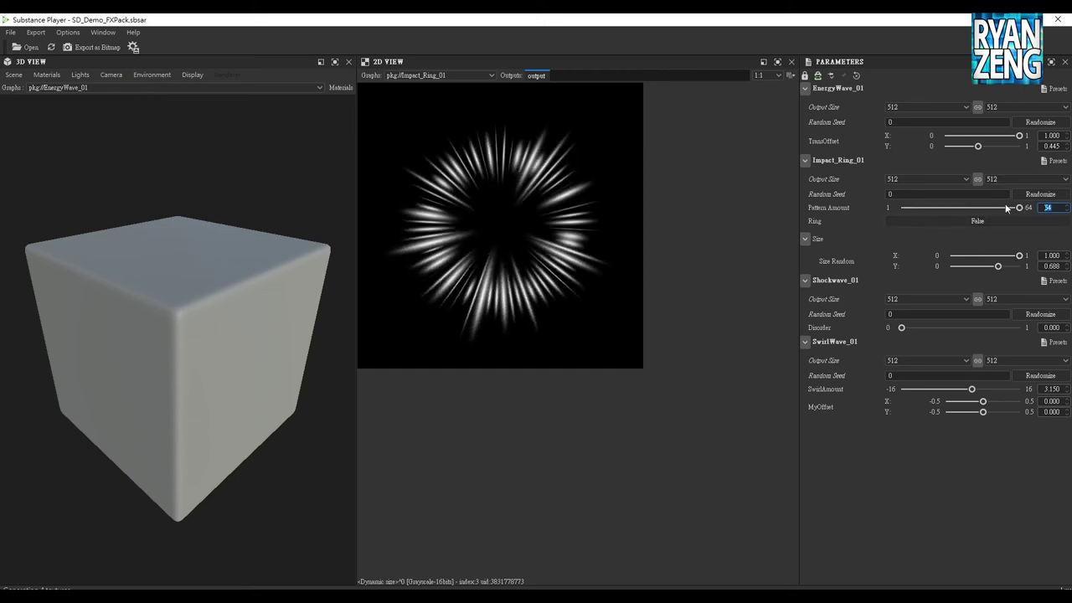
key("Return")
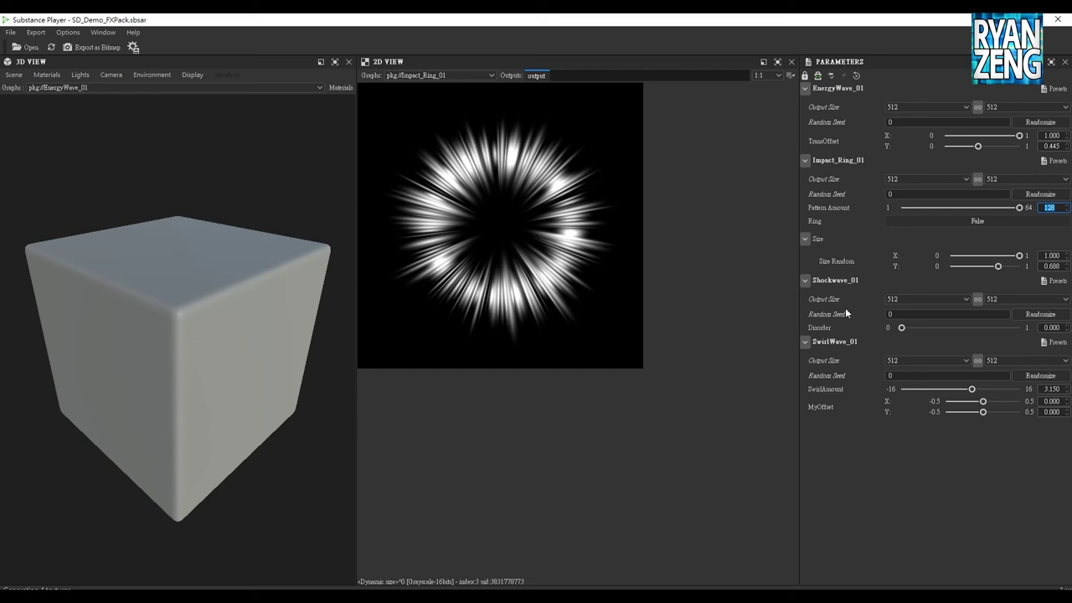
left_click(441, 76)
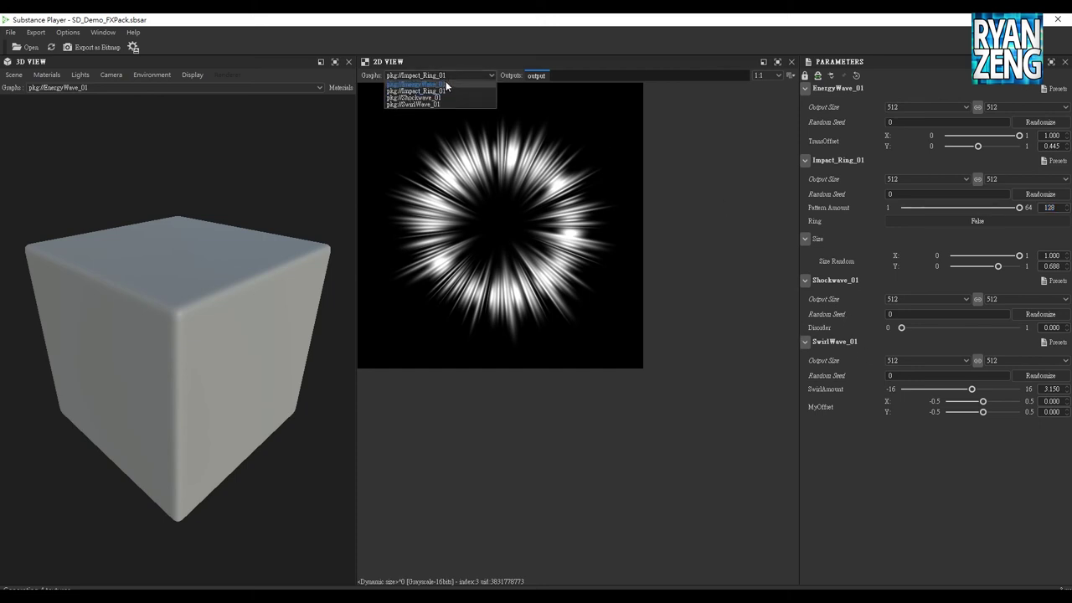
Preview SwirlWave_01 and raise its SwirlAmount to 3.500
left_click(438, 98)
left_click(457, 75)
left_click(433, 103)
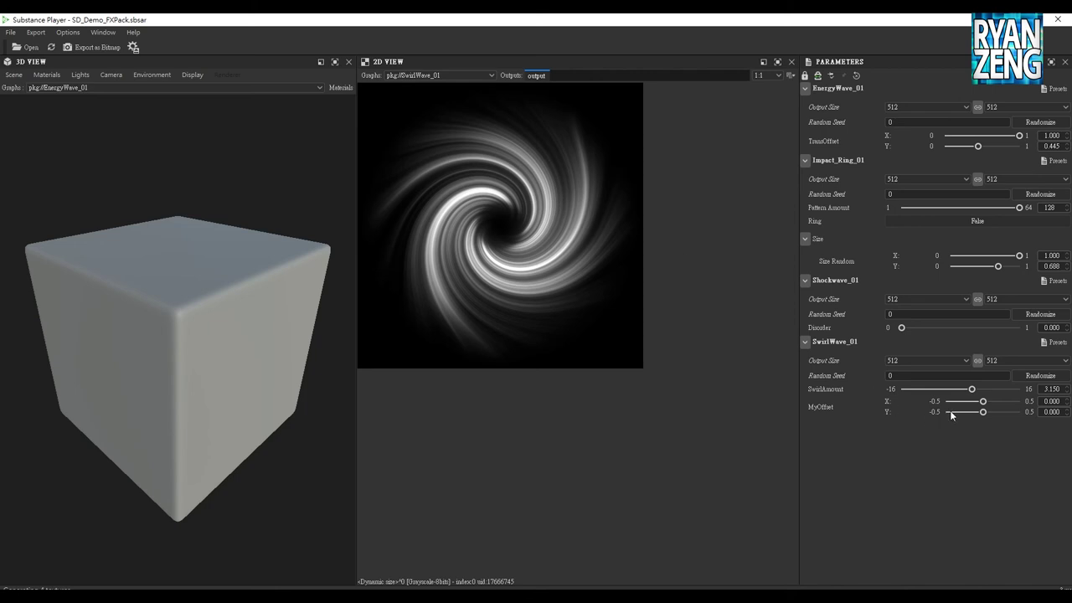
mouse_move(970, 390)
left_mouse_down()
mouse_move(940, 390)
mouse_move(978, 390)
mouse_move(995, 413)
mouse_move(1013, 402)
mouse_move(985, 402)
left_mouse_up()
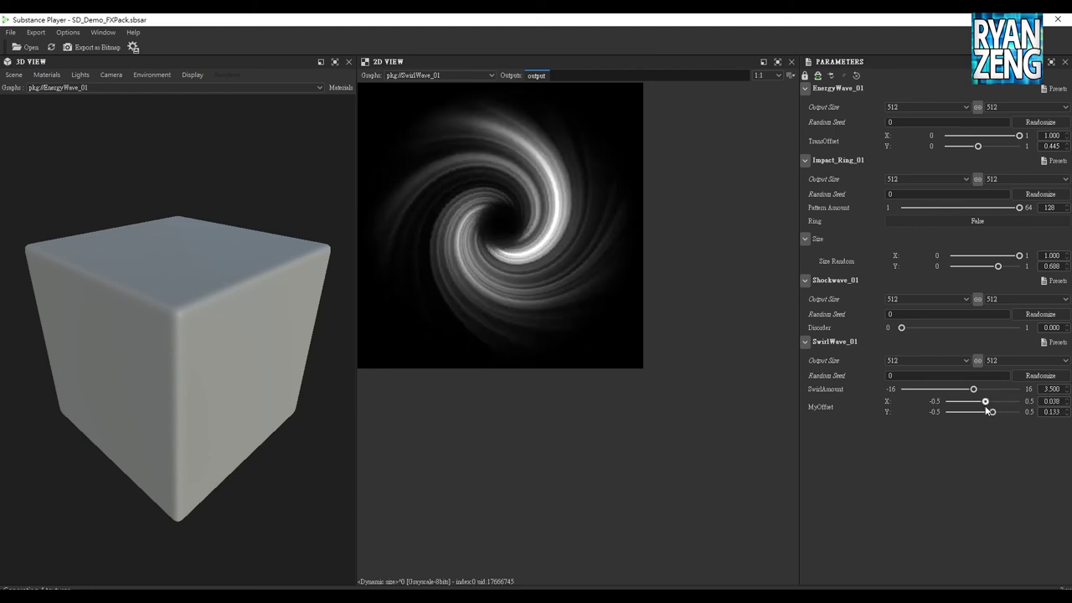
Try SwirlWave_01 at output size 128, then restore it to 512
left_click(967, 360)
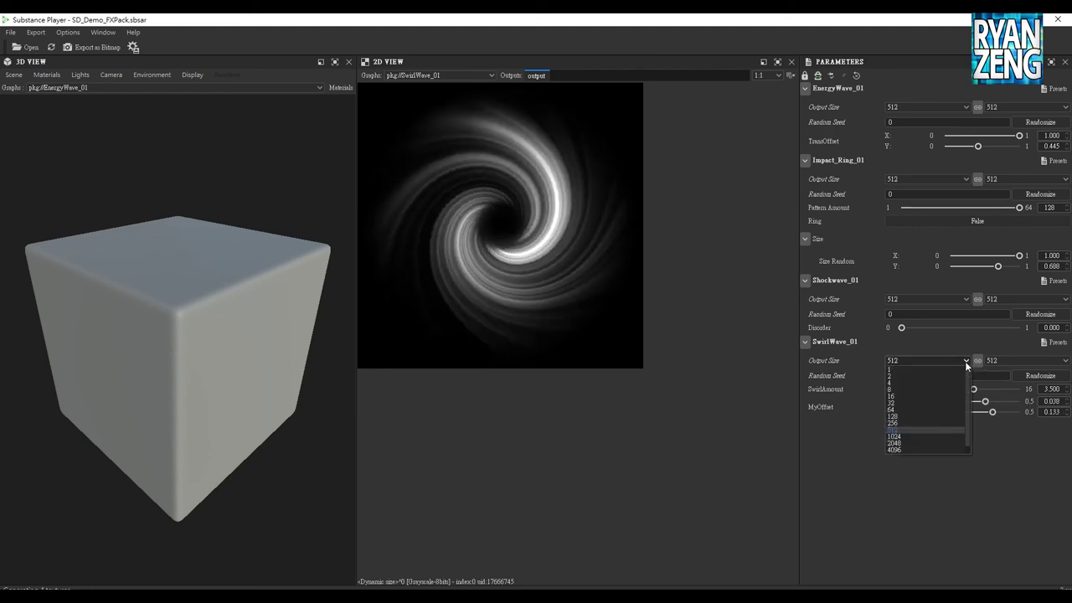
left_click(906, 415)
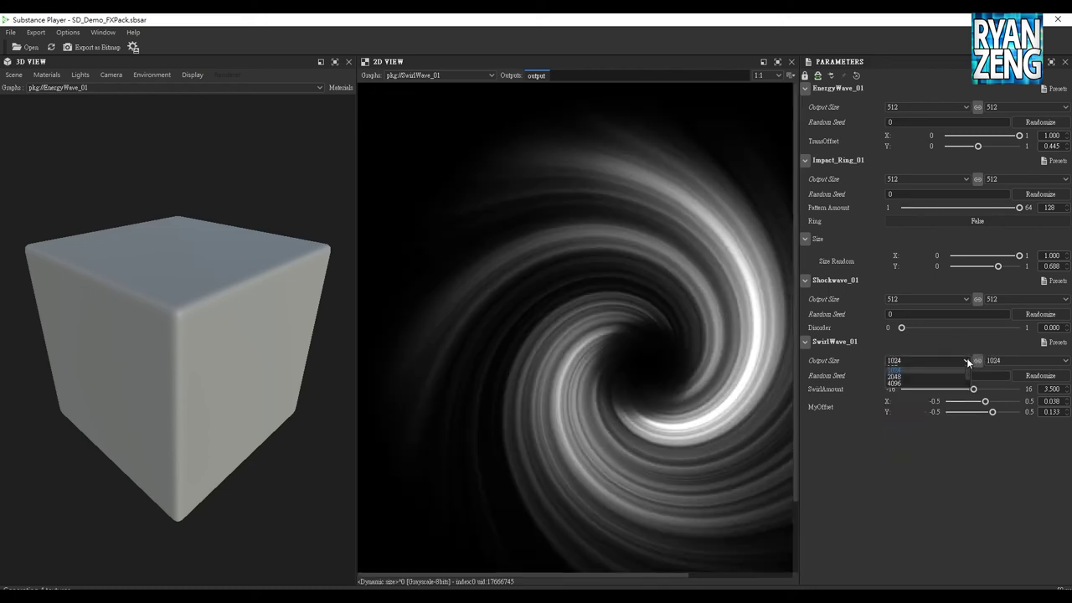
left_click(966, 358)
left_click(924, 415)
left_click(961, 361)
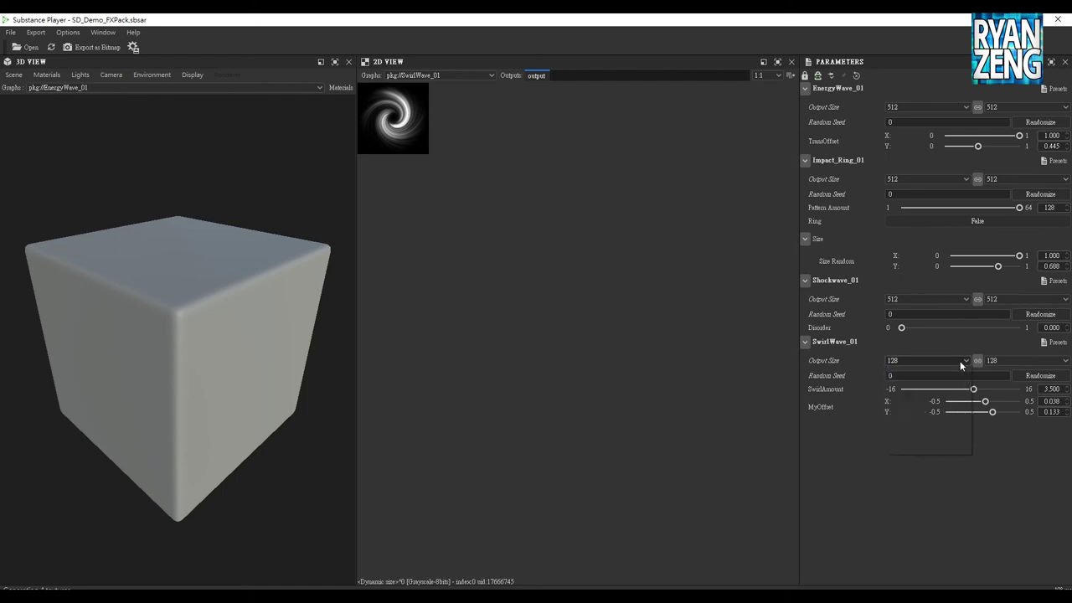
left_click(921, 429)
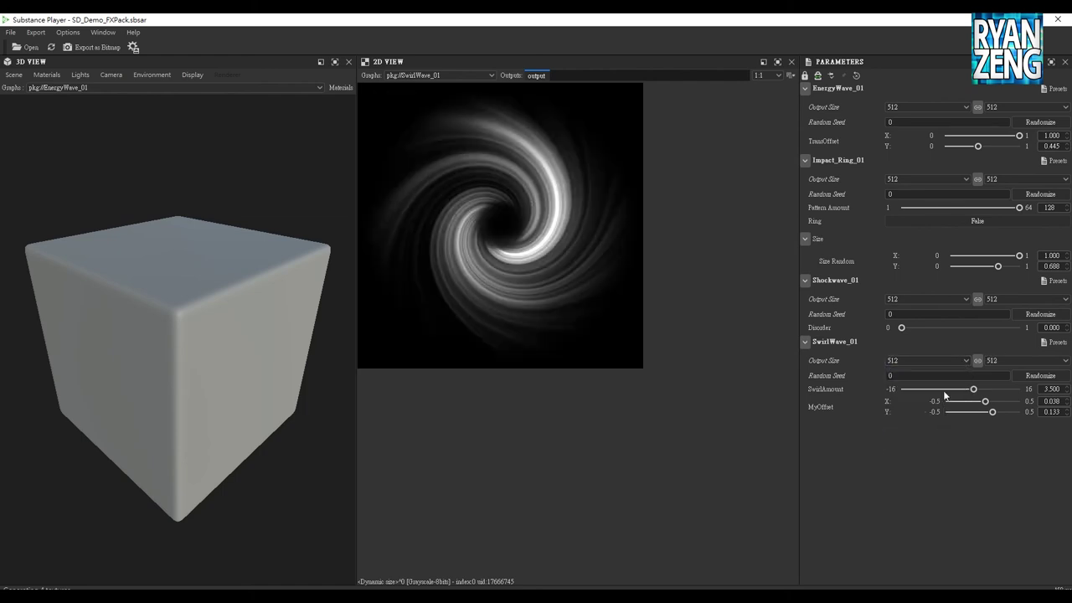
mouse_move(169, 300)
left_mouse_down()
mouse_move(217, 321)
mouse_move(174, 333)
mouse_move(196, 360)
mouse_move(194, 341)
left_mouse_up()
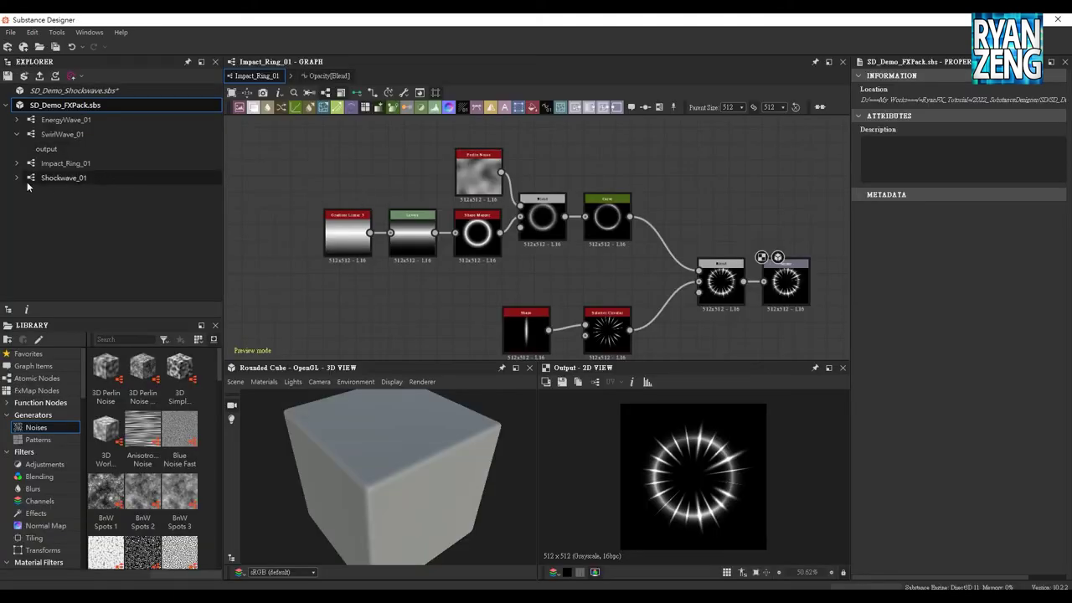
Open the Shockwave_01 graph from the Explorer and select its output node
double_click(56, 179)
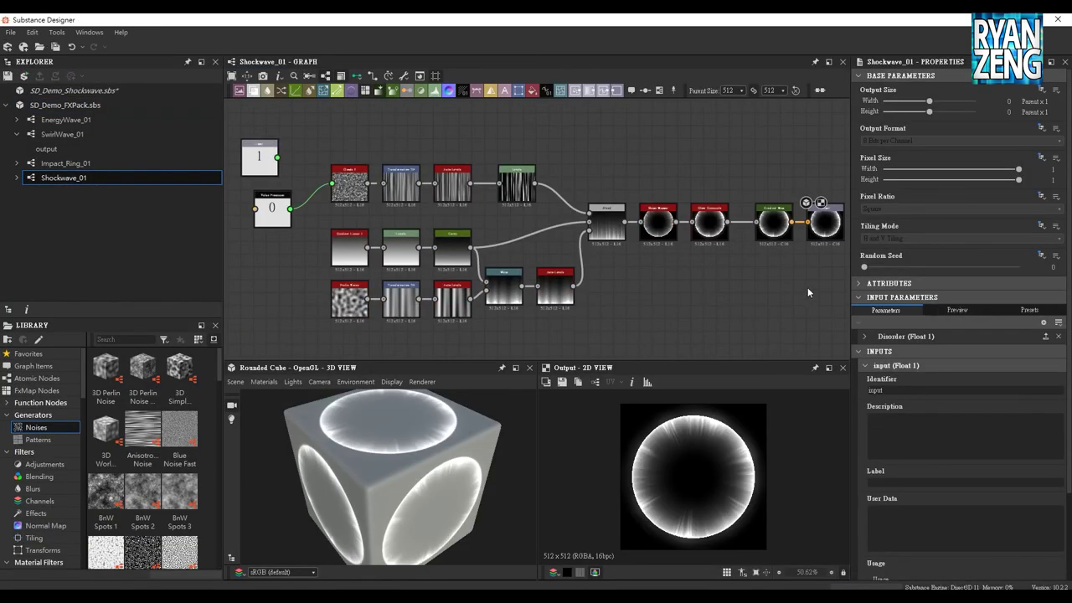
left_click(677, 230)
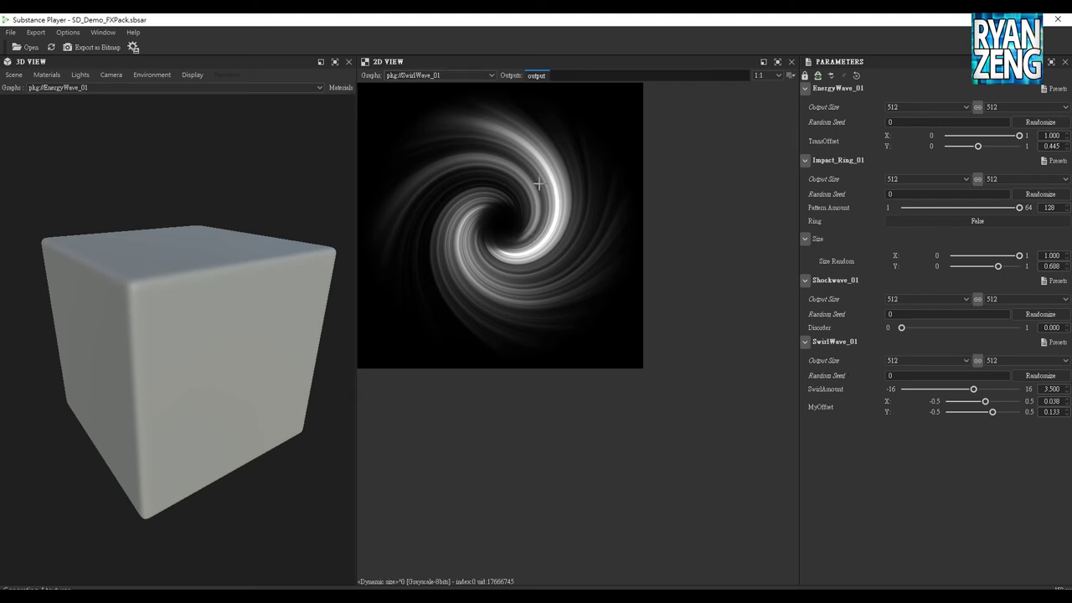
Apply a Lambert material to the 3D preview cube
mouse_move(144, 308)
left_mouse_down()
mouse_move(201, 259)
mouse_move(168, 320)
left_mouse_up()
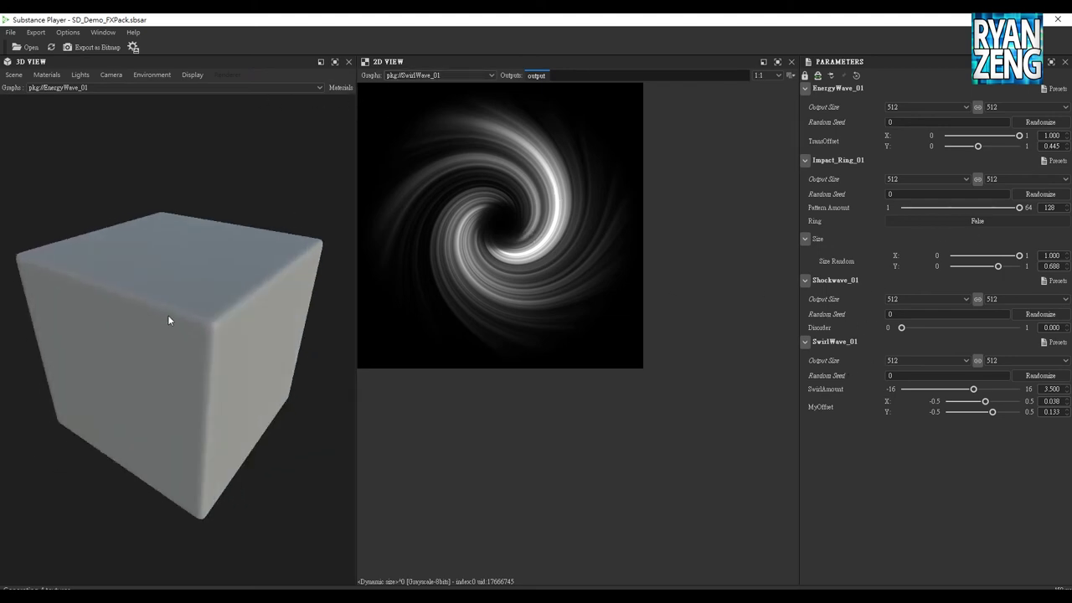
left_click(345, 101)
left_click_drag(212, 284, 193, 251)
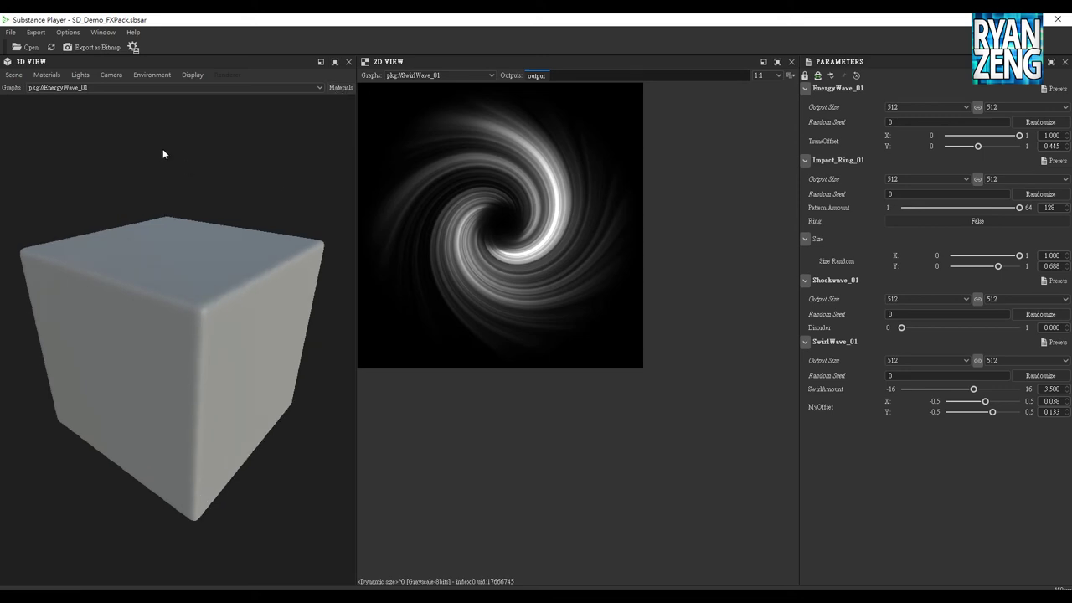
left_click(47, 75)
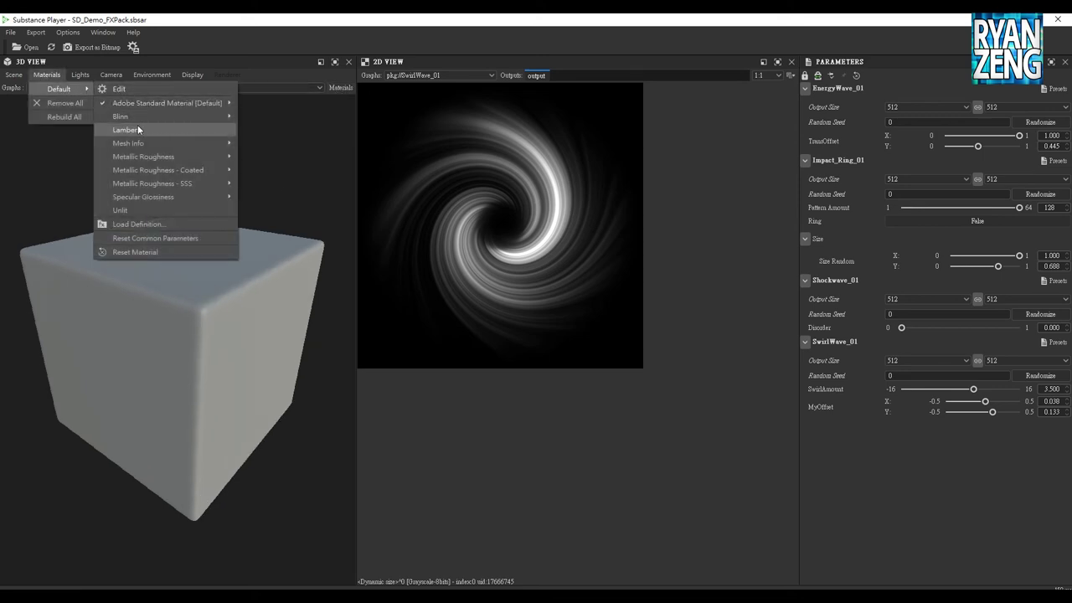
left_click(137, 126)
Widen the 3D preview and switch the cube's graph to Shockwave_01
mouse_move(161, 303)
left_mouse_down()
mouse_move(193, 299)
mouse_move(106, 312)
left_mouse_up()
left_click_drag(155, 358, 268, 318)
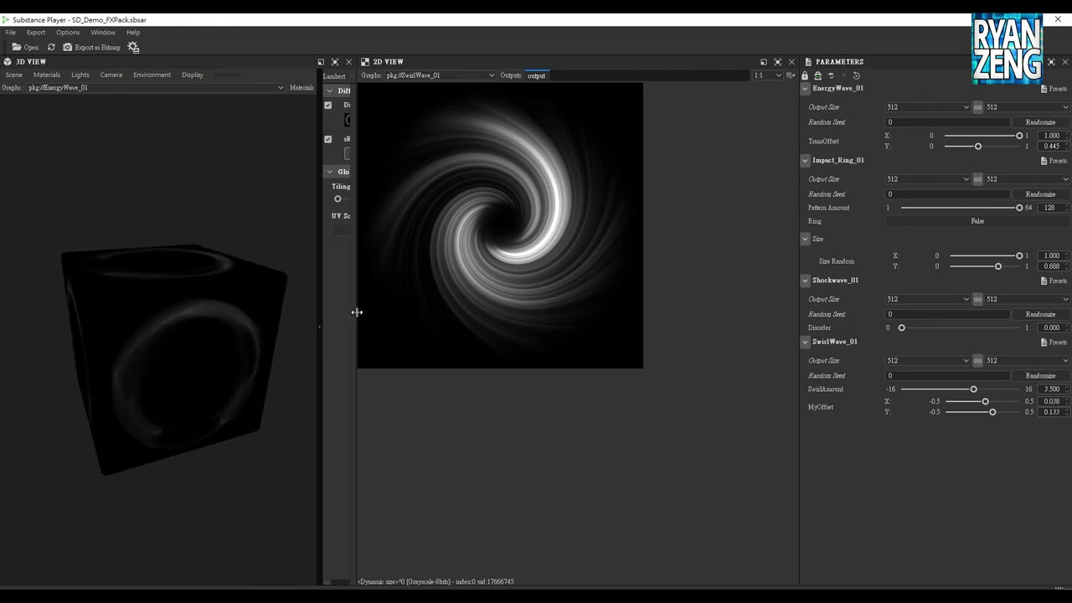
mouse_move(357, 394)
left_mouse_down()
mouse_move(393, 395)
mouse_move(288, 387)
left_mouse_up()
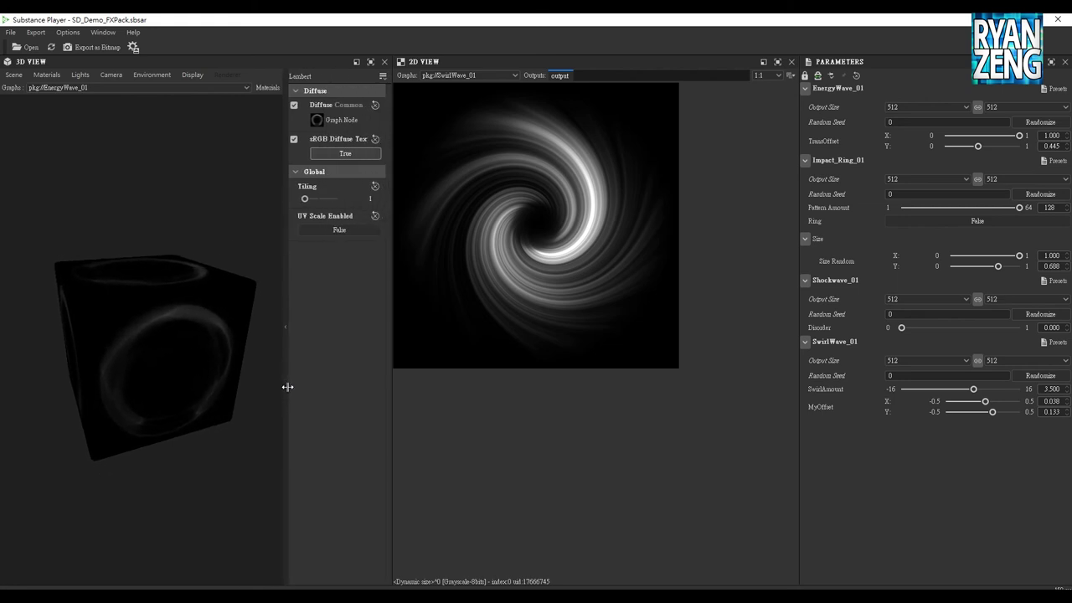
mouse_move(126, 373)
left_mouse_down()
mouse_move(154, 357)
mouse_move(119, 265)
mouse_move(162, 273)
left_mouse_up()
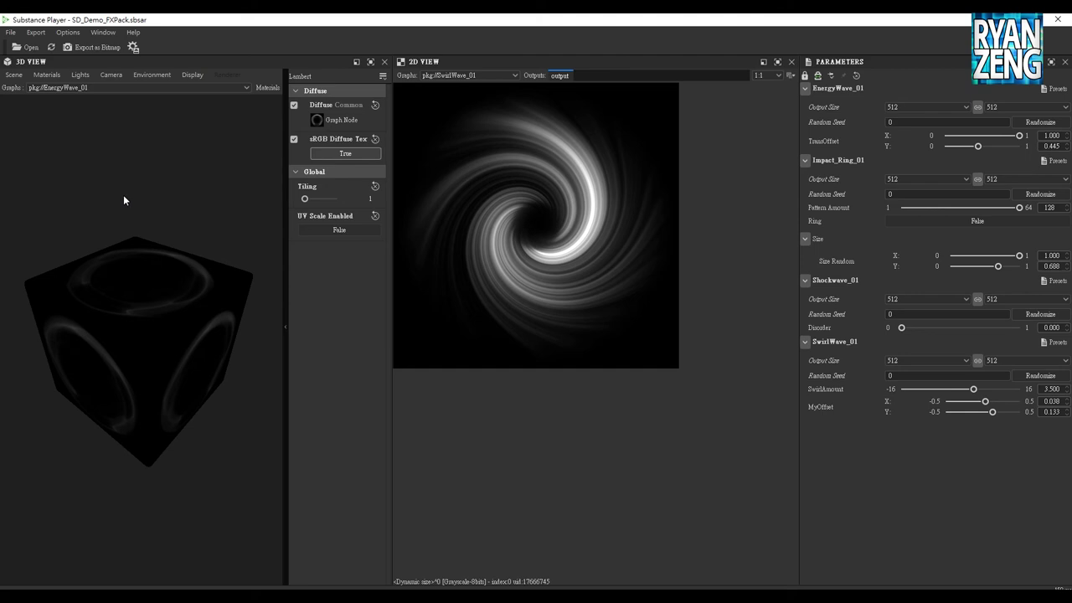
mouse_move(180, 217)
left_mouse_down()
mouse_move(163, 299)
mouse_move(122, 318)
left_mouse_up()
mouse_move(162, 364)
left_mouse_down()
mouse_move(175, 310)
mouse_move(167, 375)
left_mouse_up()
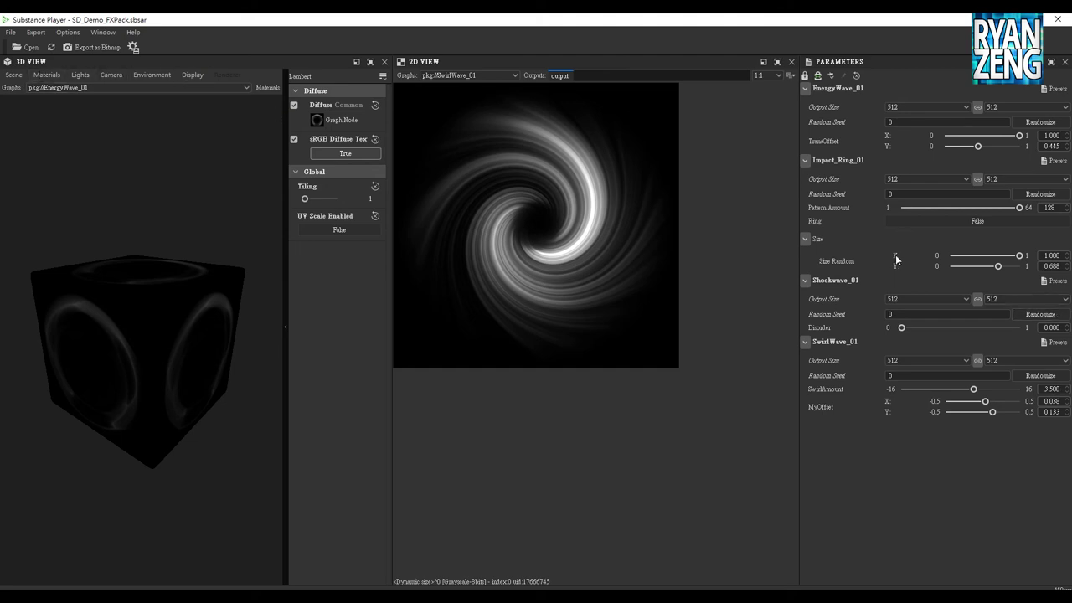
left_click(121, 86)
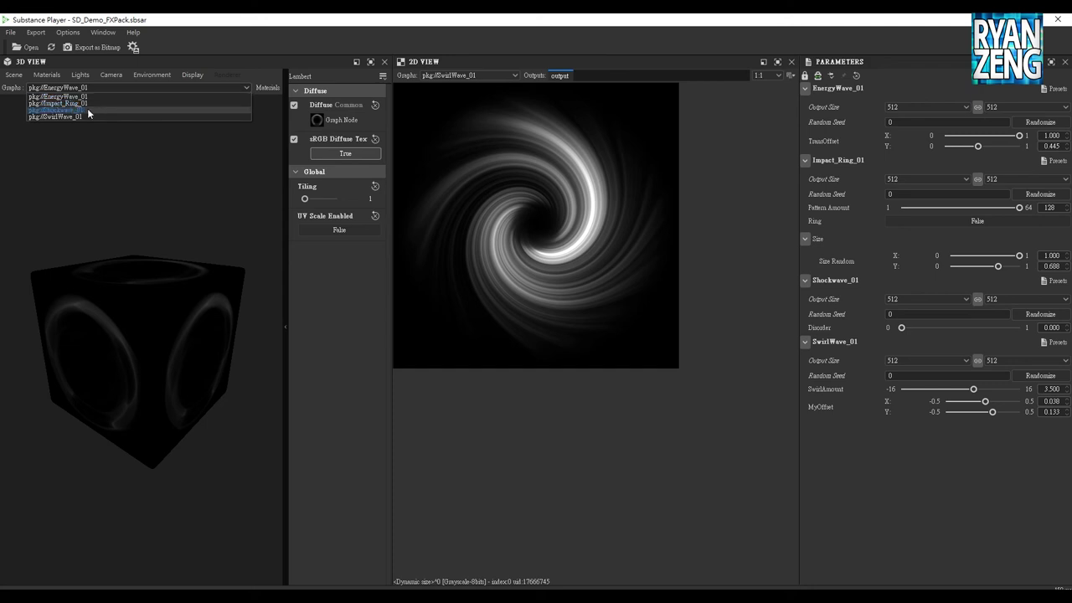
left_click(88, 109)
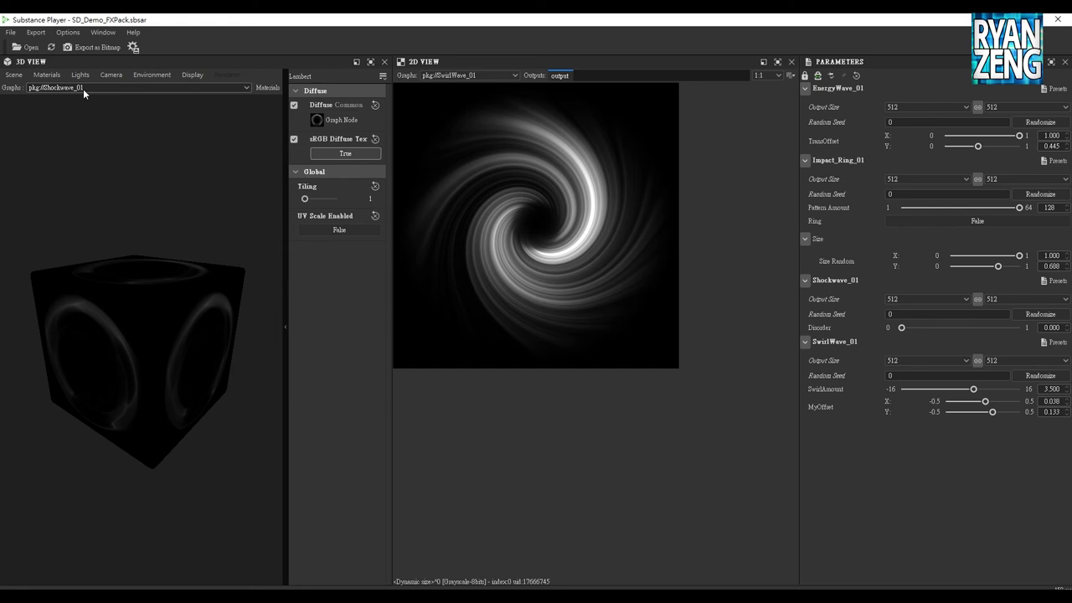
left_click(46, 75)
mouse_move(58, 89)
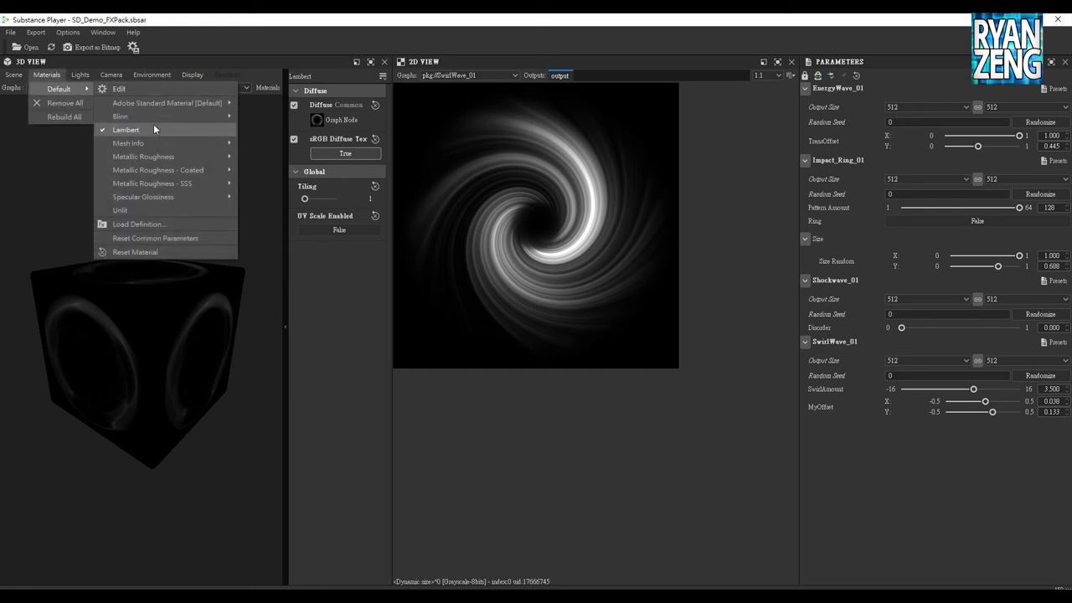
mouse_move(134, 117)
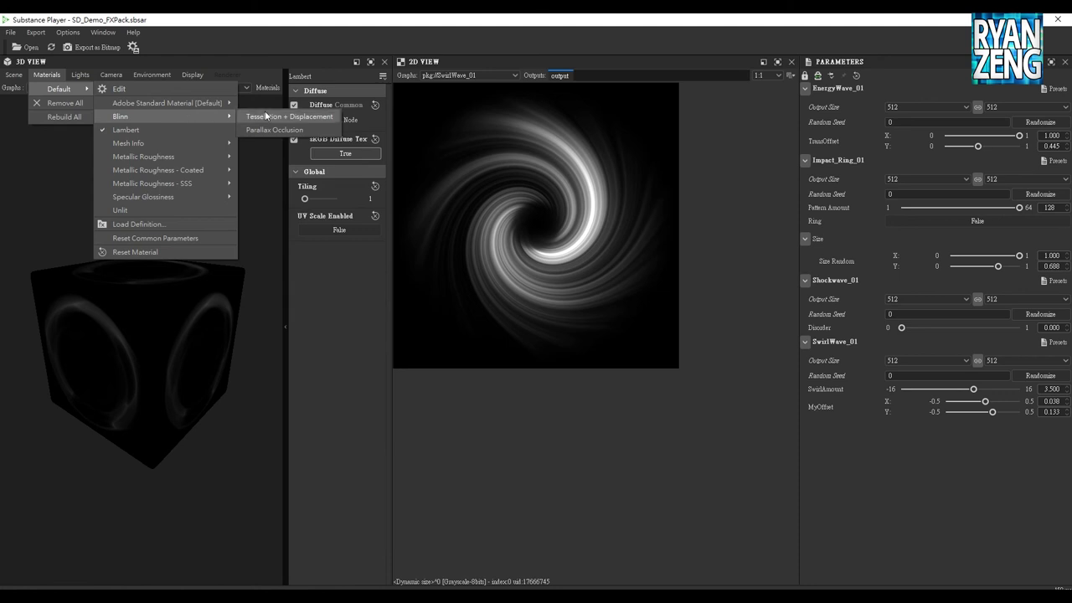
Apply the Blinn Tesselation + Displacement material to the preview cube
left_click(268, 117)
mouse_move(148, 433)
left_mouse_down()
mouse_move(198, 357)
mouse_move(202, 270)
left_mouse_up()
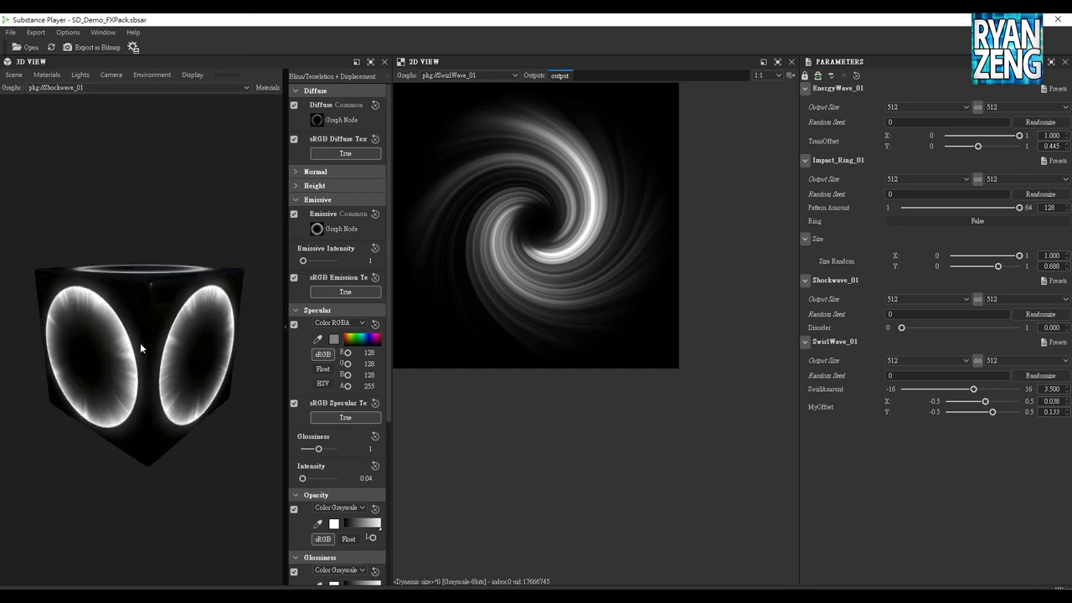
left_click(43, 75)
mouse_move(159, 116)
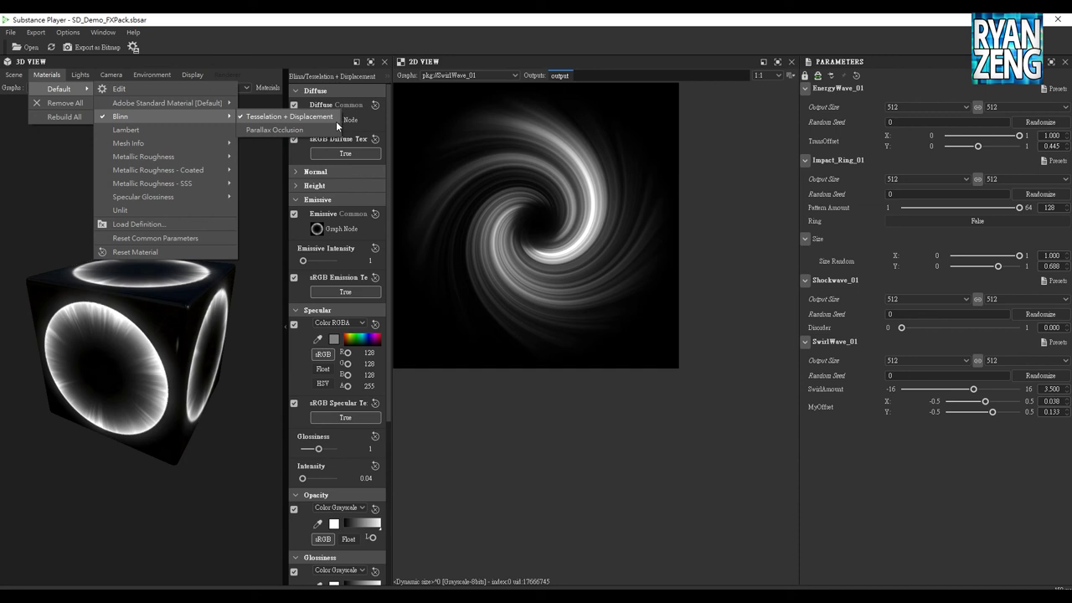
key("Escape")
key("Escape")
key("Escape")
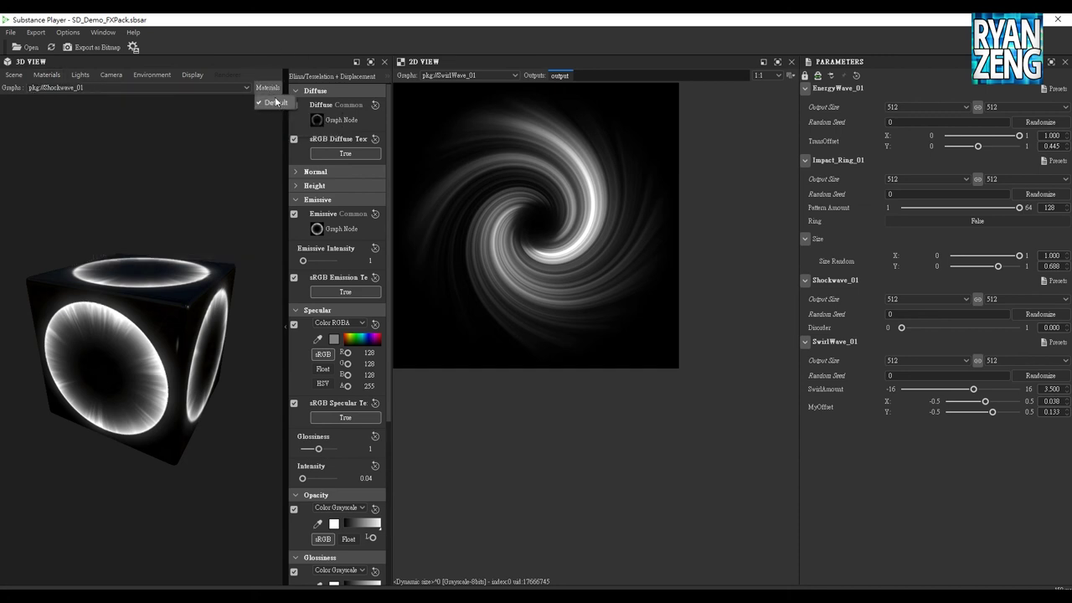
left_click(266, 104)
Turn off Specular and sRGB Specular Texture, and collapse Opacity and Glossiness
left_click_drag(162, 295, 219, 224)
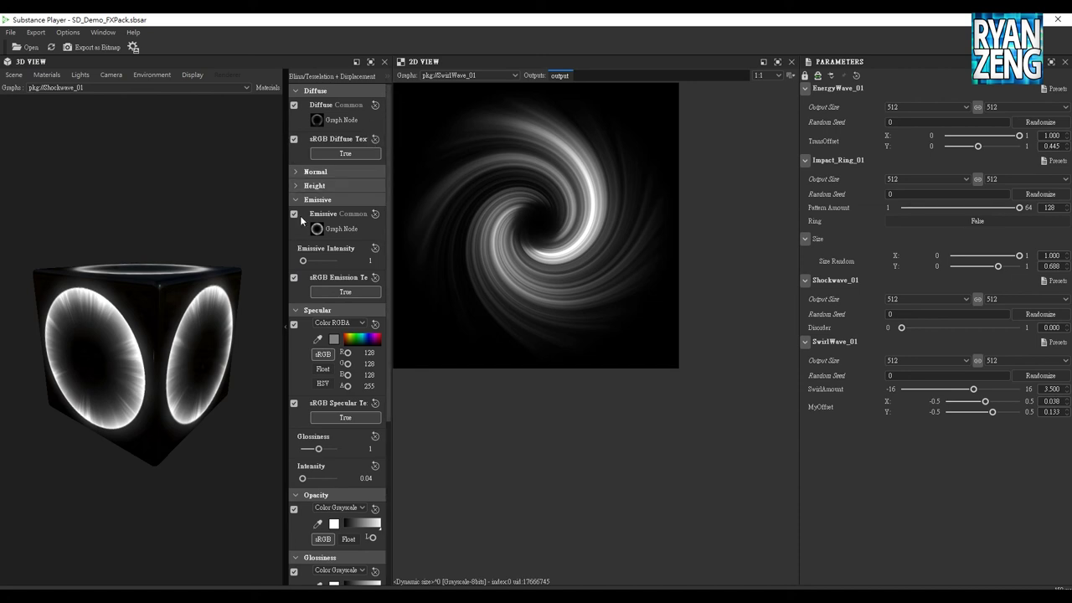
left_click(293, 326)
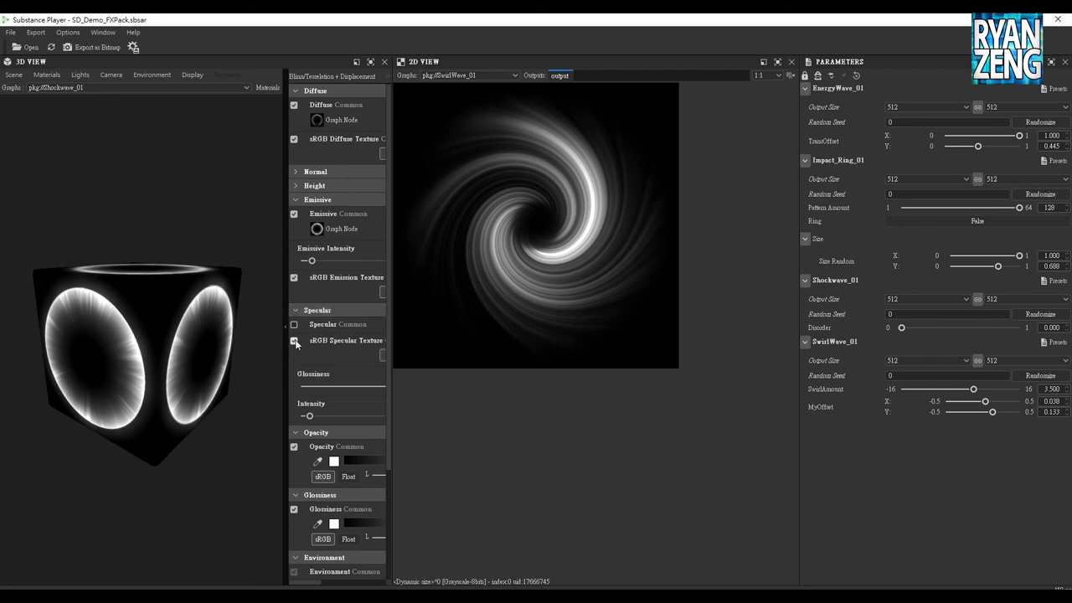
left_click(294, 341)
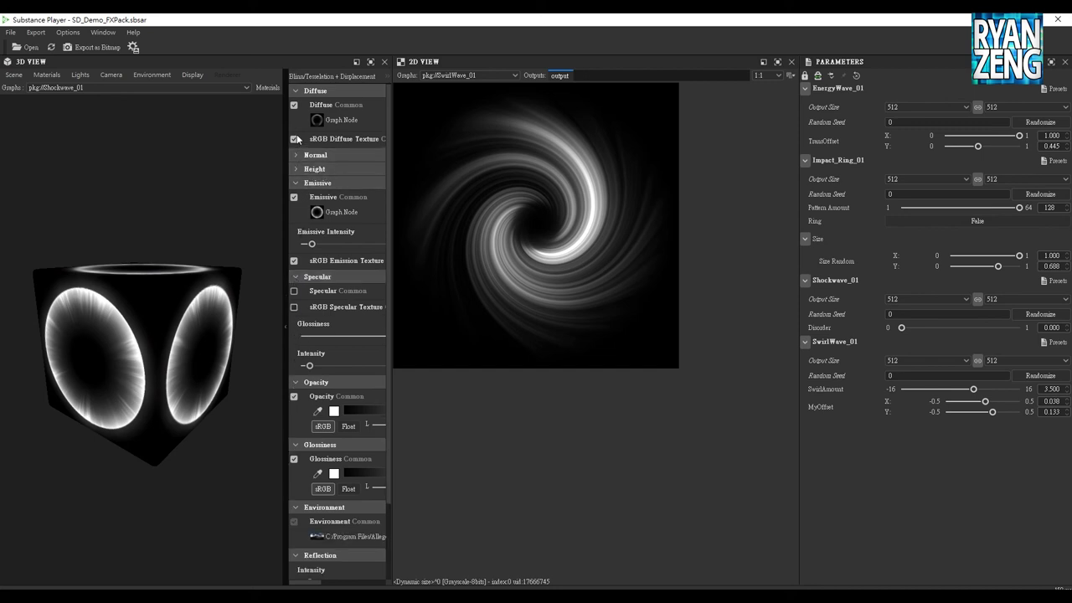
left_click(295, 381)
left_click(296, 396)
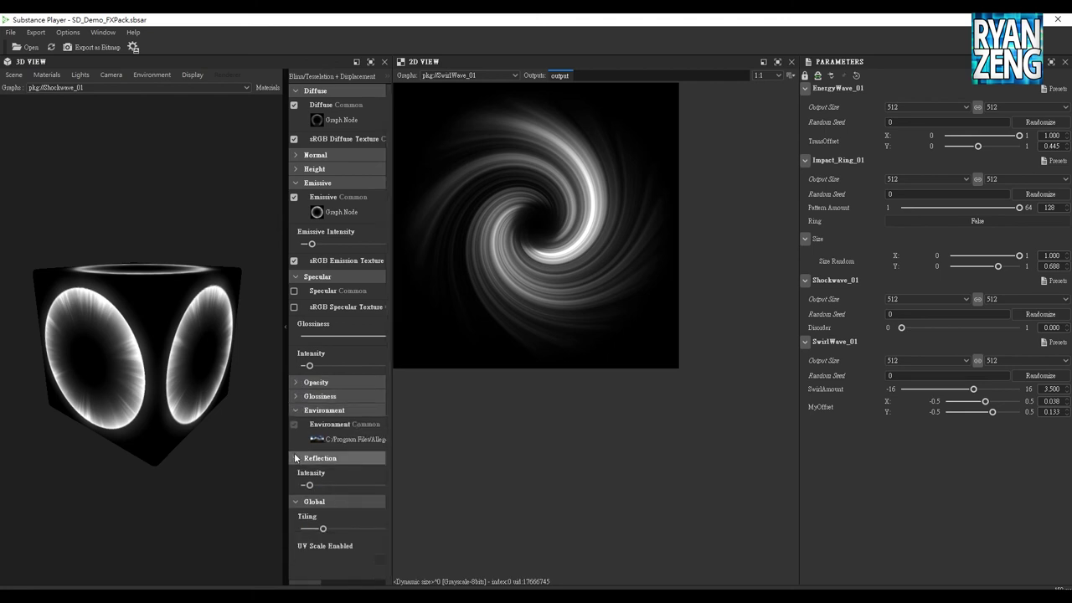
mouse_move(99, 318)
left_mouse_down()
mouse_move(159, 315)
mouse_move(156, 289)
mouse_move(193, 329)
left_mouse_up()
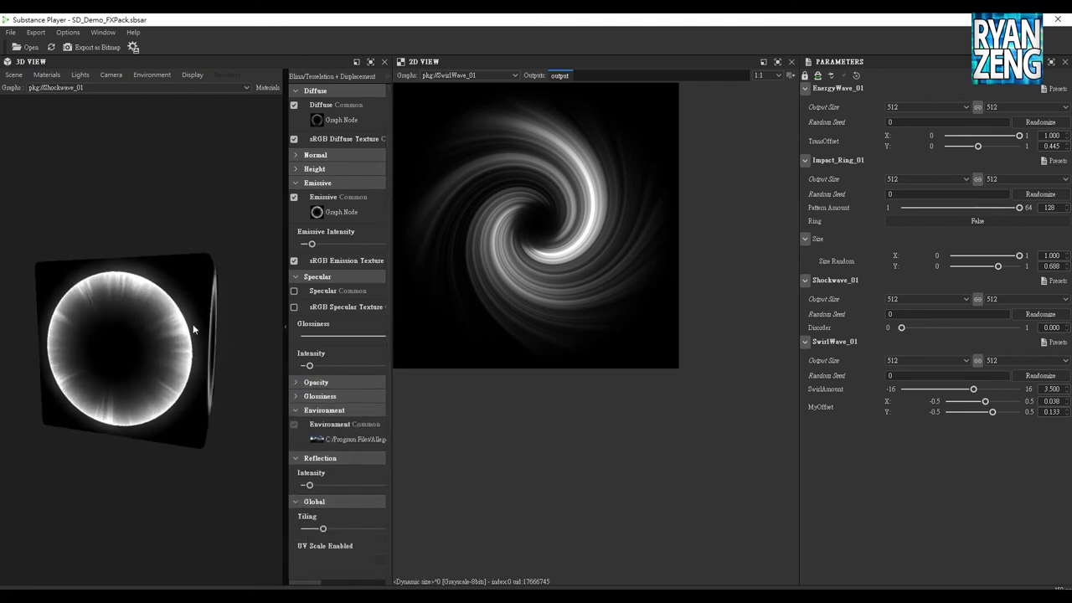
Show Shockwave_01 in the 2D texture preview
left_click(489, 74)
left_click(450, 97)
mouse_move(107, 322)
left_mouse_down()
mouse_move(155, 319)
mouse_move(149, 371)
mouse_move(129, 302)
mouse_move(147, 316)
left_mouse_up()
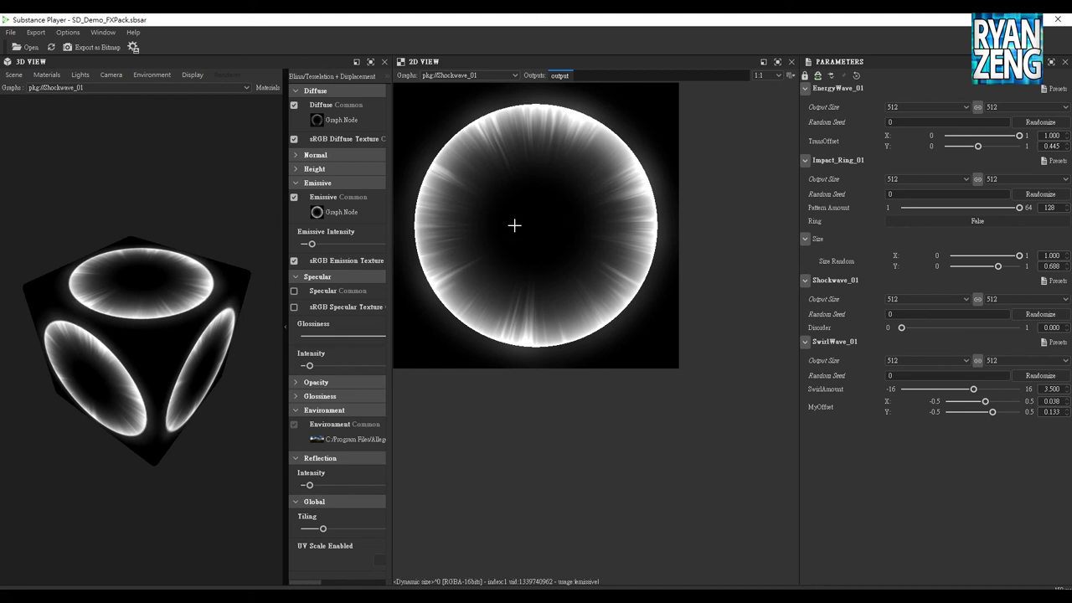
Browse the material types without changes, then open Export as Bitmap(s) for all four outputs
mouse_move(128, 338)
left_mouse_down()
mouse_move(148, 323)
mouse_move(117, 320)
mouse_move(159, 333)
left_mouse_up()
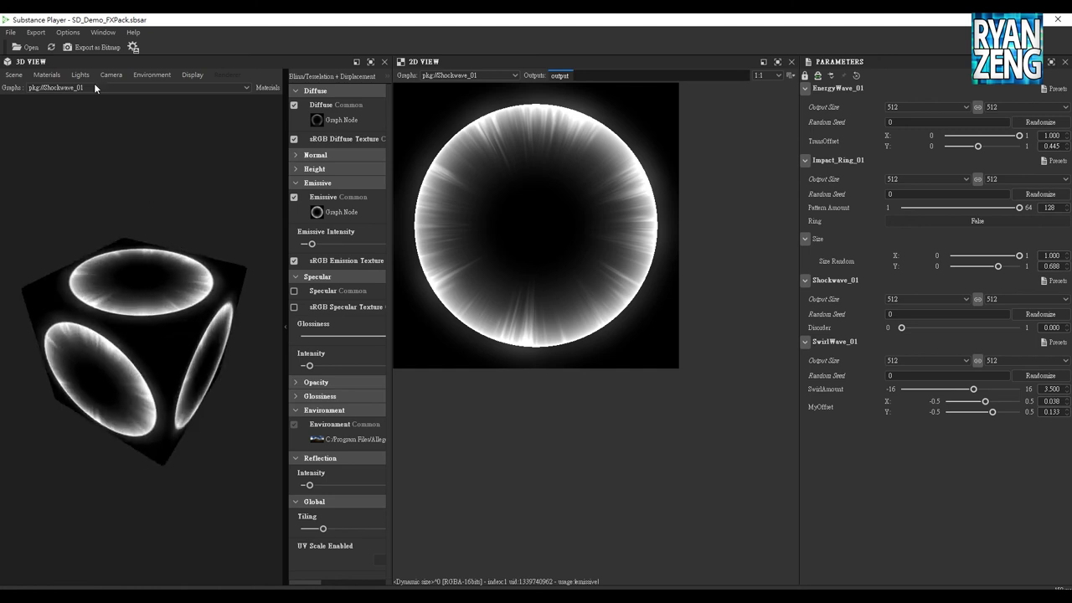
left_click(40, 75)
left_click(47, 75)
left_click(50, 74)
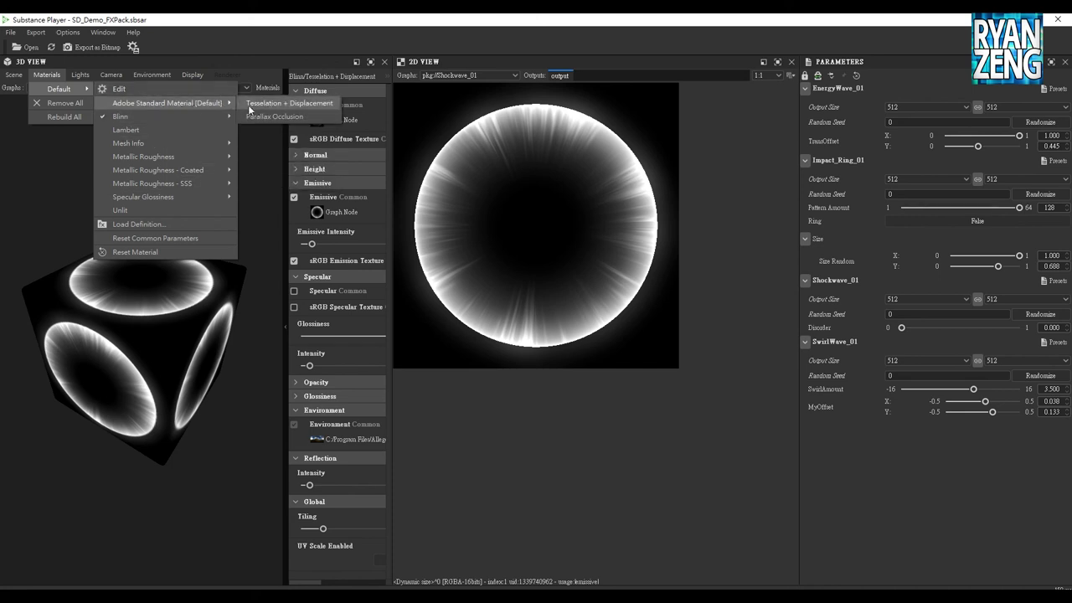
mouse_move(143, 157)
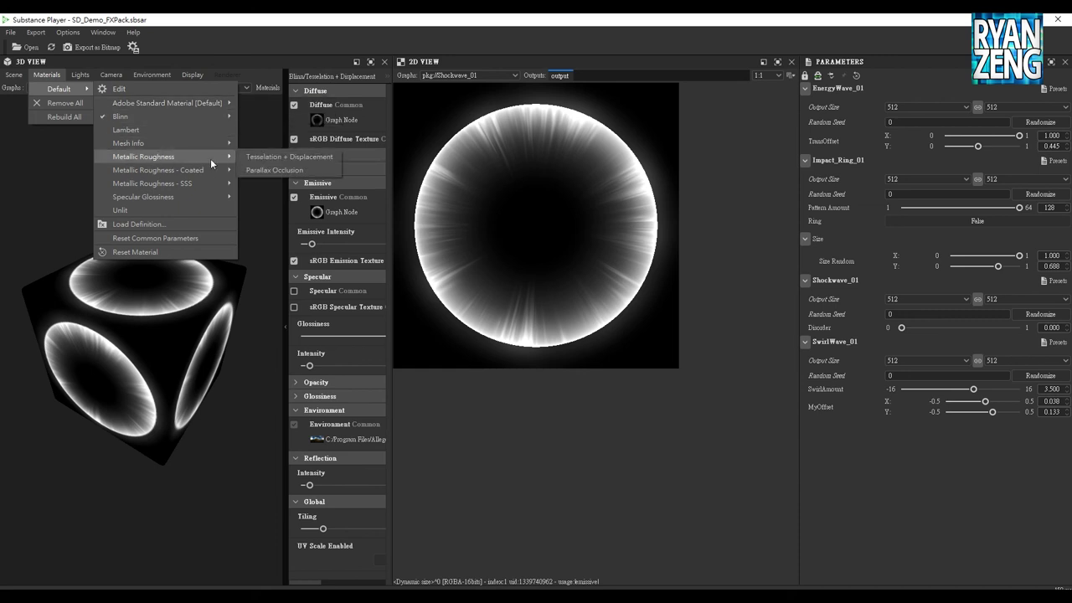
left_click(174, 313)
mouse_move(188, 349)
left_mouse_down()
mouse_move(185, 303)
mouse_move(151, 356)
left_mouse_up()
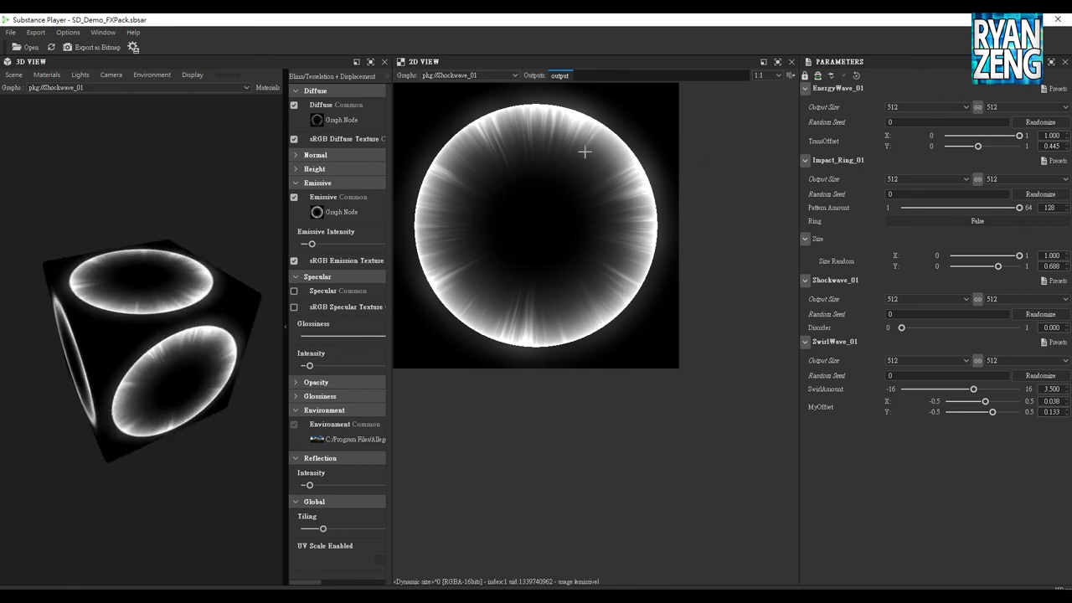
left_click(93, 48)
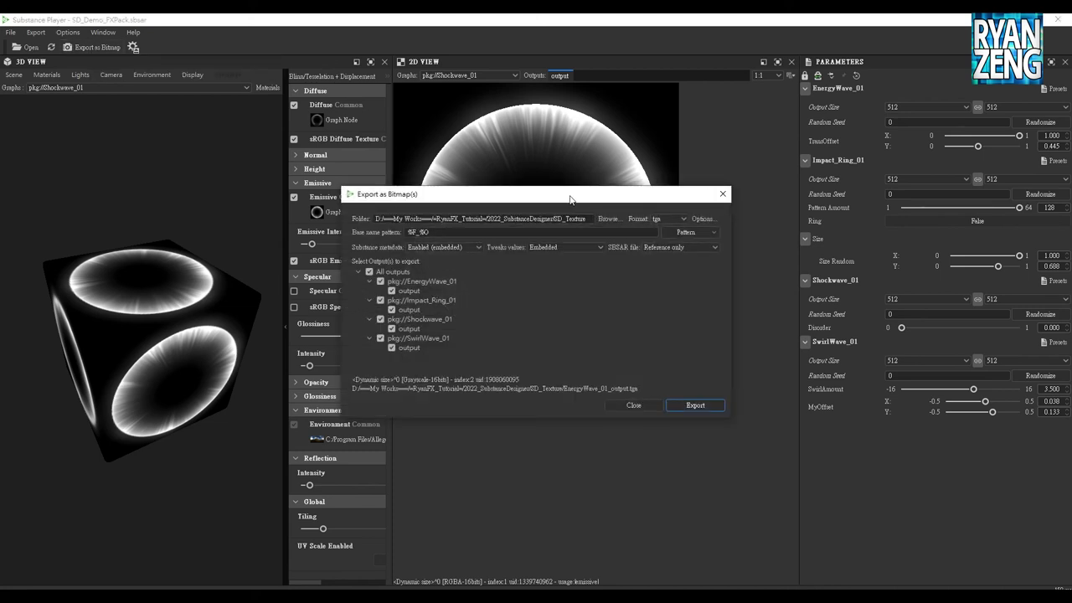
Switch the export format from tga to png and export all four outputs to SD_Texture
left_click_drag(569, 198, 575, 216)
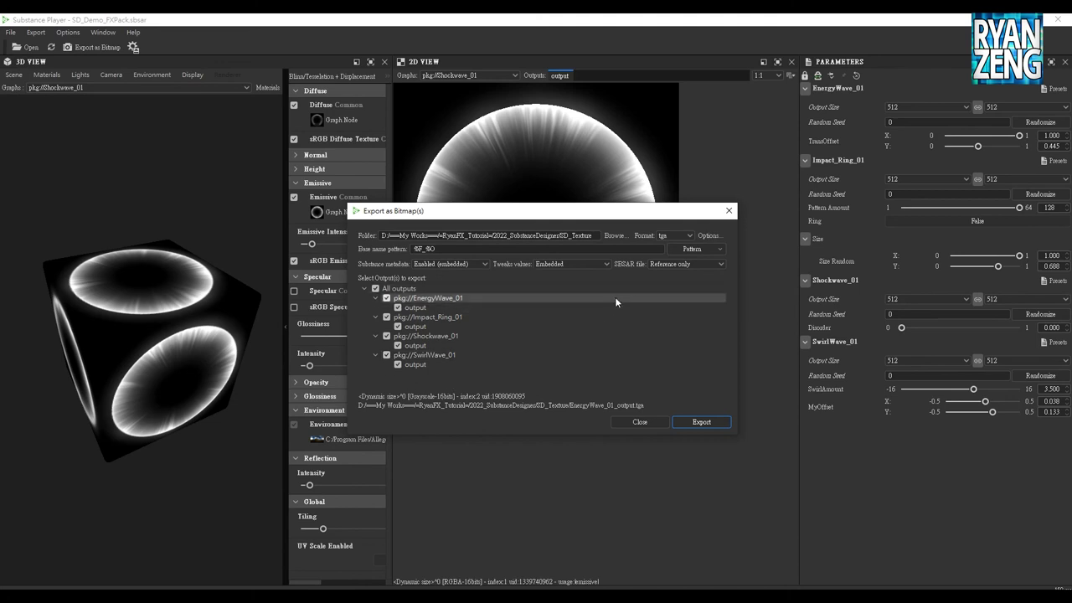
left_click(690, 238)
left_click(674, 293)
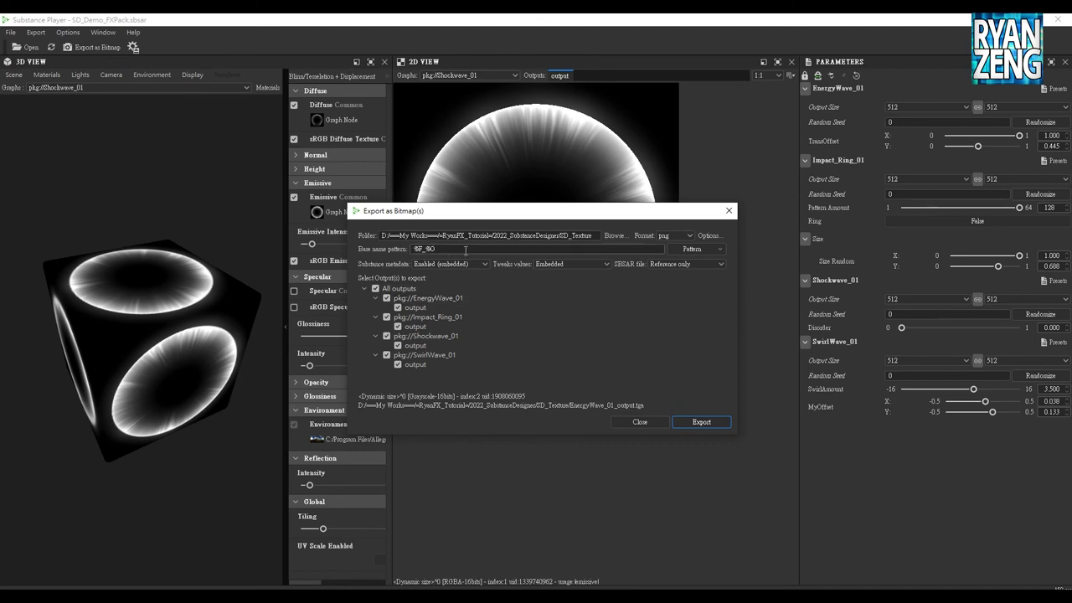
left_click(697, 423)
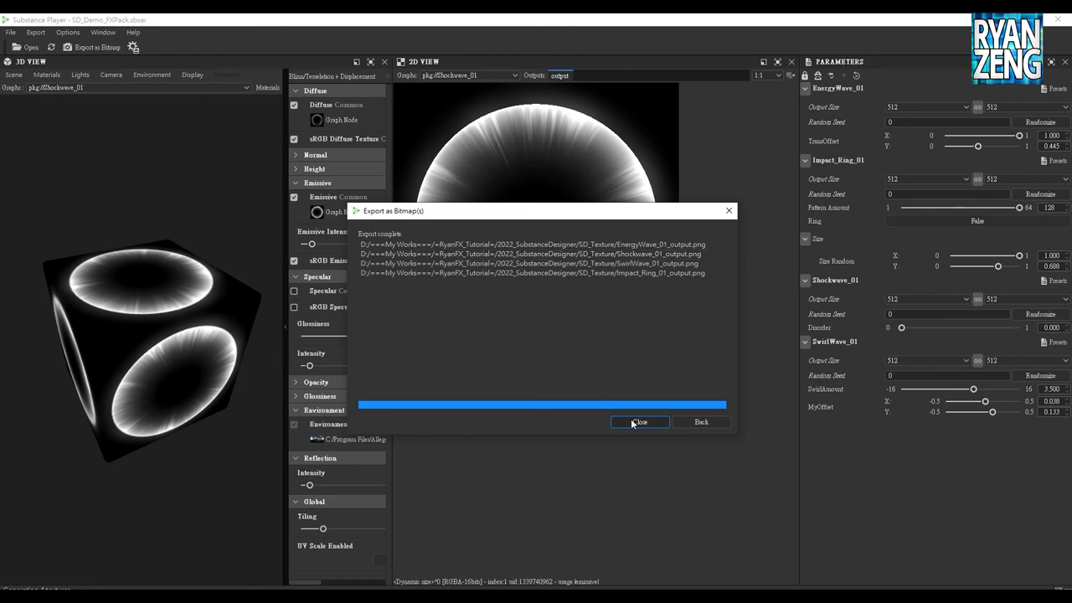
left_click(636, 421)
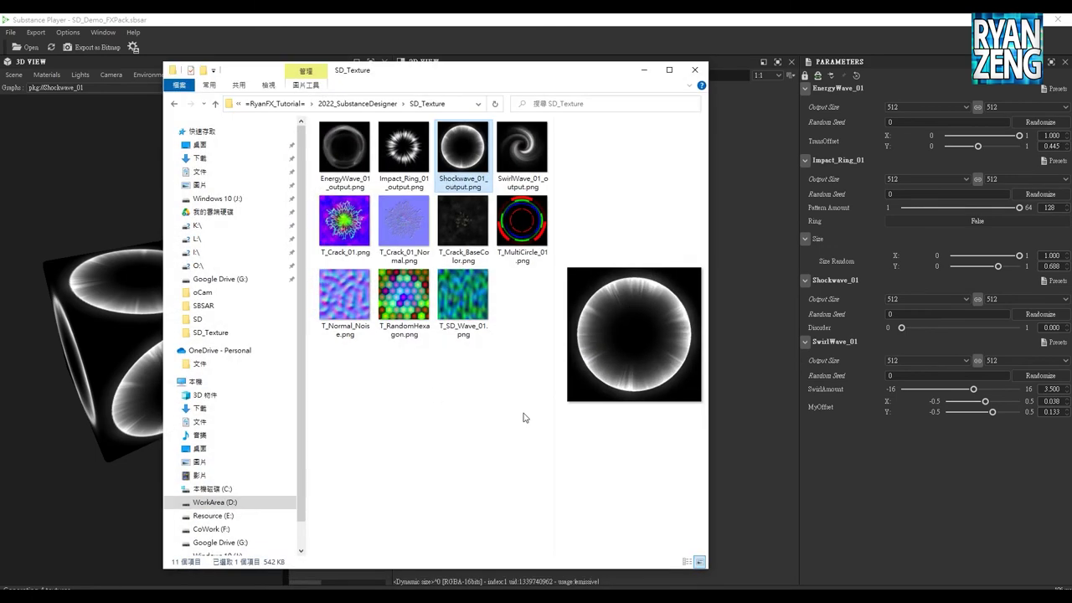
Preview the four exported *_output.png images, then minimise the SD_Texture window
left_click(345, 153)
left_click(410, 160)
left_click(463, 154)
left_click(526, 157)
key("Left")
key("Left")
key("Left")
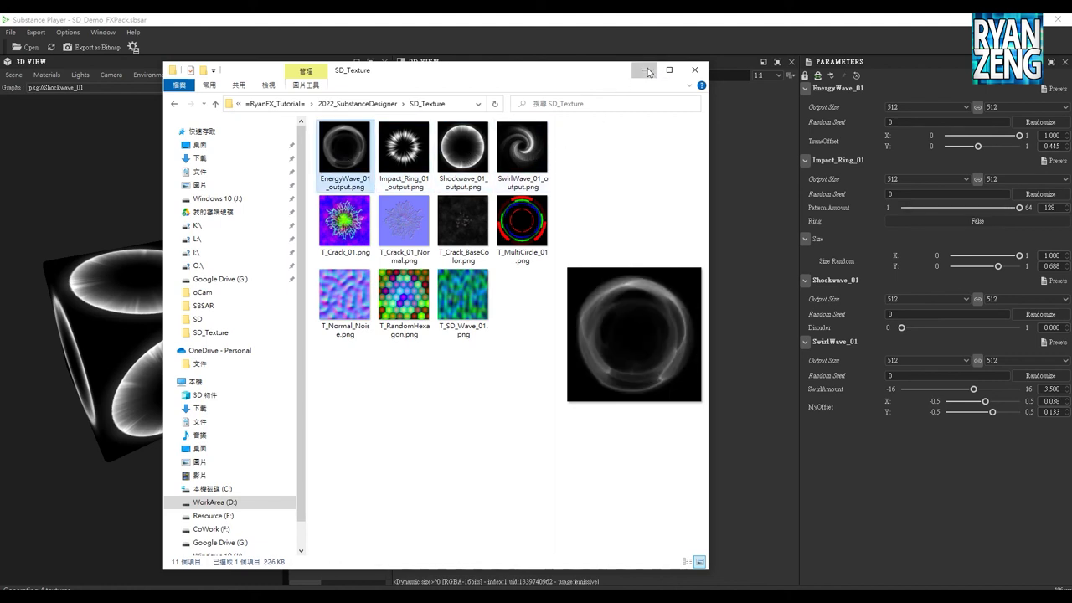
left_click(646, 71)
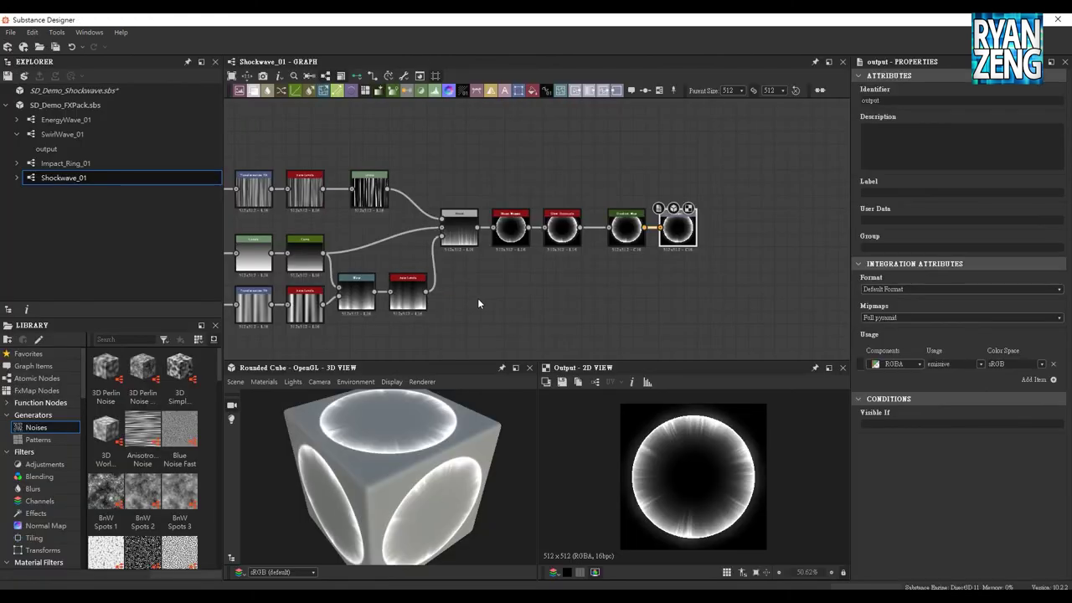
key("f")
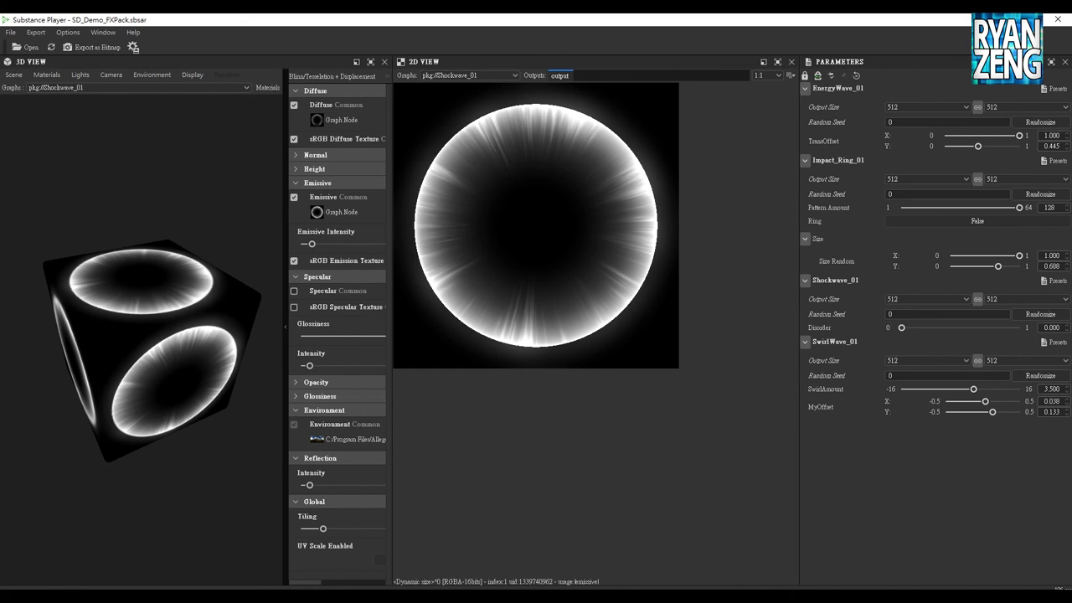
Zoom the Shockwave_01 graph view until the whole node chain fits
scroll(665, 310, "up", 1)
scroll(678, 311, "up", 1)
scroll(687, 313, "up", 2)
scroll(695, 313, "up", 1)
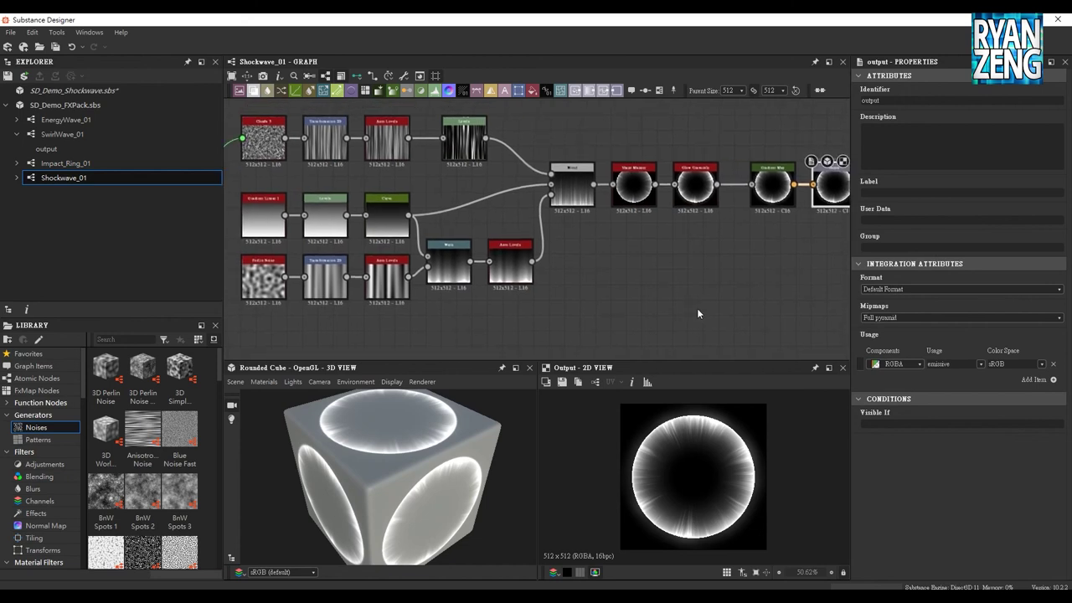
scroll(703, 309, "down", 1)
scroll(712, 305, "down", 1)
scroll(721, 301, "down", 1)
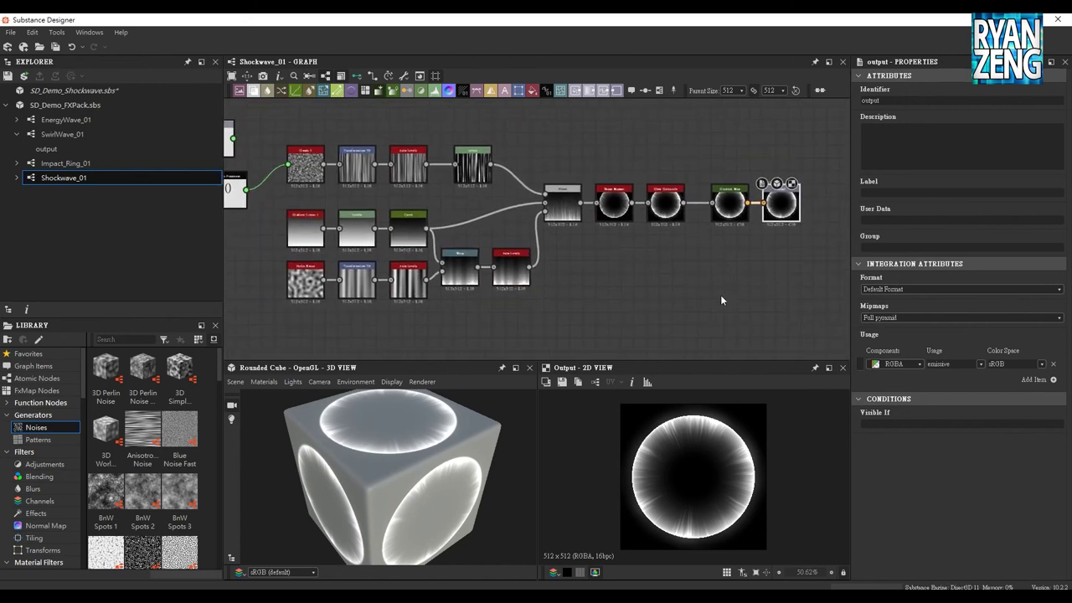
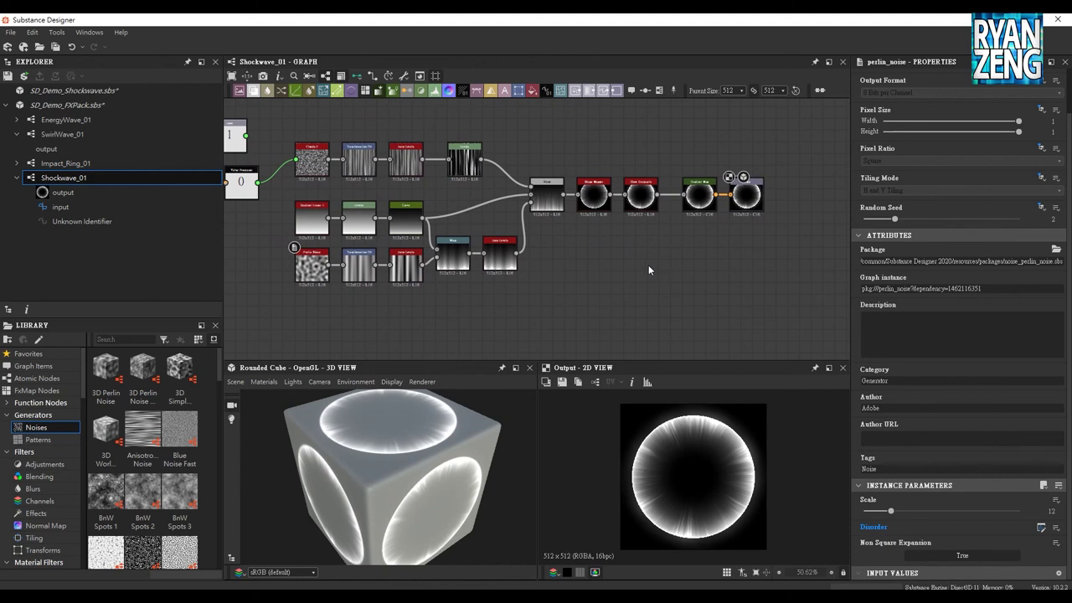
Drive the Glow Grayscale node's Glow Amount with a Constant Value function
scroll(636, 264, "up", 3)
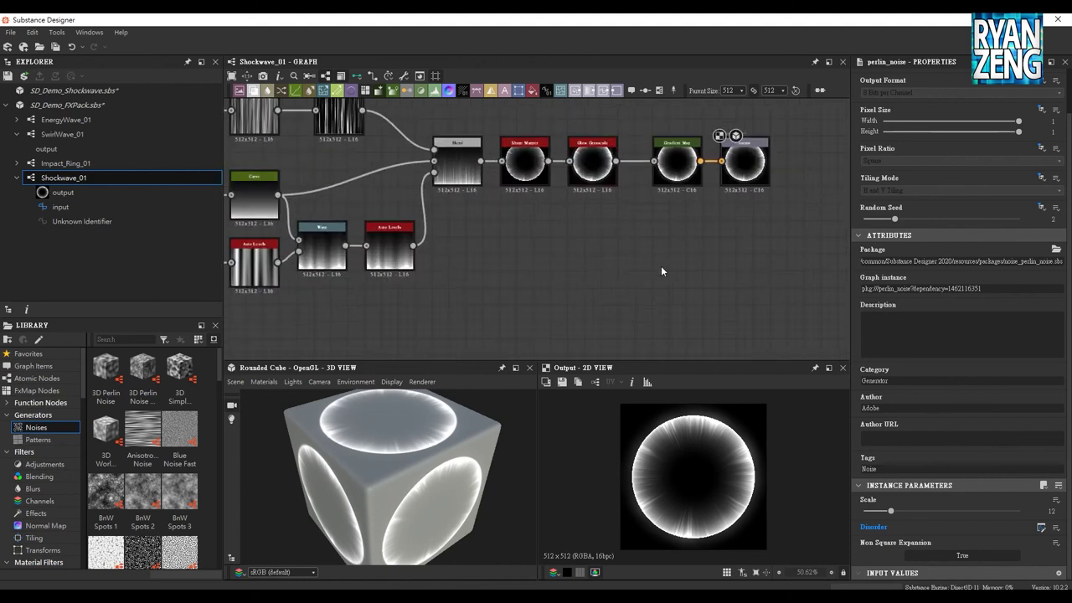
left_click(670, 171)
left_click(592, 164)
scroll(889, 418, "down", 2)
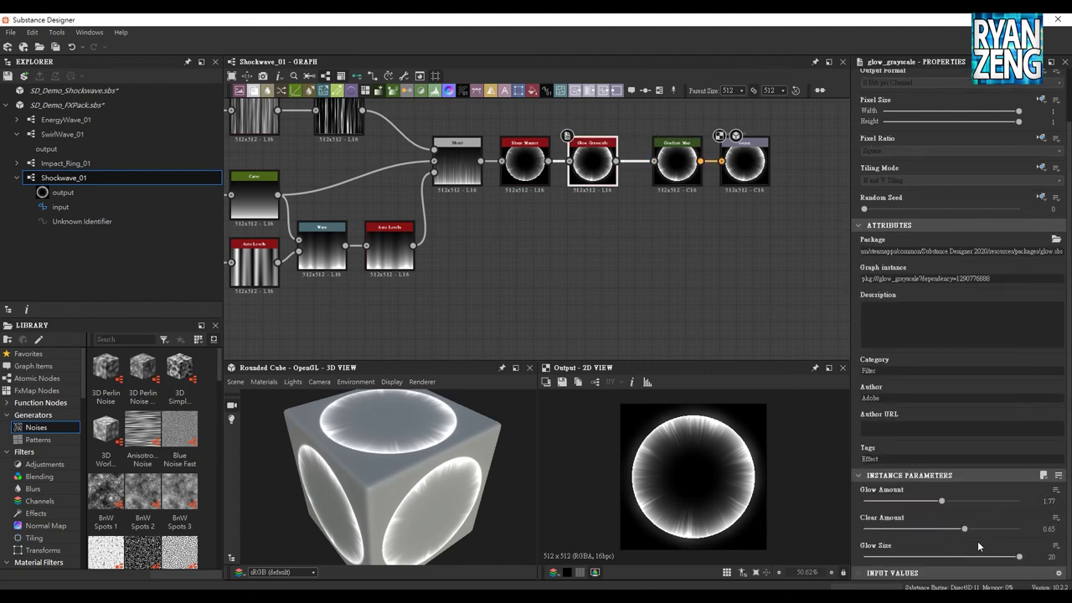
left_click(1057, 492)
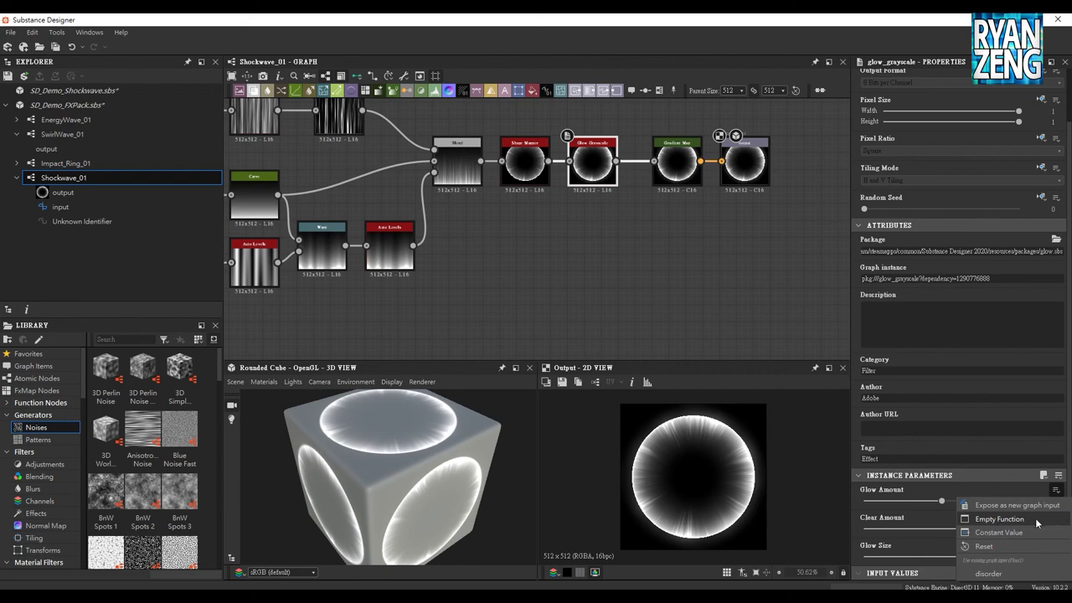
left_click(993, 534)
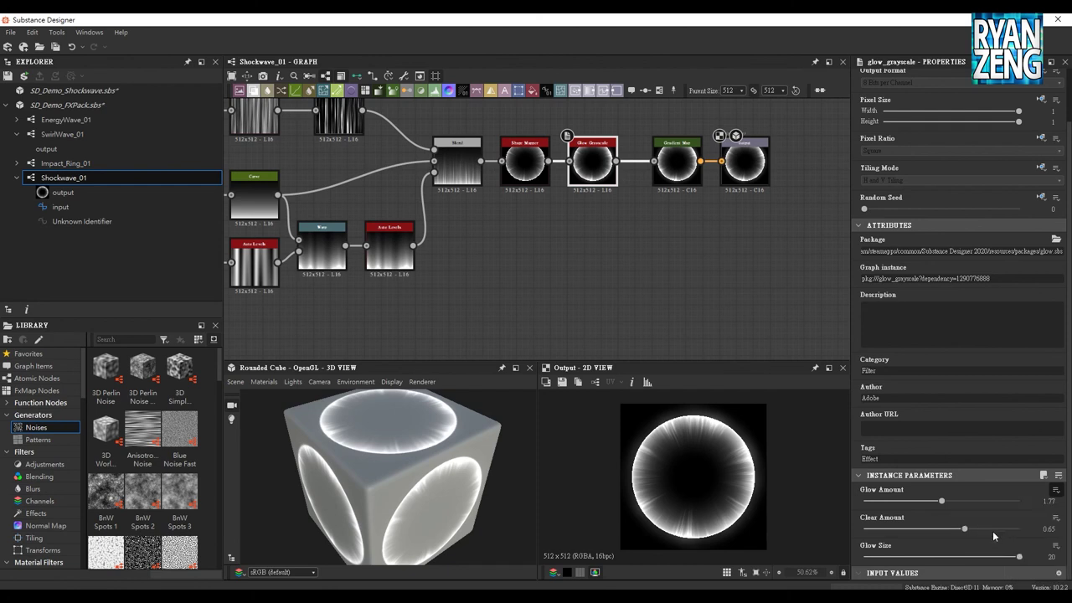
left_click(1041, 502)
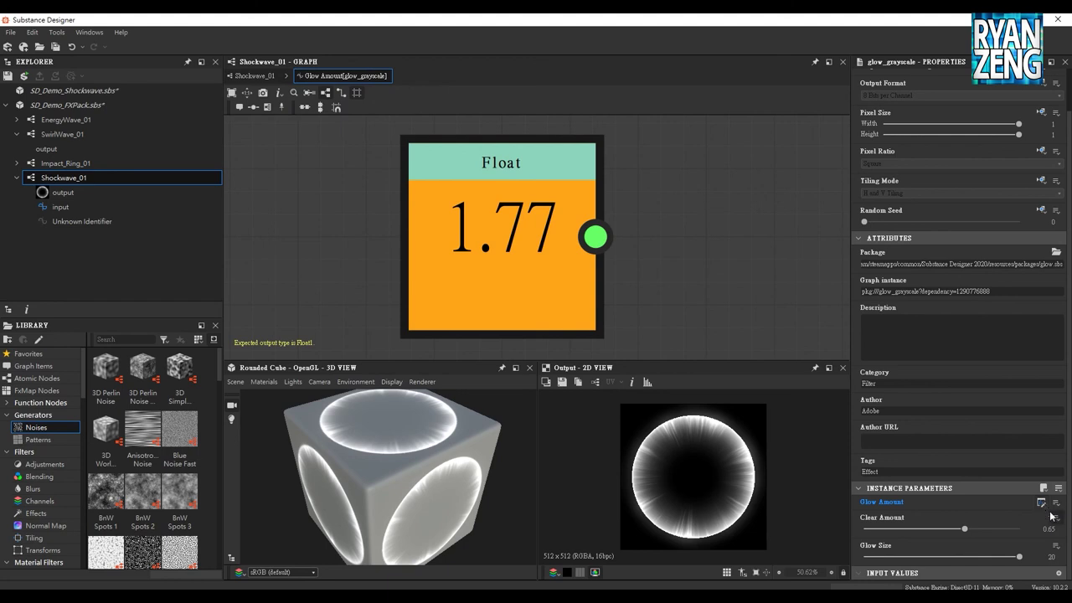
scroll(494, 247, "down", 2)
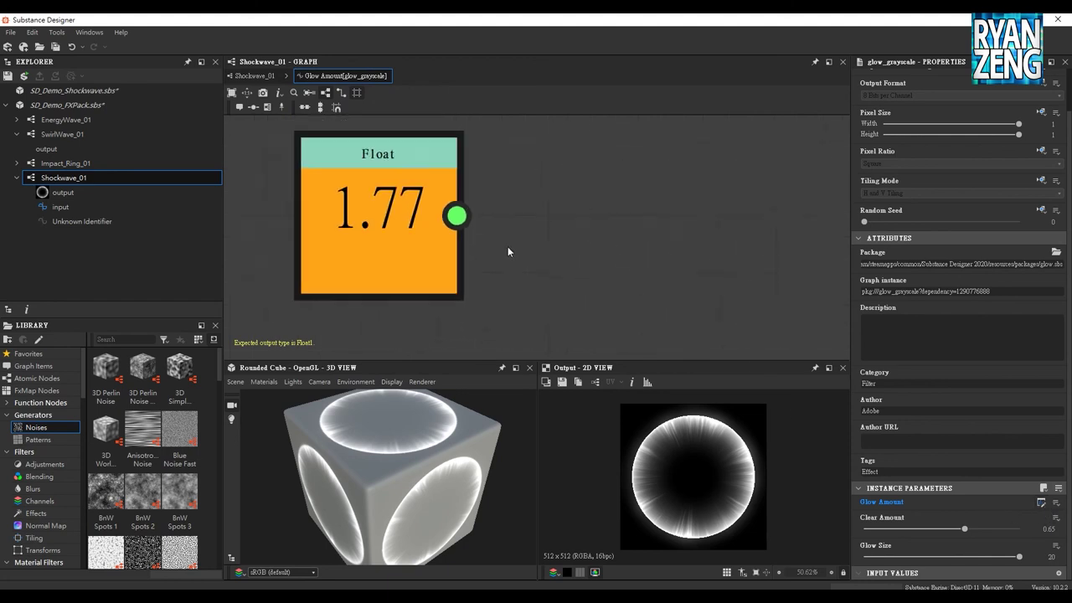
left_click_drag(475, 221, 695, 167)
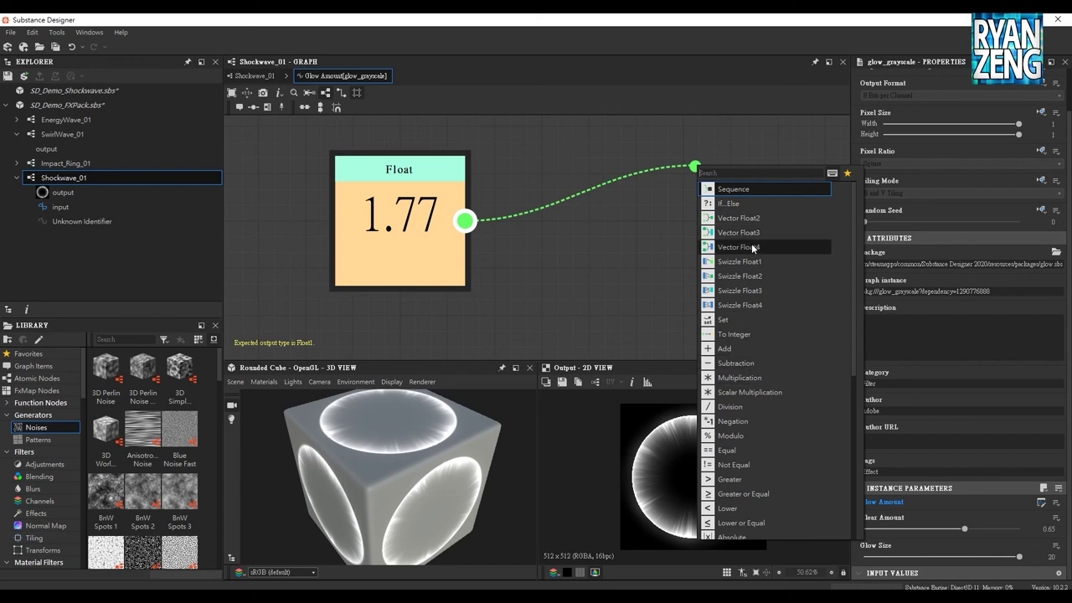
scroll(760, 402, "down", 3)
scroll(756, 364, "down", 2)
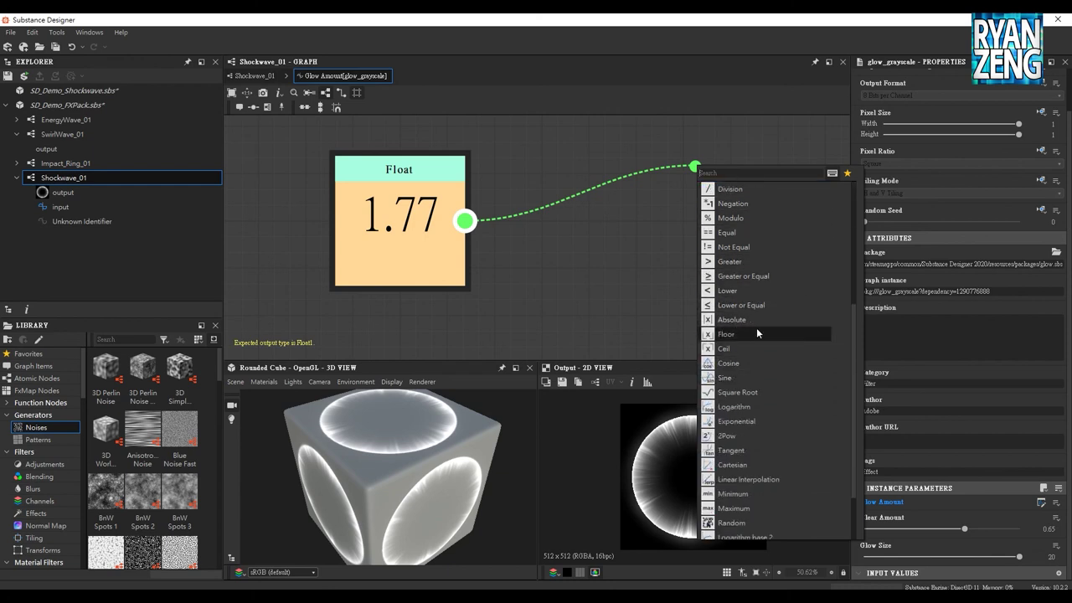
left_click(606, 273)
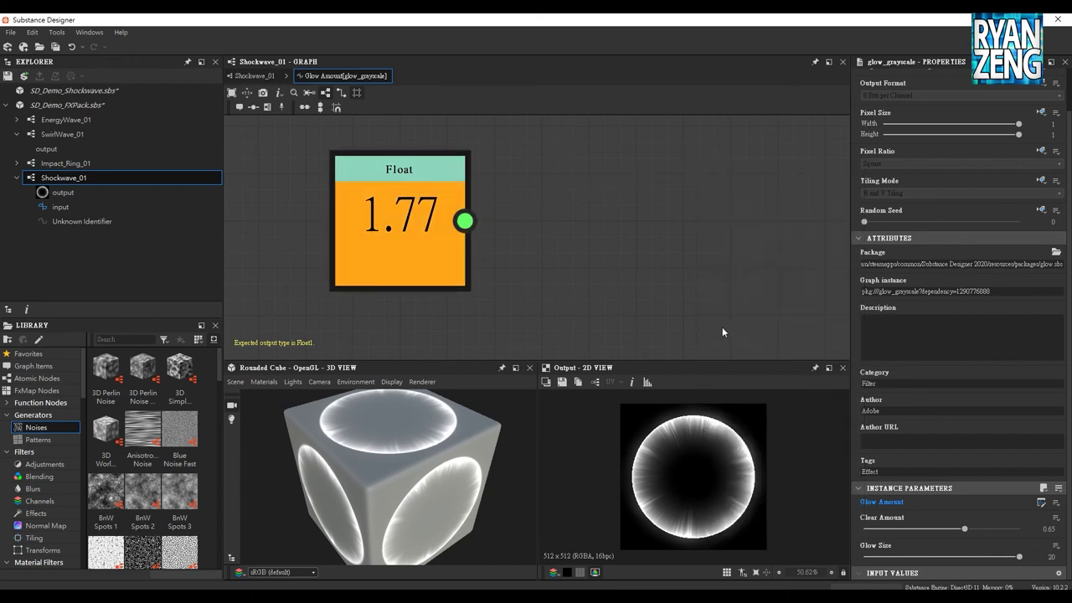
left_click(265, 79)
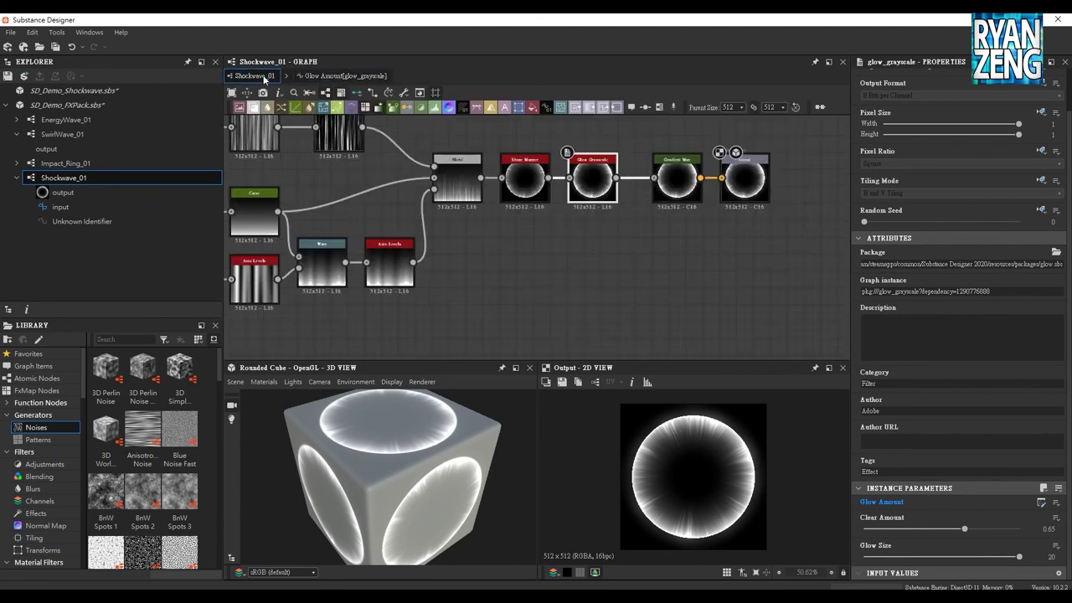
left_click(791, 273)
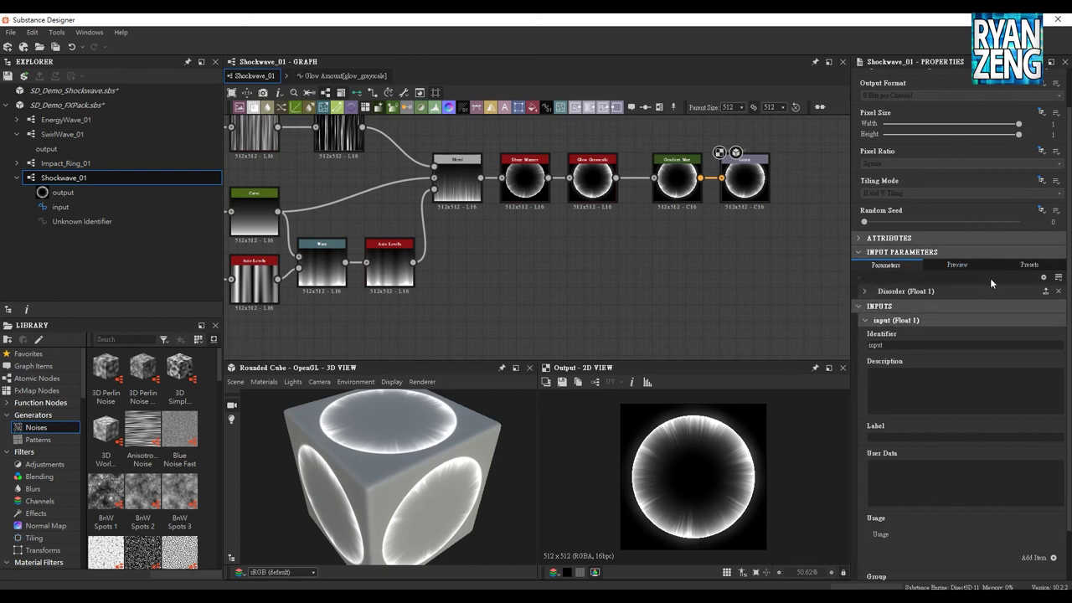
Add graph input parameter input_1 with type Float1, then select the Shape Mapper node
left_click(1044, 278)
left_click(865, 307)
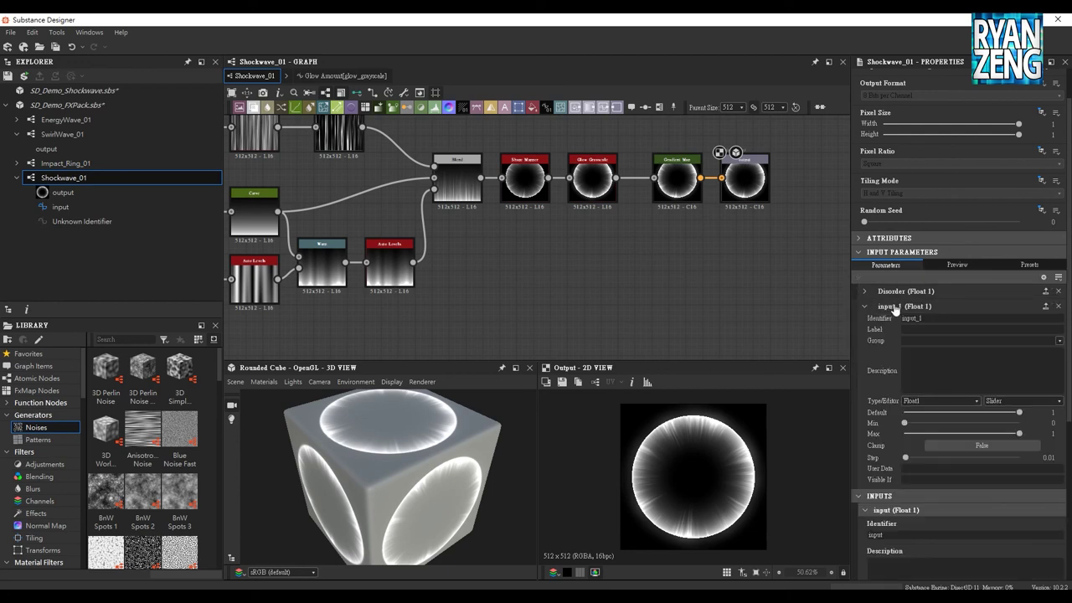
left_click(930, 401)
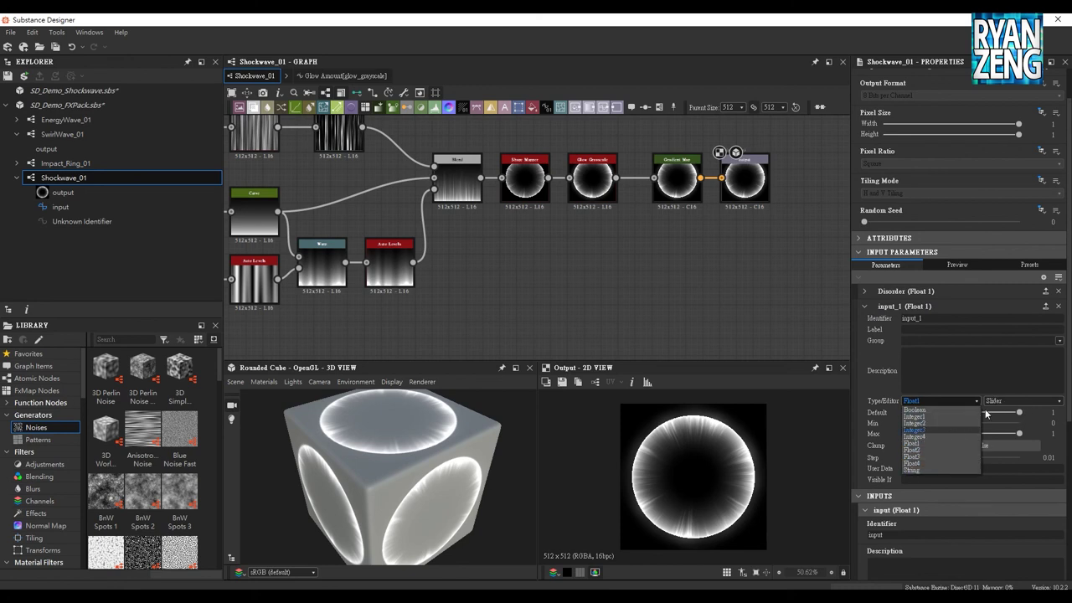
left_click(721, 276)
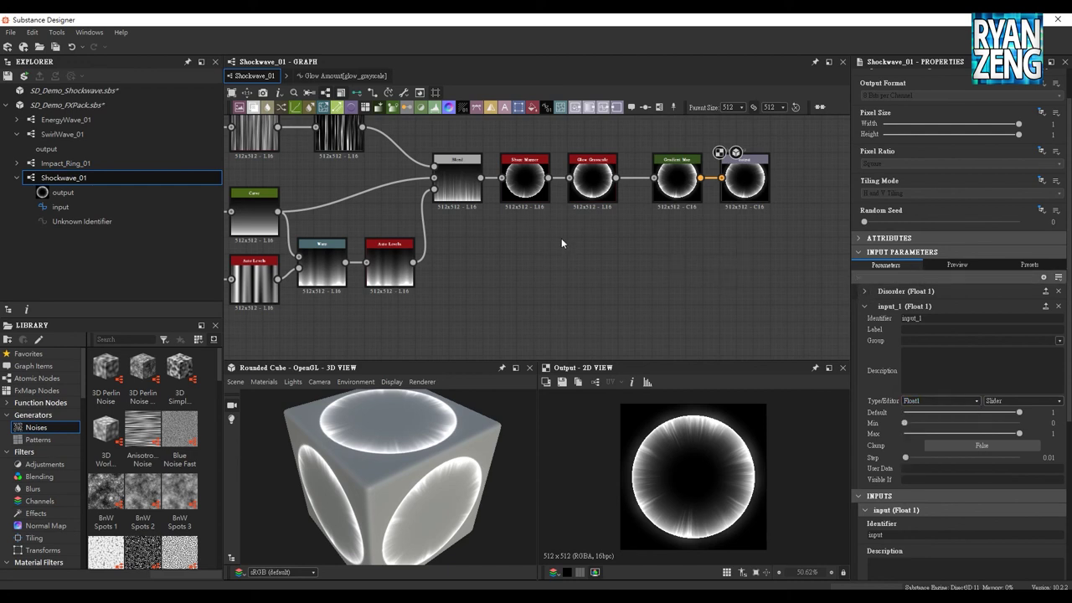
middle_click_drag(578, 219, 592, 213)
left_click(540, 174)
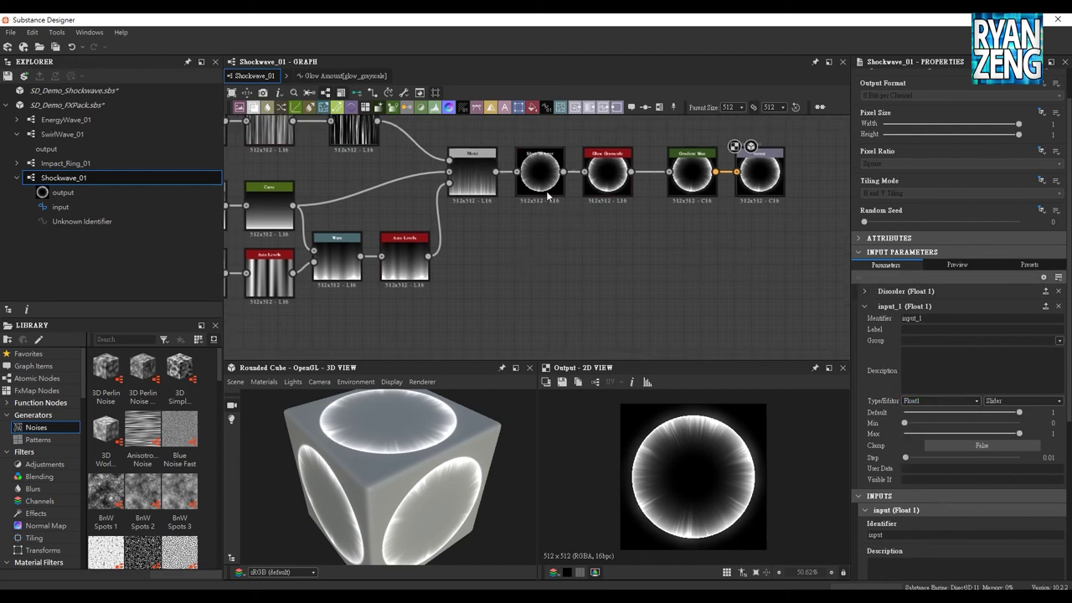
Check the Shape Mapper's input value type and keep it as Float1
scroll(903, 403, "down", 3)
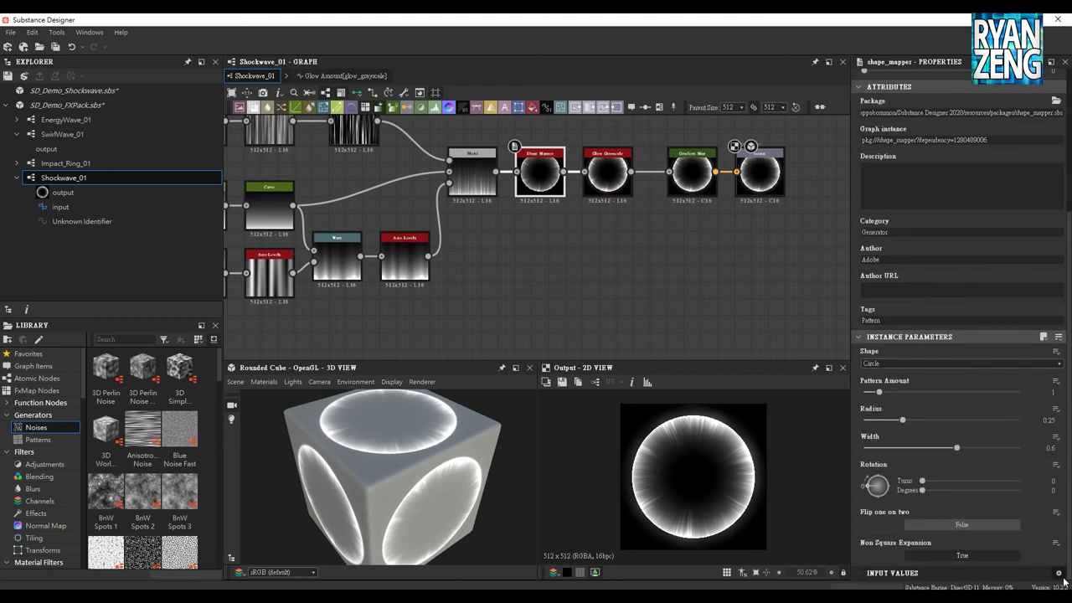
scroll(871, 556, "down", 1)
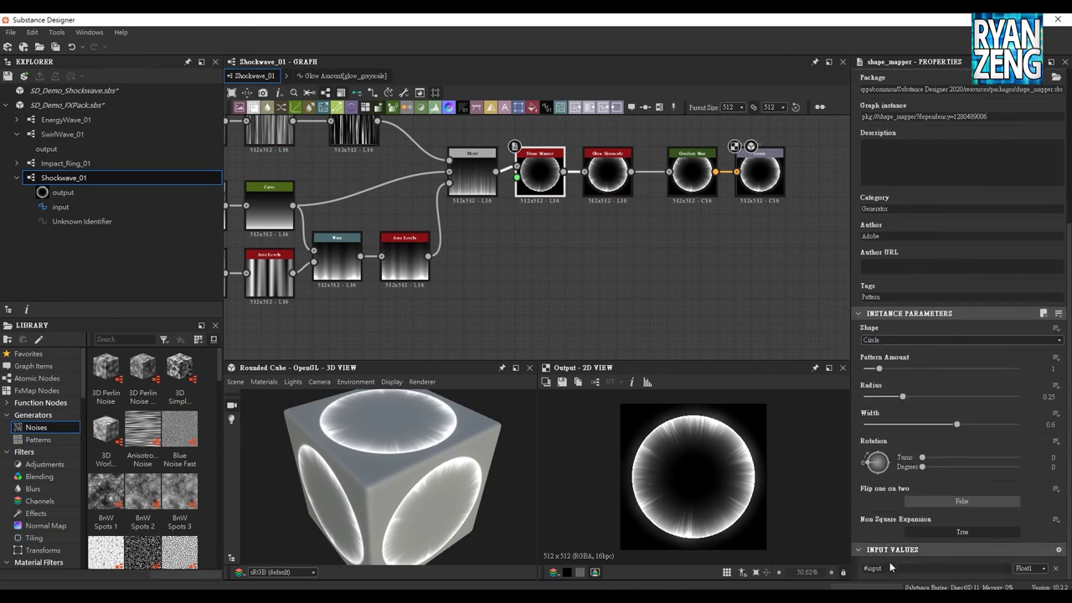
left_click(1028, 573)
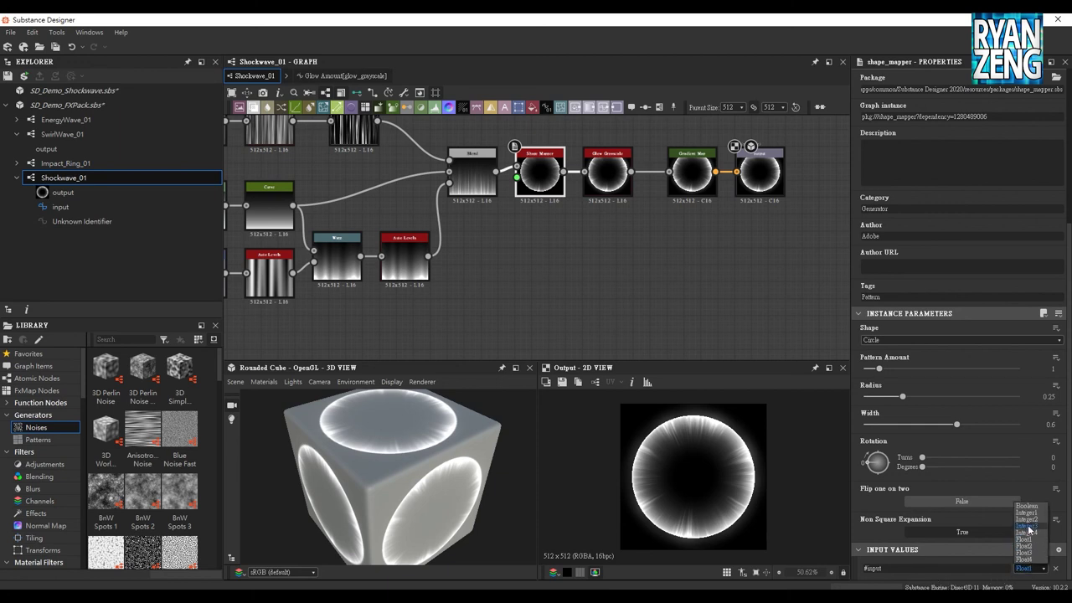
left_click(1029, 568)
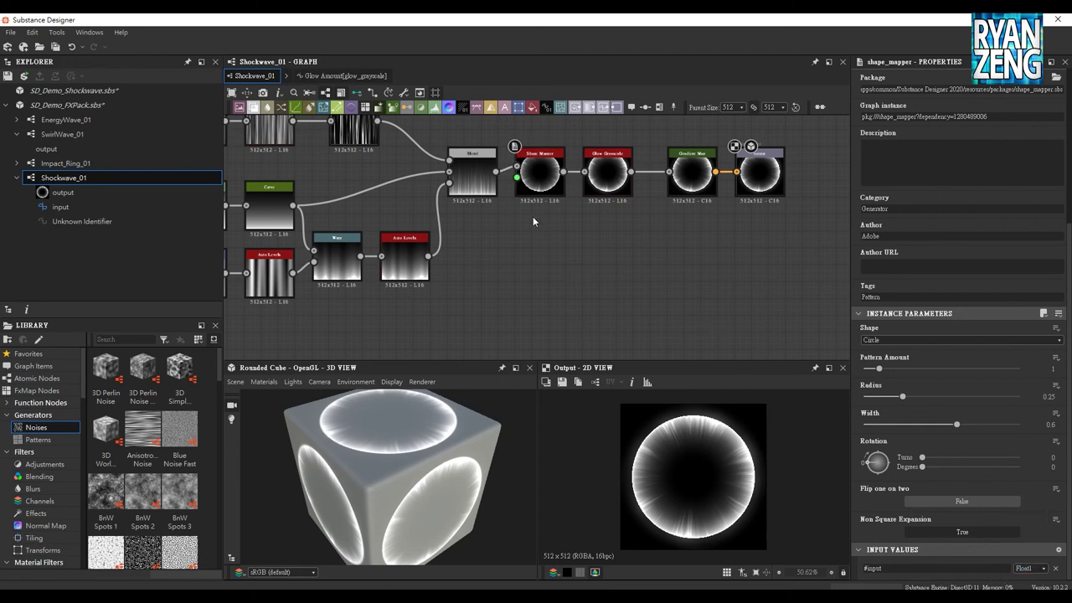
Add an input_2 Input Value node and place it below the main chain
key("space")
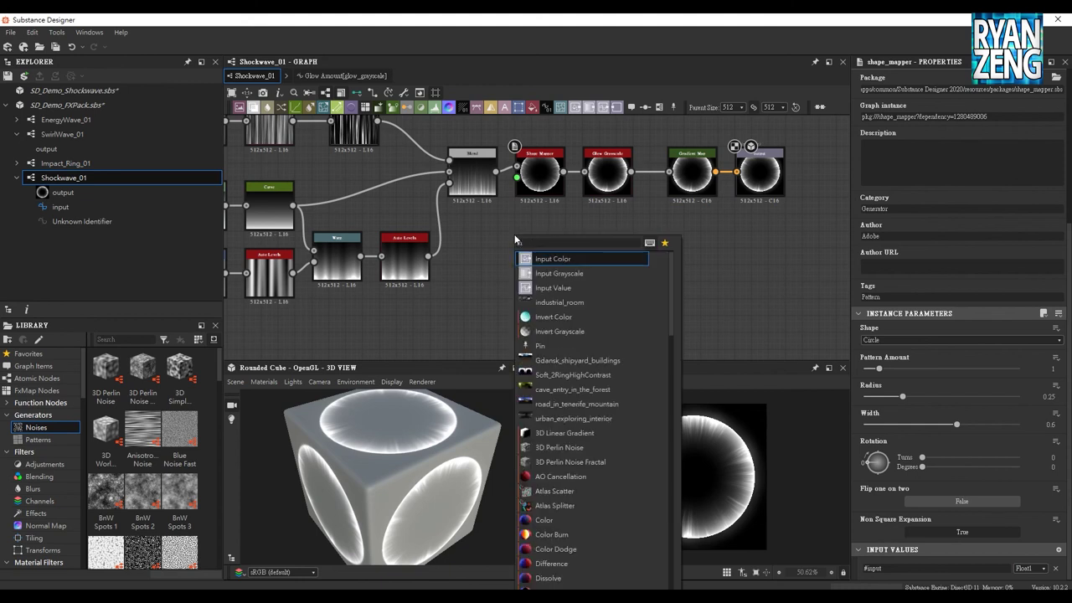
type("sa")
left_click(521, 287)
left_click_drag(505, 262, 481, 286)
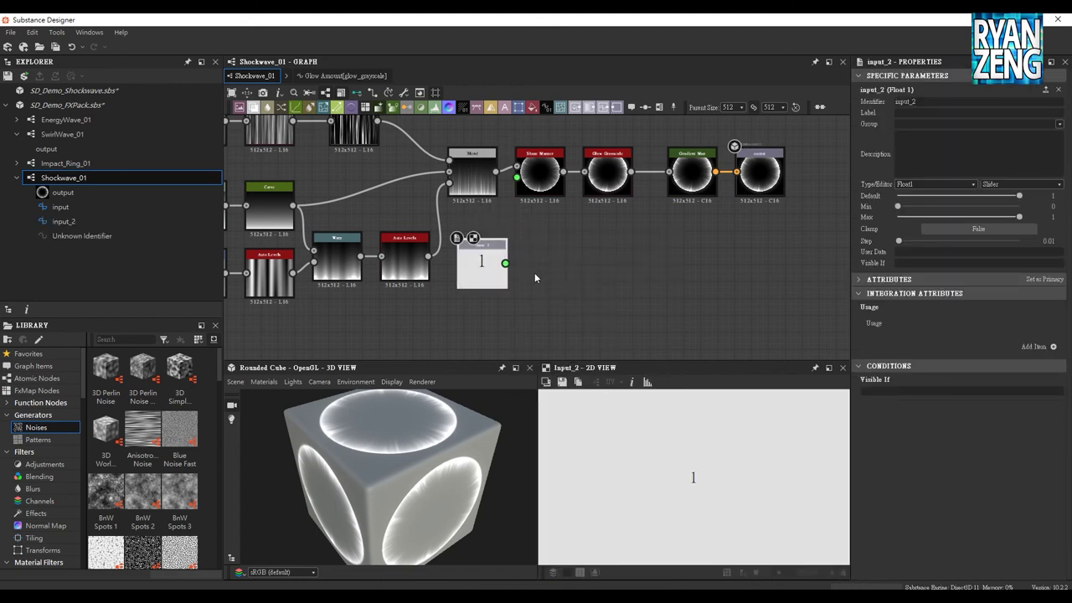
left_click(545, 110)
Place a Value Processor node below the input node and open its function for editing
left_click(536, 297)
mouse_move(516, 333)
middle_mouse_down()
mouse_move(518, 287)
mouse_move(433, 298)
middle_mouse_up()
scroll(517, 288, "up", 2)
scroll(548, 268, "up", 3)
scroll(433, 297, "down", 3)
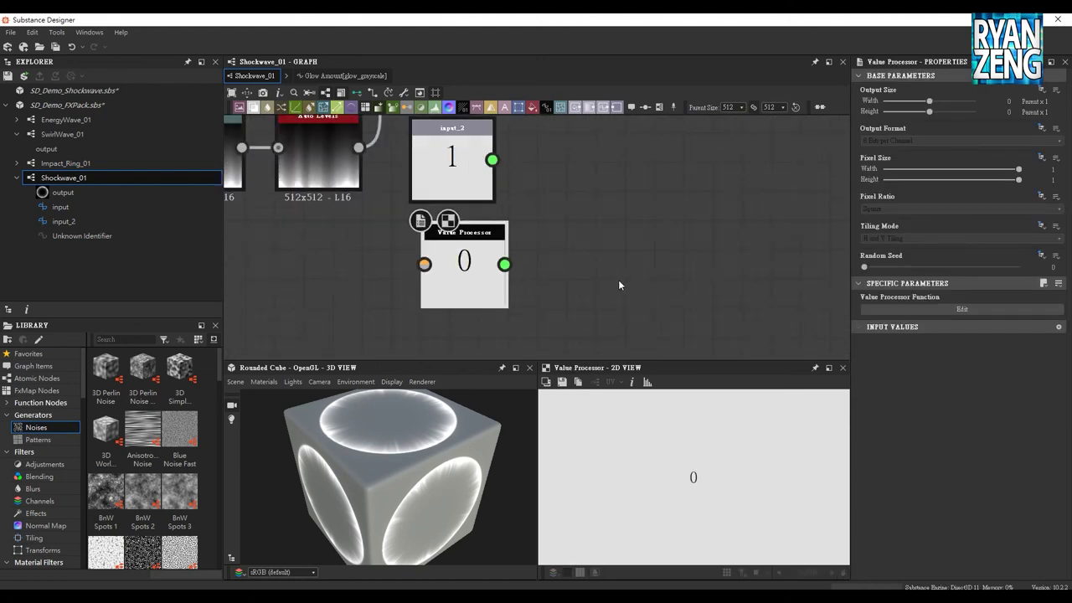
left_click(961, 309)
Add a Get Float node to the function, set to read input_1
key("space")
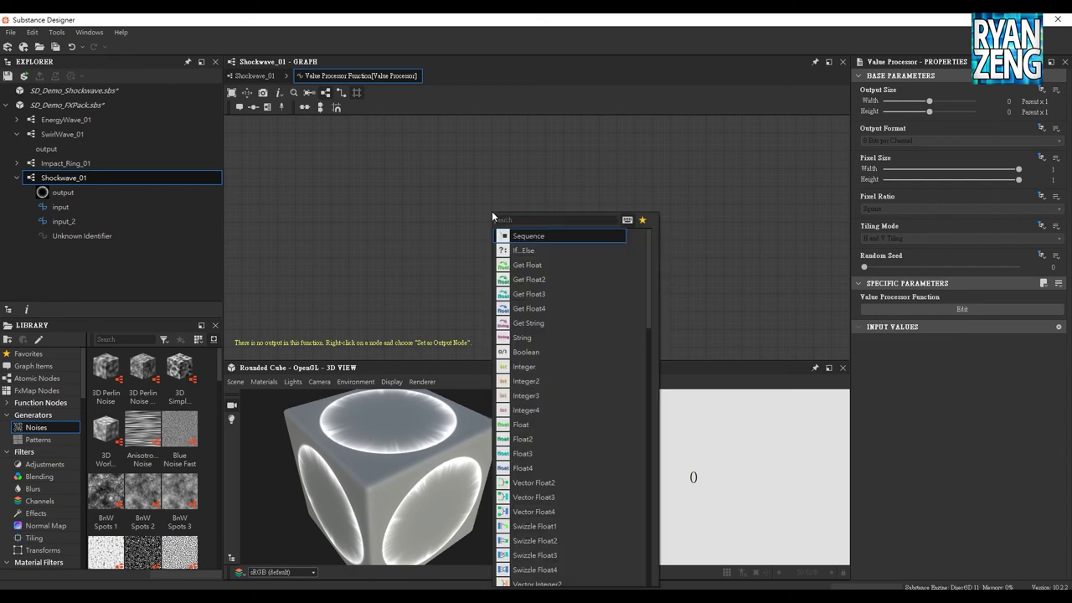
type("get")
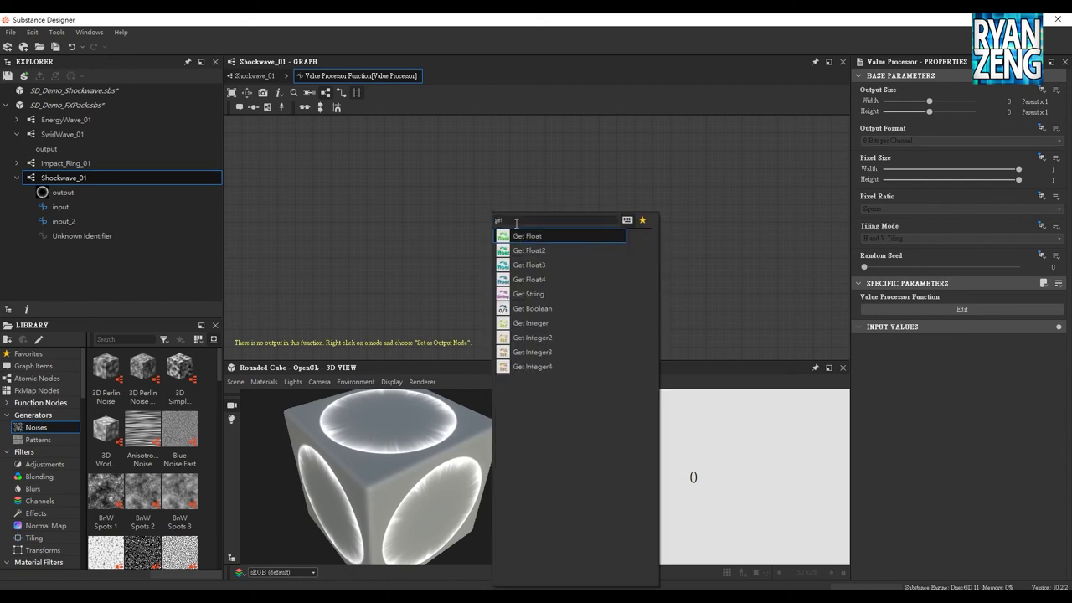
left_click(522, 237)
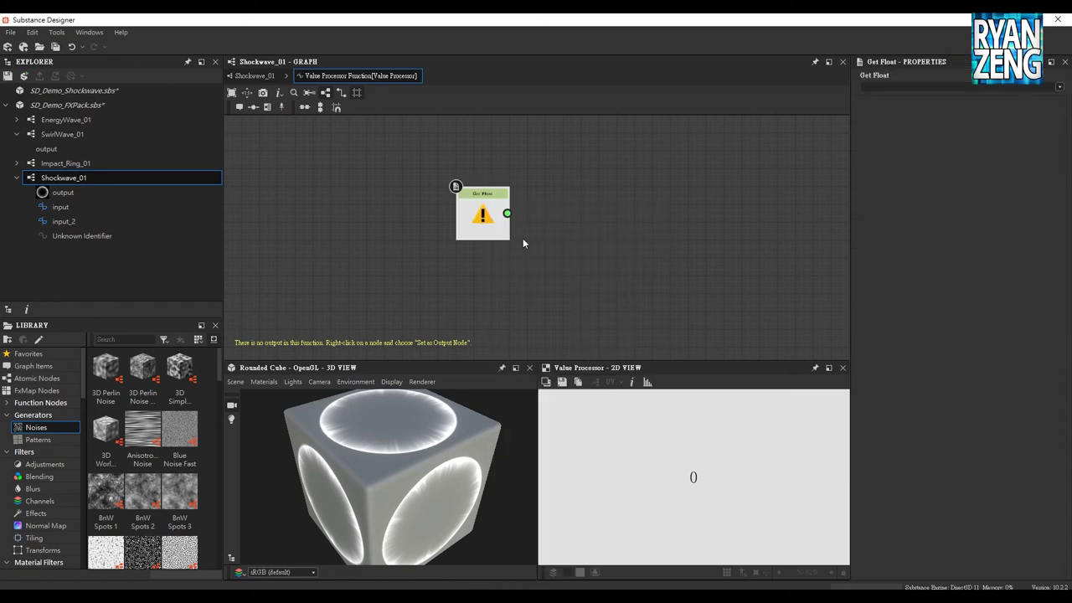
left_click(1059, 87)
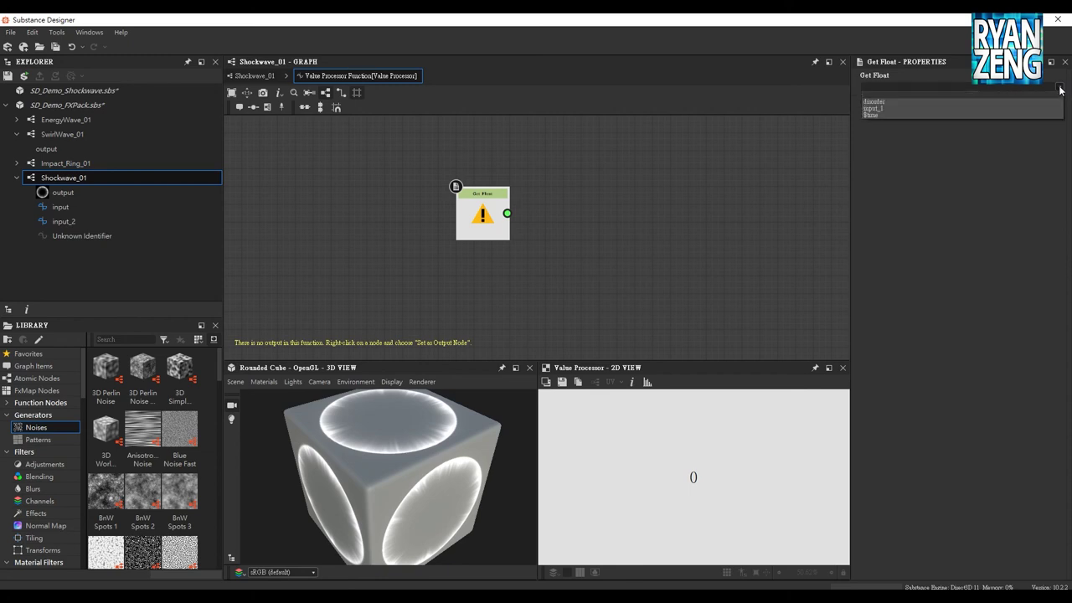
left_click(929, 101)
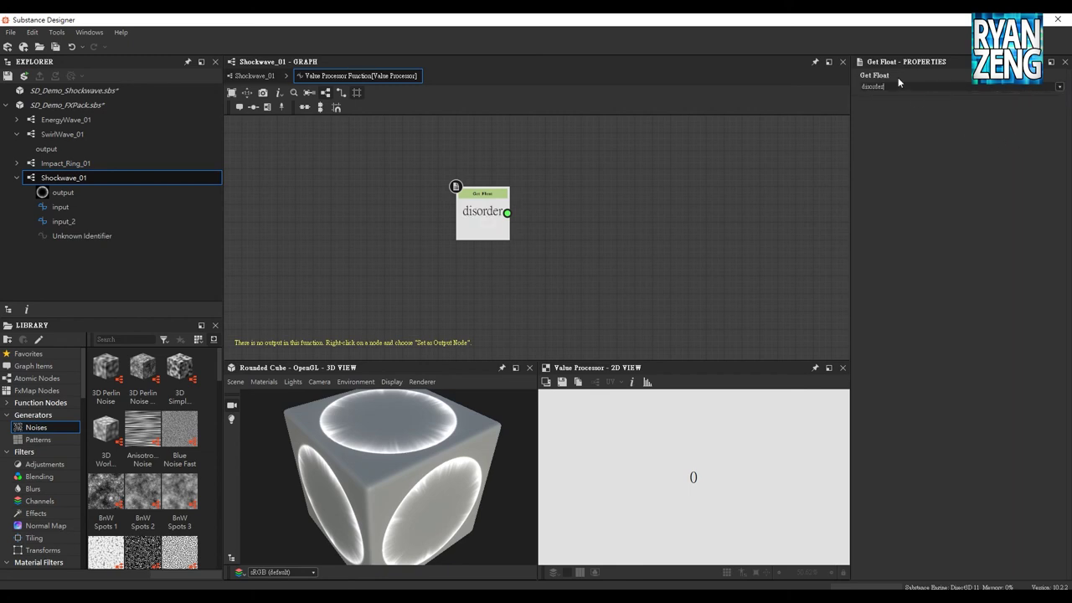
left_click(1059, 87)
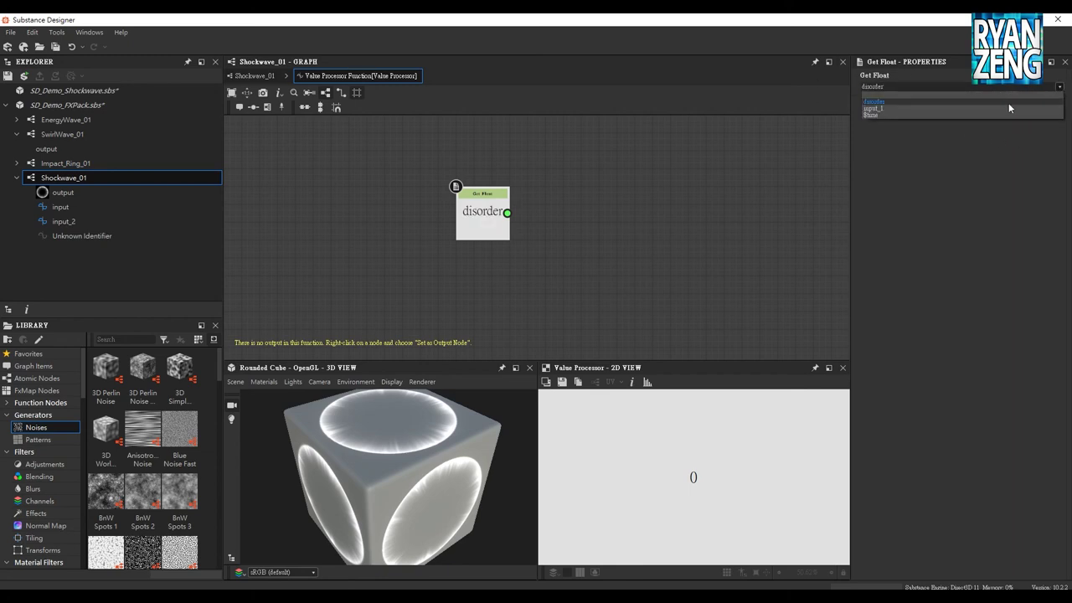
left_click(947, 107)
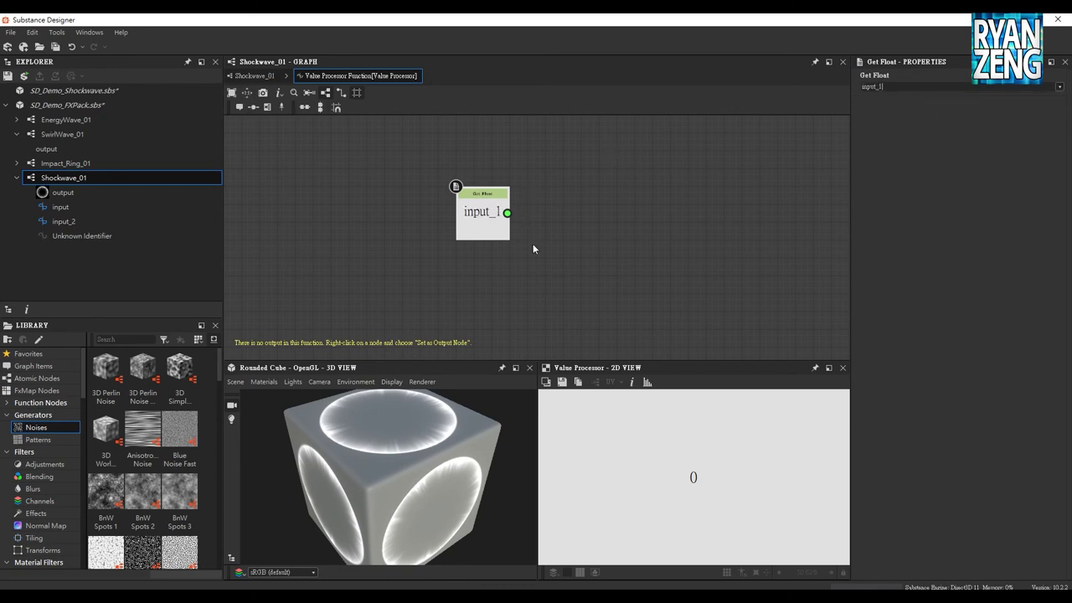
Give the Shape Mapper's Pattern Amount a constant Integer 1 function, then return to Shockwave_01
left_click(254, 75)
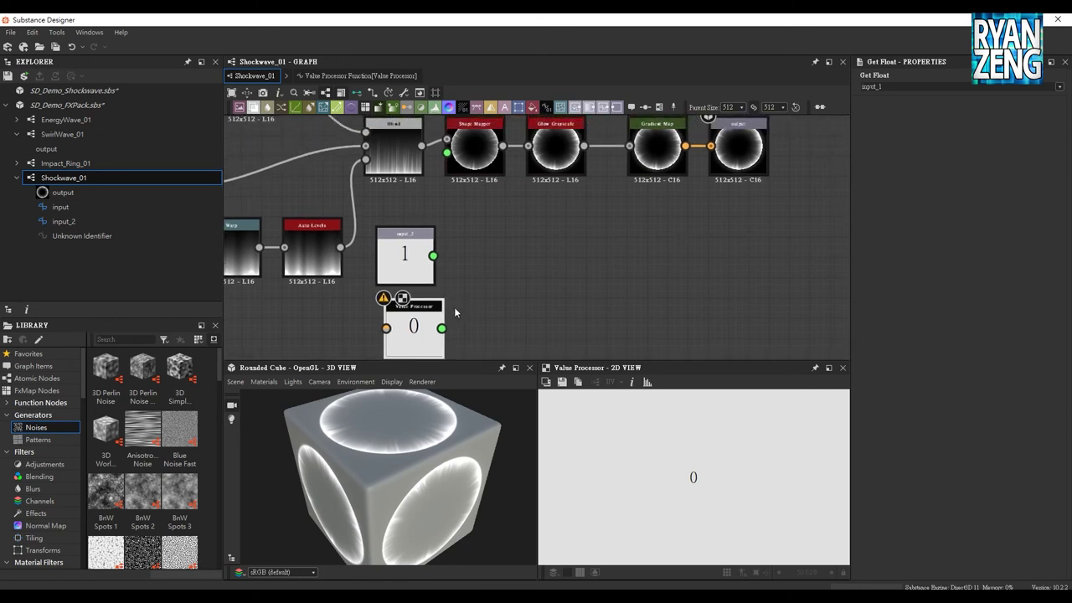
left_click(470, 176)
scroll(1005, 377, "down", 2)
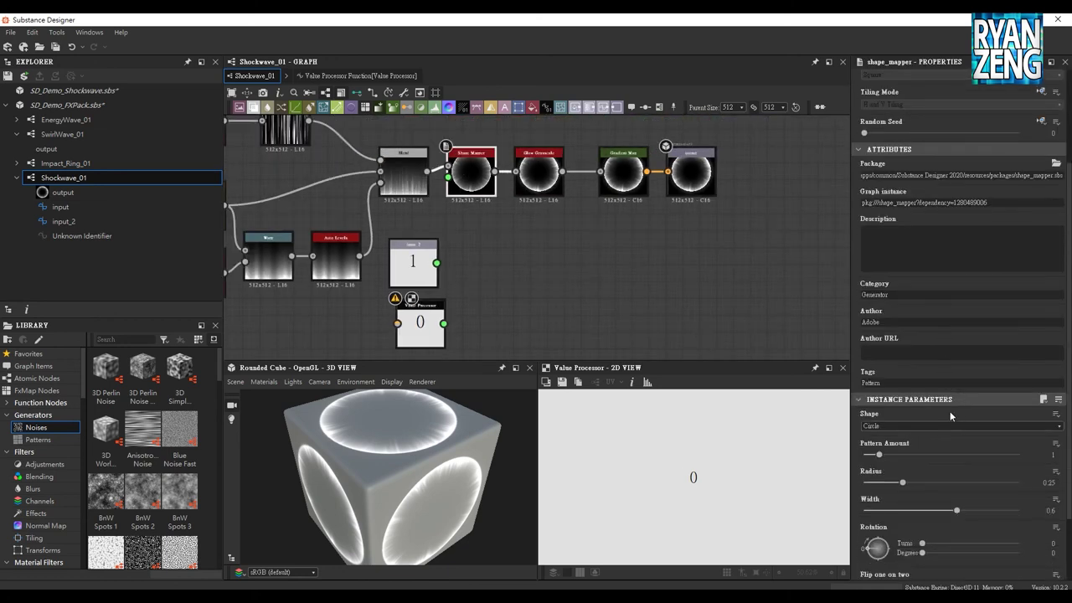
scroll(1005, 377, "down", 2)
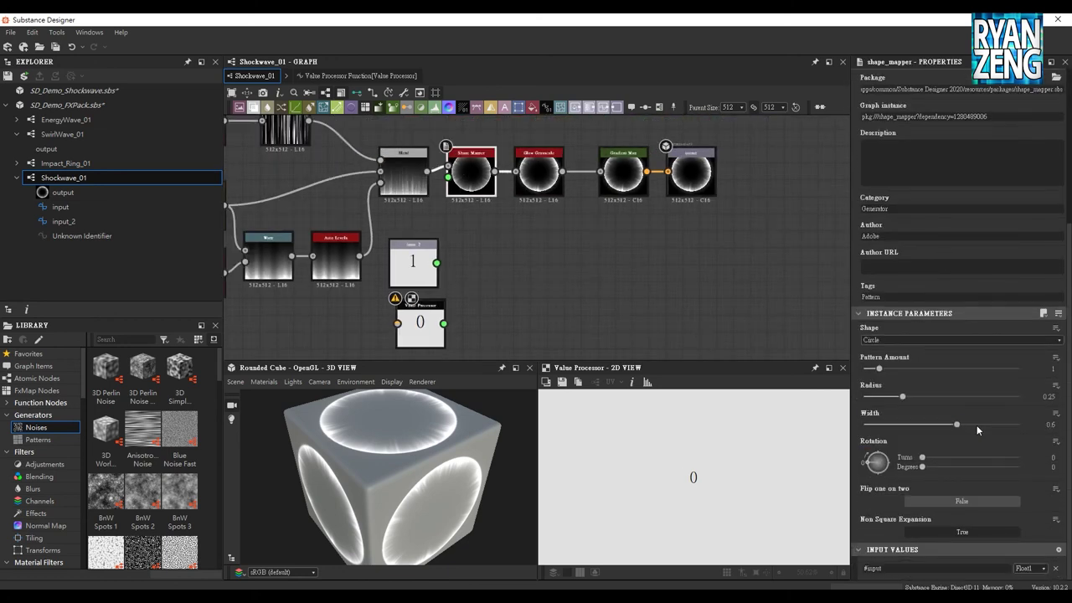
left_click(1056, 413)
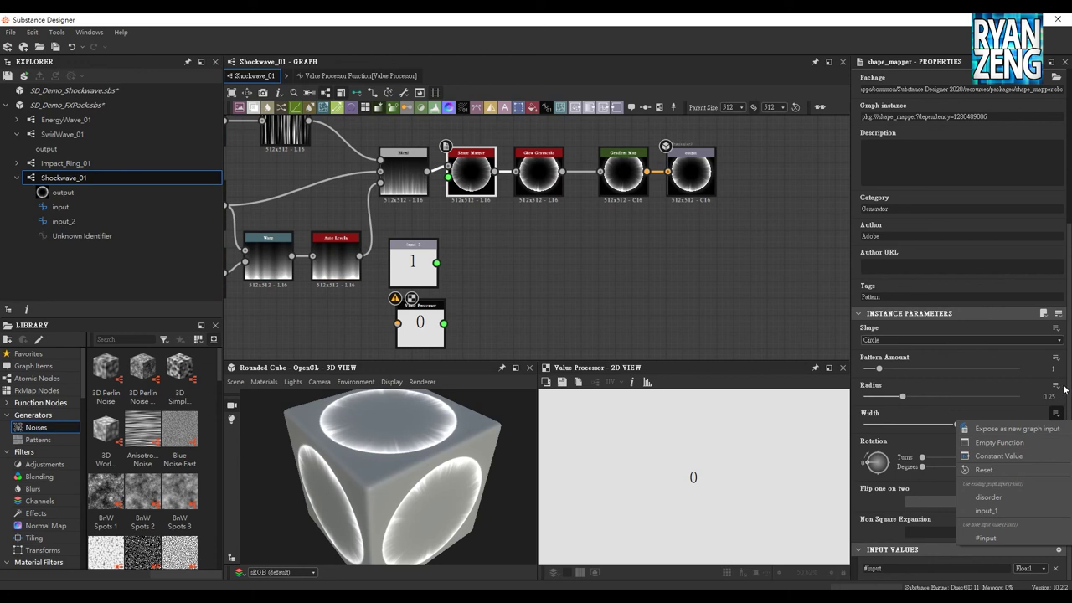
left_click(1059, 361)
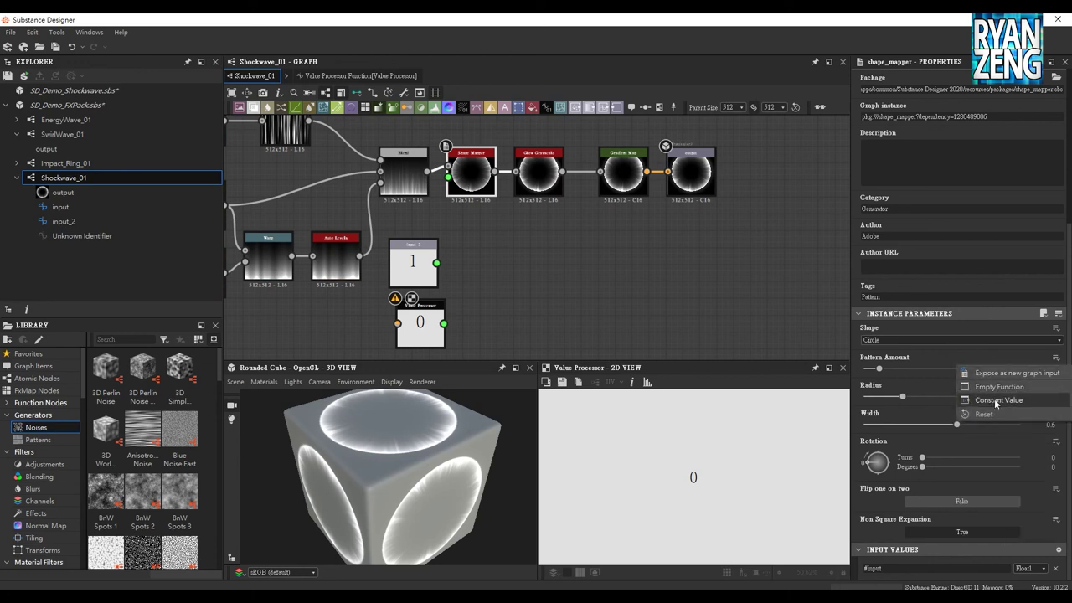
left_click(997, 404)
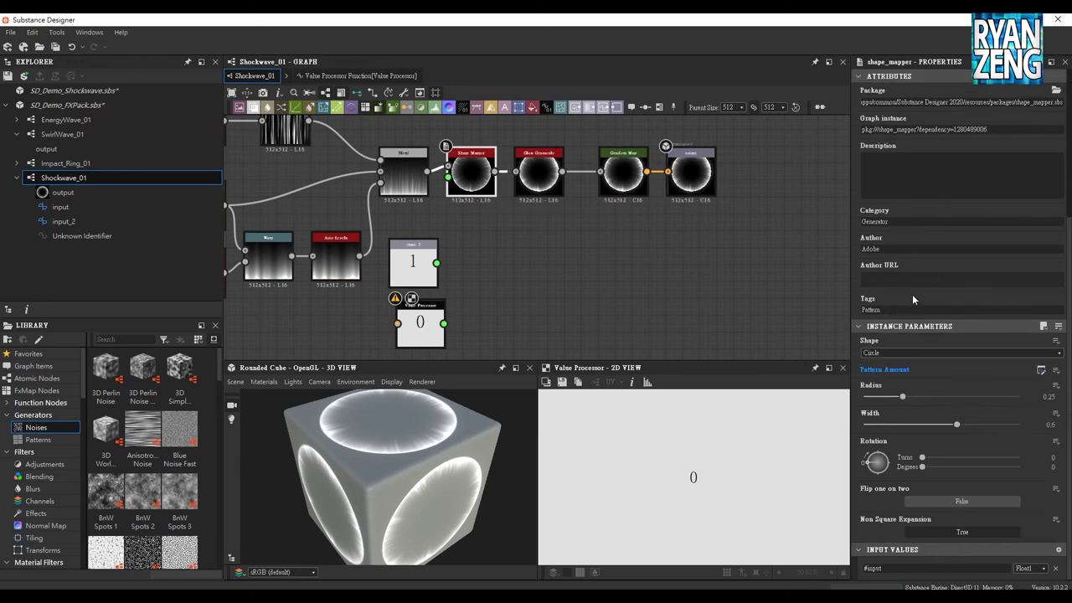
left_click(1041, 369)
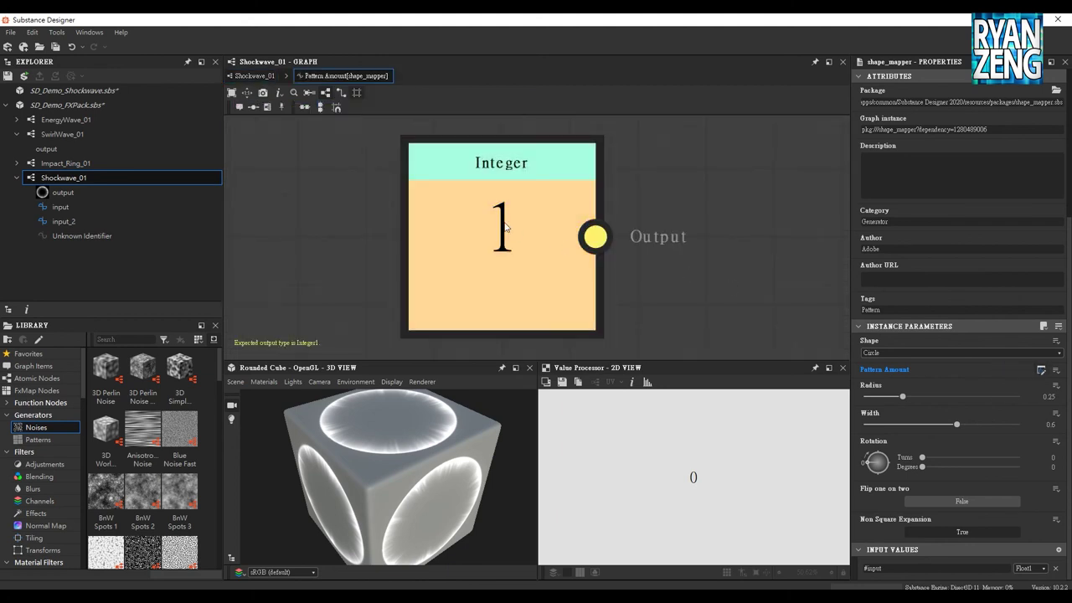
left_click(525, 261)
left_click(255, 76)
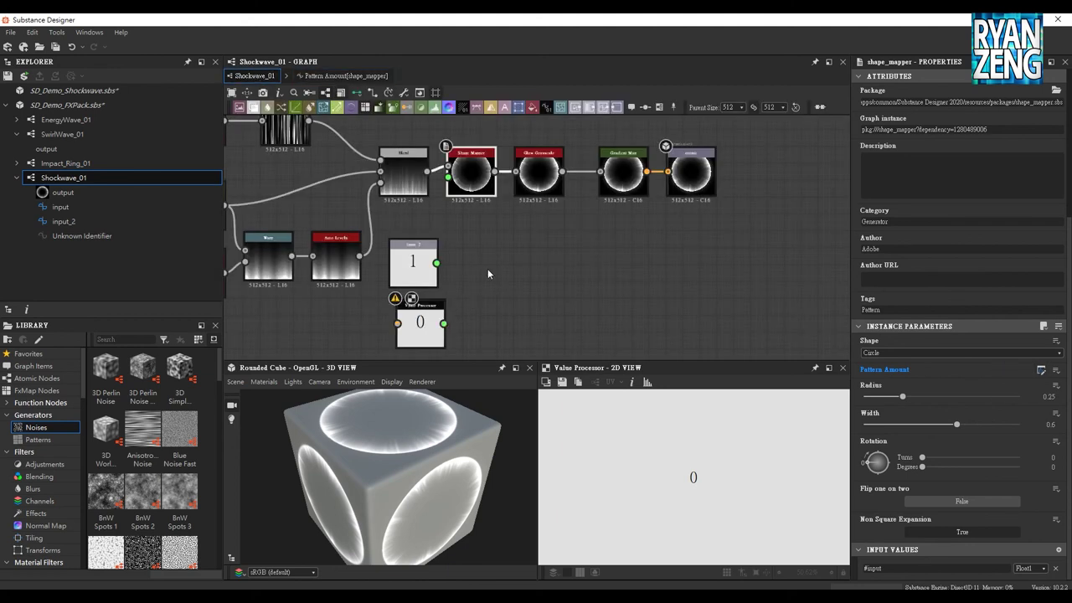
Connect the Value Processor output to the Shape Mapper's green input and reposition the node
left_click_drag(441, 327, 425, 343)
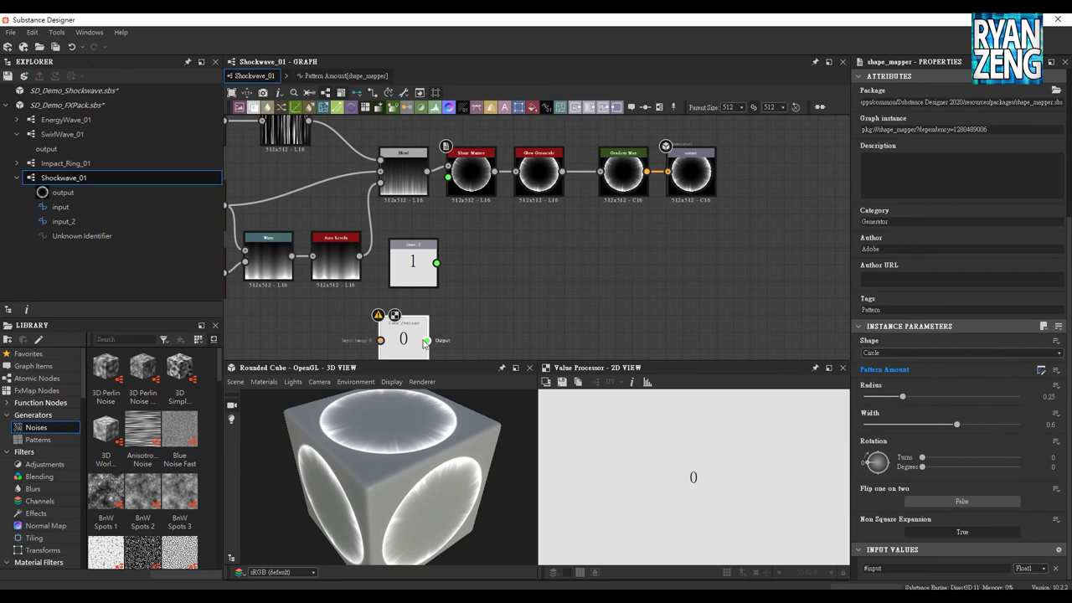
left_click_drag(426, 340, 449, 177)
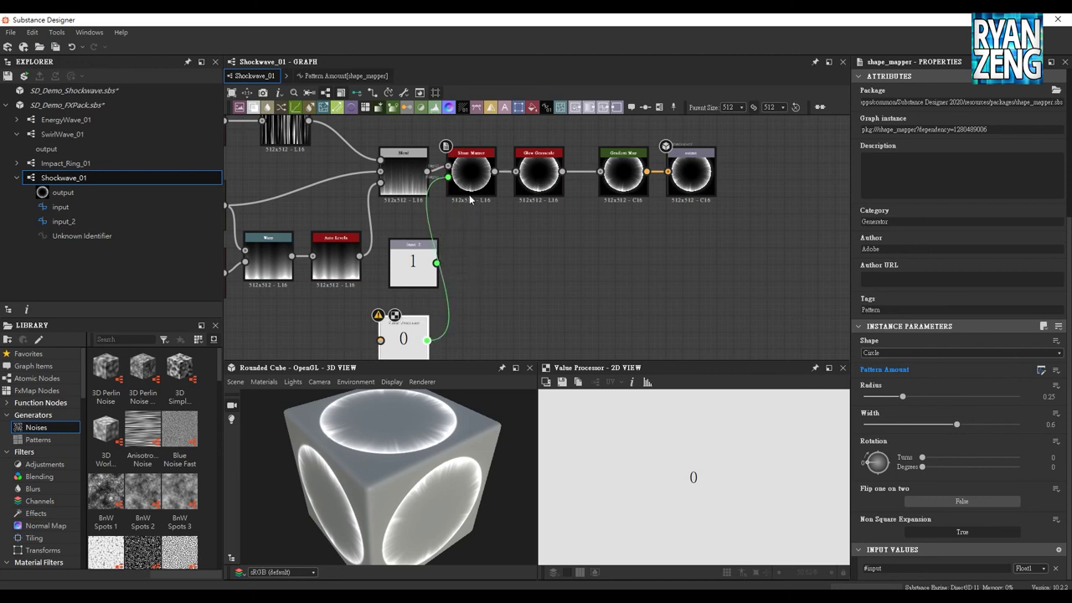
mouse_move(429, 334)
left_mouse_down()
mouse_move(518, 333)
mouse_move(748, 295)
left_mouse_up()
left_click(657, 270)
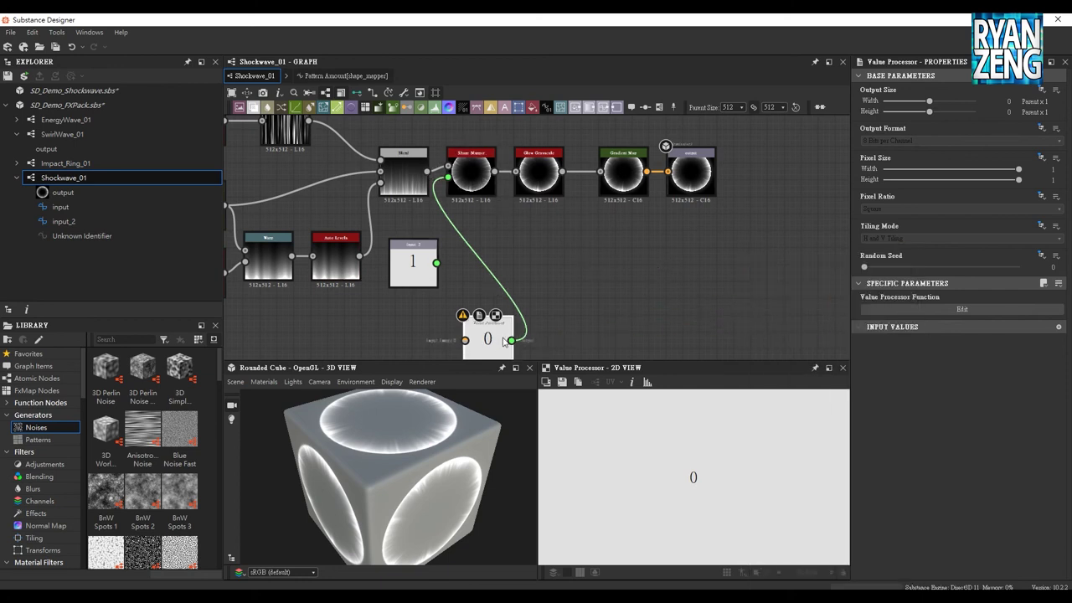
left_click_drag(488, 336, 437, 331)
middle_click_drag(487, 328, 513, 277)
left_click_drag(437, 265, 421, 265)
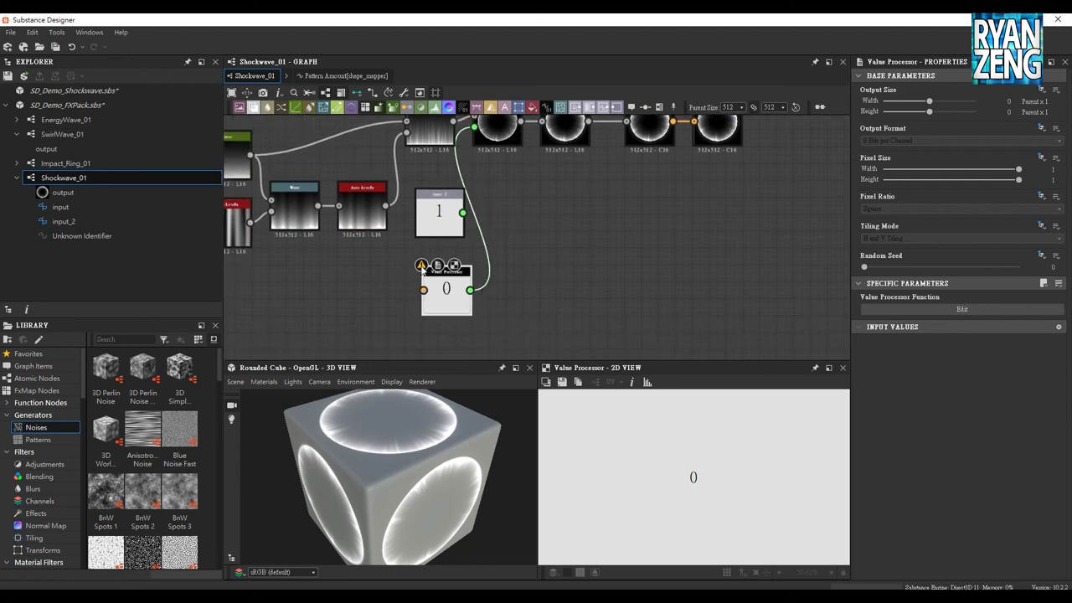
middle_click_drag(513, 257, 494, 279)
Inspect the Shape Mapper's Pattern Amount function, leaving the Width function unchanged
left_click(482, 154)
middle_click_drag(519, 225, 497, 249)
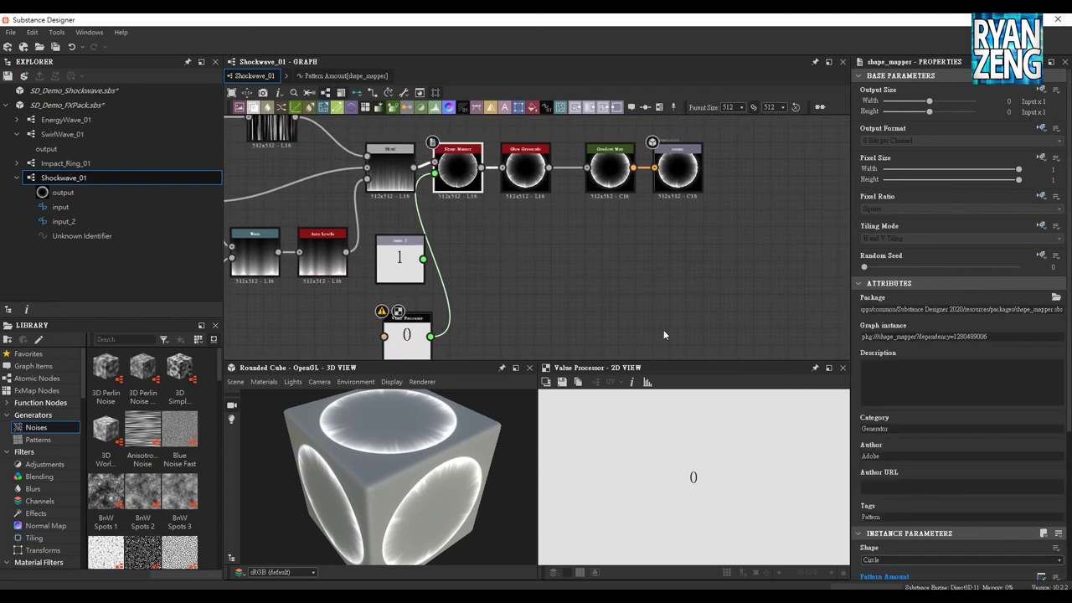
scroll(870, 383, "down", 3)
scroll(871, 383, "down", 3)
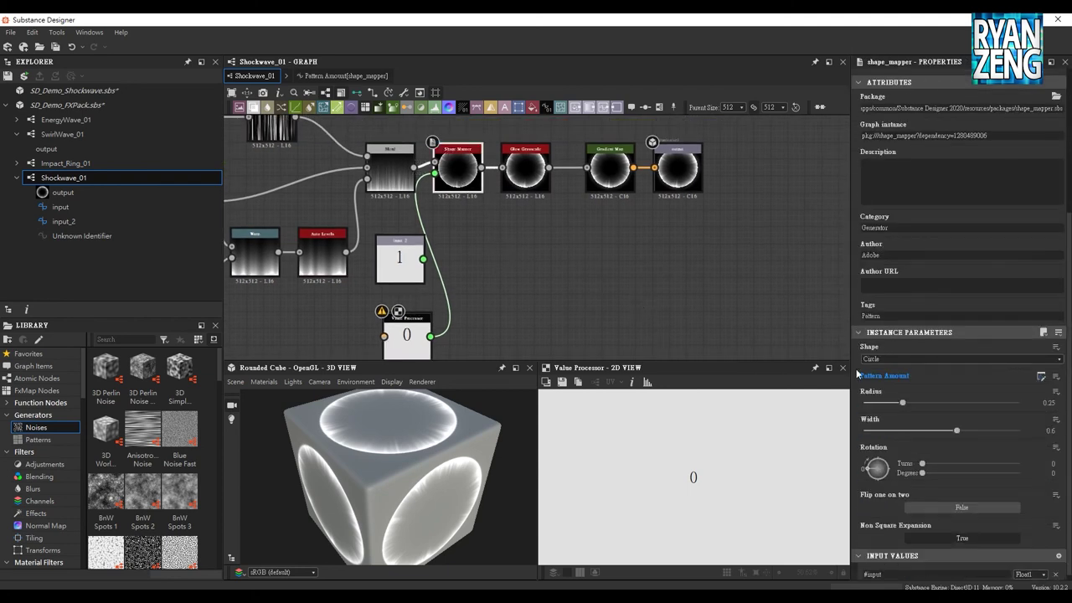
left_click(1041, 370)
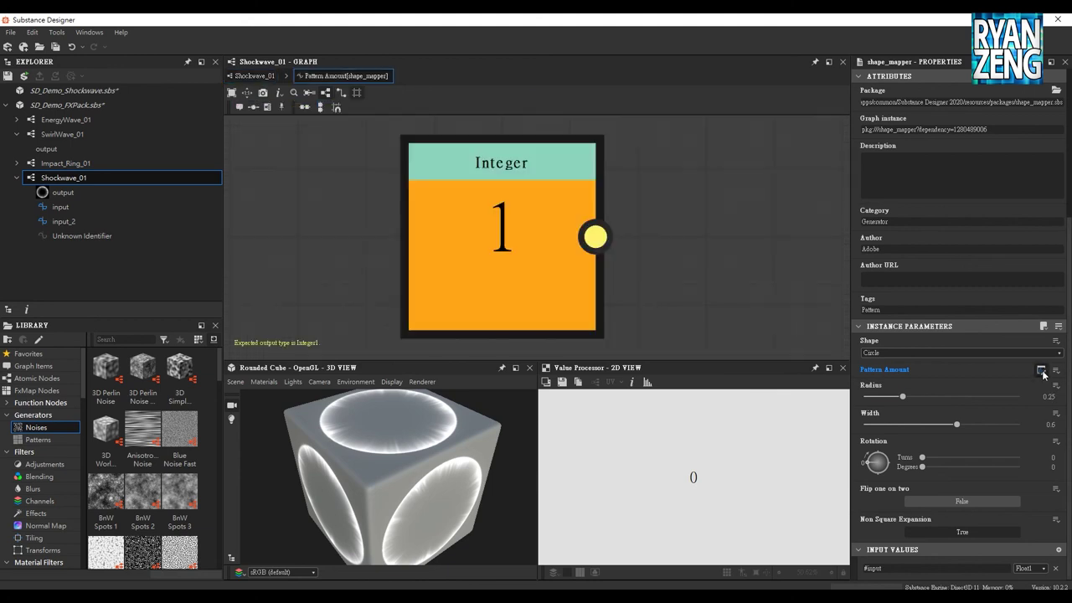
left_click(255, 76)
left_click(1056, 414)
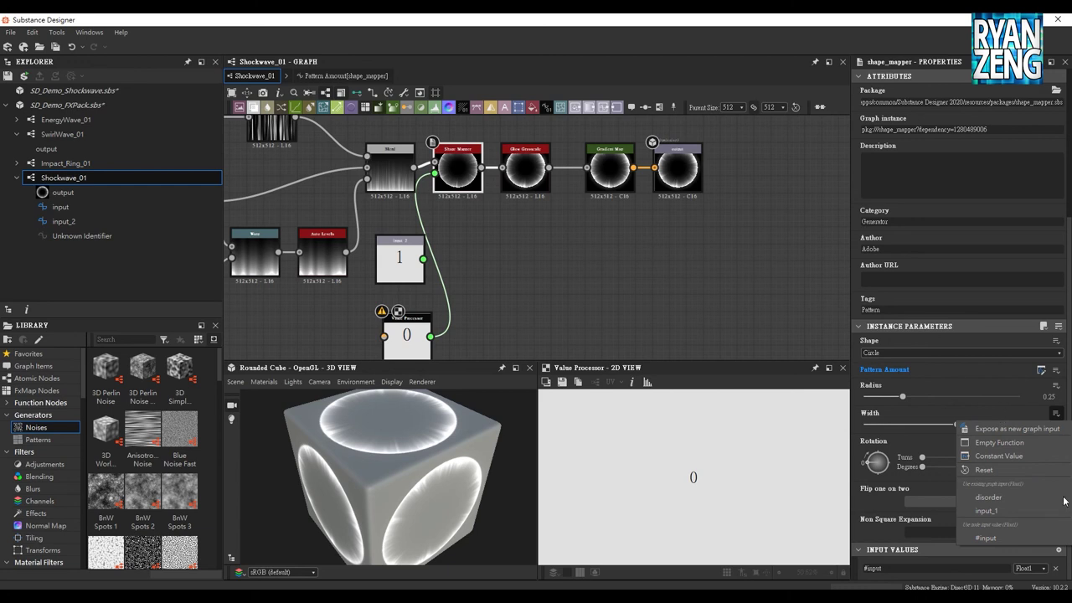
left_click(596, 260)
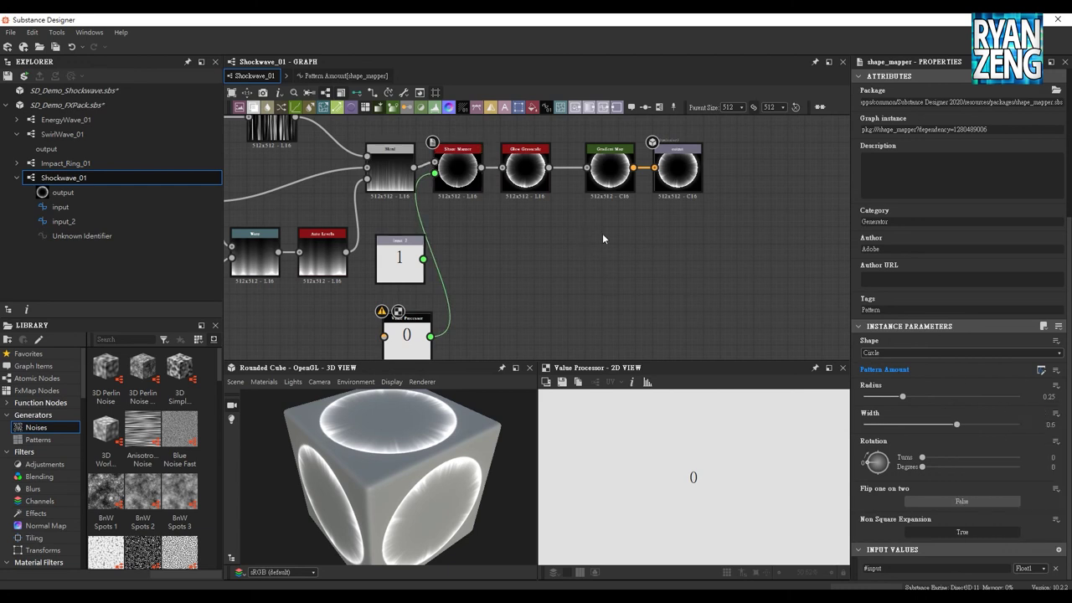
mouse_move(598, 239)
middle_mouse_down()
mouse_move(536, 247)
mouse_move(561, 259)
mouse_move(599, 214)
middle_mouse_up()
middle_click_drag(613, 280, 635, 270)
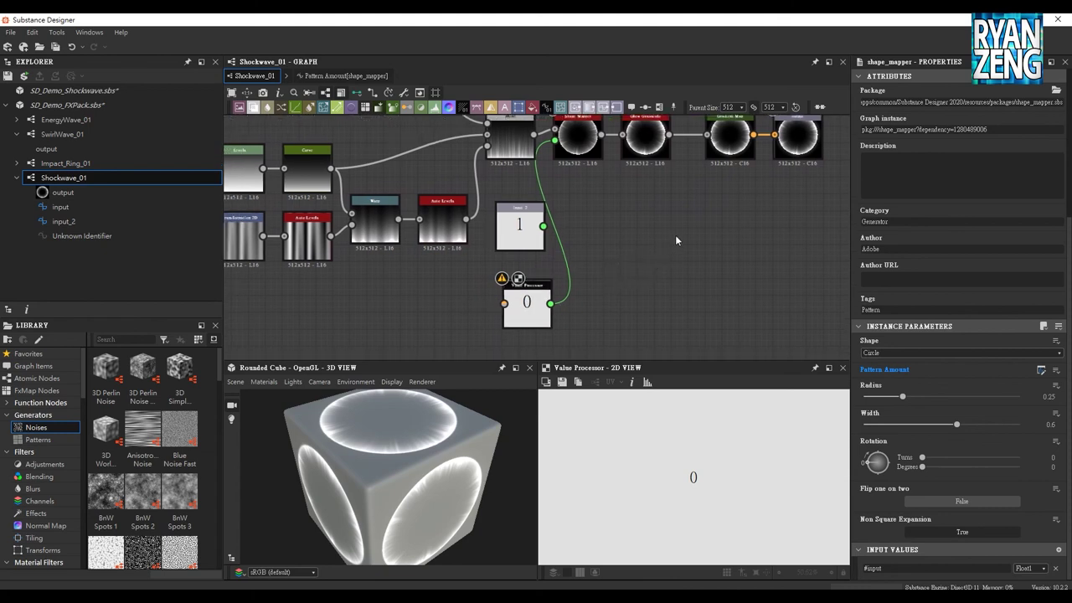
middle_click_drag(673, 237, 671, 242)
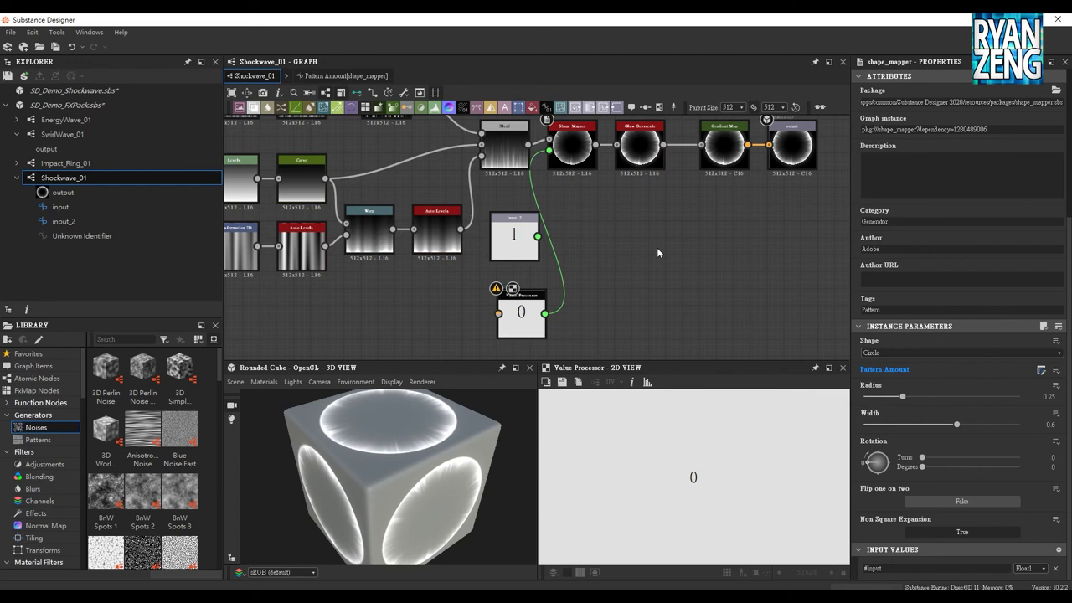
middle_click_drag(656, 247, 686, 268)
scroll(798, 317, "down", 1)
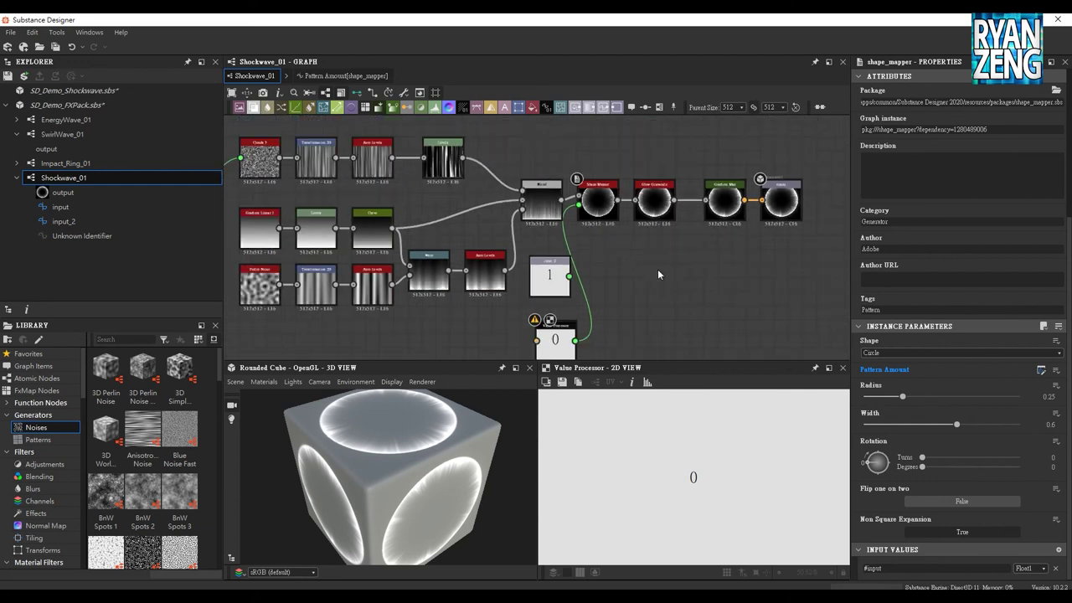
key("ctrl+a")
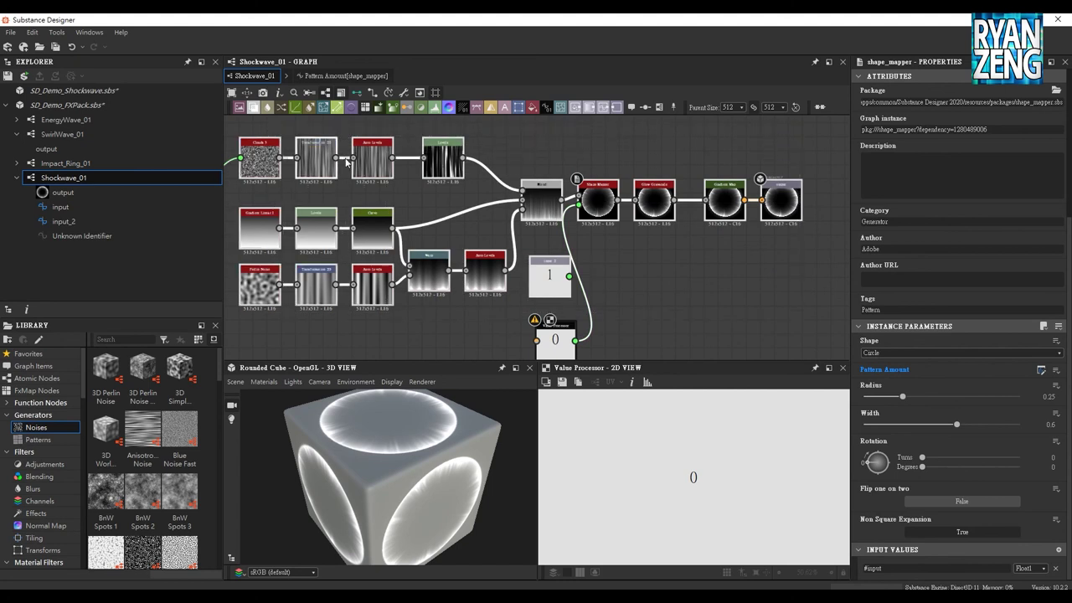
middle_click_drag(504, 156, 527, 159)
left_click(529, 162)
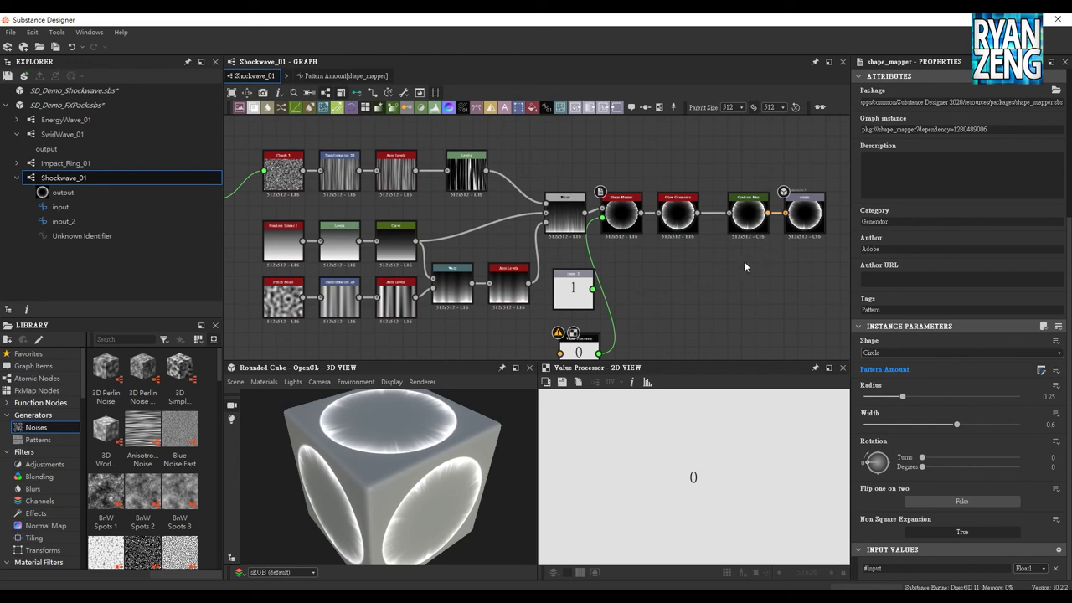
middle_click_drag(745, 280, 696, 250)
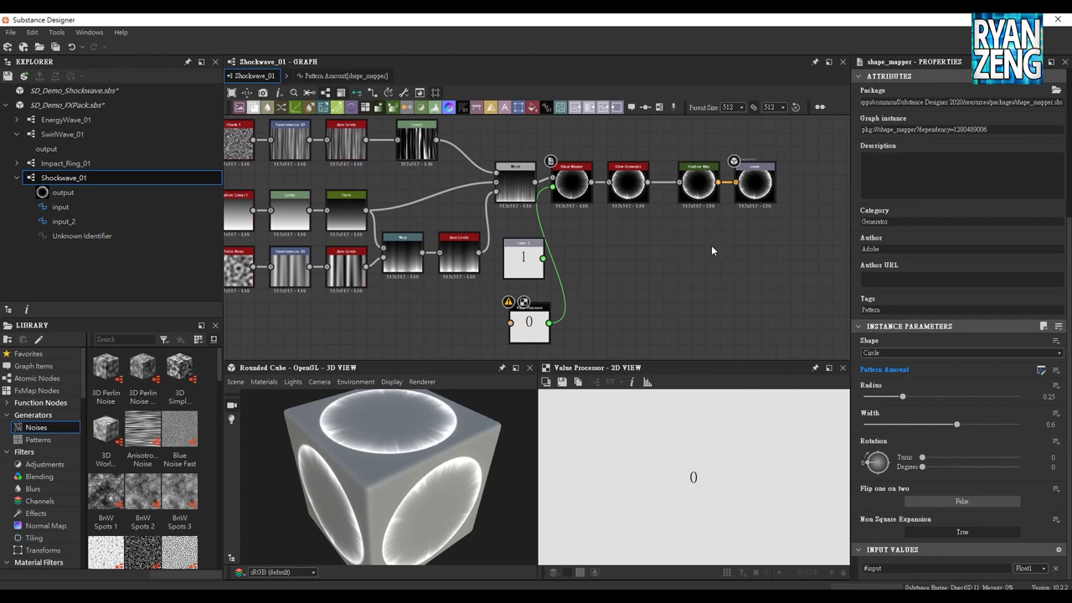
scroll(711, 244, "up", 1)
scroll(723, 265, "up", 1)
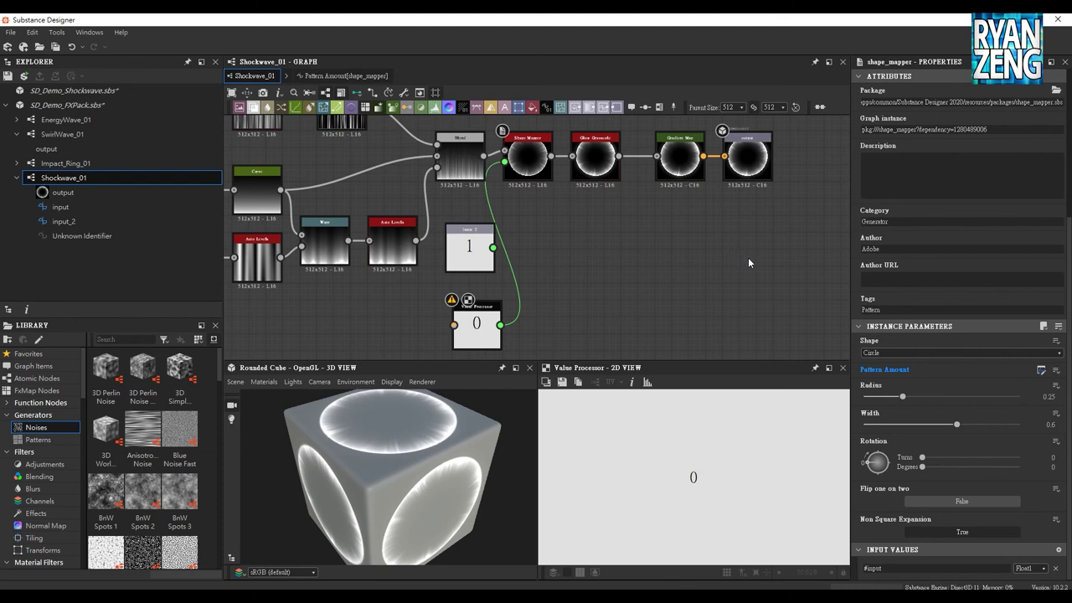
scroll(748, 263, "down", 2)
middle_click_drag(576, 255, 717, 261)
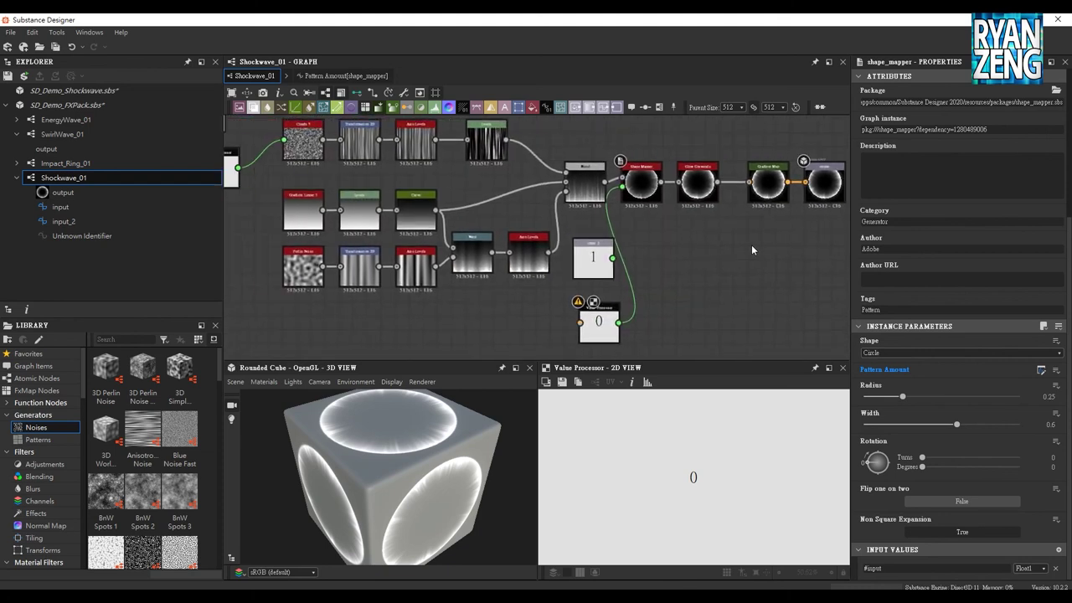
mouse_move(767, 251)
middle_mouse_down()
mouse_move(715, 262)
mouse_move(746, 265)
middle_mouse_up()
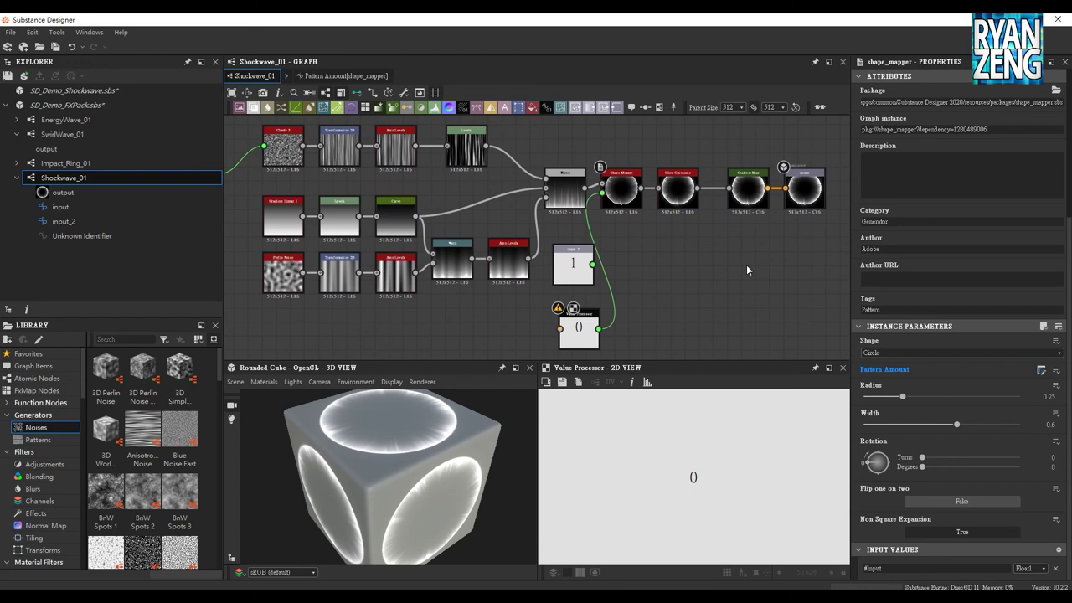
middle_click_drag(763, 299, 753, 280)
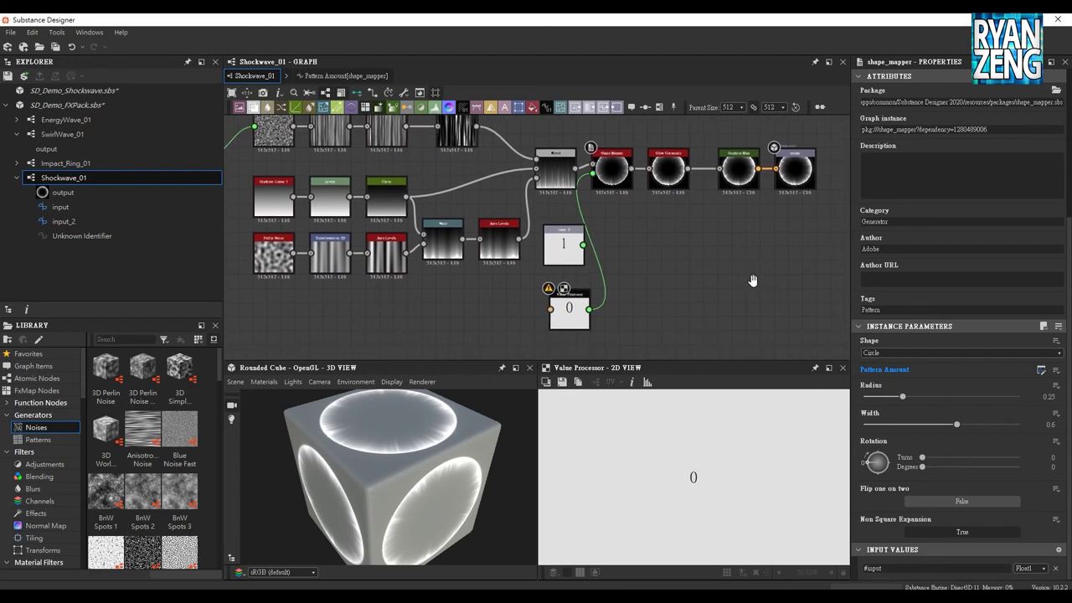